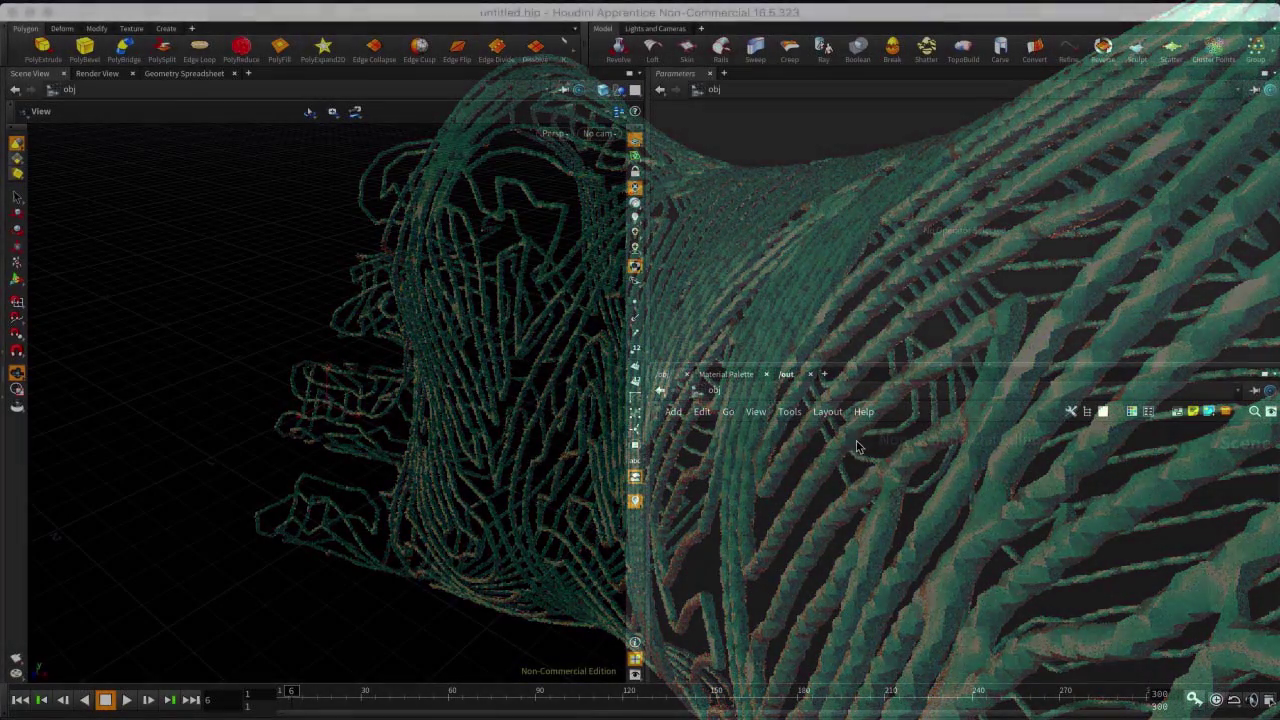
{"action": "left_click", "coordinate": [920, 506]}
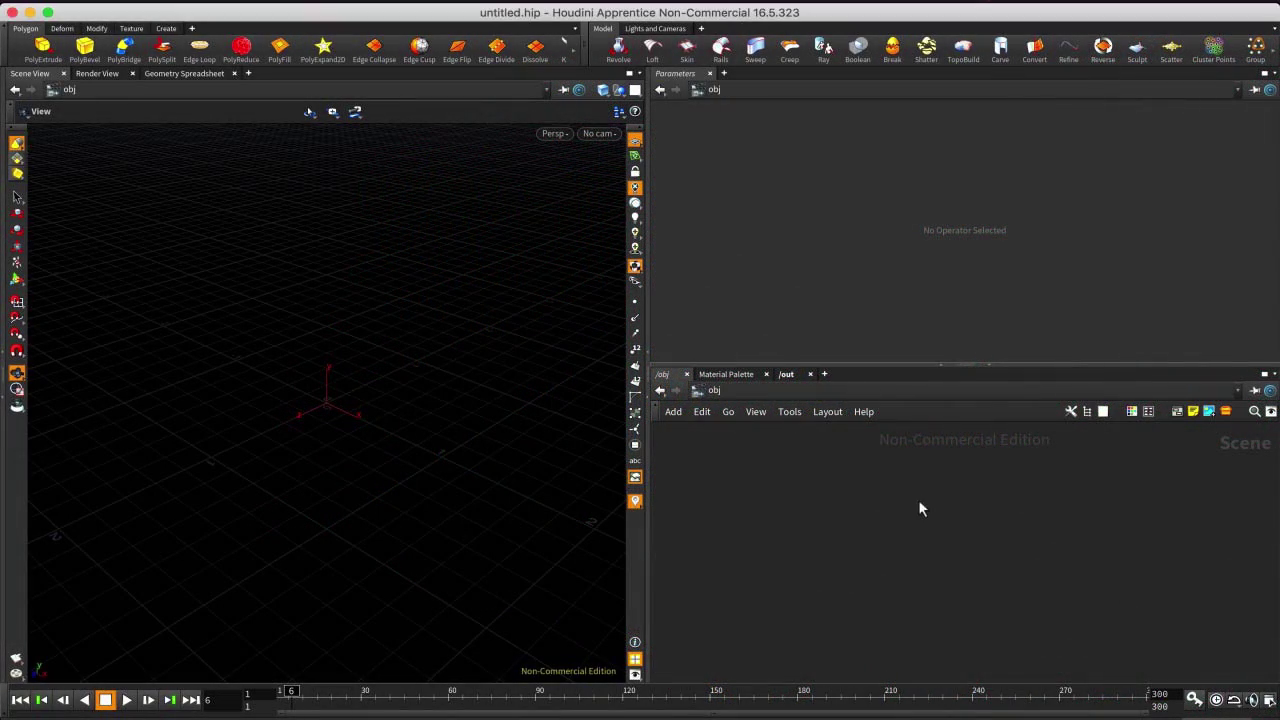
{"action": "key", "text": "Tab"}
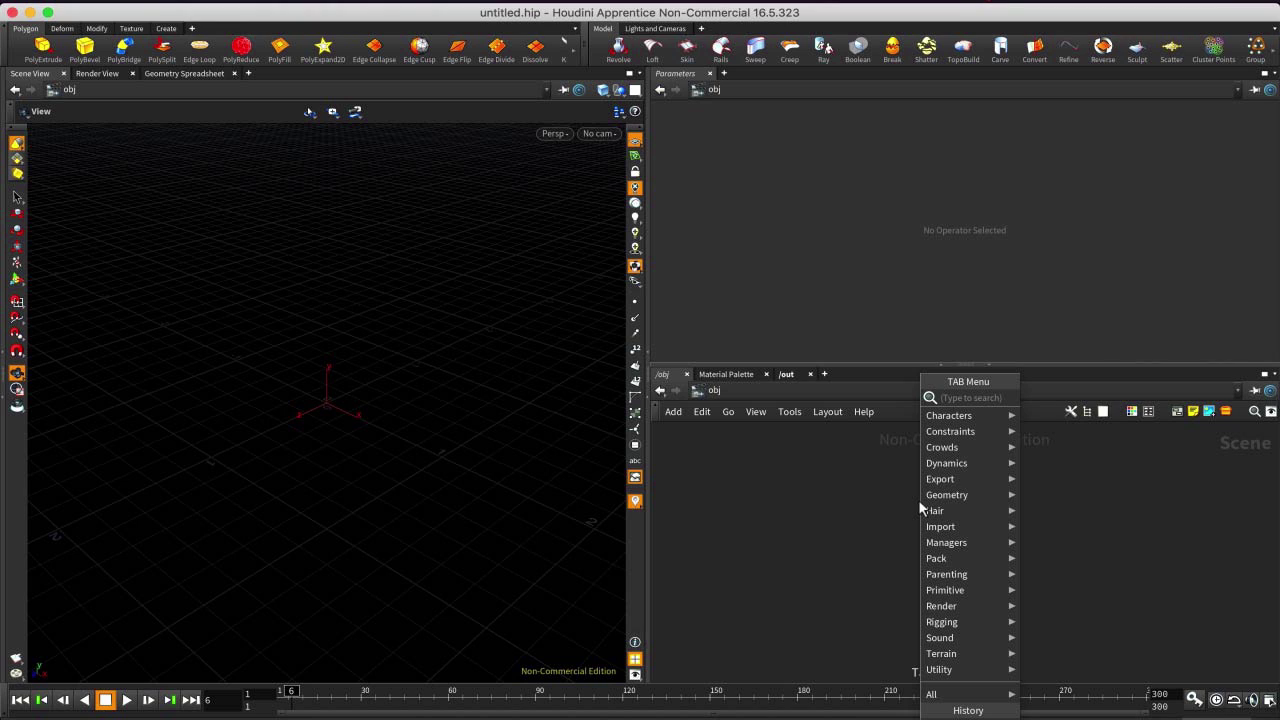
{"action": "left_click", "coordinate": [870, 516]}
{"action": "key", "text": "Tab"}
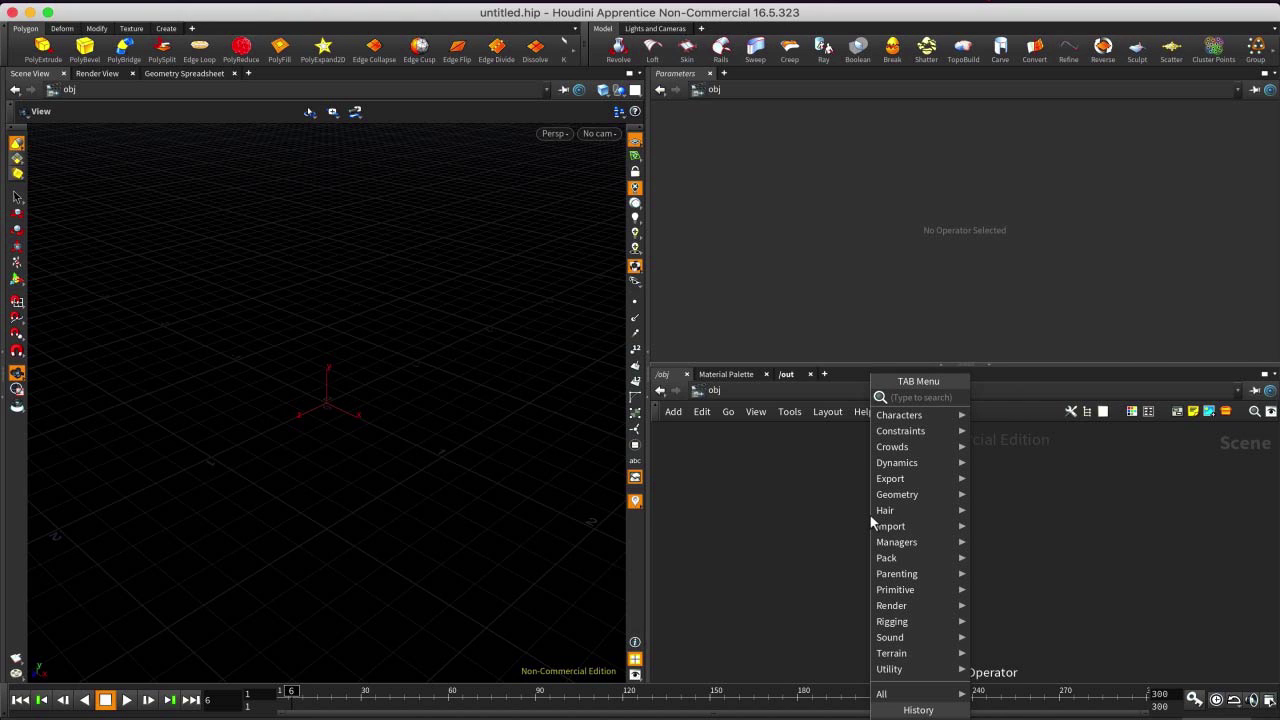
{"action": "mouse_move", "coordinate": [950, 420]}
{"action": "left_click", "coordinate": [1040, 491]}
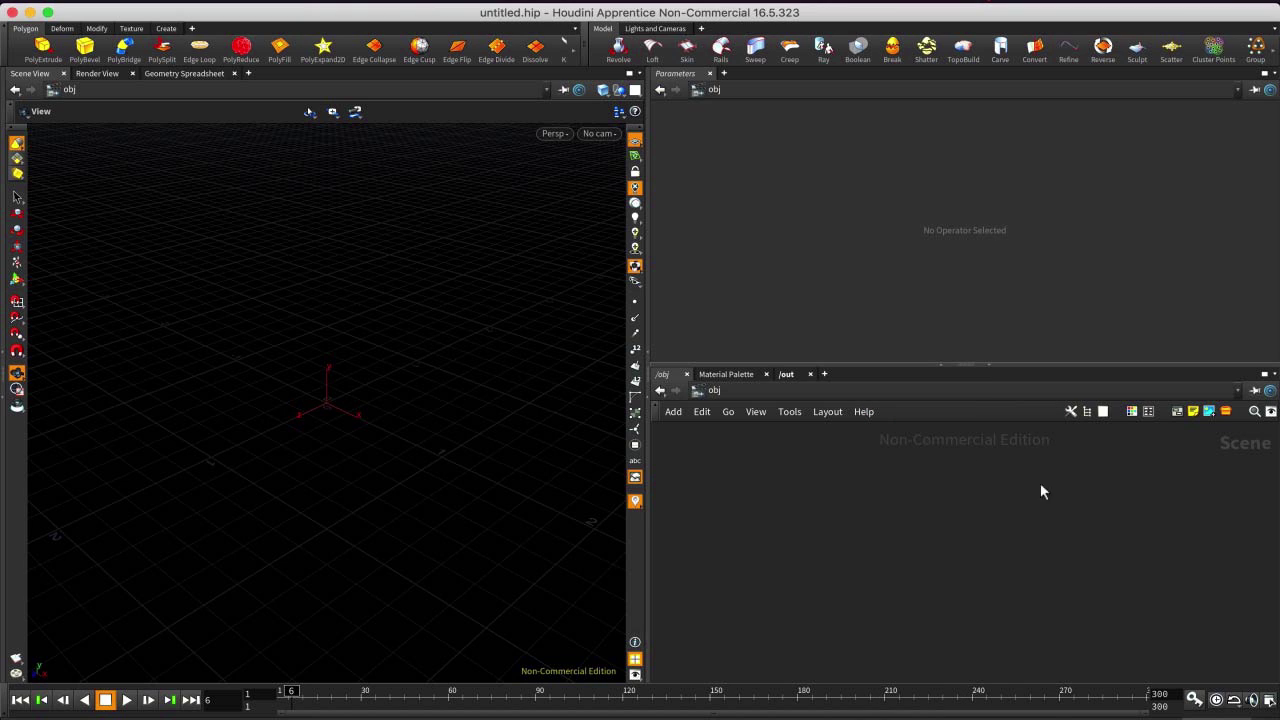
Create a Geometry object in the empty object network and position its node.
{"action": "key", "text": "Tab"}
{"action": "type", "text": "geo"}
{"action": "key", "text": "Return"}
{"action": "left_click", "coordinate": [962, 493]}
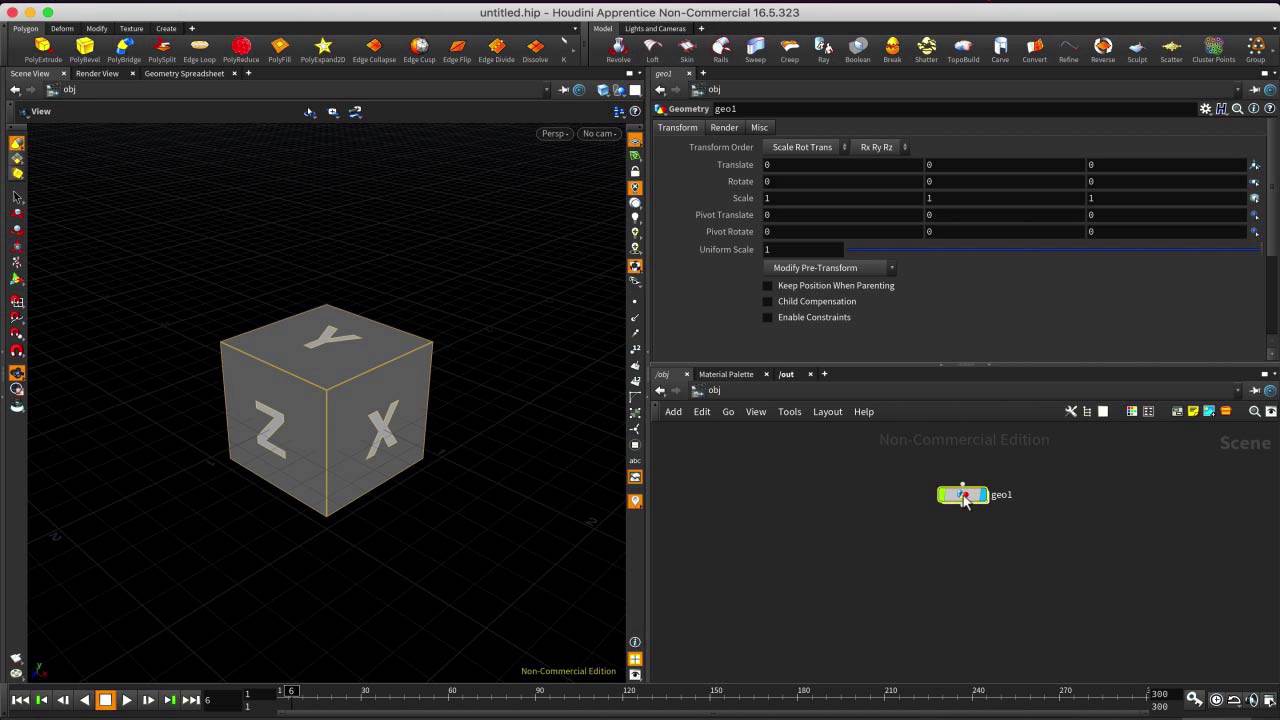
{"action": "left_click_drag", "start_coordinate": [966, 496], "coordinate": [898, 503]}
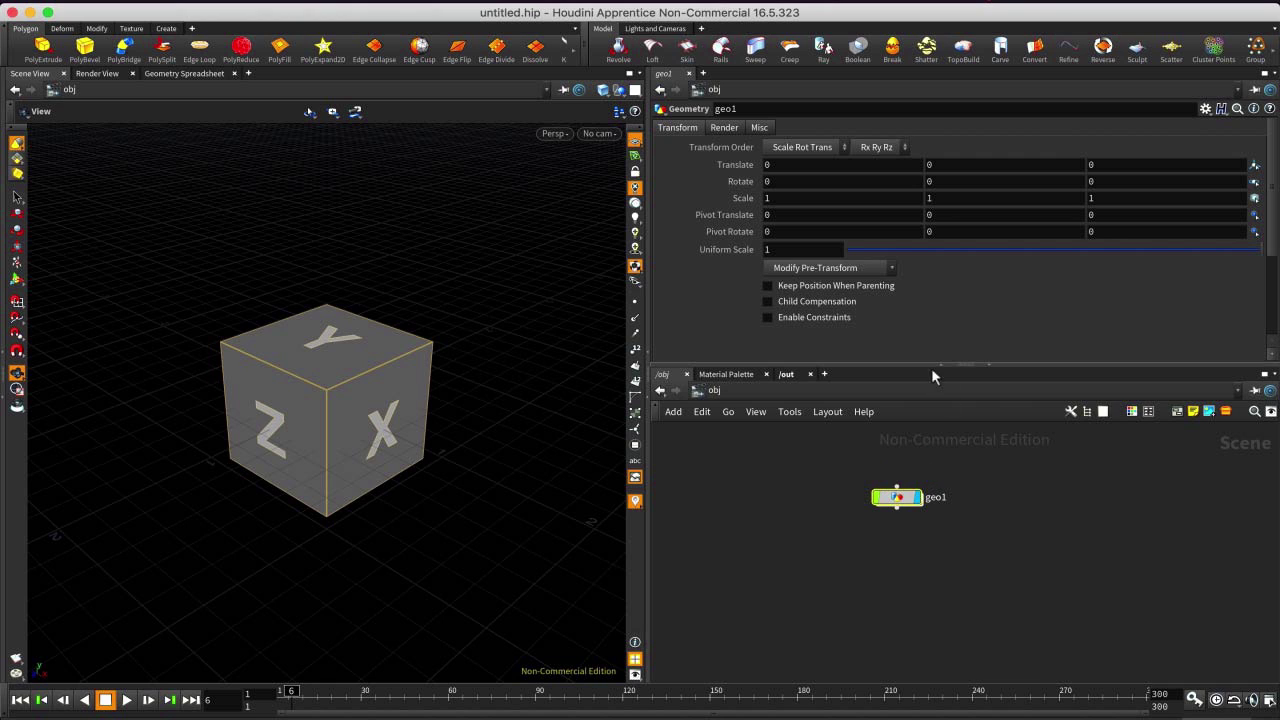
Go inside the geometry object and delete its default File node.
{"action": "left_click_drag", "start_coordinate": [925, 364], "coordinate": [925, 333]}
{"action": "double_click", "coordinate": [904, 483]}
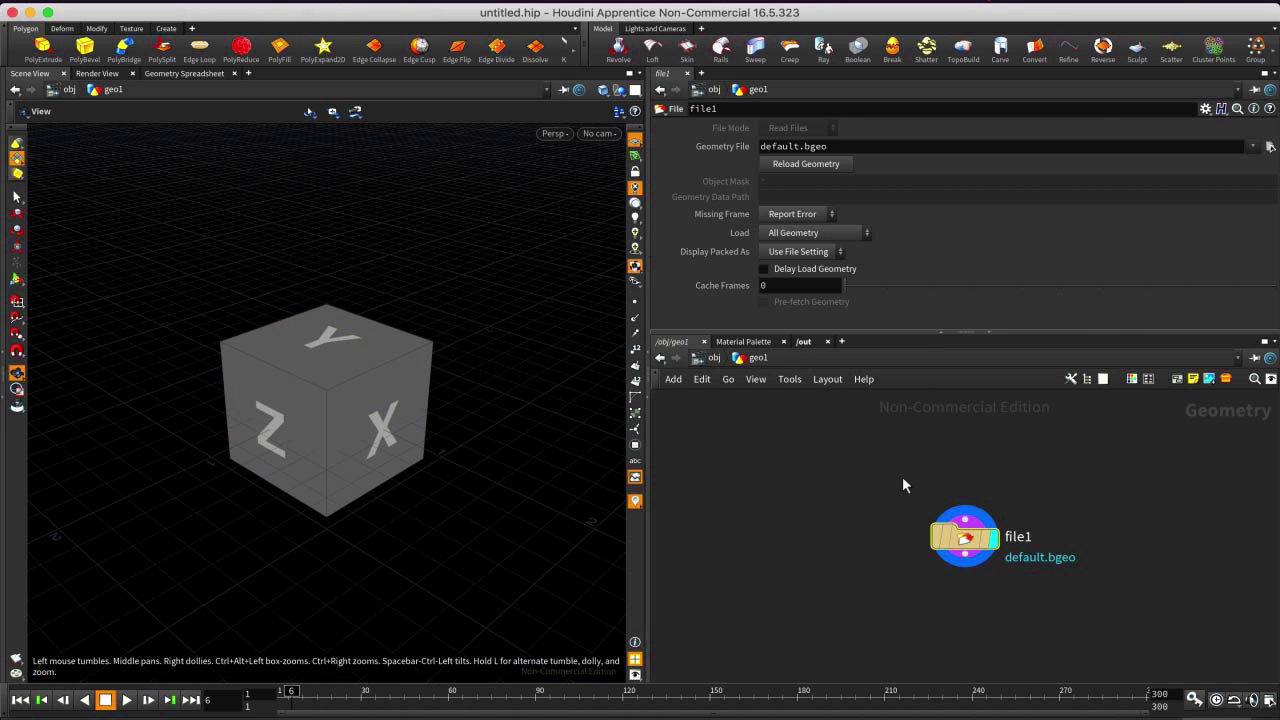
{"action": "key", "text": "Delete"}
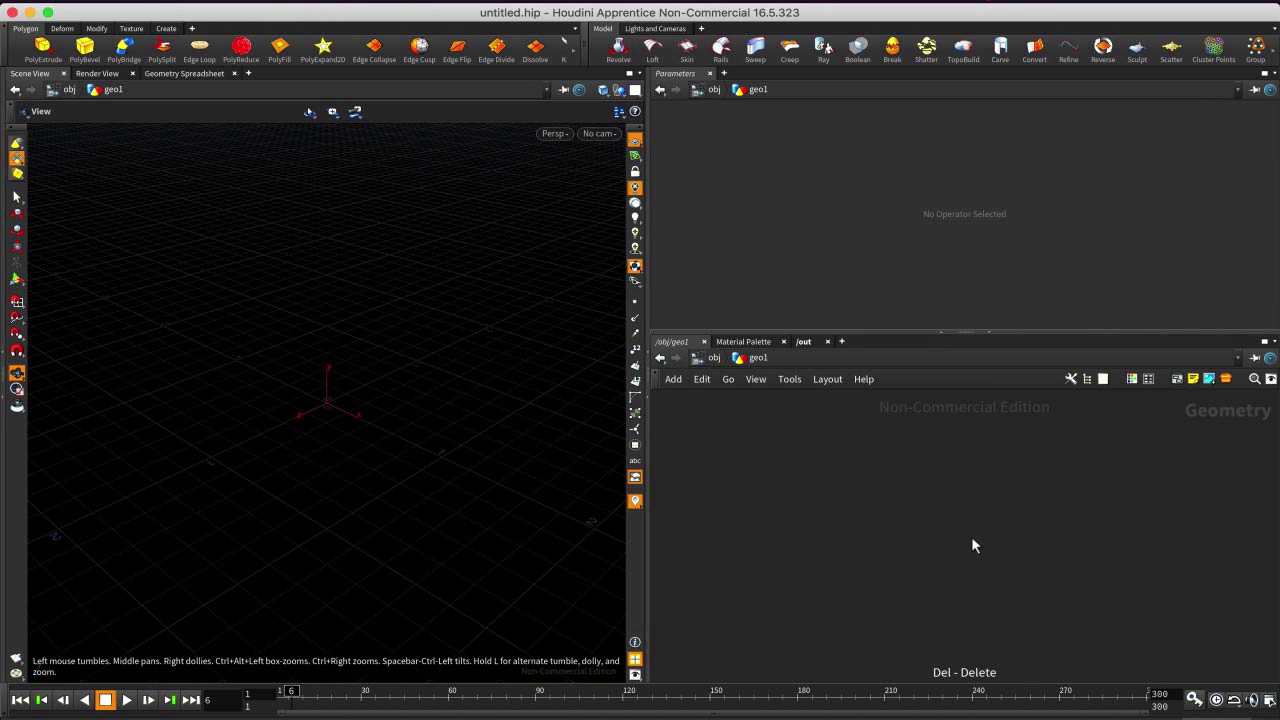
Add a Circle node to the geometry network and enlarge the network area.
{"action": "key", "text": "Tab"}
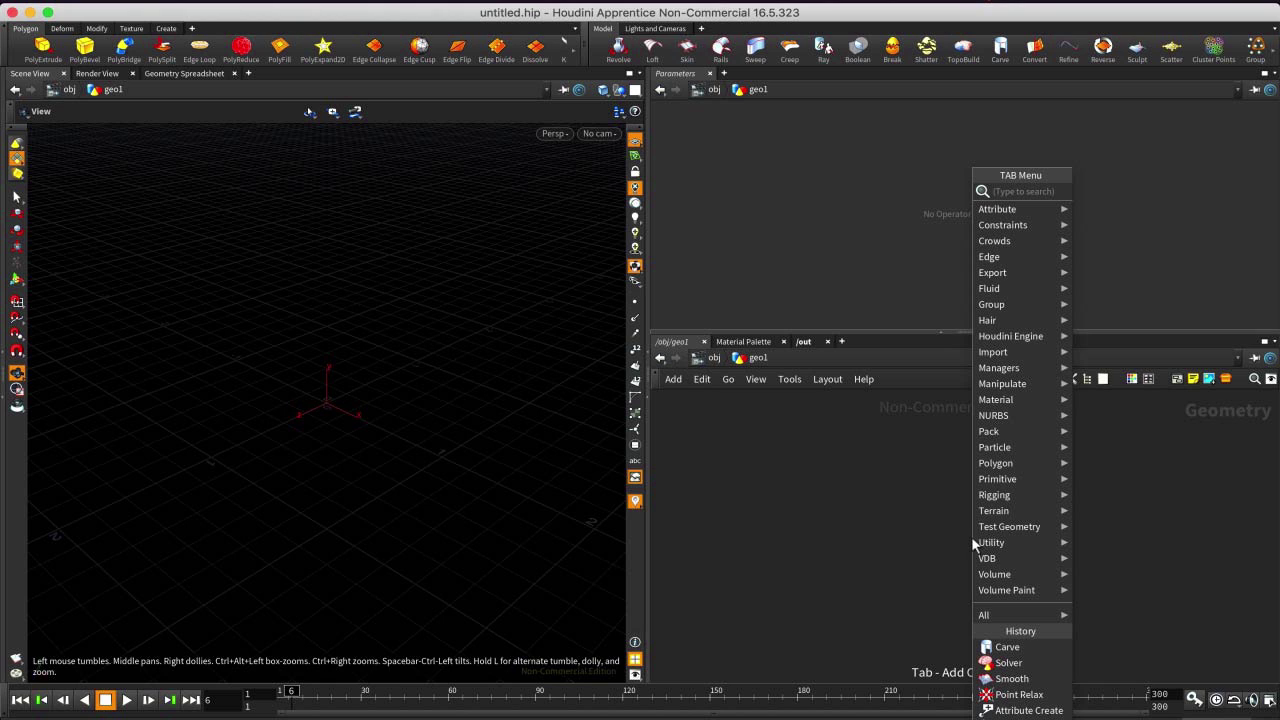
{"action": "type", "text": "cir"}
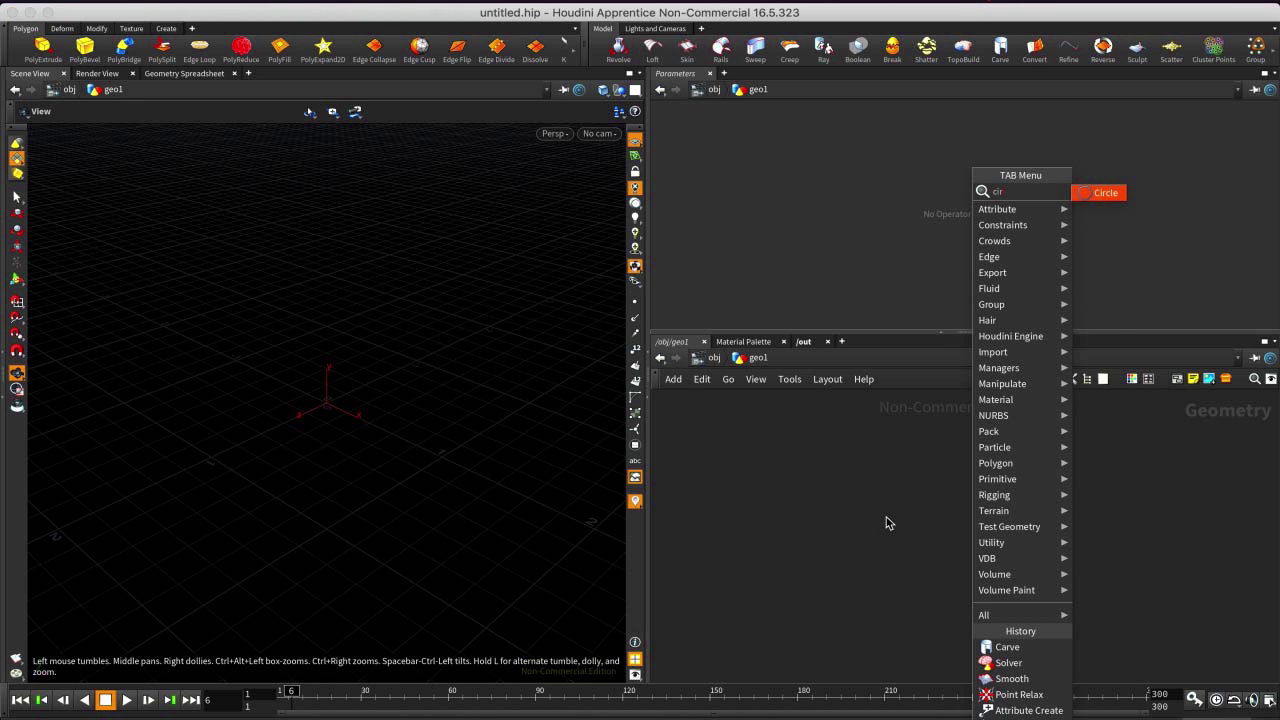
{"action": "key", "text": "Return"}
{"action": "left_click", "coordinate": [886, 517]}
{"action": "left_click_drag", "start_coordinate": [886, 517], "coordinate": [953, 470]}
{"action": "left_click_drag", "start_coordinate": [979, 336], "coordinate": [985, 264]}
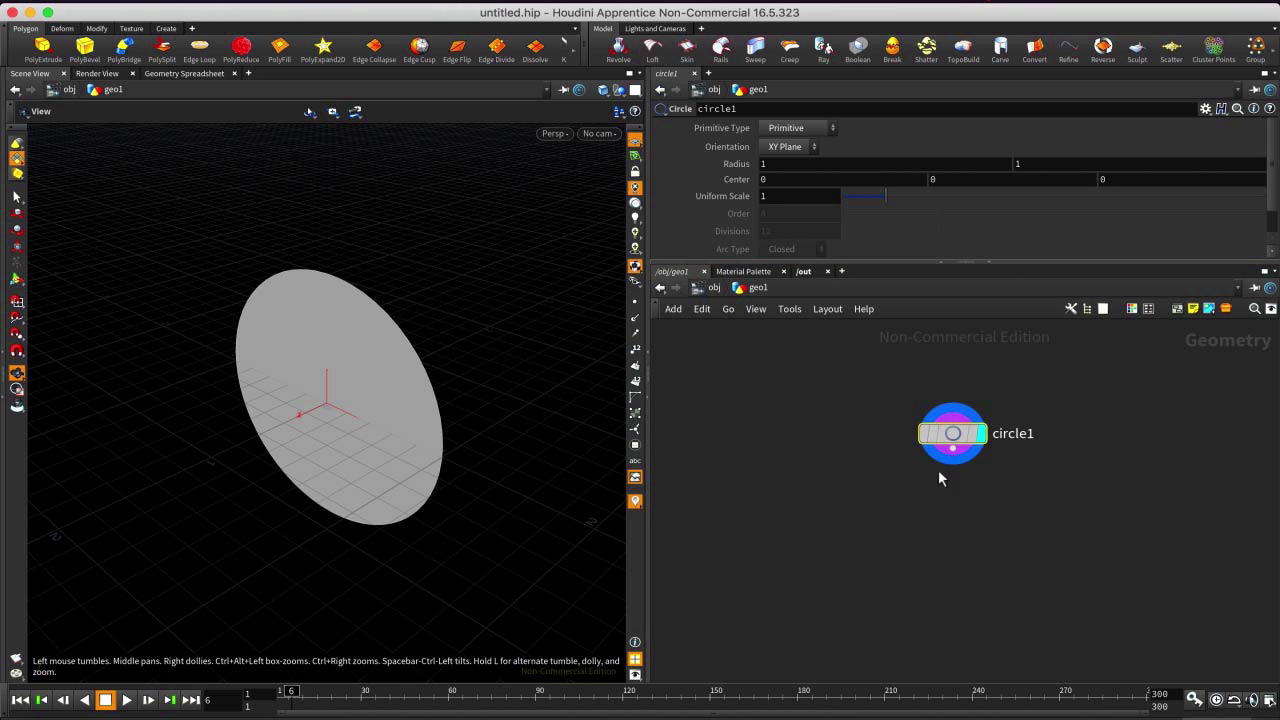
Switch the viewport to the front view and frame the circle.
{"action": "left_click_drag", "start_coordinate": [269, 369], "coordinate": [360, 400]}
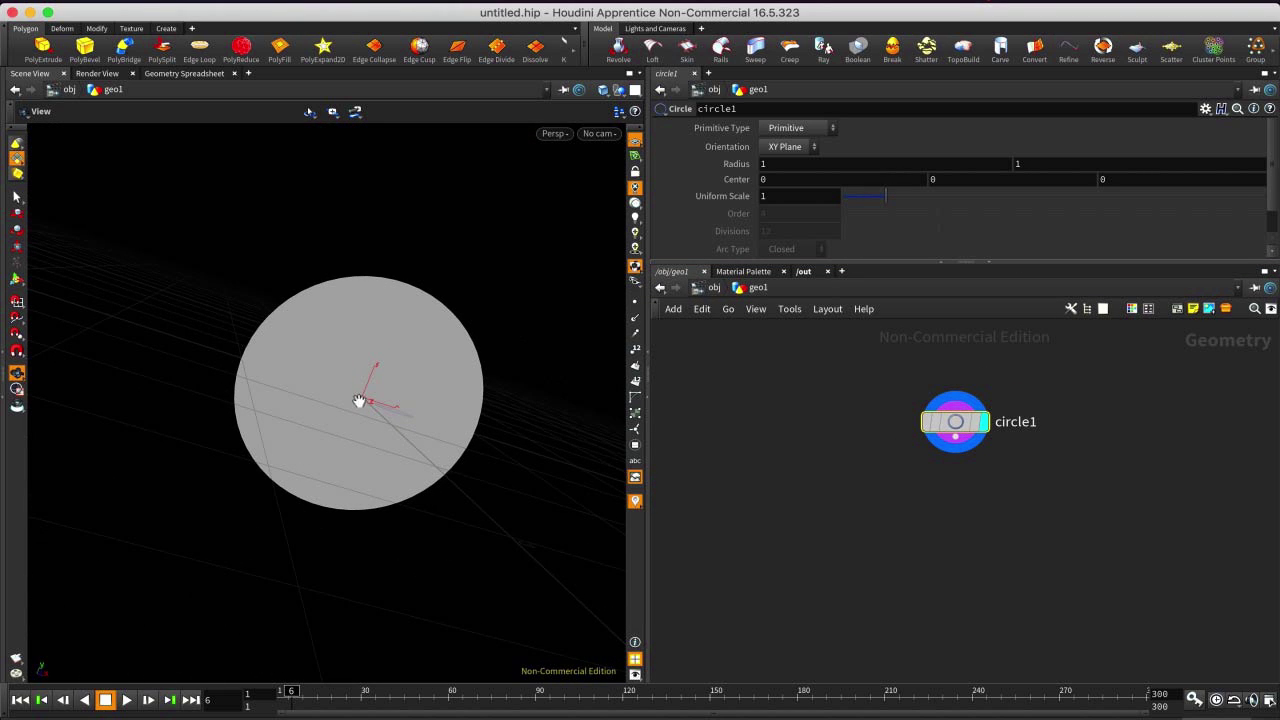
{"action": "left_click", "coordinate": [555, 133]}
{"action": "mouse_move", "coordinate": [569, 168]}
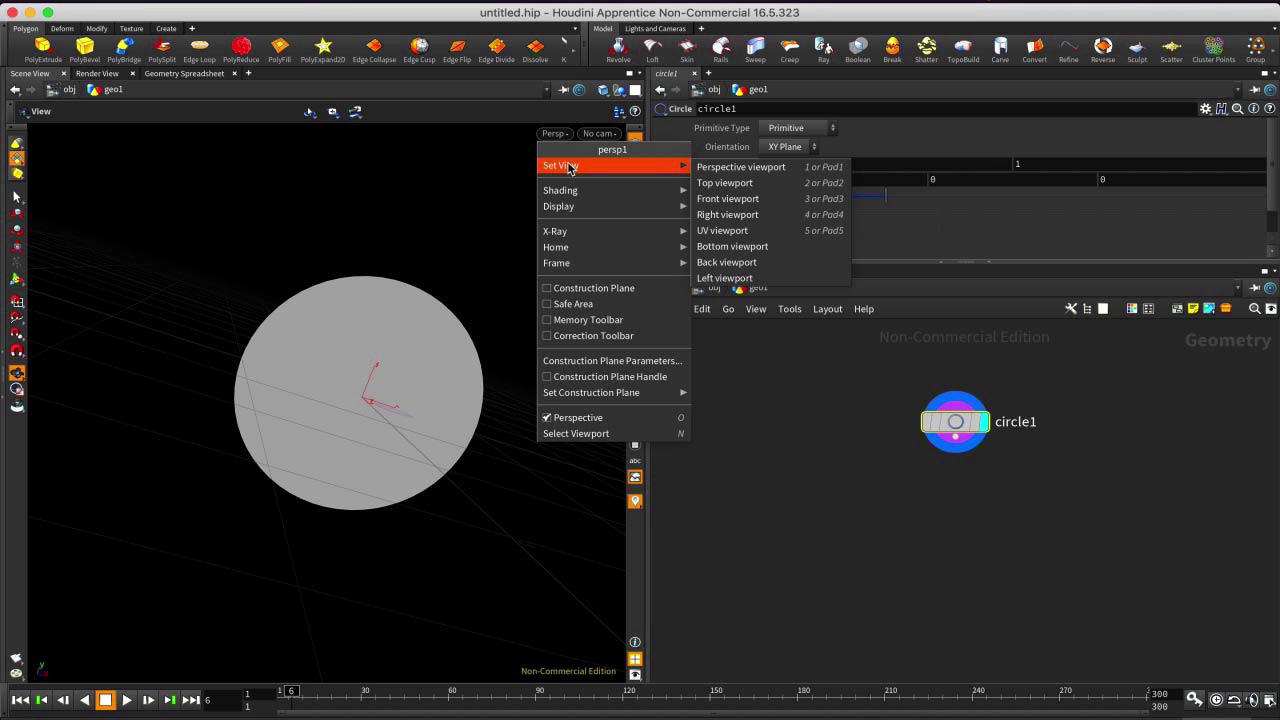
{"action": "left_click", "coordinate": [760, 199]}
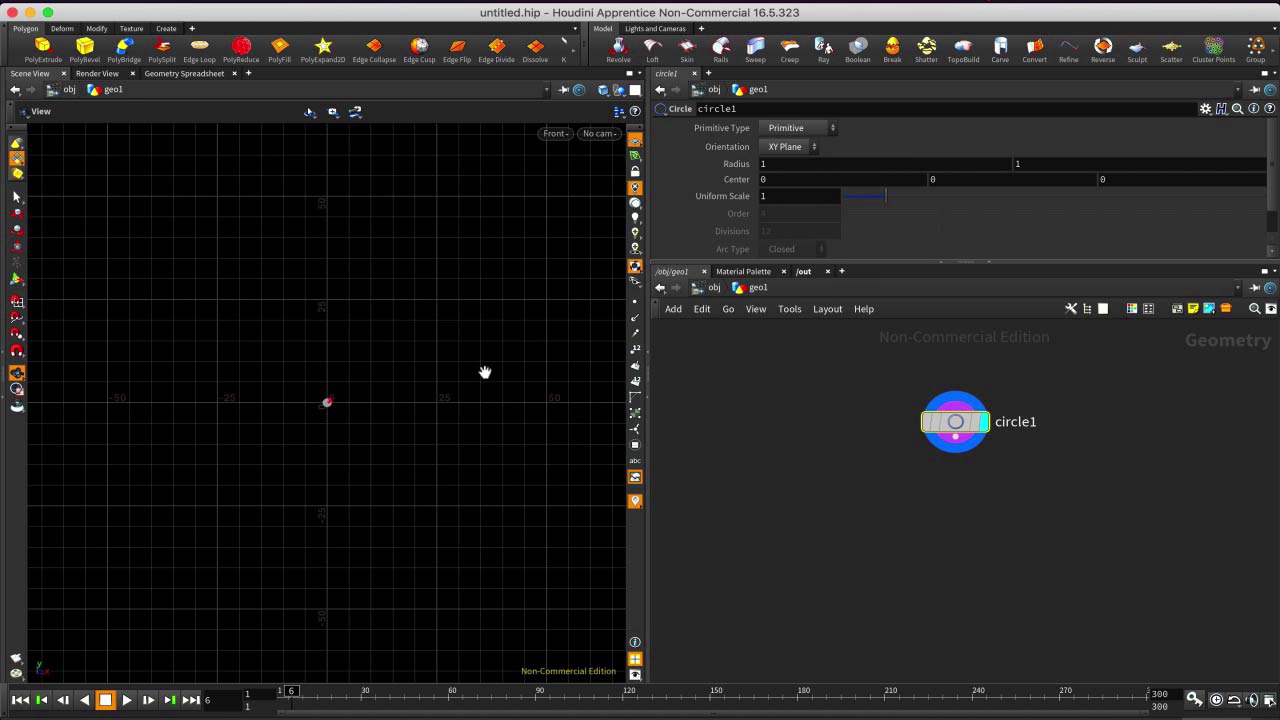
{"action": "scroll", "coordinate": [403, 374], "scroll_direction": "up", "scroll_amount": 10}
{"action": "scroll", "coordinate": [421, 320], "scroll_direction": "up", "scroll_amount": 10}
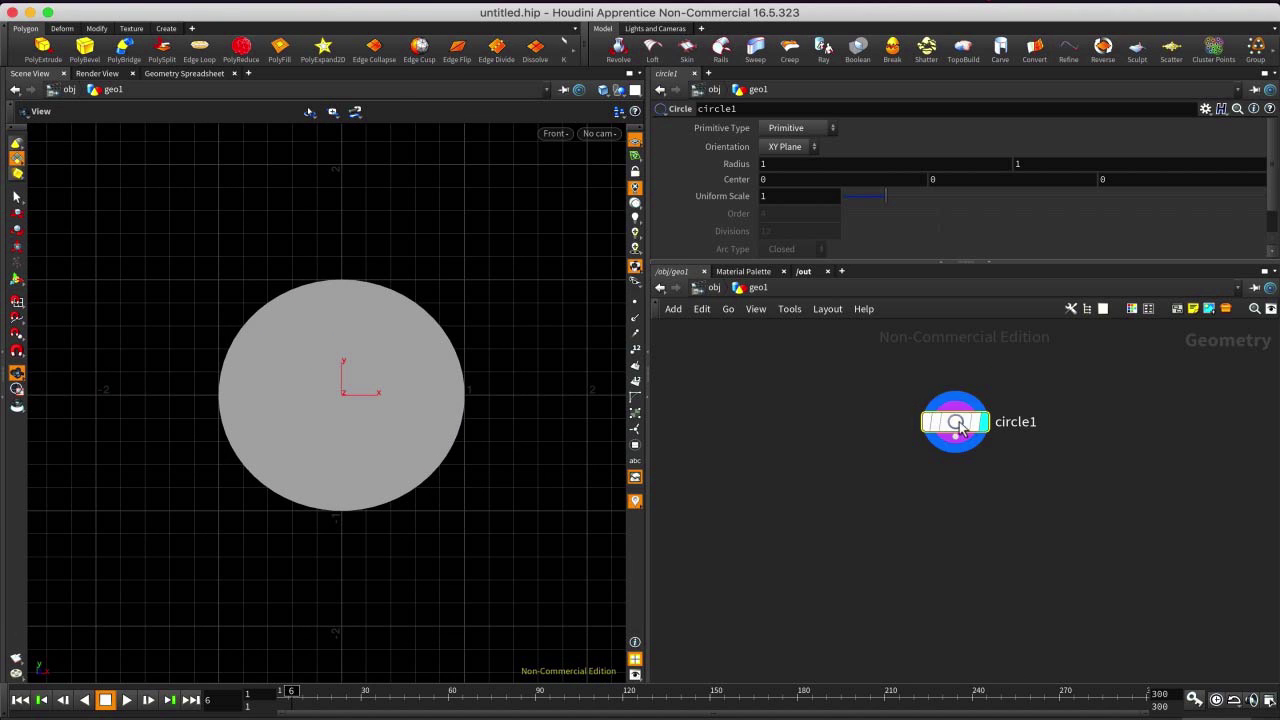
Change the circle's primitive type to Polygon and turn on point display in the viewport.
{"action": "left_click", "coordinate": [787, 131]}
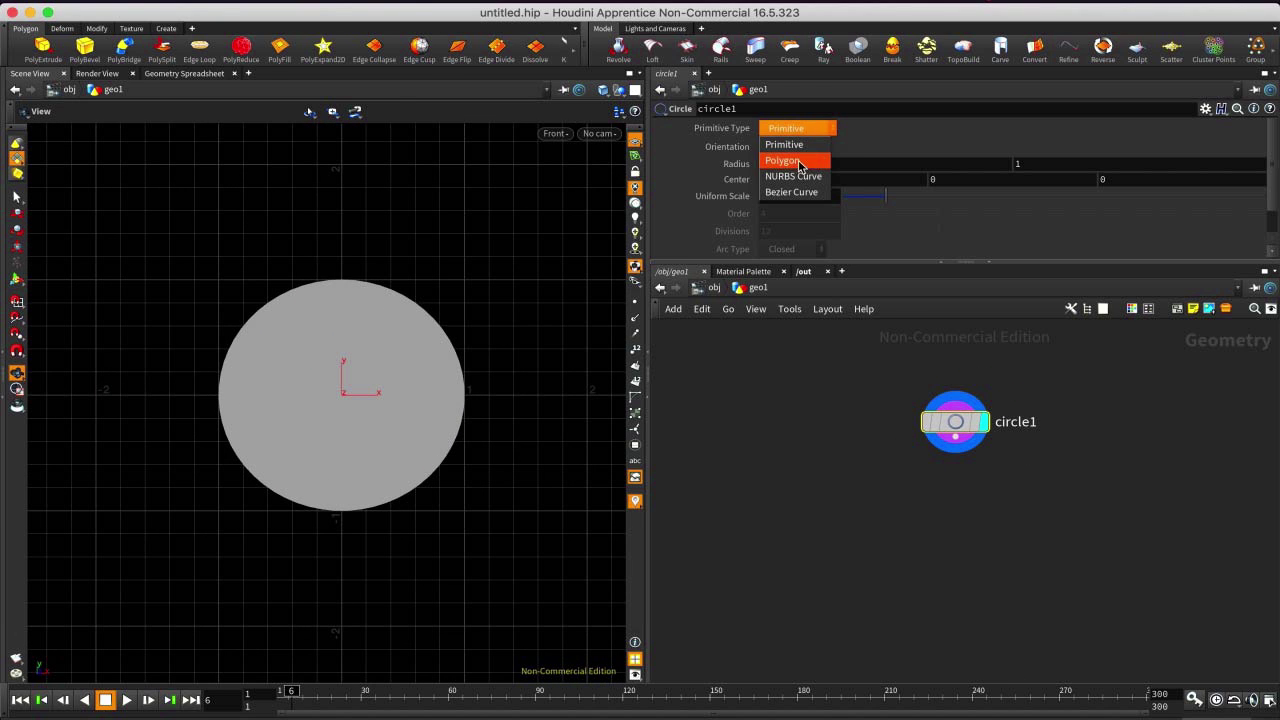
{"action": "left_click", "coordinate": [790, 164]}
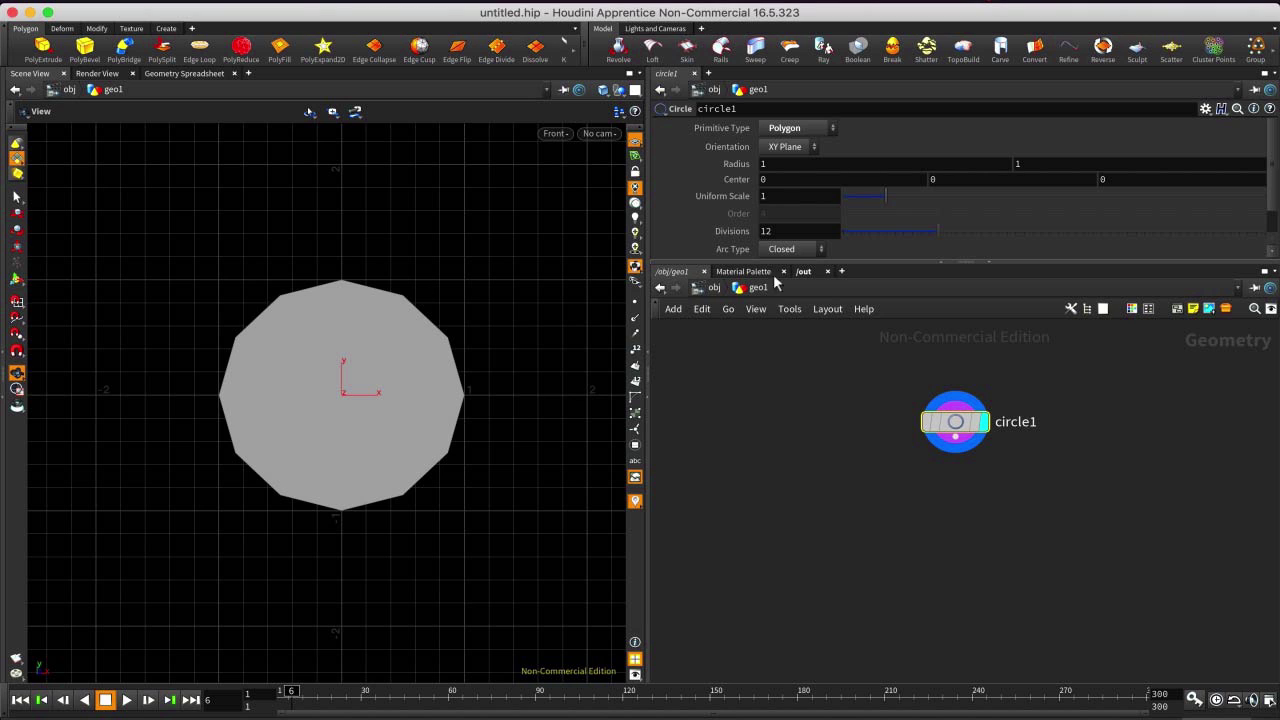
{"action": "left_click", "coordinate": [634, 302]}
{"action": "scroll", "coordinate": [436, 366], "scroll_direction": "up", "scroll_amount": 1}
{"action": "scroll", "coordinate": [436, 366], "scroll_direction": "up", "scroll_amount": 2}
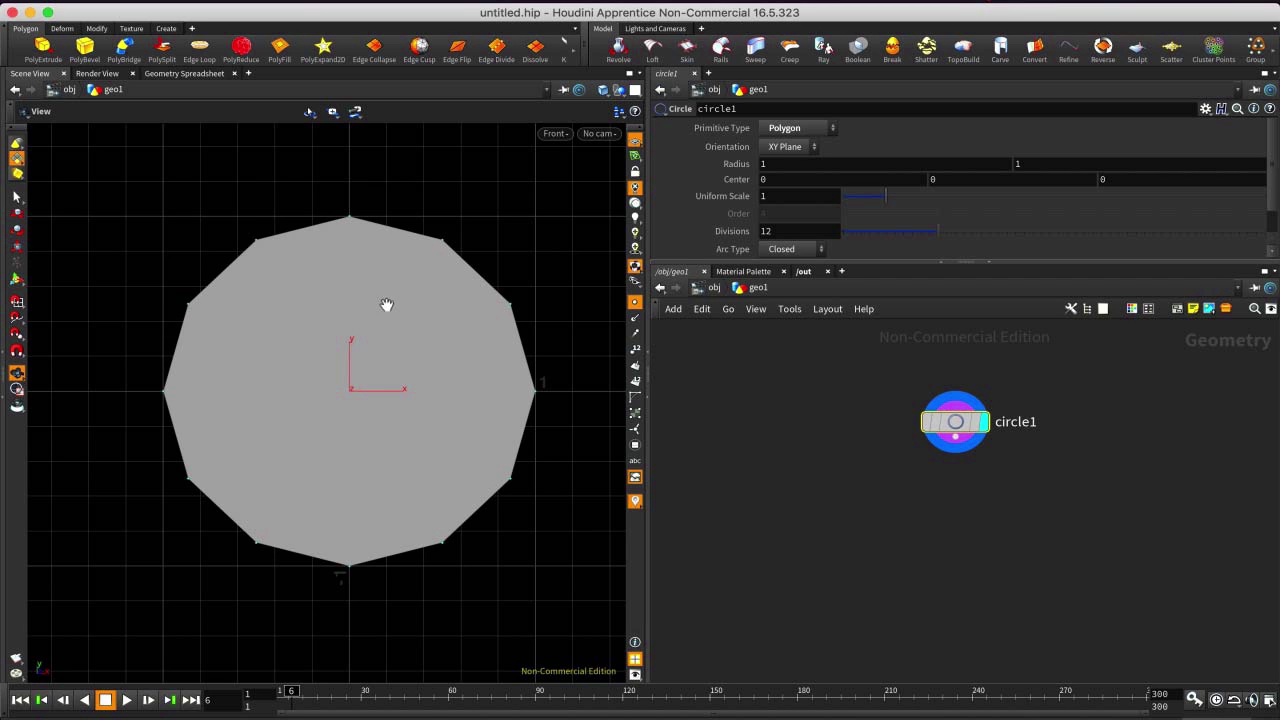
Set the circle's divisions to 128 and check the dense points along its outline.
{"action": "left_click", "coordinate": [790, 227]}
{"action": "type", "text": "12"}
{"action": "key", "text": "Return"}
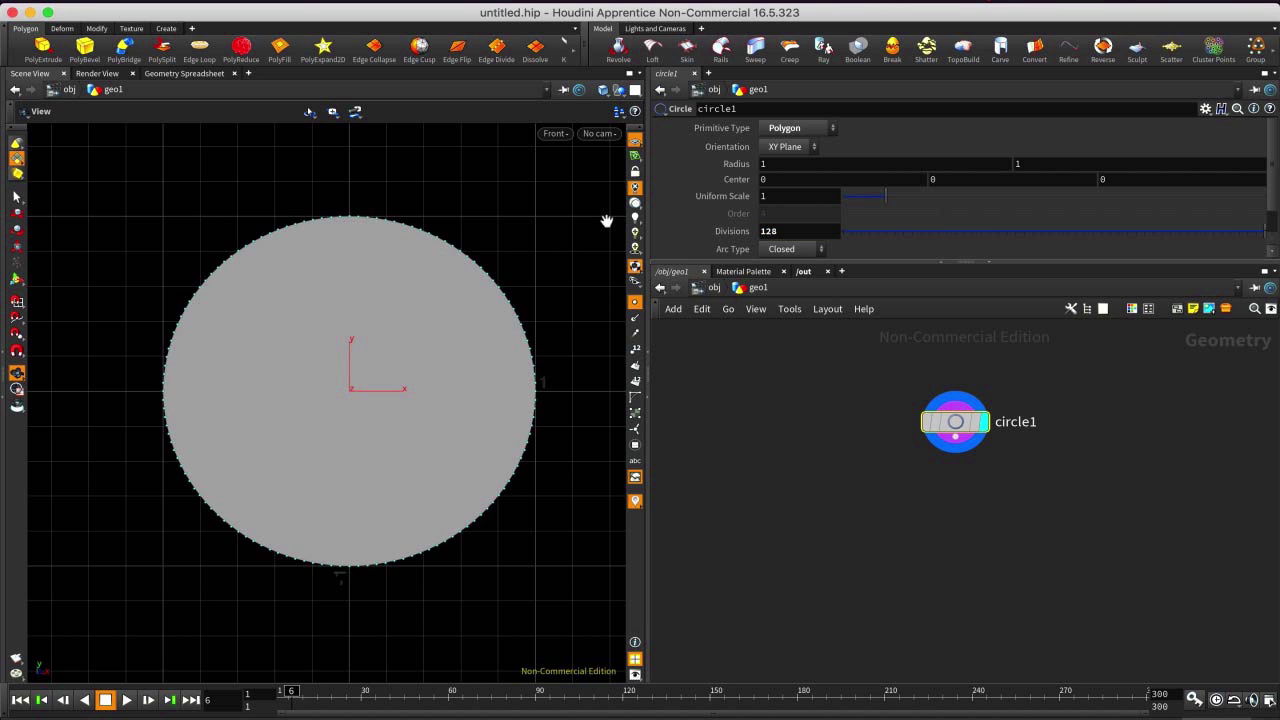
{"action": "scroll", "coordinate": [540, 224], "scroll_direction": "up", "scroll_amount": 5}
{"action": "middle_click_drag", "start_coordinate": [497, 237], "coordinate": [414, 423]}
{"action": "scroll", "coordinate": [450, 320], "scroll_direction": "up", "scroll_amount": 3}
{"action": "scroll", "coordinate": [331, 400], "scroll_direction": "down", "scroll_amount": 4}
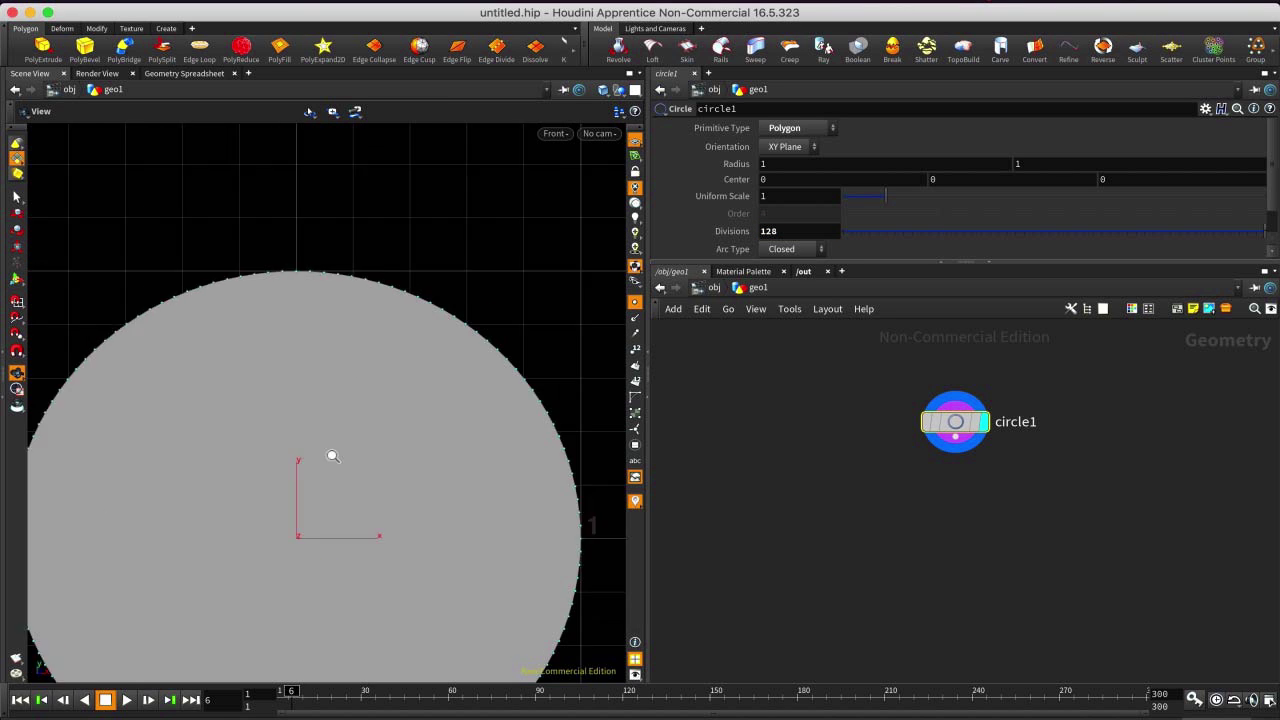
{"action": "key", "text": "h"}
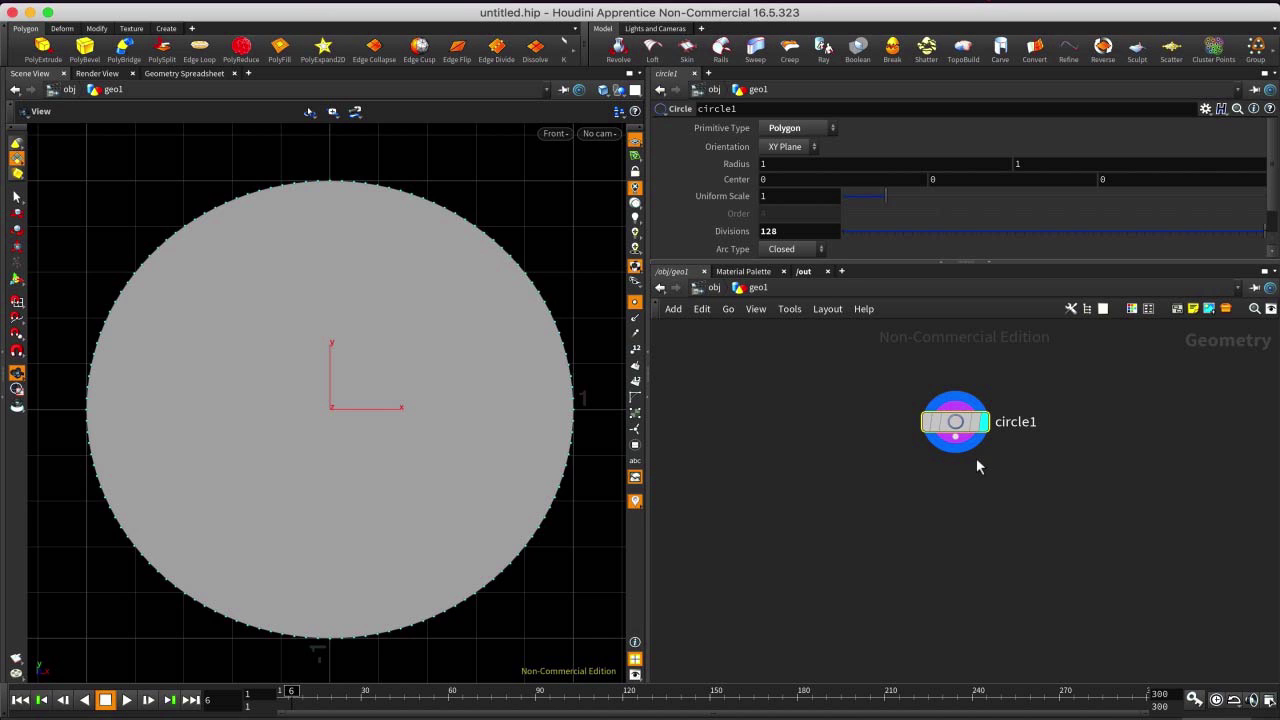
Add a Resample node below the circle and connect the circle's output to it.
{"action": "left_click_drag", "start_coordinate": [956, 424], "coordinate": [952, 413]}
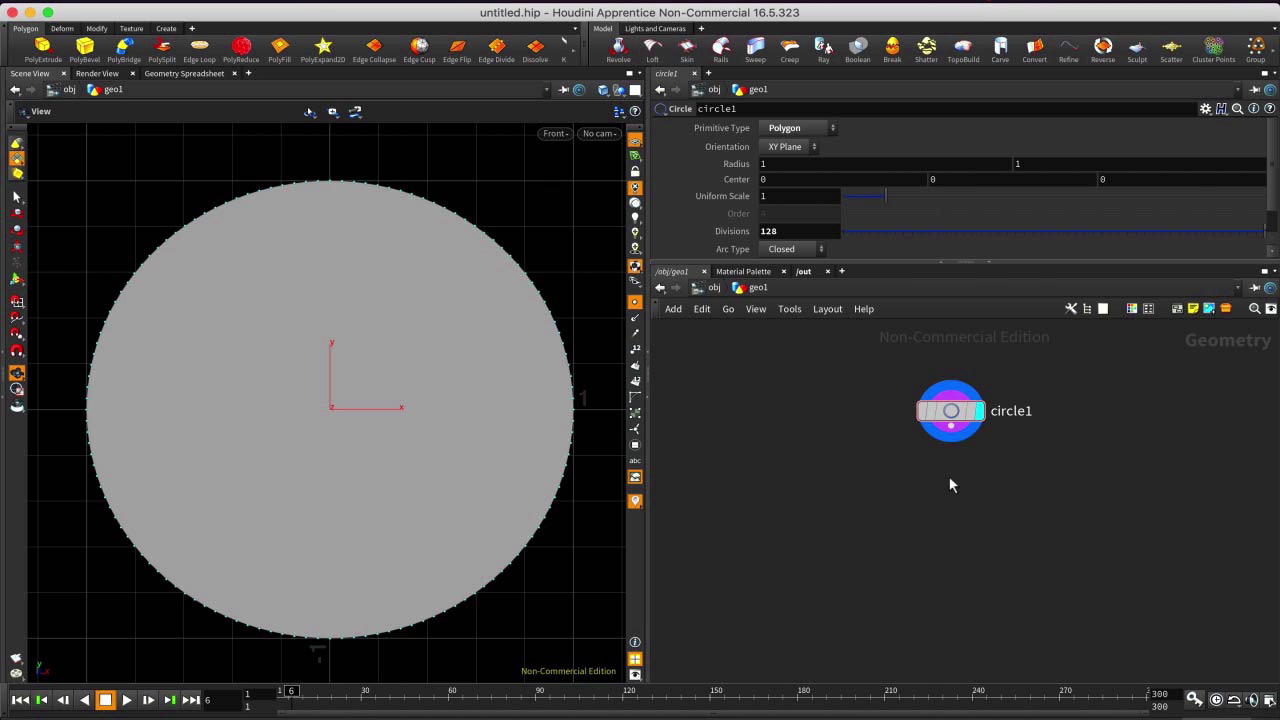
{"action": "key", "text": "Tab"}
{"action": "type", "text": "re"}
{"action": "key", "text": "Return"}
{"action": "left_click", "coordinate": [949, 476]}
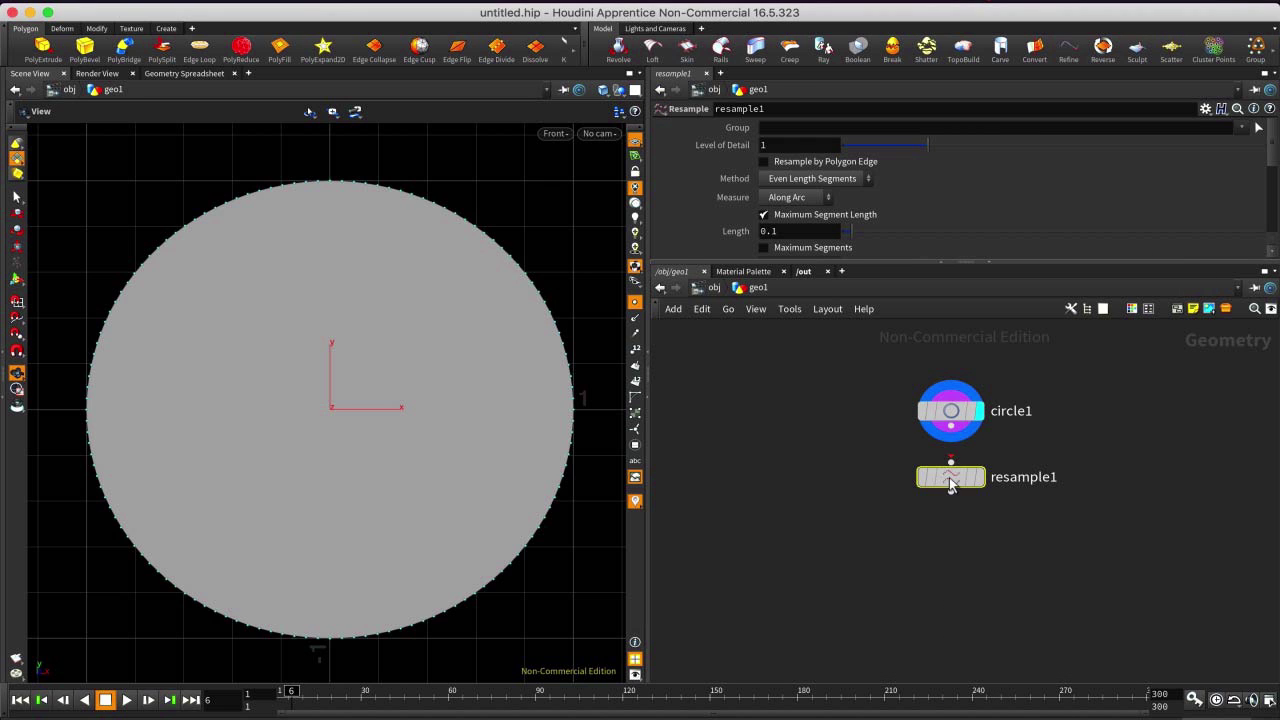
{"action": "left_click_drag", "start_coordinate": [951, 427], "coordinate": [956, 479]}
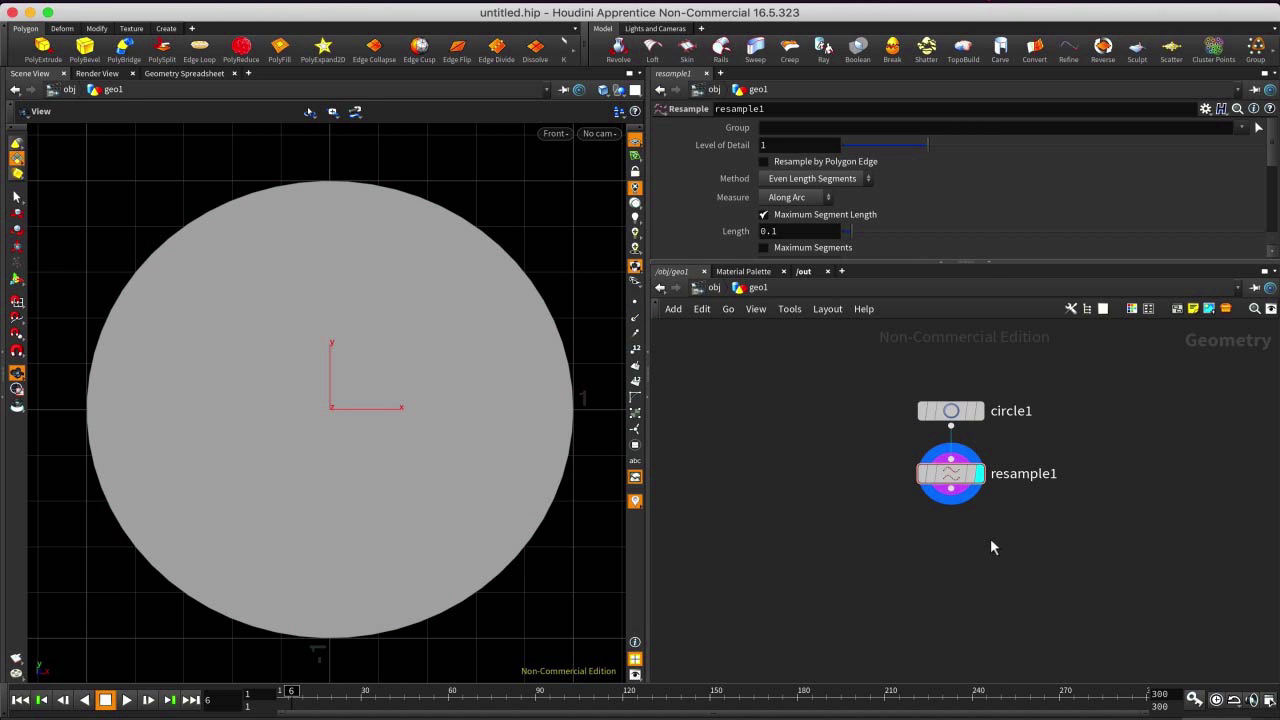
Add an Attribute Create node below the Resample node, wire it to the Resample output and display it.
{"action": "key", "text": "Tab"}
{"action": "type", "text": "attribute create"}
{"action": "key", "text": "Return"}
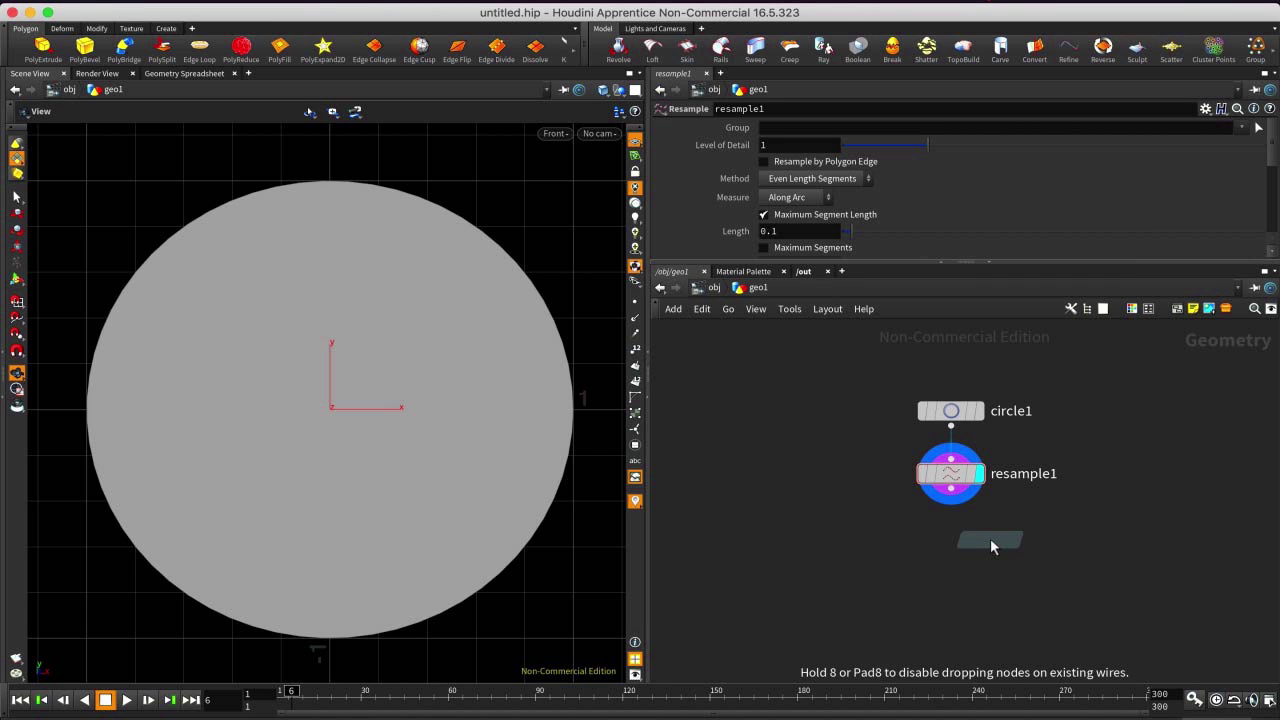
{"action": "left_click", "coordinate": [957, 536]}
{"action": "left_click", "coordinate": [952, 522]}
{"action": "left_click", "coordinate": [951, 489]}
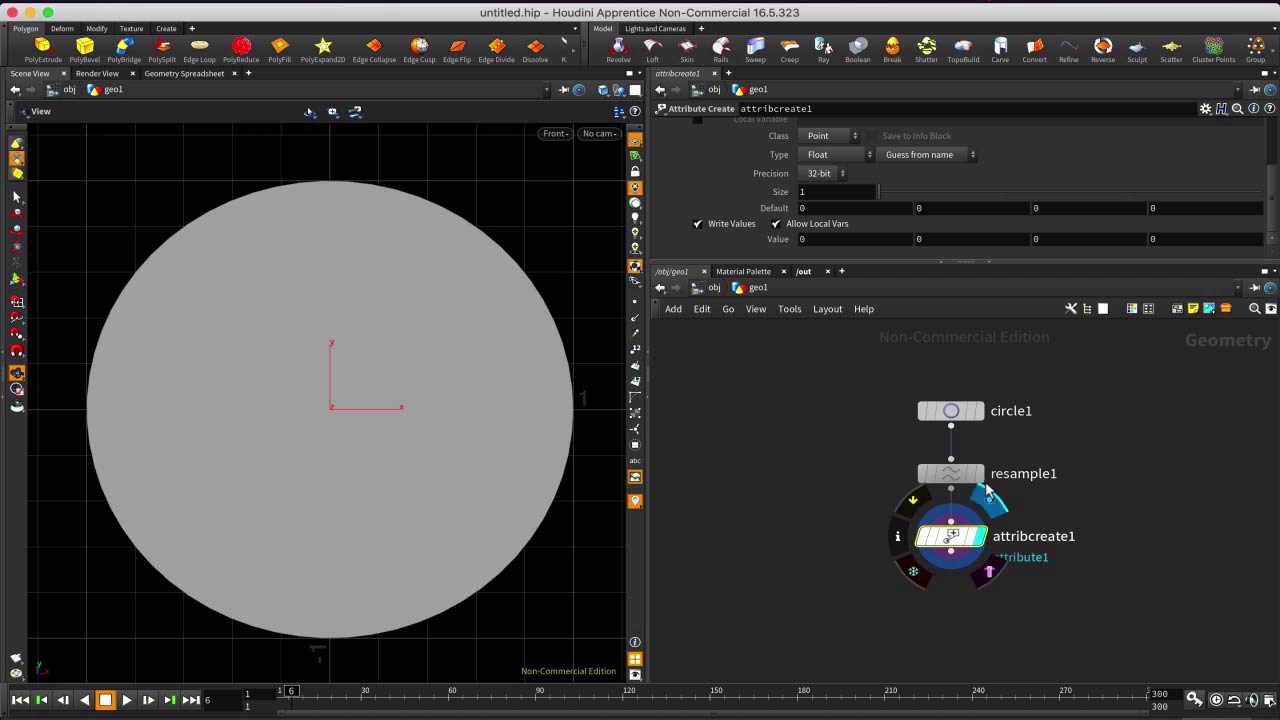
{"action": "mouse_move", "coordinate": [988, 537]}
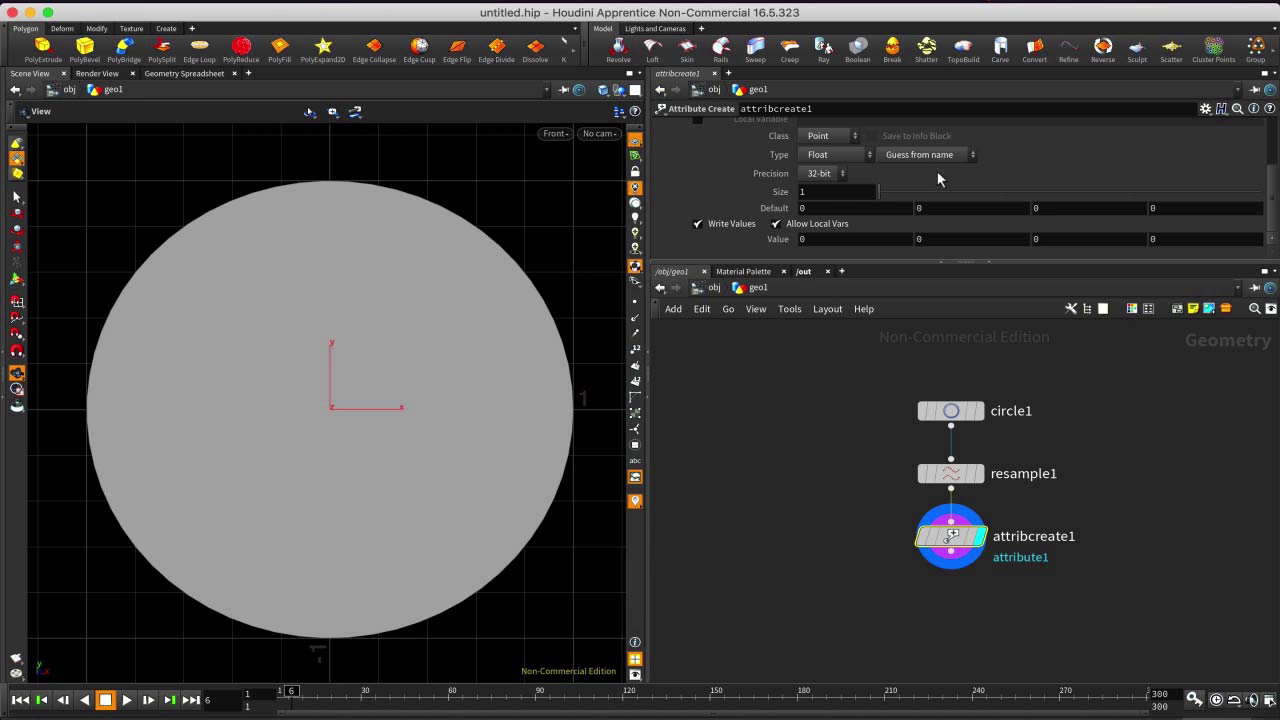
Set the first component of both the new attribute's default and its value to 0.11.
{"action": "left_click", "coordinate": [835, 208]}
{"action": "left_click_drag", "start_coordinate": [898, 262], "coordinate": [898, 310]}
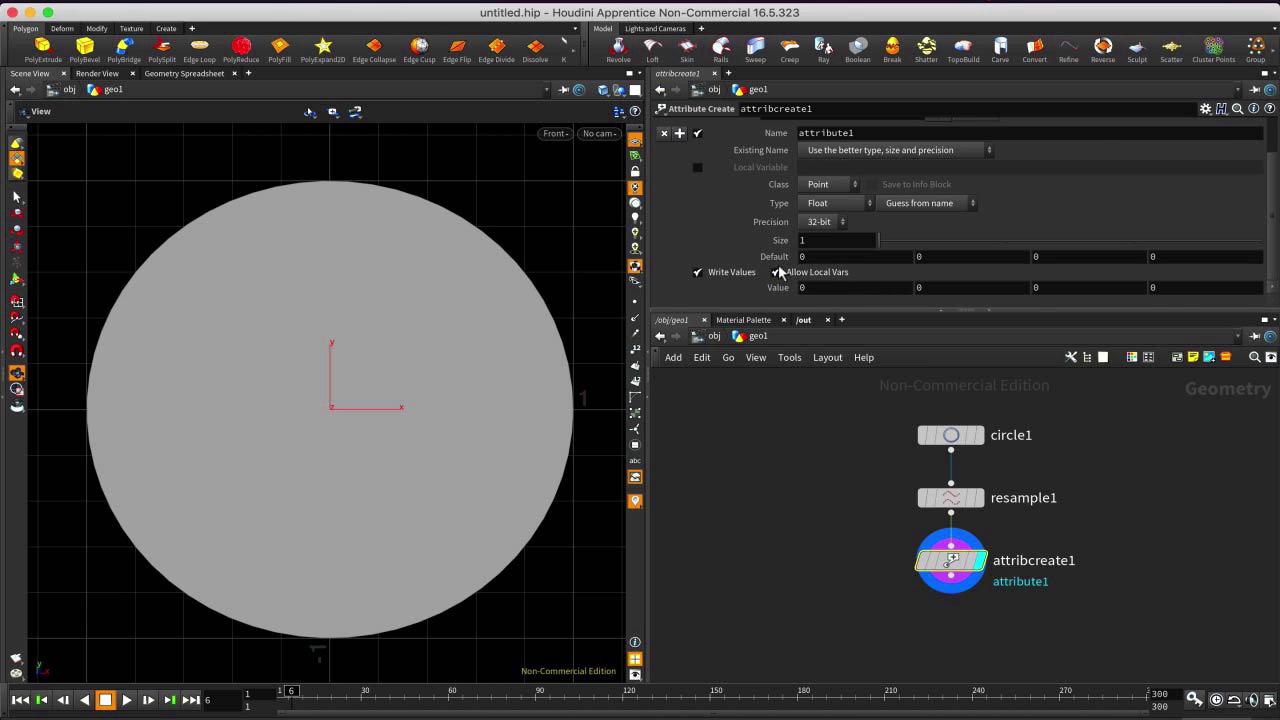
{"action": "left_click", "coordinate": [802, 257]}
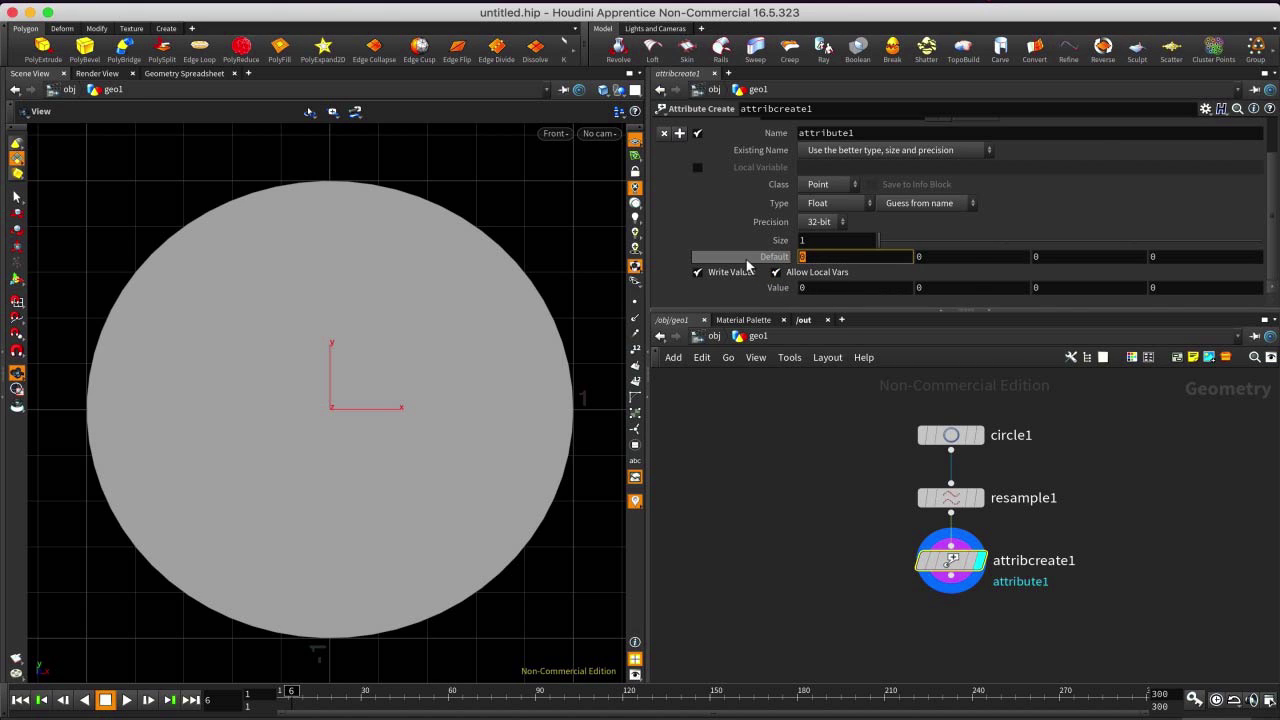
{"action": "type", "text": "0.11"}
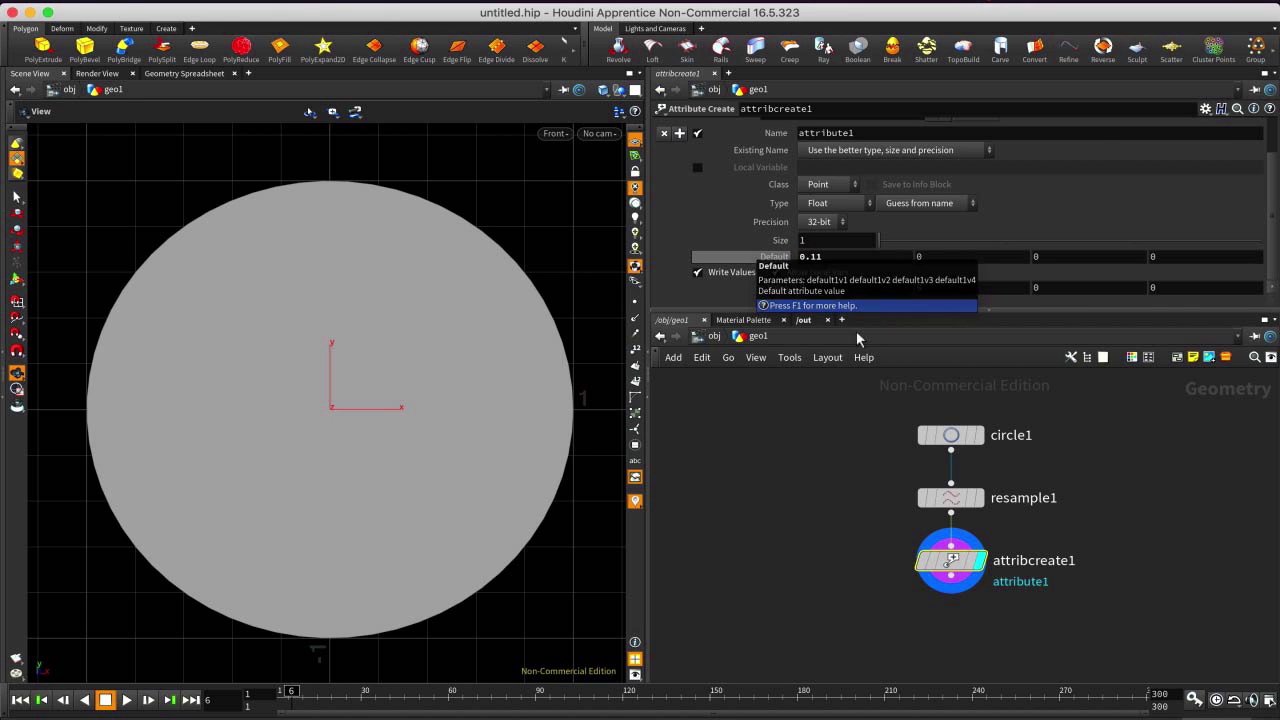
{"action": "key", "text": "Tab"}
{"action": "type", "text": "0.11"}
{"action": "key", "text": "Return"}
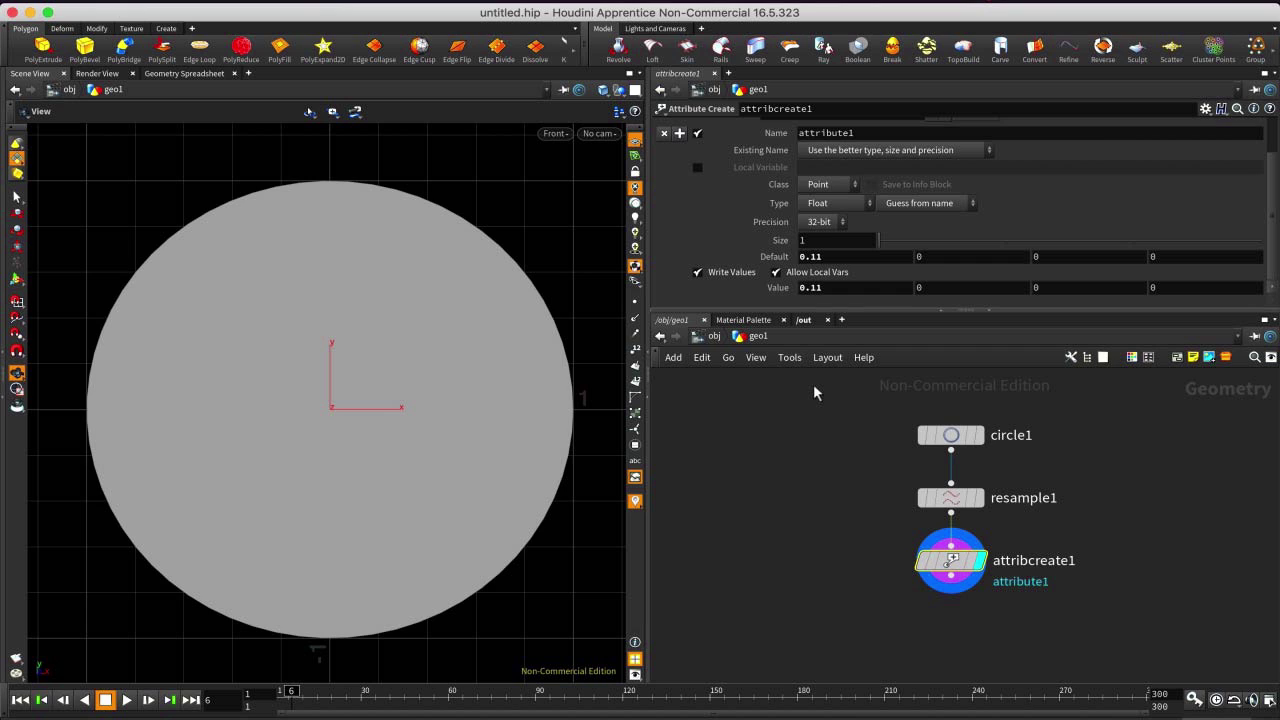
Add a Point Relax node below the Attribute Create node and connect the attribute node to its first input.
{"action": "left_click", "coordinate": [847, 502]}
{"action": "key", "text": "Tab"}
{"action": "type", "text": "poi"}
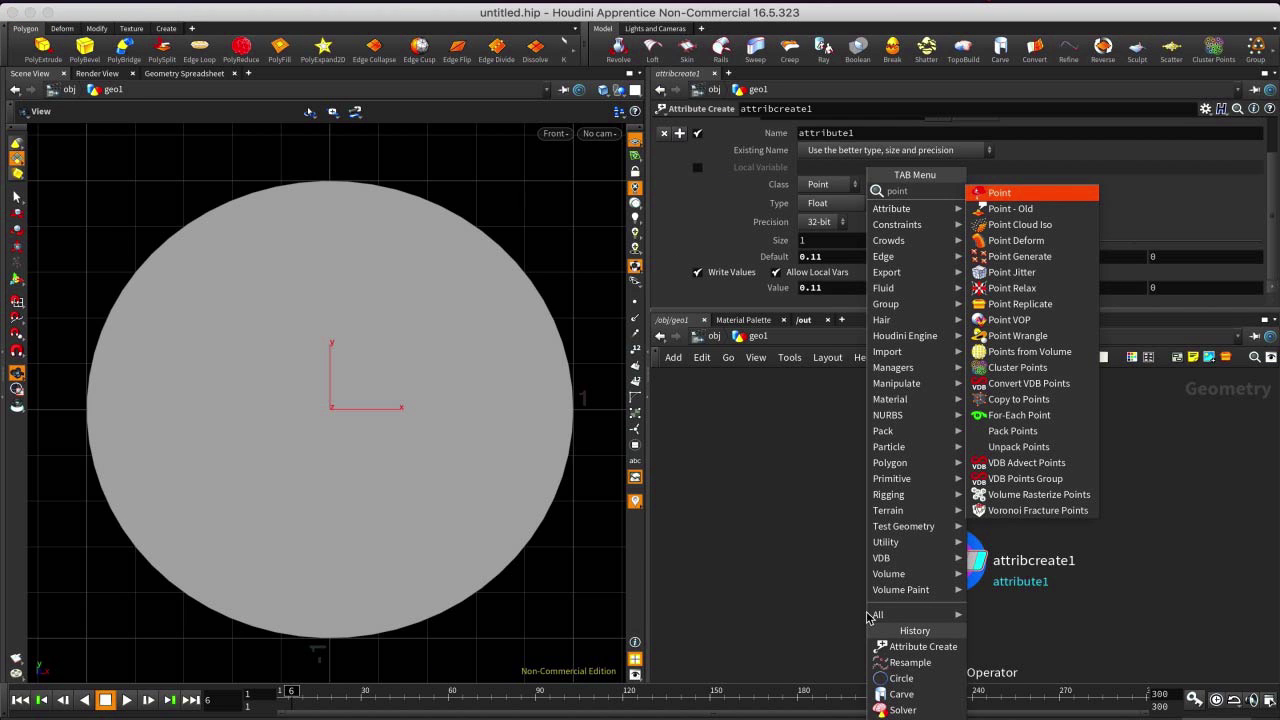
{"action": "type", "text": "nt"}
{"action": "key", "text": "Return"}
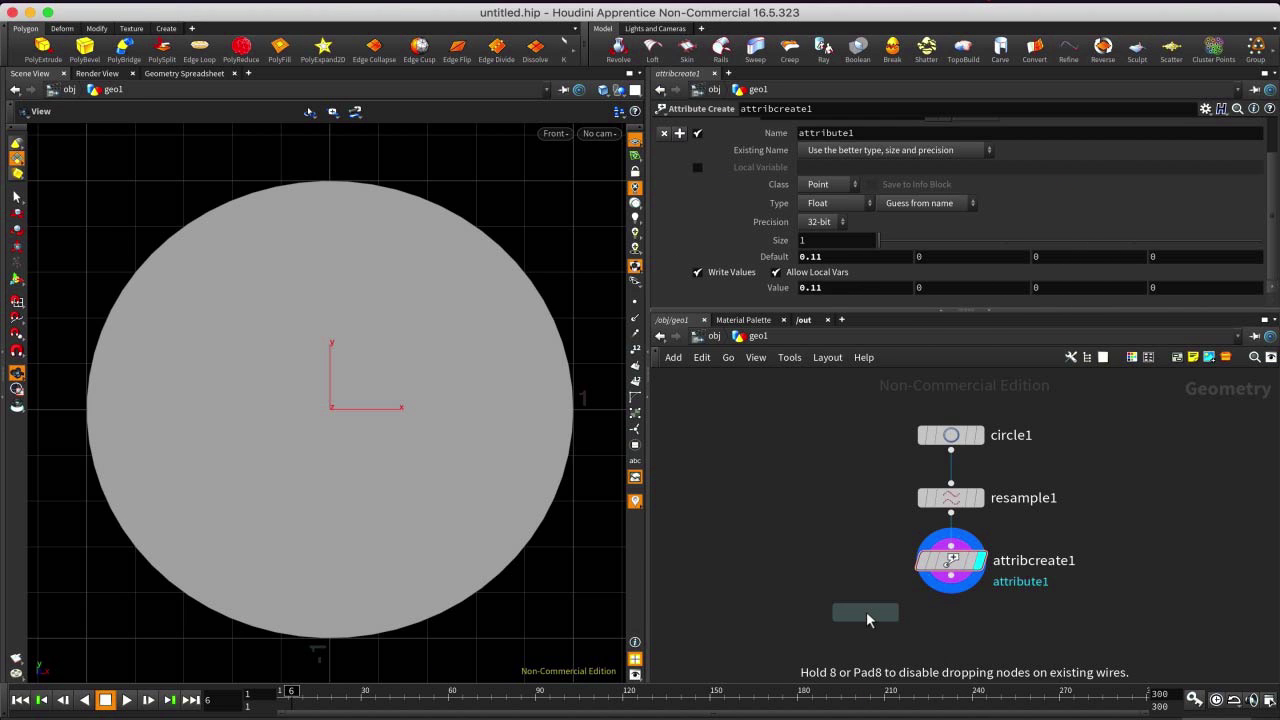
{"action": "left_click", "coordinate": [970, 625]}
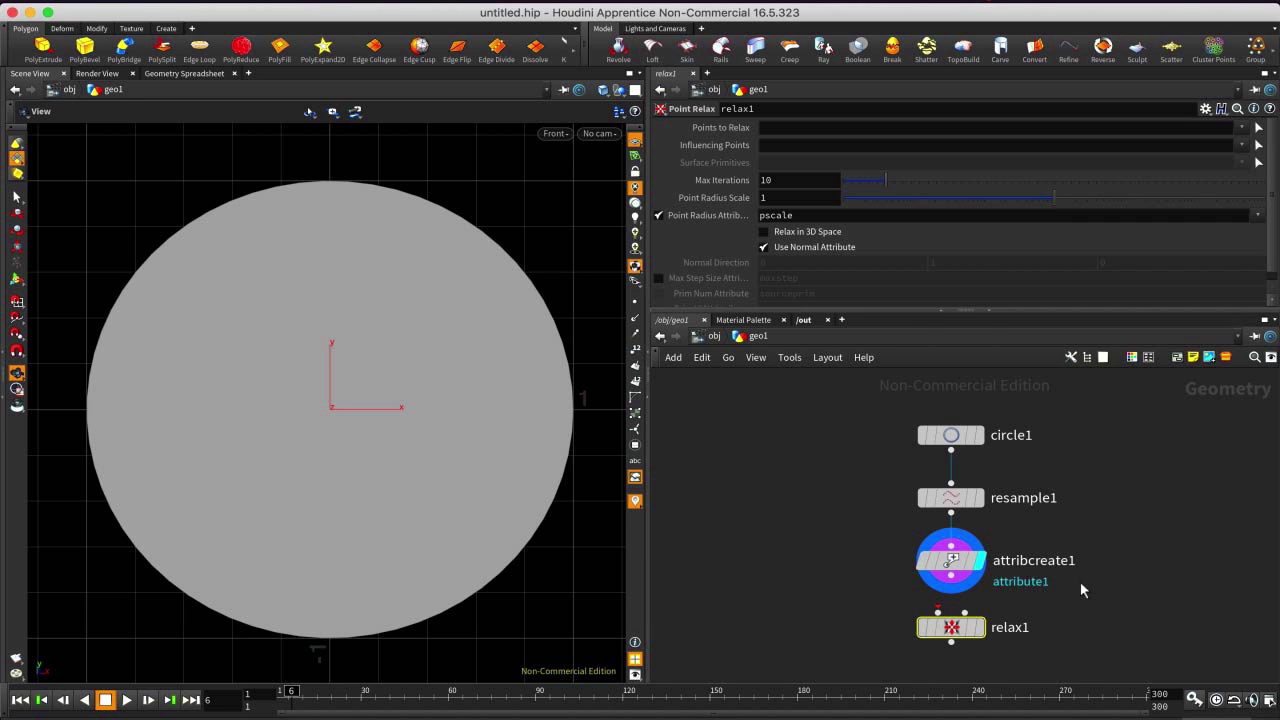
{"action": "left_click", "coordinate": [944, 554]}
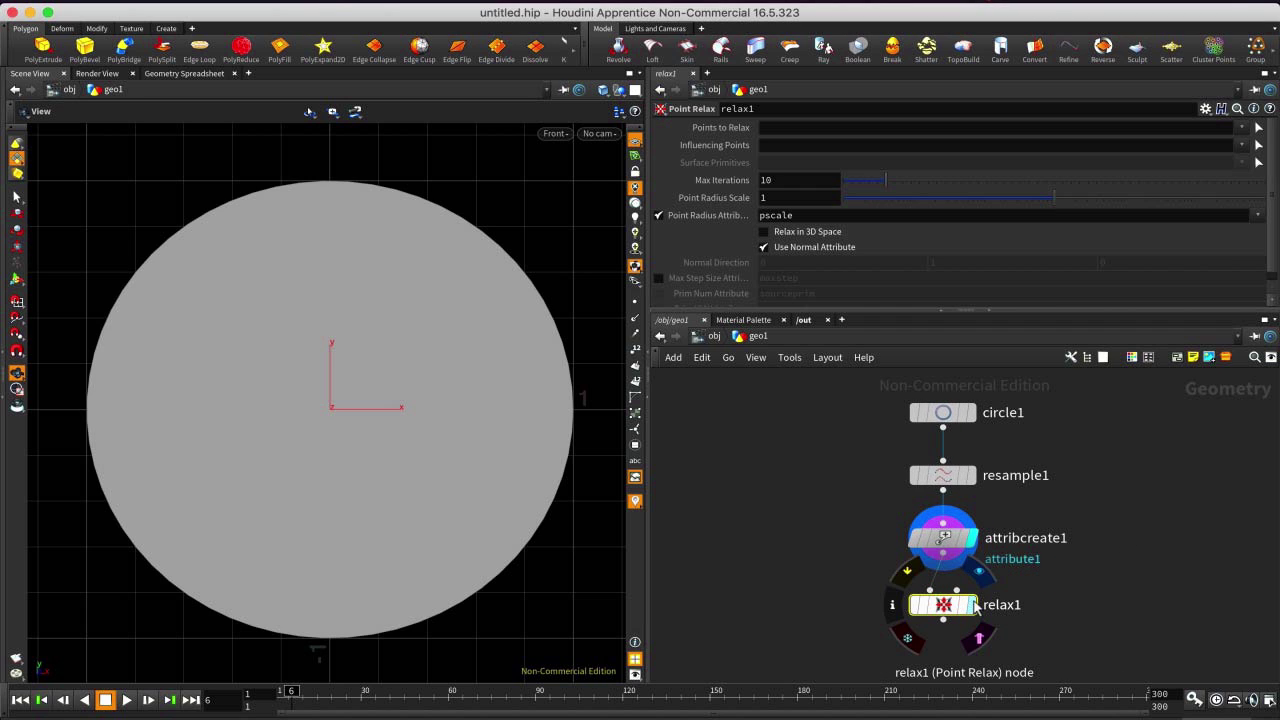
Turn on point display in the viewport and display the Point Relax node's result.
{"action": "left_click", "coordinate": [932, 592]}
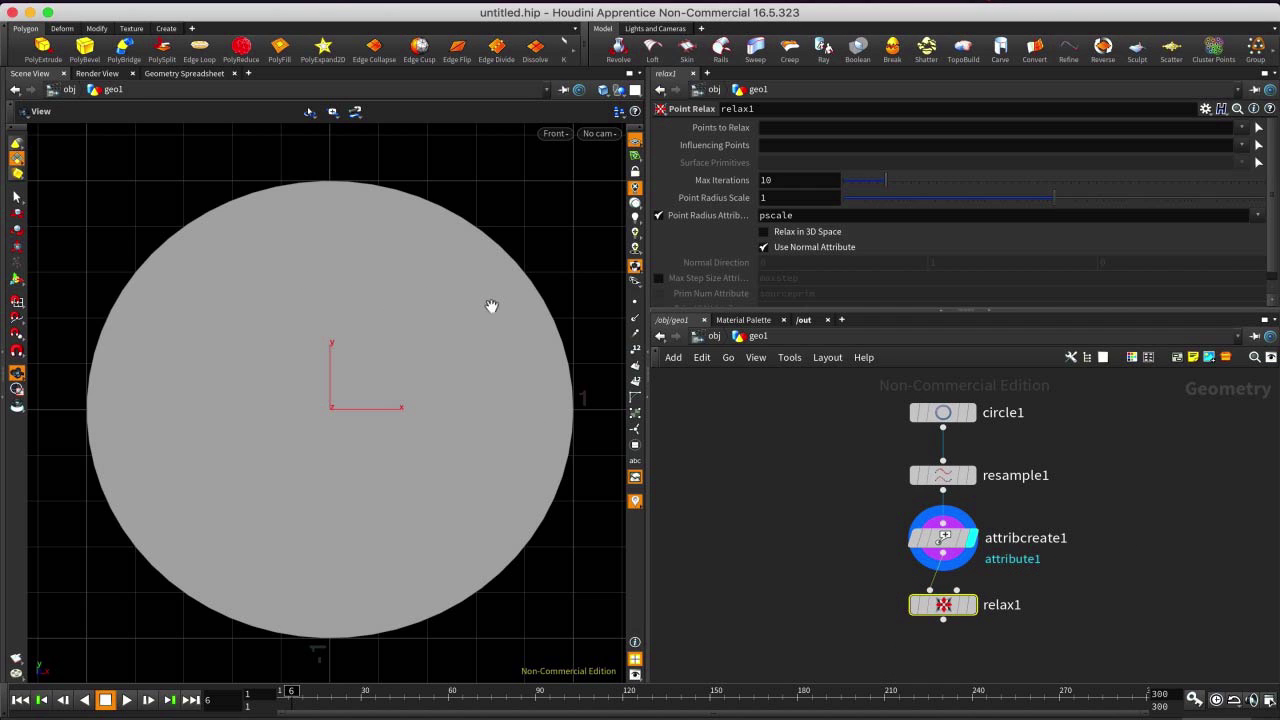
{"action": "left_click", "coordinate": [635, 301]}
{"action": "mouse_move", "coordinate": [972, 606]}
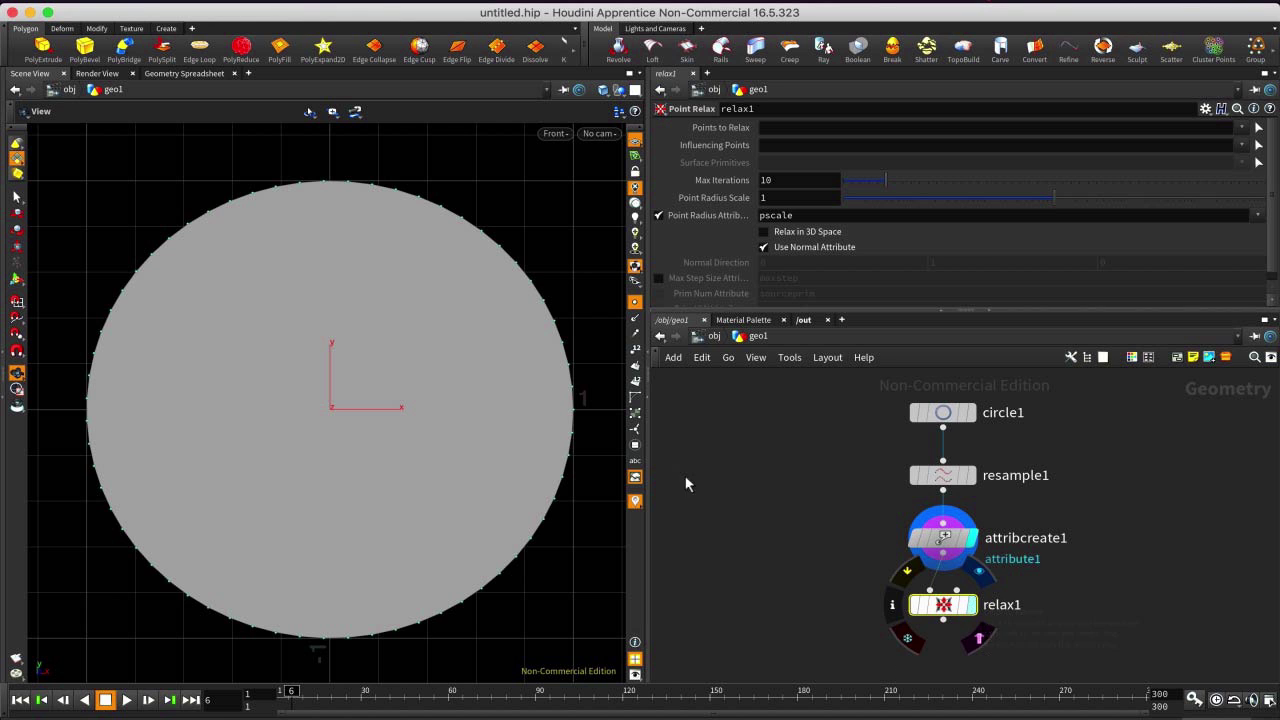
{"action": "left_click", "coordinate": [972, 606]}
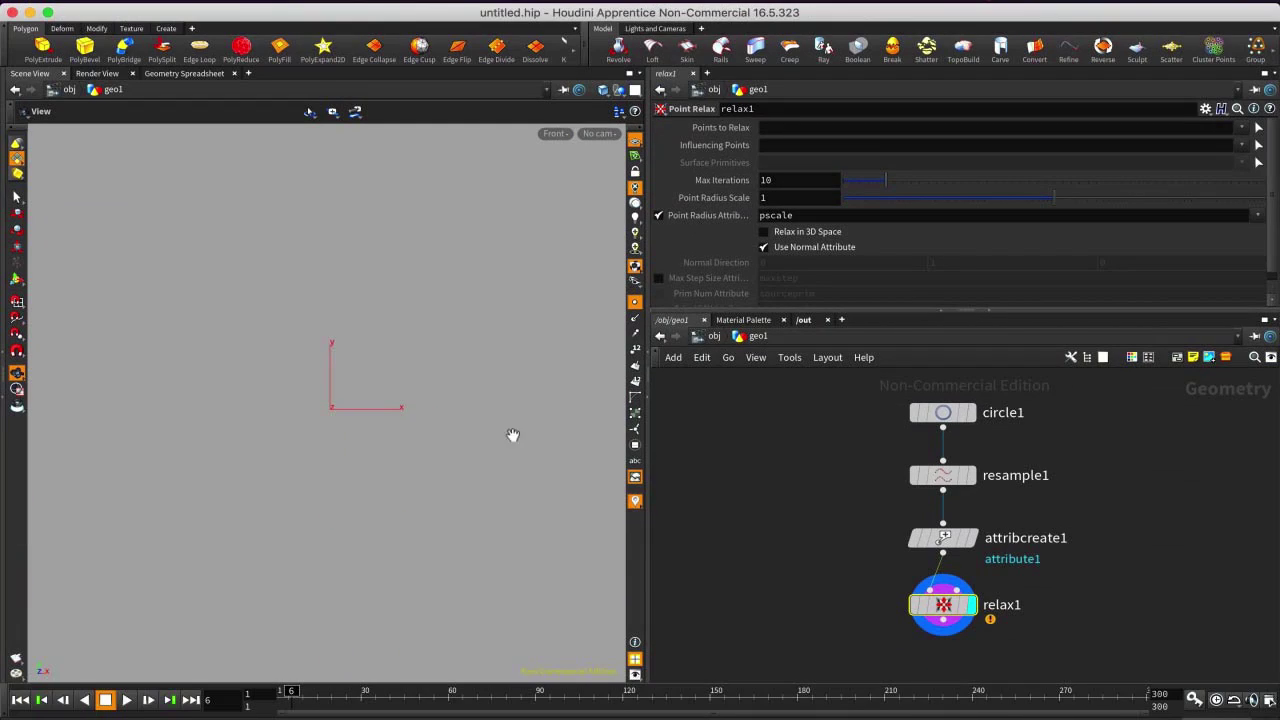
{"action": "scroll", "coordinate": [331, 352], "scroll_direction": "down", "scroll_amount": 1}
{"action": "right_click_drag", "start_coordinate": [331, 352], "coordinate": [335, 467]}
{"action": "right_click_drag", "start_coordinate": [377, 323], "coordinate": [380, 498]}
{"action": "right_click_drag", "start_coordinate": [382, 274], "coordinate": [360, 493]}
{"action": "right_click_drag", "start_coordinate": [353, 322], "coordinate": [386, 340]}
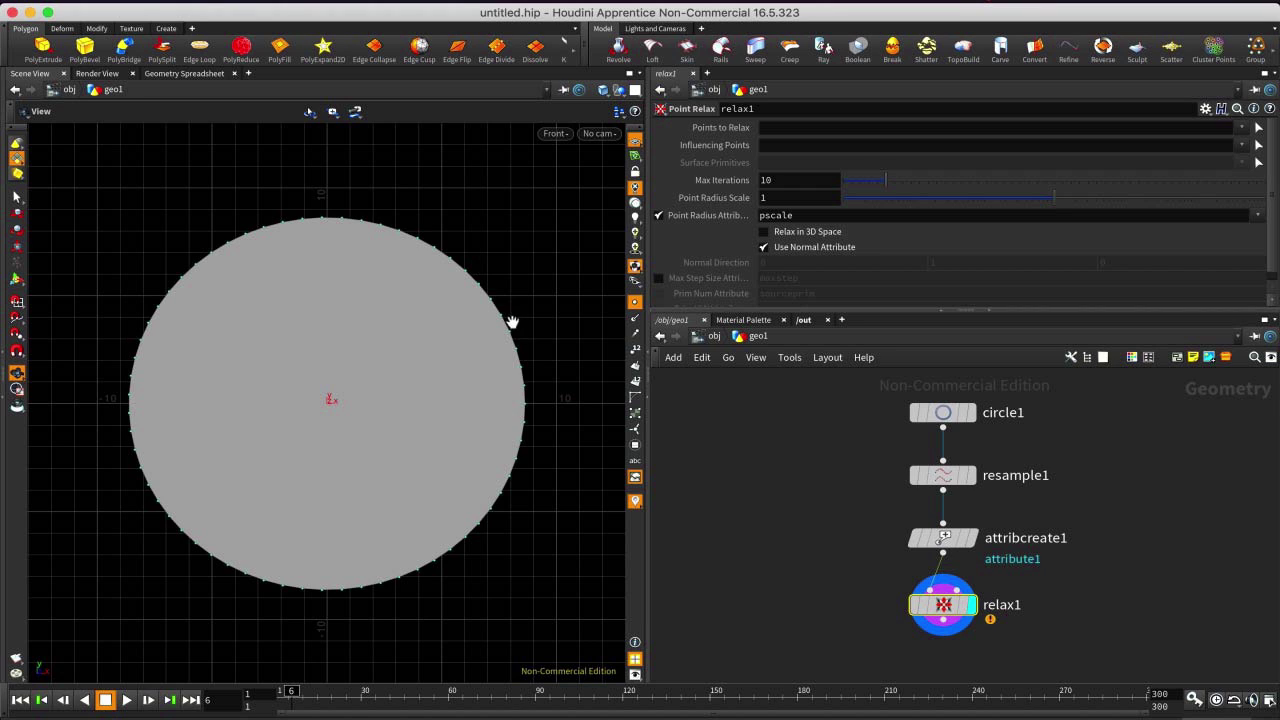
Add a Smooth node below the Point Relax node, connect it to the Point Relax output and display it.
{"action": "left_click", "coordinate": [1087, 613]}
{"action": "middle_click_drag", "start_coordinate": [1070, 631], "coordinate": [1066, 573]}
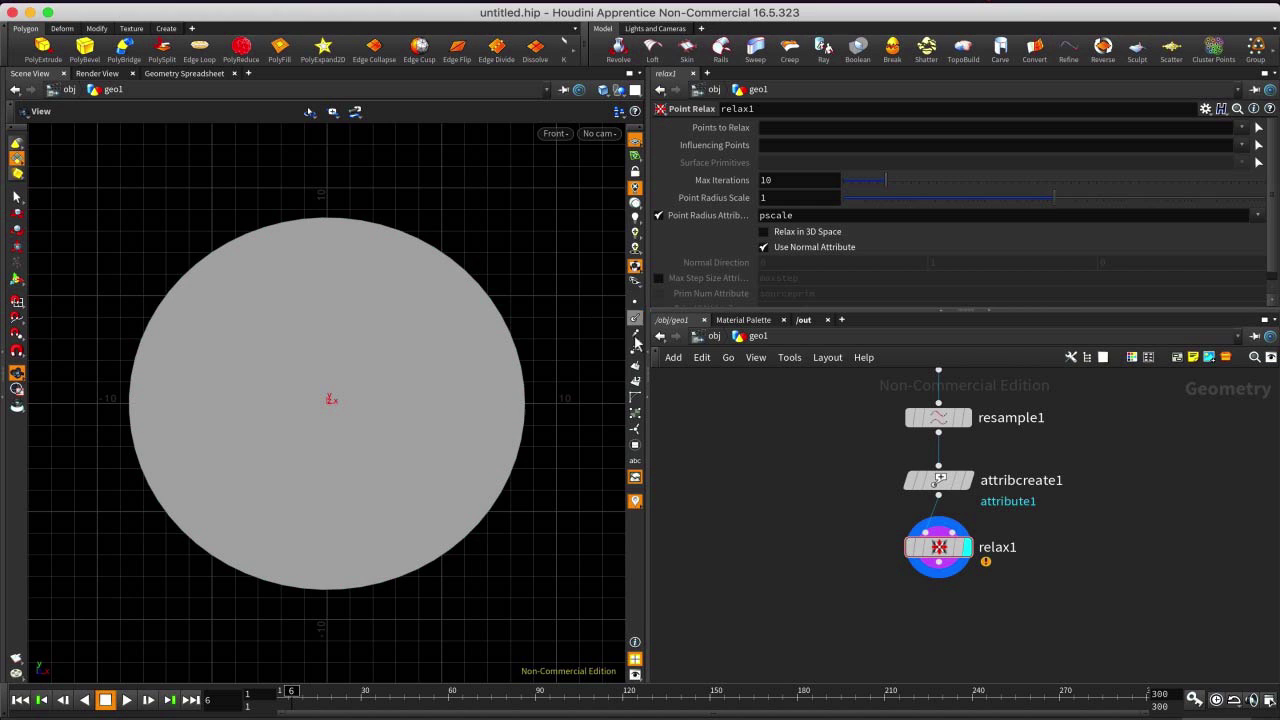
{"action": "key", "text": "Tab"}
{"action": "mouse_move", "coordinate": [958, 616]}
{"action": "type", "text": "smooth"}
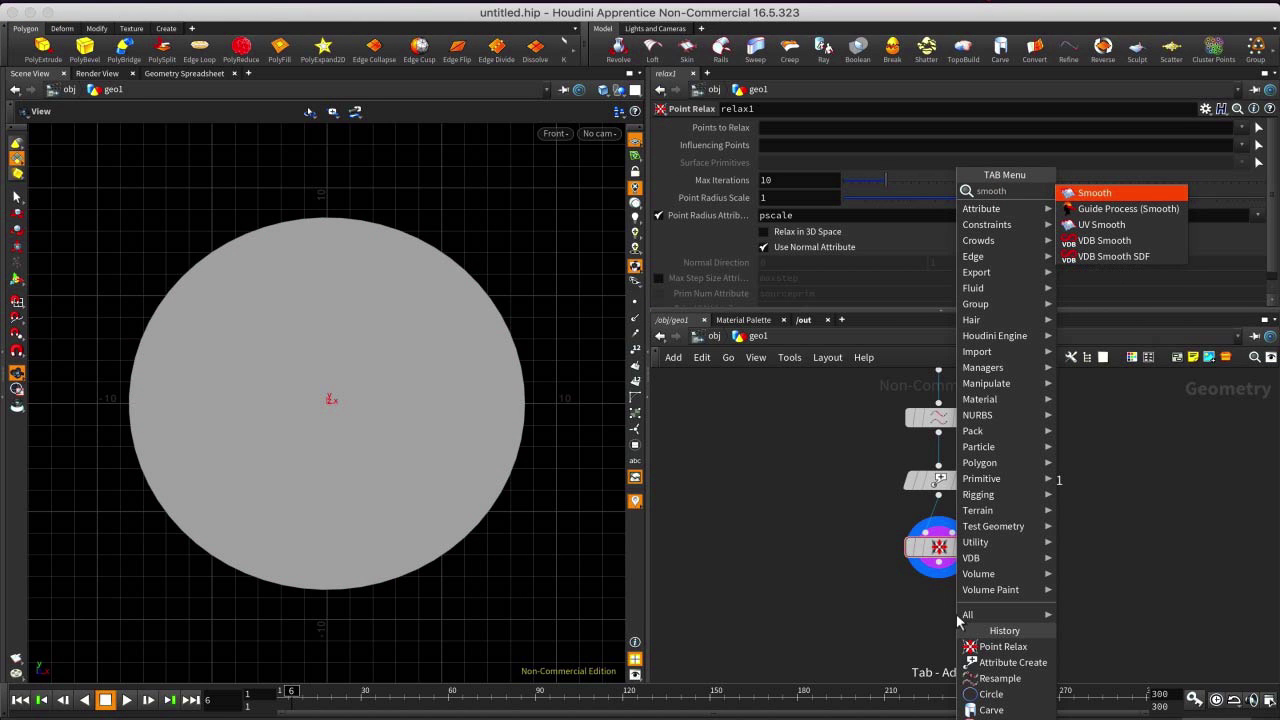
{"action": "key", "text": "Return"}
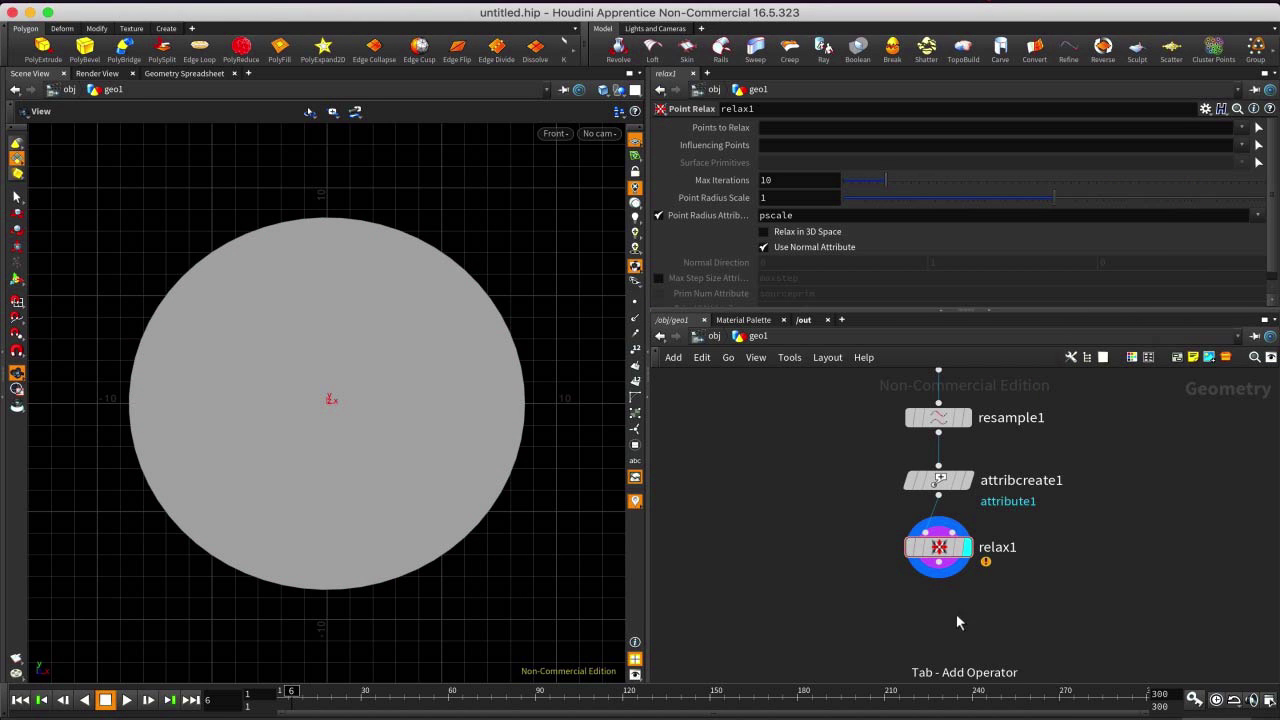
{"action": "left_click", "coordinate": [948, 613]}
{"action": "left_click_drag", "start_coordinate": [938, 562], "coordinate": [948, 598]}
{"action": "left_click", "coordinate": [977, 616]}
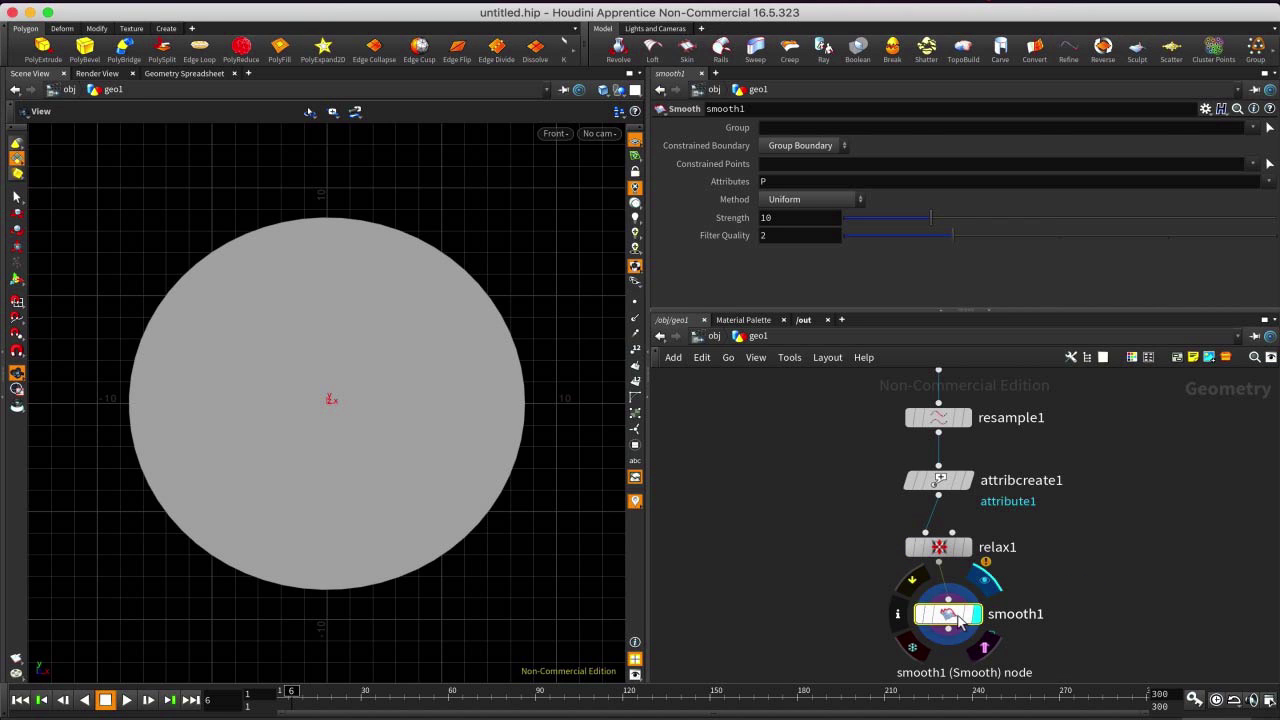
Copy the Resample, Attribute Create, Point Relax and Smooth nodes and delete the originals, keeping only the circle.
{"action": "scroll", "coordinate": [1042, 547], "scroll_direction": "down", "scroll_amount": 2}
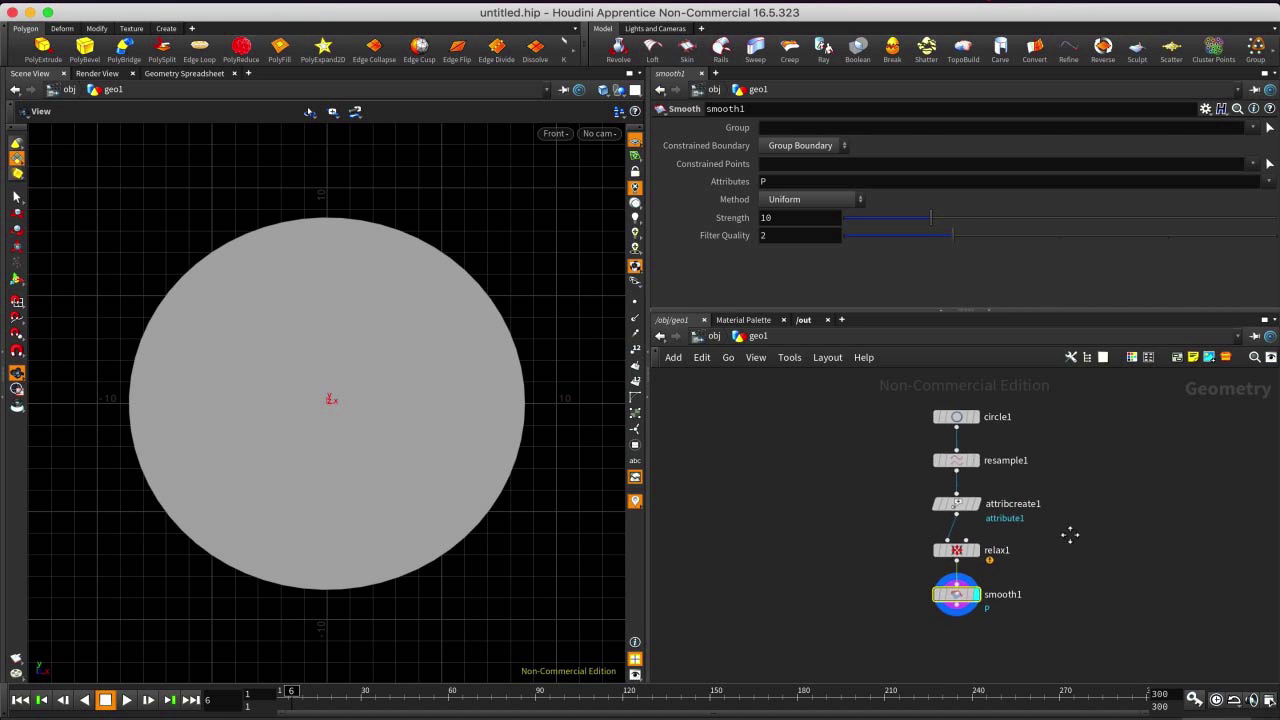
{"action": "left_click_drag", "start_coordinate": [1016, 310], "coordinate": [1016, 268]}
{"action": "scroll", "coordinate": [1088, 488], "scroll_direction": "up", "scroll_amount": 2}
{"action": "left_click_drag", "start_coordinate": [864, 417], "coordinate": [1021, 629]}
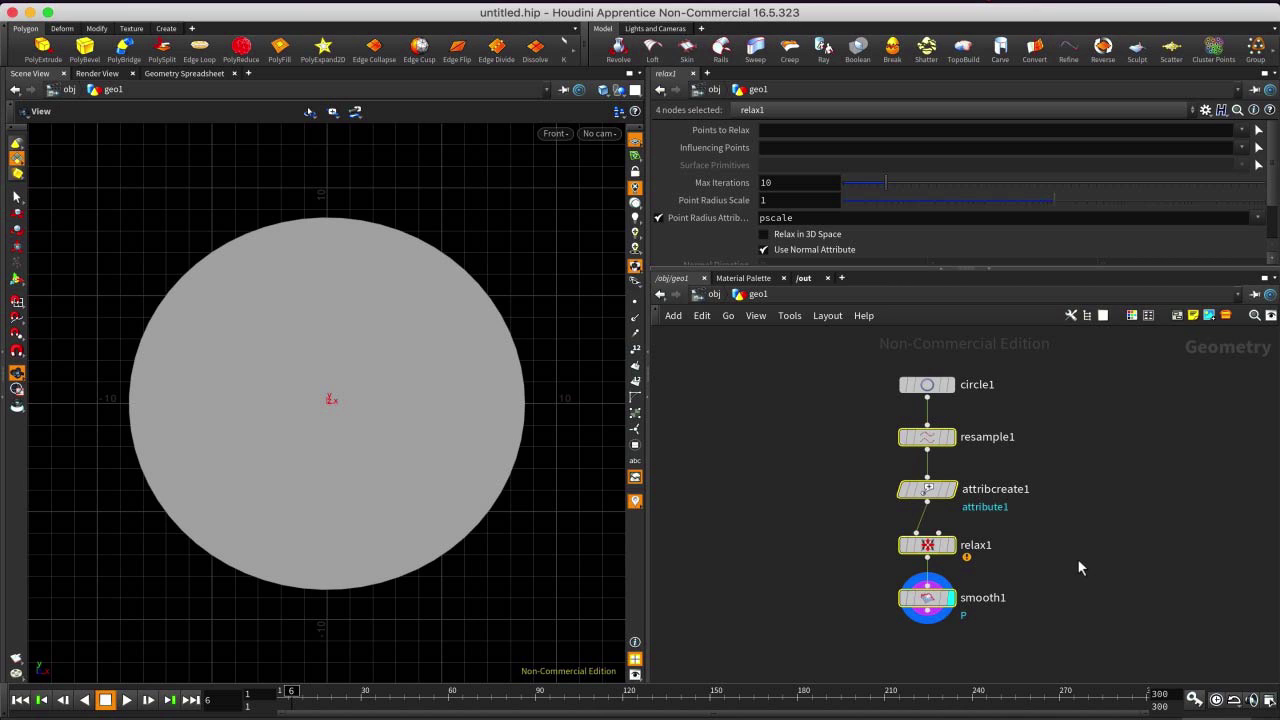
{"action": "key", "text": "super+c"}
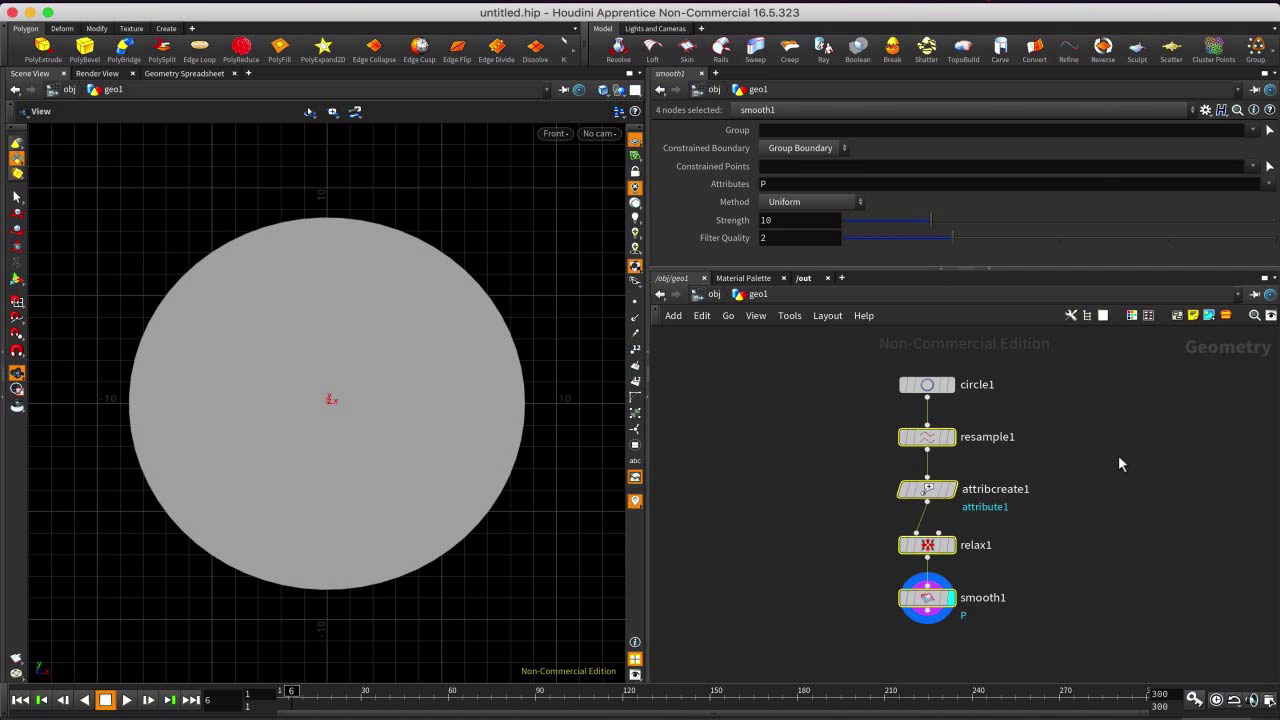
{"action": "key", "text": "Delete"}
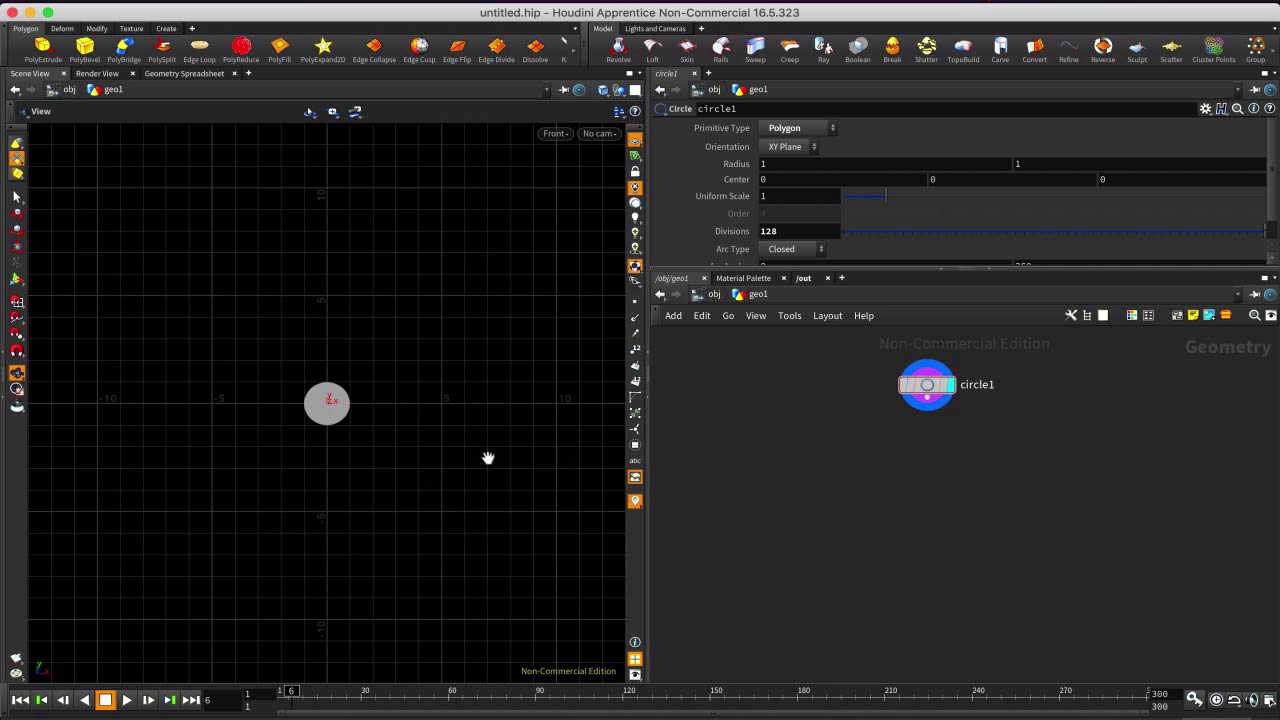
Add a Solver node below the circle, connect the circle to its first input and display it.
{"action": "scroll", "coordinate": [531, 456], "scroll_direction": "up", "scroll_amount": 3}
{"action": "key", "text": "Tab"}
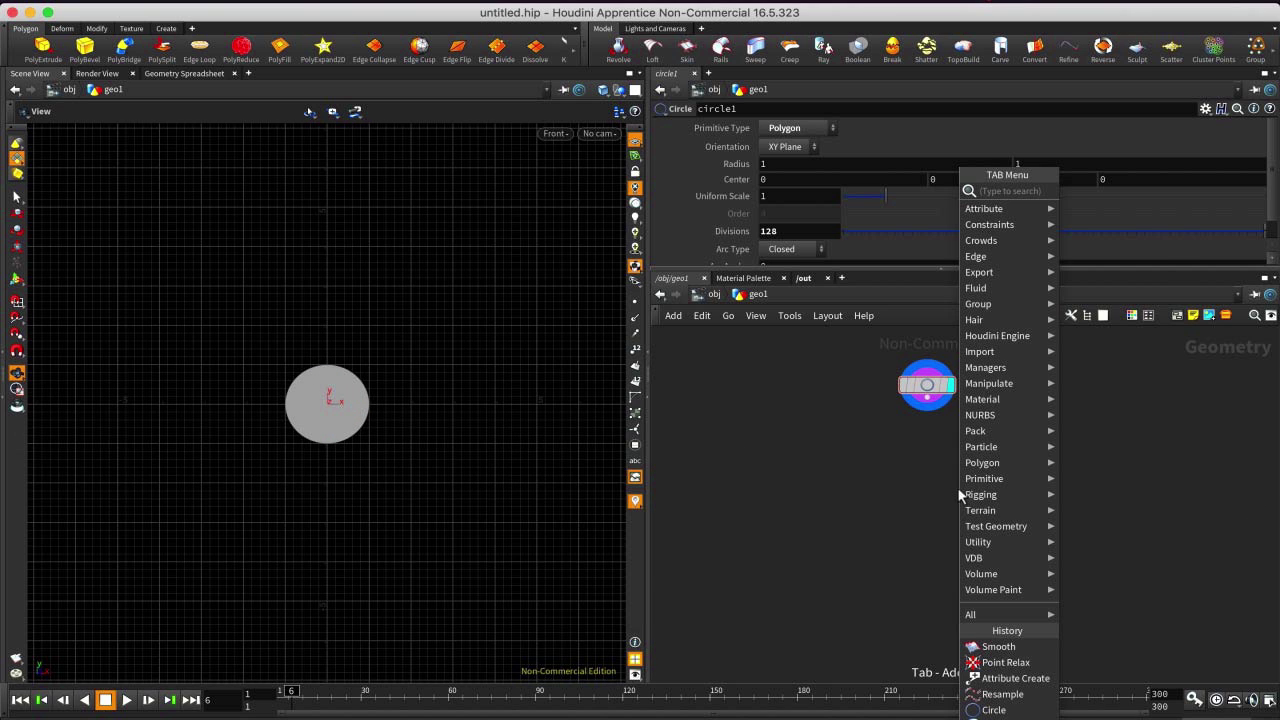
{"action": "type", "text": "solve"}
{"action": "key", "text": "Return"}
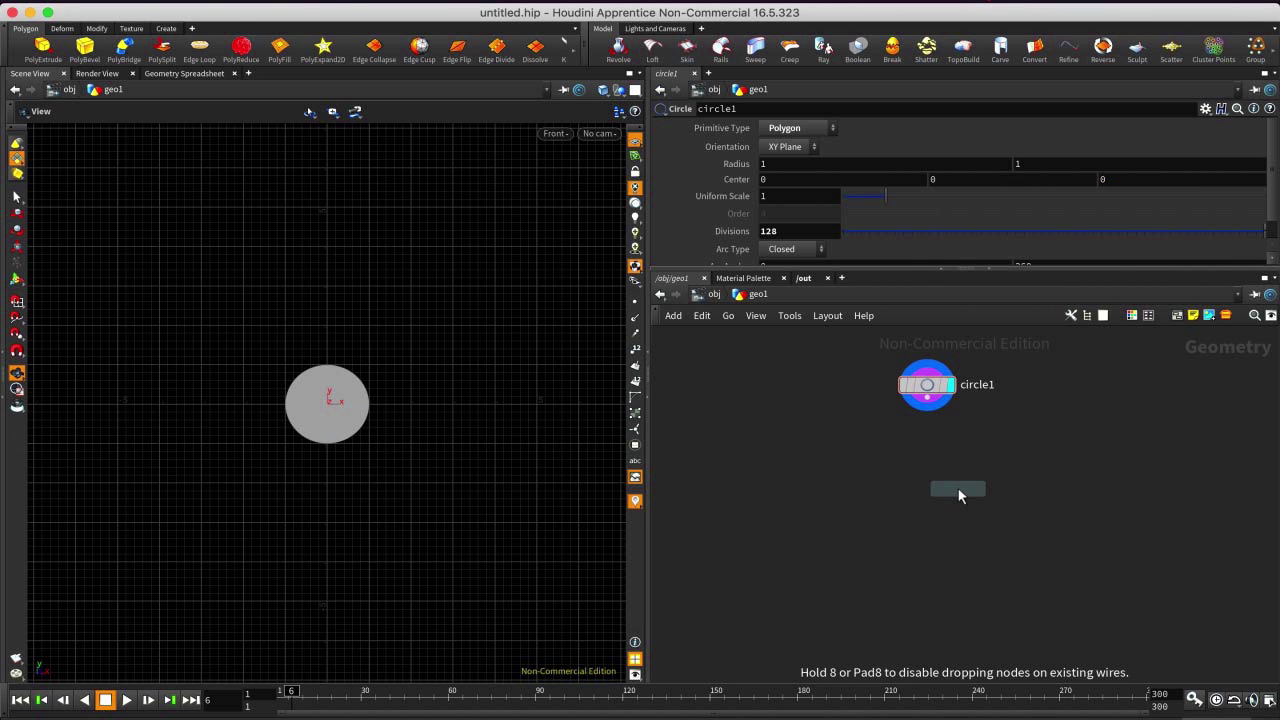
{"action": "left_click", "coordinate": [924, 454]}
{"action": "left_click_drag", "start_coordinate": [927, 397], "coordinate": [928, 447]}
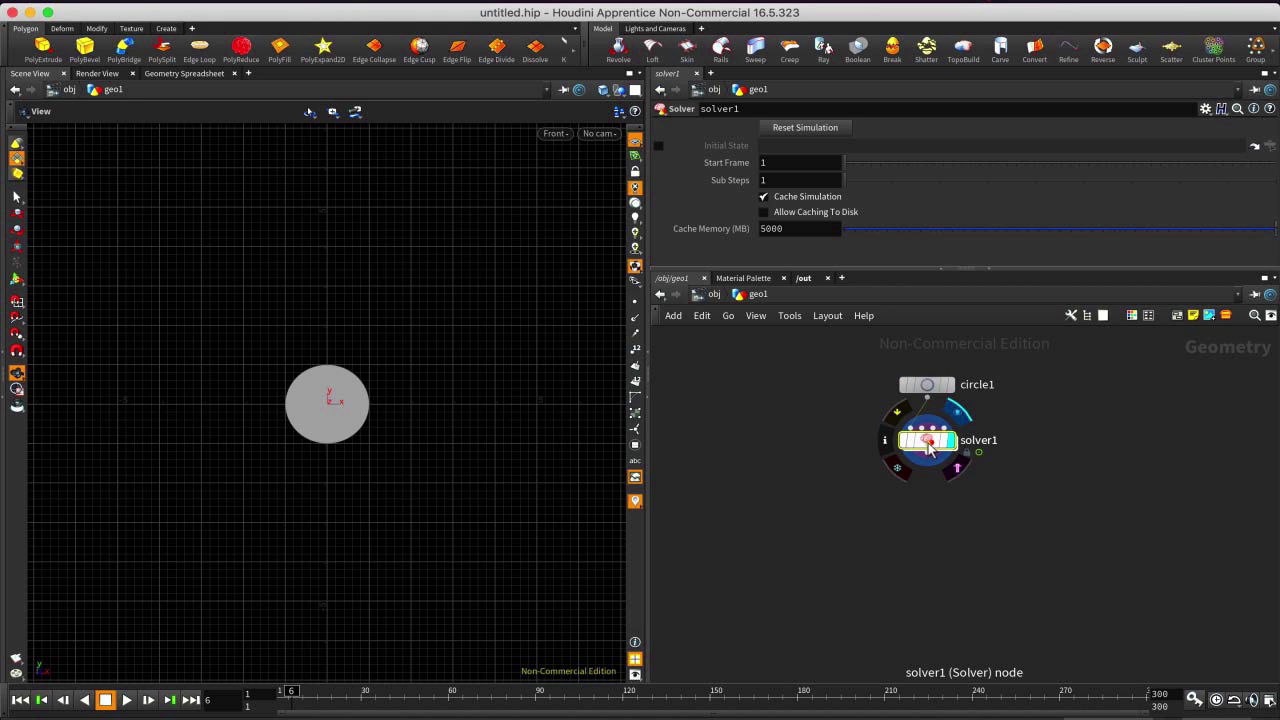
Enter the Solver's inner network, paste the four copied nodes and place the chain below Prev_Frame.
{"action": "double_click", "coordinate": [928, 446]}
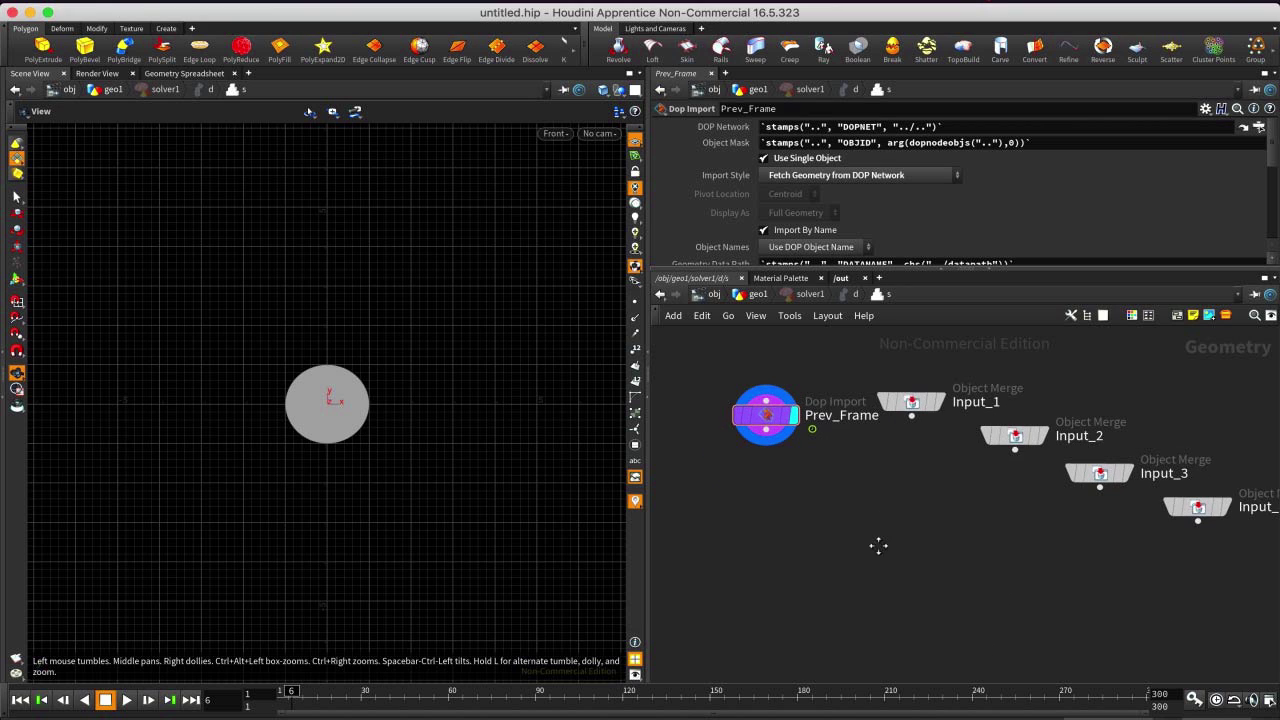
{"action": "key", "text": "ctrl+v"}
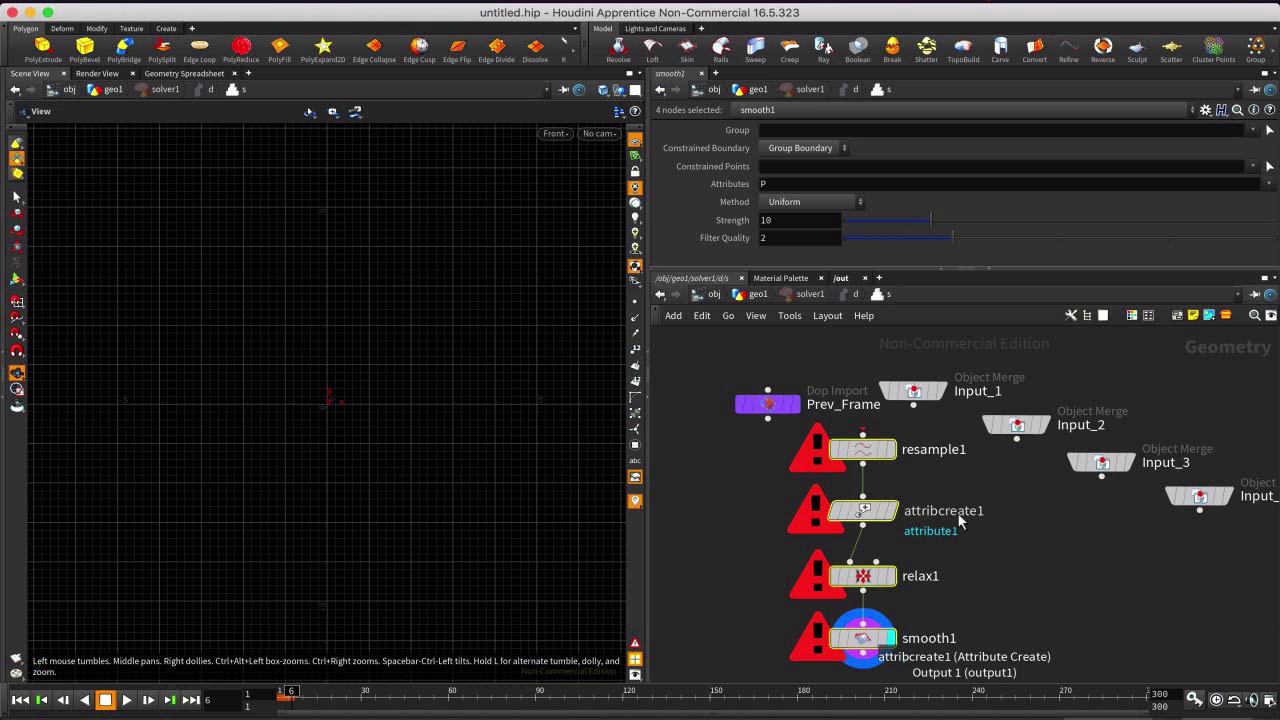
{"action": "left_click_drag", "start_coordinate": [868, 455], "coordinate": [773, 487]}
{"action": "left_click", "coordinate": [964, 550]}
{"action": "middle_click_drag", "start_coordinate": [940, 541], "coordinate": [985, 484]}
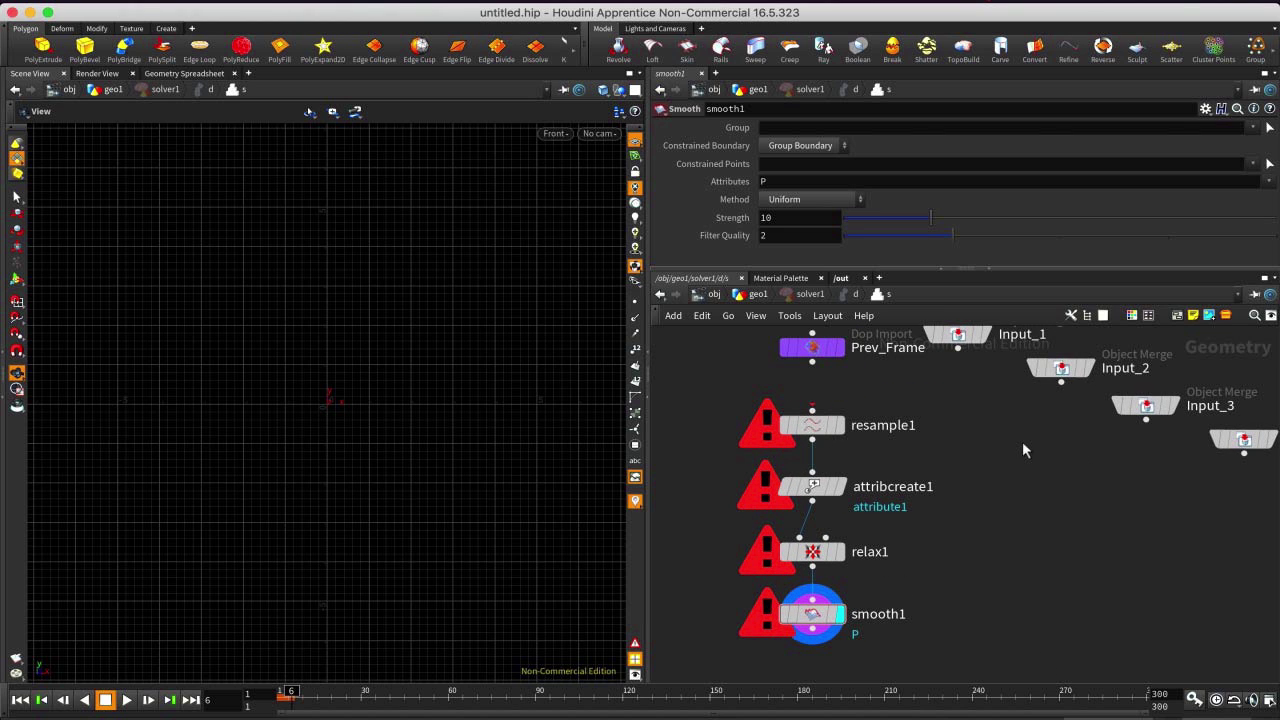
Connect Prev_Frame to the Resample node's input and rewind the timeline to frame 1.
{"action": "middle_click_drag", "start_coordinate": [1023, 446], "coordinate": [1019, 458]}
{"action": "left_click_drag", "start_coordinate": [809, 421], "coordinate": [809, 372]}
{"action": "right_click_drag", "start_coordinate": [286, 319], "coordinate": [302, 443]}
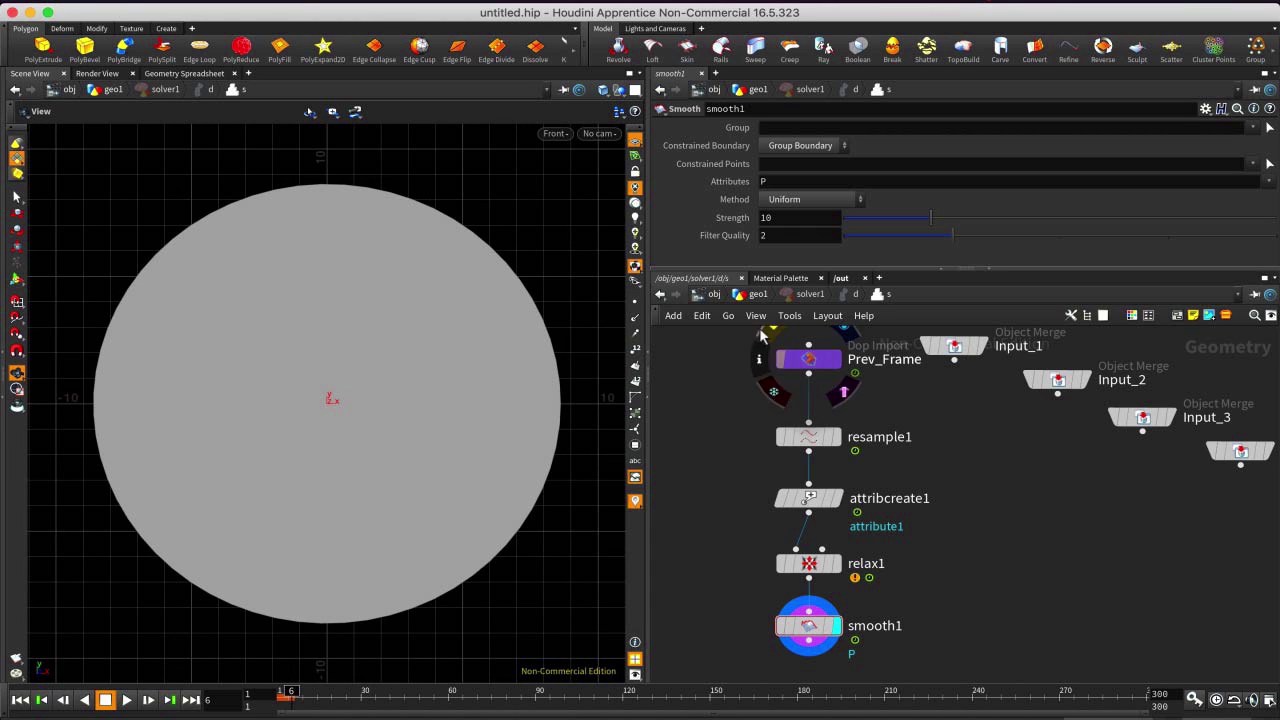
{"action": "left_click", "coordinate": [40, 700]}
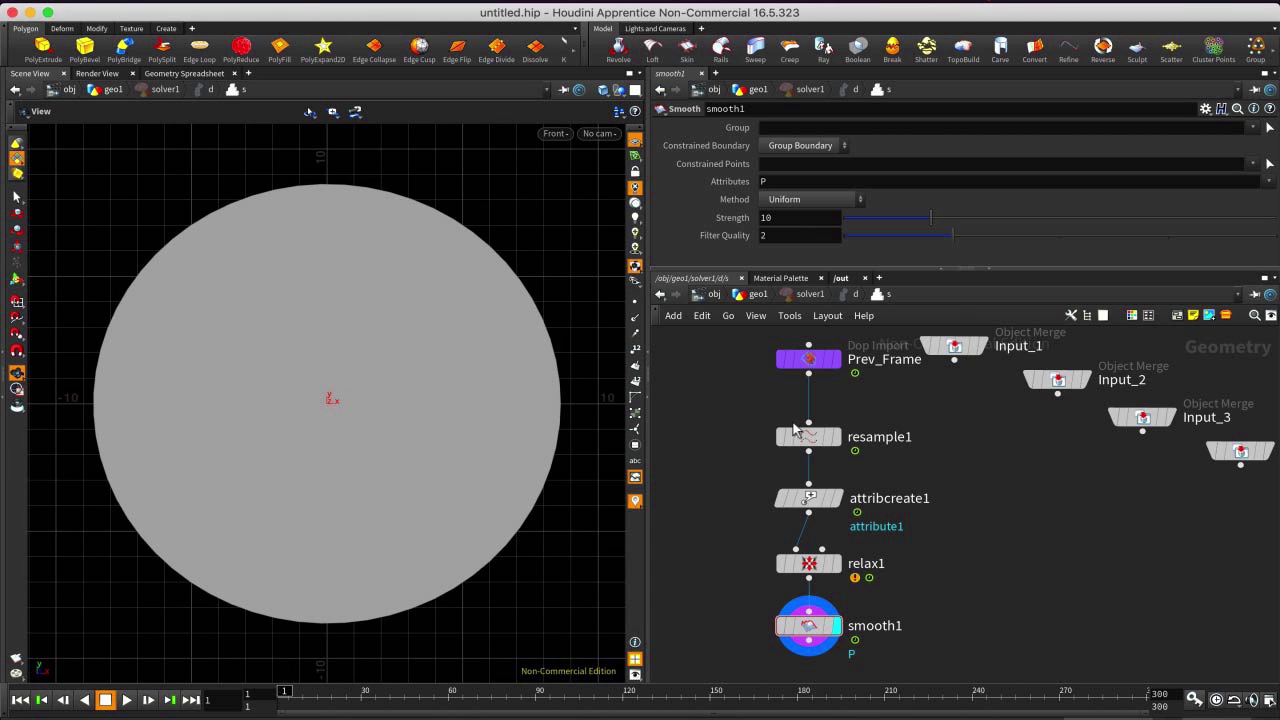
Return to the geo1 network and add a Carve node below the Solver, connected to its output and displayed.
{"action": "left_click", "coordinate": [745, 294]}
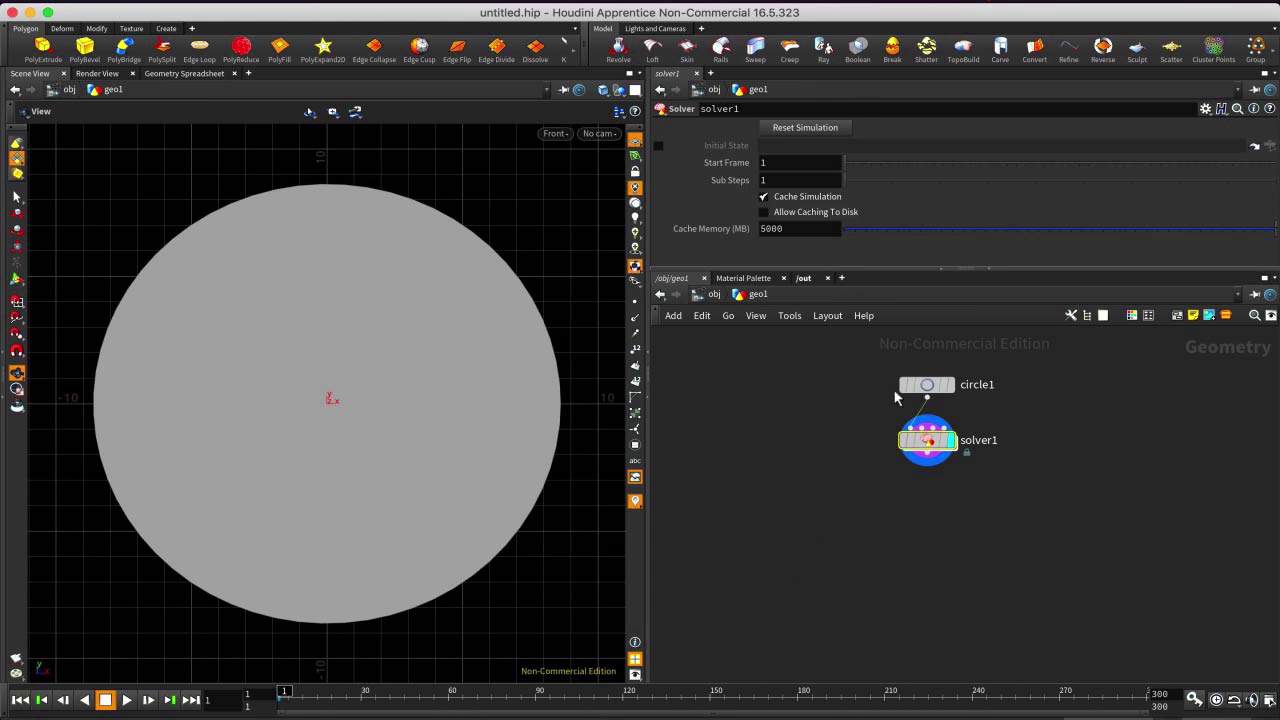
{"action": "key", "text": "Tab"}
{"action": "type", "text": "carve"}
{"action": "key", "text": "Return"}
{"action": "left_click", "coordinate": [930, 497]}
{"action": "left_click", "coordinate": [928, 490]}
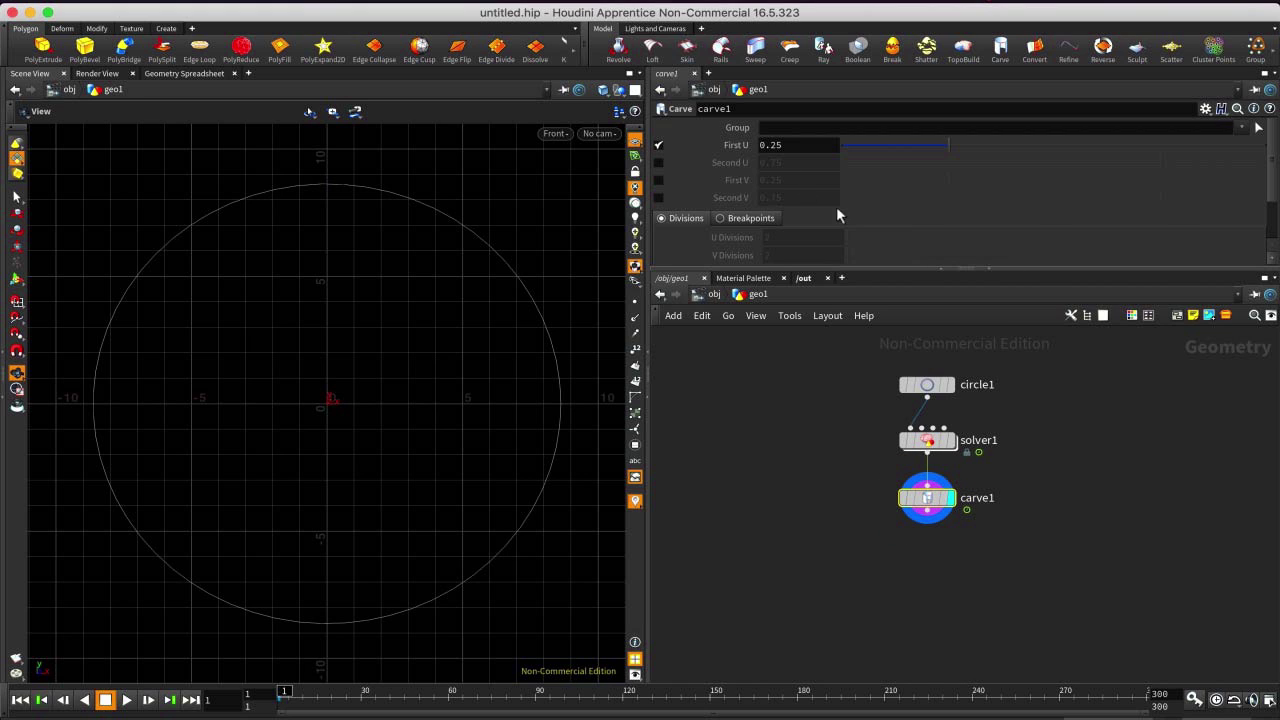
Set the Carve node's First U to 0, enable Second U at 1 and display the carved curve.
{"action": "left_click", "coordinate": [950, 440]}
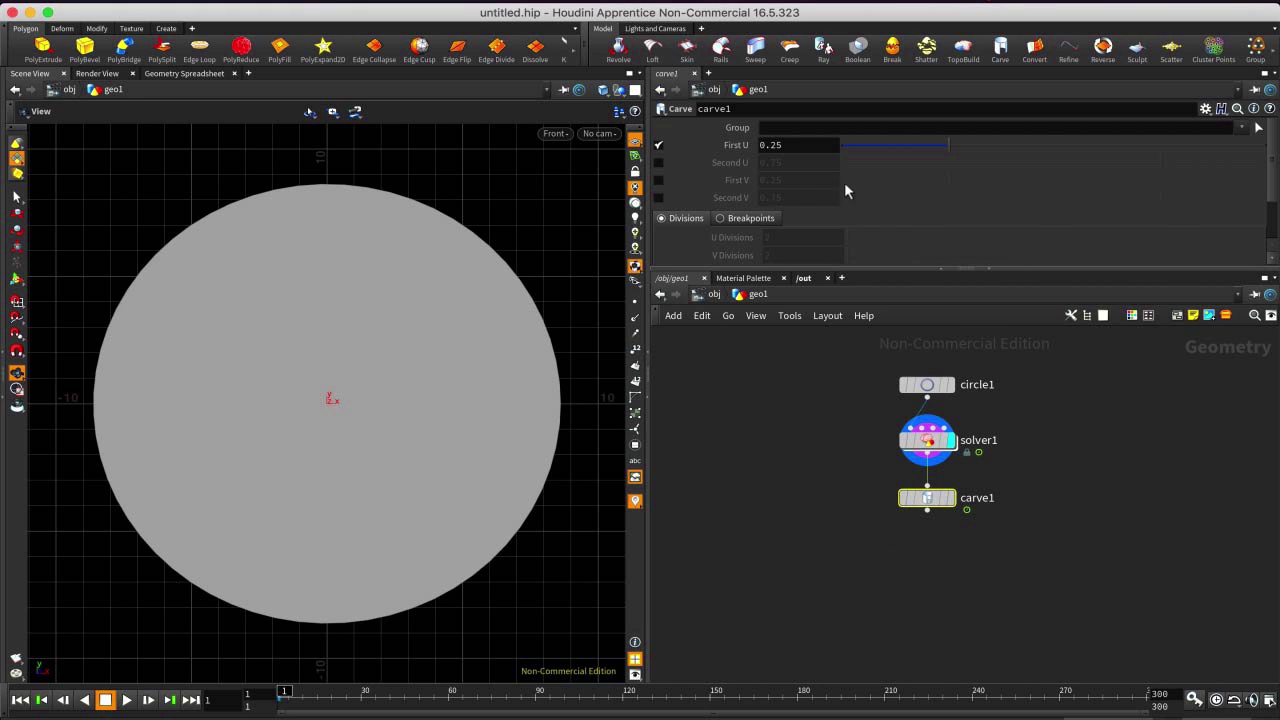
{"action": "left_click", "coordinate": [782, 145]}
{"action": "type", "text": "0"}
{"action": "key", "text": "Return"}
{"action": "left_click", "coordinate": [658, 163]}
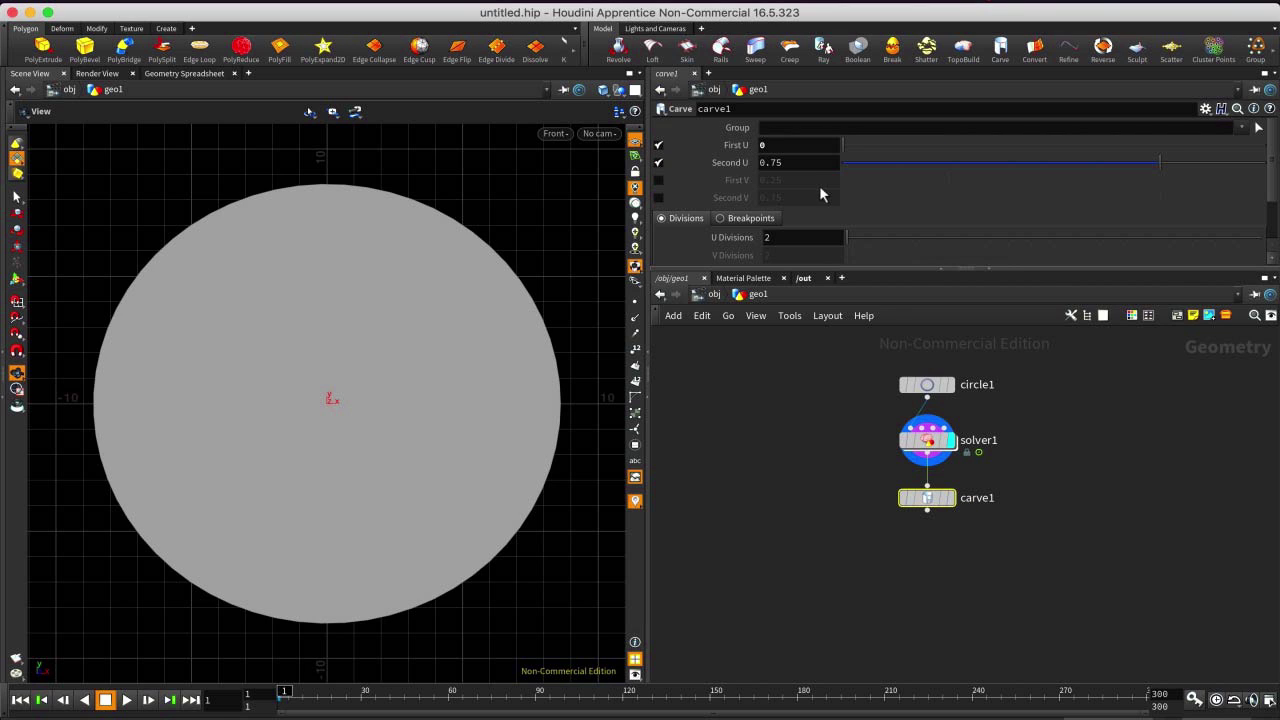
{"action": "left_click", "coordinate": [792, 163]}
{"action": "type", "text": "1"}
{"action": "key", "text": "Return"}
{"action": "left_click", "coordinate": [951, 497]}
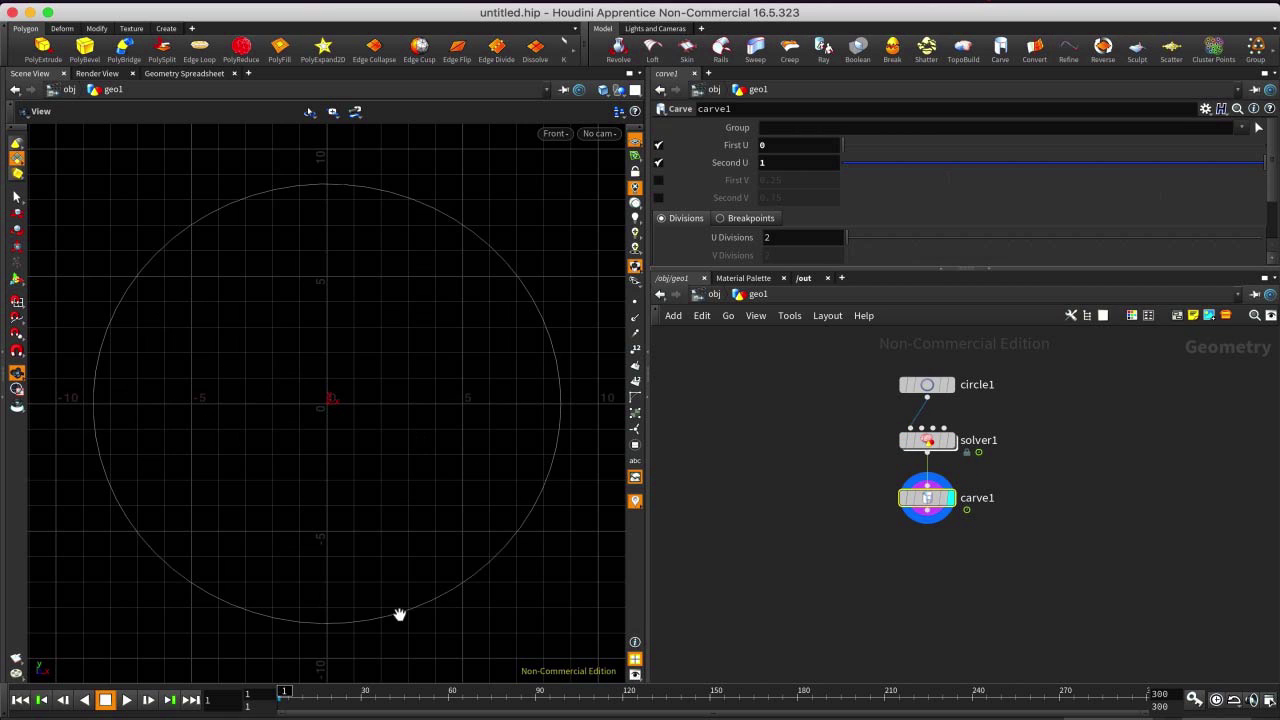
Play the solver simulation up to frame 7 and move the timeline back to frame 5.
{"action": "scroll", "coordinate": [400, 364], "scroll_direction": "down", "scroll_amount": 3}
{"action": "scroll", "coordinate": [400, 364], "scroll_direction": "down", "scroll_amount": 4}
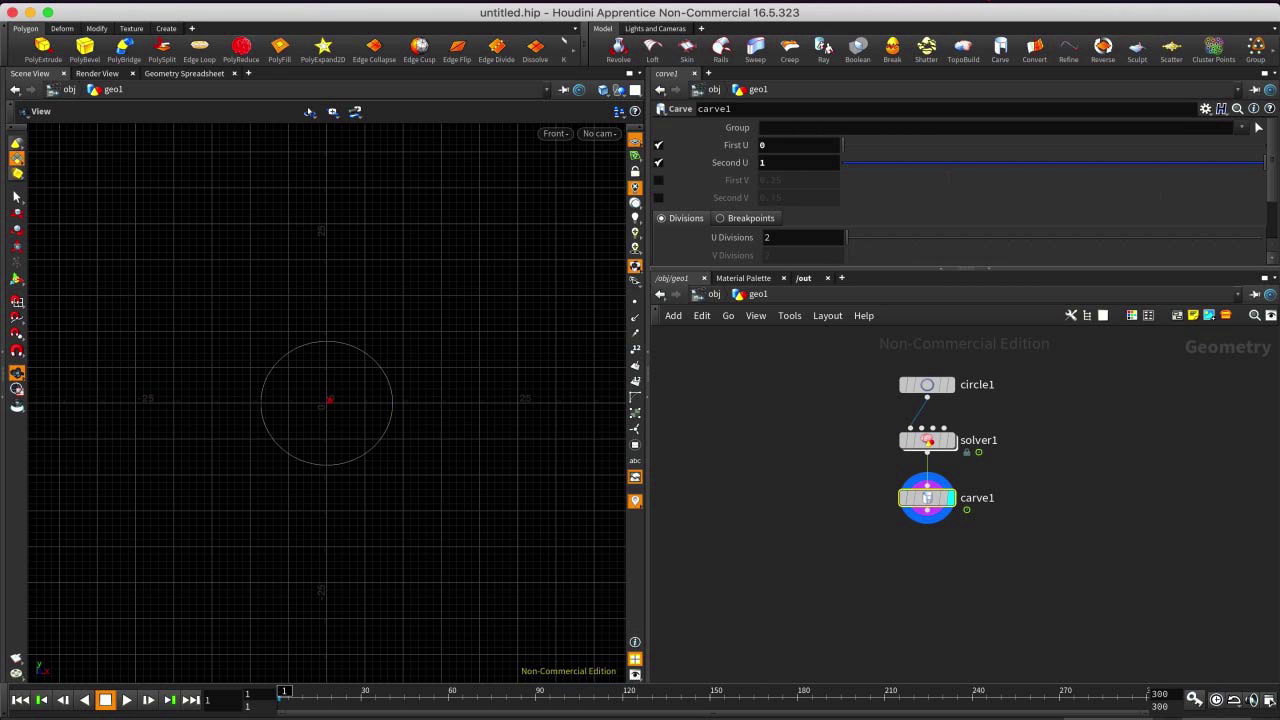
{"action": "left_click", "coordinate": [126, 700]}
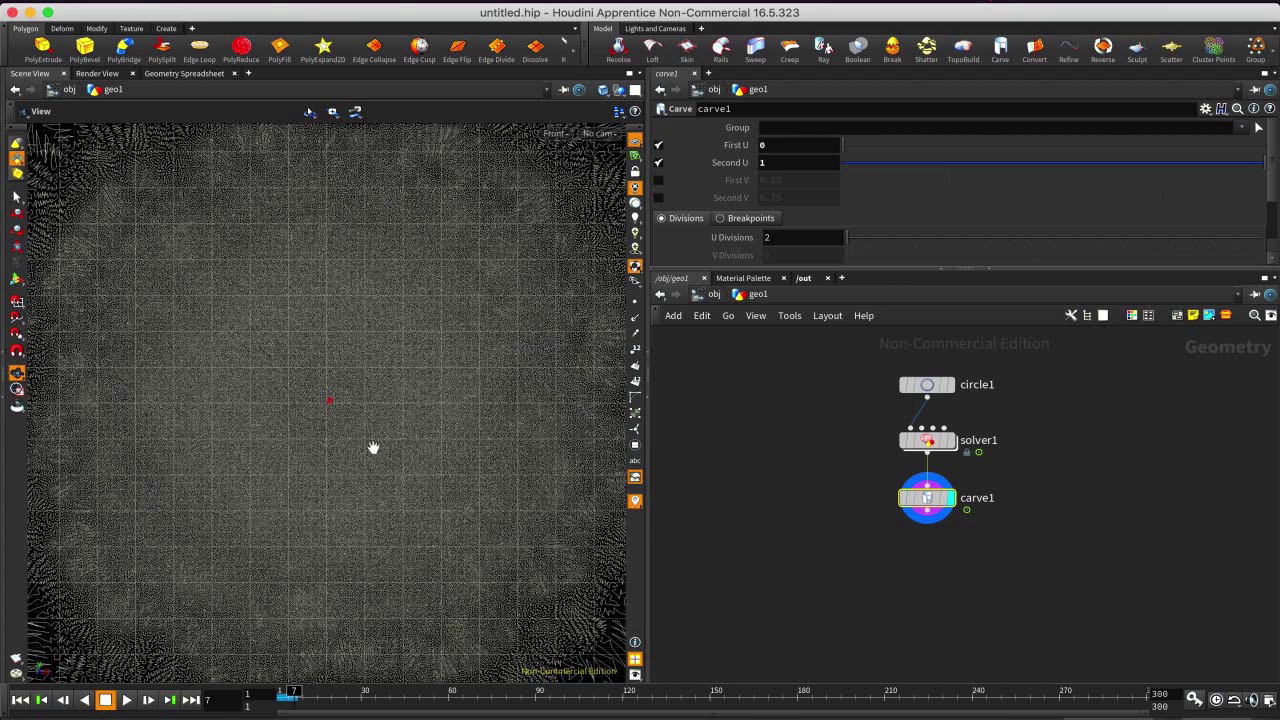
{"action": "scroll", "coordinate": [363, 360], "scroll_direction": "up", "scroll_amount": 2}
{"action": "scroll", "coordinate": [368, 395], "scroll_direction": "down", "scroll_amount": 4}
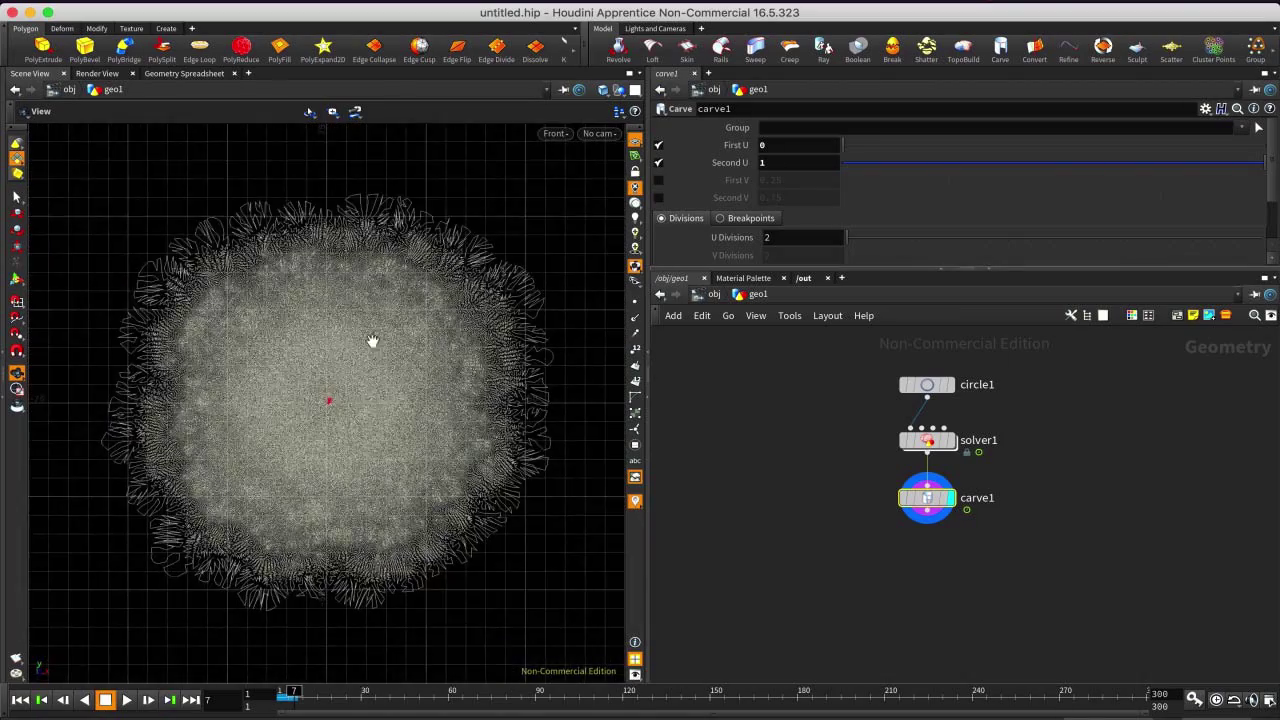
{"action": "left_click_drag", "start_coordinate": [288, 692], "coordinate": [285, 692]}
Examine the simulated curve's dense interior and its branching outer edges at frame 5.
{"action": "scroll", "coordinate": [343, 443], "scroll_direction": "up", "scroll_amount": 3}
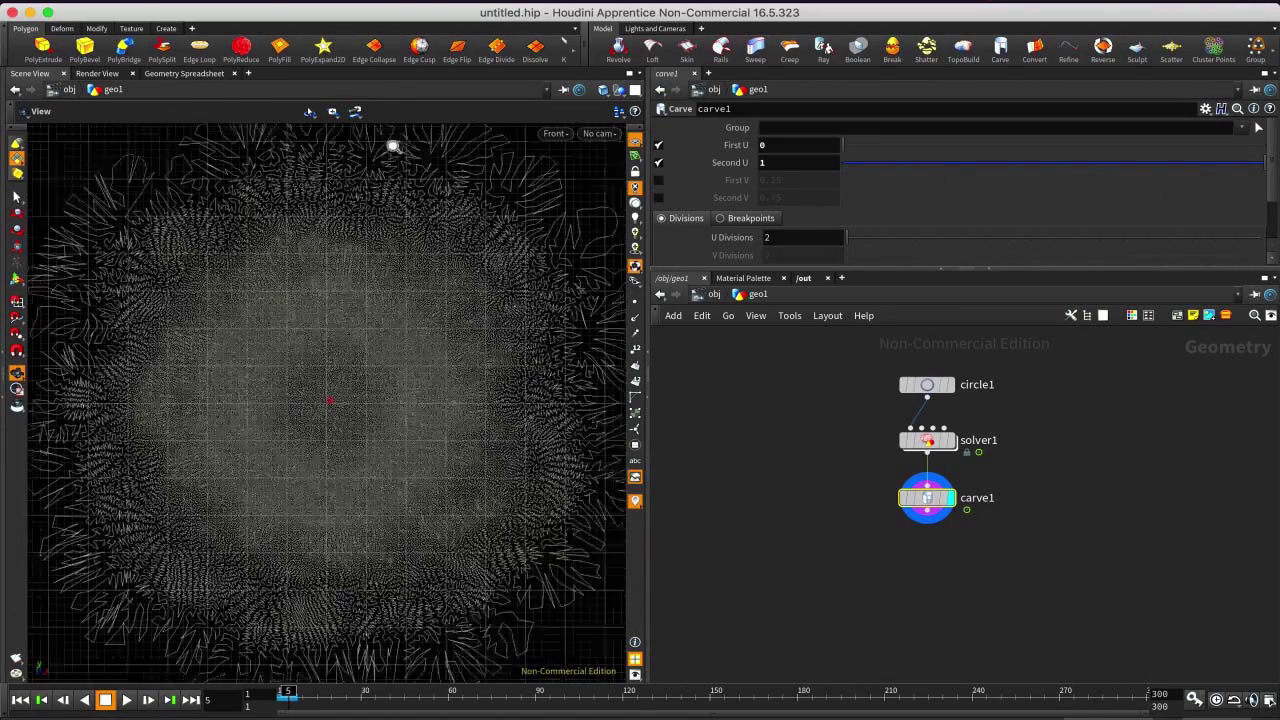
{"action": "scroll", "coordinate": [149, 429], "scroll_direction": "up", "scroll_amount": 3}
{"action": "scroll", "coordinate": [417, 177], "scroll_direction": "up", "scroll_amount": 4}
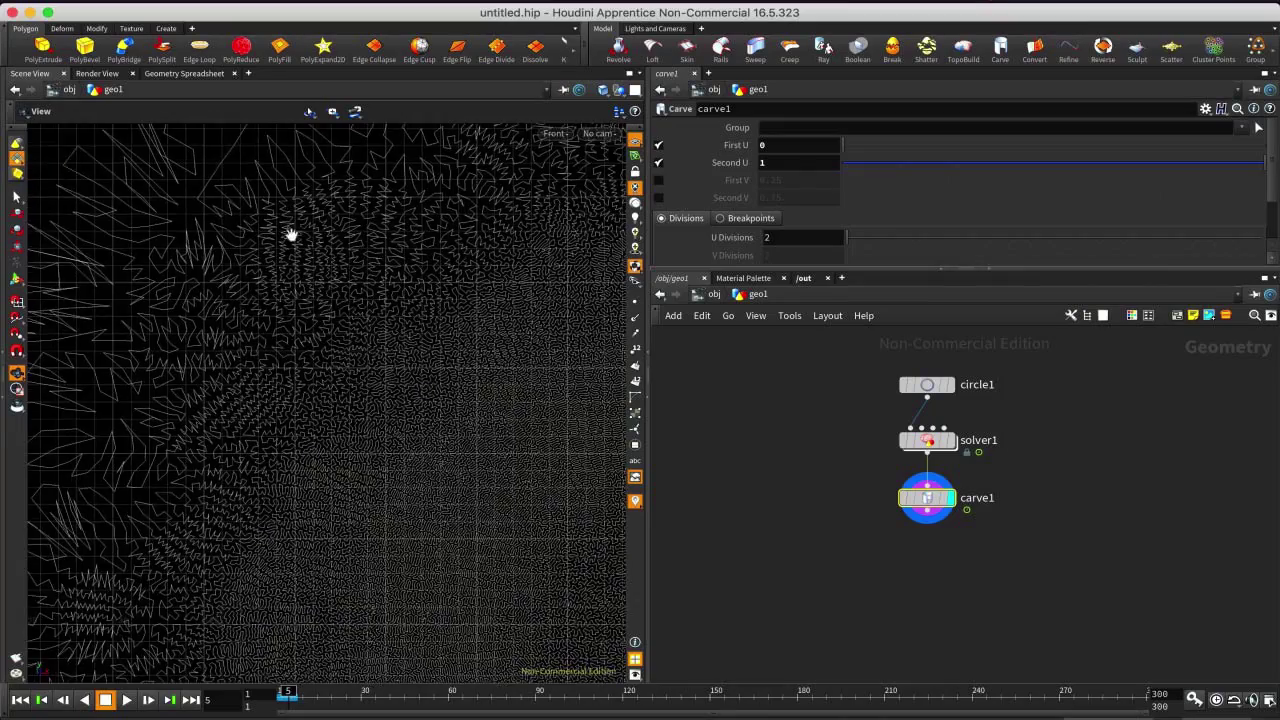
{"action": "scroll", "coordinate": [289, 171], "scroll_direction": "up", "scroll_amount": 4}
{"action": "scroll", "coordinate": [409, 346], "scroll_direction": "up", "scroll_amount": 3}
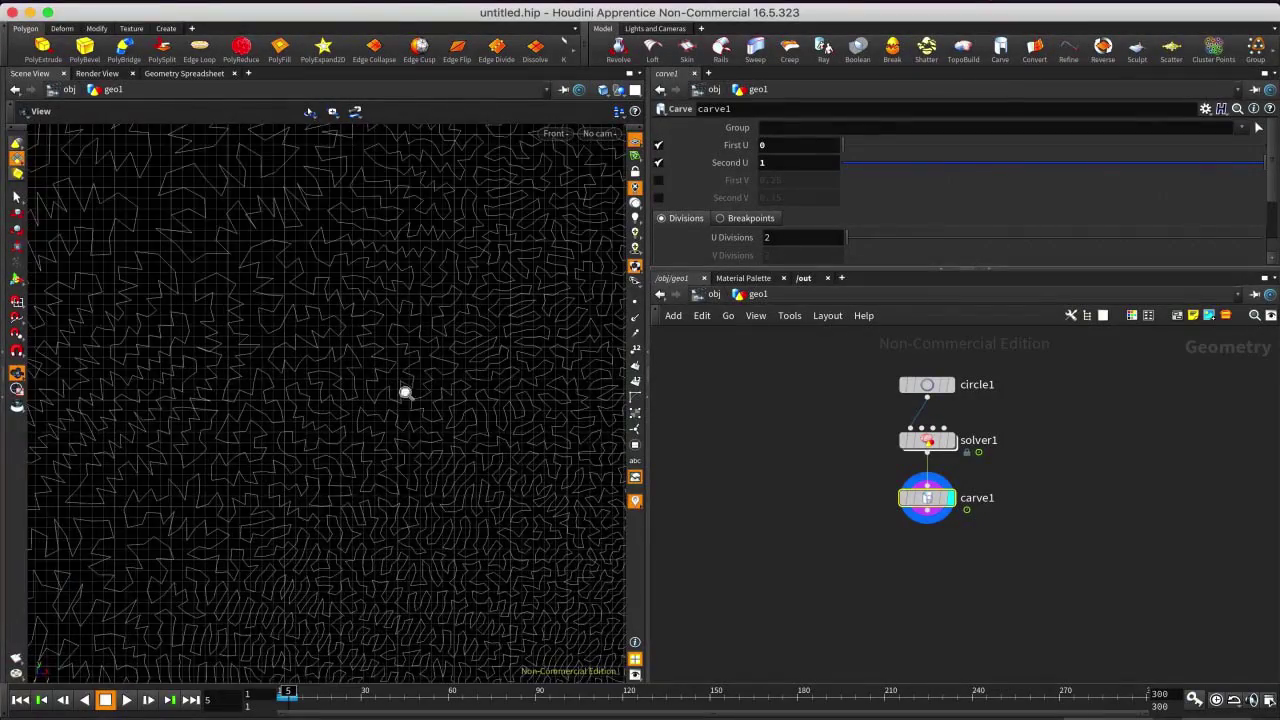
{"action": "scroll", "coordinate": [406, 398], "scroll_direction": "up", "scroll_amount": 3}
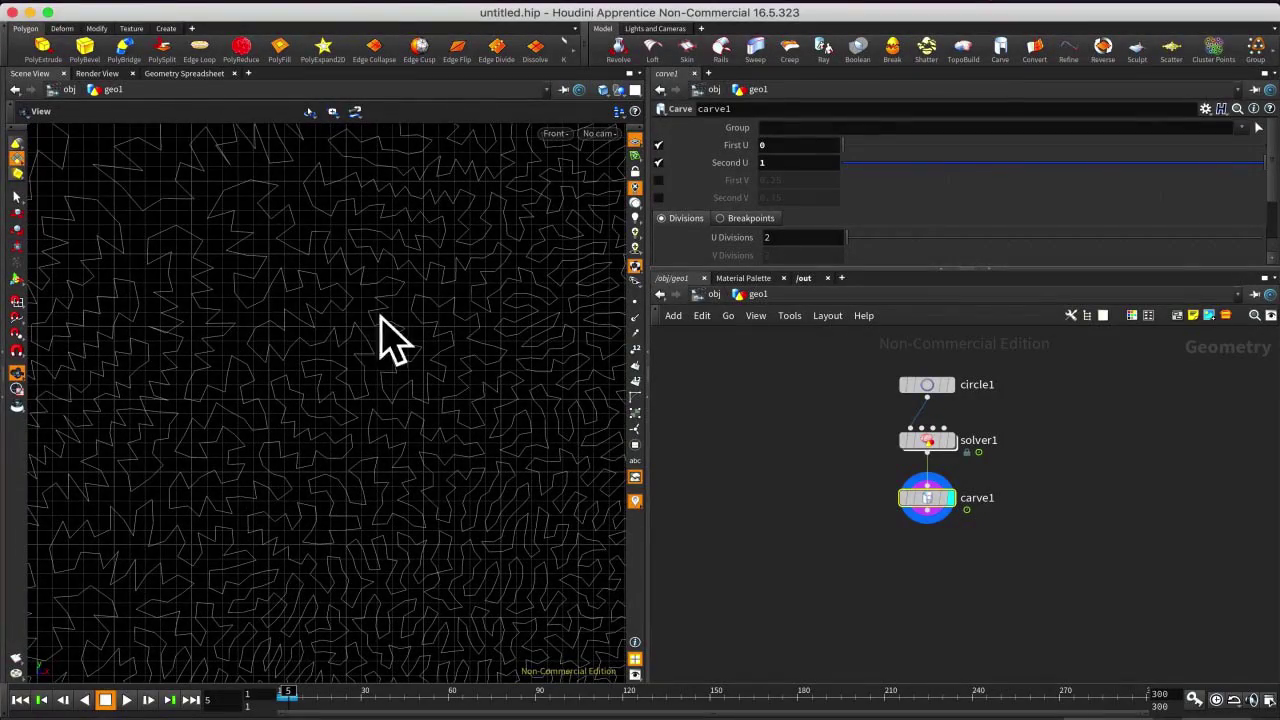
{"action": "scroll", "coordinate": [383, 317], "scroll_direction": "down", "scroll_amount": 8}
{"action": "right_click_drag", "start_coordinate": [400, 400], "coordinate": [410, 290]}
{"action": "middle_click_drag", "start_coordinate": [443, 411], "coordinate": [385, 229]}
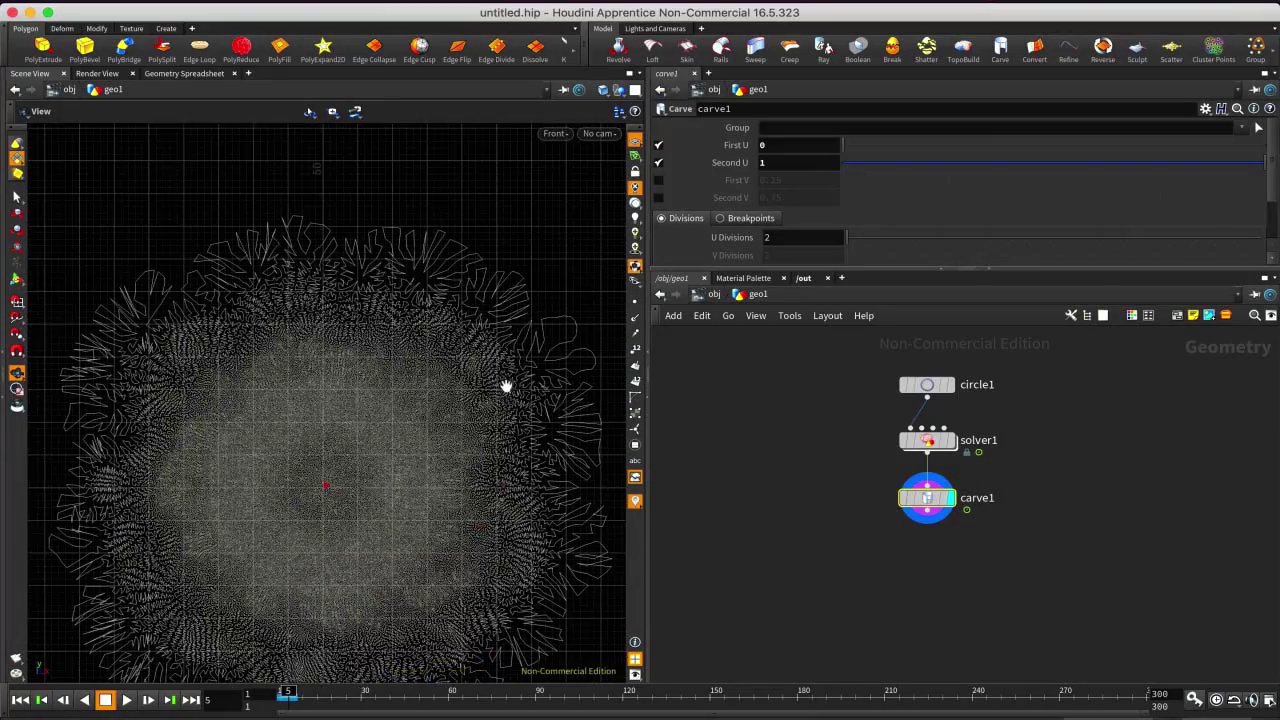
{"action": "middle_click_drag", "start_coordinate": [506, 384], "coordinate": [431, 338]}
{"action": "scroll", "coordinate": [510, 423], "scroll_direction": "up", "scroll_amount": 10}
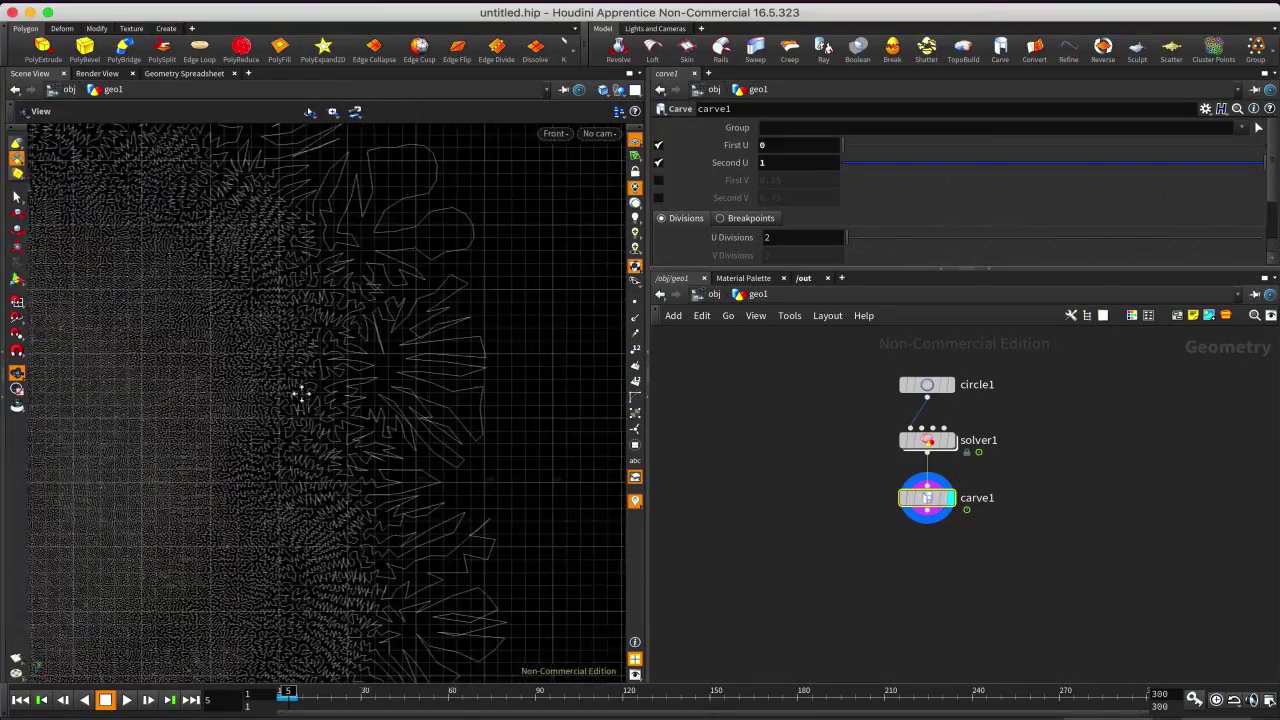
{"action": "right_click_drag", "start_coordinate": [414, 426], "coordinate": [300, 489]}
{"action": "middle_click_drag", "start_coordinate": [300, 489], "coordinate": [341, 384]}
{"action": "right_click_drag", "start_coordinate": [341, 384], "coordinate": [357, 520]}
{"action": "middle_click_drag", "start_coordinate": [309, 461], "coordinate": [419, 438]}
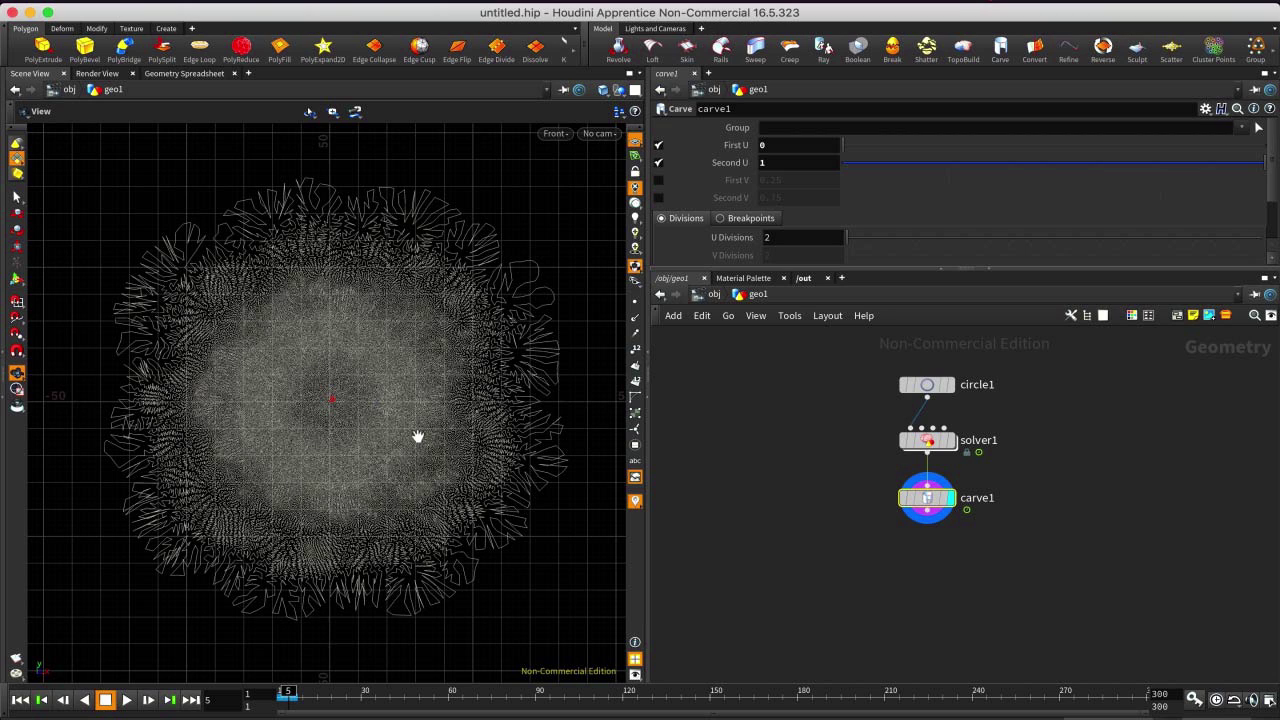
Reset the timeline to frame 1 and open the solver1 network.
{"action": "right_click_drag", "start_coordinate": [400, 440], "coordinate": [410, 459]}
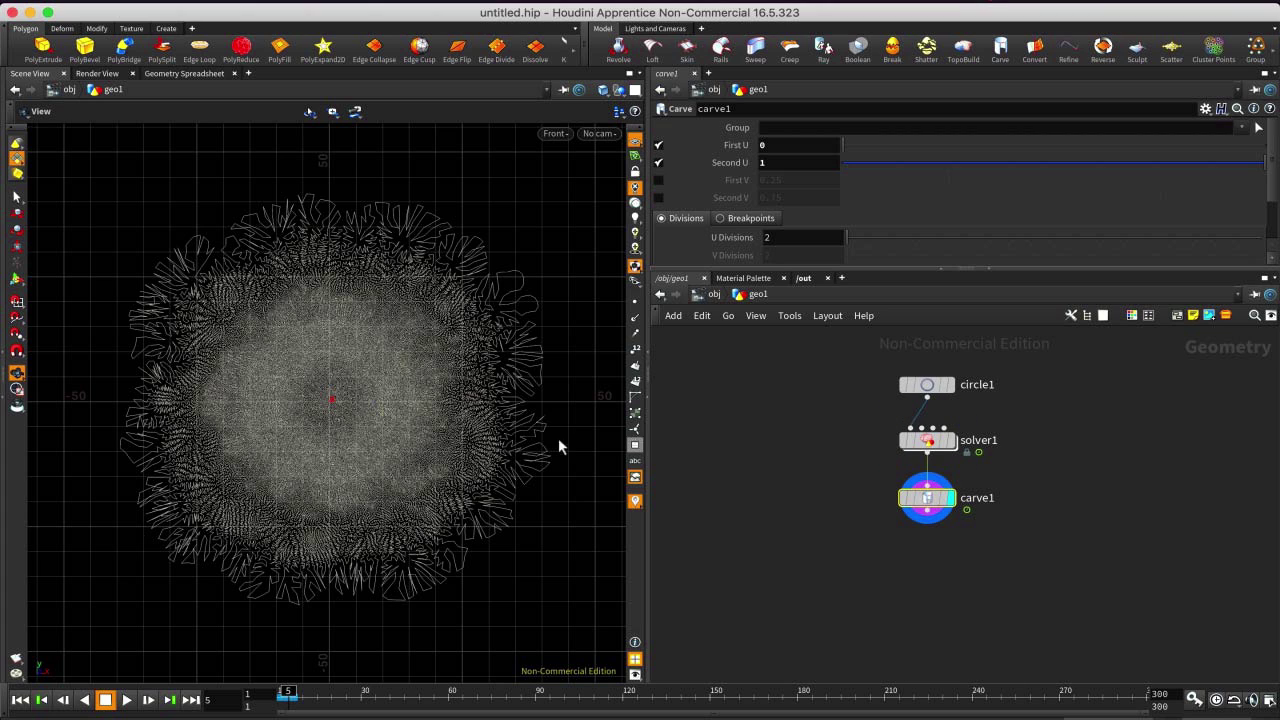
{"action": "left_click", "coordinate": [41, 699]}
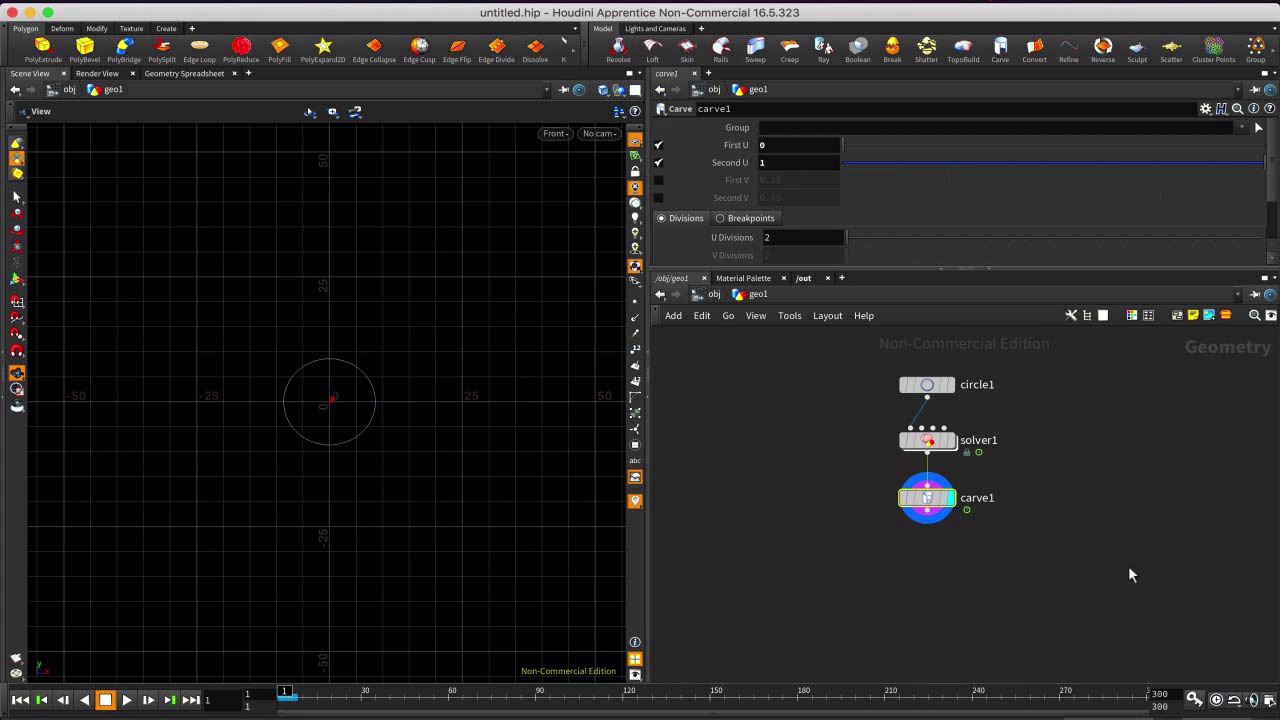
{"action": "double_click", "coordinate": [940, 441]}
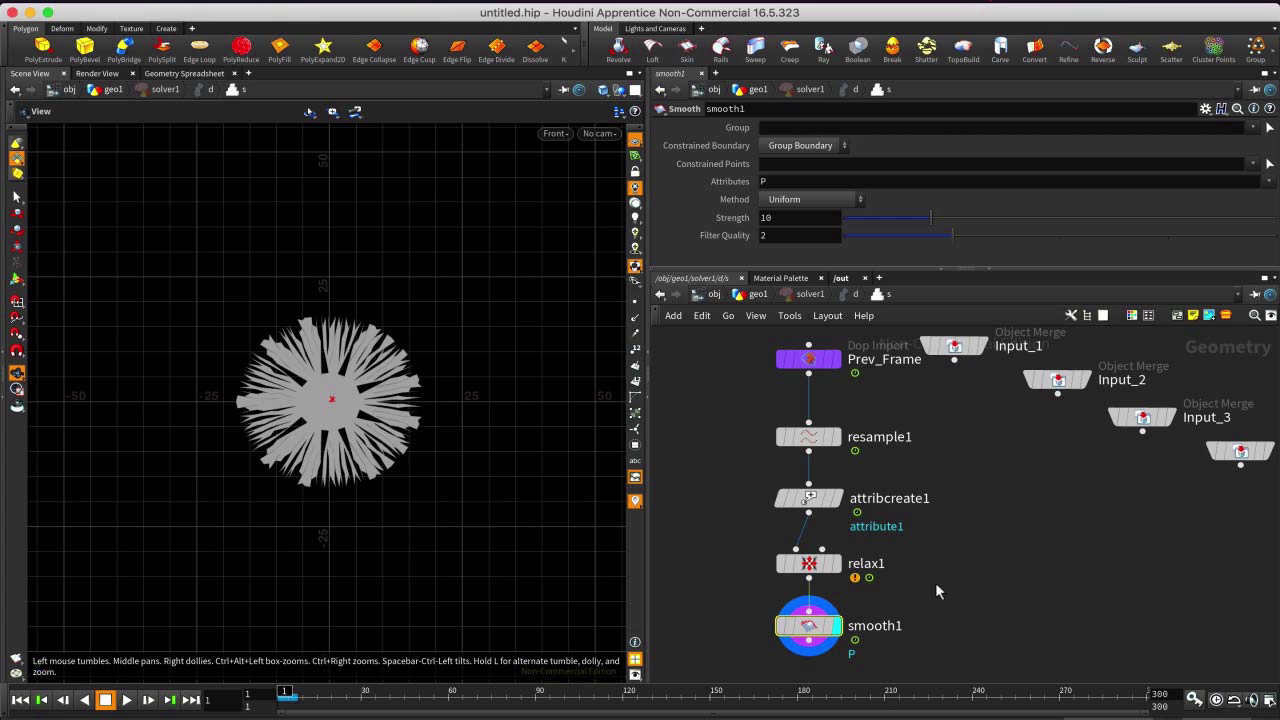
Move the relax1 and smooth1 nodes down together to open a gap below attribcreate1.
{"action": "middle_click_drag", "start_coordinate": [977, 589], "coordinate": [977, 543]}
{"action": "left_click_drag", "start_coordinate": [962, 513], "coordinate": [752, 614]}
{"action": "left_click_drag", "start_coordinate": [801, 514], "coordinate": [801, 592]}
{"action": "middle_click_drag", "start_coordinate": [991, 518], "coordinate": [1000, 472]}
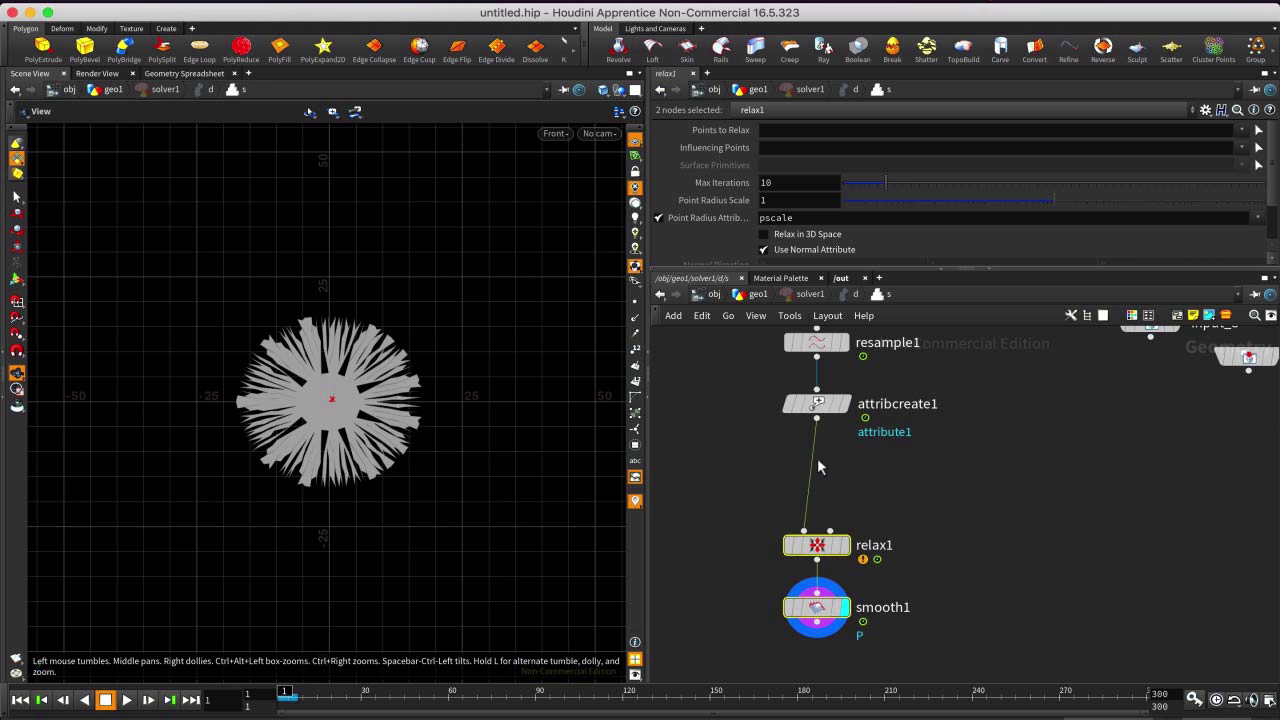
{"action": "mouse_move", "coordinate": [836, 553]}
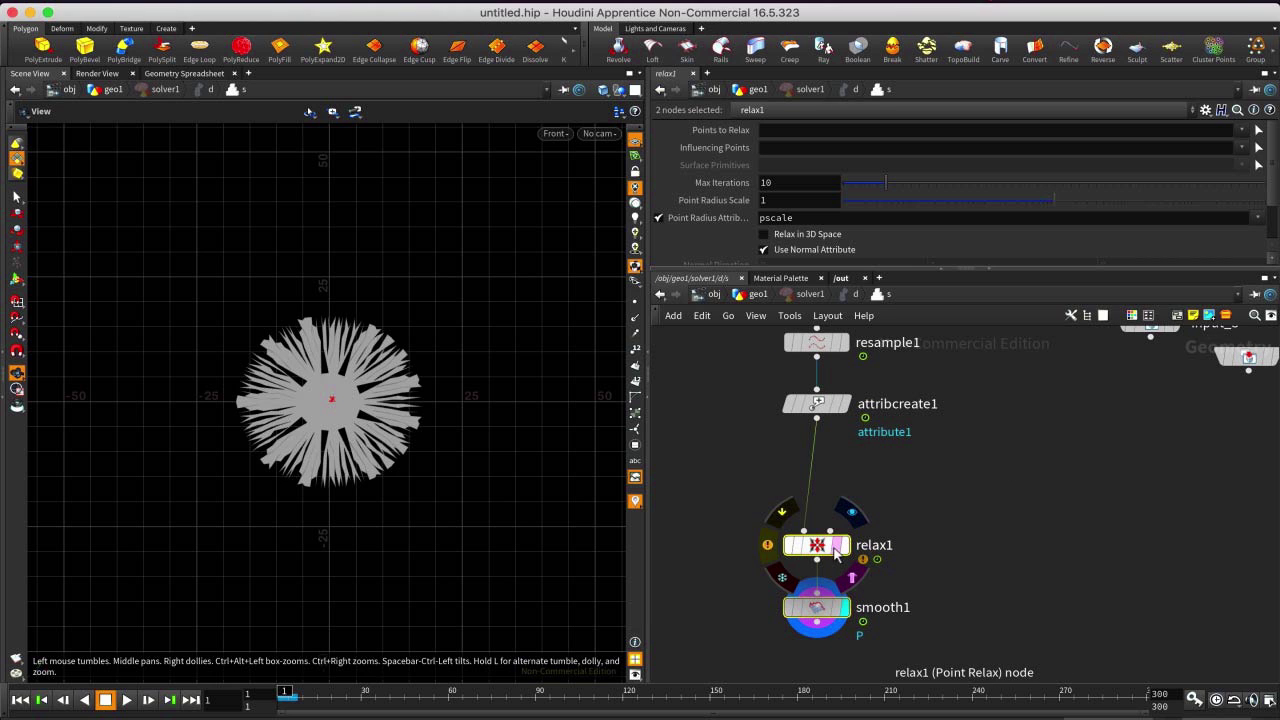
Add a Point VOP node and insert it into the wire between attribcreate1 and relax1.
{"action": "left_click", "coordinate": [982, 519]}
{"action": "key", "text": "Tab"}
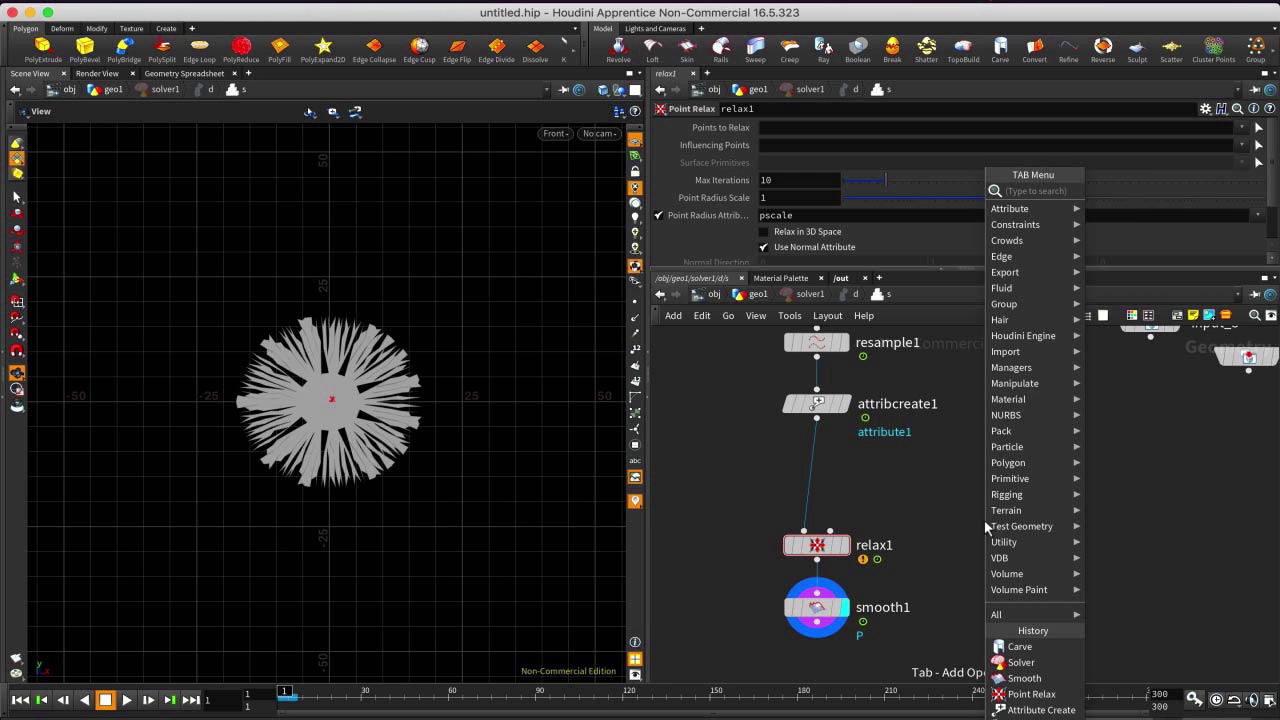
{"action": "type", "text": "poin"}
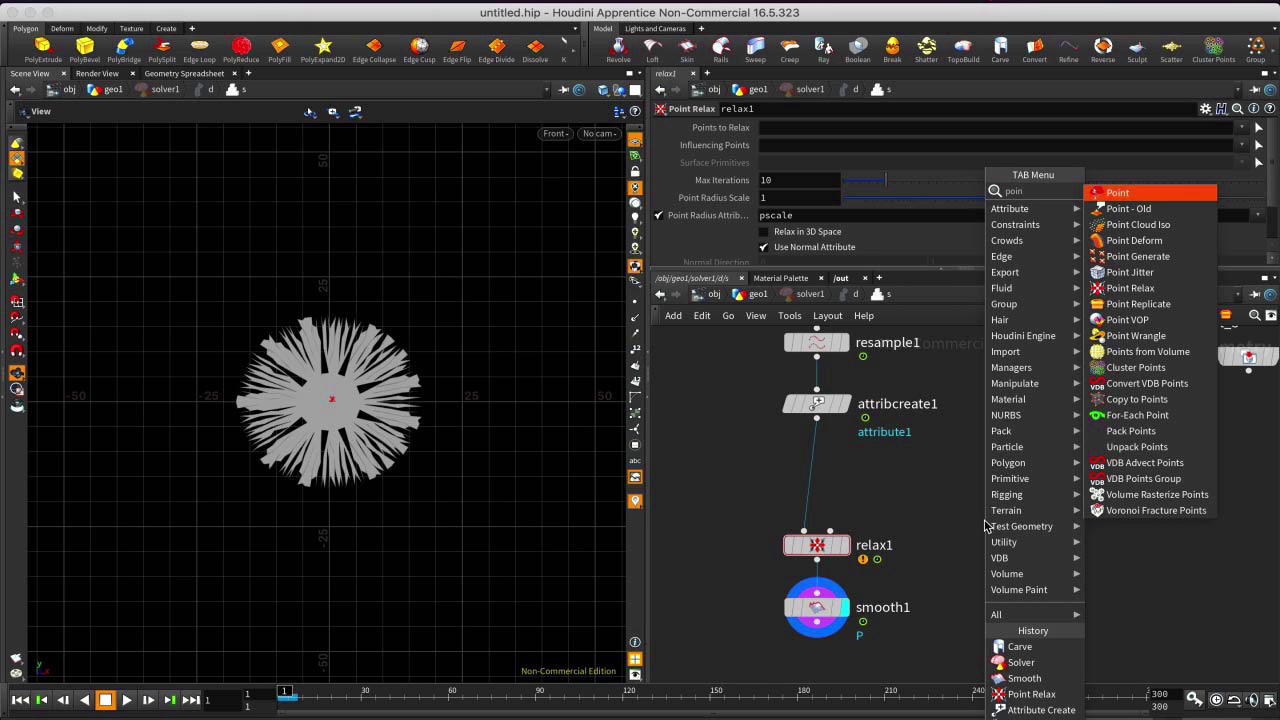
{"action": "type", "text": "t vop"}
{"action": "key", "text": "Return"}
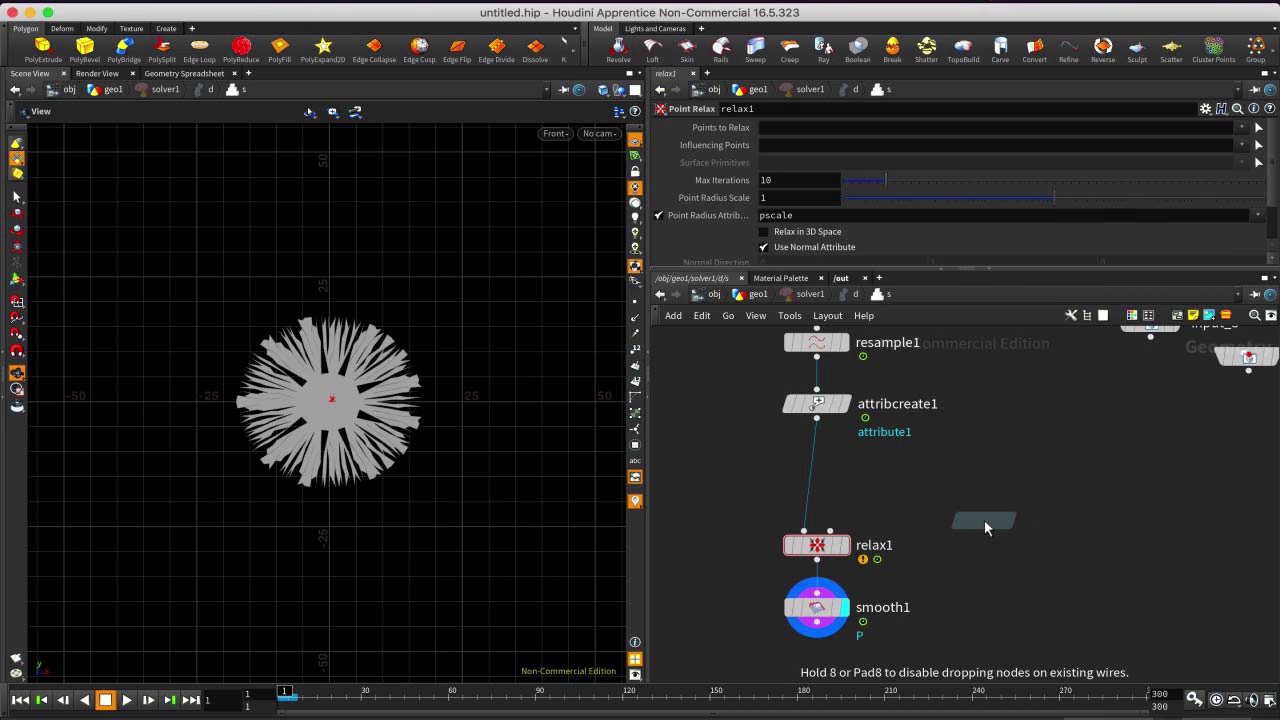
{"action": "left_click", "coordinate": [980, 482]}
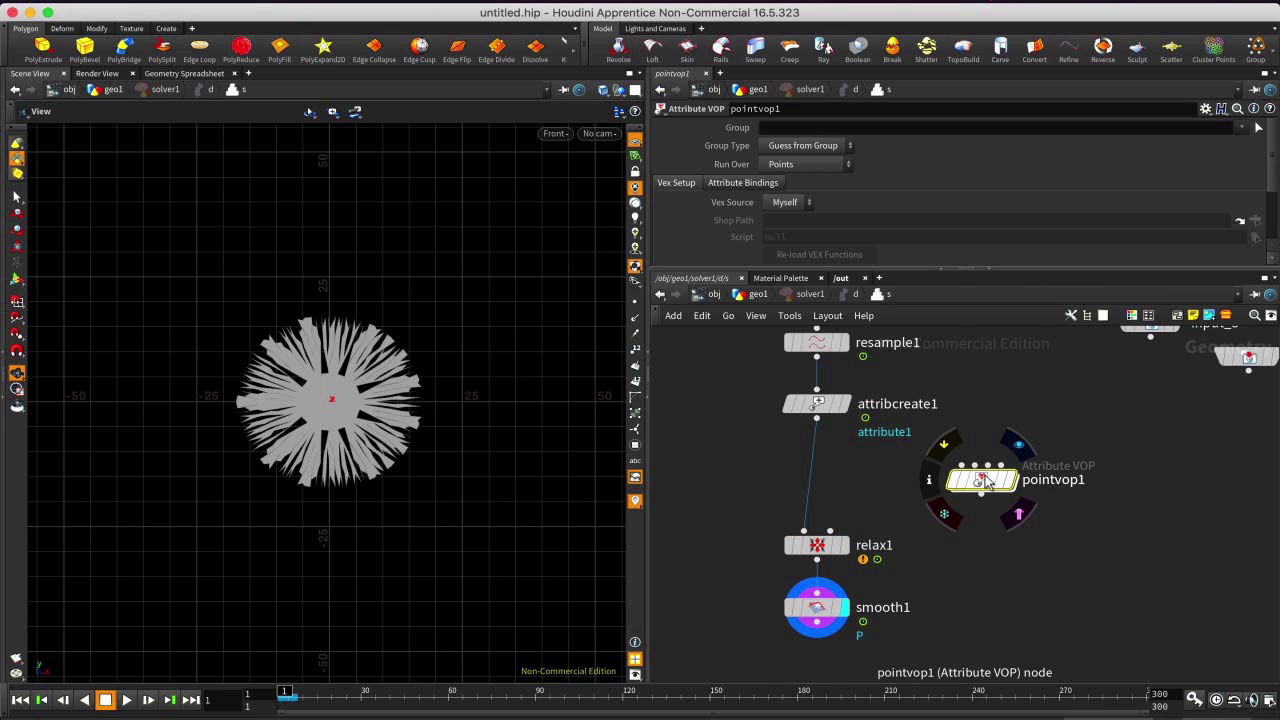
{"action": "left_click_drag", "start_coordinate": [980, 482], "coordinate": [820, 478]}
{"action": "mouse_move", "coordinate": [818, 484]}
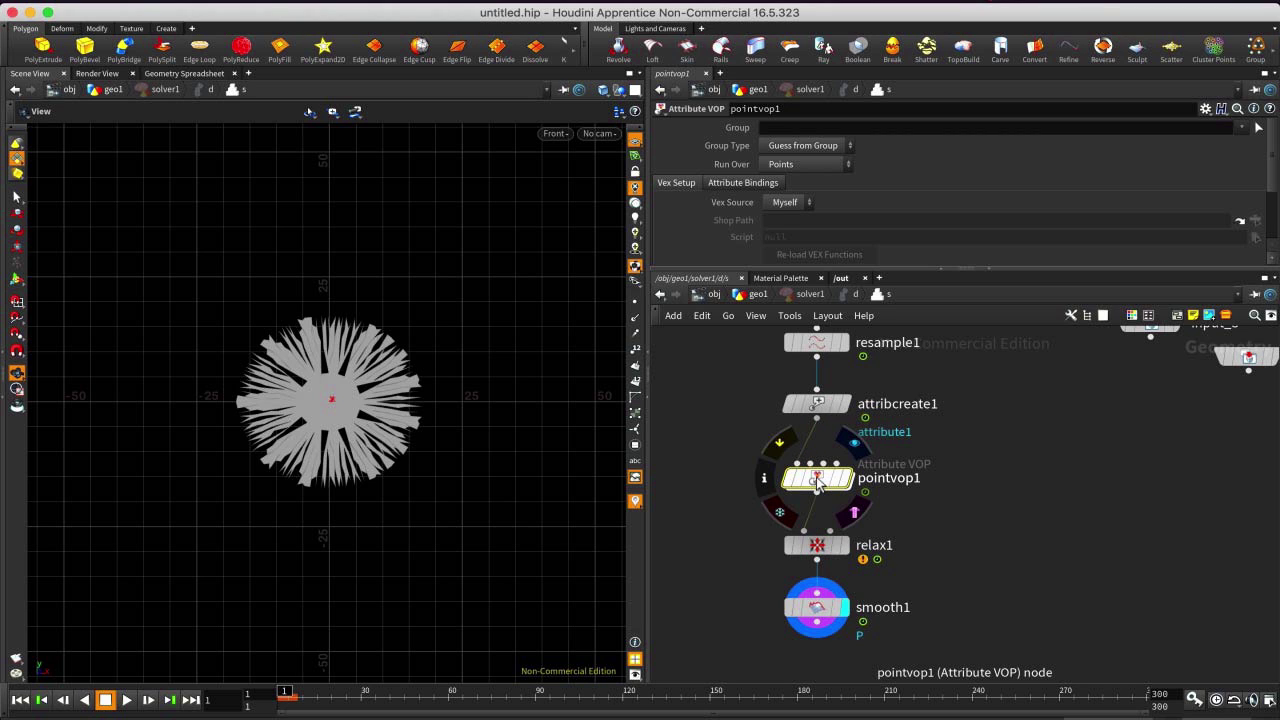
Open the pointvop1 network and spread its global parameters and output nodes far apart.
{"action": "double_click", "coordinate": [818, 480]}
{"action": "left_click_drag", "start_coordinate": [831, 463], "coordinate": [711, 443]}
{"action": "left_click_drag", "start_coordinate": [1079, 384], "coordinate": [1204, 444]}
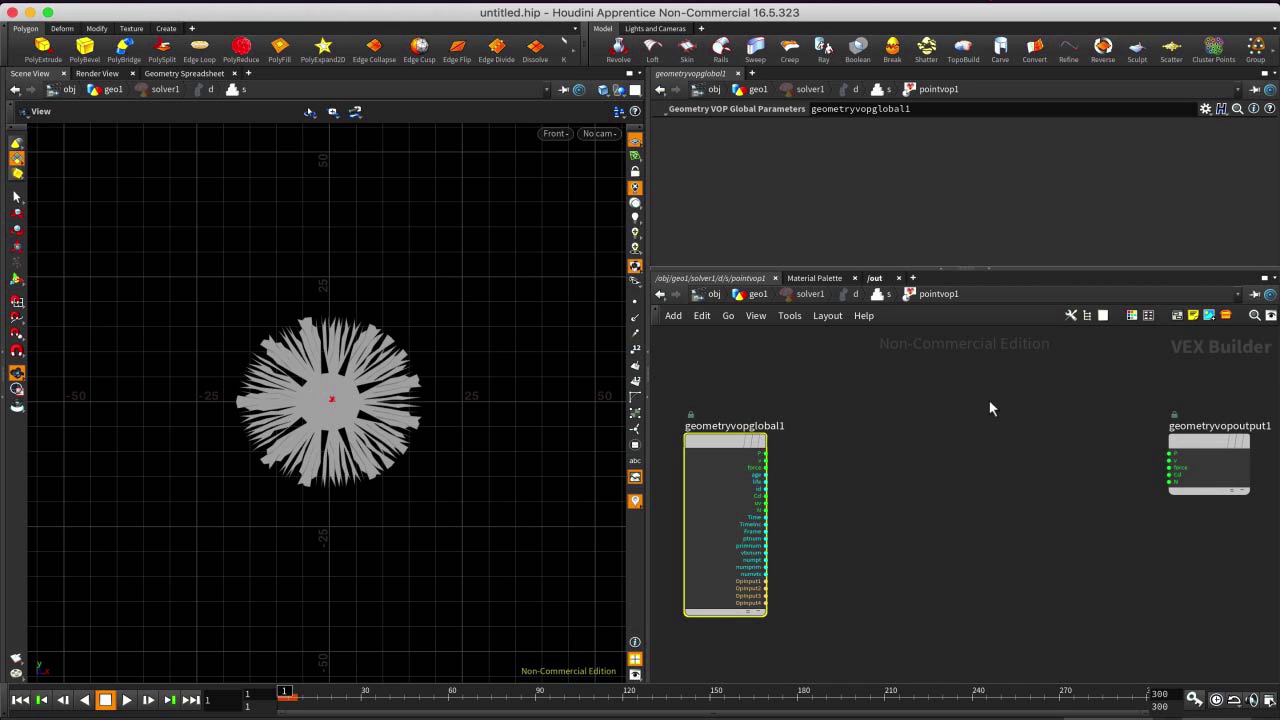
{"action": "left_click", "coordinate": [913, 416]}
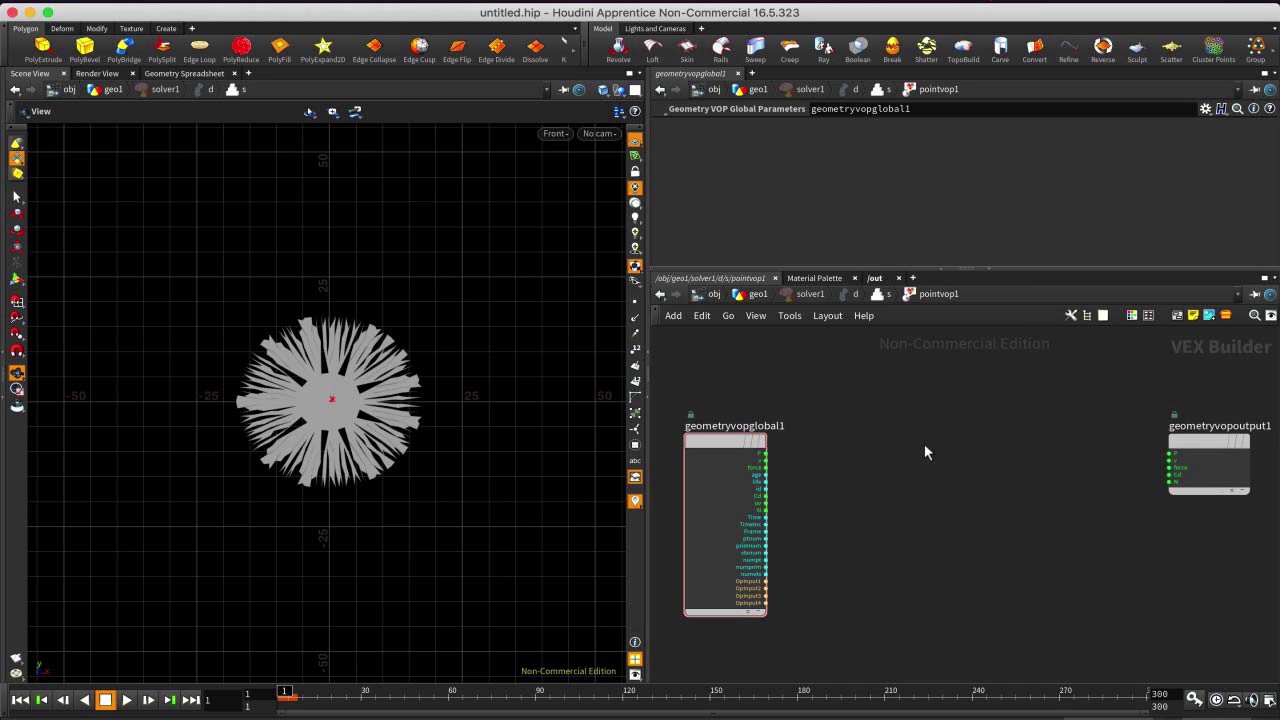
Add a Unified Noise node between the global parameters and output nodes.
{"action": "key", "text": "Tab"}
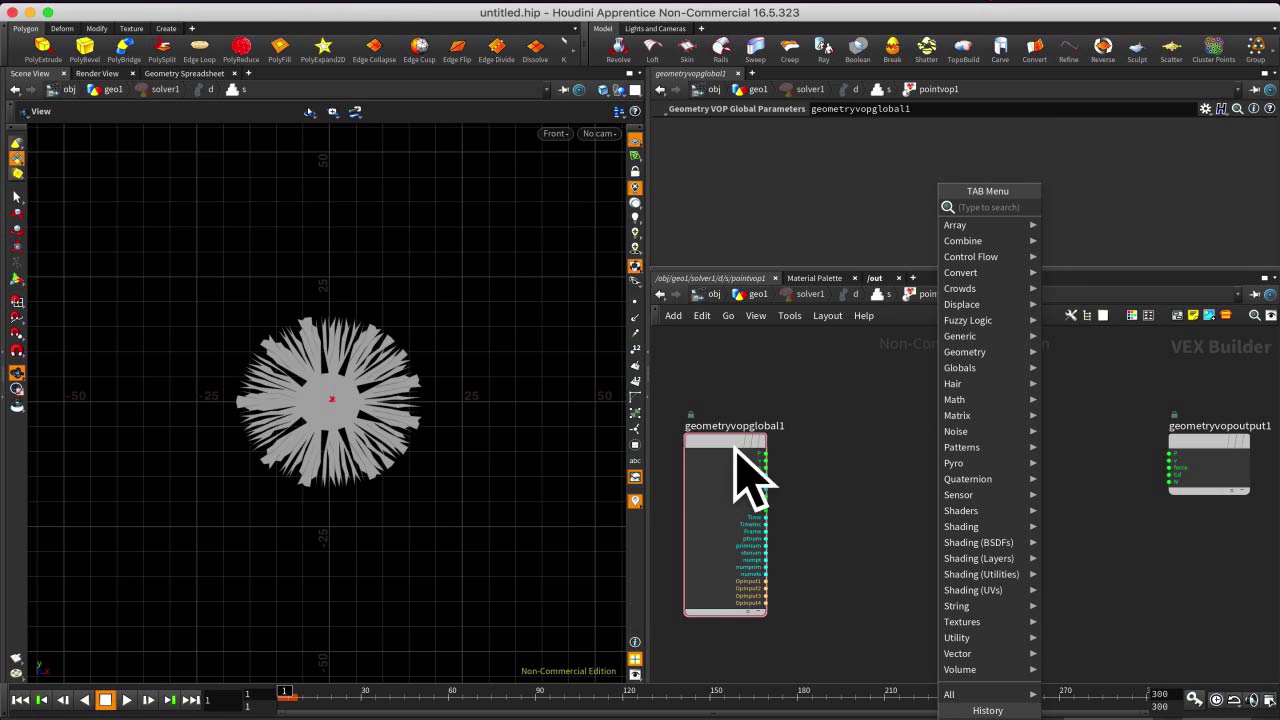
{"action": "key", "text": "Escape"}
{"action": "key", "text": "Tab"}
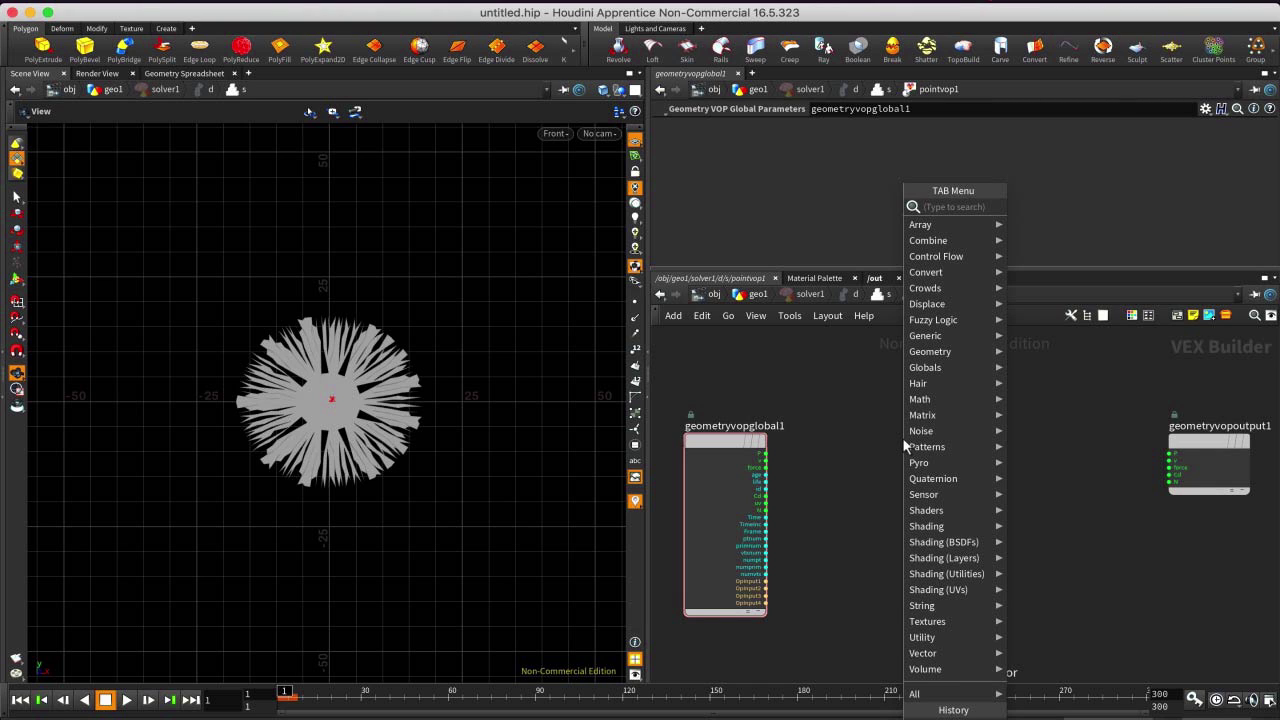
{"action": "type", "text": "unifie"}
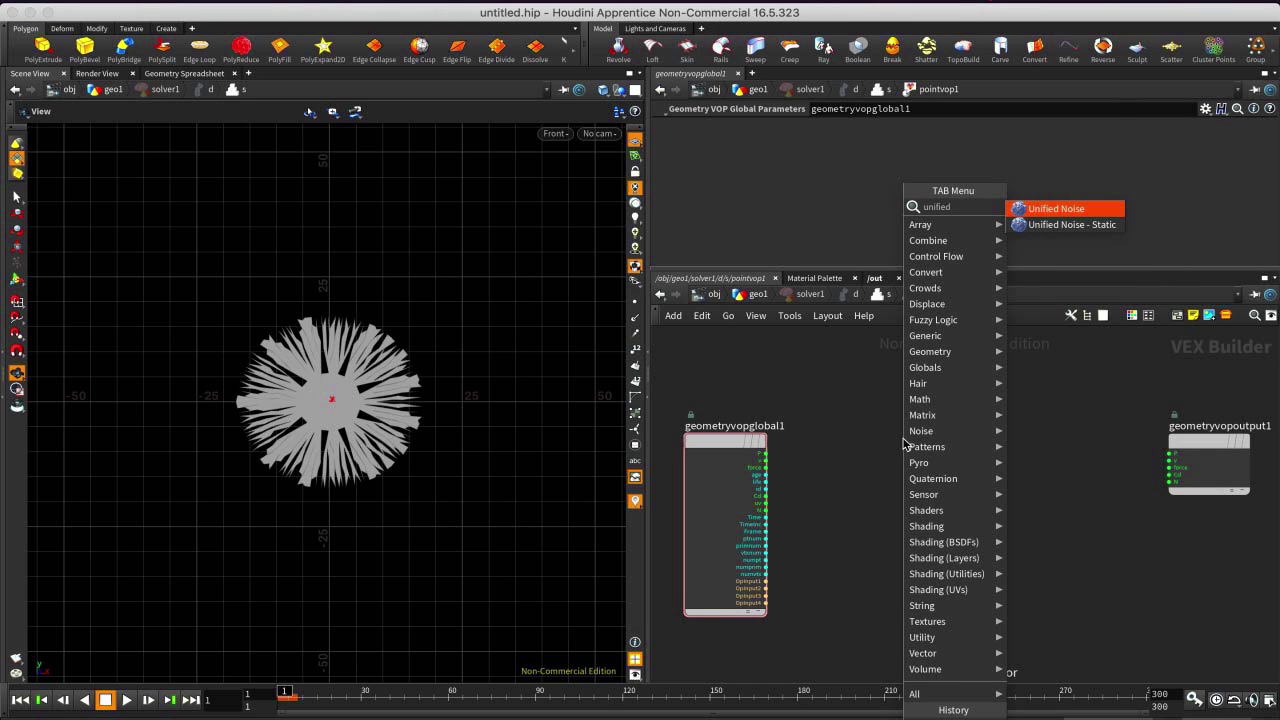
{"action": "type", "text": "d"}
{"action": "key", "text": "Return"}
{"action": "left_click", "coordinate": [902, 437]}
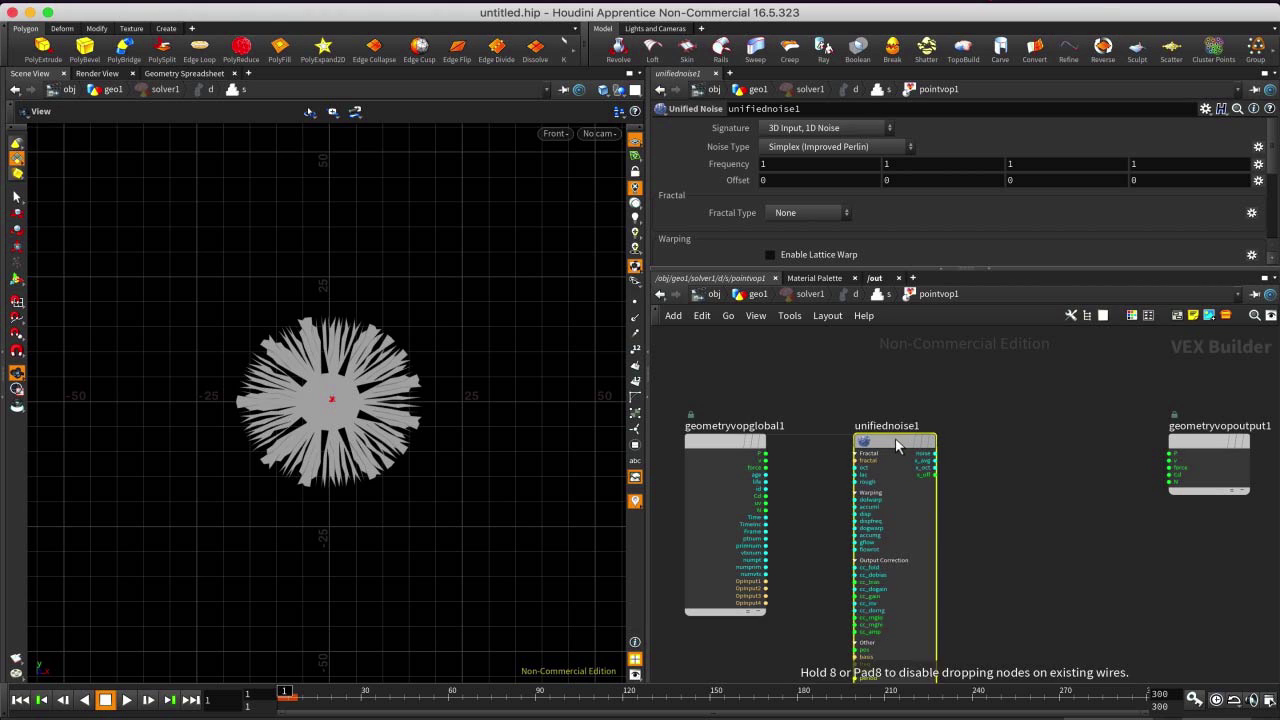
{"action": "left_click_drag", "start_coordinate": [890, 447], "coordinate": [889, 392]}
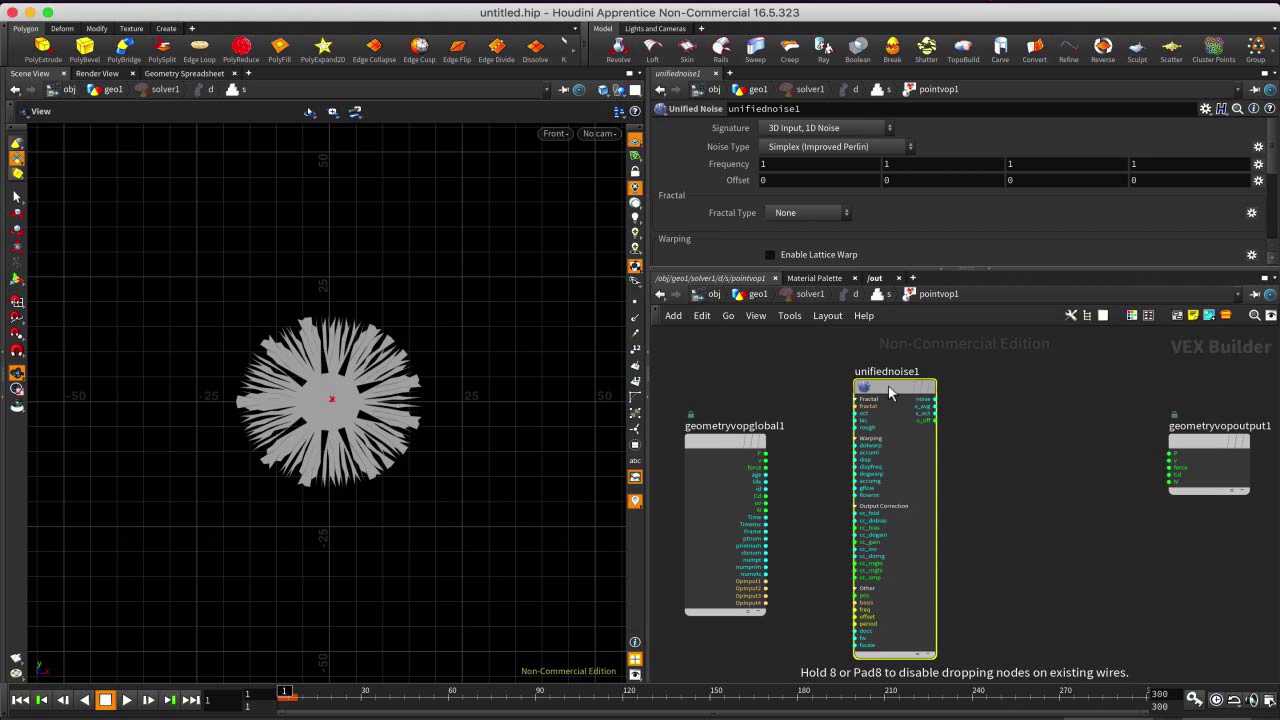
Connect the P output of geometryvopglobal1 to the pos input of the Unified Noise node.
{"action": "scroll", "coordinate": [785, 466], "scroll_direction": "up", "scroll_amount": 2}
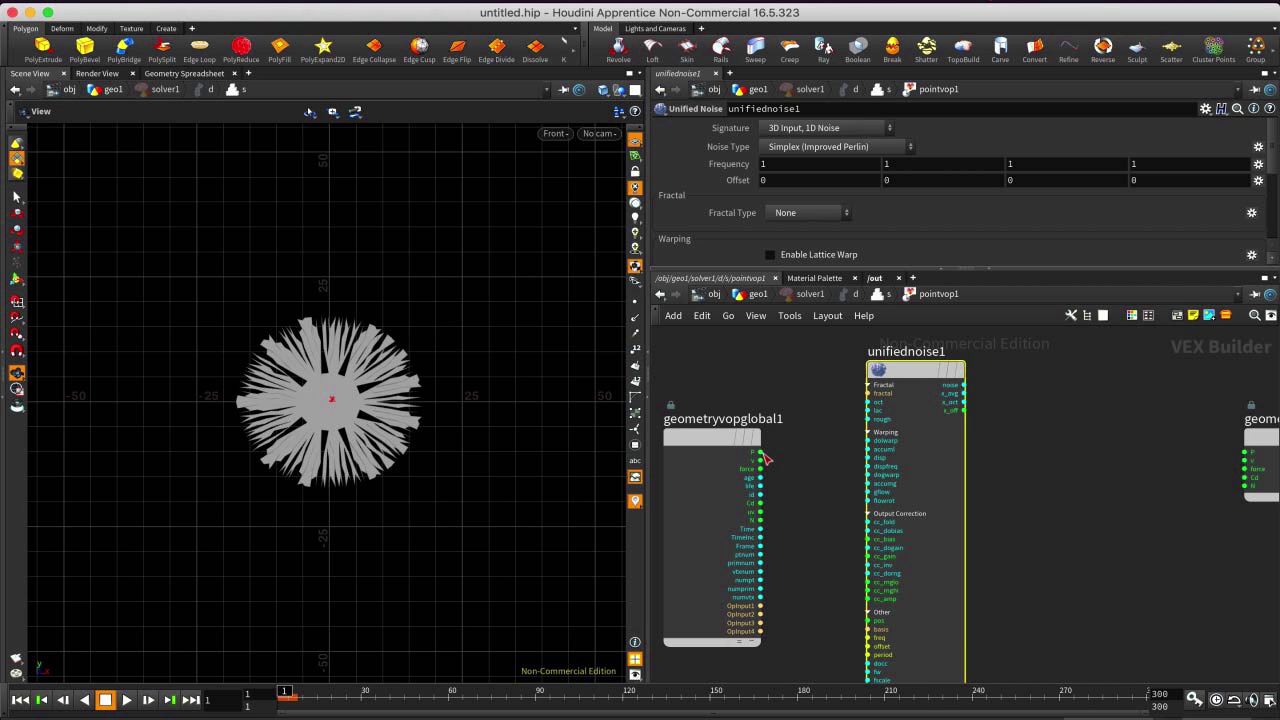
{"action": "left_click", "coordinate": [763, 453]}
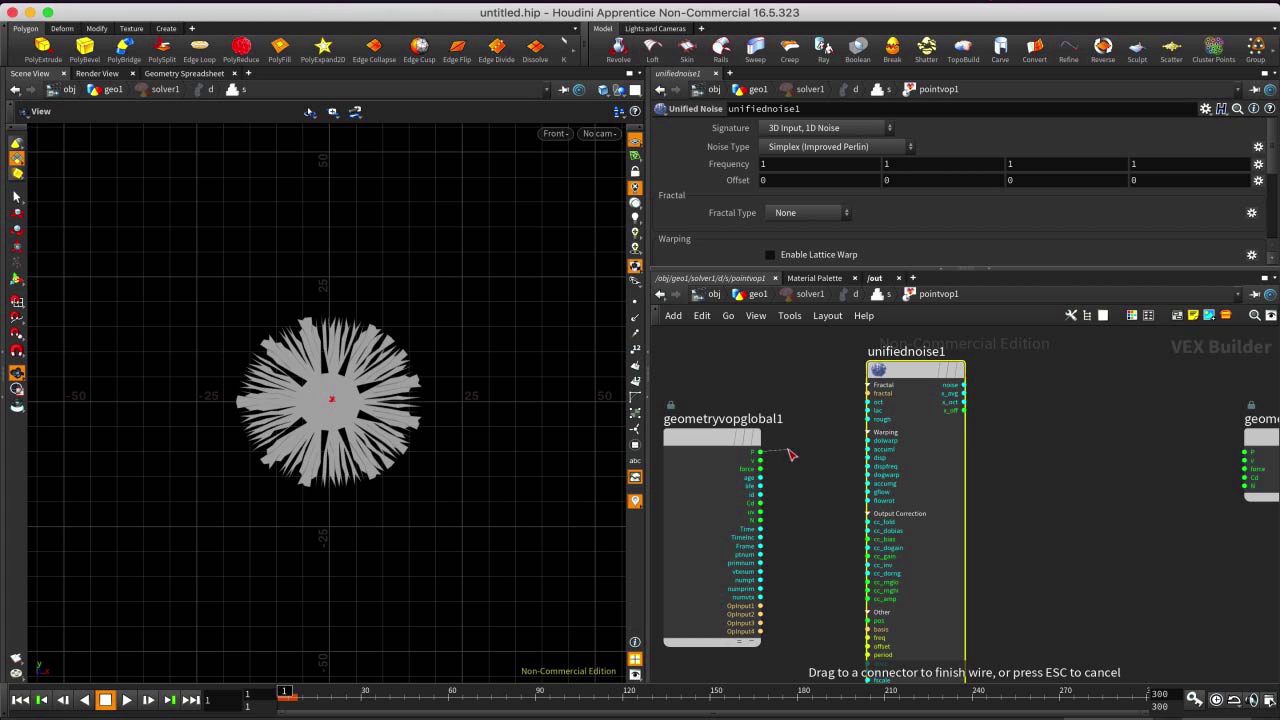
{"action": "left_click", "coordinate": [865, 621]}
{"action": "scroll", "coordinate": [893, 633], "scroll_direction": "up", "scroll_amount": 3}
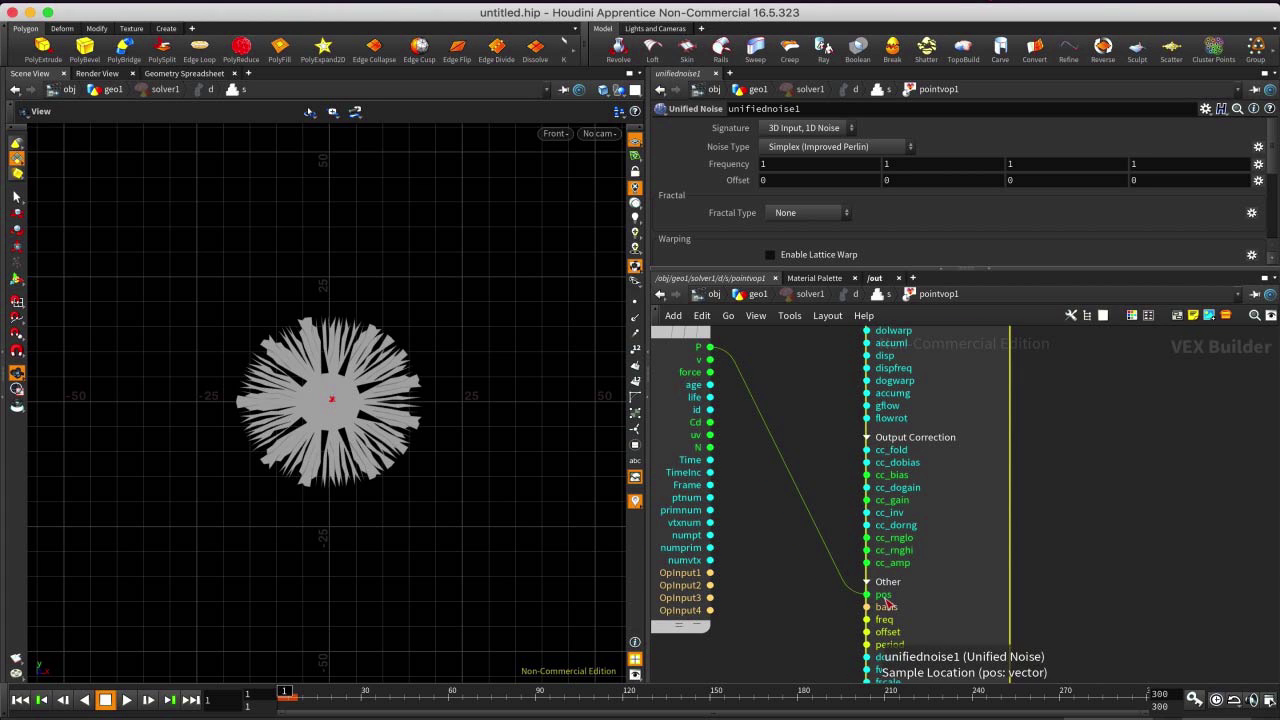
{"action": "scroll", "coordinate": [909, 463], "scroll_direction": "down", "scroll_amount": 5}
{"action": "scroll", "coordinate": [1018, 476], "scroll_direction": "down", "scroll_amount": 2}
{"action": "middle_click_drag", "start_coordinate": [1018, 476], "coordinate": [919, 491]}
{"action": "left_click_drag", "start_coordinate": [833, 369], "coordinate": [813, 367]}
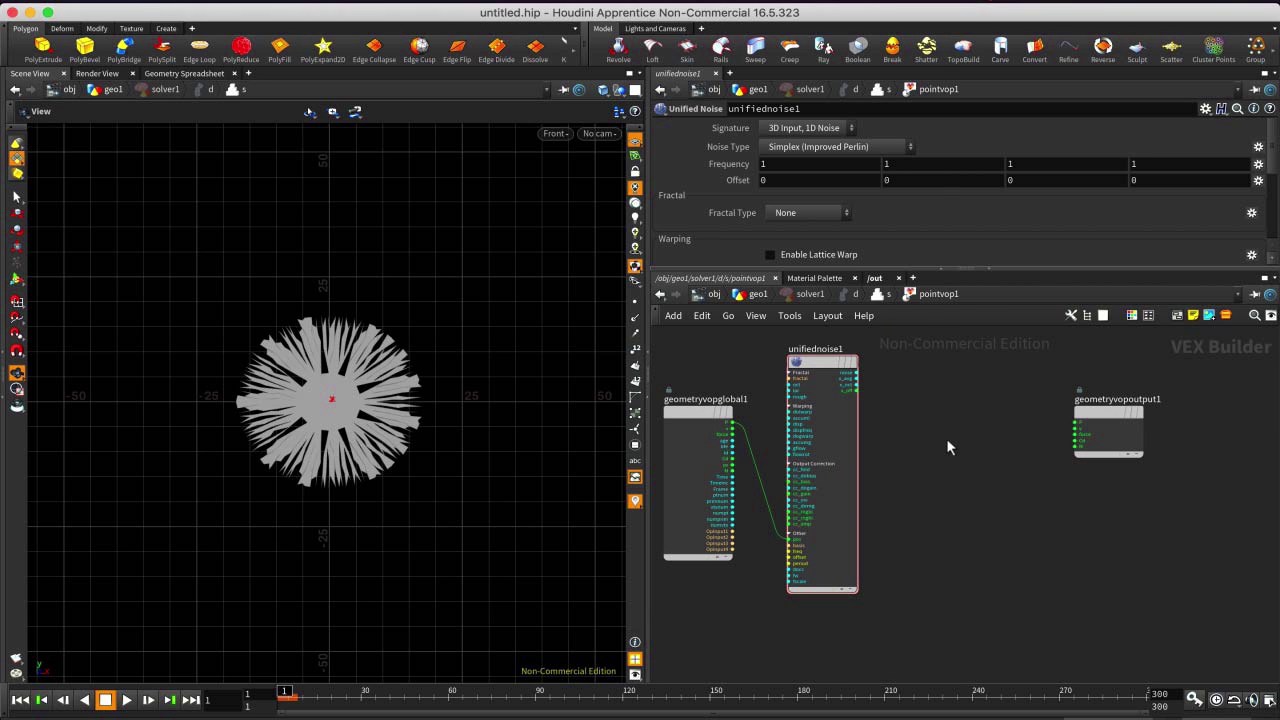
Add a Ramp Parameter node beside the Unified Noise node and shift the output node farther away.
{"action": "key", "text": "Tab"}
{"action": "type", "text": "ramp p"}
{"action": "key", "text": "Return"}
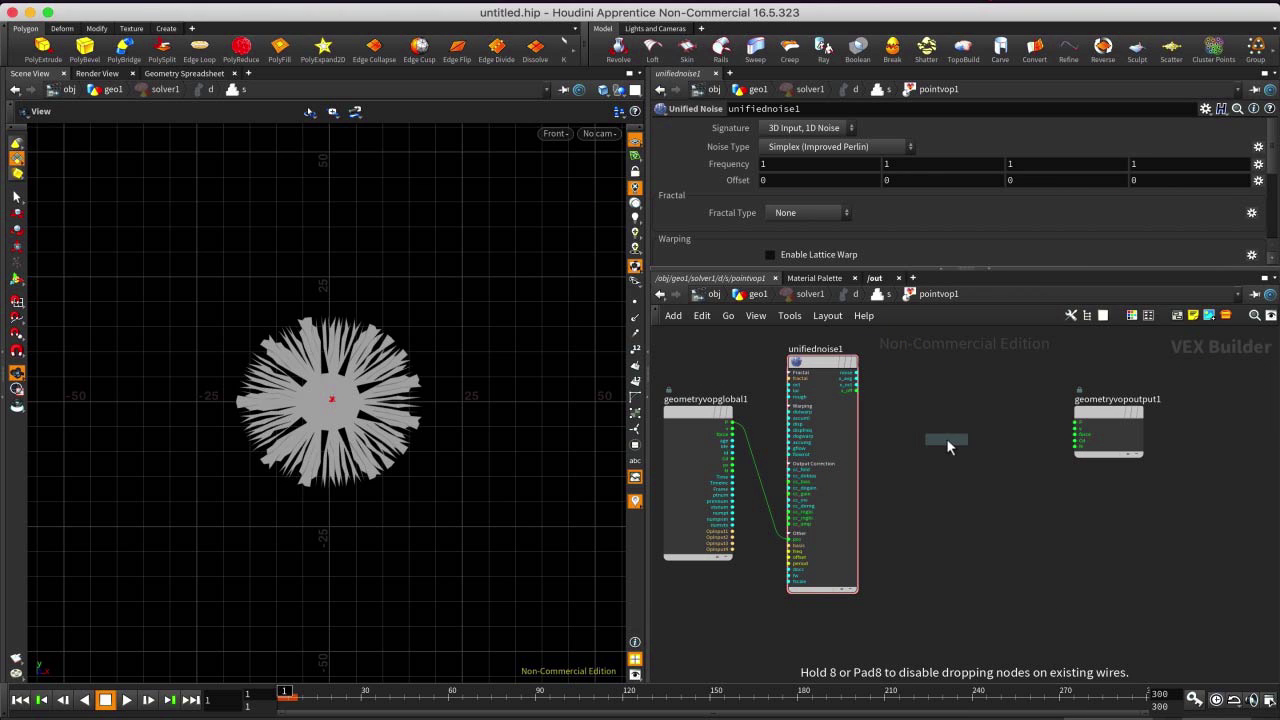
{"action": "left_click", "coordinate": [949, 377]}
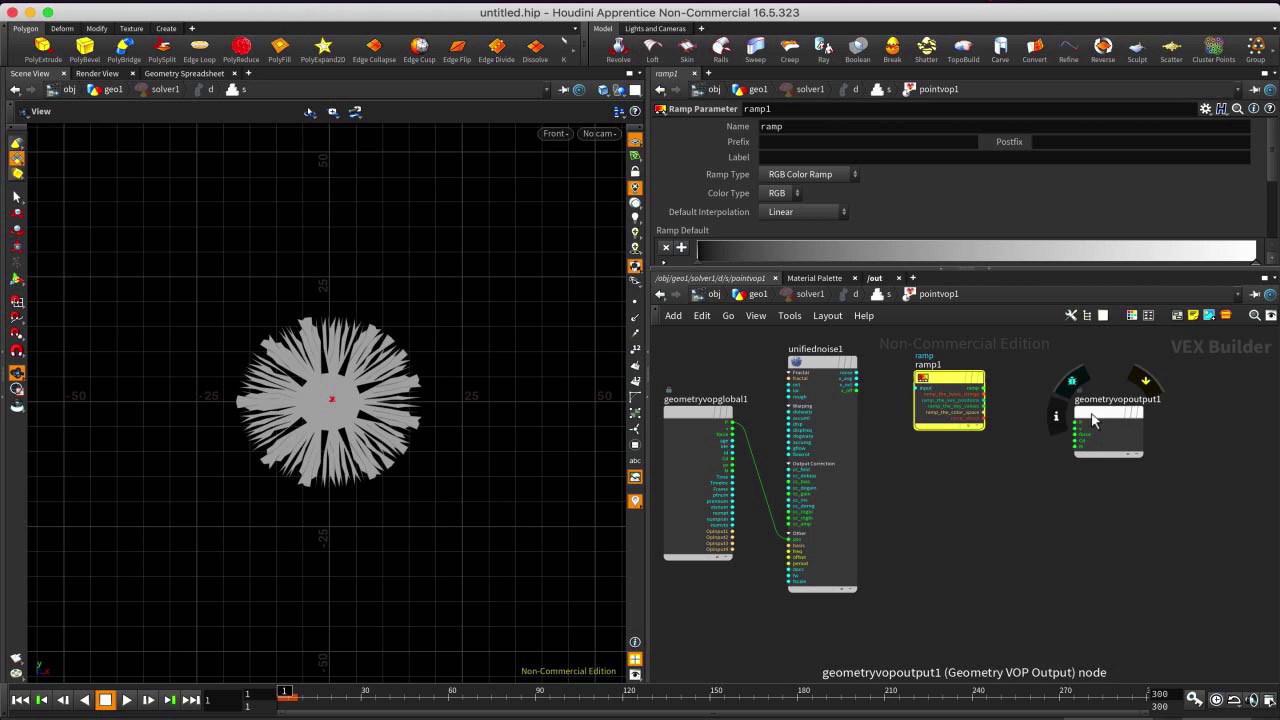
{"action": "left_click_drag", "start_coordinate": [1084, 423], "coordinate": [1154, 423]}
Connect the Unified Noise node's noise output to the Ramp Parameter's input and align the two nodes.
{"action": "scroll", "coordinate": [1084, 423], "scroll_direction": "up", "scroll_amount": 2}
{"action": "middle_click_drag", "start_coordinate": [963, 408], "coordinate": [1040, 499]}
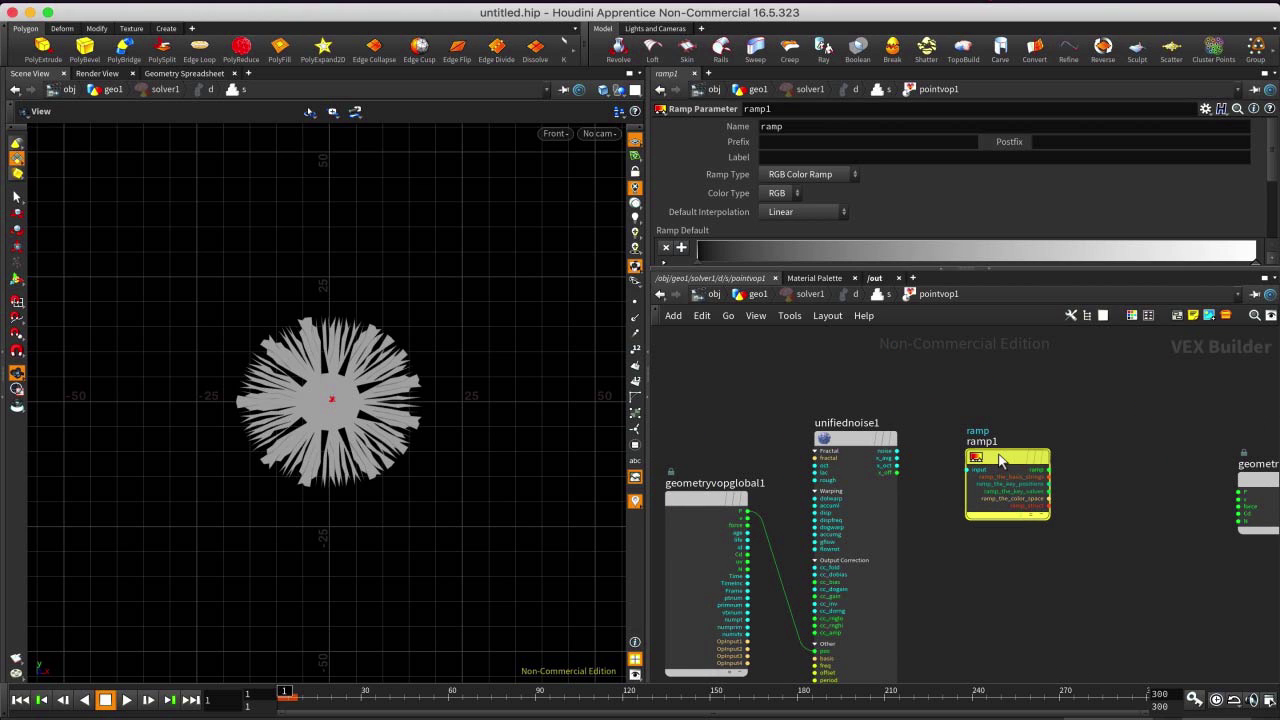
{"action": "left_click_drag", "start_coordinate": [1000, 460], "coordinate": [1000, 452]}
{"action": "left_click", "coordinate": [897, 451]}
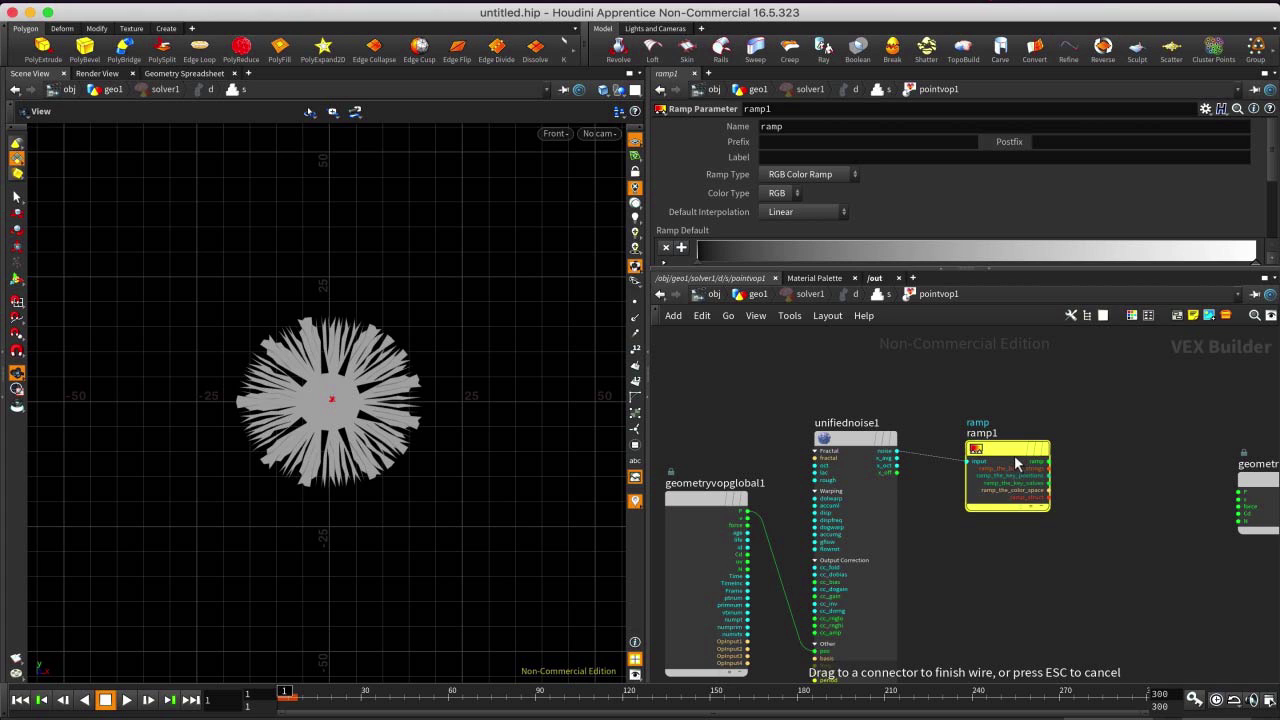
{"action": "left_click_drag", "start_coordinate": [999, 450], "coordinate": [993, 440]}
Set the Ramp Parameter's Ramp Type to Spline Ramp (float) and enlarge the parameter area.
{"action": "left_click_drag", "start_coordinate": [1049, 270], "coordinate": [1040, 312]}
{"action": "scroll", "coordinate": [931, 185], "scroll_direction": "down", "scroll_amount": 1}
{"action": "scroll", "coordinate": [877, 186], "scroll_direction": "up", "scroll_amount": 1}
{"action": "left_click", "coordinate": [815, 176]}
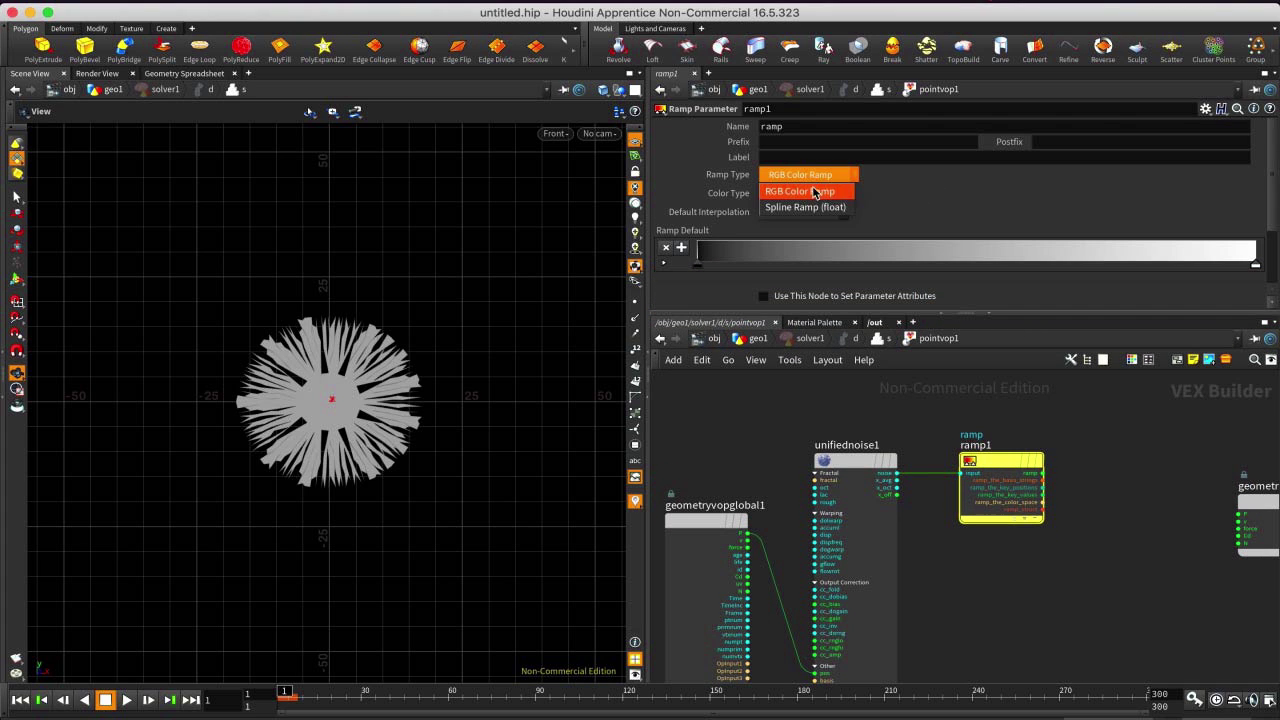
{"action": "left_click", "coordinate": [826, 206]}
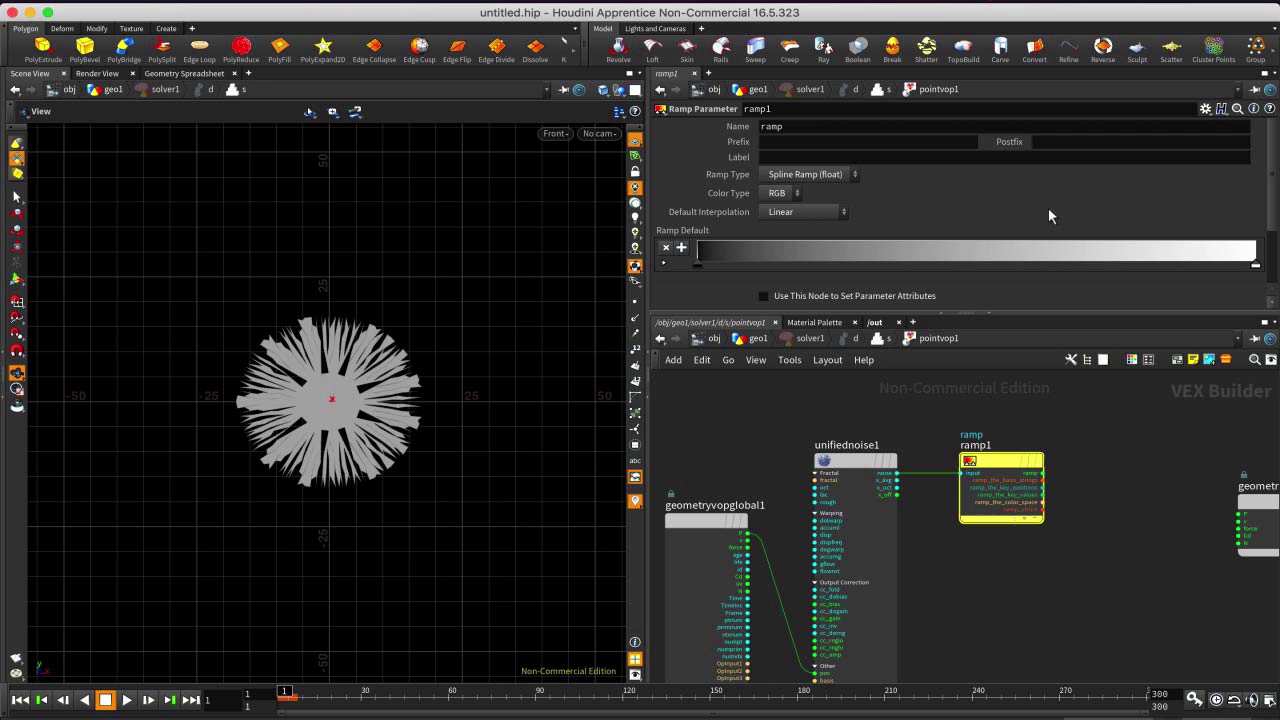
{"action": "scroll", "coordinate": [1078, 309], "scroll_direction": "down", "scroll_amount": 1}
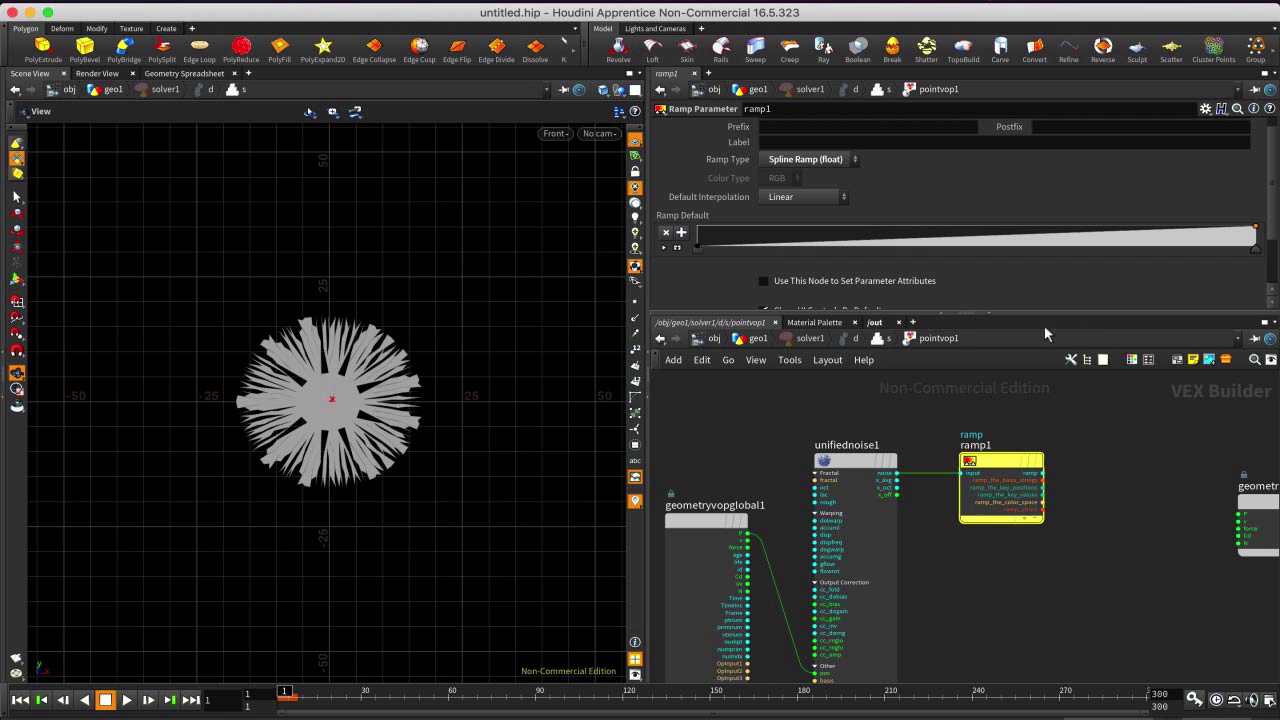
{"action": "left_click_drag", "start_coordinate": [1063, 315], "coordinate": [1063, 384]}
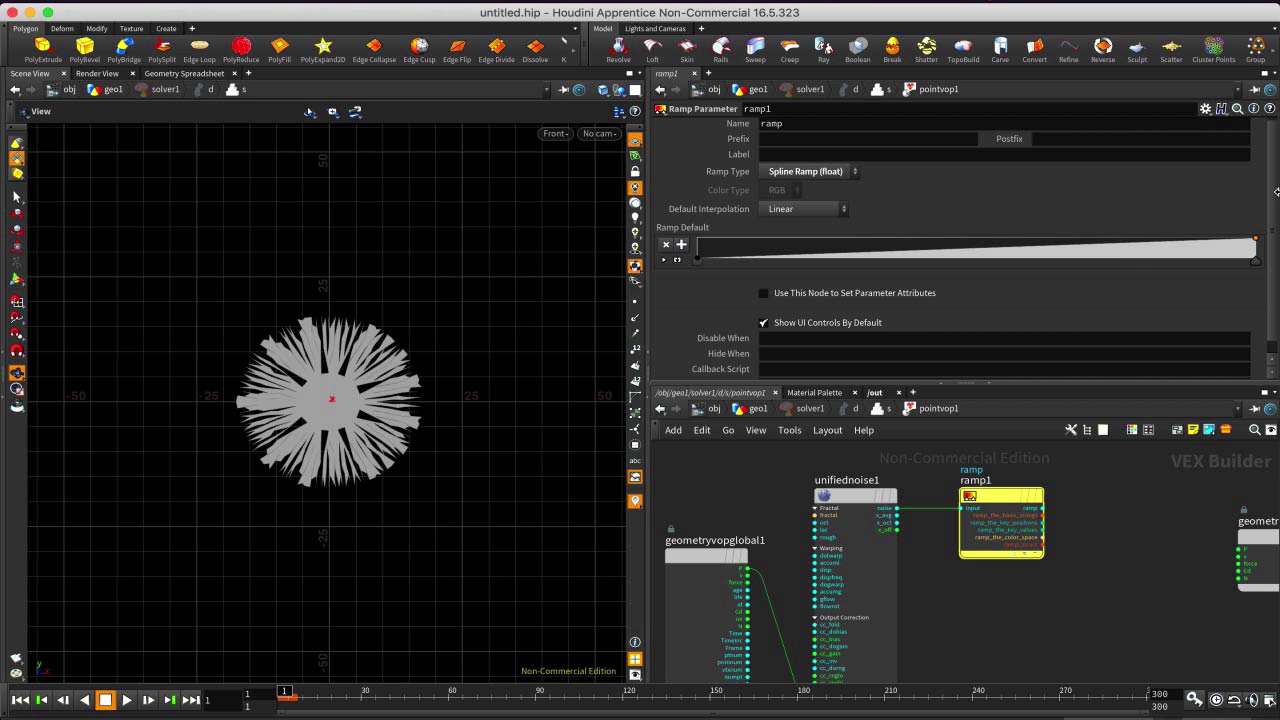
{"action": "scroll", "coordinate": [1140, 340], "scroll_direction": "down", "scroll_amount": 1}
{"action": "scroll", "coordinate": [957, 265], "scroll_direction": "up", "scroll_amount": 1}
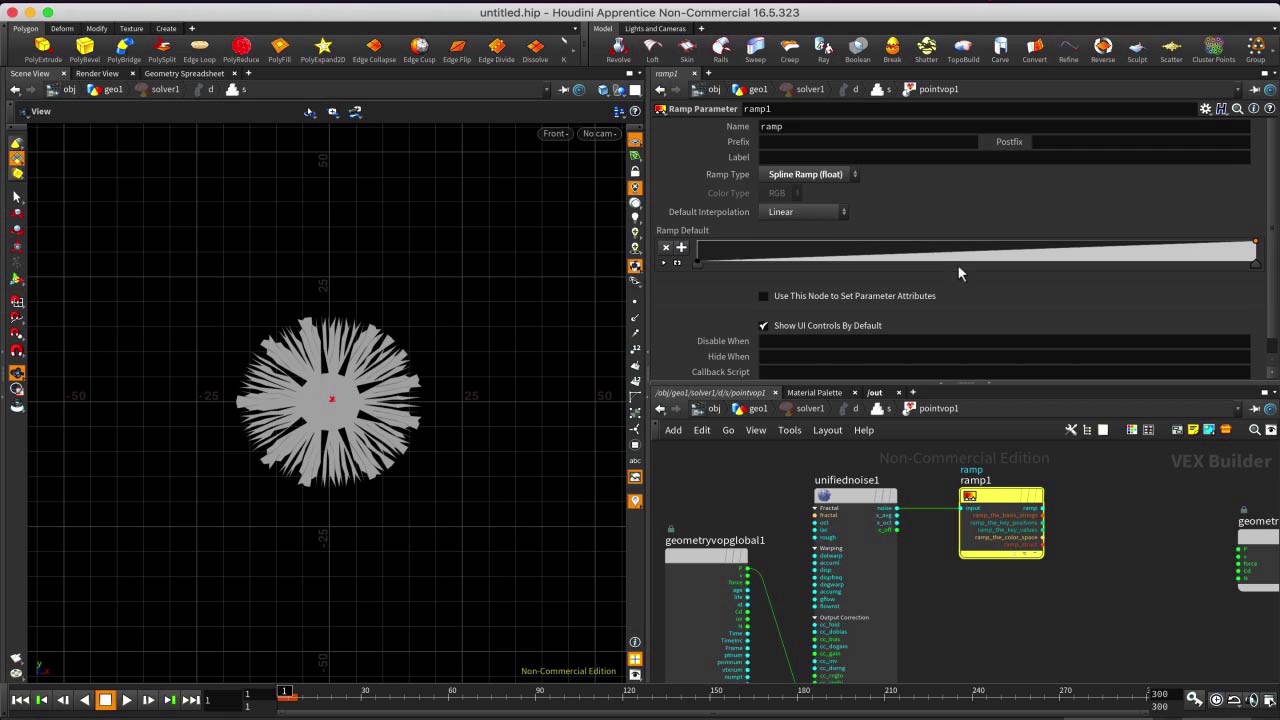
{"action": "left_click", "coordinate": [808, 171]}
{"action": "left_click", "coordinate": [815, 206]}
Add a Bind Export node beside the Ramp Parameter and connect the ramp output to its input.
{"action": "key", "text": "Tab"}
{"action": "type", "text": "bin"}
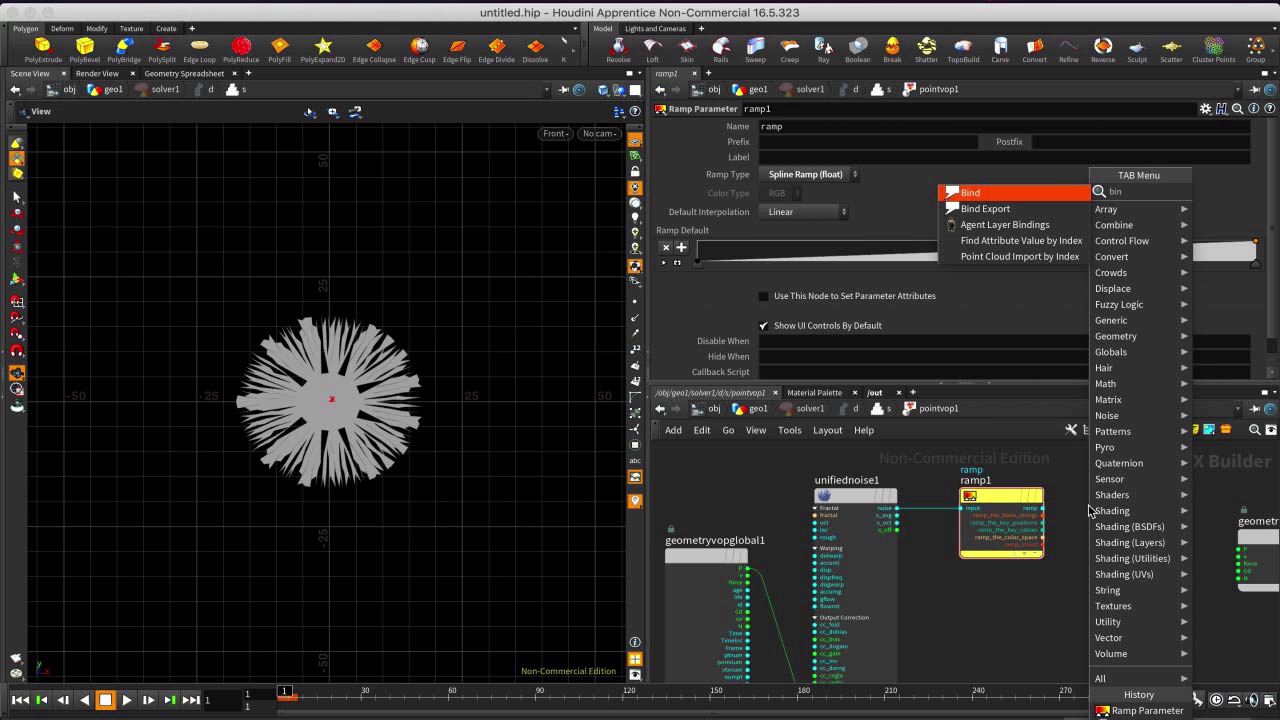
{"action": "type", "text": "d ex"}
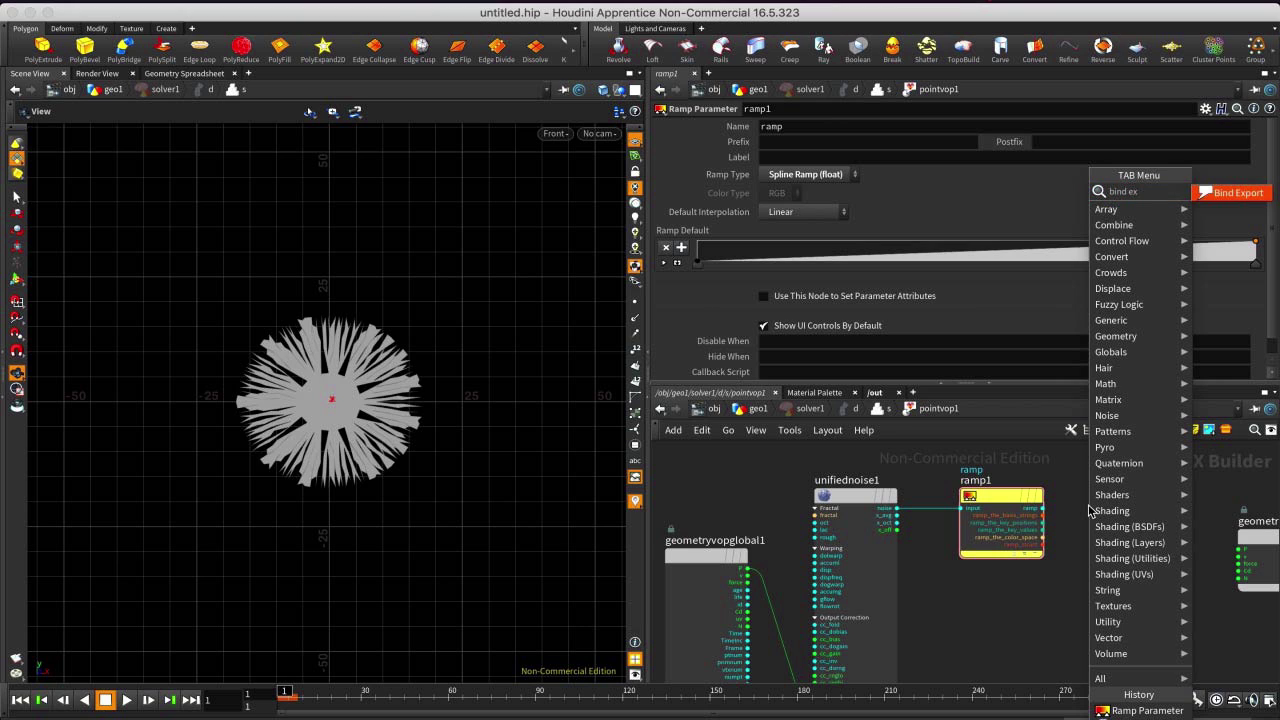
{"action": "key", "text": "Return"}
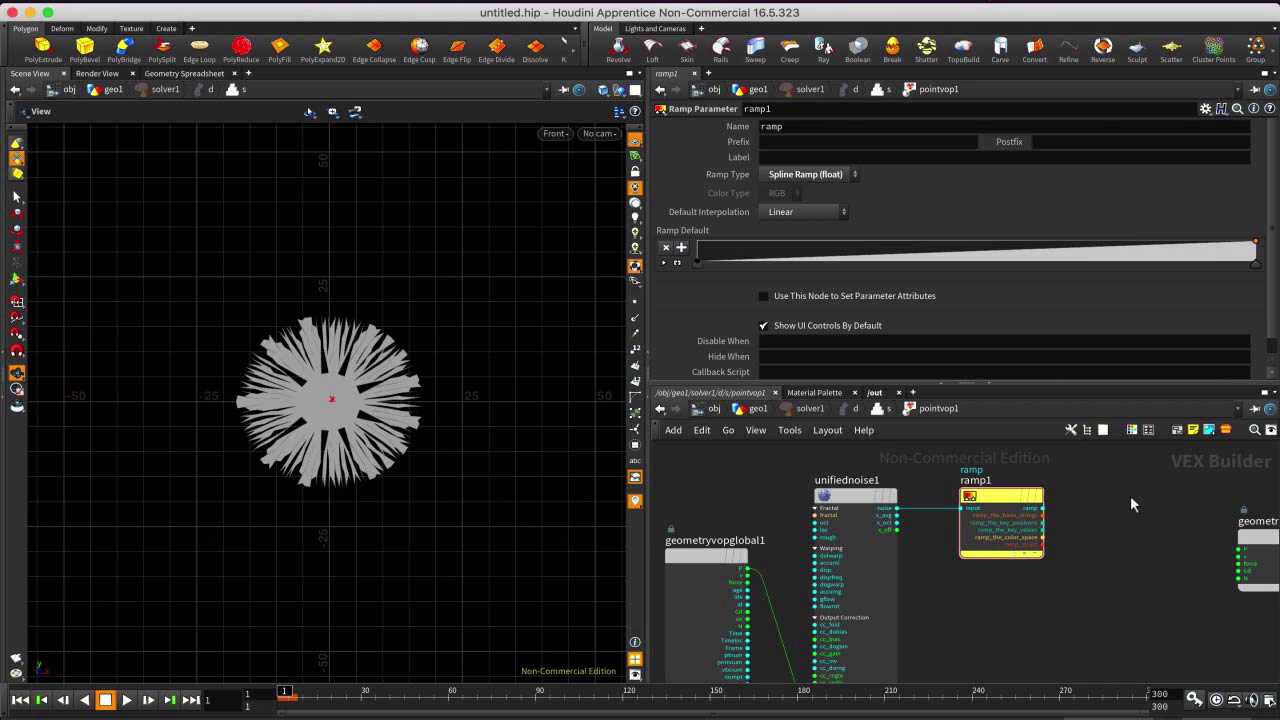
{"action": "left_click", "coordinate": [1075, 576]}
{"action": "scroll", "coordinate": [1088, 545], "scroll_direction": "up", "scroll_amount": 2}
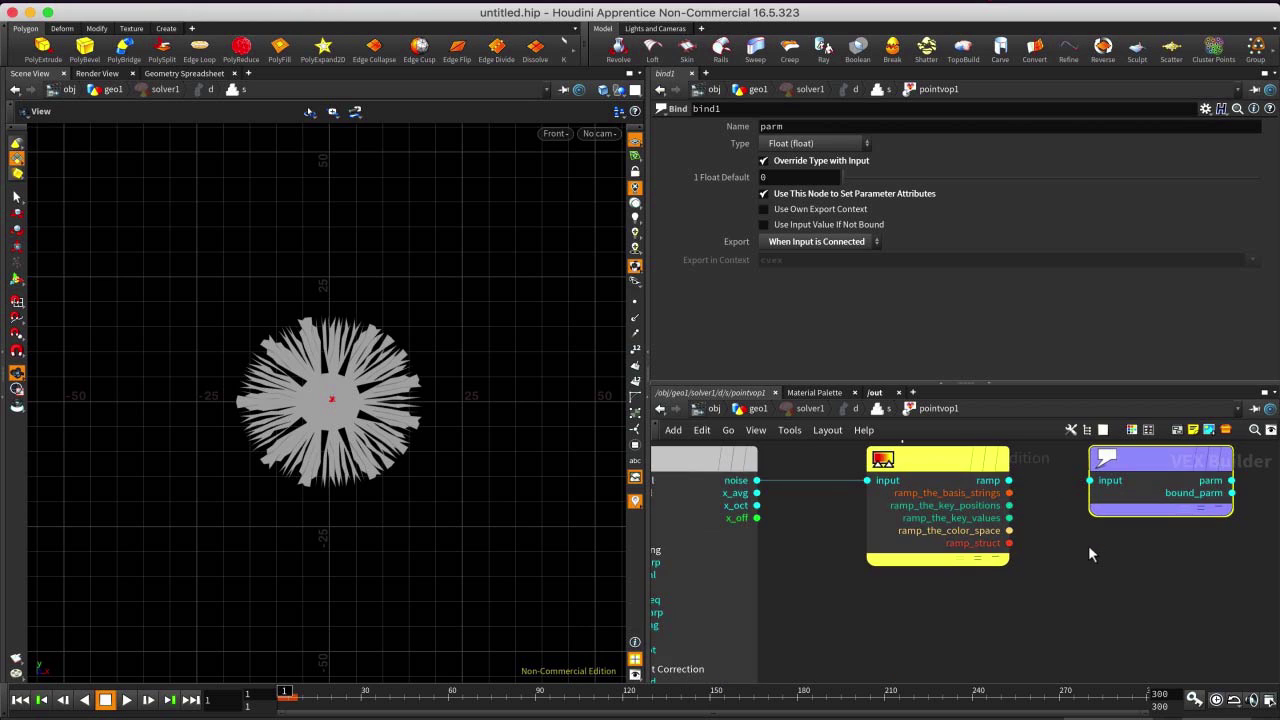
{"action": "left_click_drag", "start_coordinate": [977, 500], "coordinate": [1058, 501]}
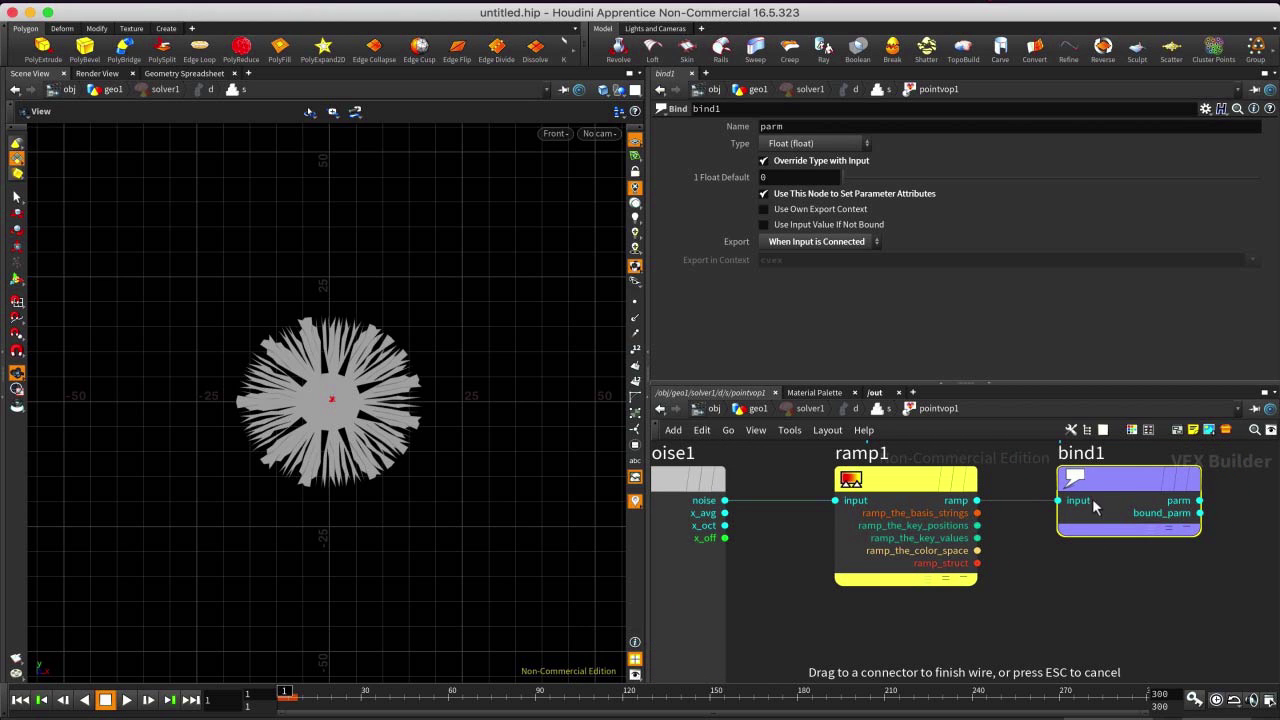
Name the Bind Export node's attribute pscale.
{"action": "left_click", "coordinate": [791, 126]}
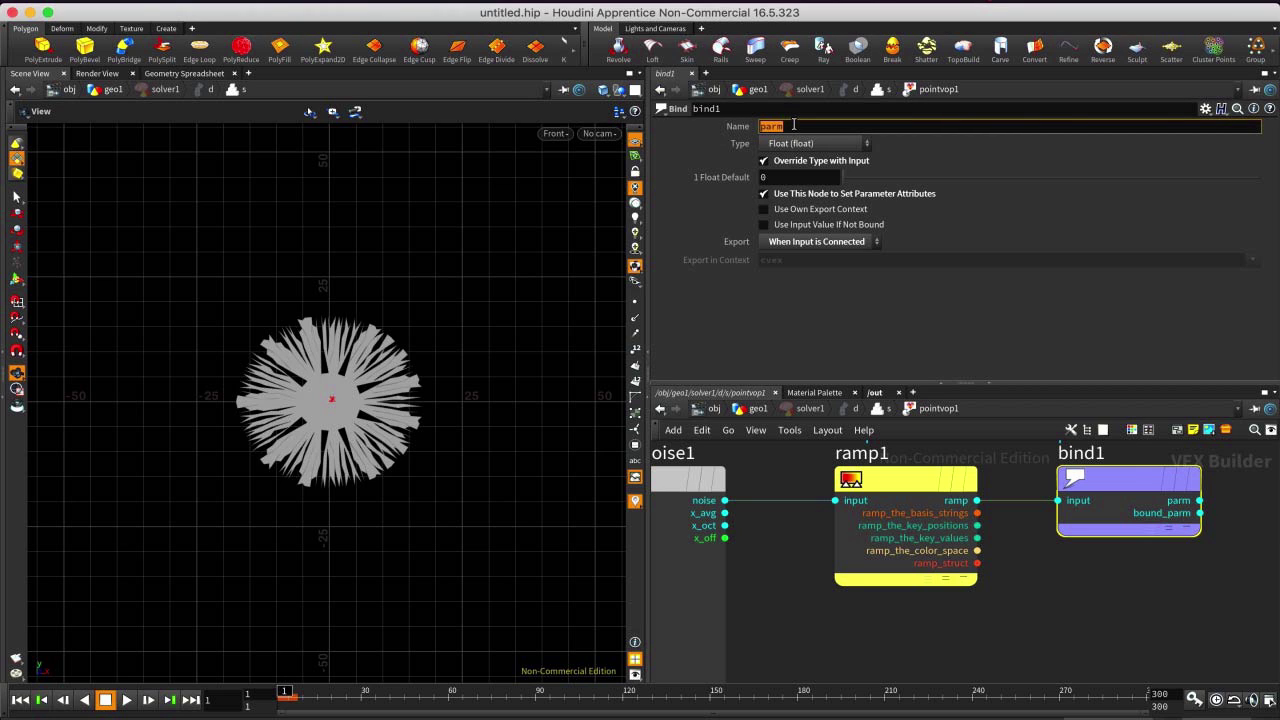
{"action": "type", "text": "p"}
{"action": "key", "text": "Return"}
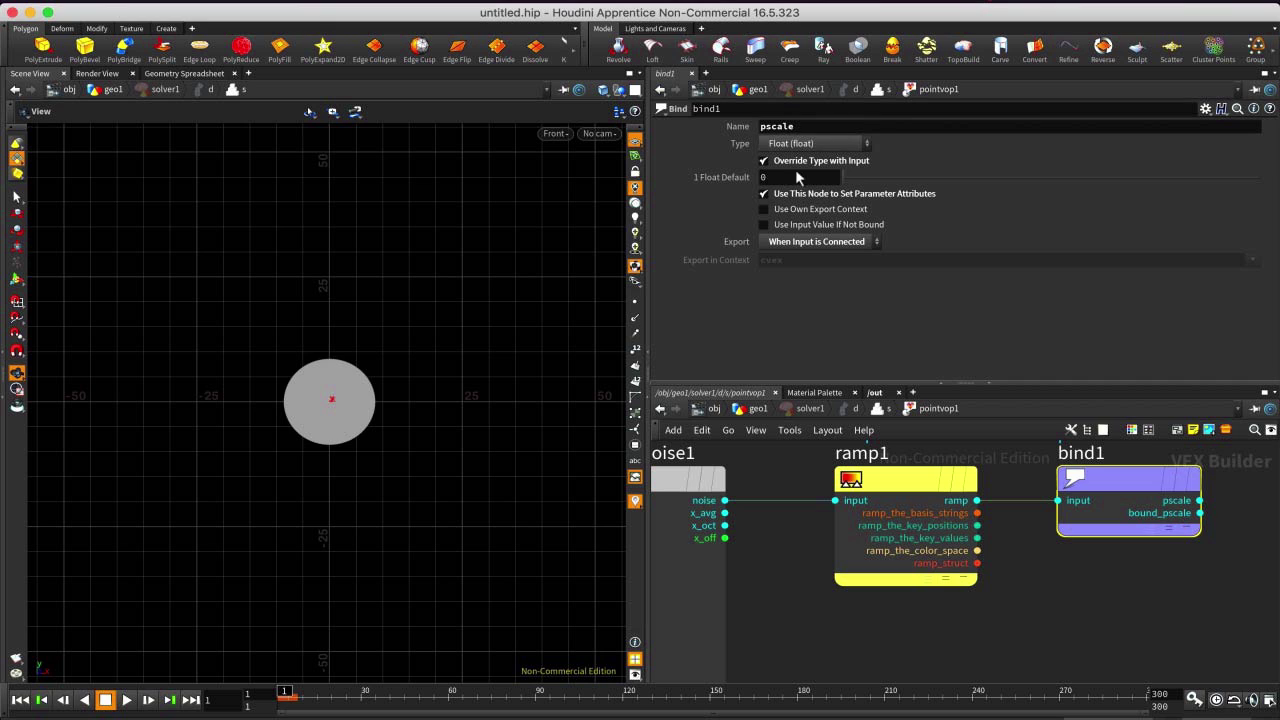
{"action": "scroll", "coordinate": [806, 455], "scroll_direction": "down", "scroll_amount": 2}
{"action": "scroll", "coordinate": [968, 545], "scroll_direction": "down", "scroll_amount": 3}
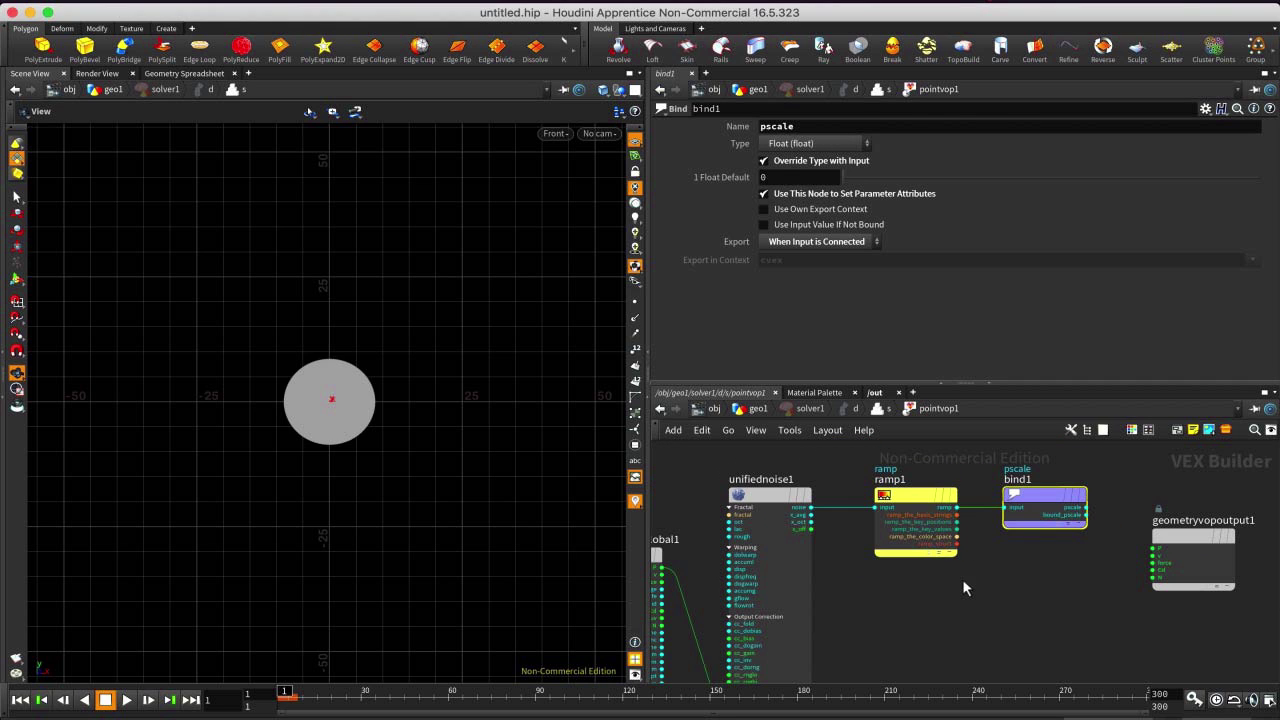
{"action": "middle_click_drag", "start_coordinate": [1027, 607], "coordinate": [1000, 606]}
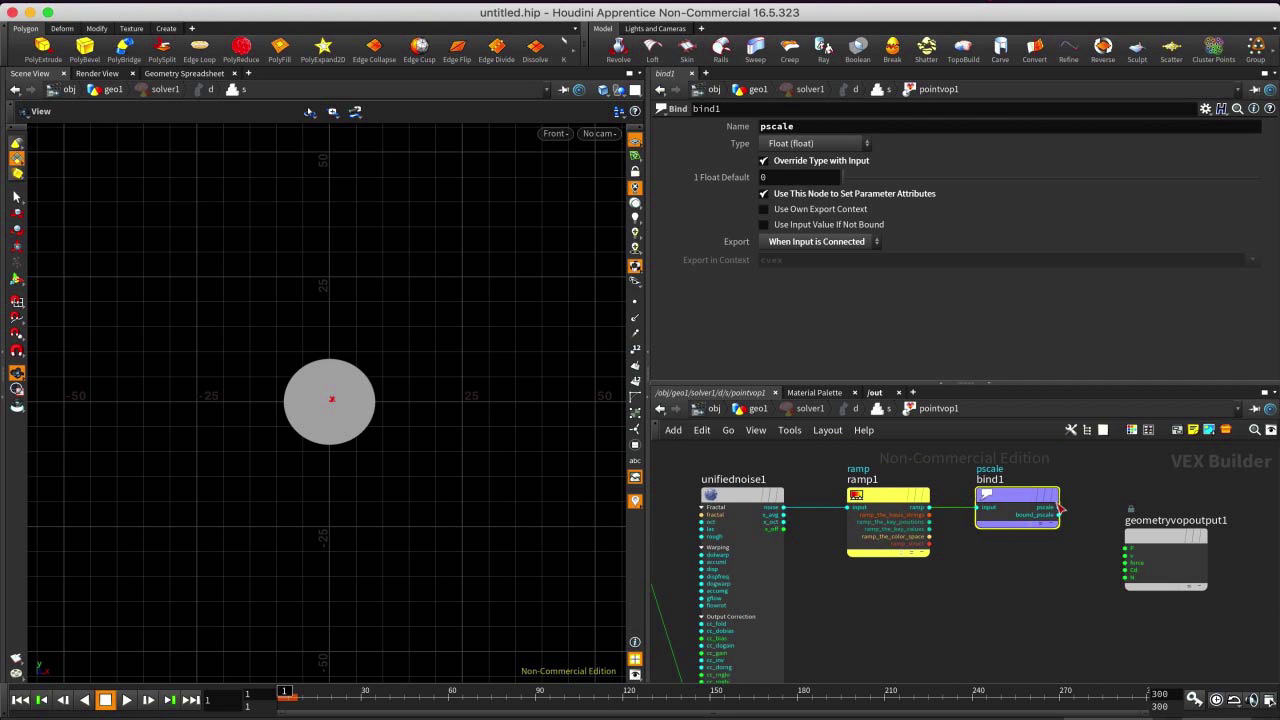
{"action": "key", "text": "h"}
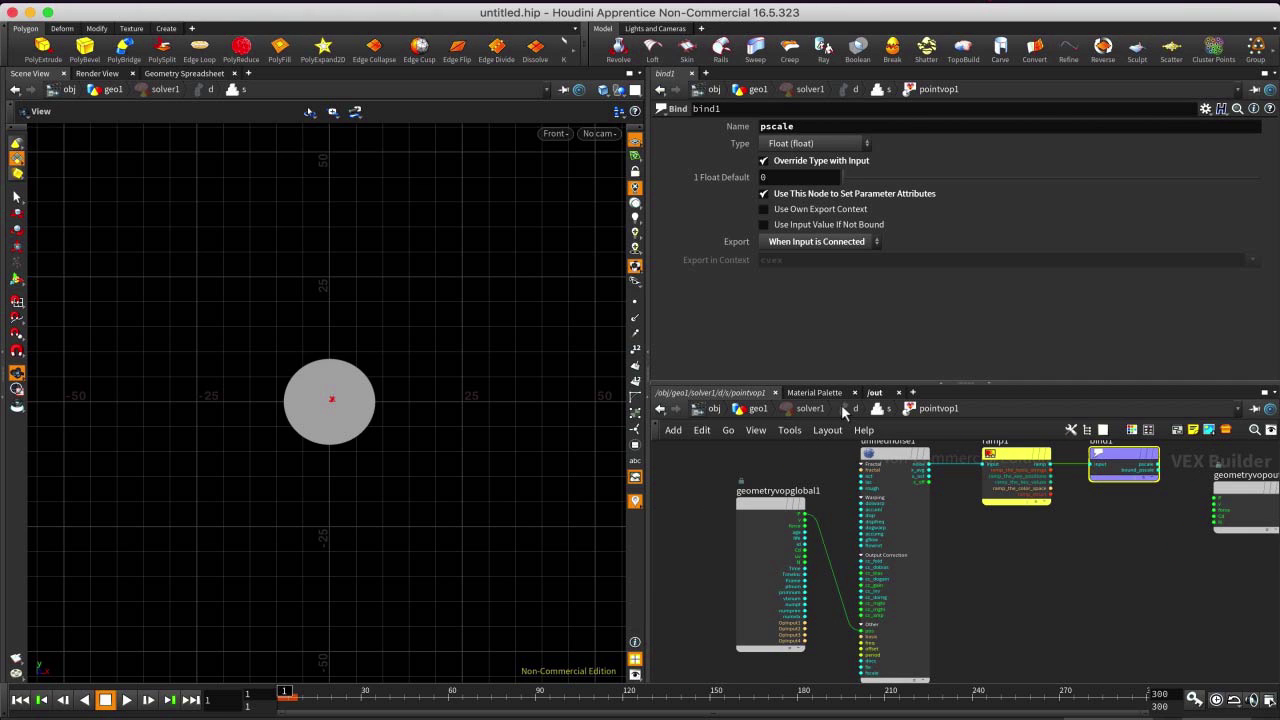
Return to the solver's inner network through geo1 and set the value of the Point VOP ramp's end point to 1.
{"action": "left_click", "coordinate": [751, 410]}
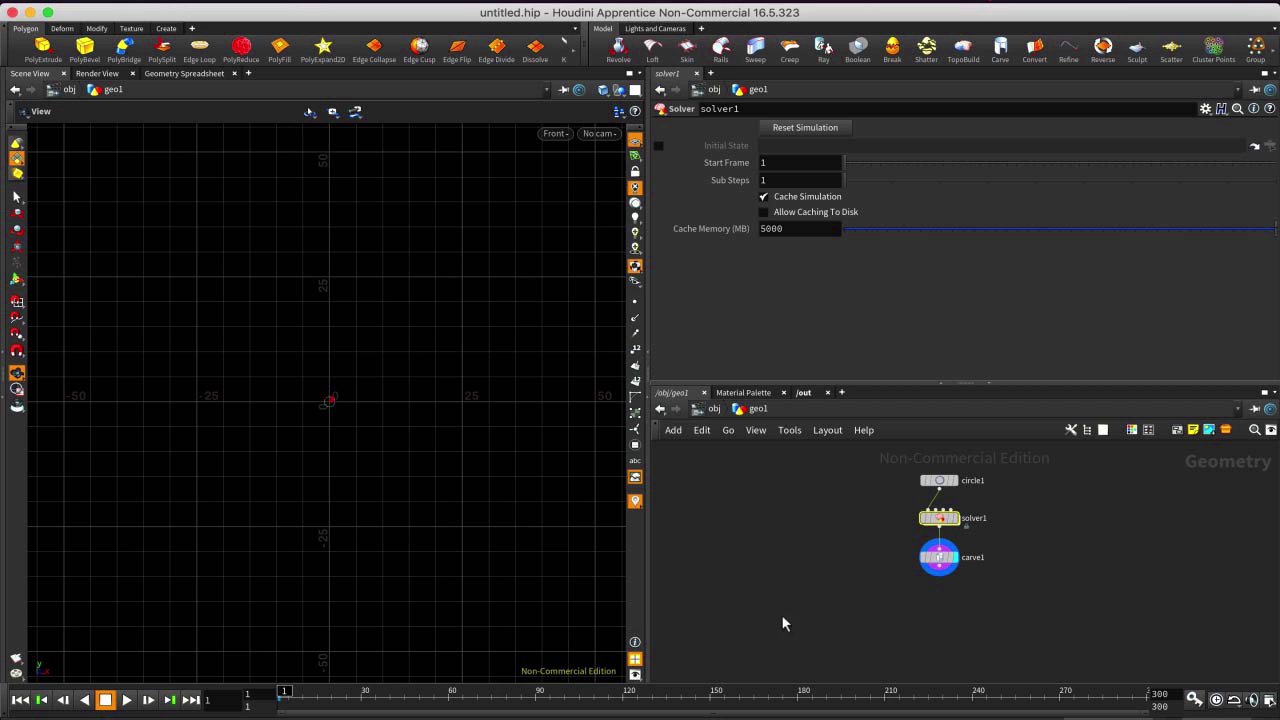
{"action": "double_click", "coordinate": [942, 520]}
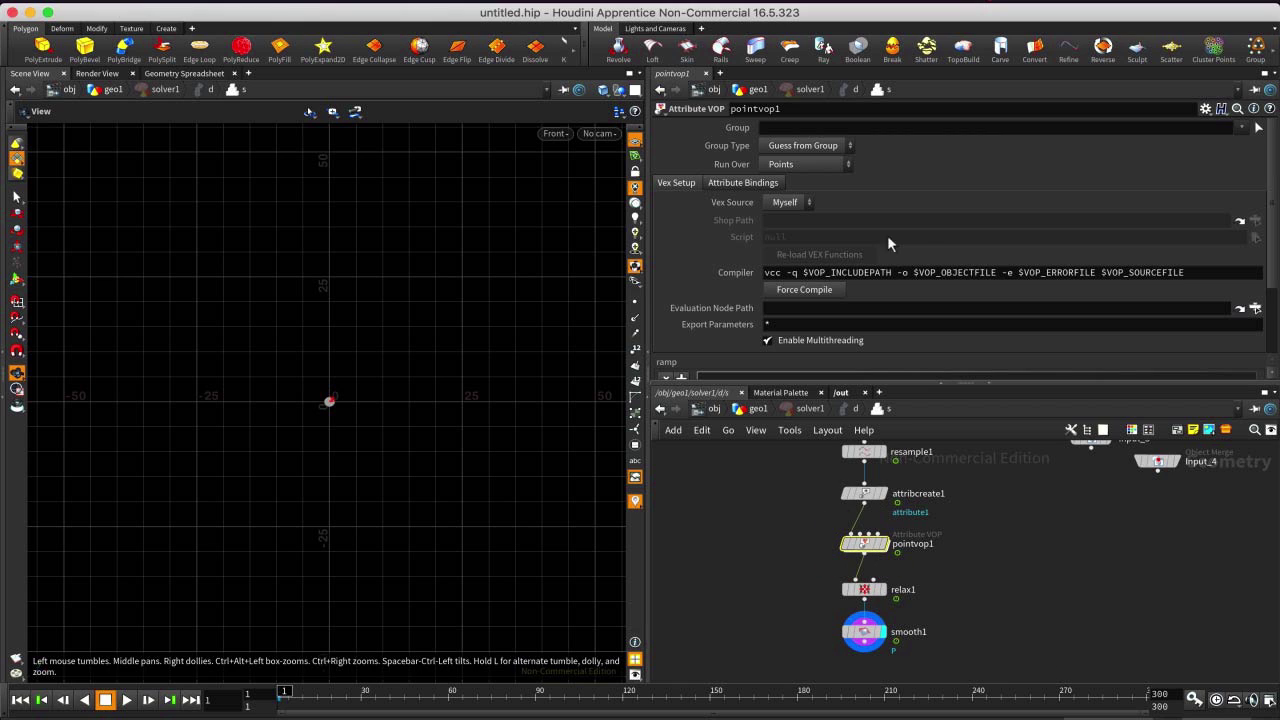
{"action": "scroll", "coordinate": [846, 244], "scroll_direction": "down", "scroll_amount": 5}
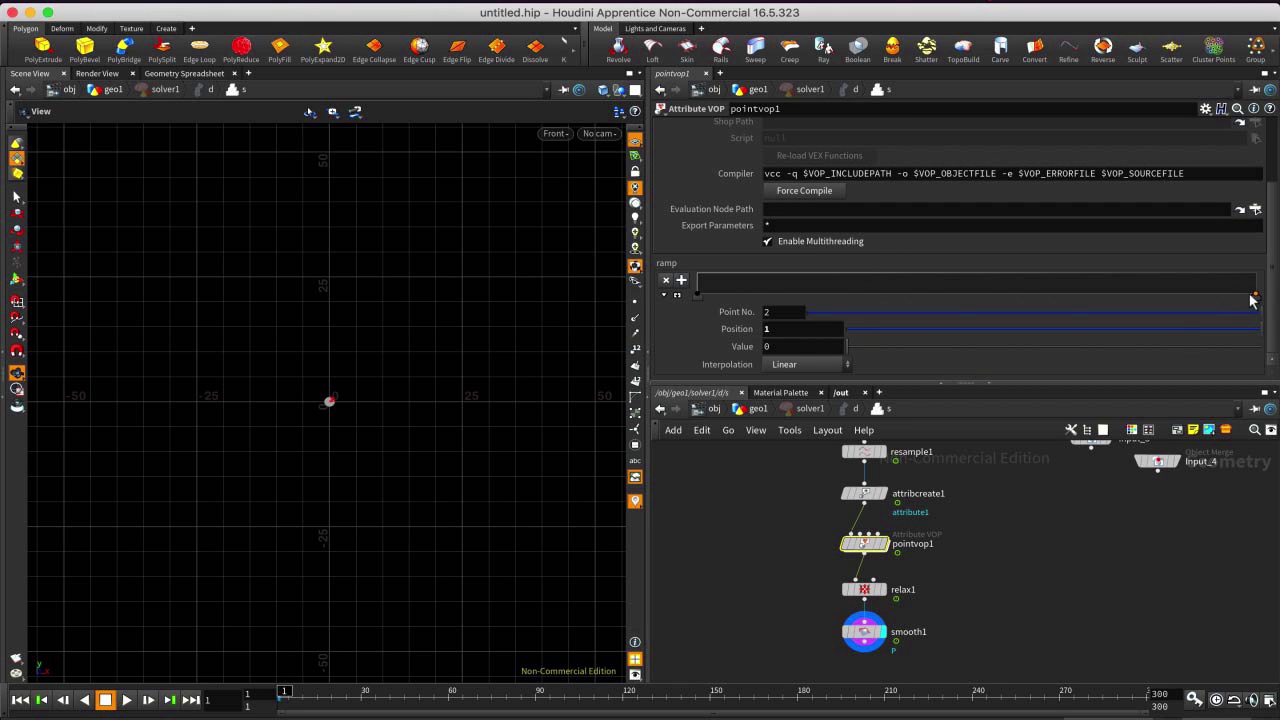
{"action": "left_click_drag", "start_coordinate": [1008, 387], "coordinate": [940, 349]}
{"action": "left_click", "coordinate": [700, 258]}
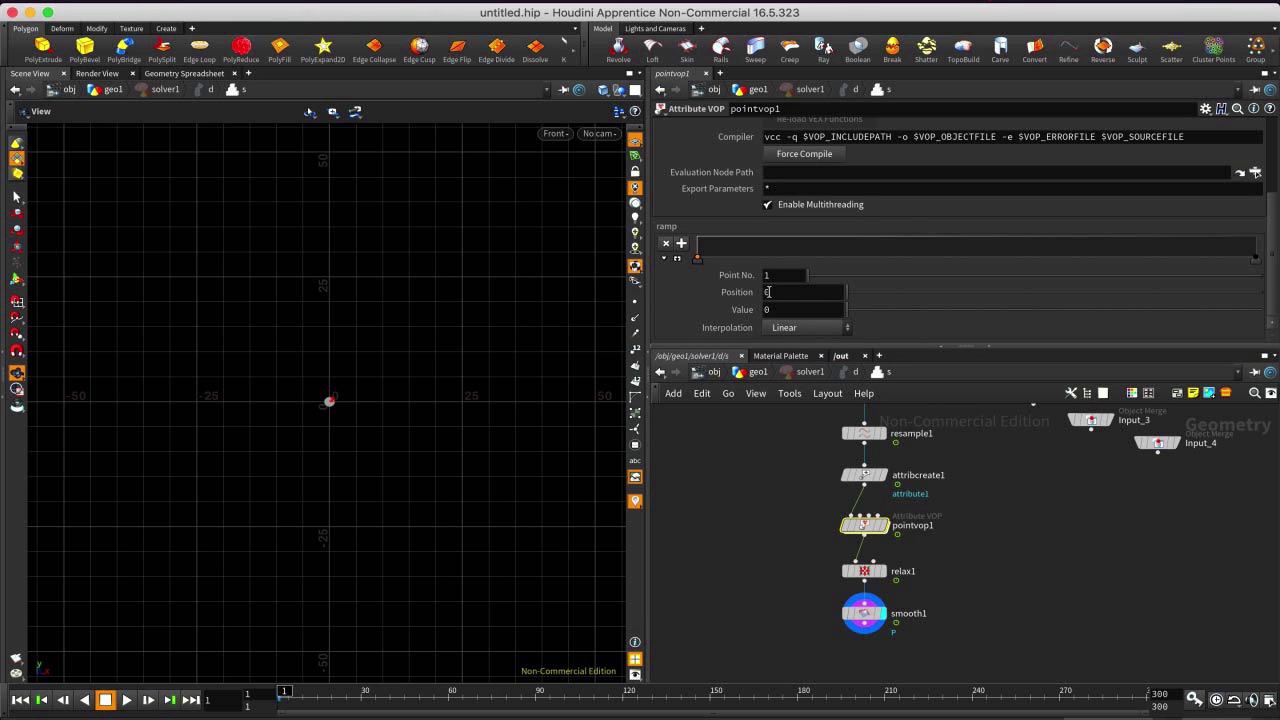
{"action": "left_click", "coordinate": [1257, 259]}
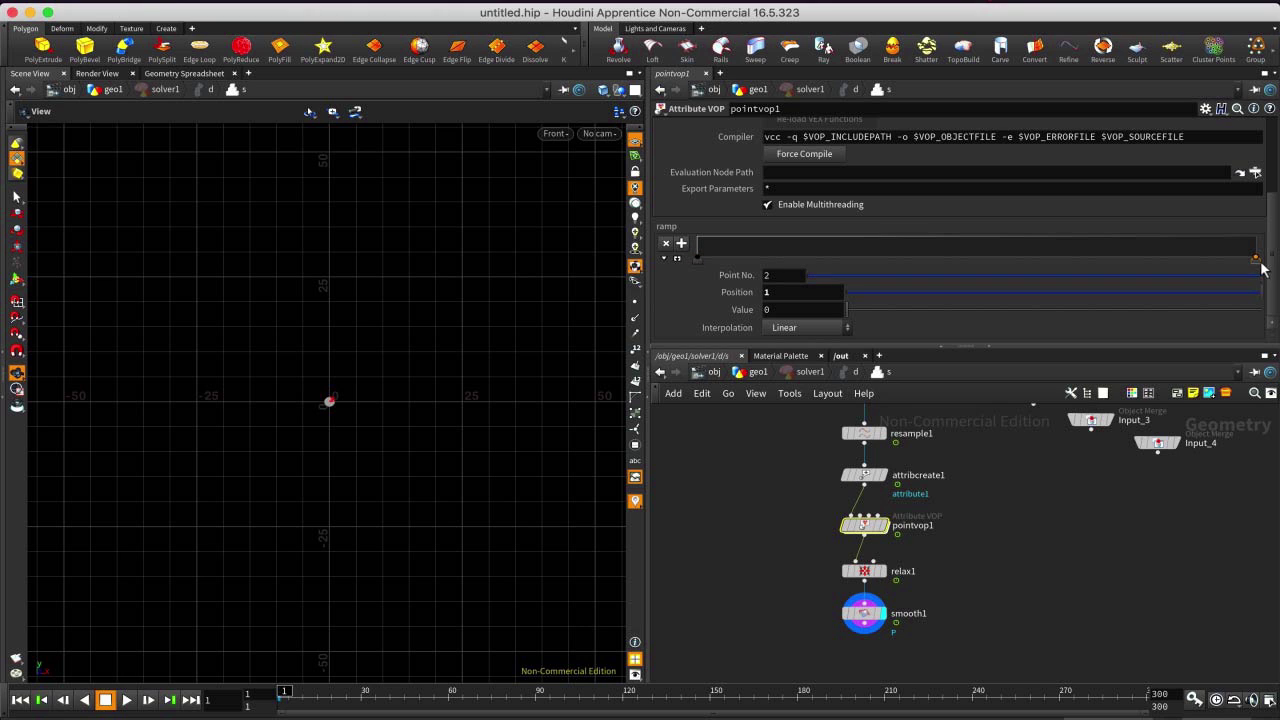
{"action": "left_click", "coordinate": [779, 310]}
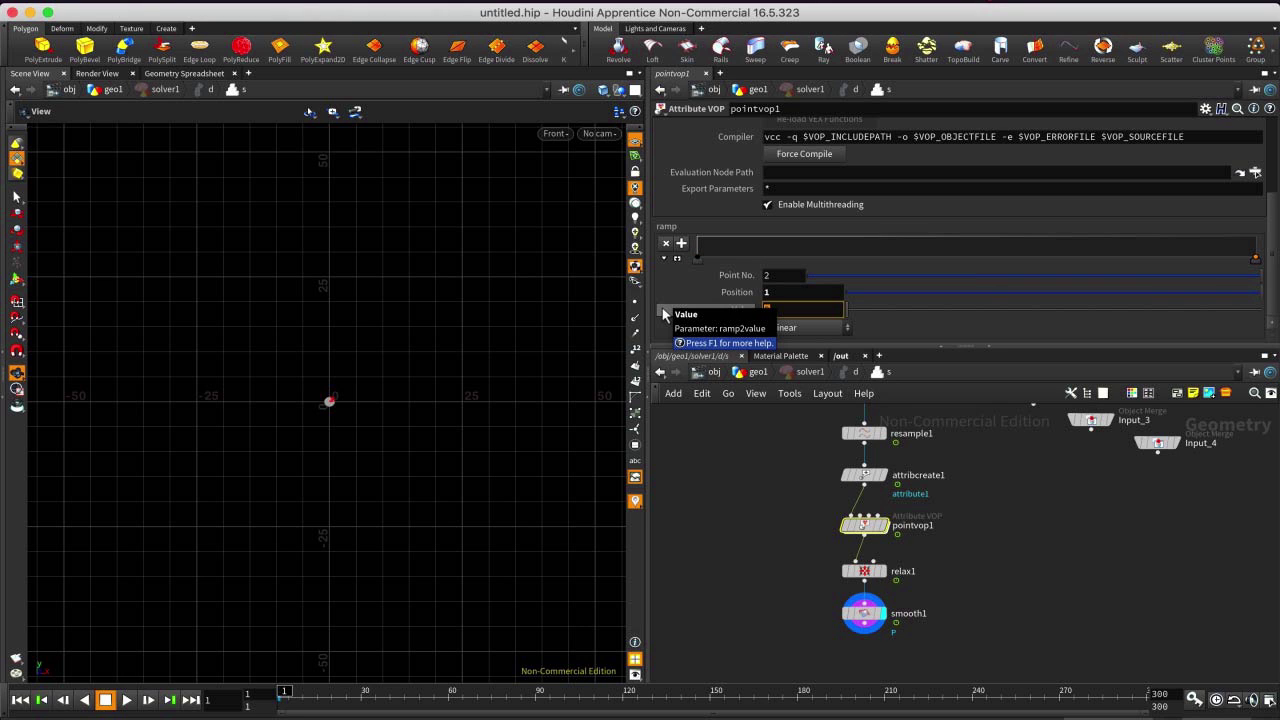
{"action": "type", "text": "1"}
{"action": "key", "text": "Return"}
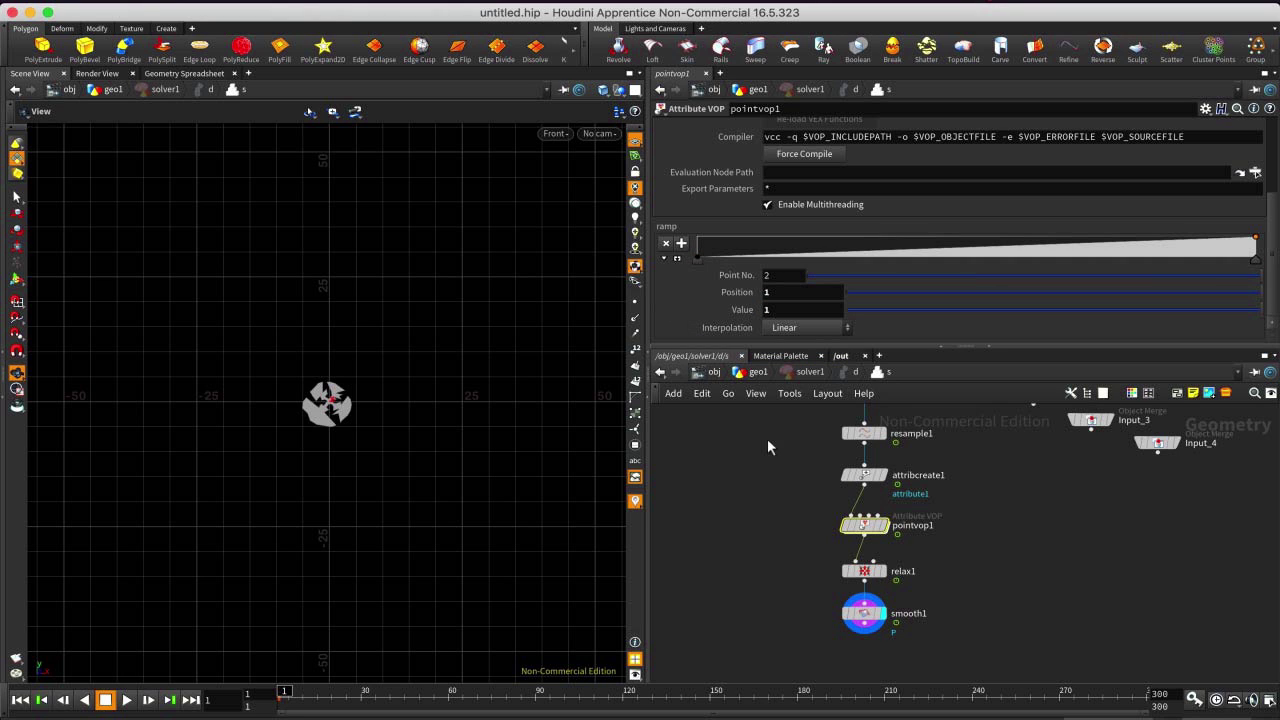
Go up to the geo1 network, play the carved growth simulation briefly and stop it after a few frames.
{"action": "scroll", "coordinate": [340, 408], "scroll_direction": "up", "scroll_amount": 2}
{"action": "scroll", "coordinate": [340, 408], "scroll_direction": "down", "scroll_amount": 2}
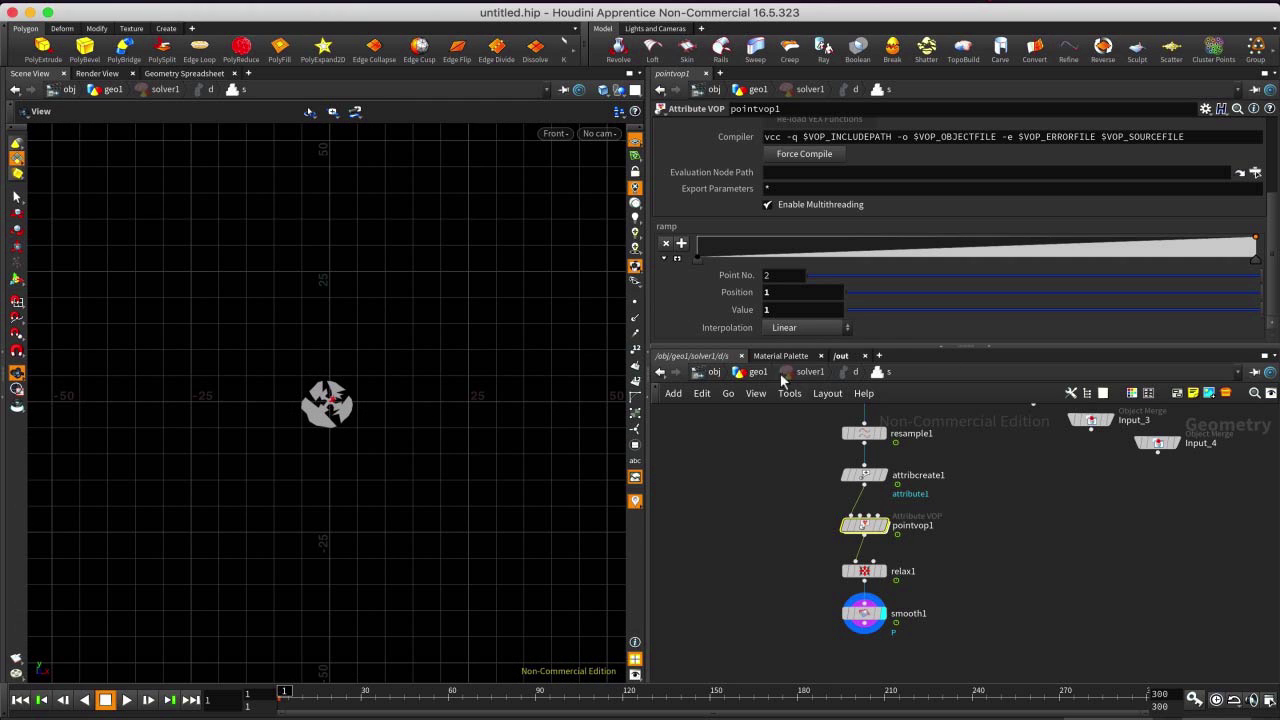
{"action": "left_click", "coordinate": [760, 372]}
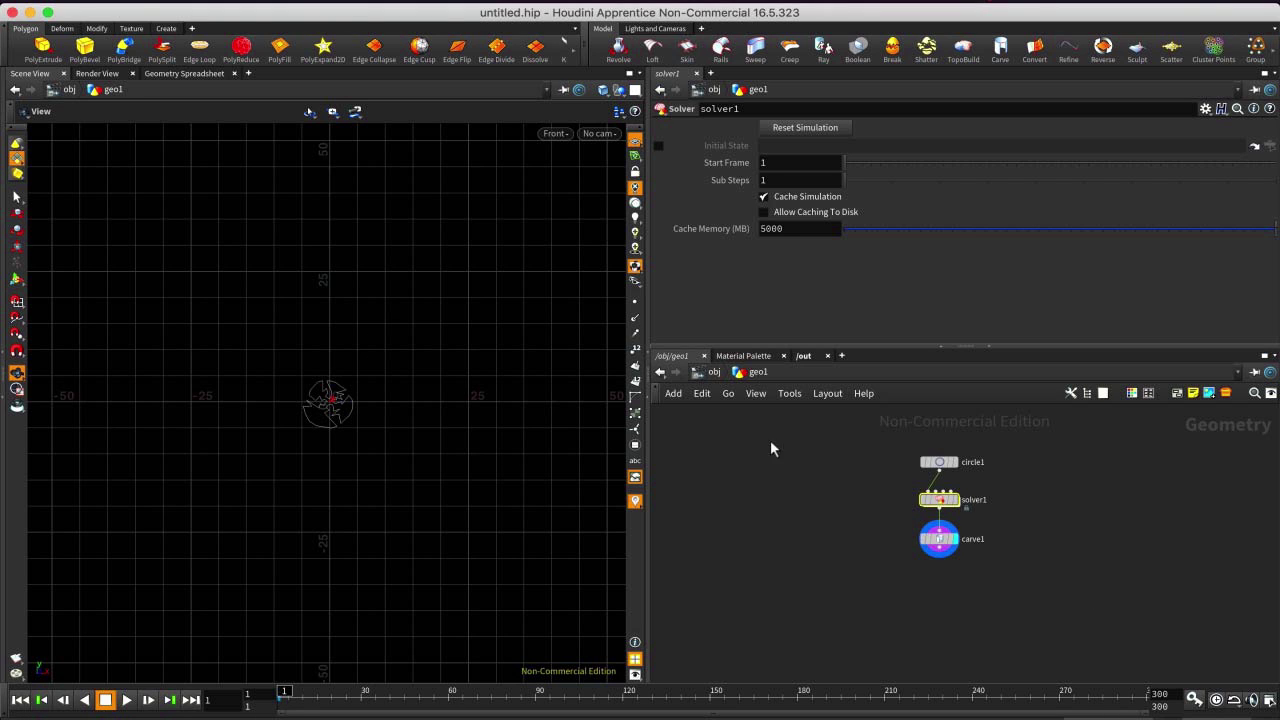
{"action": "left_click", "coordinate": [935, 542]}
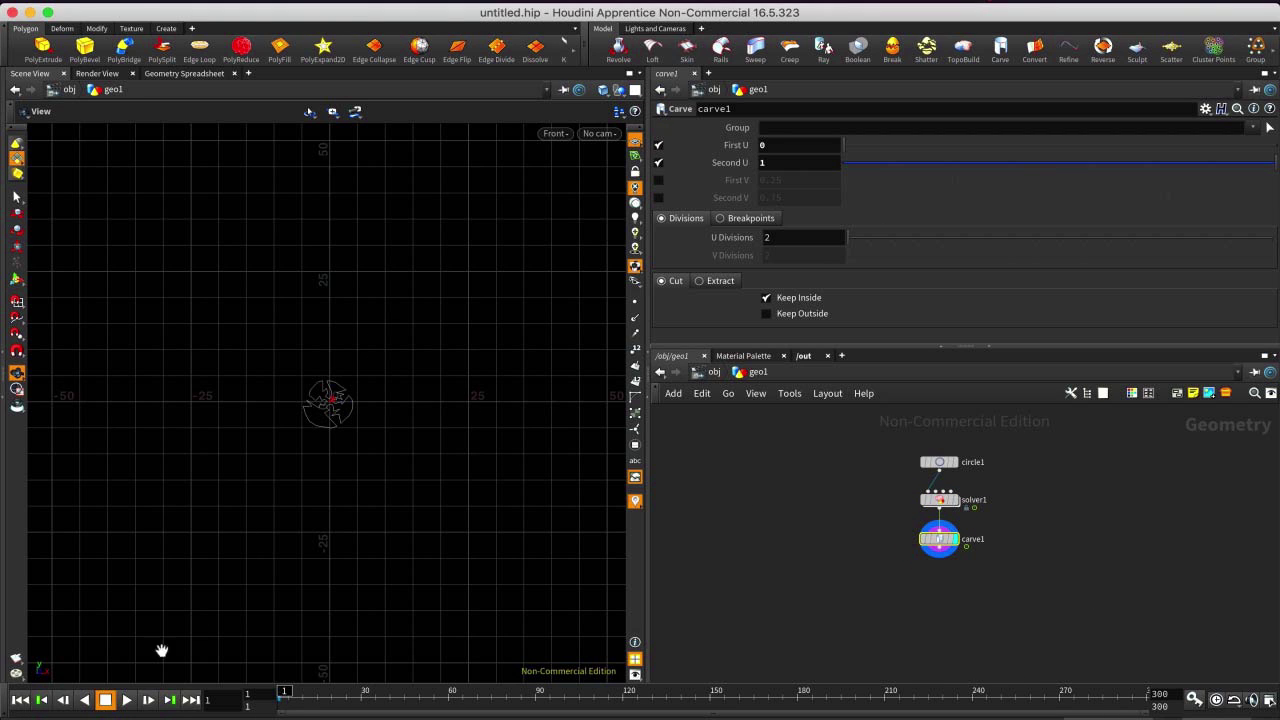
{"action": "left_click", "coordinate": [126, 700]}
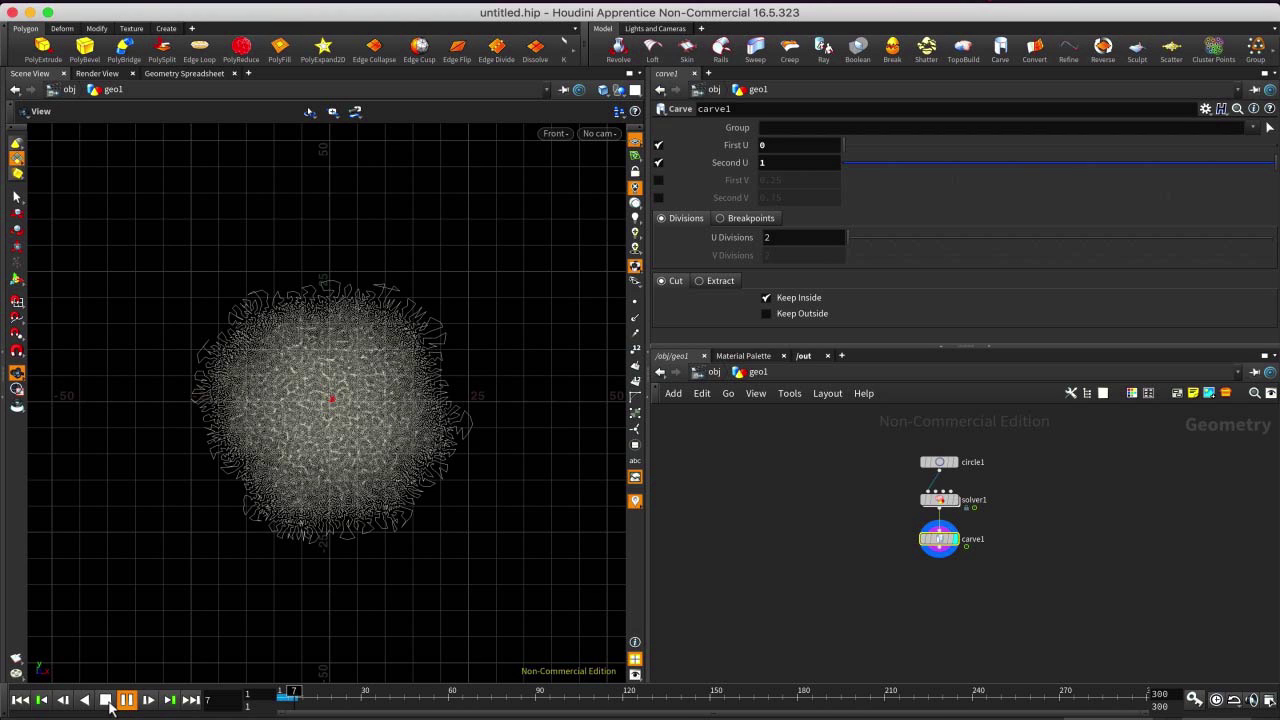
{"action": "left_click", "coordinate": [106, 701]}
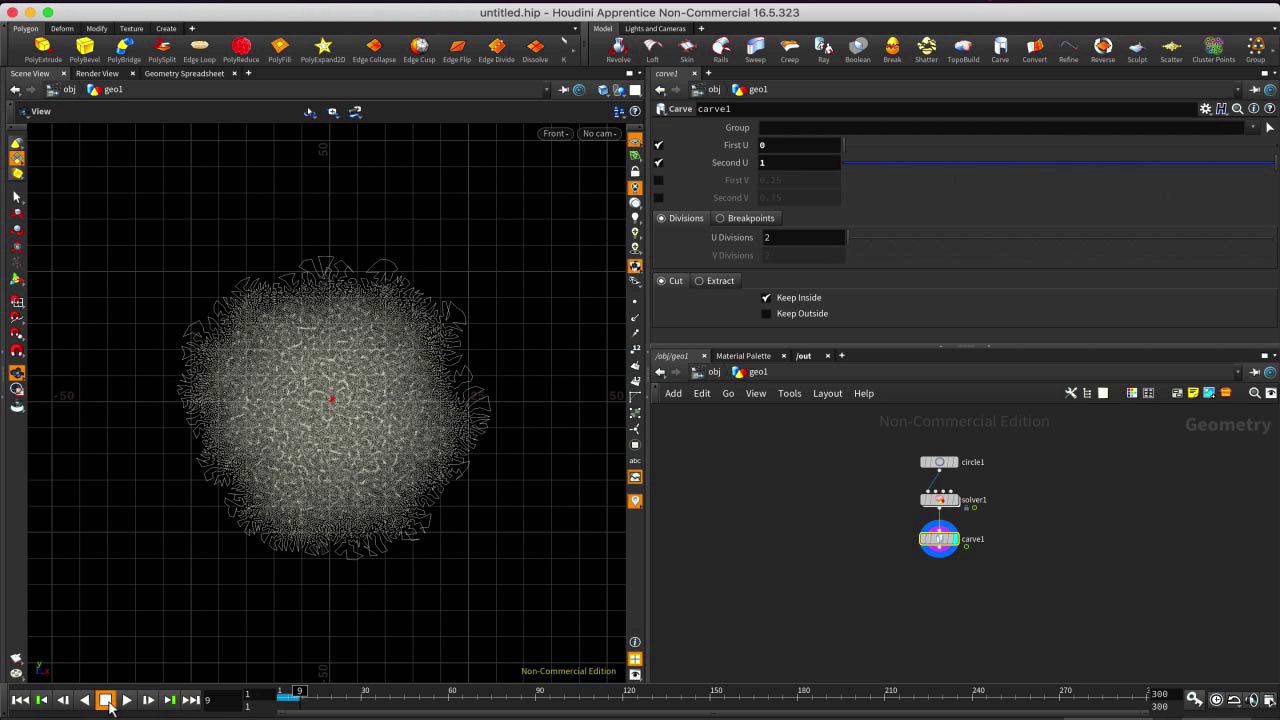
Select the solver, play the growth simulation again and stop it at about frame 157.
{"action": "left_click", "coordinate": [940, 503]}
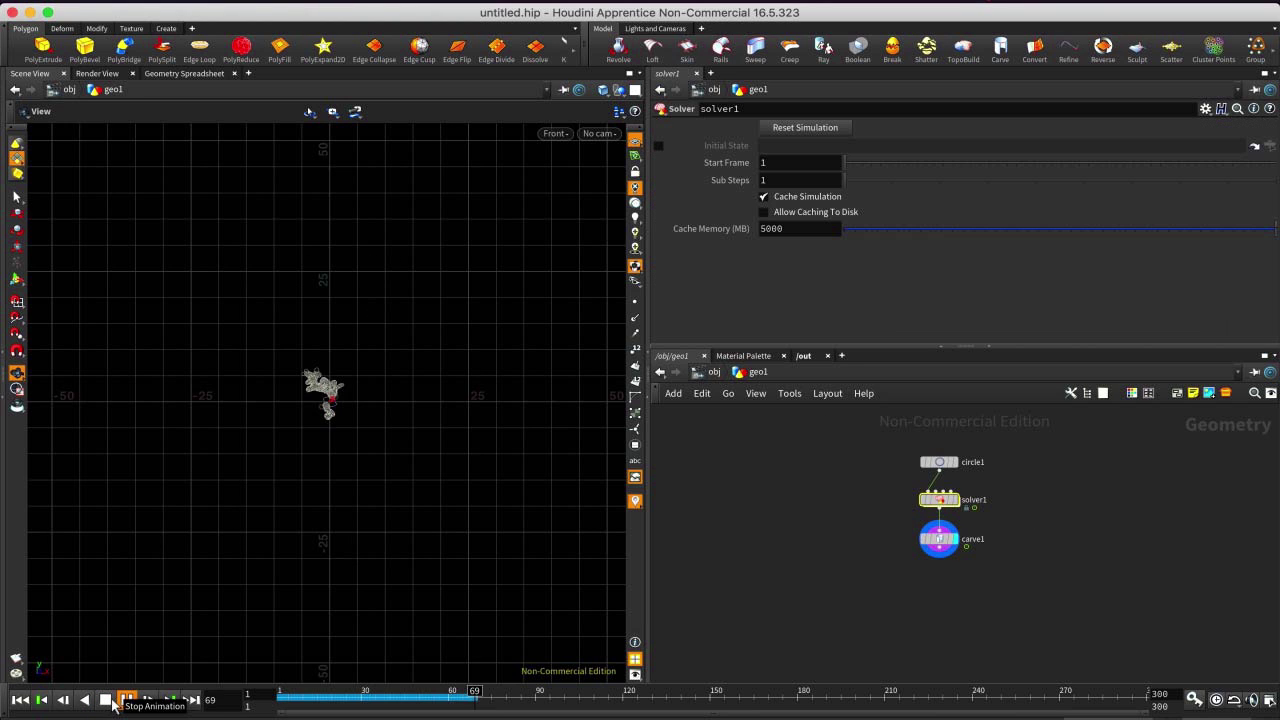
{"action": "key", "text": "Up"}
{"action": "scroll", "coordinate": [345, 445], "scroll_direction": "up", "scroll_amount": 5}
{"action": "scroll", "coordinate": [352, 462], "scroll_direction": "up", "scroll_amount": 2}
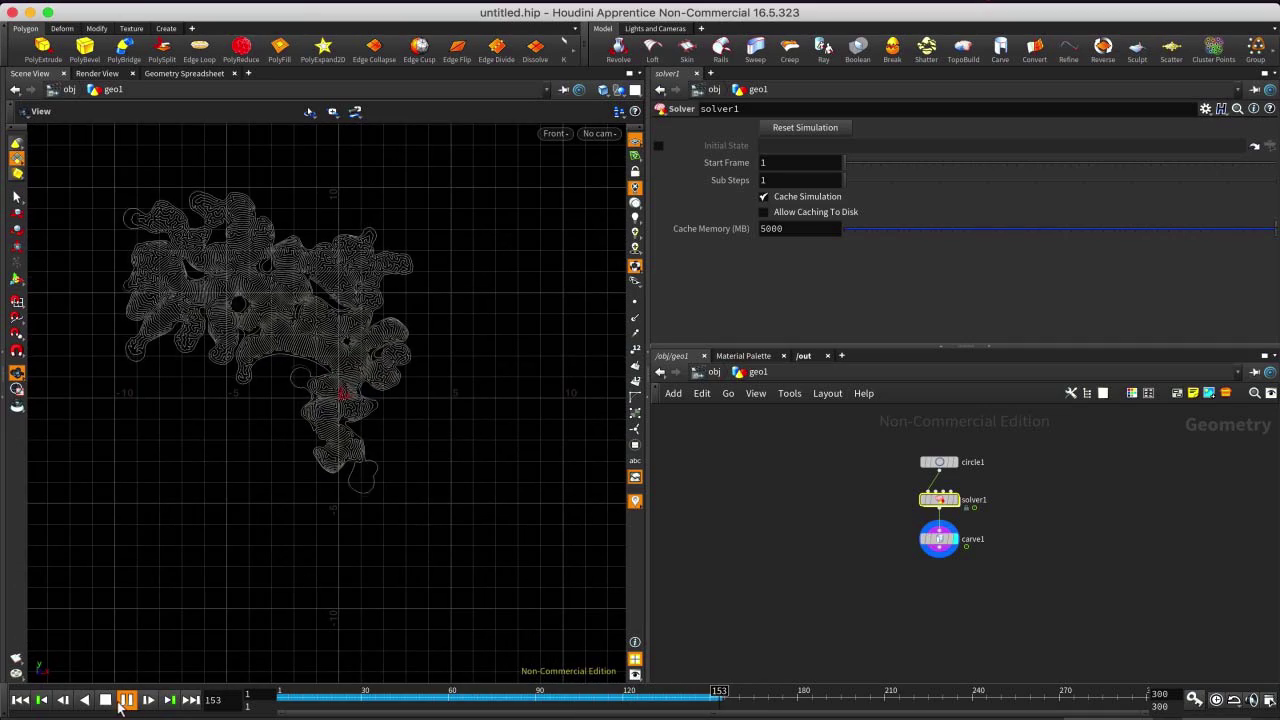
{"action": "left_click", "coordinate": [125, 700]}
Examine the grown curve pattern up close and as a whole in the viewport.
{"action": "scroll", "coordinate": [391, 314], "scroll_direction": "up", "scroll_amount": 10}
{"action": "scroll", "coordinate": [425, 370], "scroll_direction": "down", "scroll_amount": 10}
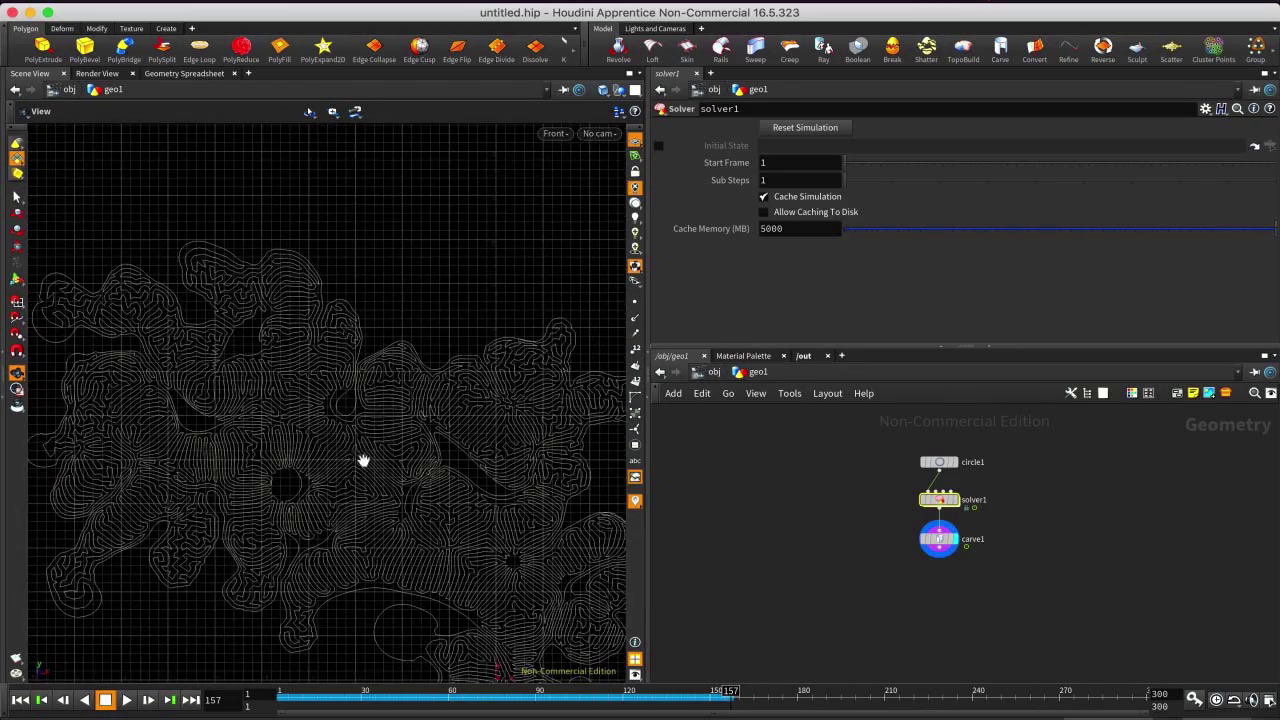
{"action": "scroll", "coordinate": [466, 443], "scroll_direction": "down", "scroll_amount": 3}
{"action": "scroll", "coordinate": [360, 363], "scroll_direction": "up", "scroll_amount": 3}
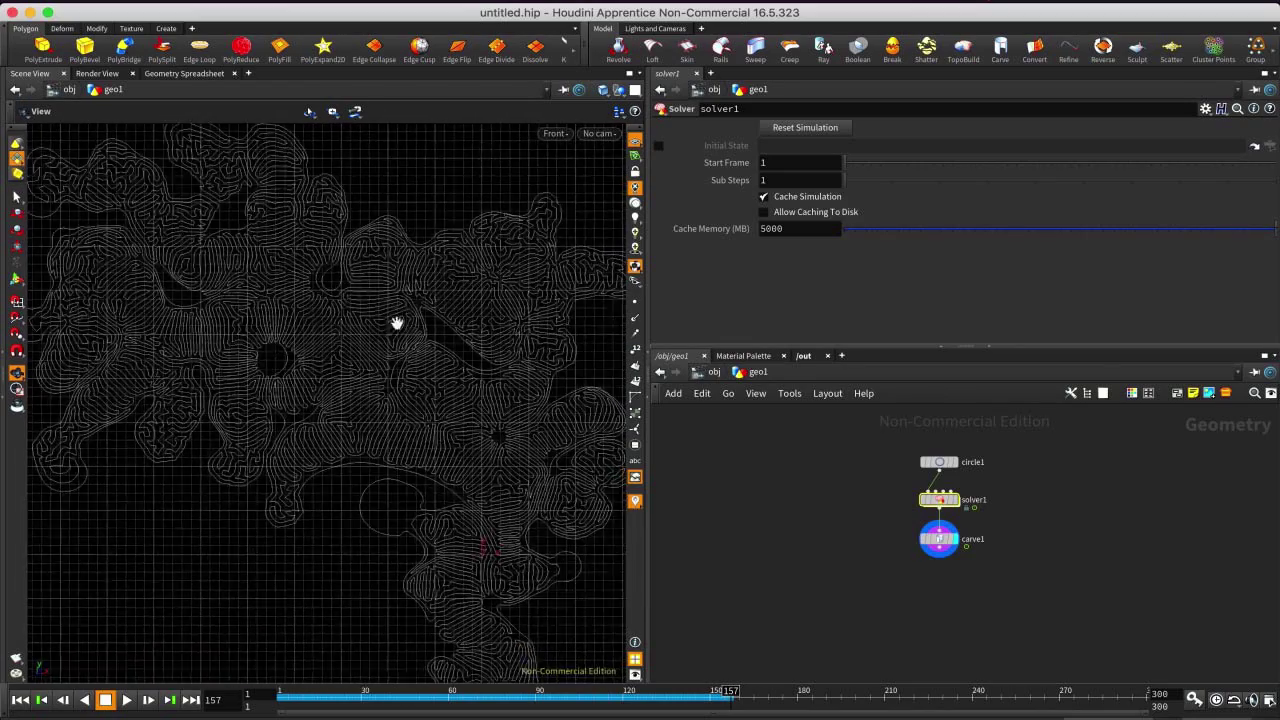
{"action": "scroll", "coordinate": [428, 487], "scroll_direction": "down", "scroll_amount": 5}
{"action": "scroll", "coordinate": [428, 487], "scroll_direction": "up", "scroll_amount": 10}
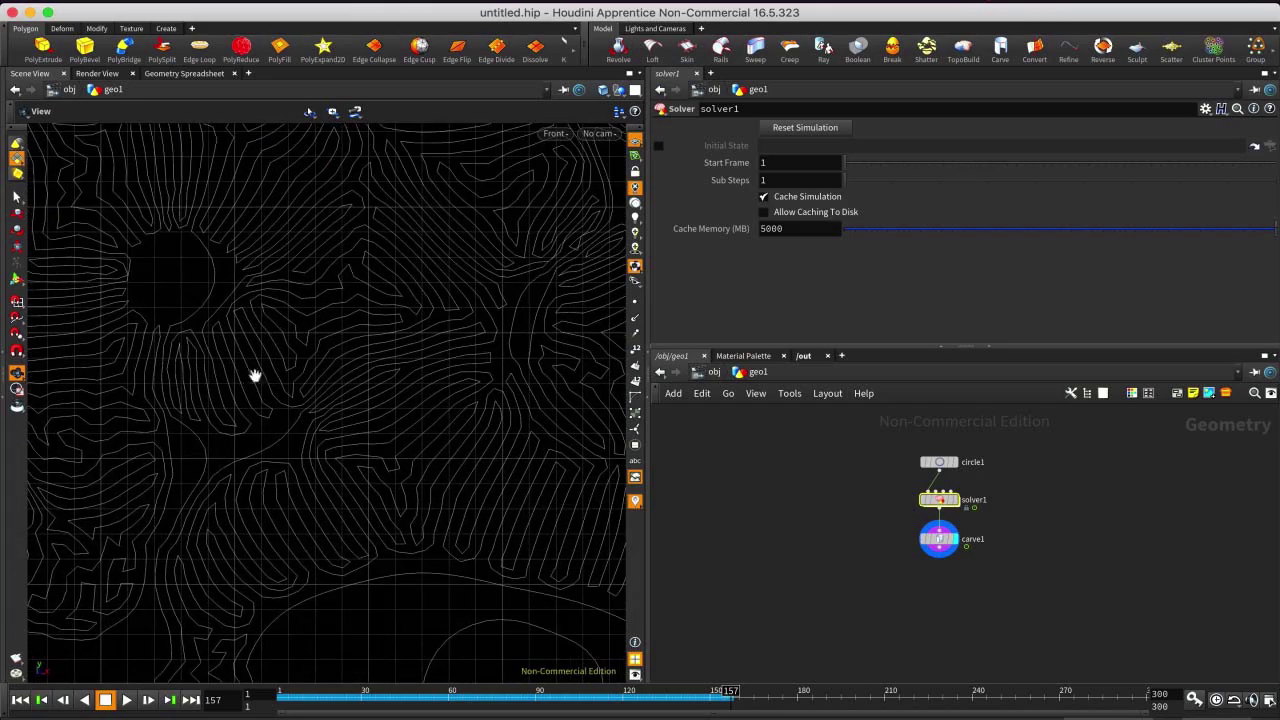
{"action": "scroll", "coordinate": [335, 459], "scroll_direction": "down", "scroll_amount": 8}
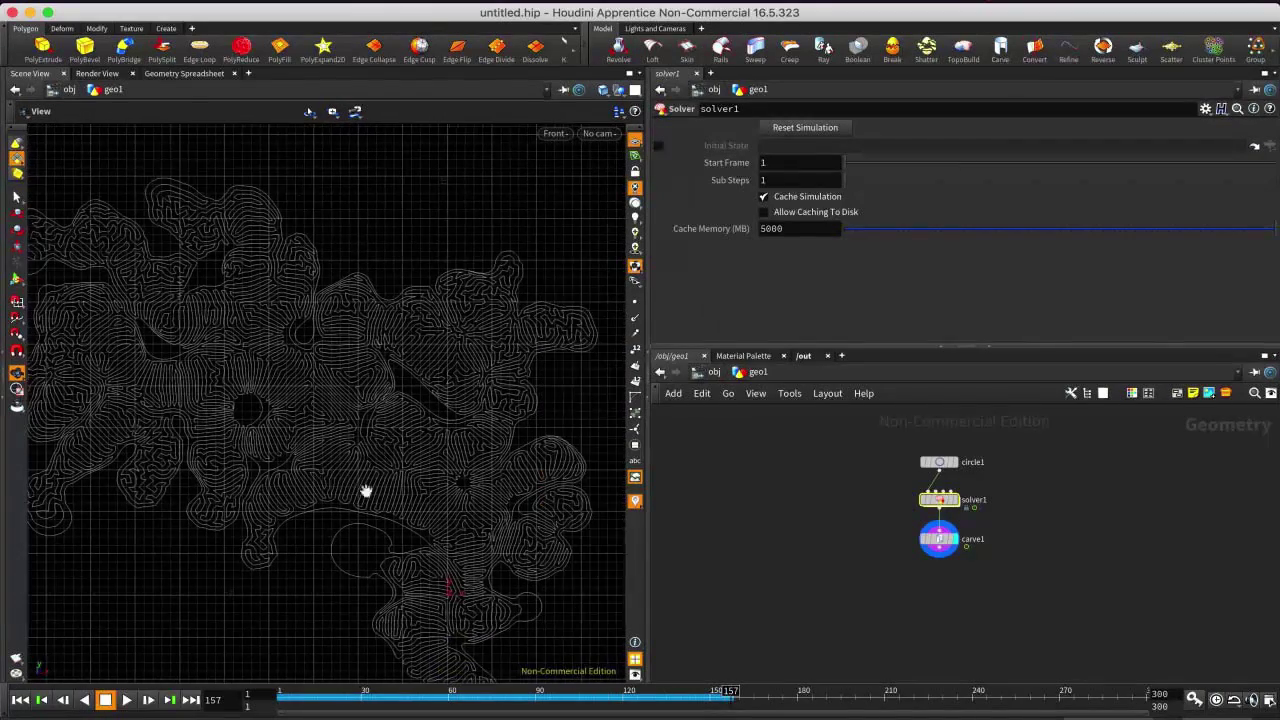
Open the solver's inner network, inspect the filled growth shape and review the Point Relax and Smooth node settings.
{"action": "double_click", "coordinate": [938, 499]}
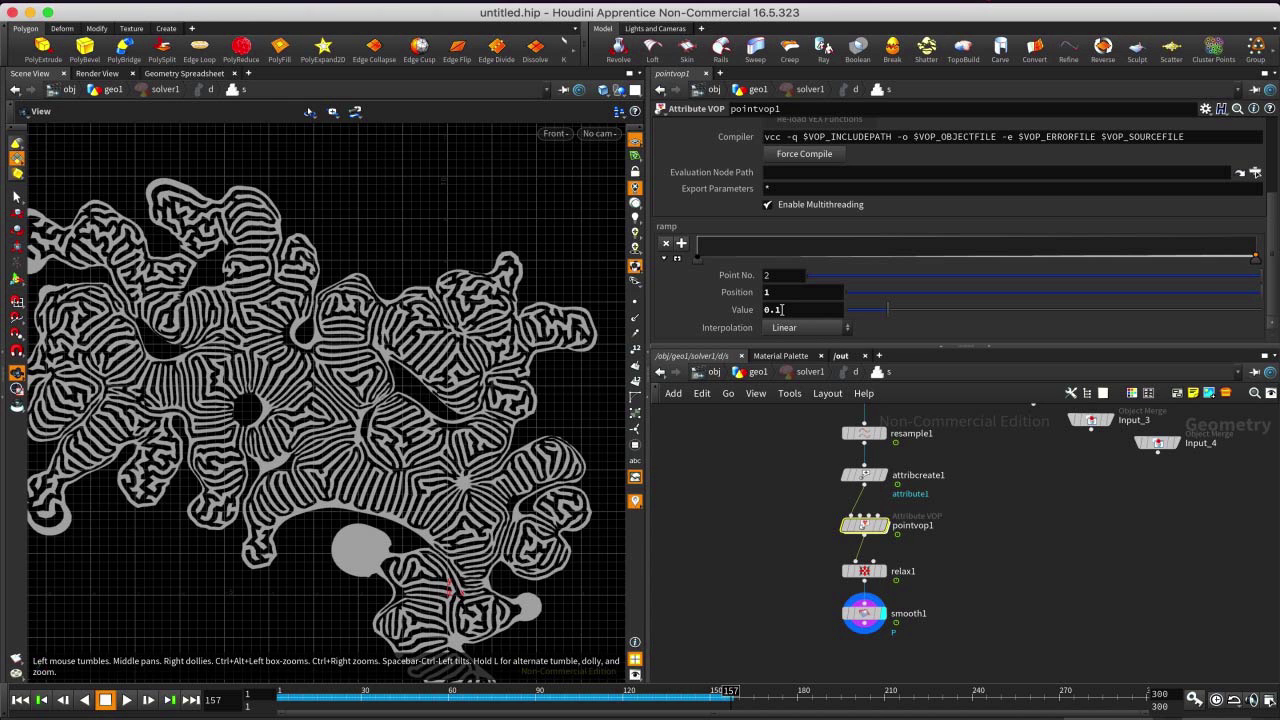
{"action": "scroll", "coordinate": [335, 395], "scroll_direction": "down", "scroll_amount": 5}
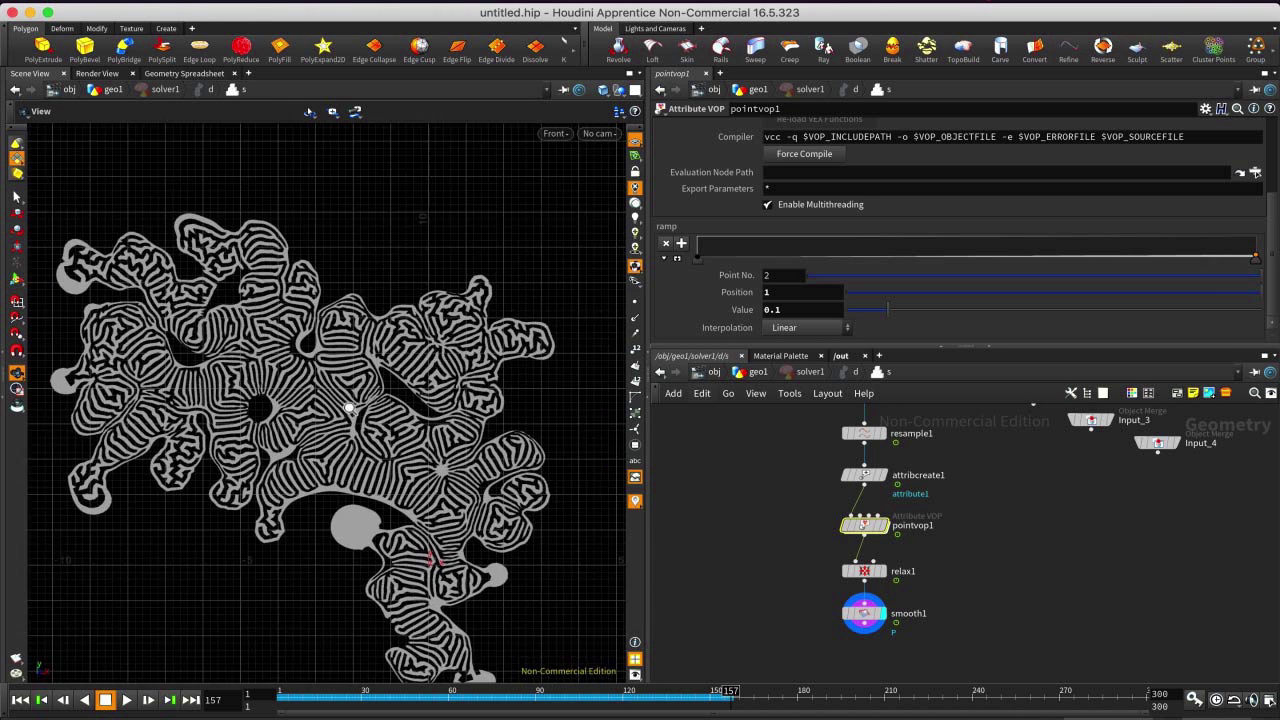
{"action": "middle_click_drag", "start_coordinate": [368, 484], "coordinate": [373, 366]}
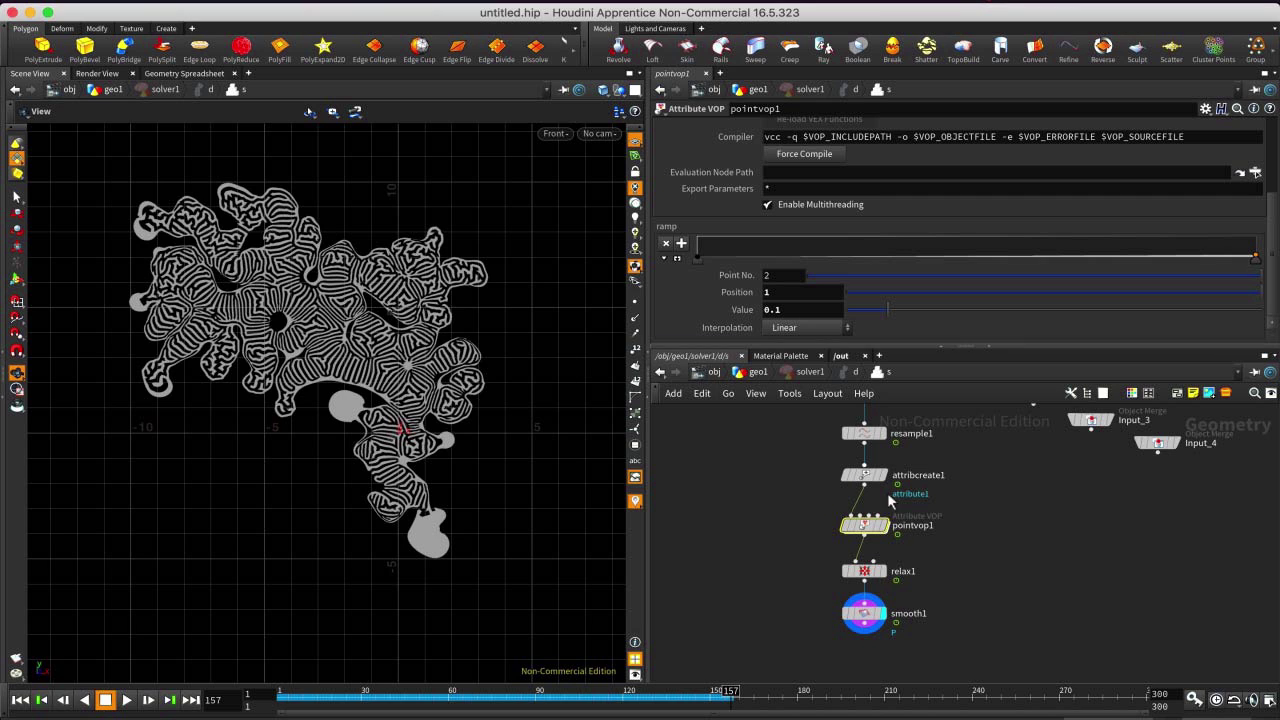
{"action": "left_click", "coordinate": [866, 569]}
{"action": "left_click", "coordinate": [864, 613]}
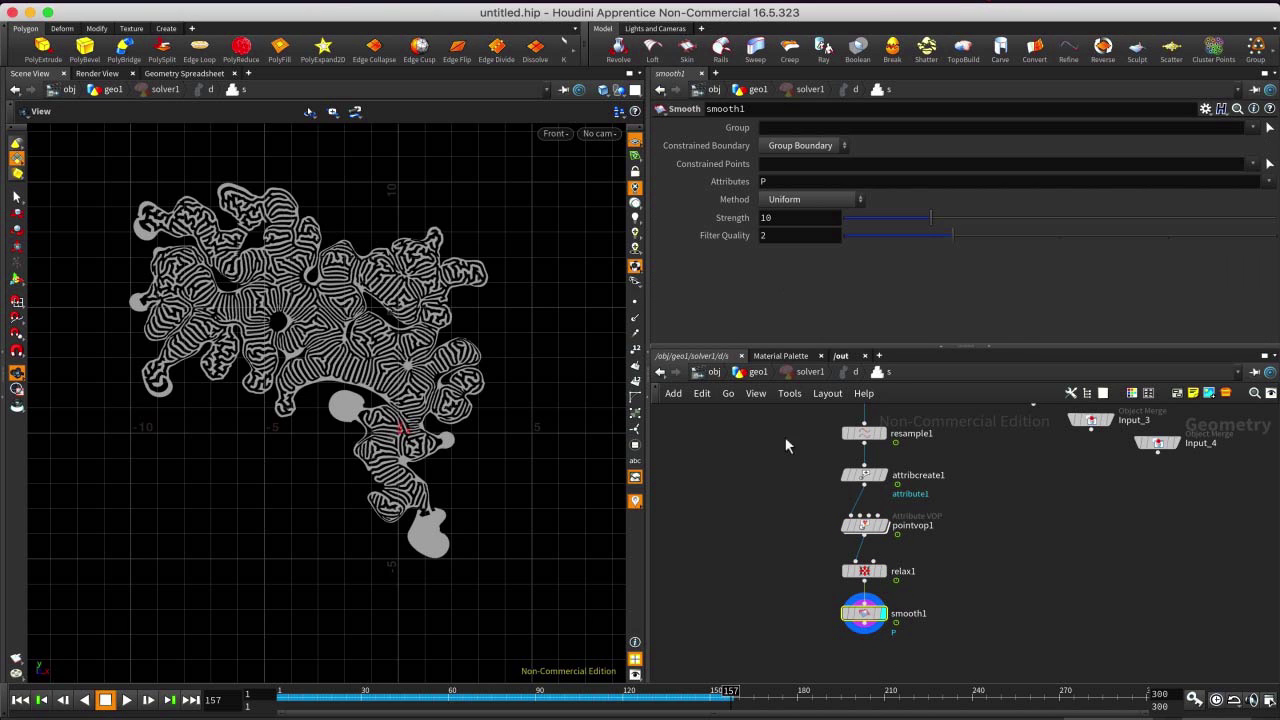
Return to the geo1 network and add a File node in the empty space beside the circle, solver and carve chain.
{"action": "left_click", "coordinate": [752, 374]}
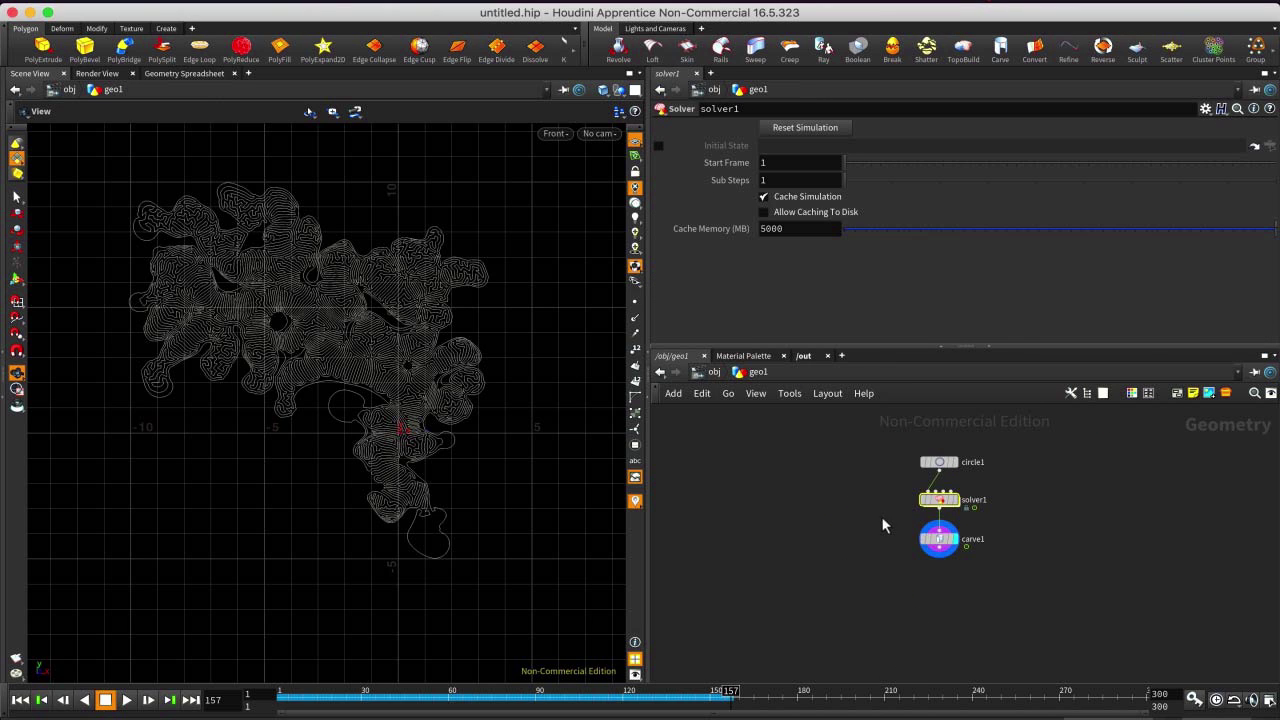
{"action": "left_click", "coordinate": [938, 541]}
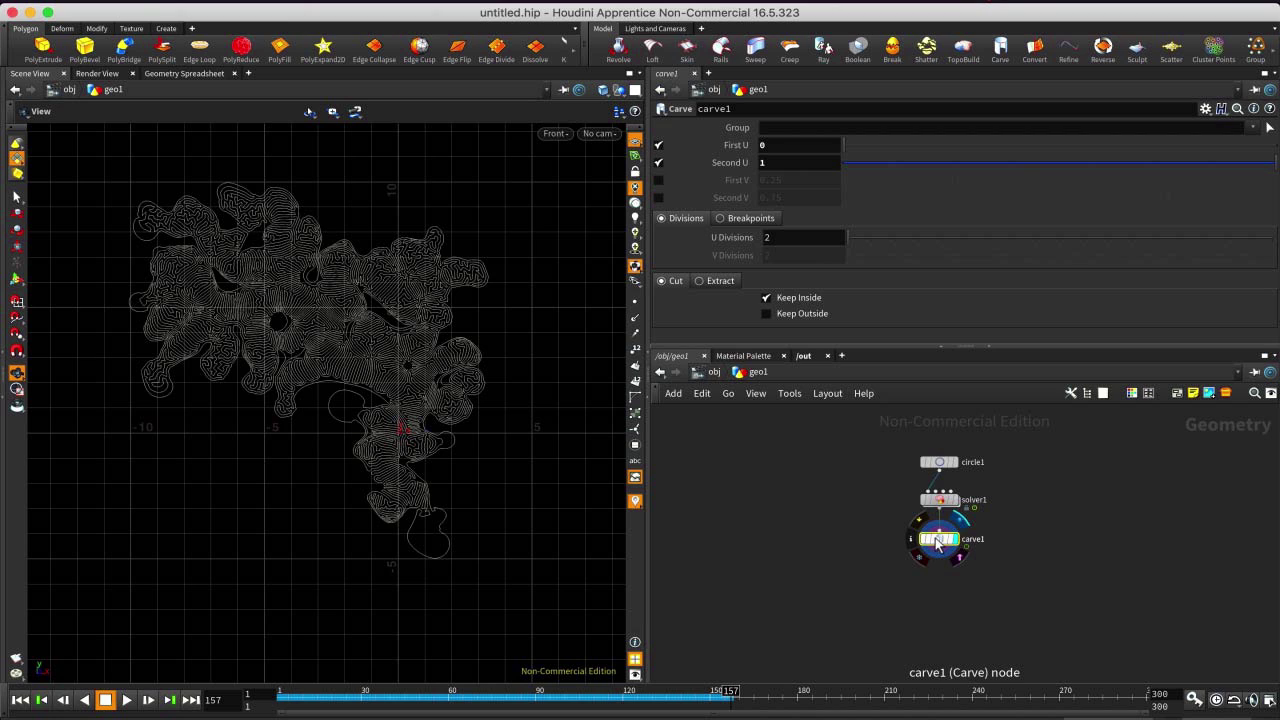
{"action": "middle_click_drag", "start_coordinate": [855, 538], "coordinate": [766, 537]}
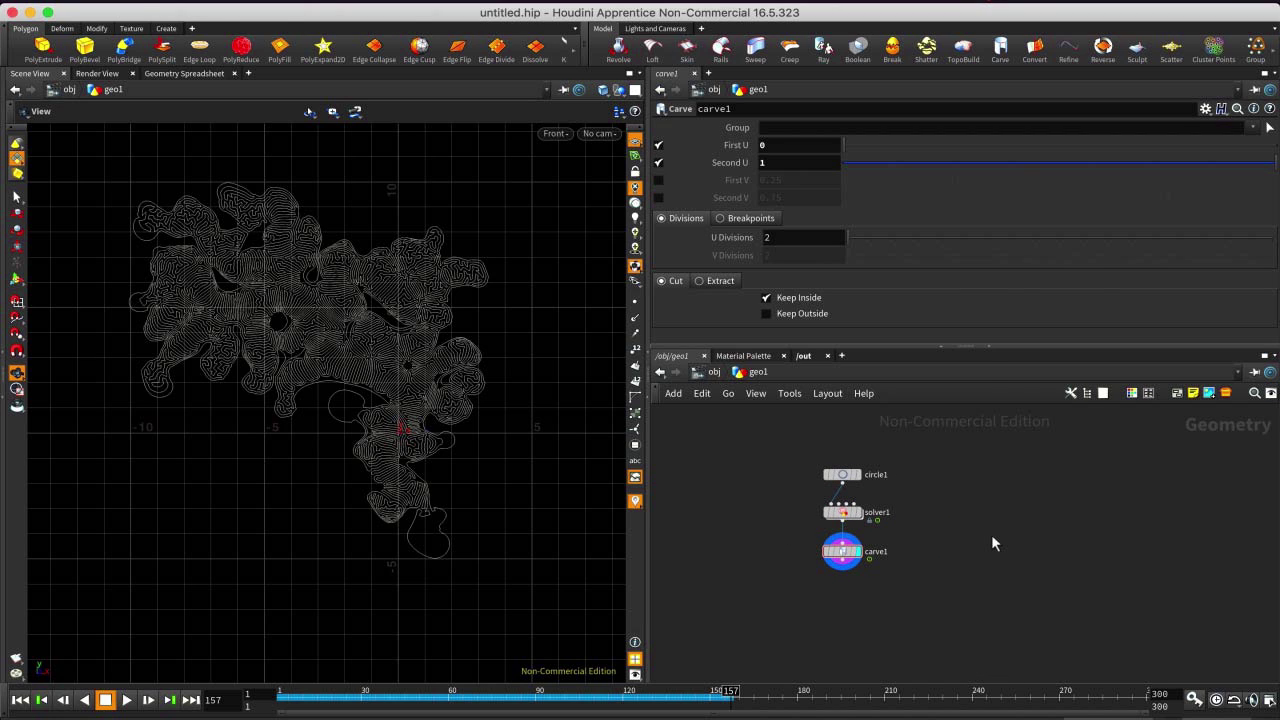
{"action": "key", "text": "Tab"}
{"action": "key", "text": "Tab"}
{"action": "mouse_move", "coordinate": [993, 542]}
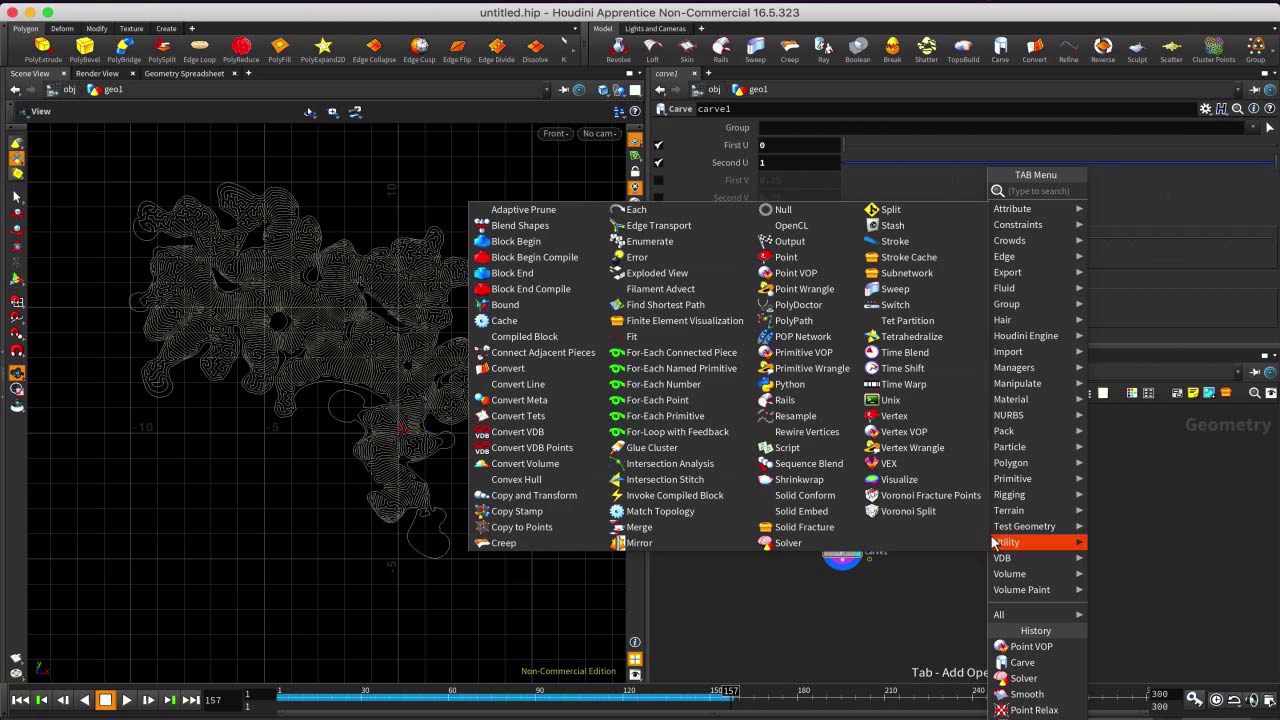
{"action": "type", "text": "file"}
{"action": "key", "text": "Return"}
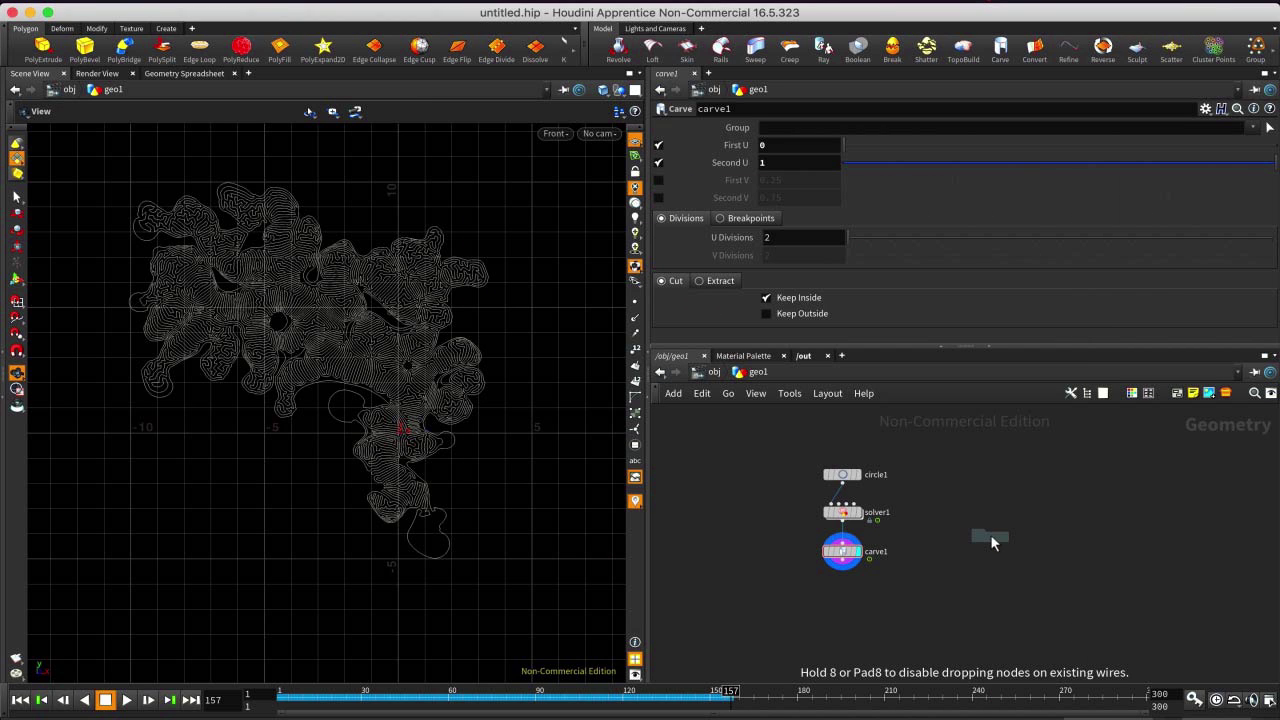
{"action": "left_click", "coordinate": [1017, 455]}
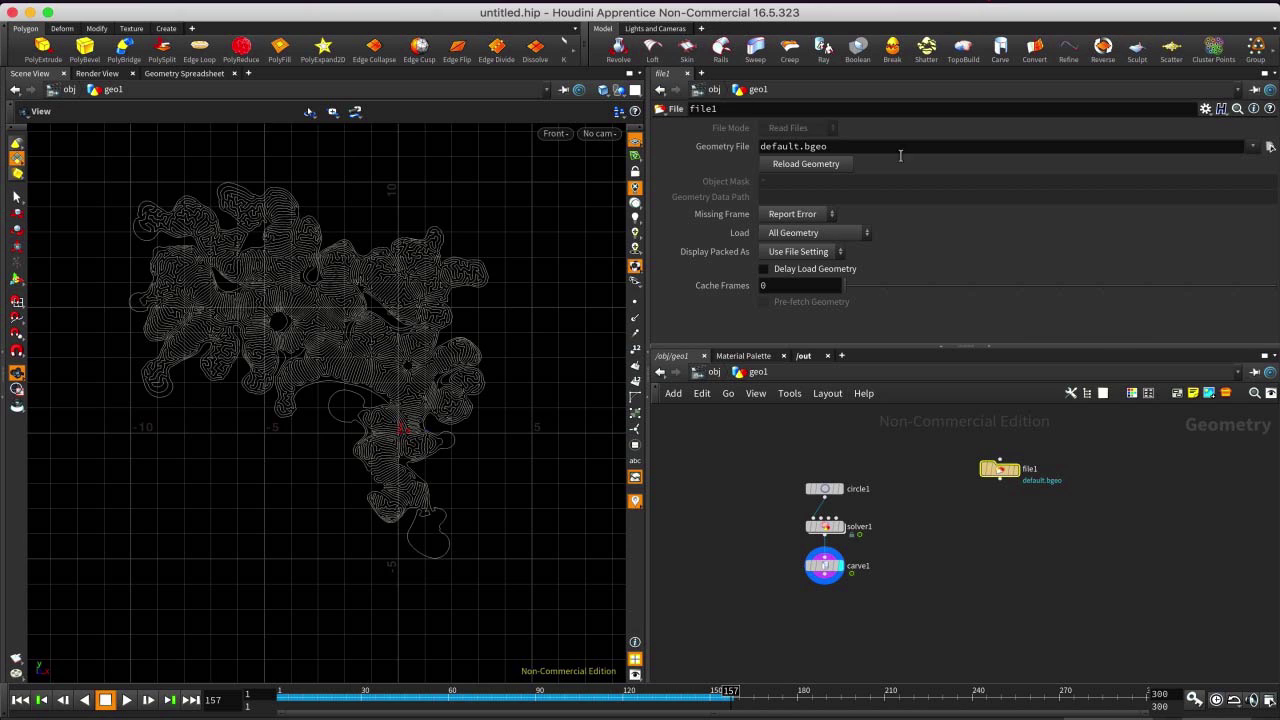
Load 11535_arm_V3_.obj from the Desktop/Houdini/Assets folder as the File node's geometry.
{"action": "left_click", "coordinate": [1270, 147]}
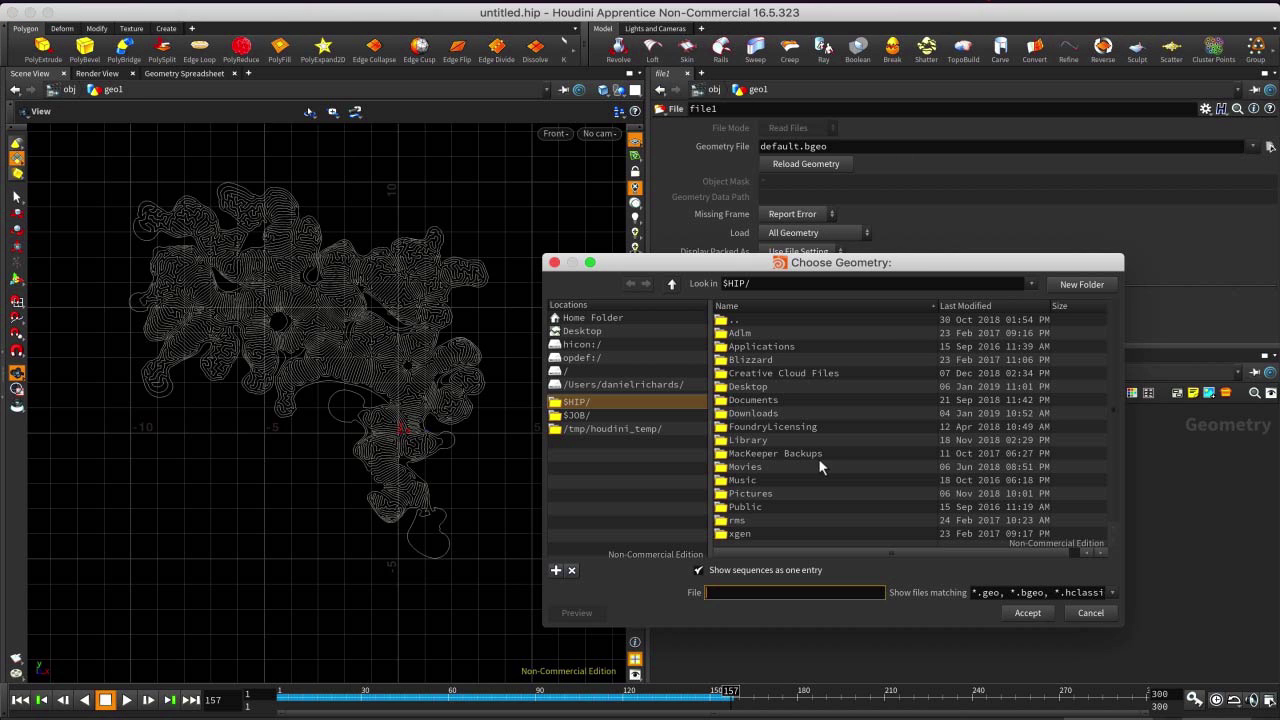
{"action": "left_click", "coordinate": [631, 335]}
{"action": "scroll", "coordinate": [868, 450], "scroll_direction": "down", "scroll_amount": 2}
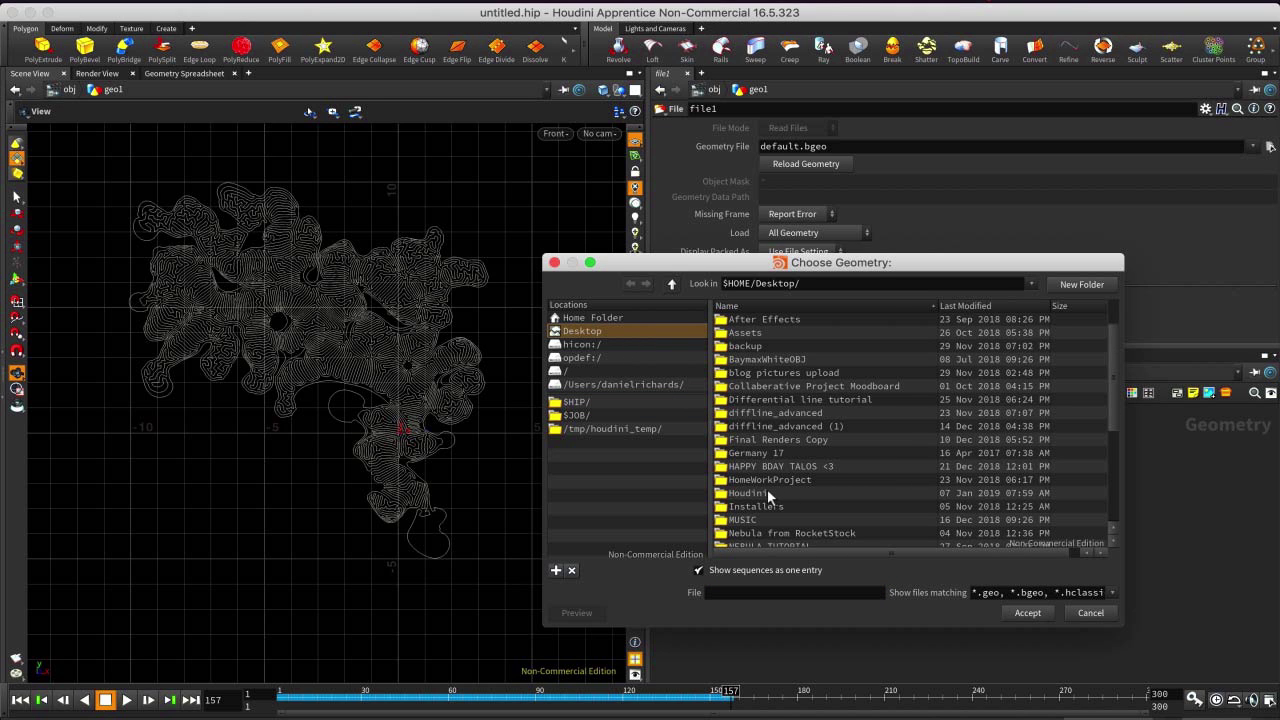
{"action": "scroll", "coordinate": [779, 482], "scroll_direction": "down", "scroll_amount": 3}
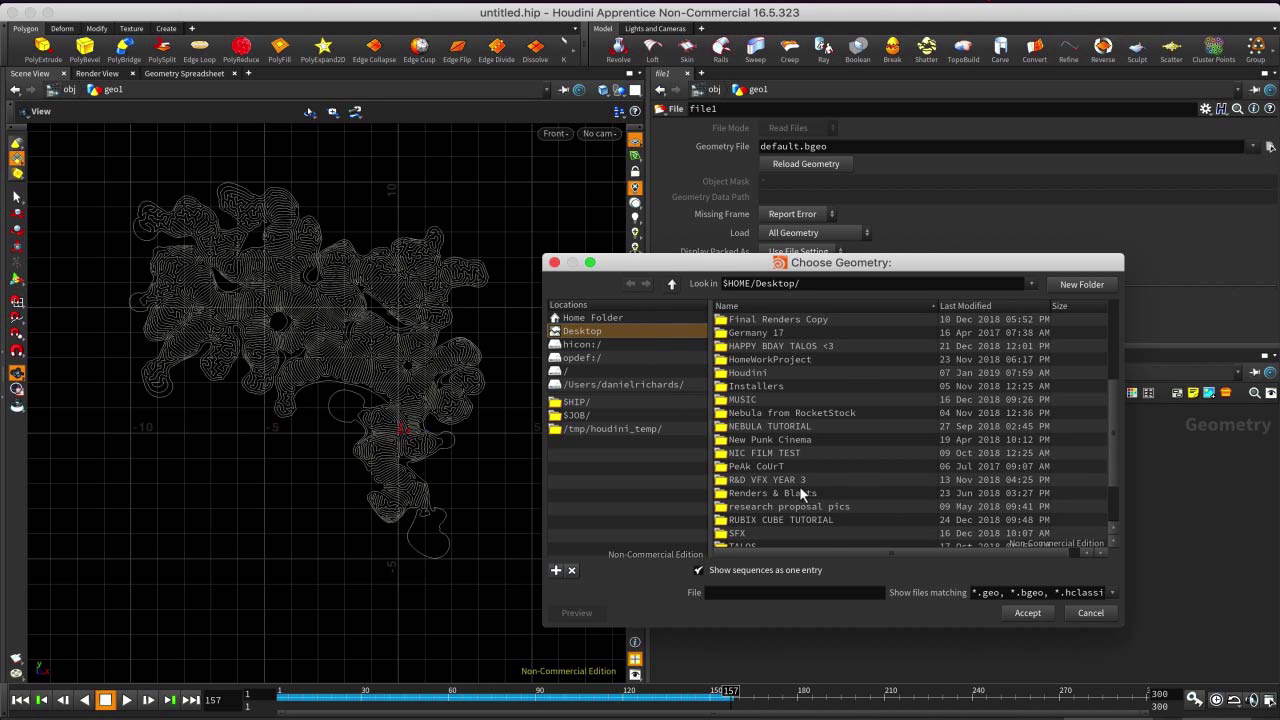
{"action": "scroll", "coordinate": [799, 493], "scroll_direction": "down", "scroll_amount": 2}
{"action": "scroll", "coordinate": [797, 495], "scroll_direction": "up", "scroll_amount": 3}
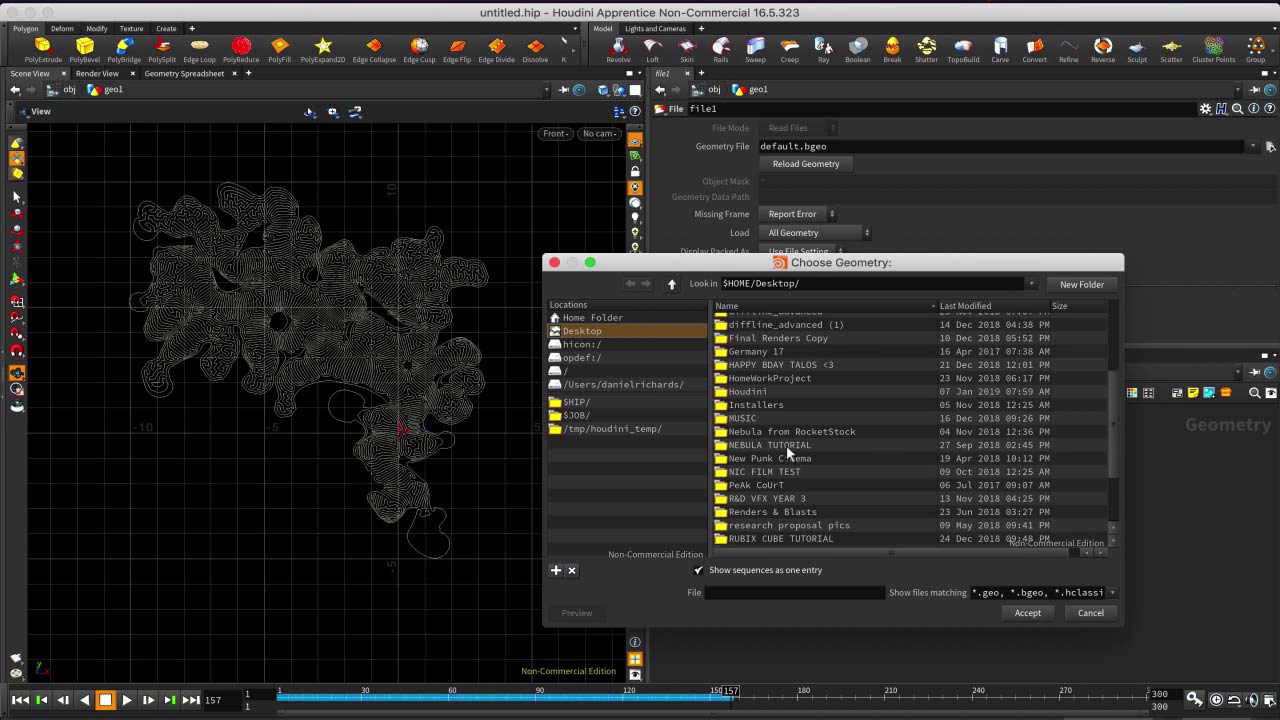
{"action": "scroll", "coordinate": [786, 445], "scroll_direction": "up", "scroll_amount": 2}
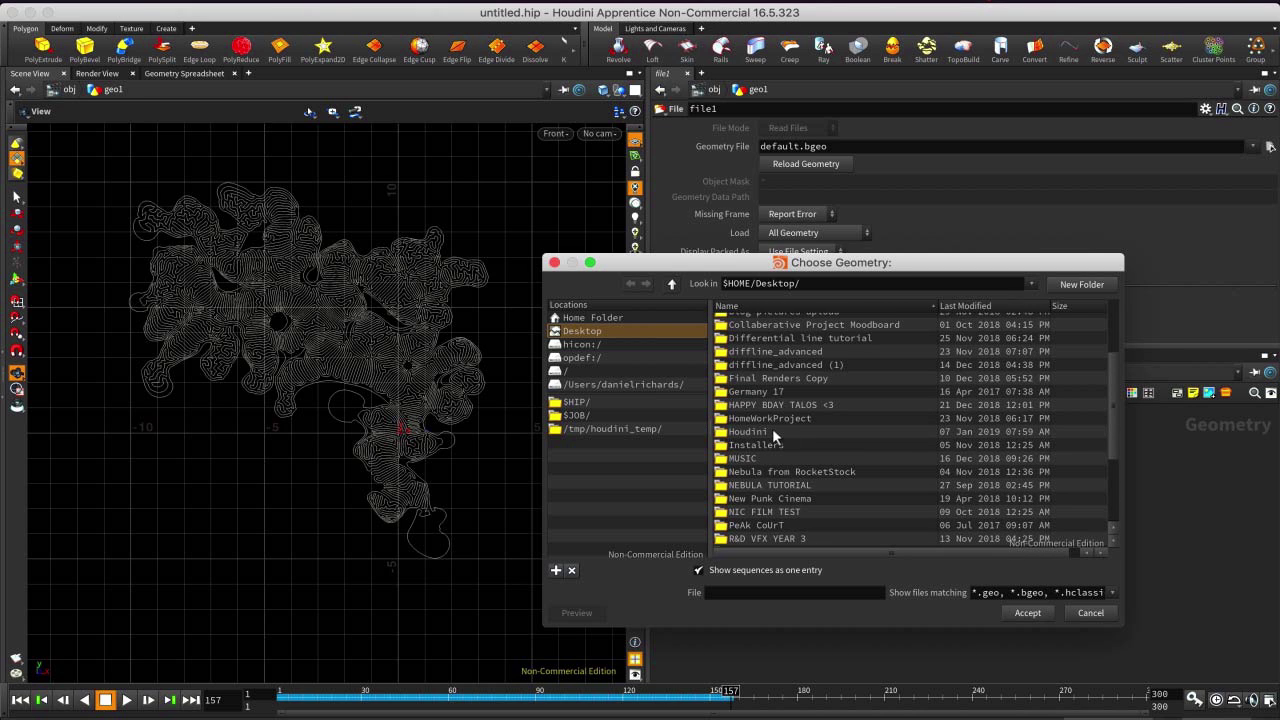
{"action": "double_click", "coordinate": [772, 431]}
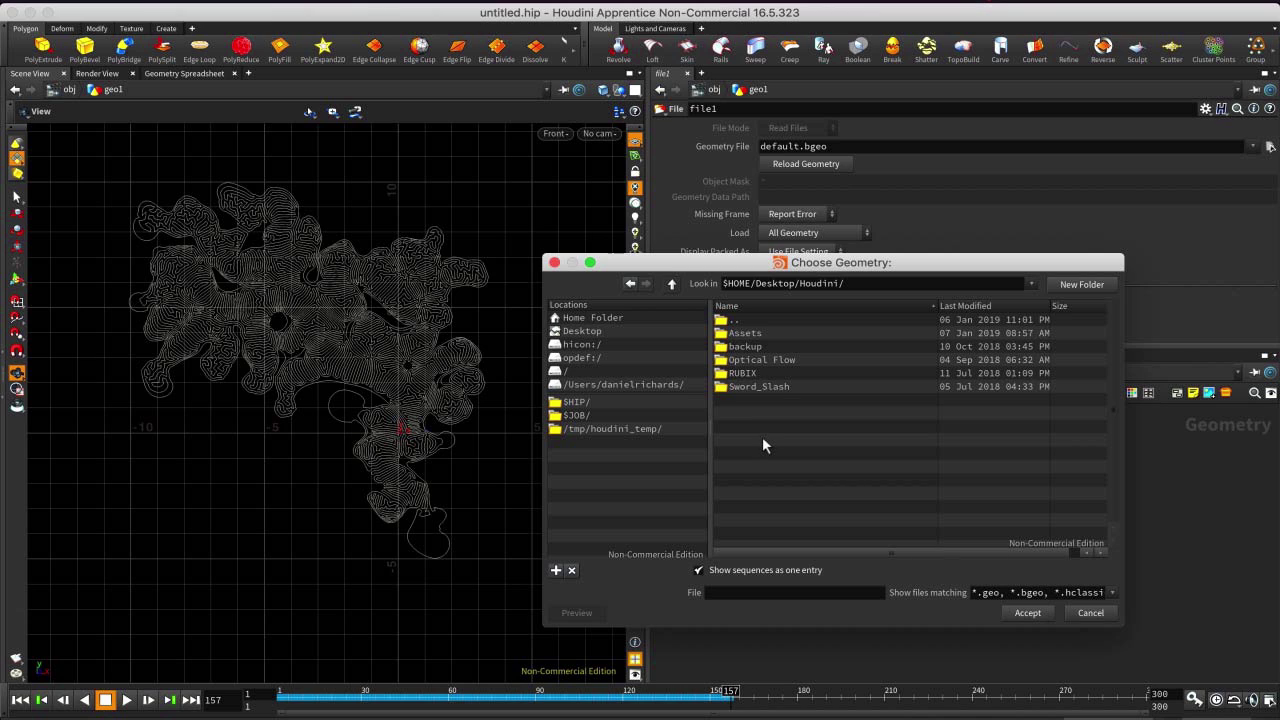
{"action": "double_click", "coordinate": [768, 333]}
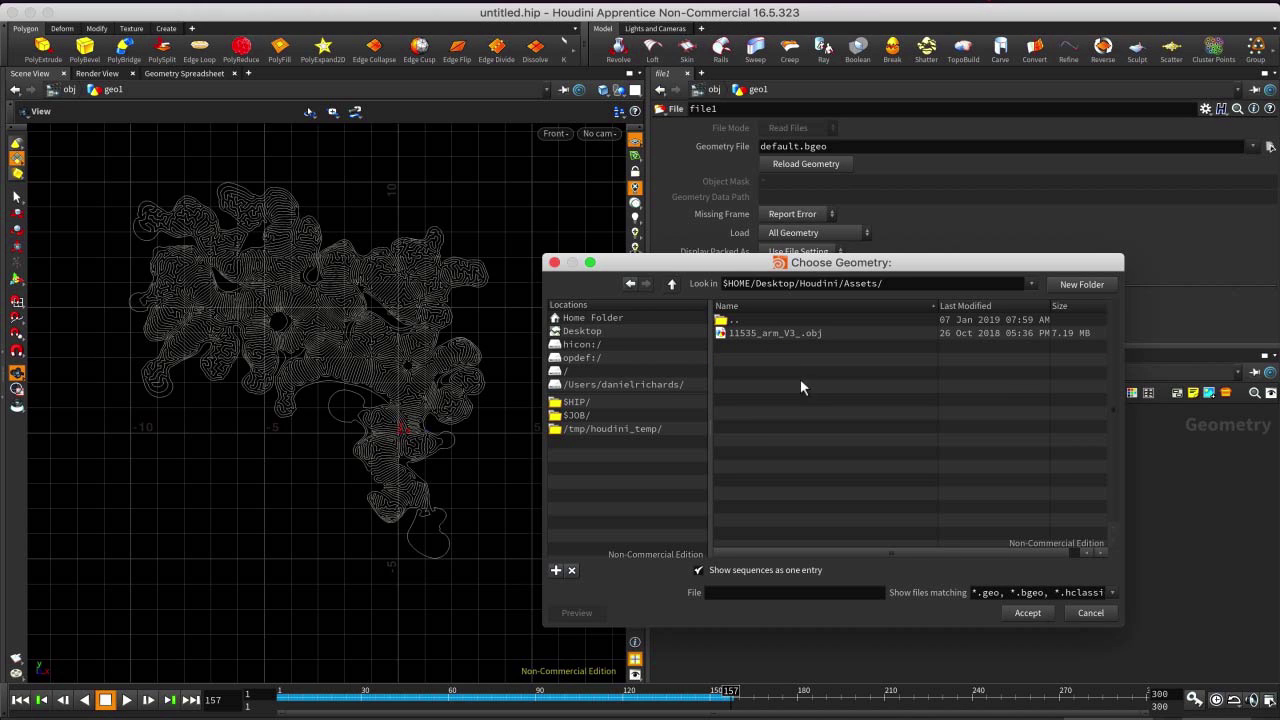
{"action": "left_click", "coordinate": [817, 336]}
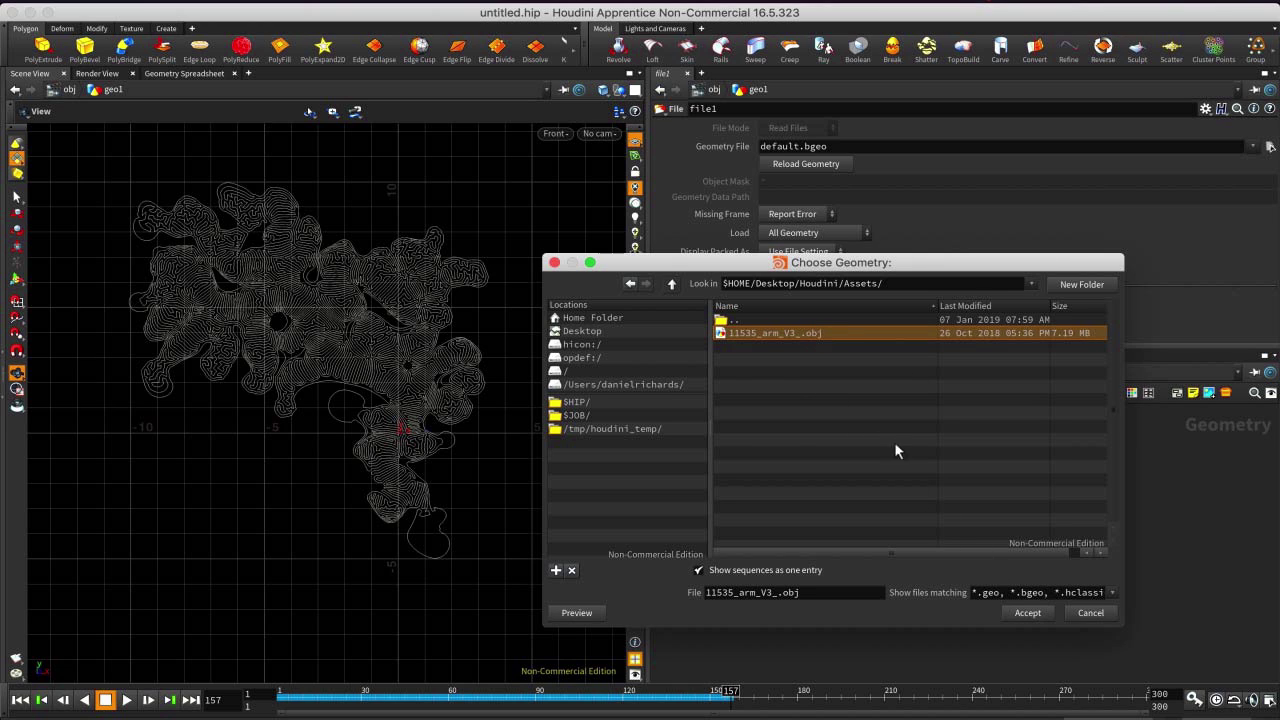
{"action": "left_click", "coordinate": [1028, 613]}
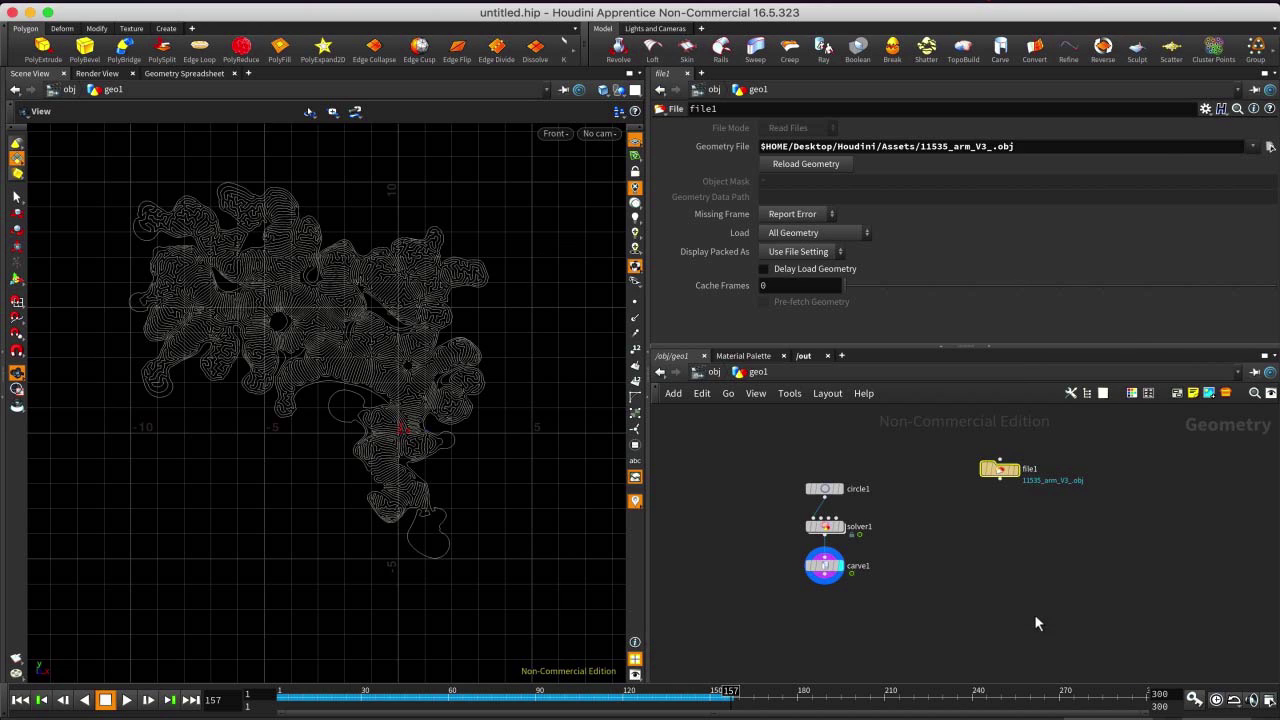
Display the File node's arm model and switch the viewport from front to perspective view.
{"action": "left_click_drag", "start_coordinate": [1010, 475], "coordinate": [996, 490]}
{"action": "left_click", "coordinate": [998, 487]}
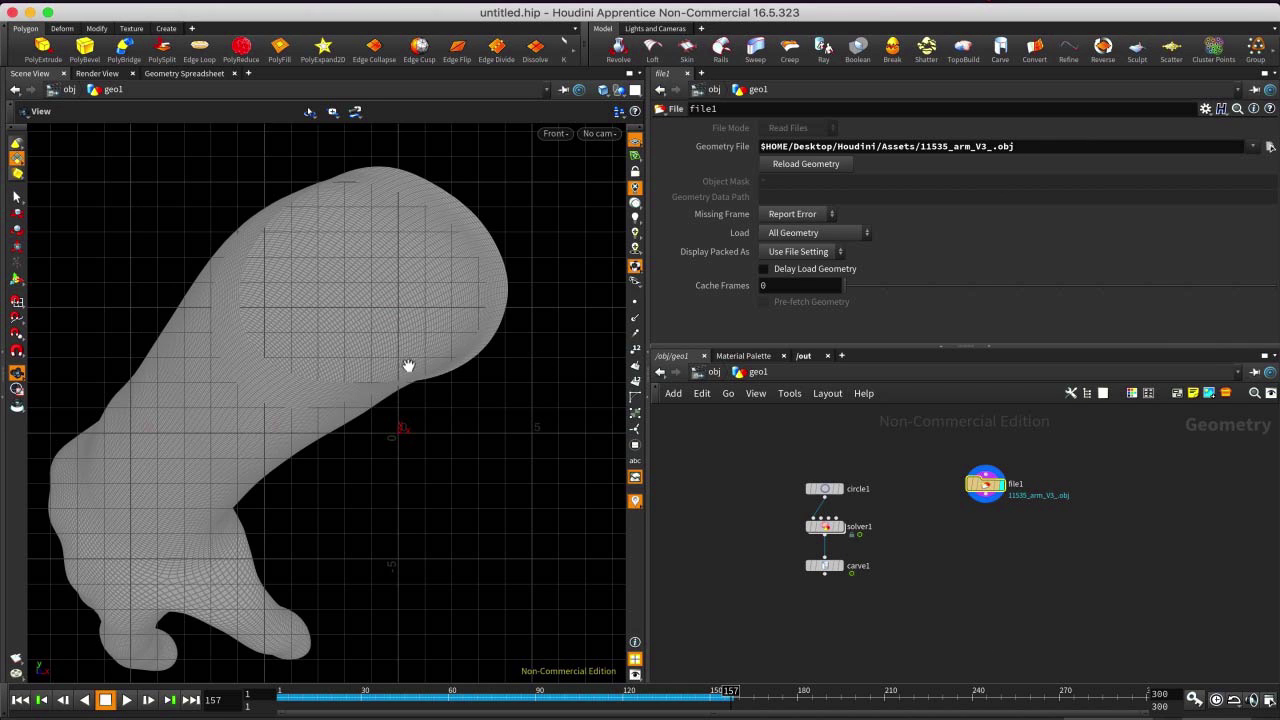
{"action": "left_click", "coordinate": [561, 138]}
{"action": "mouse_move", "coordinate": [575, 165]}
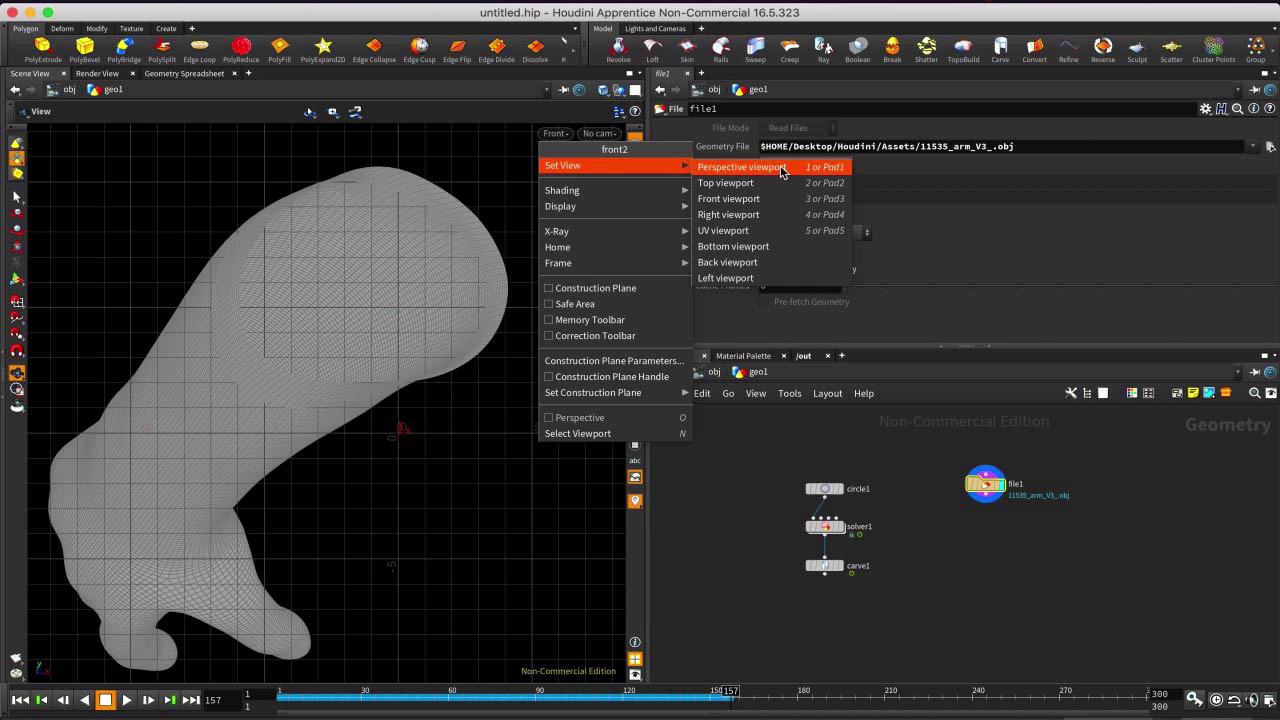
{"action": "left_click", "coordinate": [741, 167]}
{"action": "left_click_drag", "start_coordinate": [403, 400], "coordinate": [312, 440]}
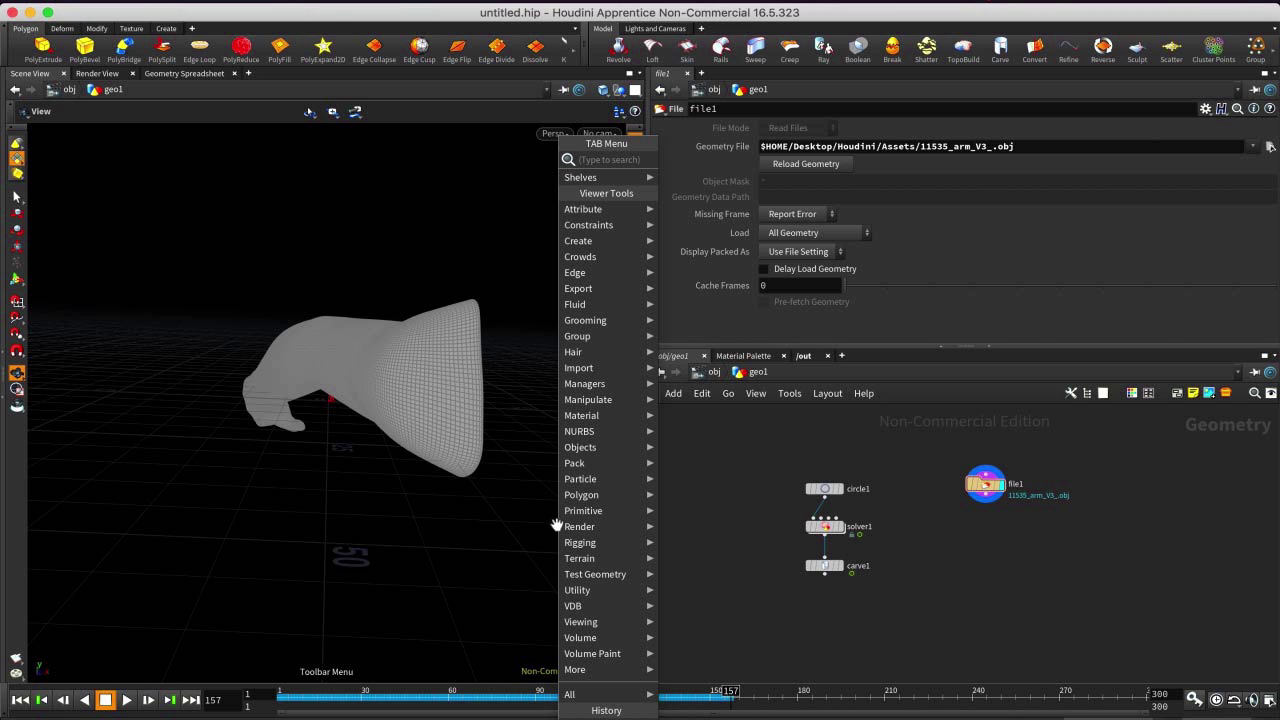
{"action": "type", "text": "tr"}
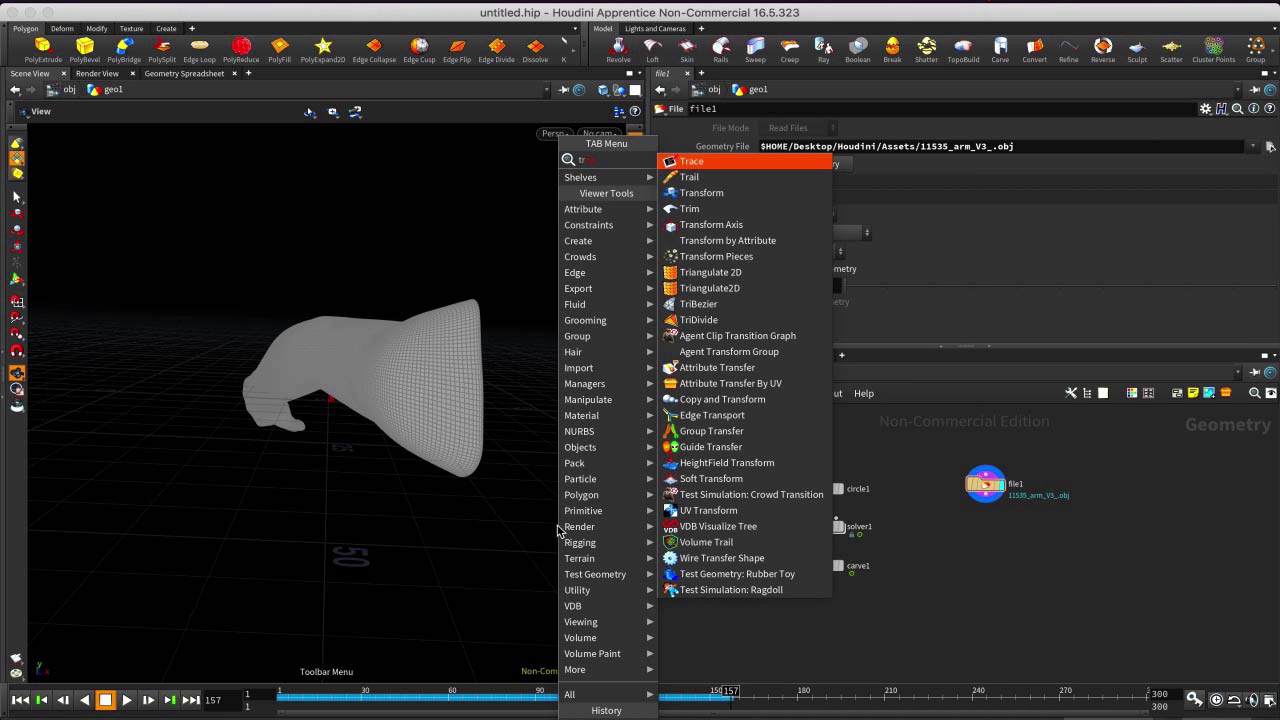
{"action": "type", "text": "ansform"}
{"action": "key", "text": "Return"}
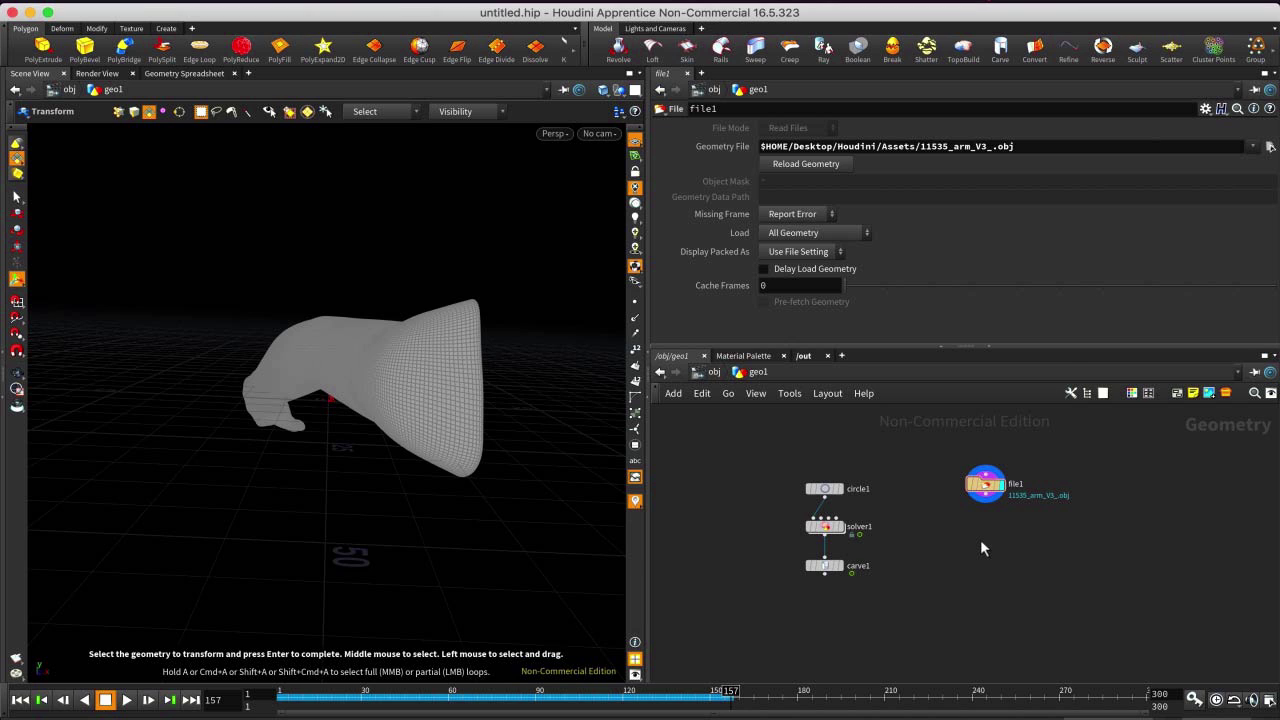
Add a Transform node below the File node, wire the File node's output into it and display it.
{"action": "key", "text": "Tab"}
{"action": "type", "text": "trans"}
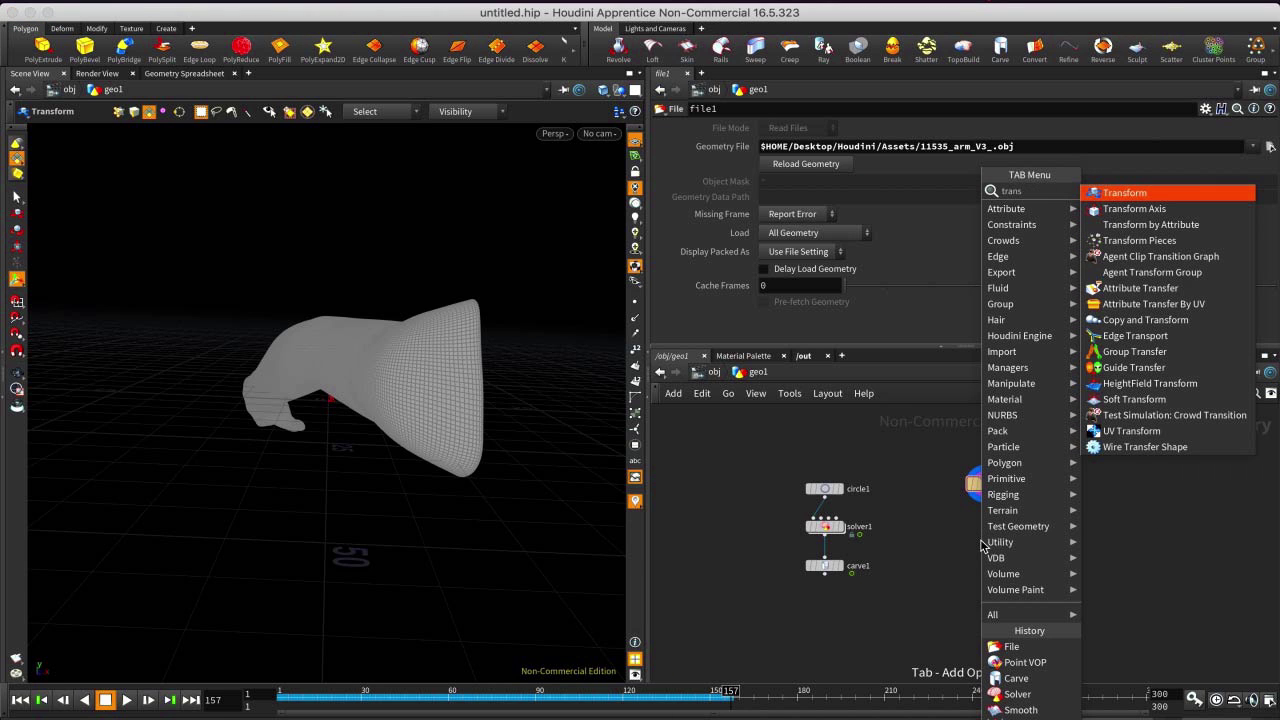
{"action": "key", "text": "Return"}
{"action": "left_click", "coordinate": [980, 539]}
{"action": "left_click_drag", "start_coordinate": [981, 533], "coordinate": [995, 505]}
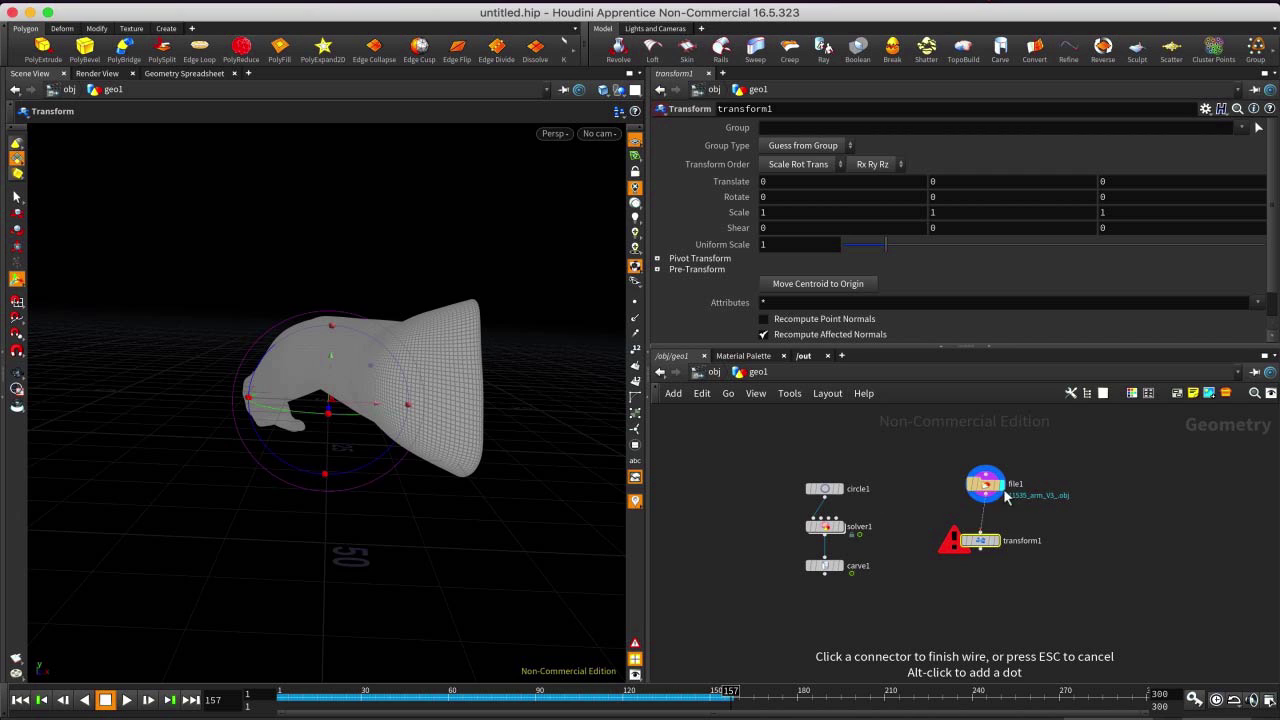
{"action": "left_click", "coordinate": [979, 498]}
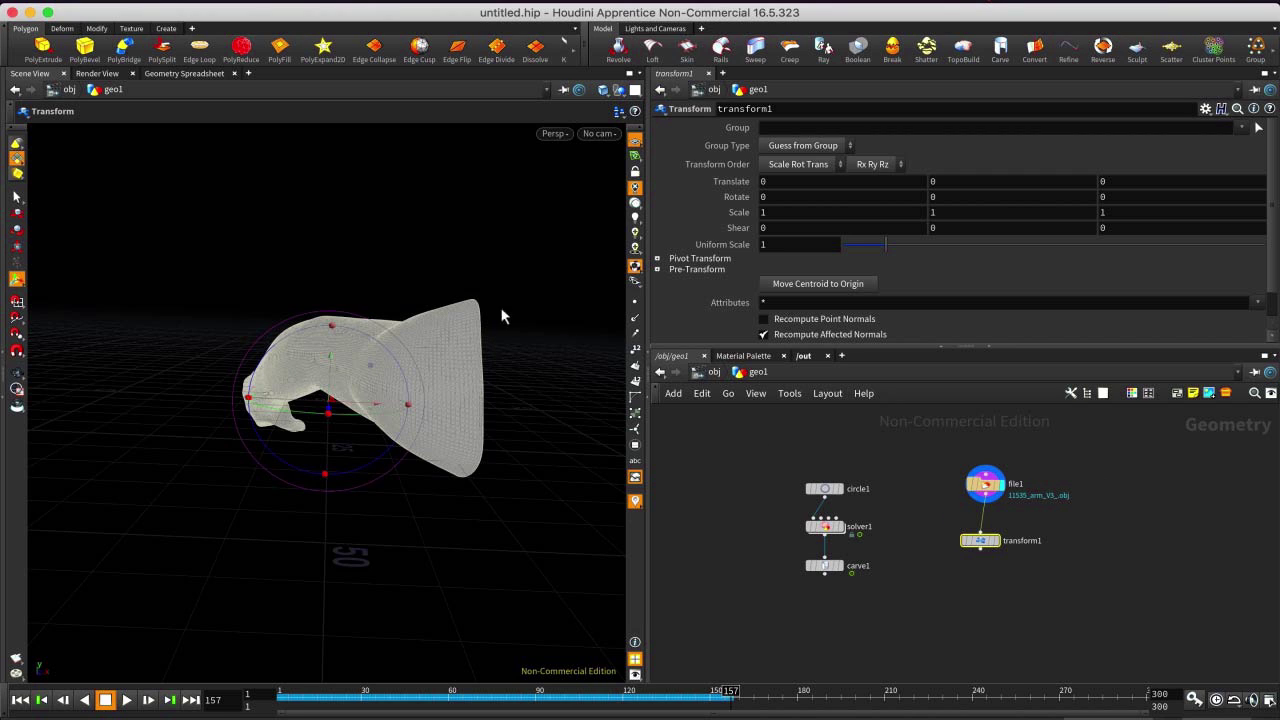
{"action": "left_click_drag", "start_coordinate": [989, 539], "coordinate": [994, 521]}
{"action": "scroll", "coordinate": [1015, 564], "scroll_direction": "up", "scroll_amount": 3}
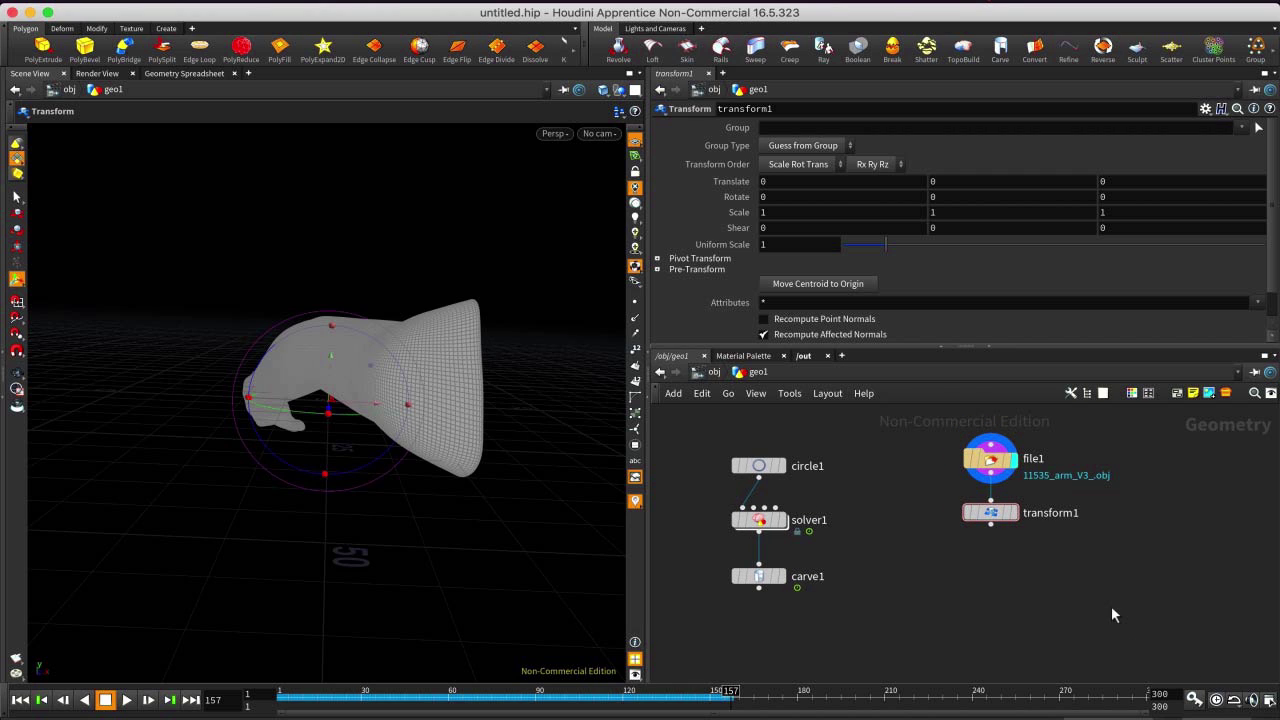
{"action": "left_click", "coordinate": [1016, 514]}
Set the Transform node's uniform scale to 0.2 and frame the scaled arm in the viewport.
{"action": "double_click", "coordinate": [783, 243]}
{"action": "type", "text": "0."}
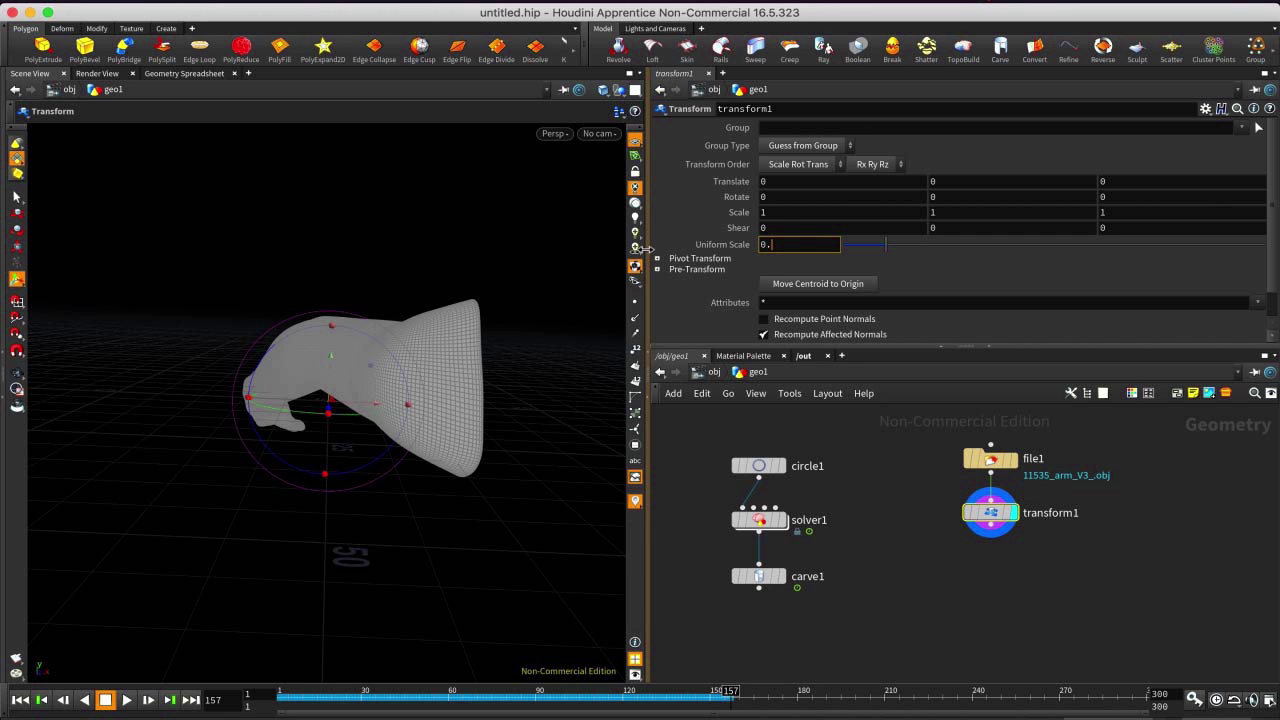
{"action": "type", "text": "2"}
{"action": "key", "text": "Return"}
{"action": "left_click_drag", "start_coordinate": [251, 314], "coordinate": [380, 474], "text": "alt"}
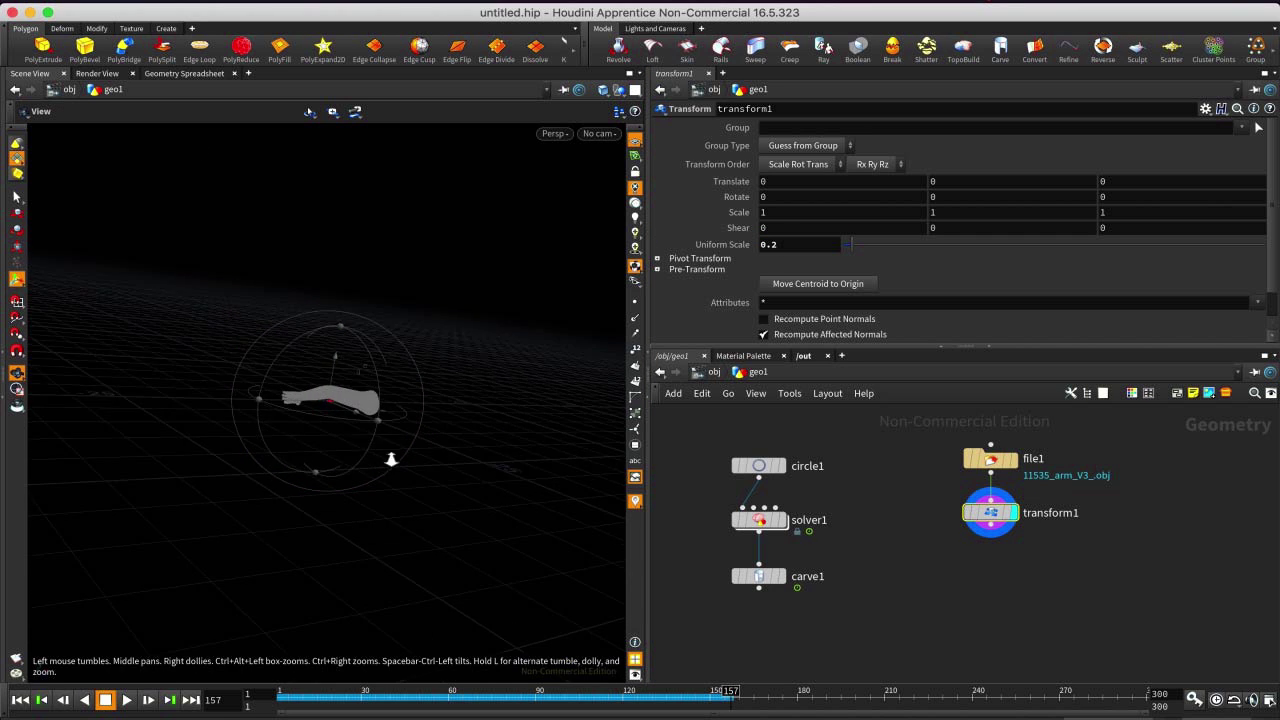
{"action": "right_click_drag", "start_coordinate": [380, 474], "coordinate": [401, 291], "text": "alt"}
{"action": "right_click_drag", "start_coordinate": [417, 366], "coordinate": [399, 458], "text": "alt"}
{"action": "key", "text": "Return"}
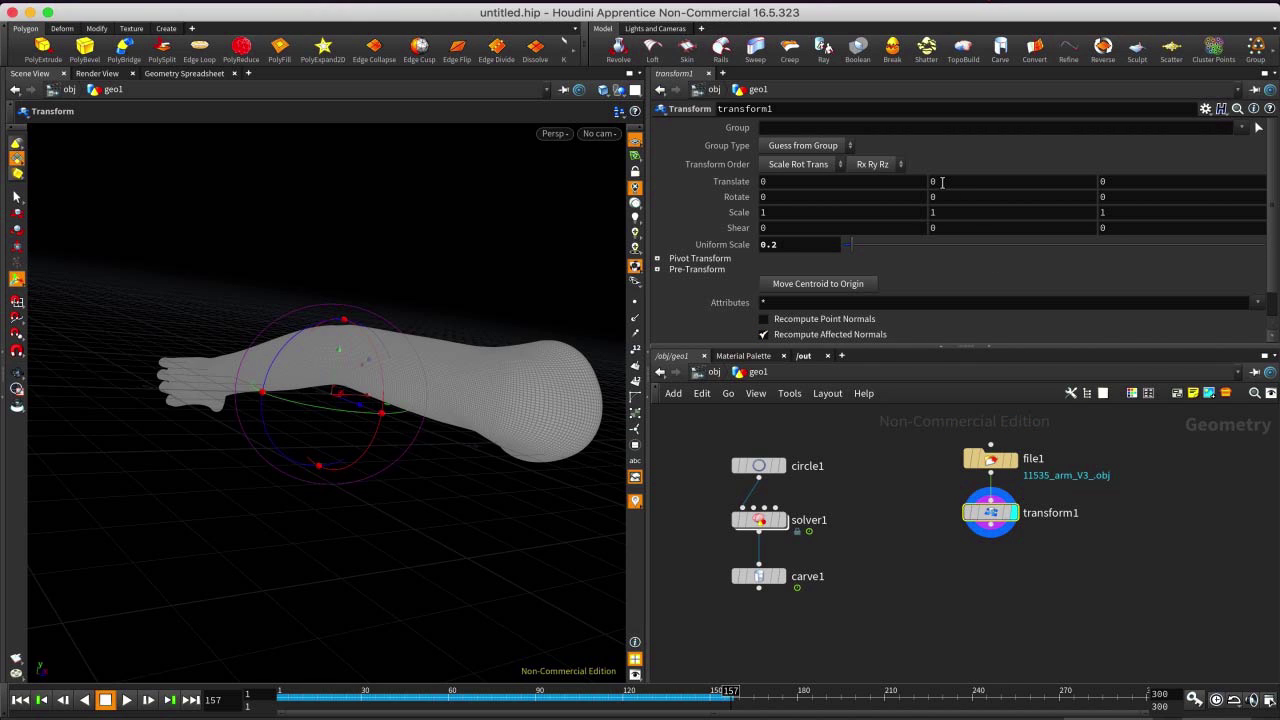
Set the arm's Y translation to 1 and its Y rotation to 65 in the Transform node.
{"action": "left_click_drag", "start_coordinate": [909, 178], "coordinate": [882, 175]}
{"action": "key", "text": "Return"}
{"action": "left_click", "coordinate": [1041, 202]}
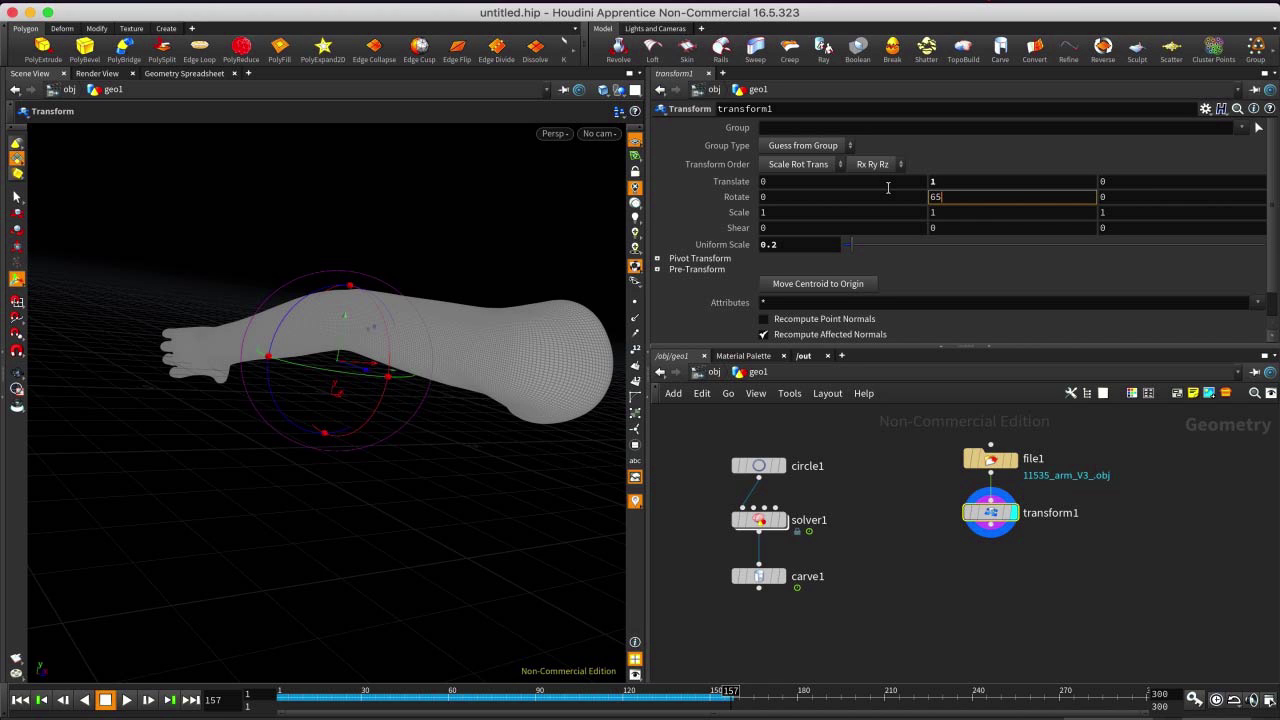
{"action": "key", "text": "Return"}
Rotate the arm freehand in the viewport to about -14.9, 64.2 and -22.0 degrees on X, Y and Z.
{"action": "left_click_drag", "start_coordinate": [340, 449], "coordinate": [260, 373], "text": "alt"}
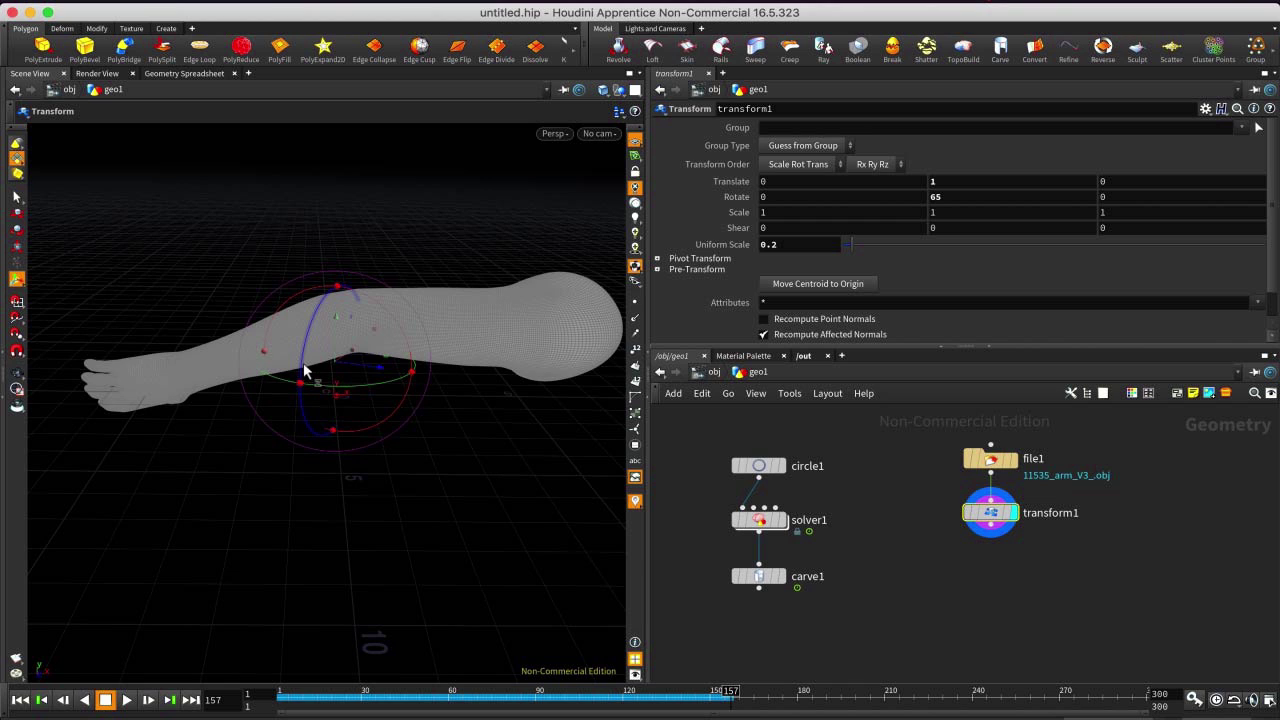
{"action": "left_click_drag", "start_coordinate": [346, 414], "coordinate": [418, 407], "text": "alt"}
{"action": "left_click_drag", "start_coordinate": [415, 354], "coordinate": [417, 362]}
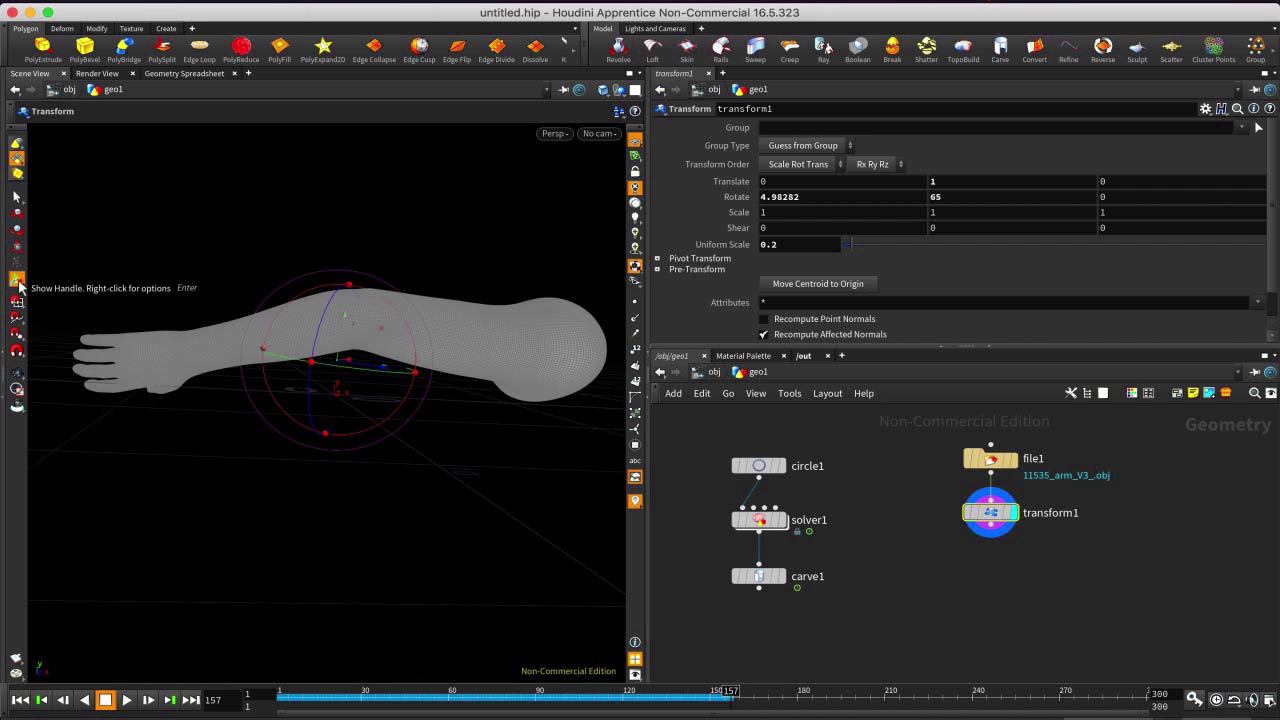
{"action": "left_click_drag", "start_coordinate": [386, 363], "coordinate": [306, 323], "text": "alt"}
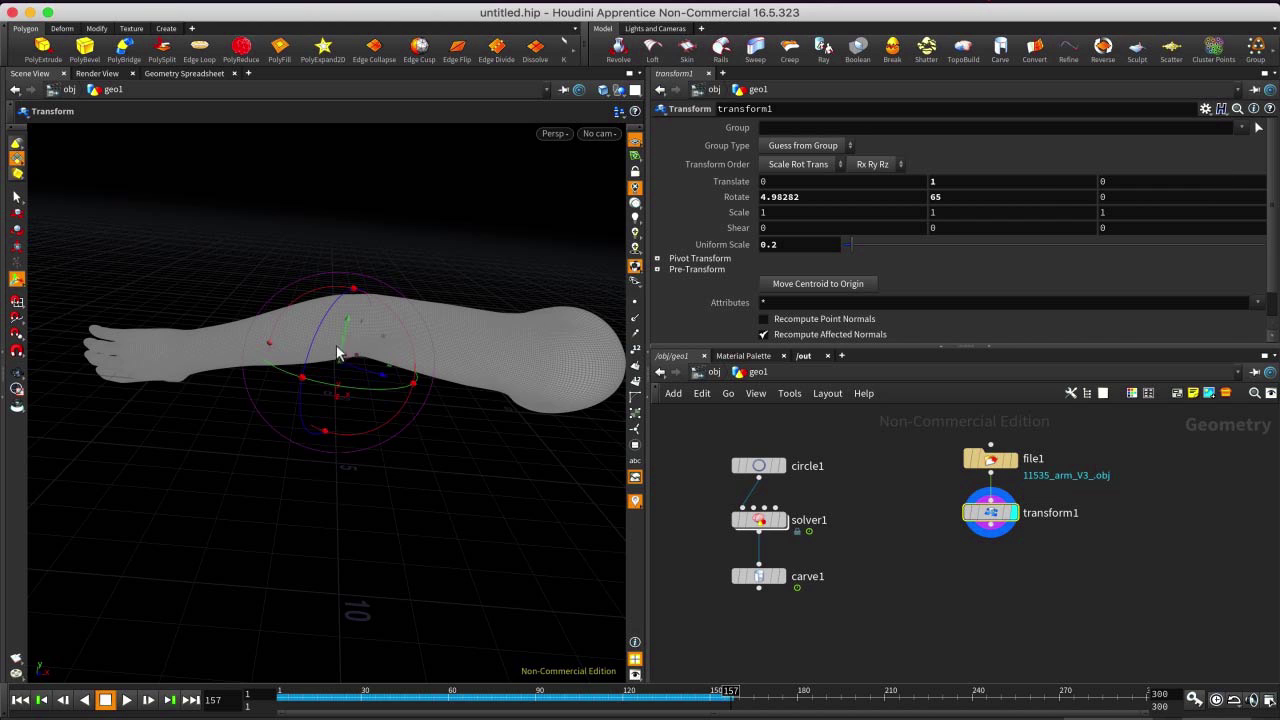
{"action": "left_click_drag", "start_coordinate": [308, 350], "coordinate": [317, 340]}
{"action": "left_click_drag", "start_coordinate": [424, 385], "coordinate": [260, 443], "text": "alt"}
{"action": "left_click_drag", "start_coordinate": [457, 409], "coordinate": [434, 464], "text": "alt"}
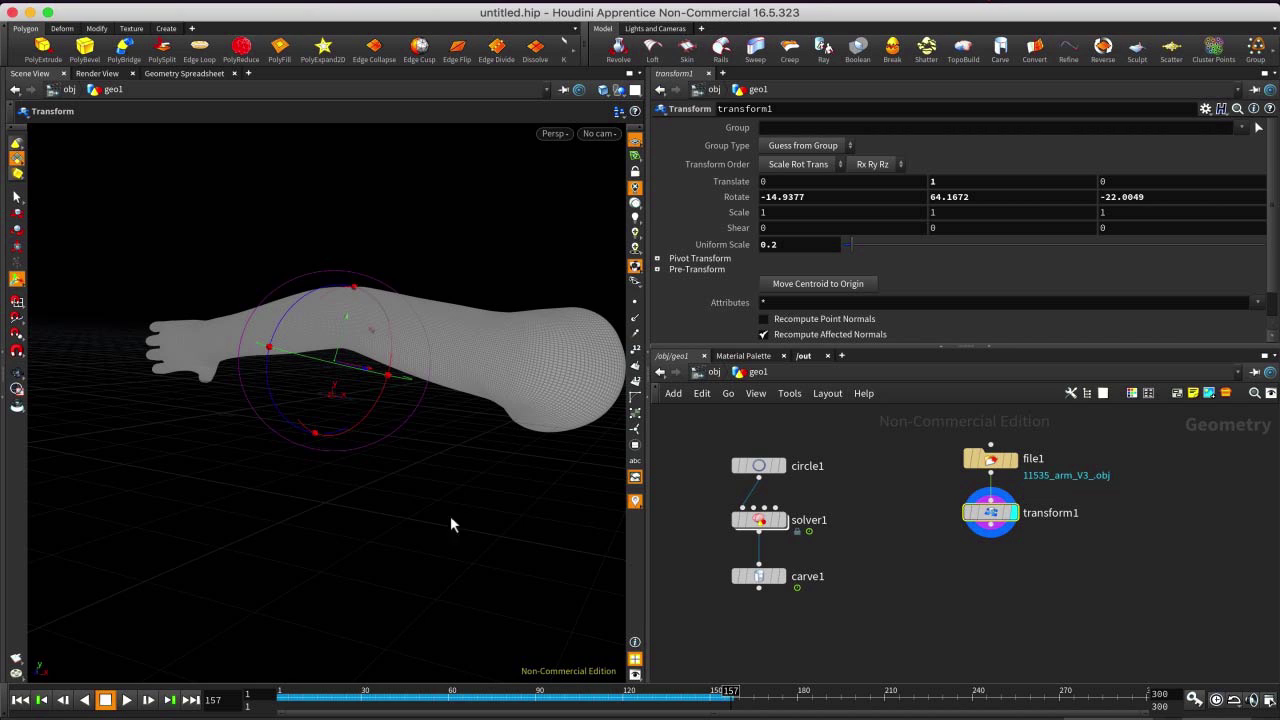
{"action": "left_click", "coordinate": [636, 676]}
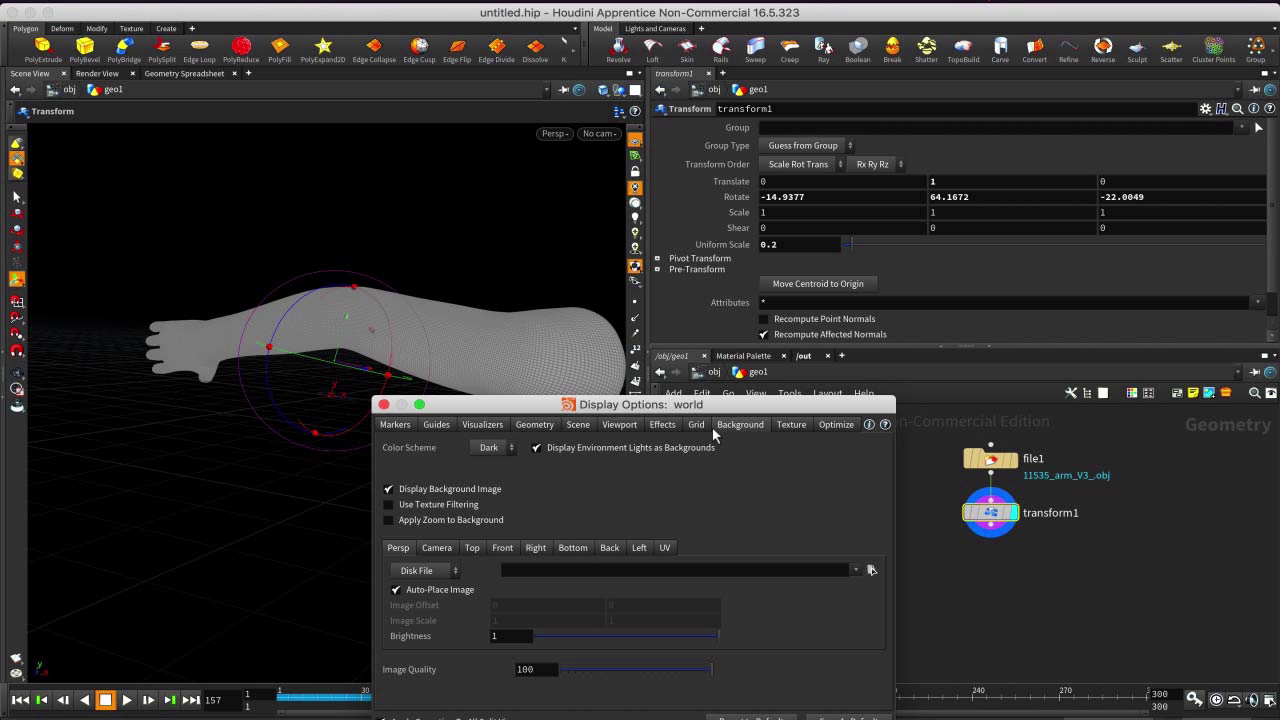
{"action": "left_click", "coordinate": [396, 425]}
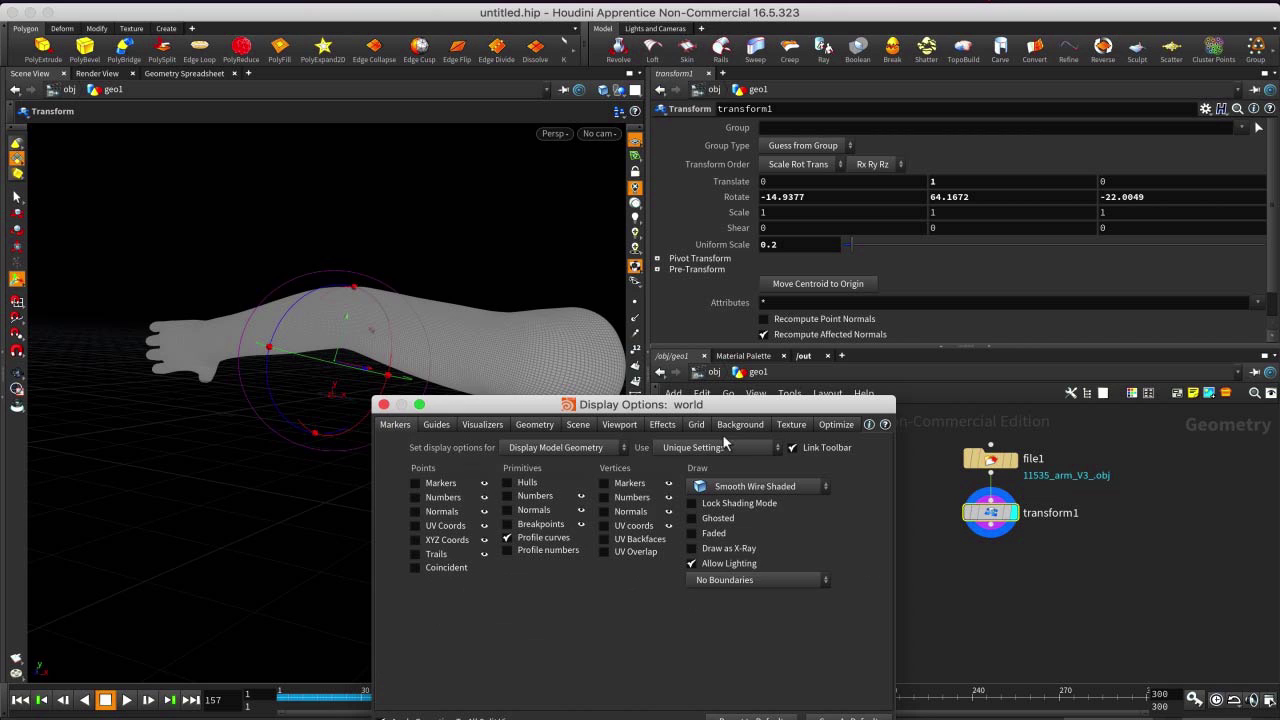
{"action": "left_click", "coordinate": [386, 406]}
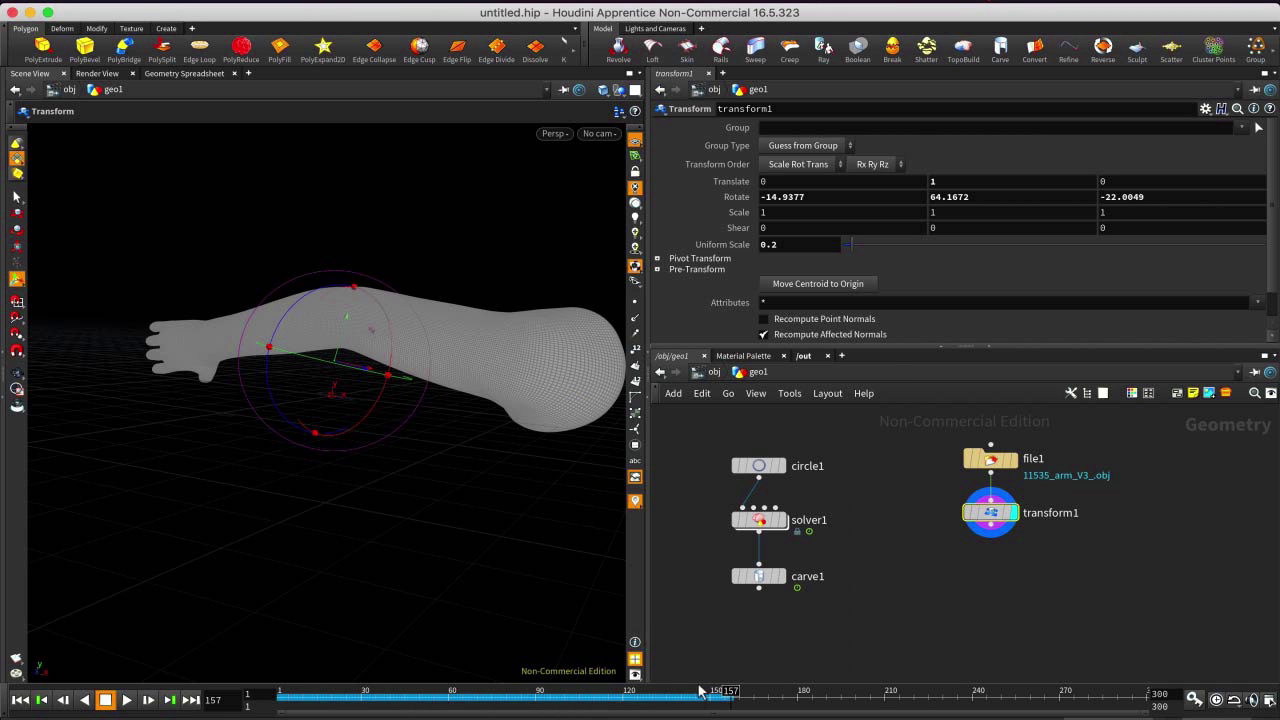
Try the Light and Grey background colour schemes in the viewport's display options and return the scheme to Dark.
{"action": "left_click", "coordinate": [636, 677]}
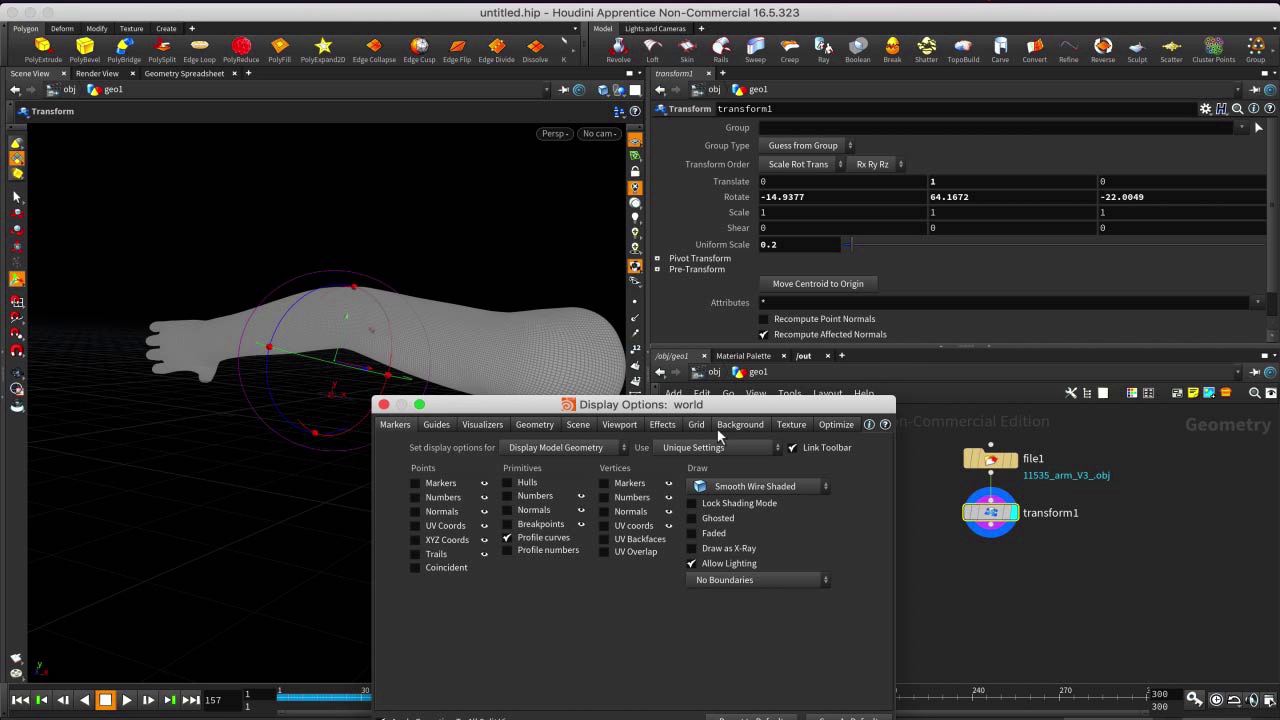
{"action": "left_click", "coordinate": [738, 425]}
{"action": "left_click", "coordinate": [505, 448]}
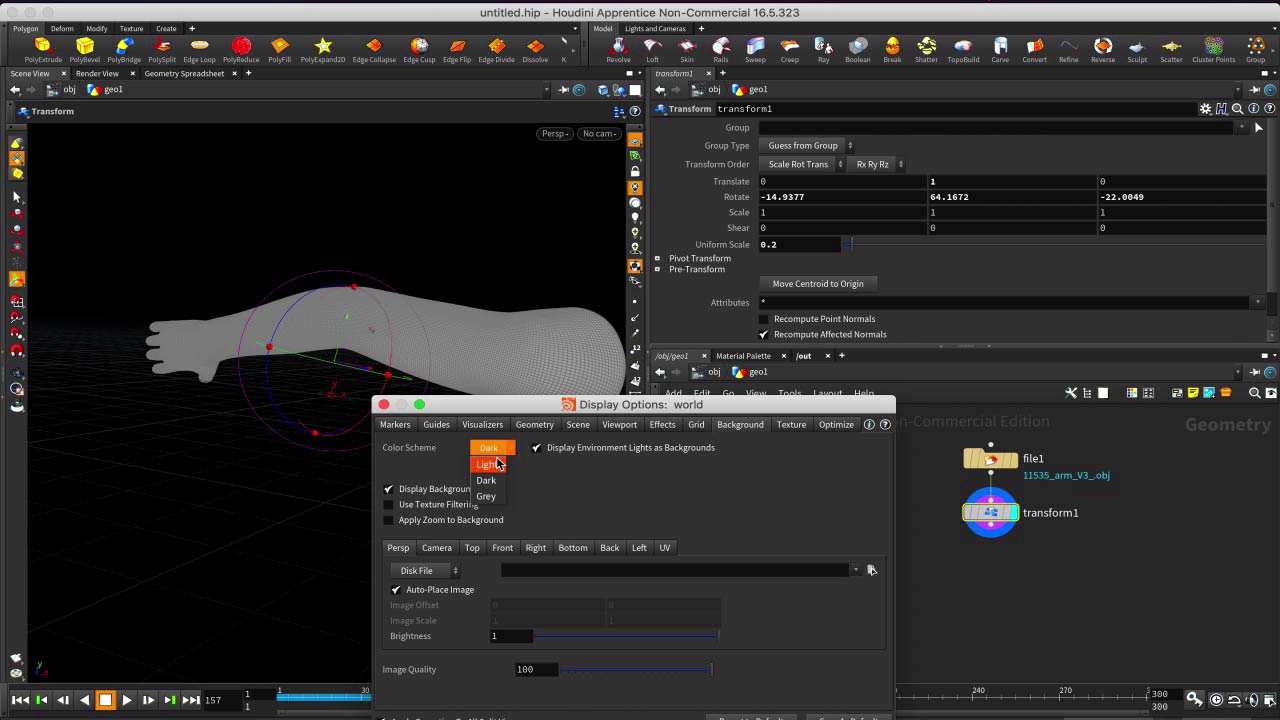
{"action": "left_click", "coordinate": [496, 452]}
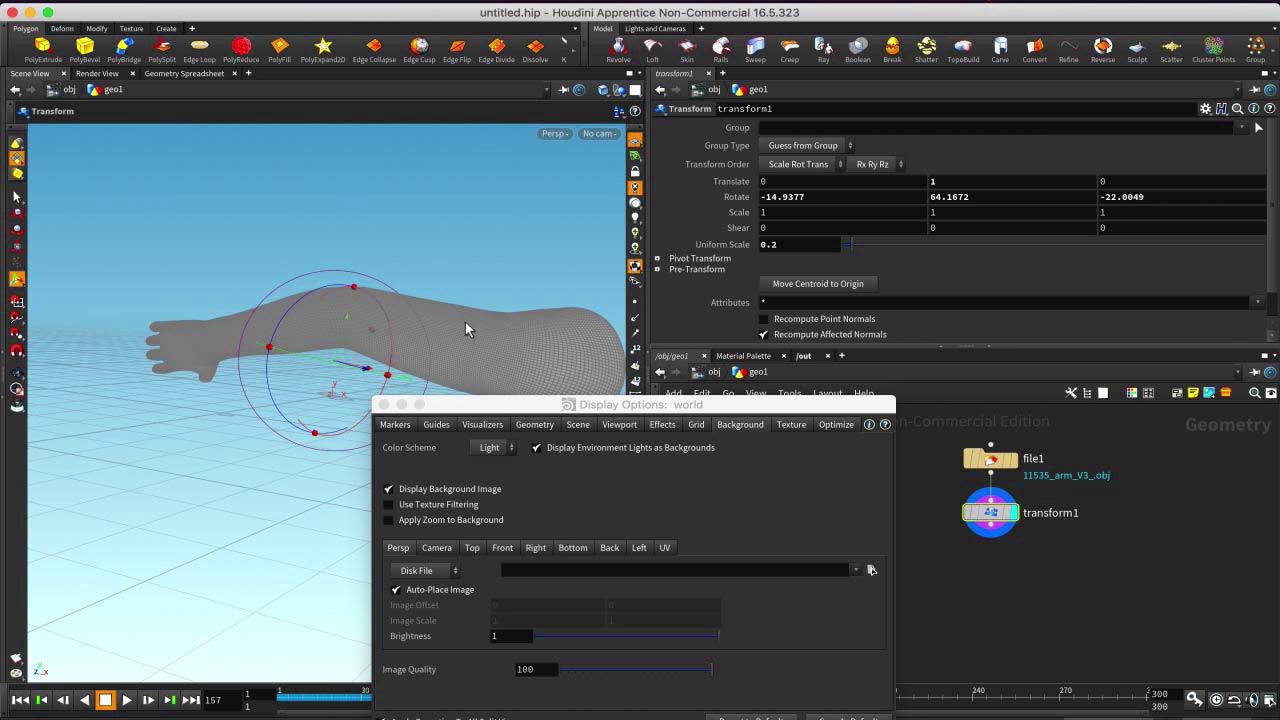
{"action": "left_click", "coordinate": [495, 451]}
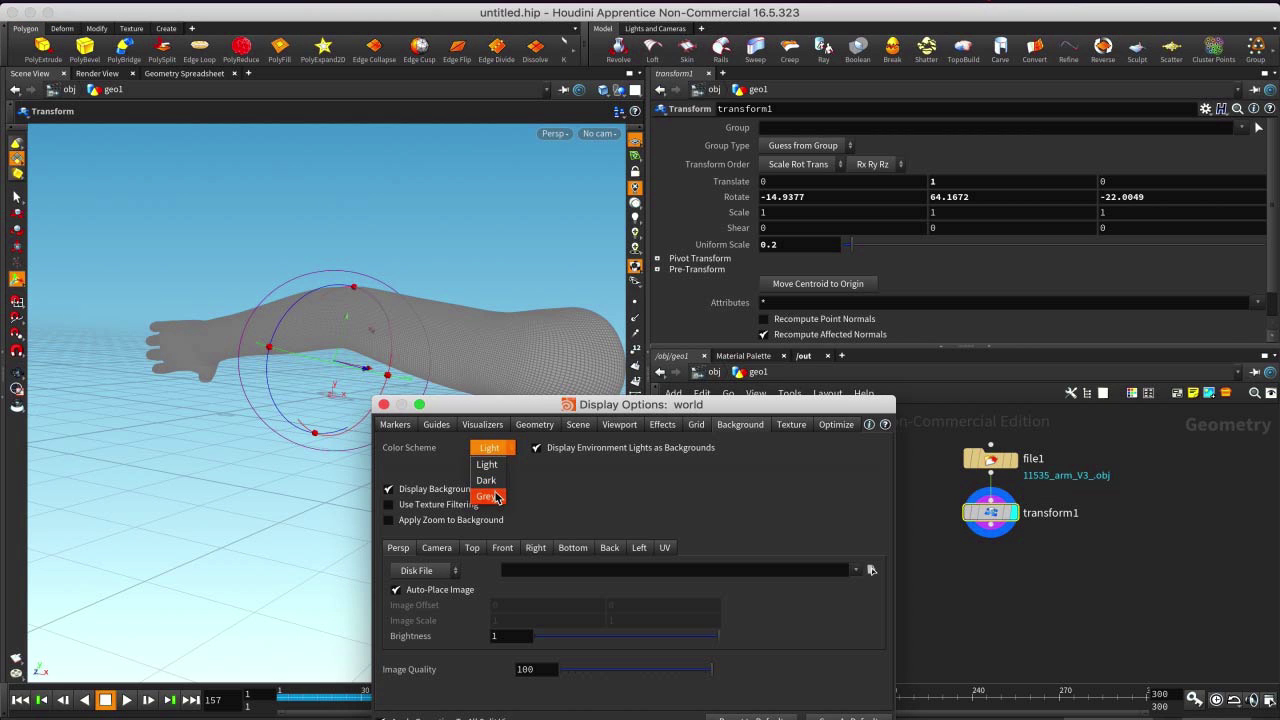
{"action": "left_click", "coordinate": [494, 496]}
{"action": "left_click", "coordinate": [496, 449]}
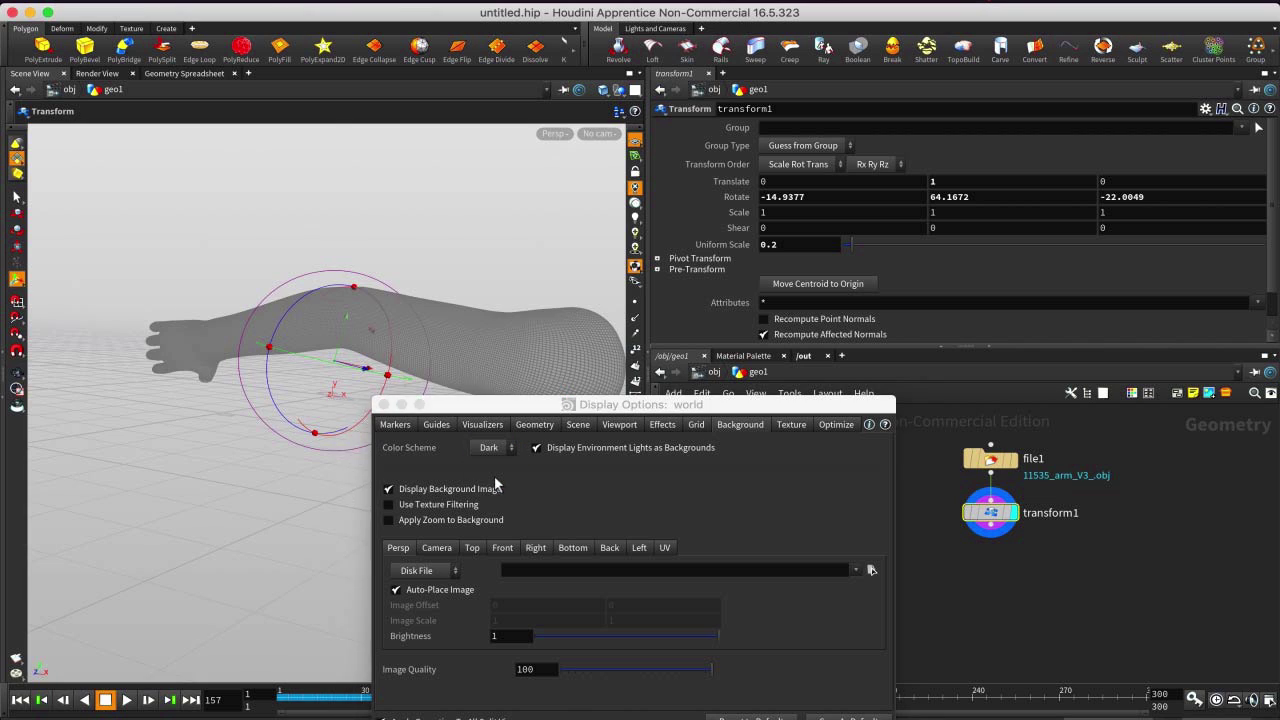
{"action": "left_click", "coordinate": [491, 447]}
{"action": "left_click_drag", "start_coordinate": [541, 400], "coordinate": [546, 358]}
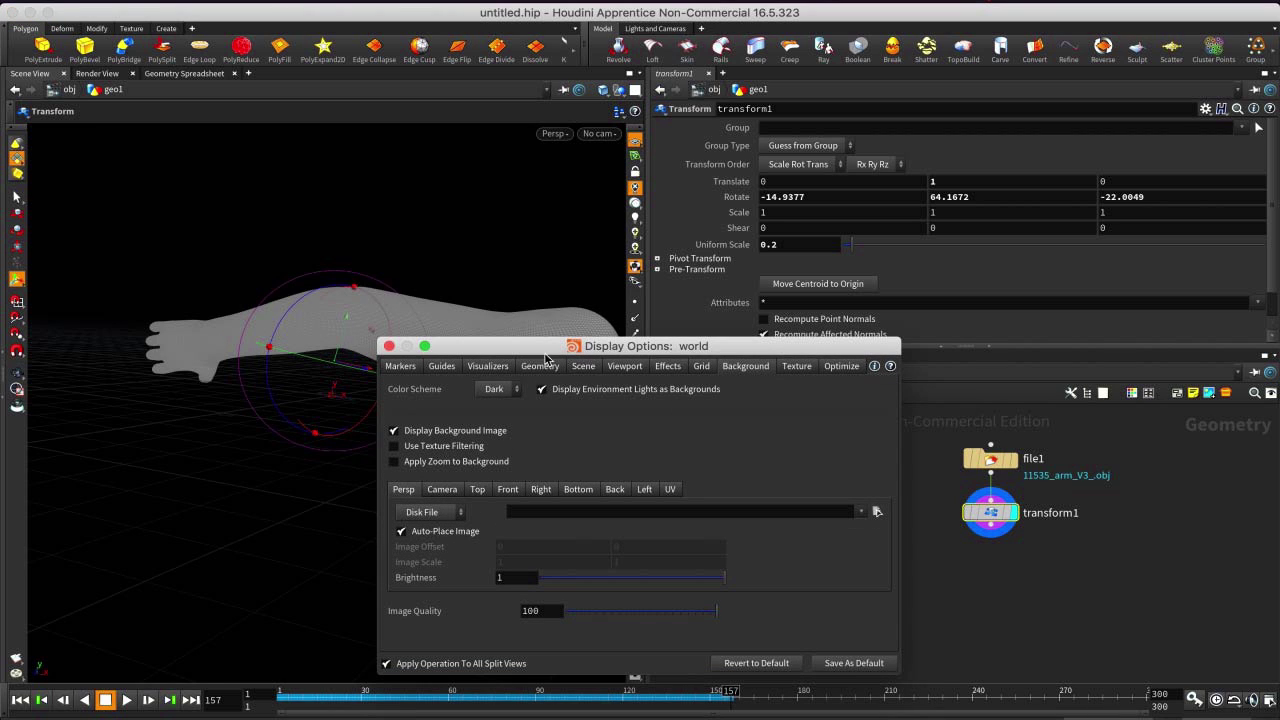
Close the display options, move file1 and transform1 beside the solver, and wire transform1 into solver1's second input.
{"action": "left_click", "coordinate": [389, 346]}
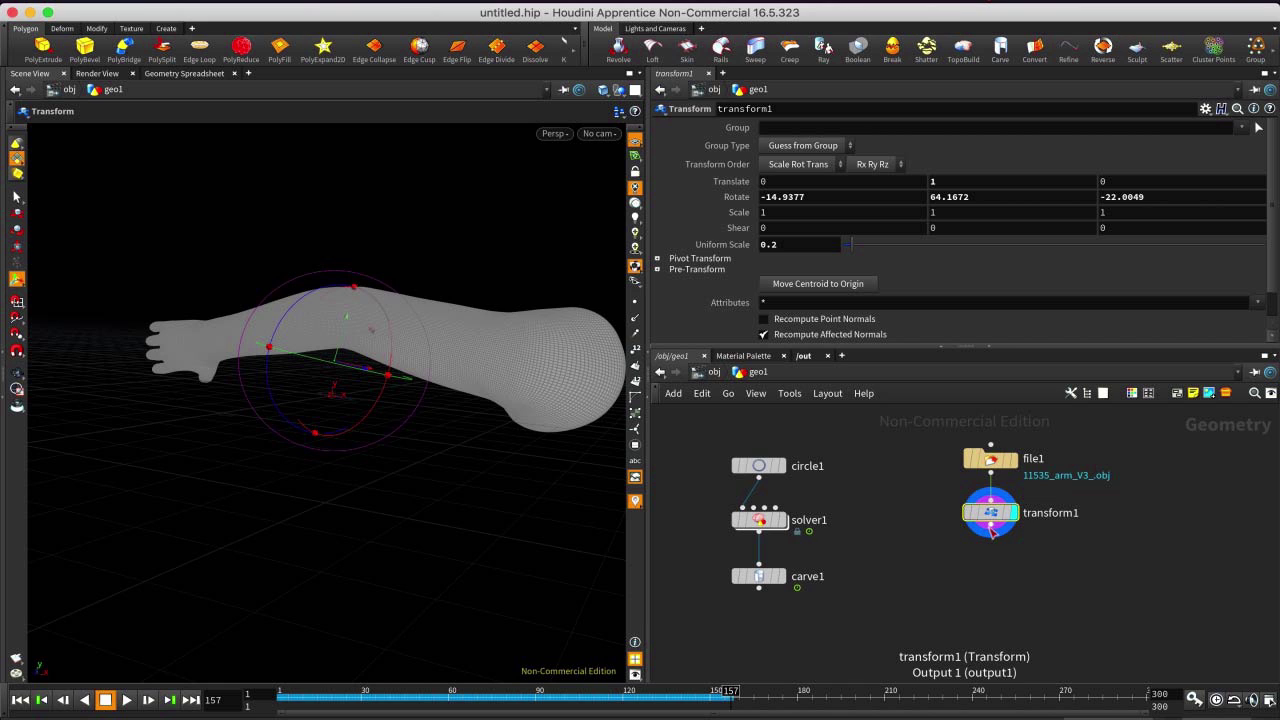
{"action": "left_click_drag", "start_coordinate": [925, 442], "coordinate": [1014, 543]}
{"action": "left_click_drag", "start_coordinate": [991, 459], "coordinate": [895, 432]}
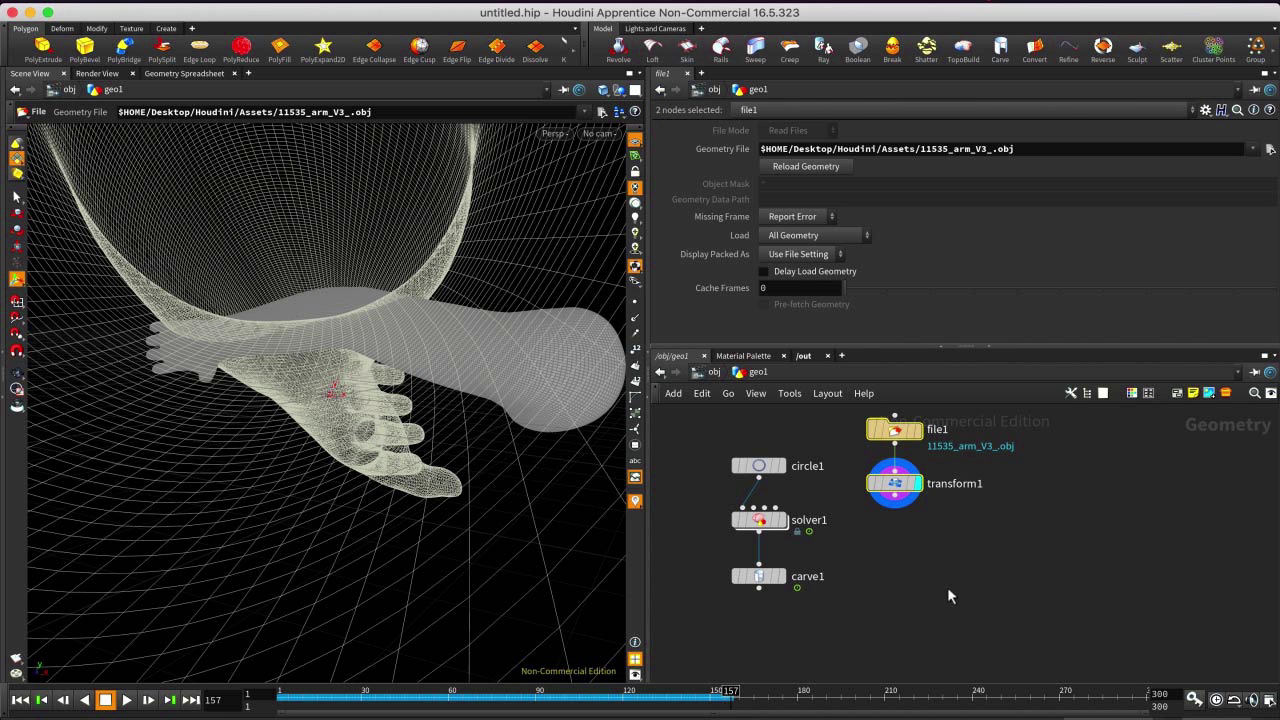
{"action": "left_click", "coordinate": [945, 583]}
{"action": "left_click_drag", "start_coordinate": [894, 508], "coordinate": [732, 505]}
{"action": "scroll", "coordinate": [894, 576], "scroll_direction": "up", "scroll_amount": 2}
{"action": "middle_click_drag", "start_coordinate": [955, 549], "coordinate": [989, 587]}
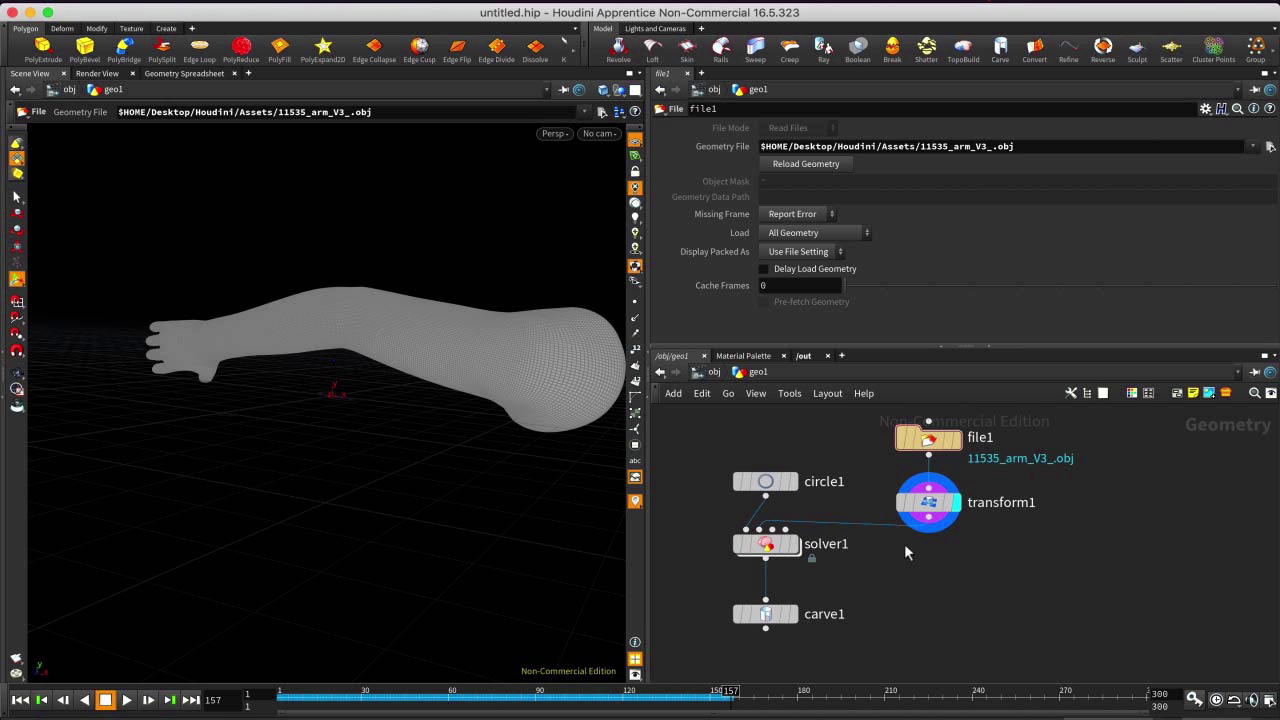
Inside solver1, connect Input_2 to relax1's second input, rewind to frame 1 and place smooth1 below relax1.
{"action": "double_click", "coordinate": [769, 545]}
{"action": "middle_click_drag", "start_coordinate": [1029, 551], "coordinate": [980, 606]}
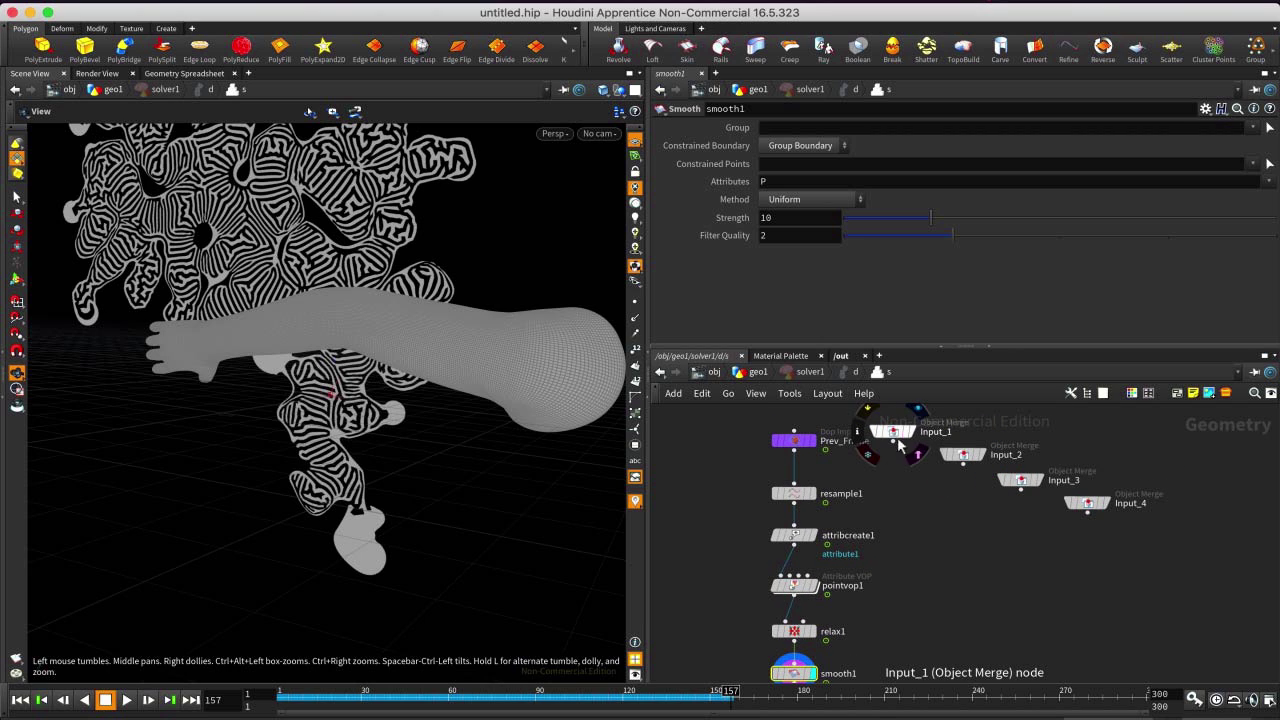
{"action": "left_click_drag", "start_coordinate": [964, 464], "coordinate": [890, 640]}
{"action": "scroll", "coordinate": [1003, 583], "scroll_direction": "down", "scroll_amount": 5}
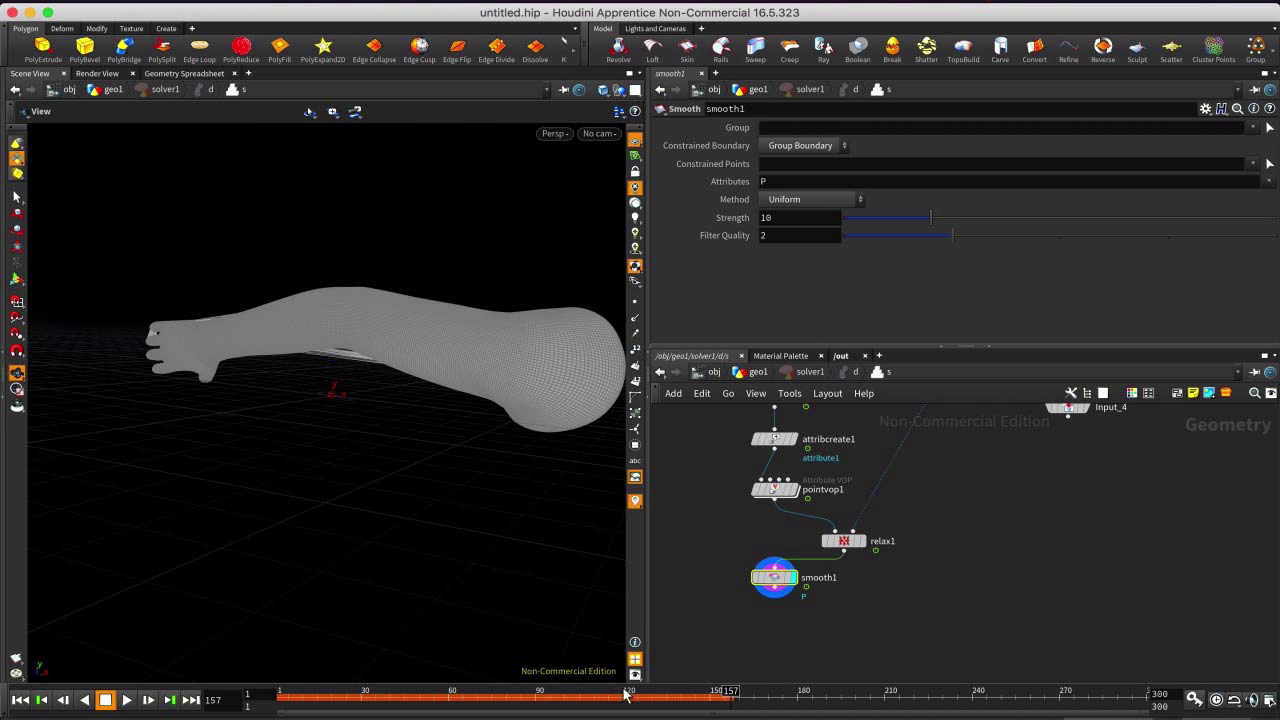
{"action": "left_click", "coordinate": [18, 702]}
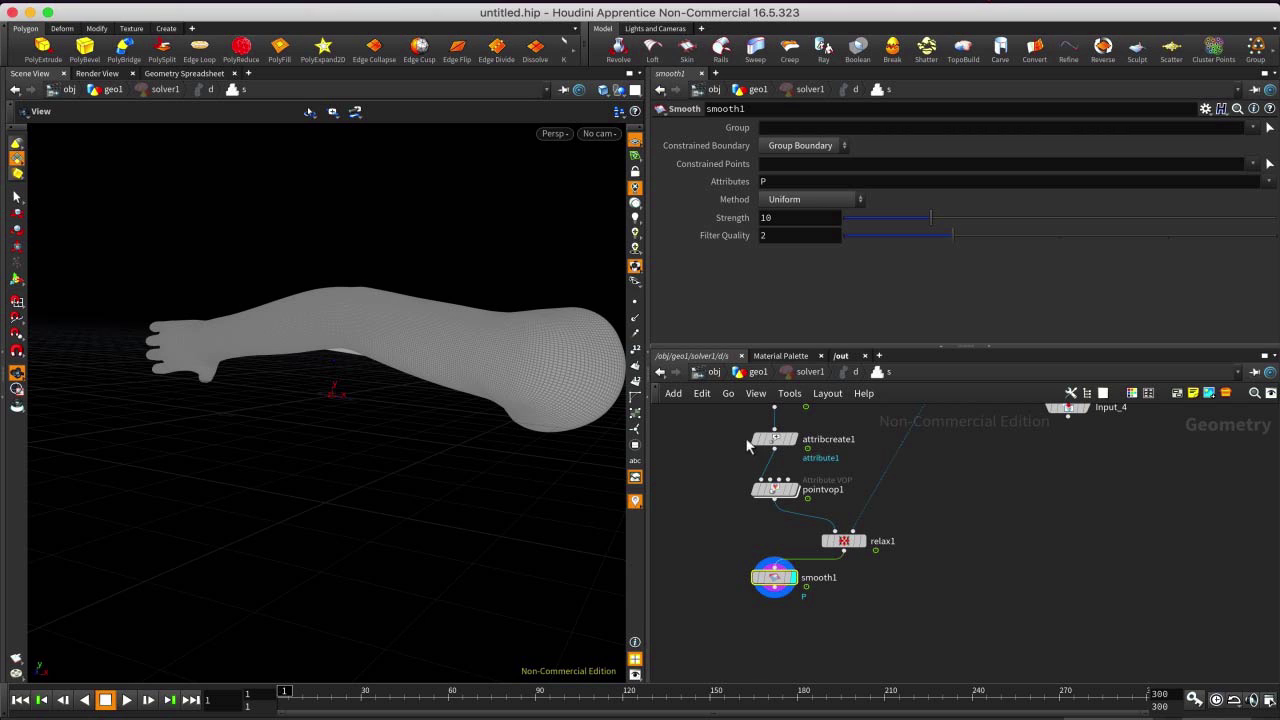
{"action": "left_click_drag", "start_coordinate": [775, 577], "coordinate": [843, 592]}
Return to geo1, display carve1, and play the growth simulation to about frame 82.
{"action": "left_click", "coordinate": [759, 373]}
{"action": "mouse_move", "coordinate": [779, 620]}
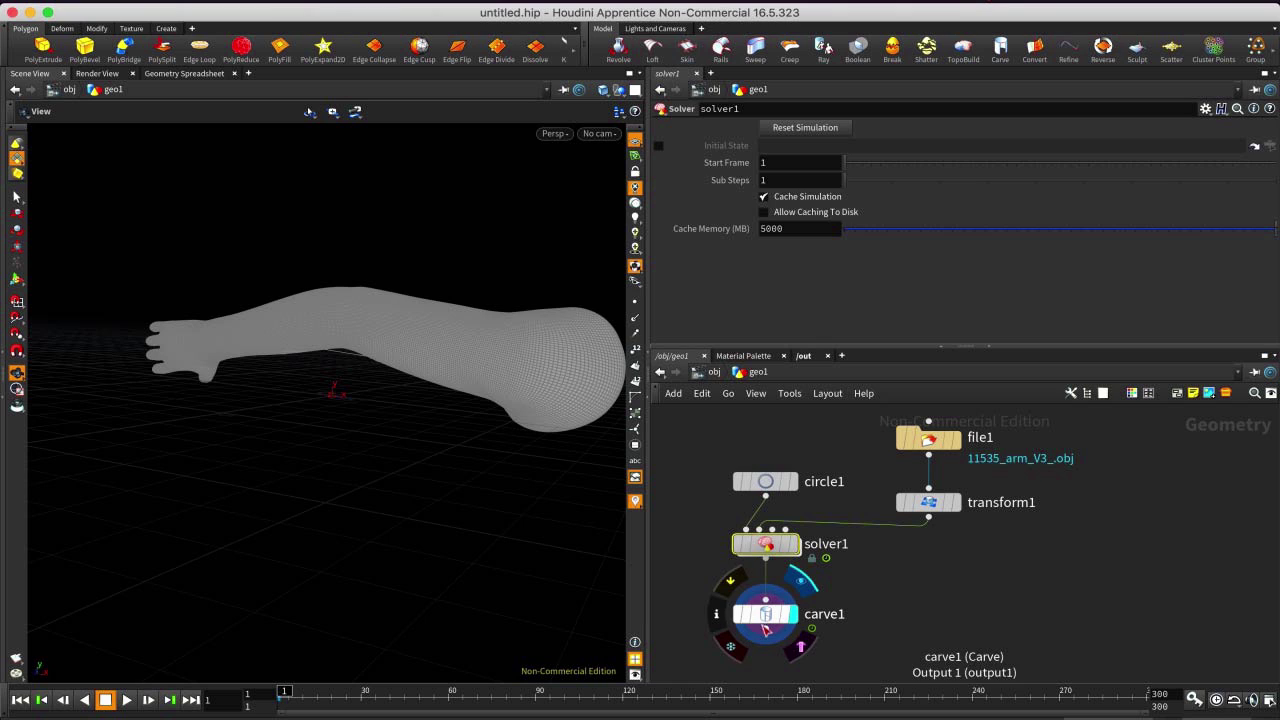
{"action": "left_click", "coordinate": [775, 618]}
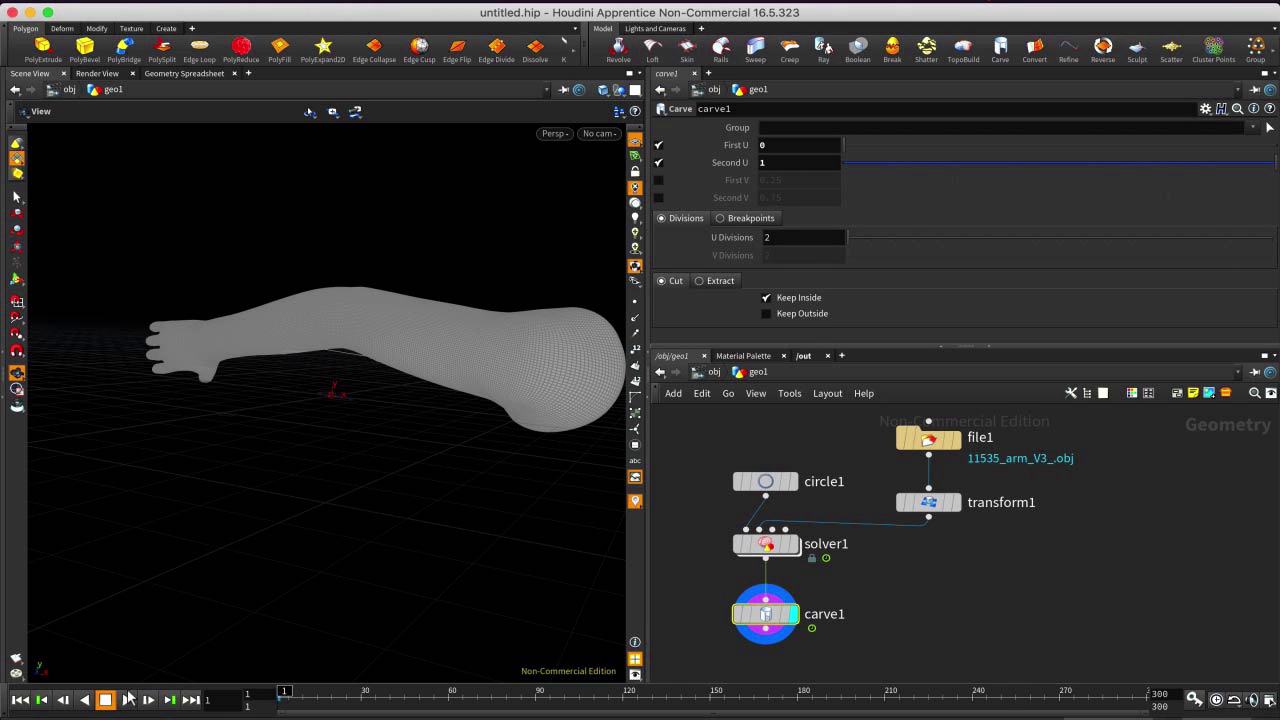
{"action": "left_click", "coordinate": [128, 699]}
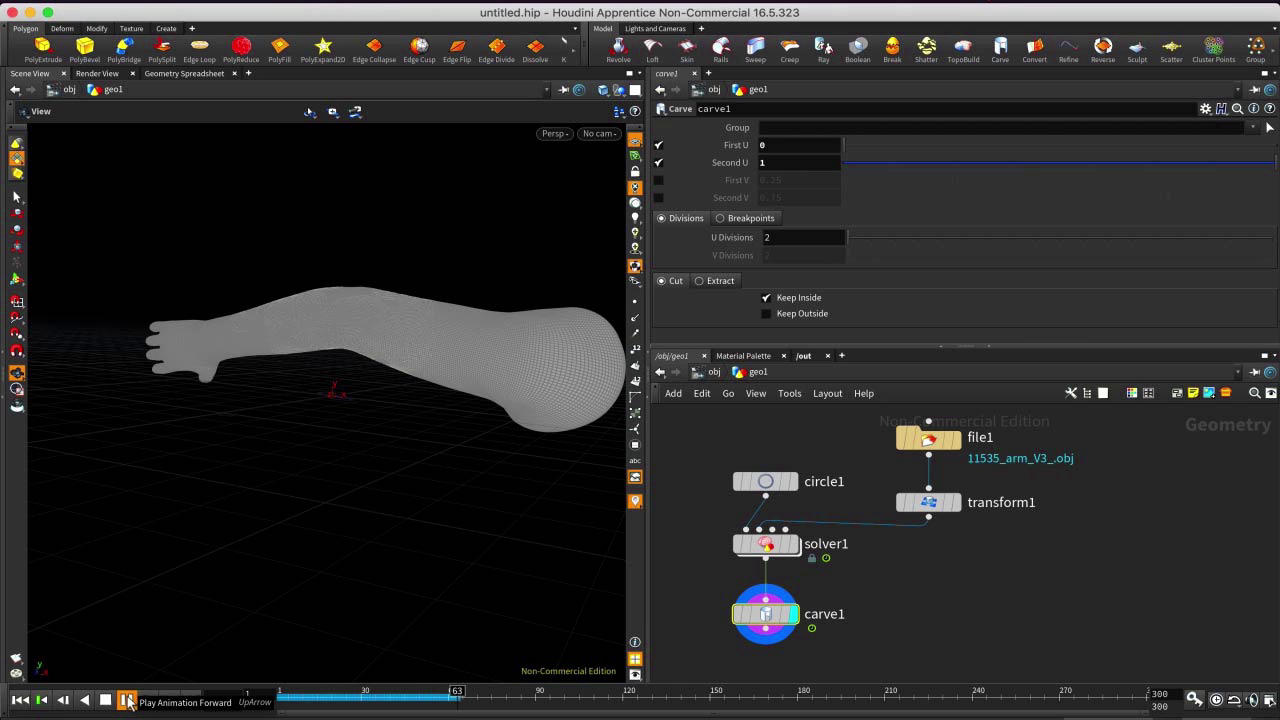
{"action": "left_click", "coordinate": [120, 700]}
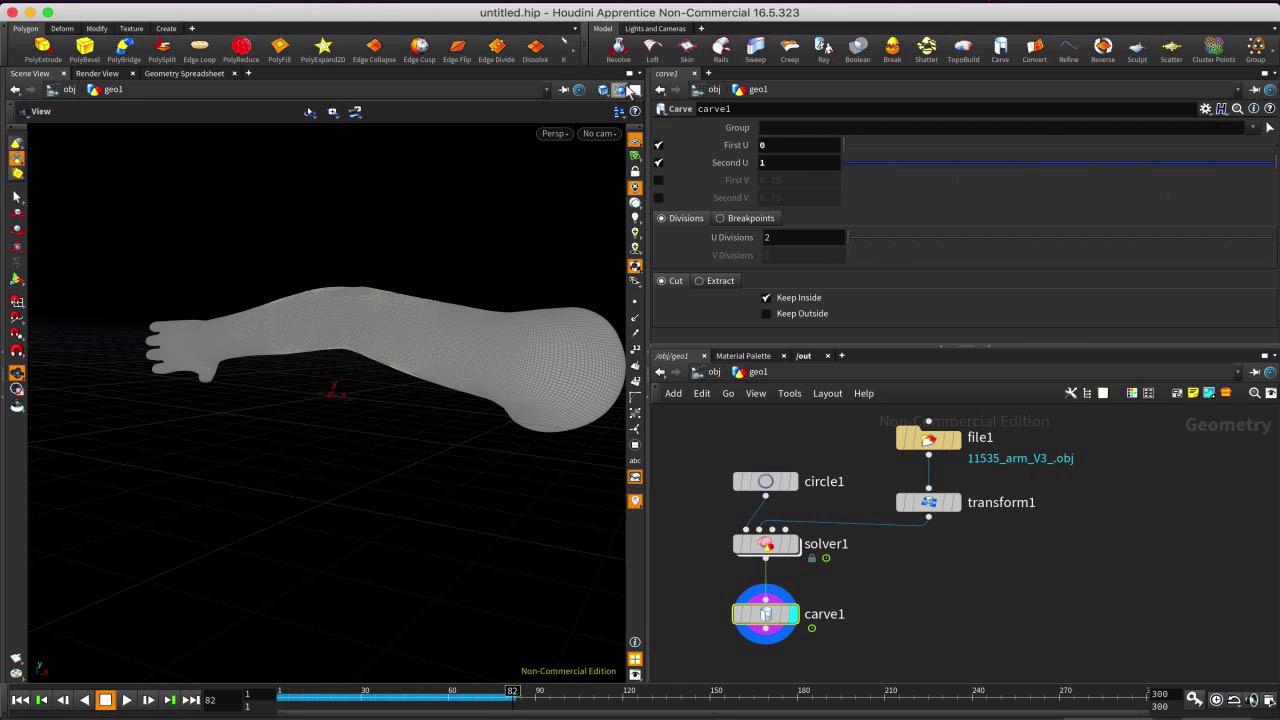
Set the viewport to Hide Other Objects and examine the curve growth on the arm from several angles.
{"action": "left_click", "coordinate": [619, 90]}
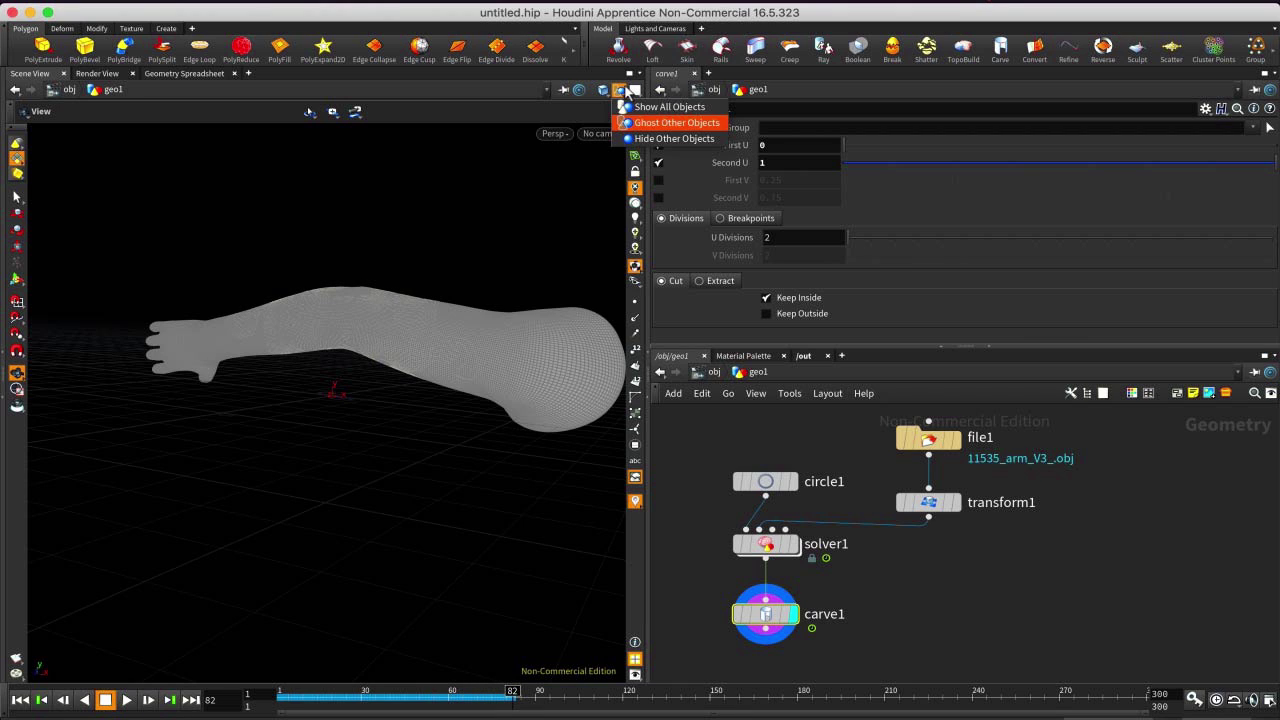
{"action": "left_click", "coordinate": [672, 138]}
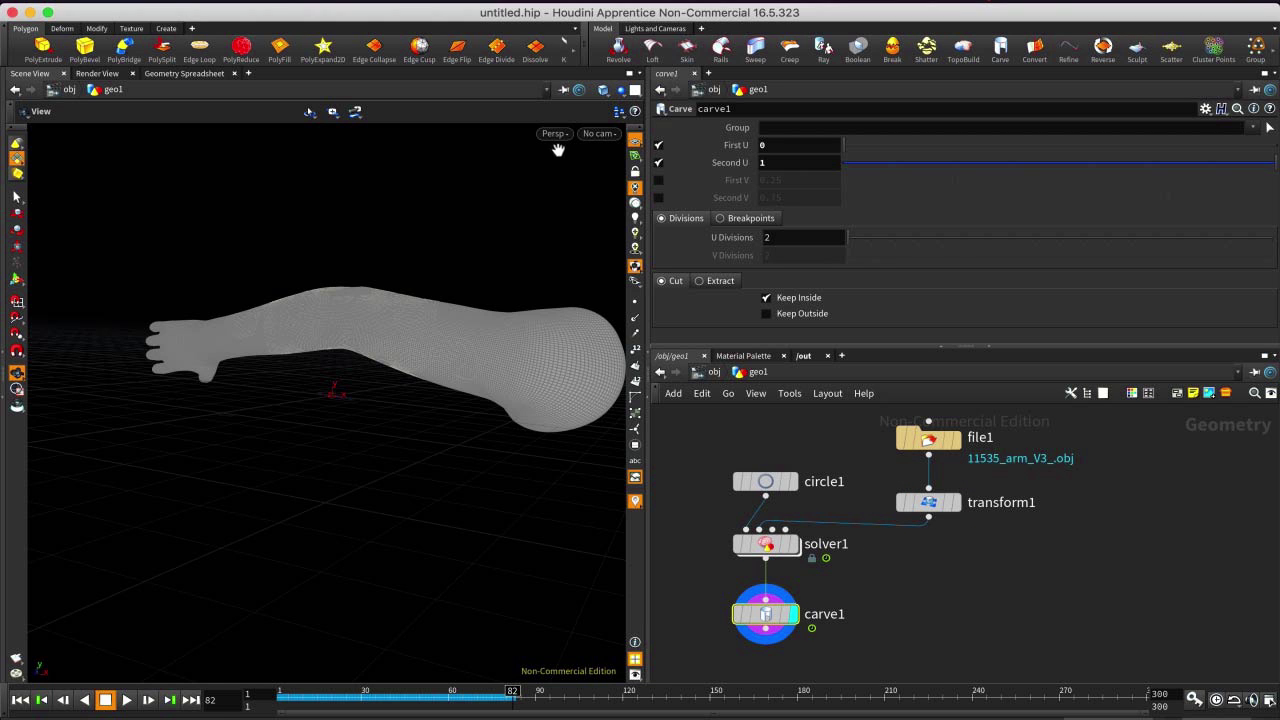
{"action": "left_click_drag", "start_coordinate": [450, 368], "coordinate": [360, 443]}
{"action": "left_click_drag", "start_coordinate": [580, 395], "coordinate": [517, 389]}
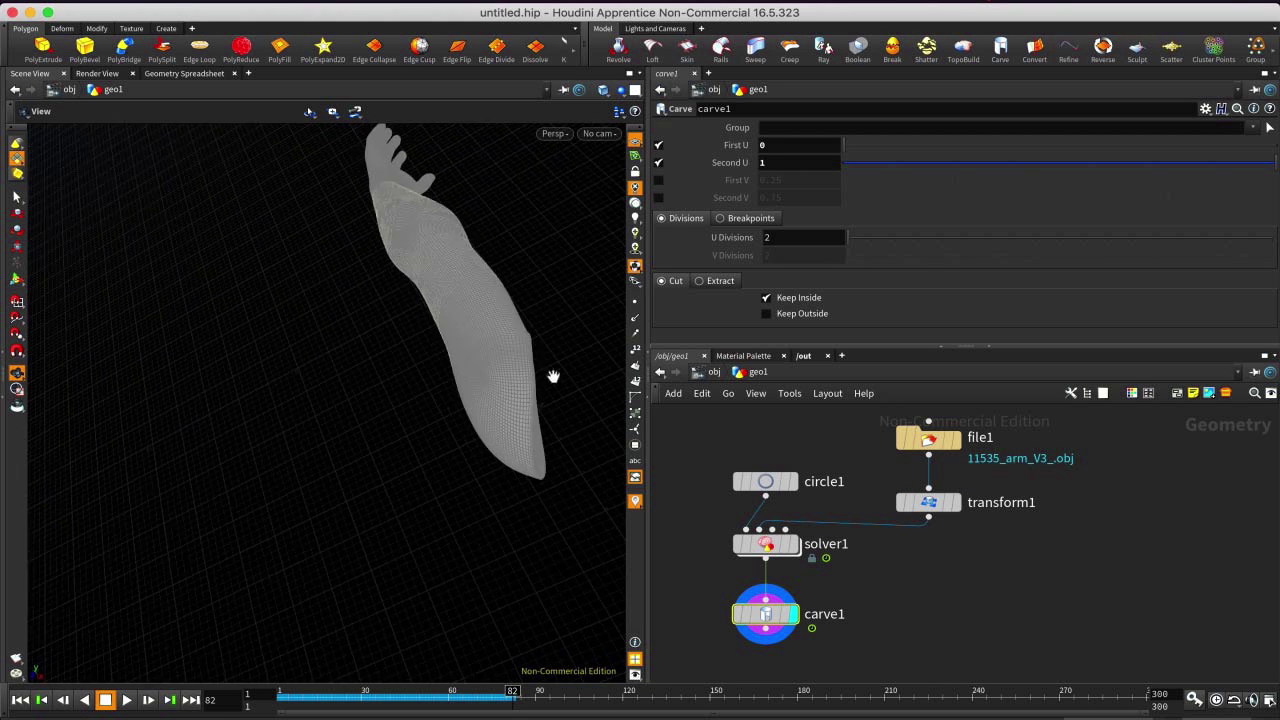
{"action": "right_click_drag", "start_coordinate": [517, 389], "coordinate": [502, 298]}
{"action": "middle_click_drag", "start_coordinate": [502, 298], "coordinate": [386, 408]}
{"action": "left_click_drag", "start_coordinate": [386, 408], "coordinate": [515, 418]}
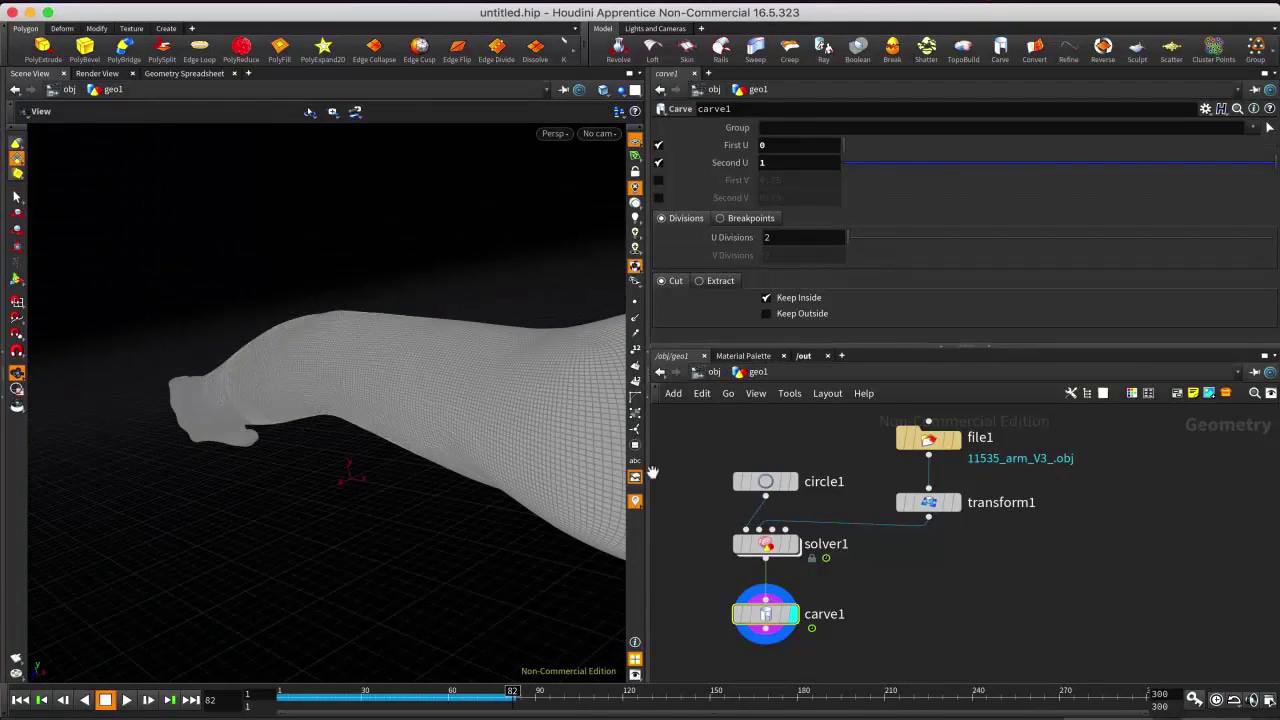
Toggle the bypass of the file1 node on and off again, and rewind the animation to frame 1.
{"action": "left_click", "coordinate": [901, 443]}
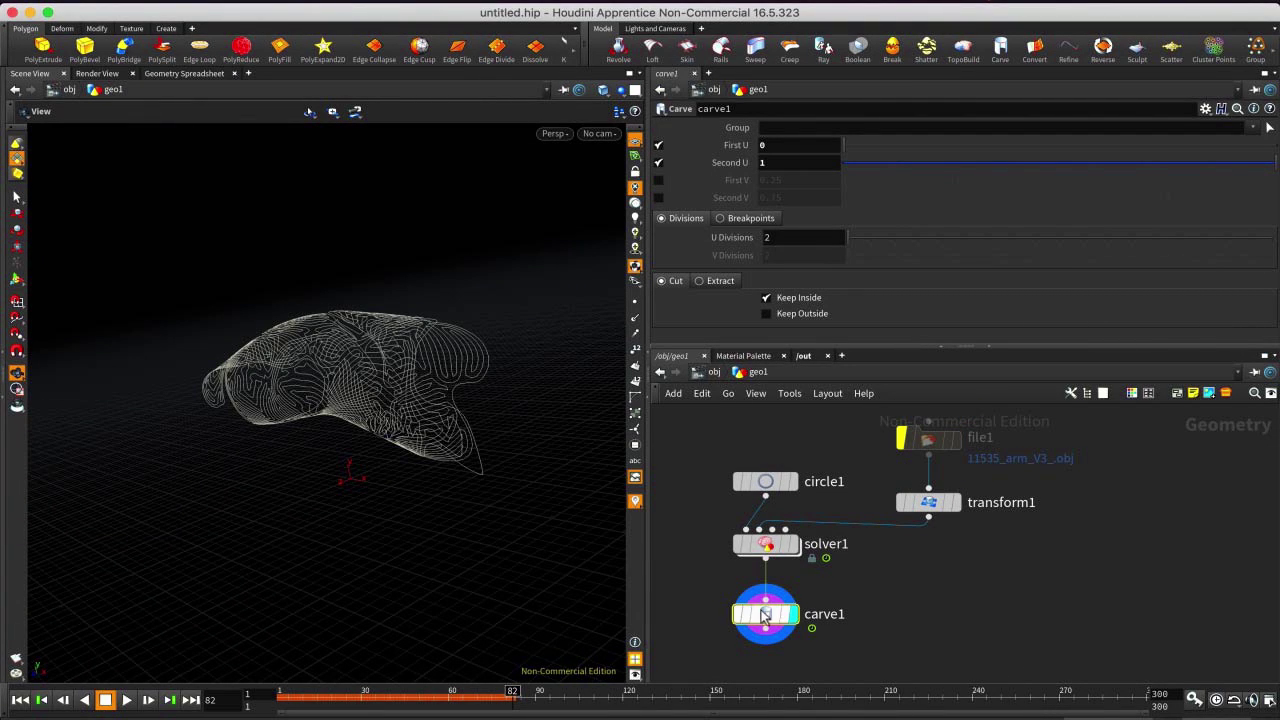
{"action": "left_click", "coordinate": [20, 700]}
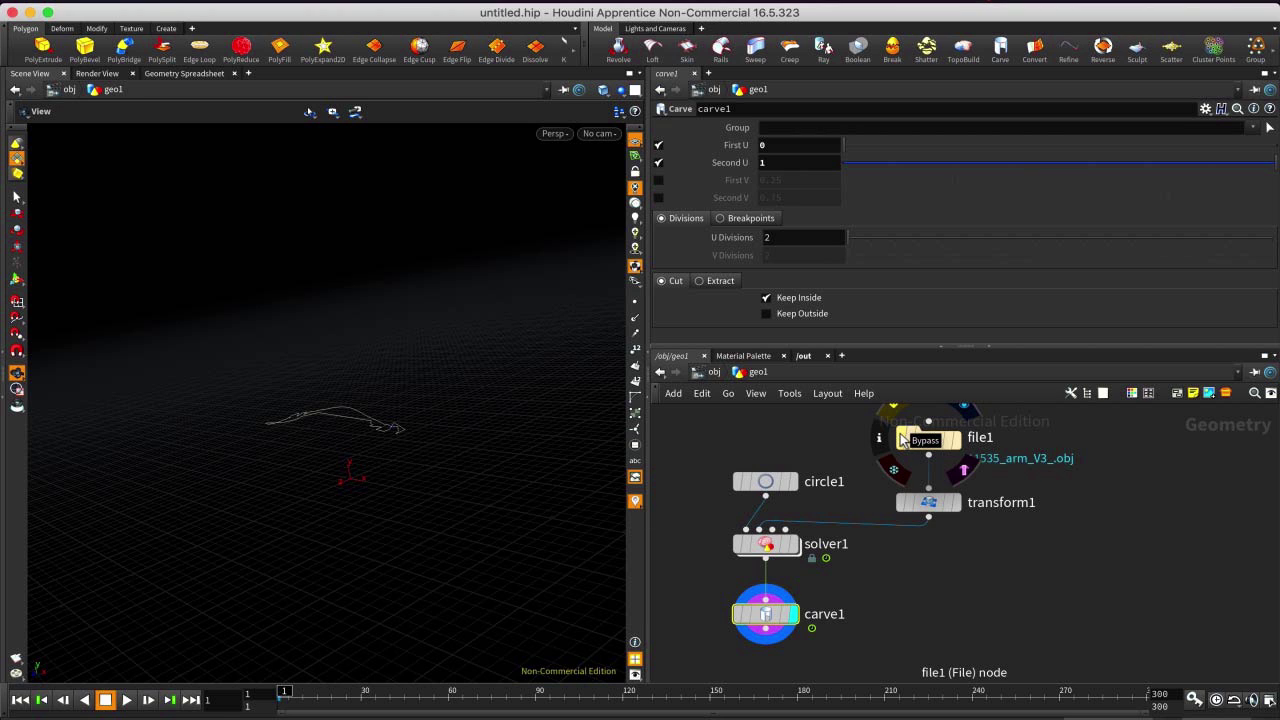
{"action": "left_click_drag", "start_coordinate": [362, 416], "coordinate": [392, 455]}
{"action": "left_click_drag", "start_coordinate": [305, 510], "coordinate": [208, 654]}
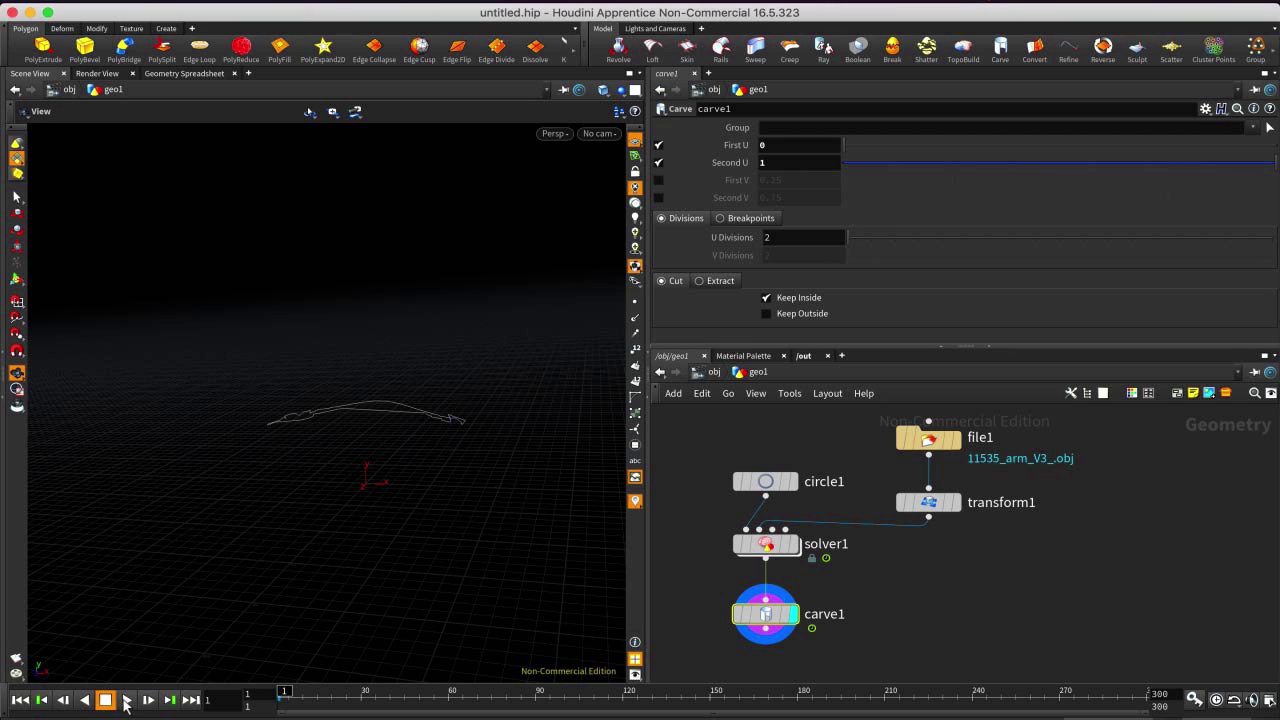
Play the growth simulation to about frame 284 and examine how the curves cover the arm.
{"action": "left_click", "coordinate": [126, 700]}
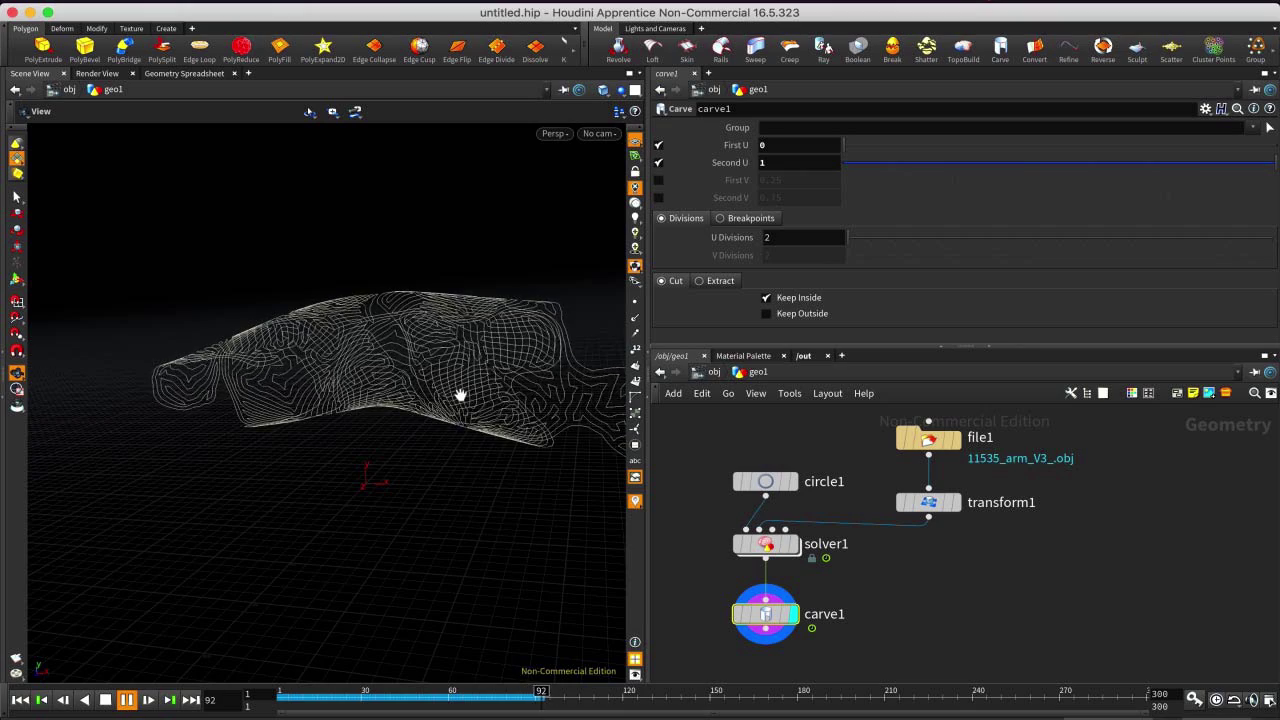
{"action": "mouse_move", "coordinate": [940, 448]}
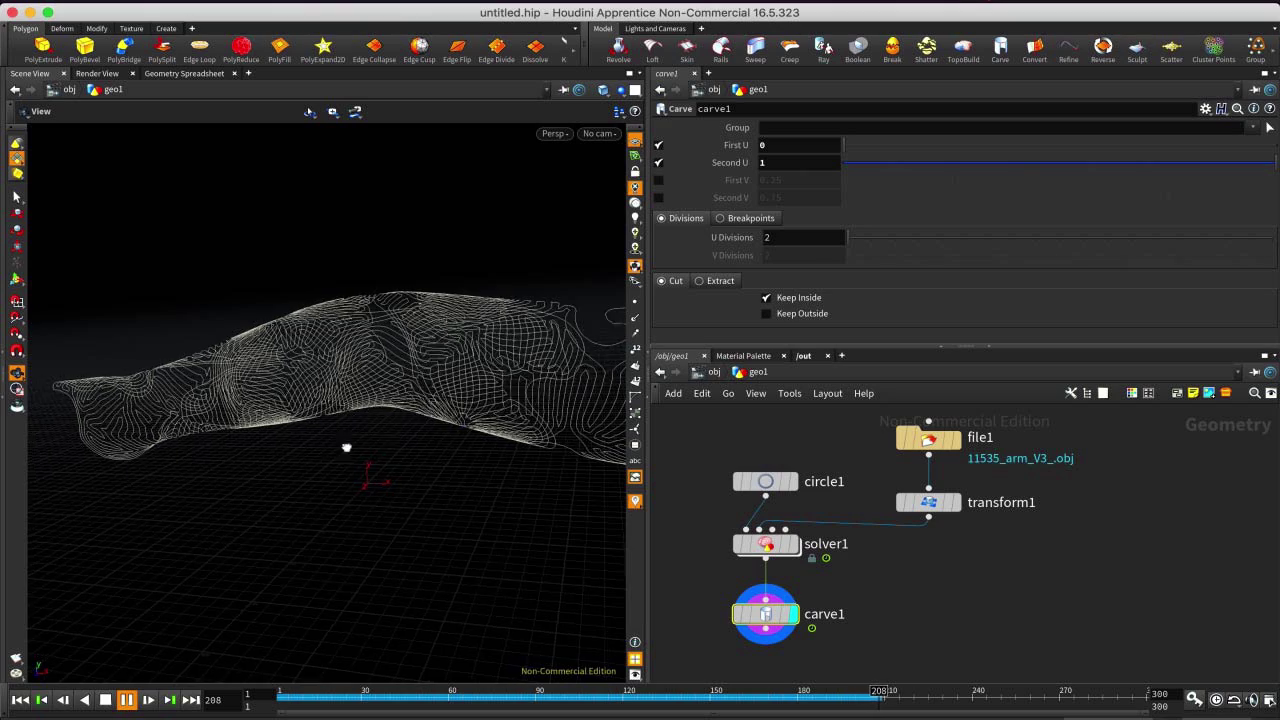
{"action": "left_click_drag", "start_coordinate": [349, 449], "coordinate": [314, 460]}
{"action": "left_click_drag", "start_coordinate": [414, 409], "coordinate": [366, 491]}
{"action": "middle_click_drag", "start_coordinate": [366, 491], "coordinate": [280, 534]}
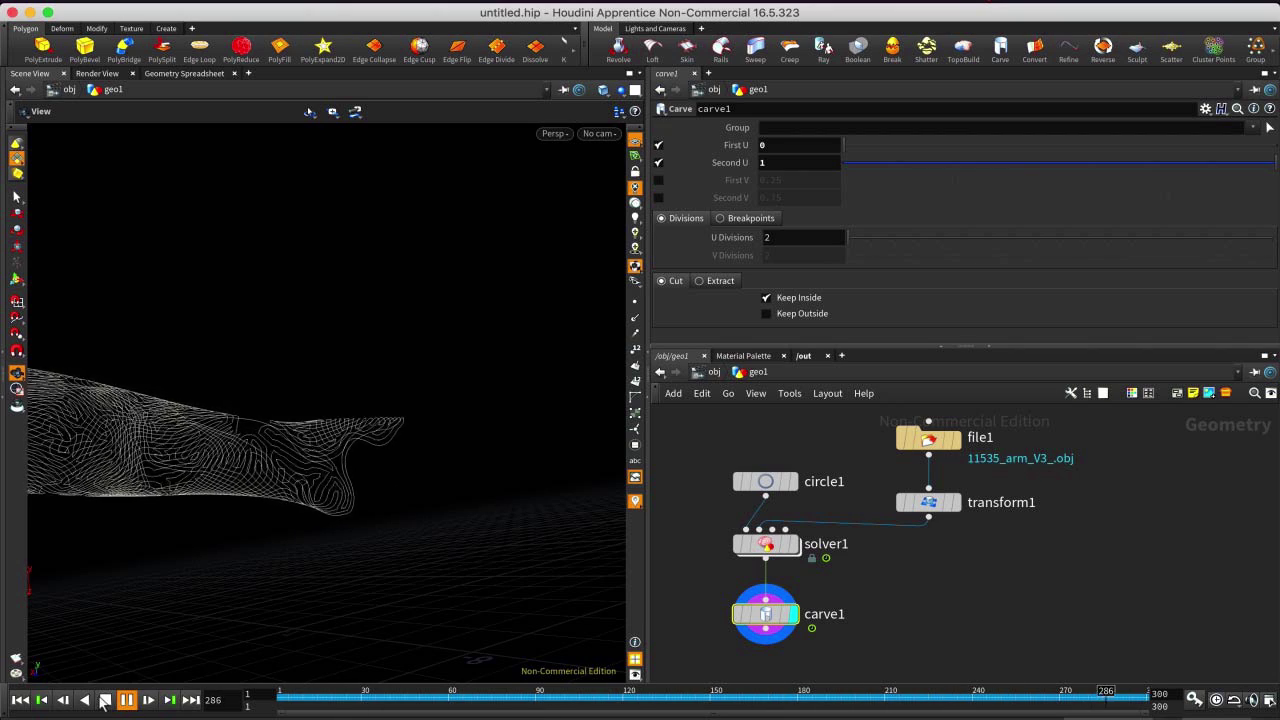
{"action": "left_click", "coordinate": [104, 700]}
{"action": "left_click_drag", "start_coordinate": [251, 394], "coordinate": [386, 457]}
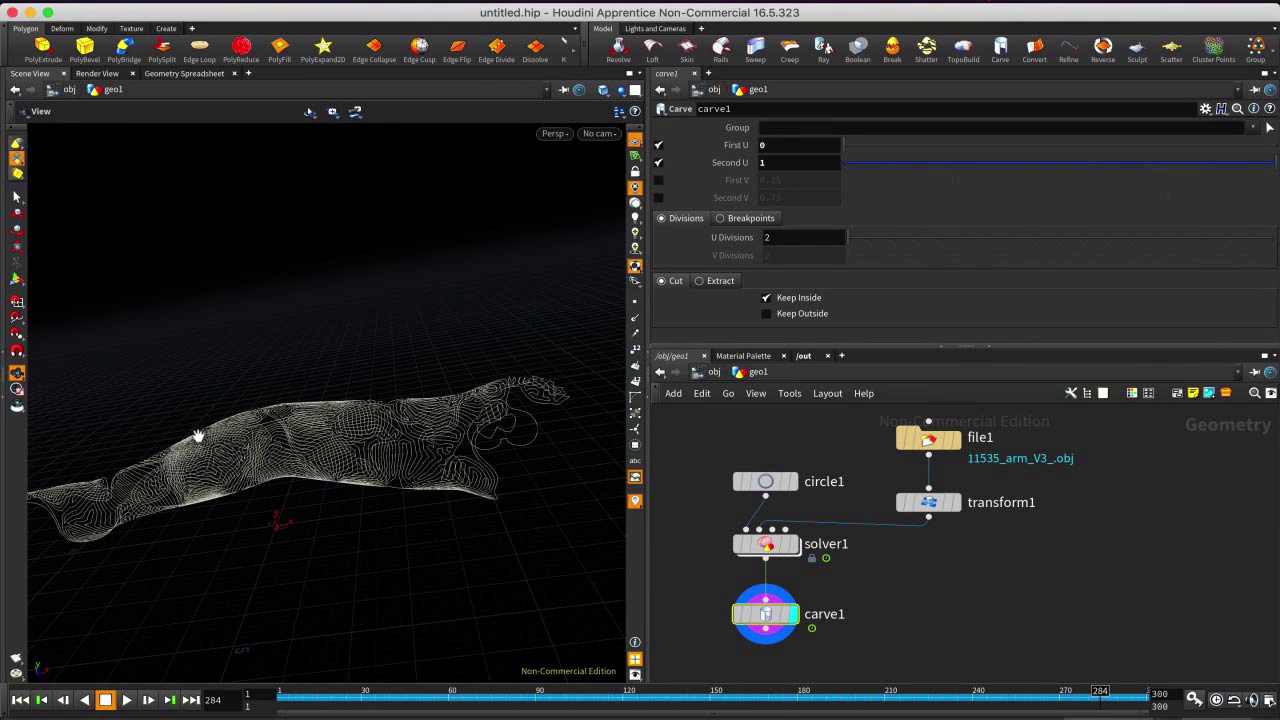
{"action": "left_click_drag", "start_coordinate": [198, 436], "coordinate": [291, 386]}
Reposition the arm freehand with transform1 to about -0.06, 0.58, 0.05, rotate it to about -66.2, 72.2, -70.1 degrees, and rewind to frame 1.
{"action": "left_click", "coordinate": [929, 502]}
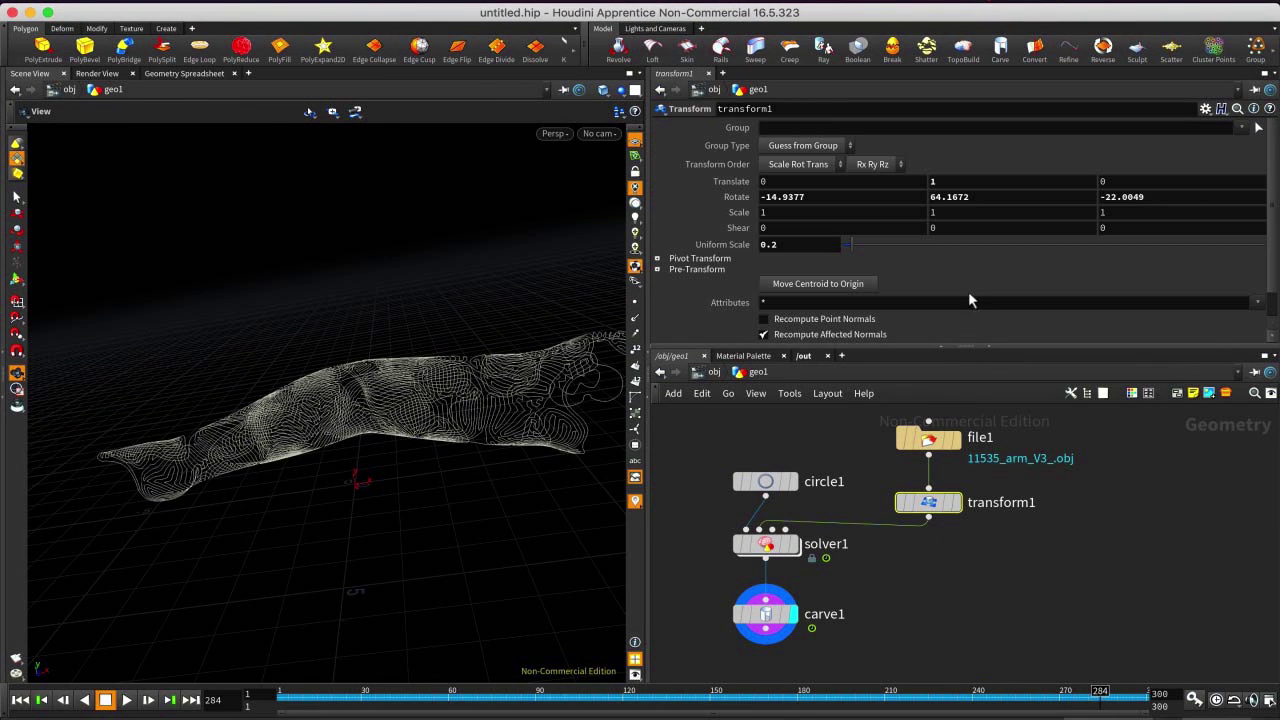
{"action": "left_click", "coordinate": [15, 282]}
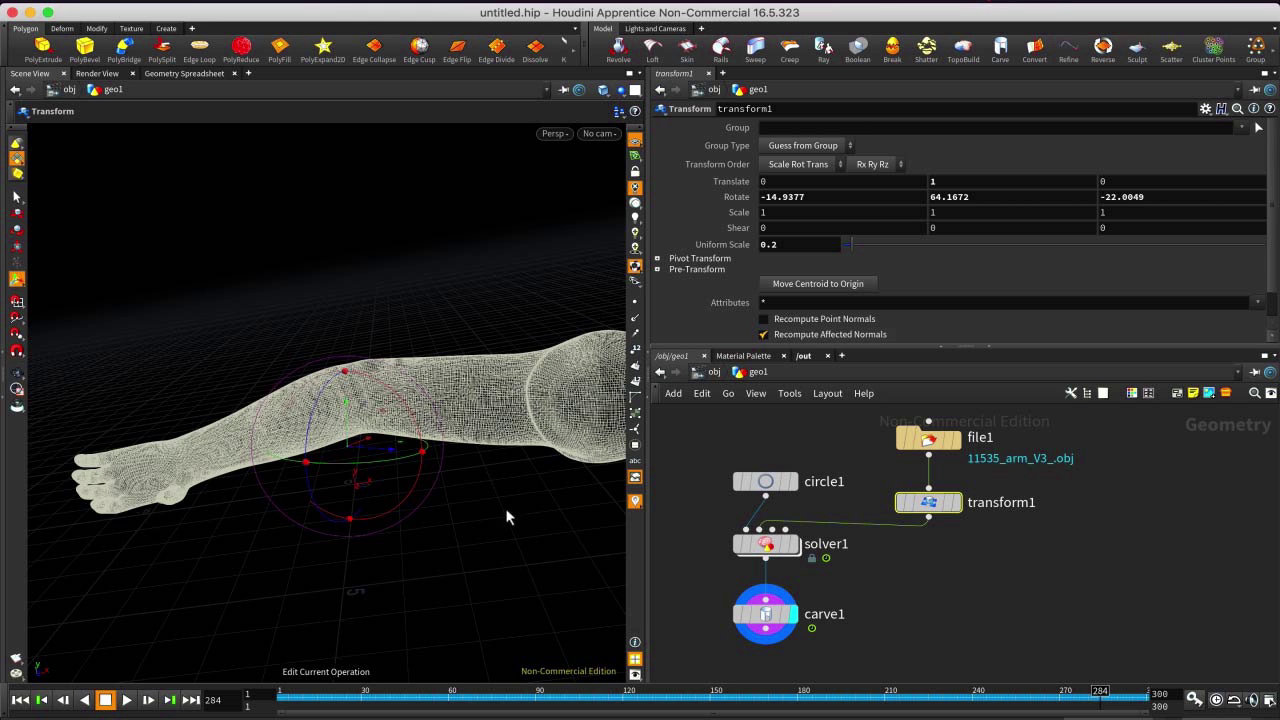
{"action": "left_click_drag", "start_coordinate": [347, 424], "coordinate": [350, 459]}
{"action": "left_click_drag", "start_coordinate": [397, 565], "coordinate": [413, 538], "text": "alt"}
{"action": "left_click_drag", "start_coordinate": [278, 573], "coordinate": [306, 551]}
{"action": "left_click", "coordinate": [20, 700]}
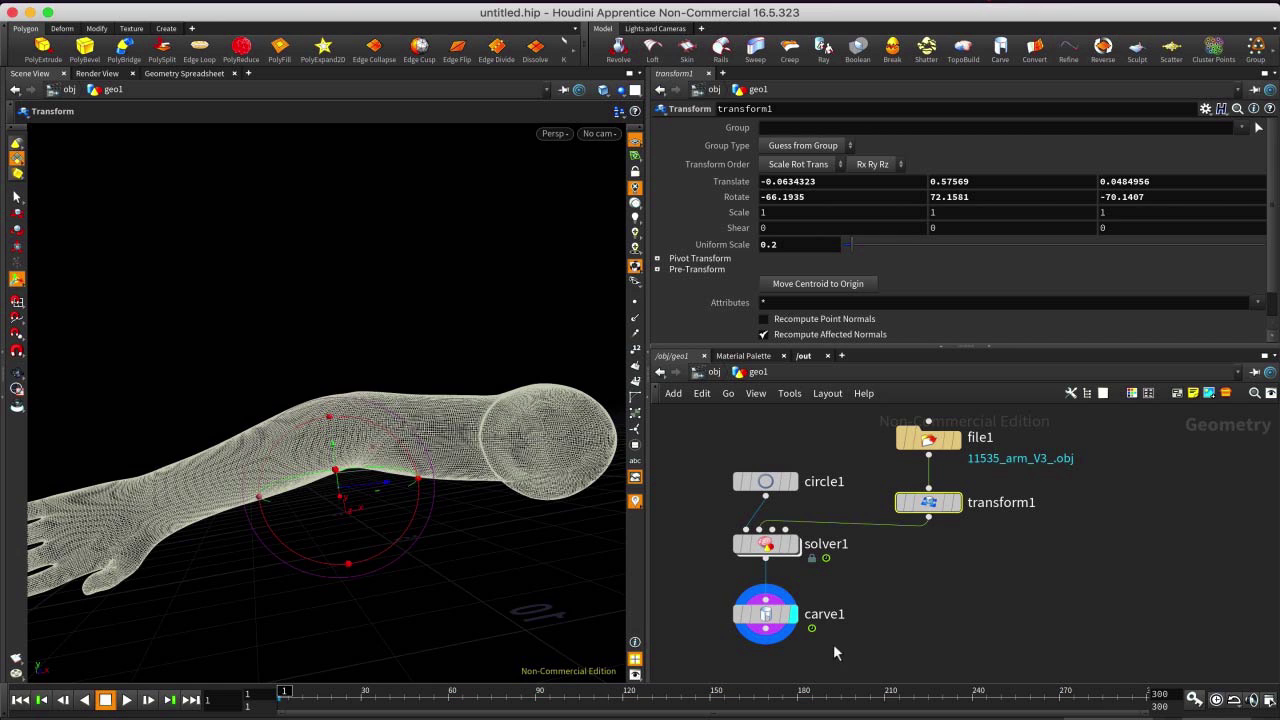
Play the carve1 growth to about frame 205, examine the curves around the hand, and rewind to frame 1.
{"action": "left_click", "coordinate": [766, 613]}
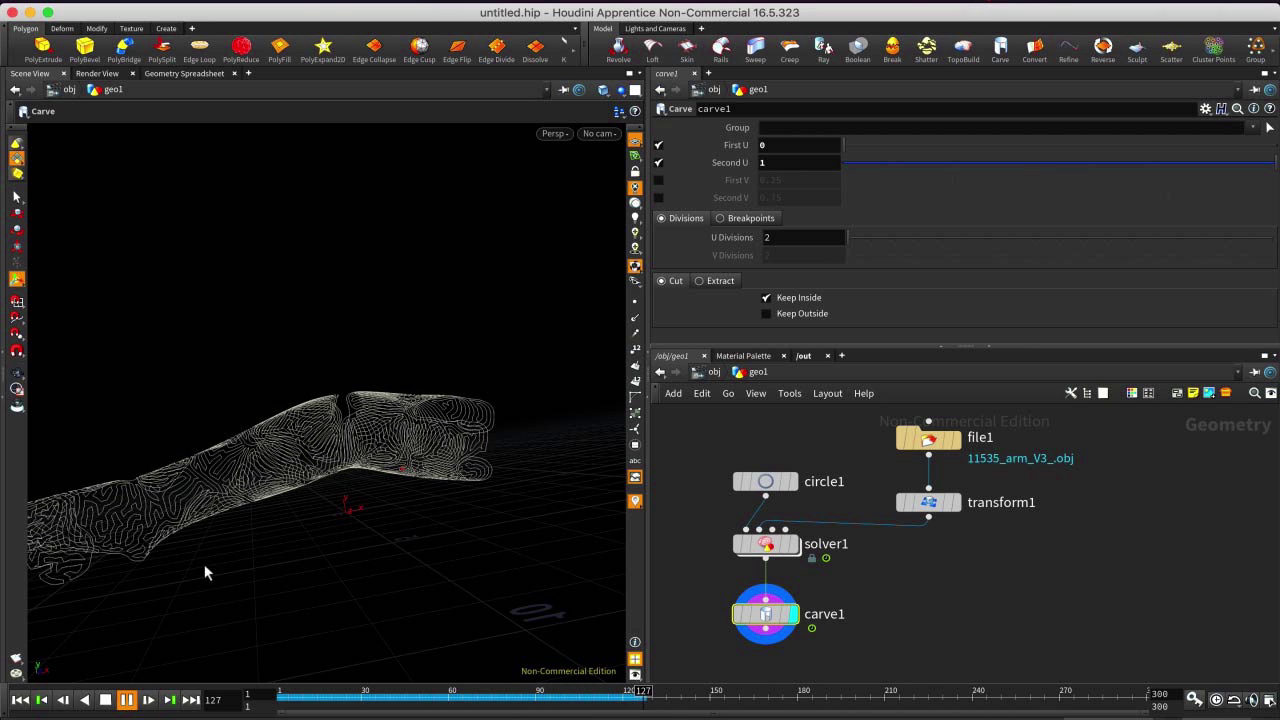
{"action": "key", "text": "Escape"}
{"action": "left_click_drag", "start_coordinate": [168, 550], "coordinate": [240, 529], "text": "alt"}
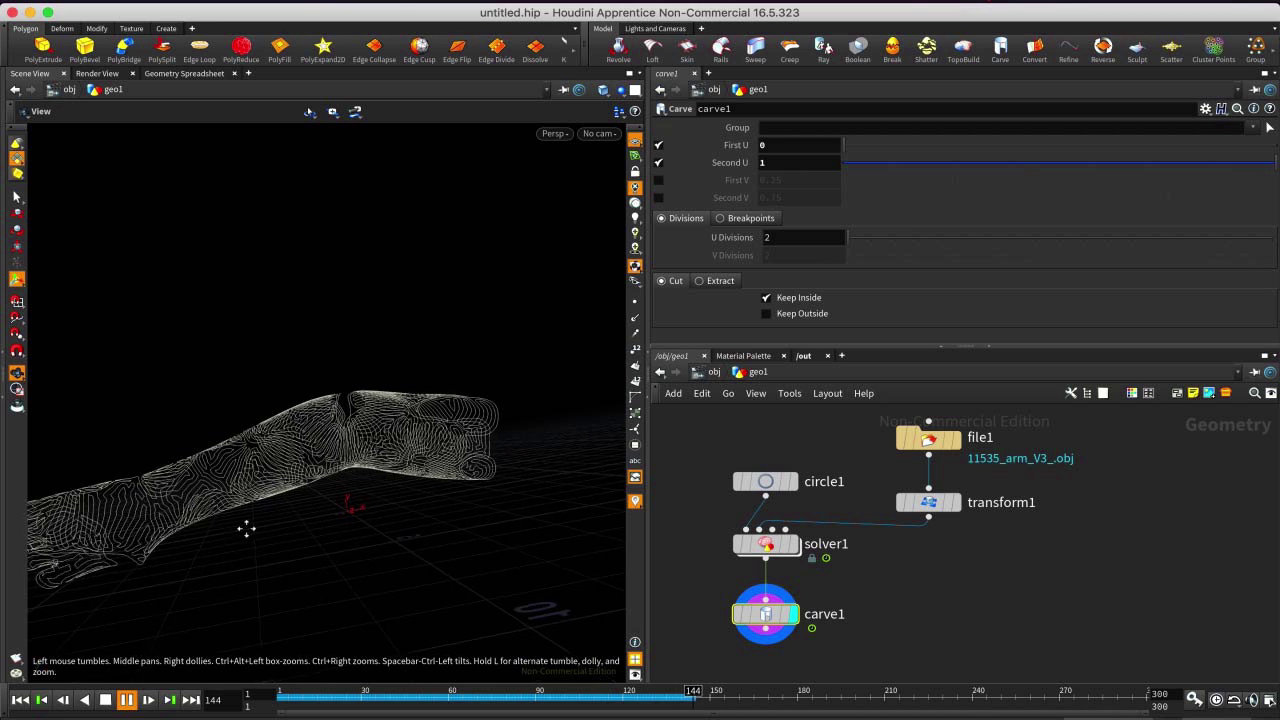
{"action": "middle_click_drag", "start_coordinate": [240, 529], "coordinate": [340, 497], "text": "alt"}
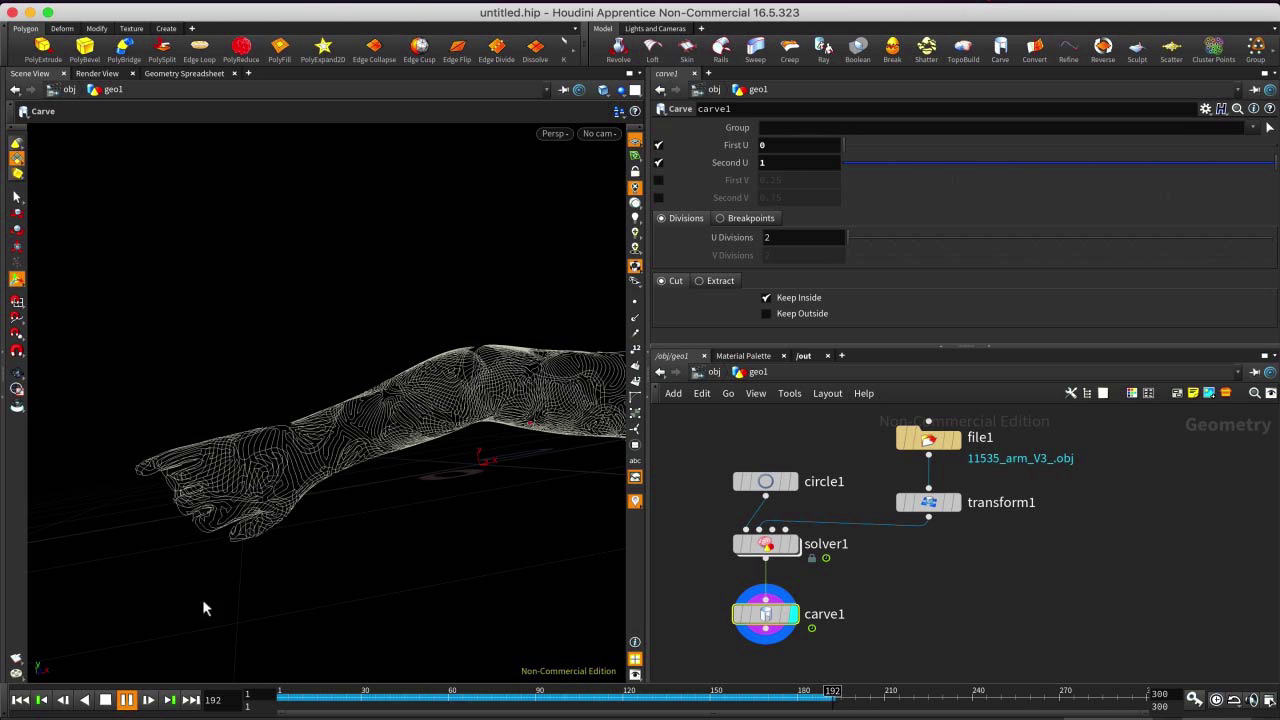
{"action": "left_click", "coordinate": [106, 700]}
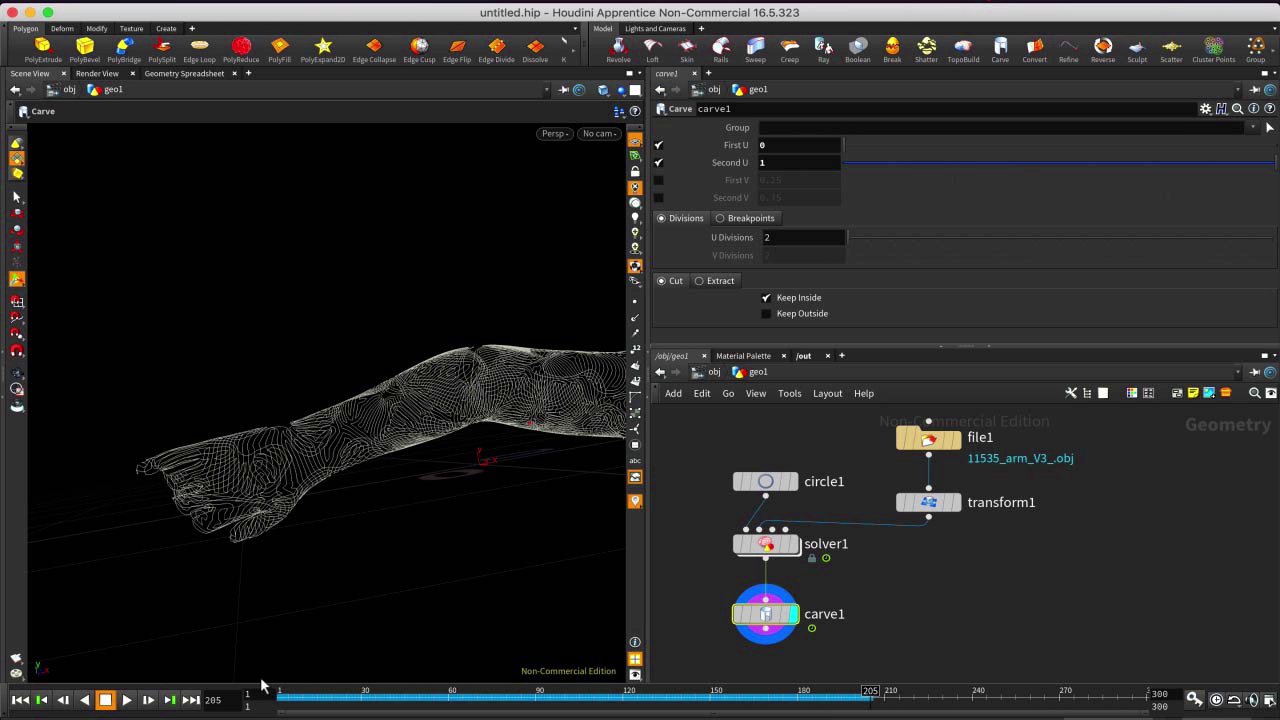
{"action": "left_click", "coordinate": [19, 700]}
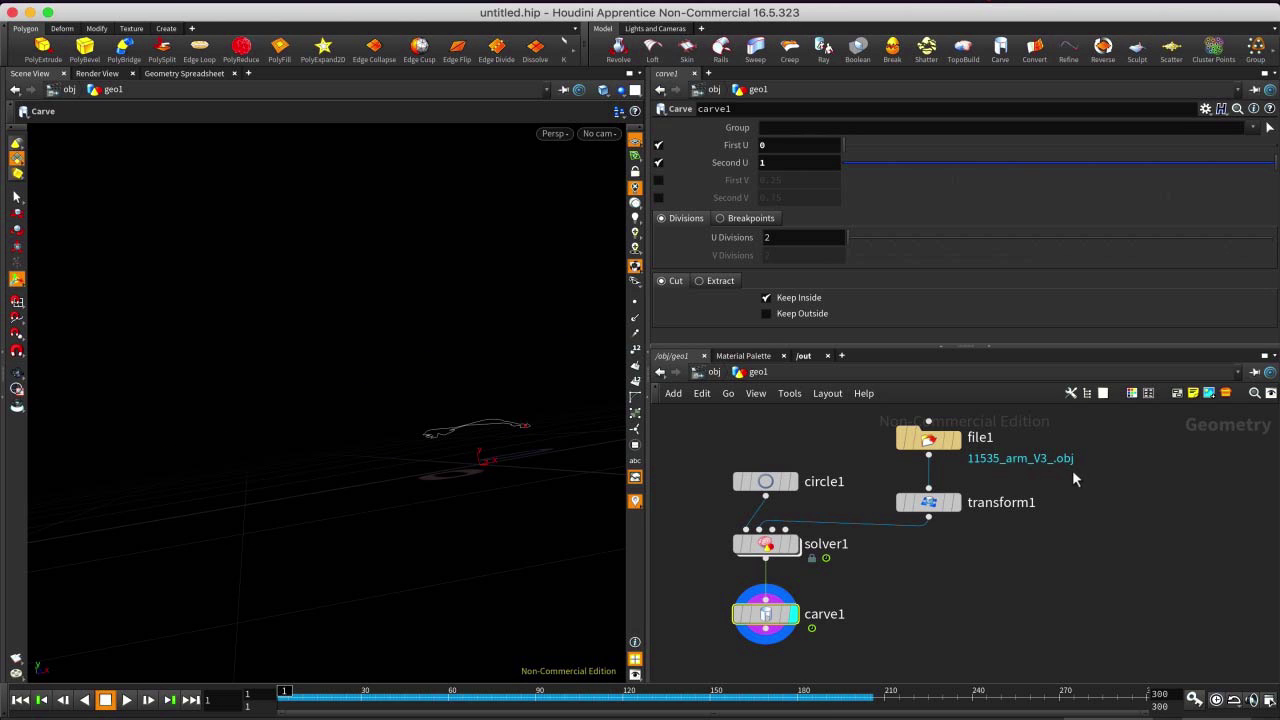
Move the arm freehand with transform1 to a translation of about -0.11, 0.08, 0.19.
{"action": "left_click", "coordinate": [928, 502]}
{"action": "left_click_drag", "start_coordinate": [469, 420], "coordinate": [459, 444]}
{"action": "key", "text": "Escape"}
{"action": "left_click_drag", "start_coordinate": [505, 513], "coordinate": [419, 534]}
{"action": "key", "text": "Return"}
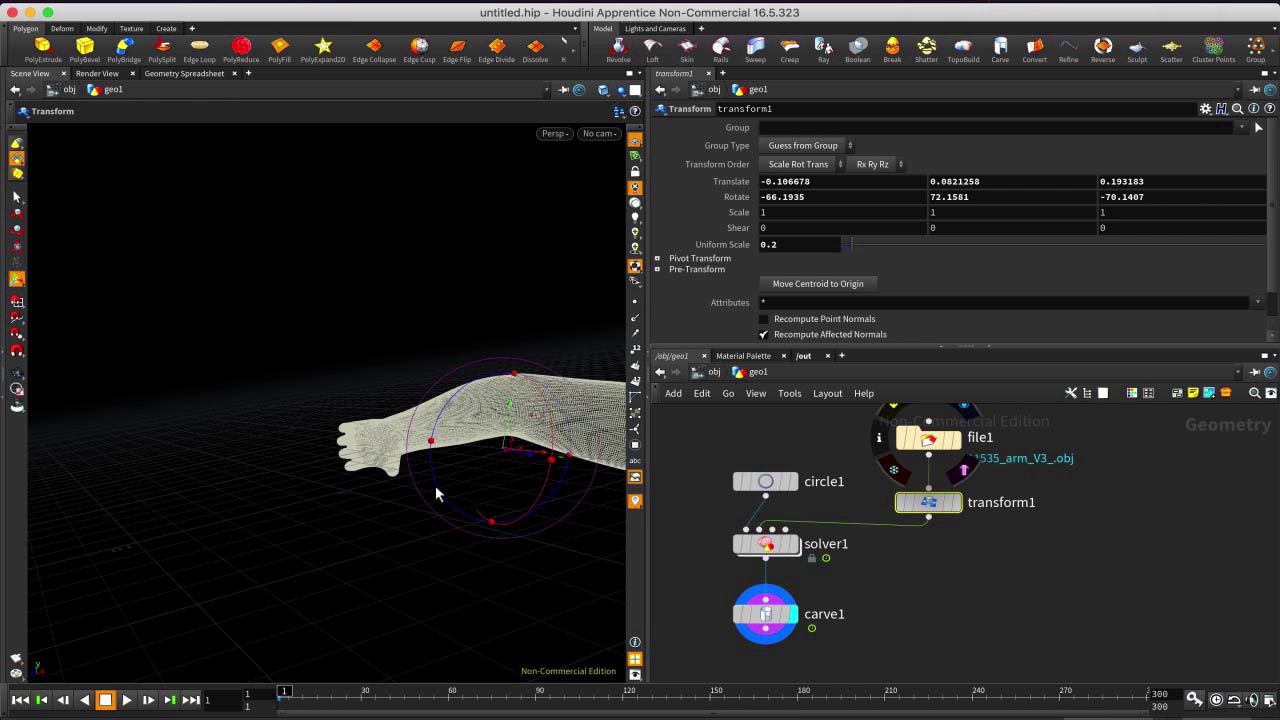
{"action": "key", "text": "s"}
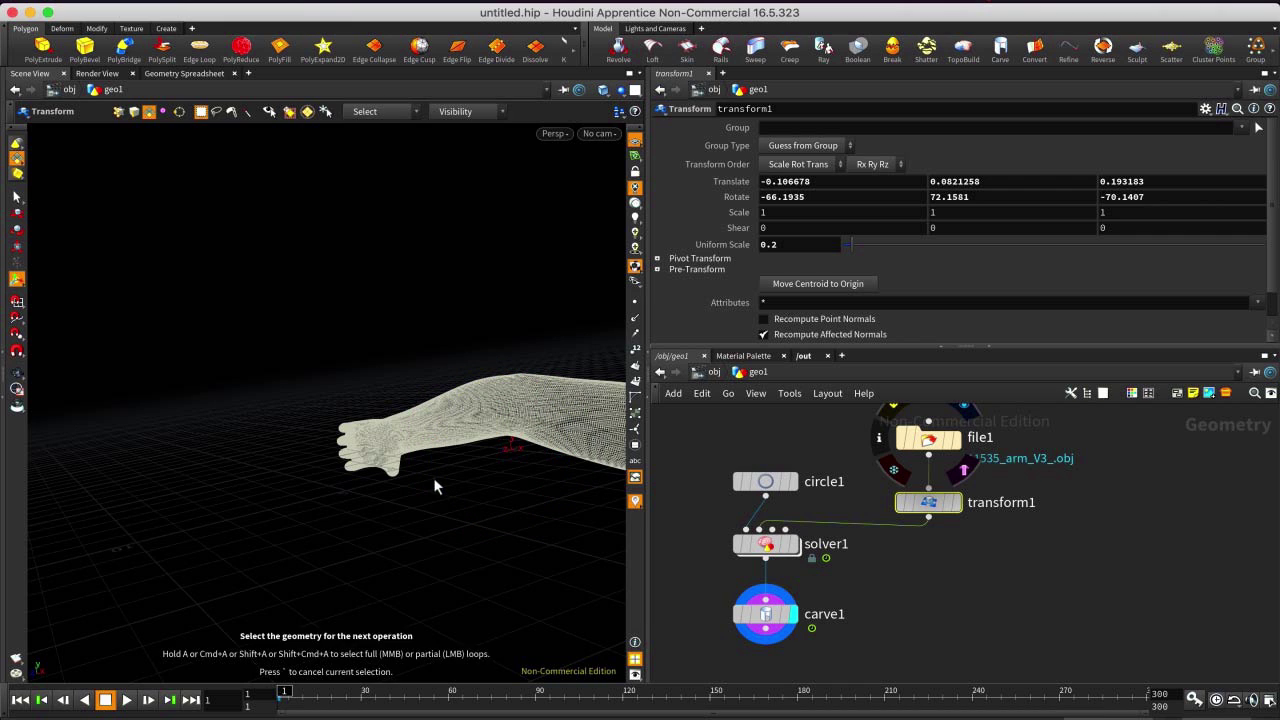
Select carve1, play the regrown simulation to about frame 224, and examine the curves on the hand up close.
{"action": "left_click", "coordinate": [777, 618]}
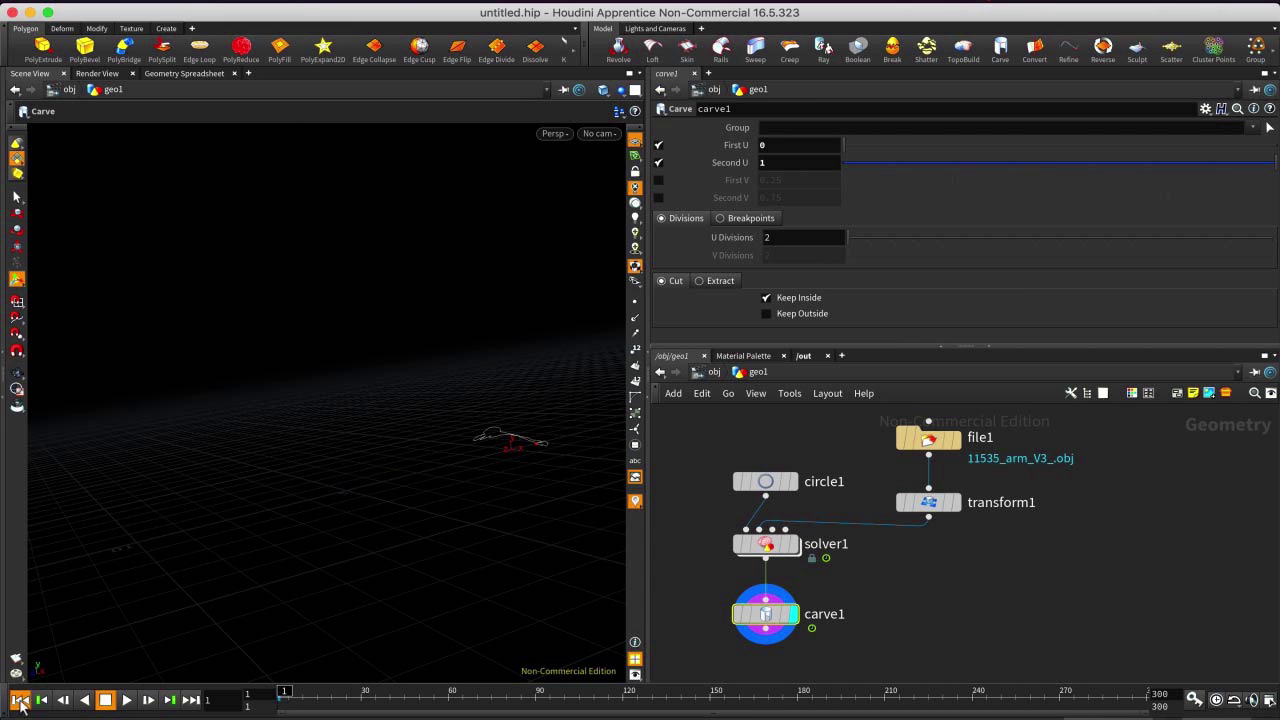
{"action": "left_click_drag", "start_coordinate": [444, 436], "coordinate": [428, 443]}
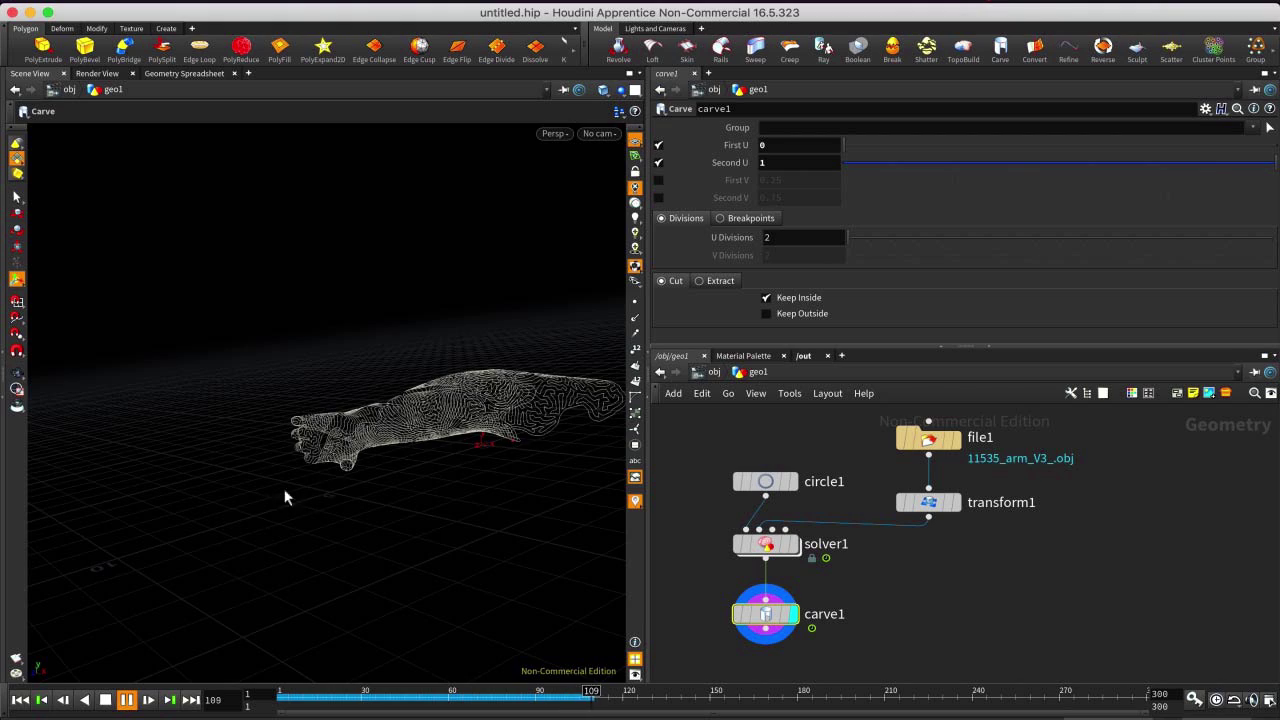
{"action": "key", "text": "Escape"}
{"action": "left_click_drag", "start_coordinate": [332, 483], "coordinate": [220, 414]}
{"action": "right_click_drag", "start_coordinate": [220, 414], "coordinate": [246, 252]}
{"action": "left_click_drag", "start_coordinate": [246, 252], "coordinate": [429, 531]}
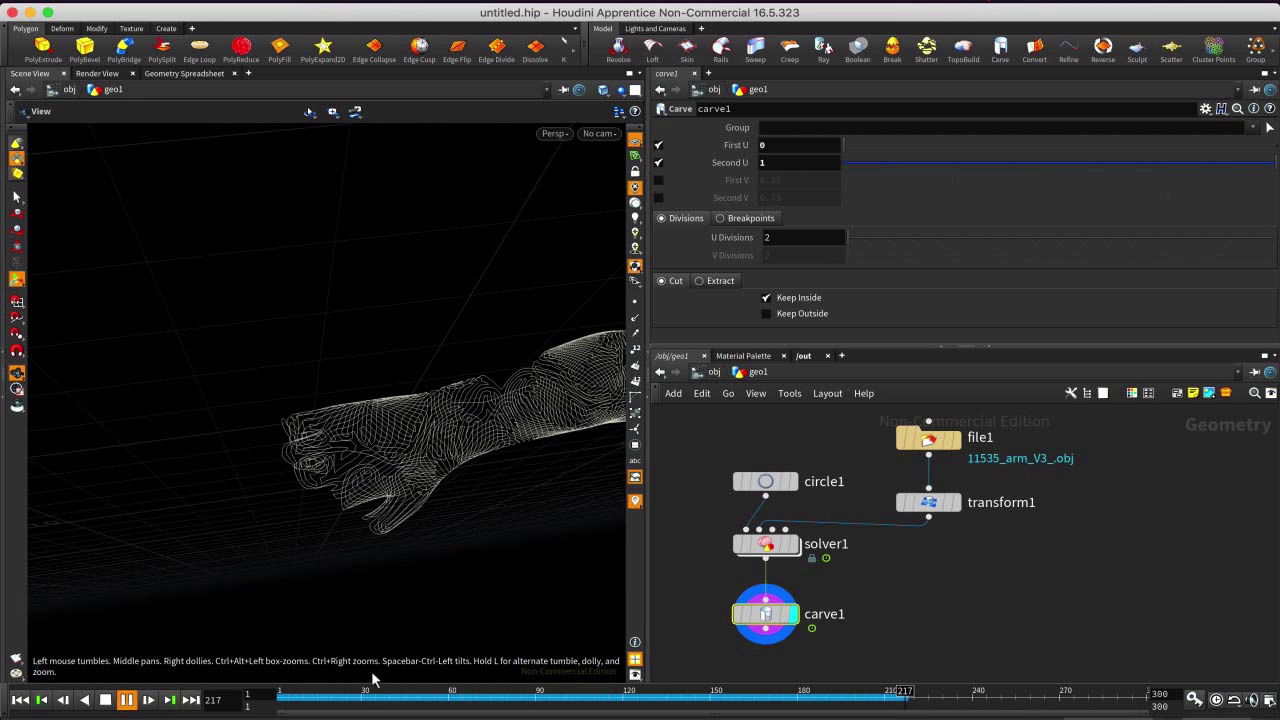
{"action": "left_click", "coordinate": [124, 702]}
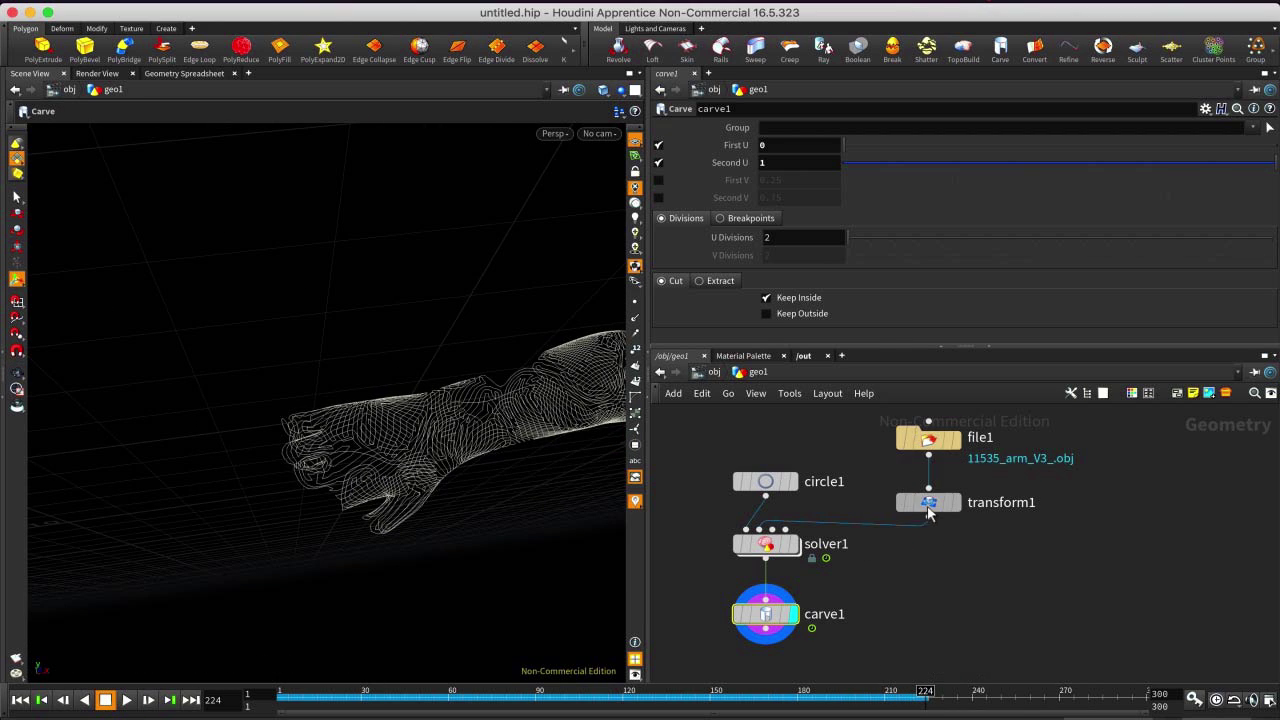
Move the arm freehand with transform1 to a translation of about 0.63, 0.04, 0.28, and rewind to frame 1.
{"action": "left_click", "coordinate": [918, 503]}
{"action": "left_click_drag", "start_coordinate": [365, 531], "coordinate": [271, 549]}
{"action": "key", "text": "t"}
{"action": "left_click_drag", "start_coordinate": [456, 465], "coordinate": [487, 463]}
{"action": "left_click_drag", "start_coordinate": [482, 470], "coordinate": [451, 553], "text": "alt"}
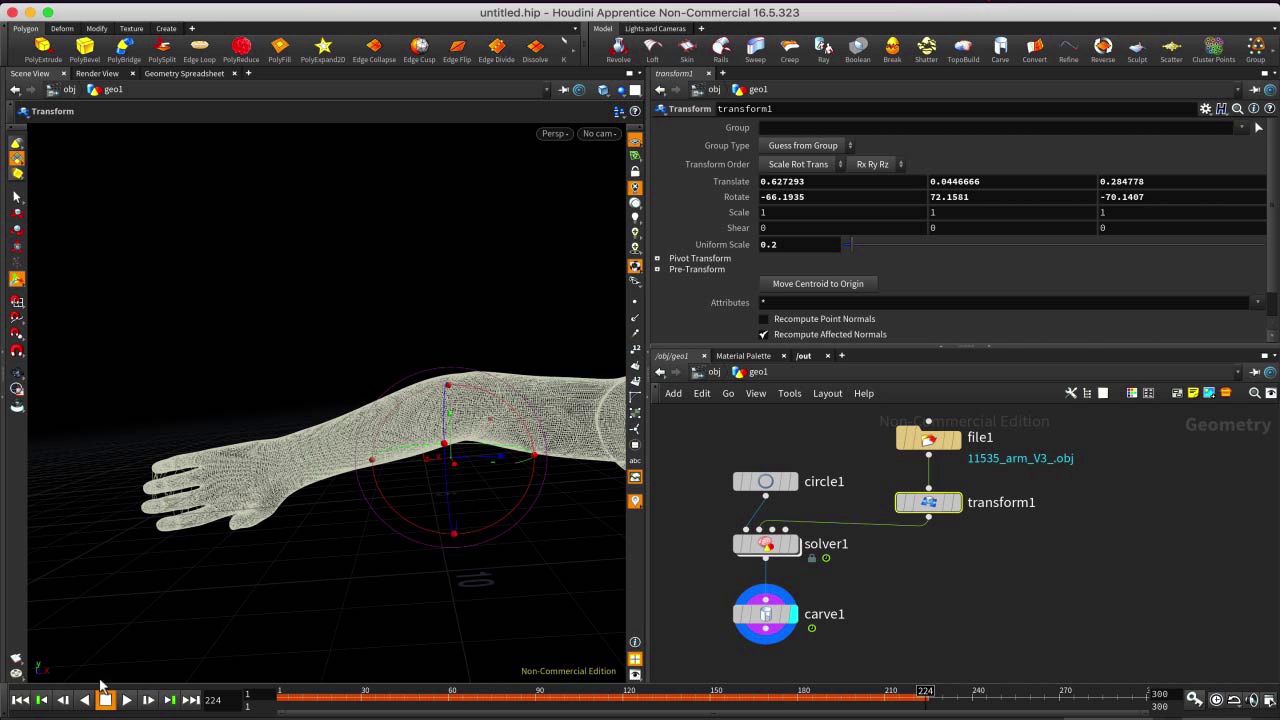
{"action": "left_click", "coordinate": [20, 700]}
Play the carve1 growth to about frame 243, examine the curves on the hand, and compare them with transform1's arm mesh.
{"action": "left_click", "coordinate": [766, 614]}
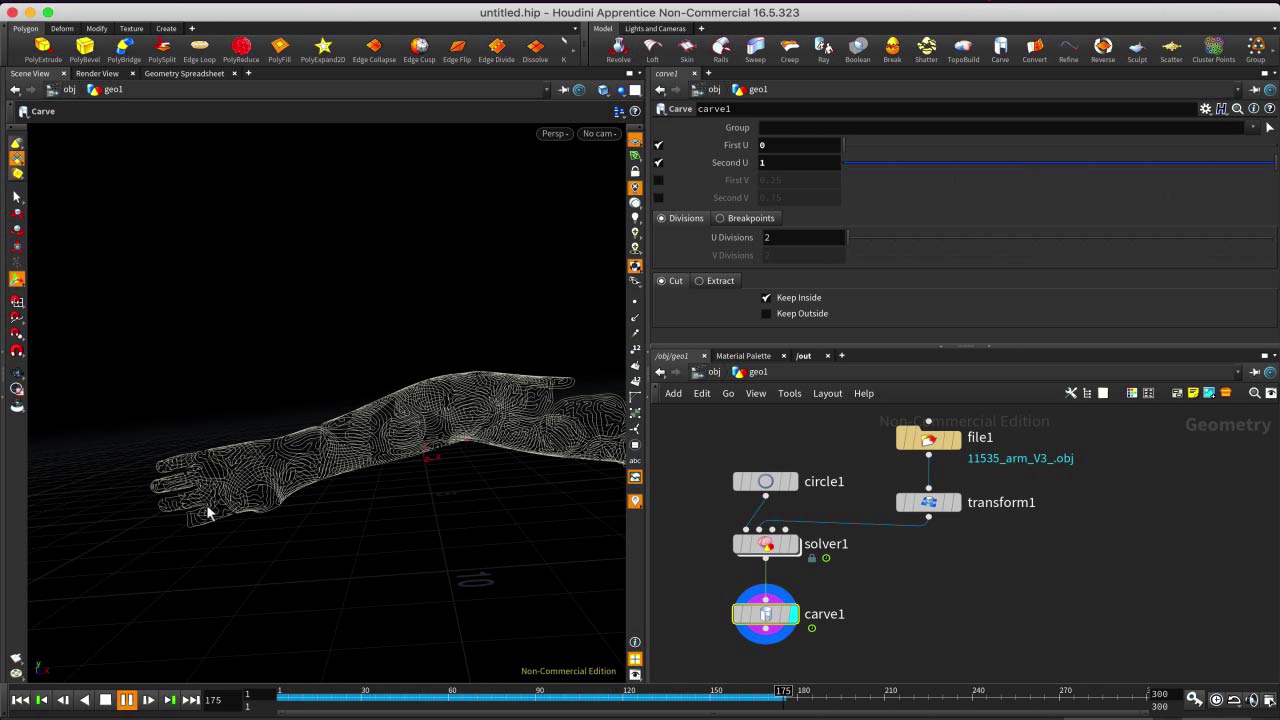
{"action": "left_click_drag", "start_coordinate": [234, 506], "coordinate": [335, 408], "text": "alt"}
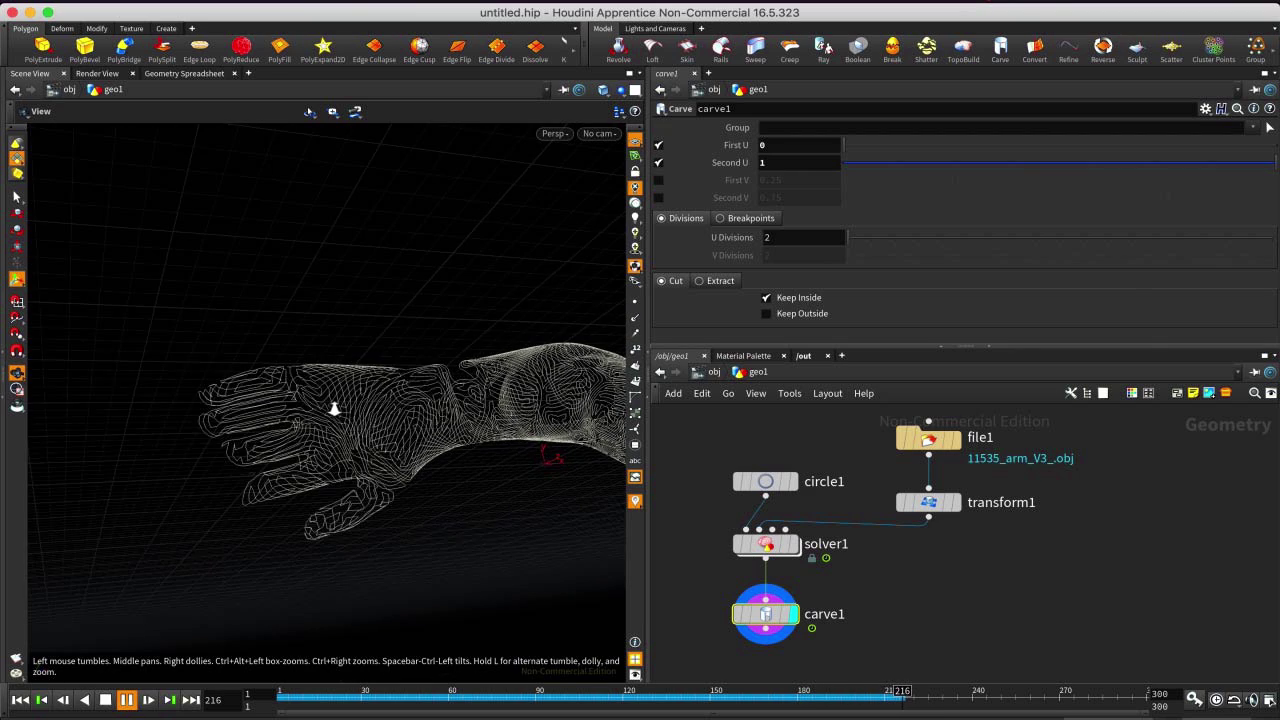
{"action": "right_click_drag", "start_coordinate": [334, 409], "coordinate": [335, 408], "text": "alt"}
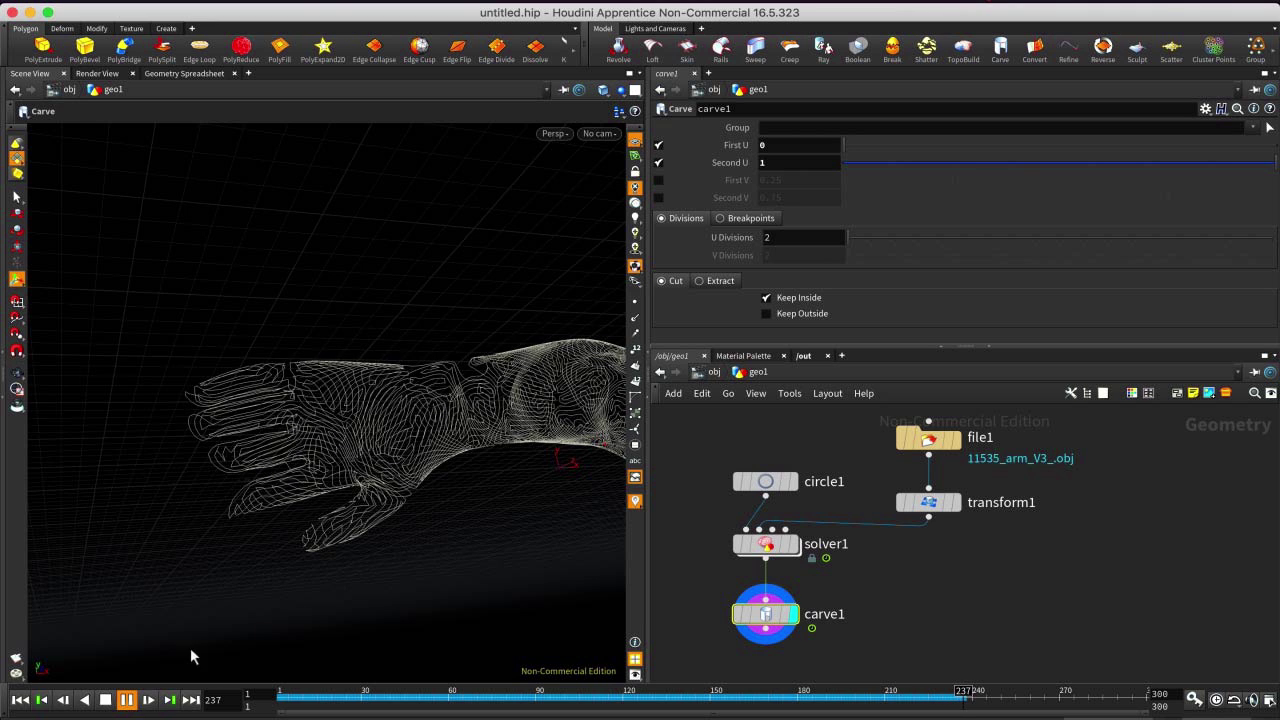
{"action": "left_click", "coordinate": [105, 699]}
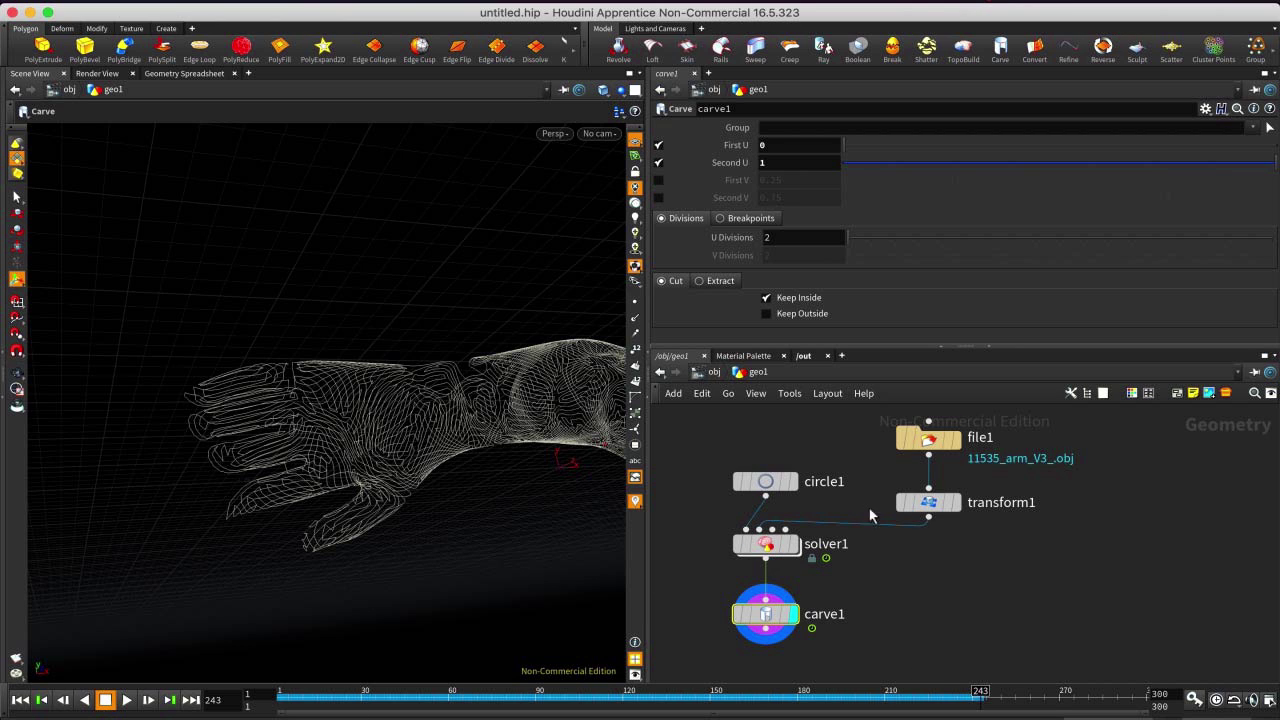
{"action": "left_click", "coordinate": [929, 502]}
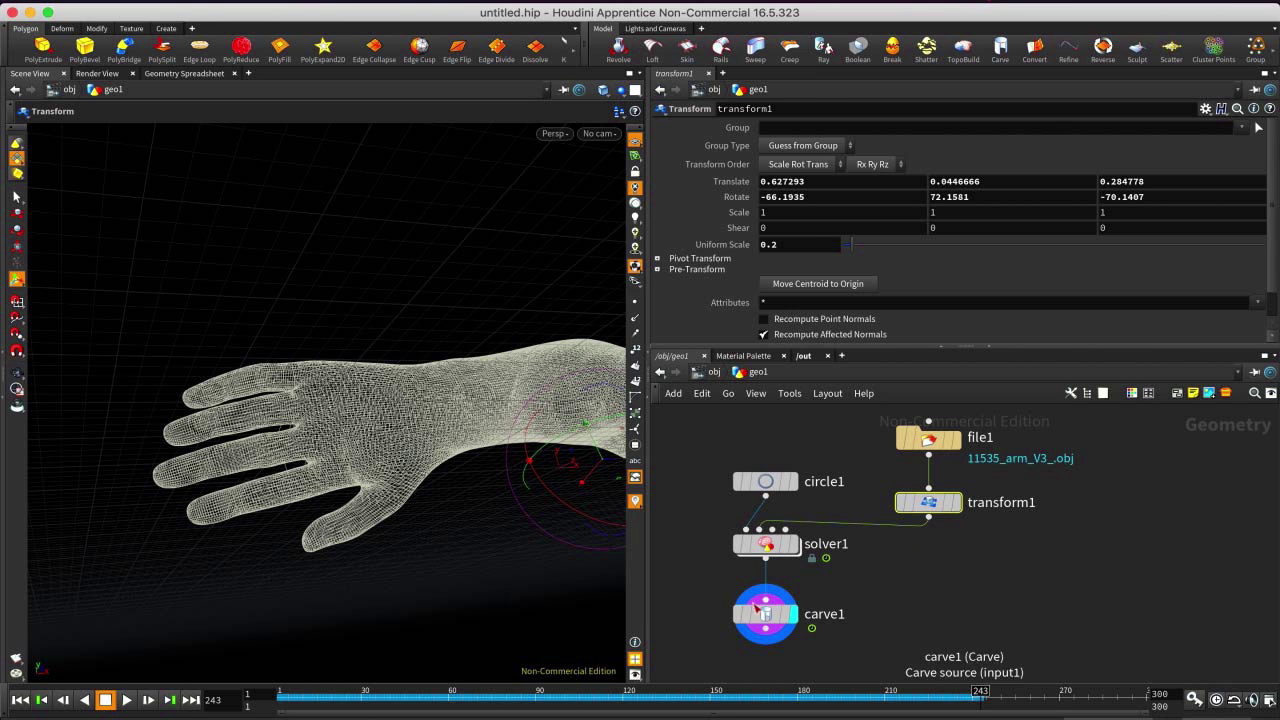
{"action": "left_click", "coordinate": [757, 605]}
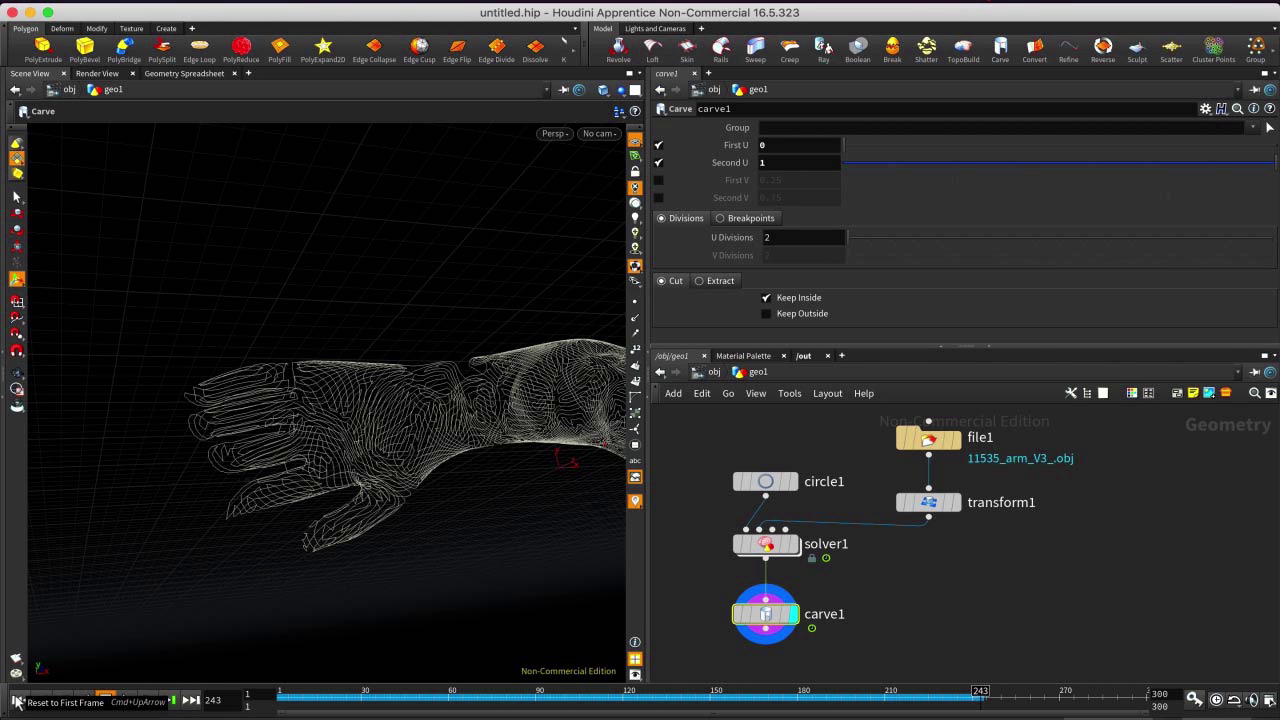
Examine carve1's curves up close on the arm and scrub the timeline back to frame 167.
{"action": "key", "text": "Escape"}
{"action": "left_click_drag", "start_coordinate": [596, 538], "coordinate": [530, 505]}
{"action": "middle_click_drag", "start_coordinate": [547, 490], "coordinate": [369, 494]}
{"action": "right_click_drag", "start_coordinate": [520, 185], "coordinate": [385, 382]}
{"action": "left_click_drag", "start_coordinate": [406, 343], "coordinate": [371, 334]}
{"action": "key", "text": "Return"}
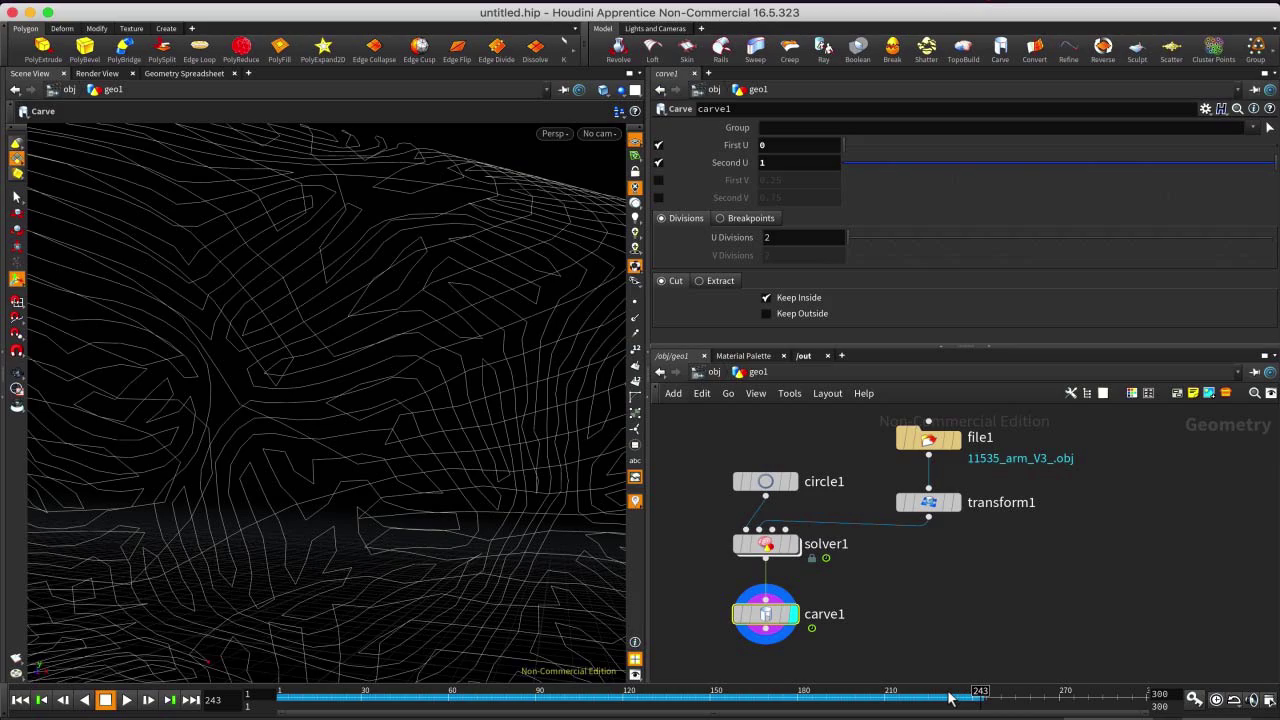
{"action": "left_click_drag", "start_coordinate": [948, 694], "coordinate": [760, 692]}
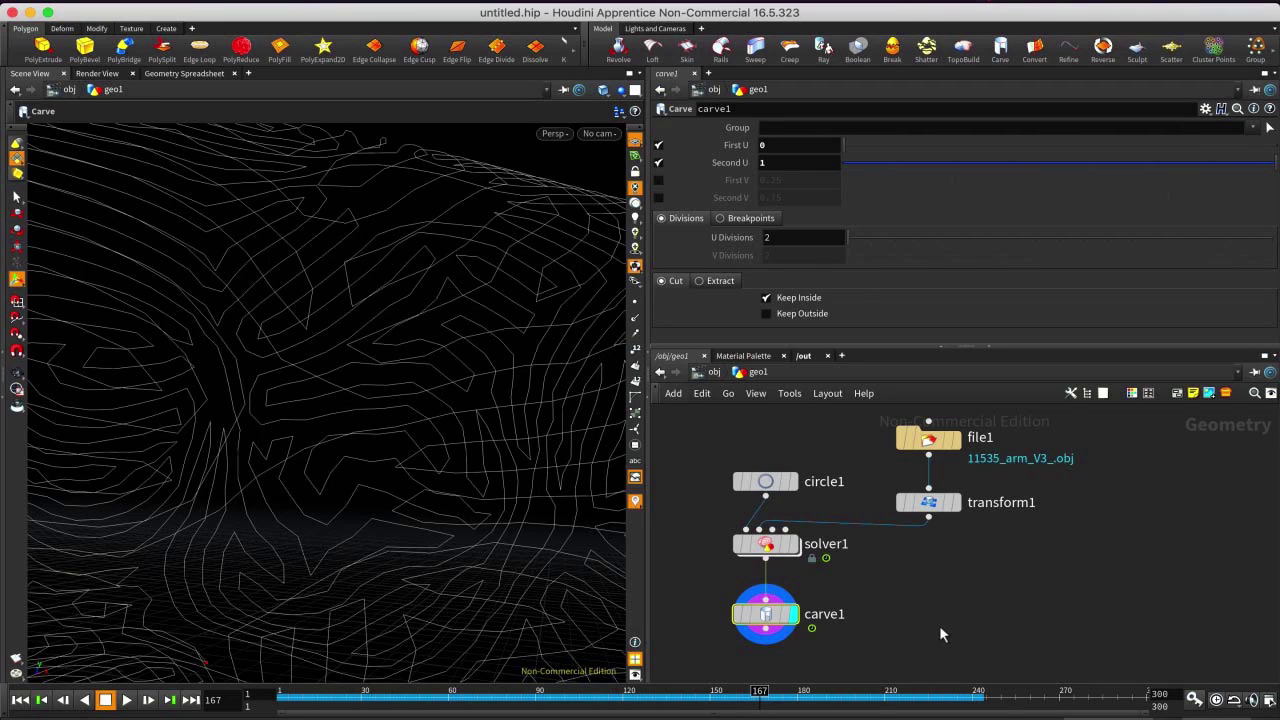
Add a Wireframe node below carve1, connect carve1's output to it, and display it.
{"action": "left_click_drag", "start_coordinate": [1038, 347], "coordinate": [1038, 322]}
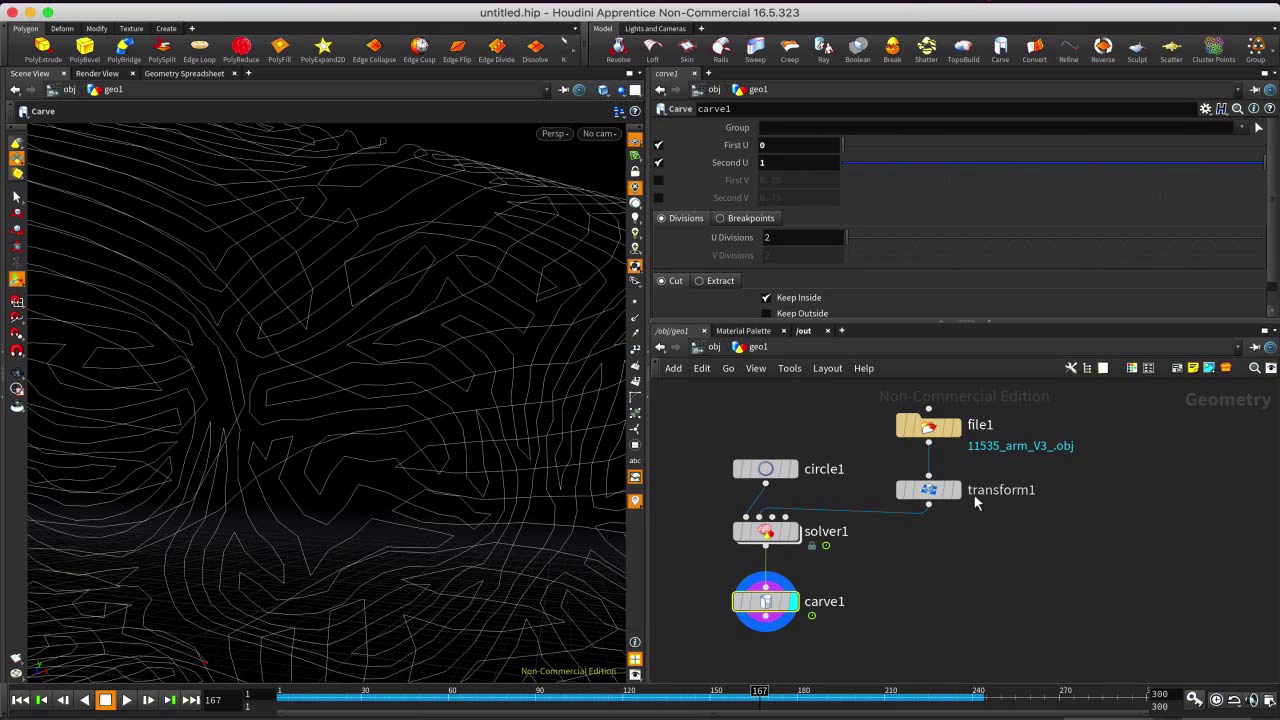
{"action": "middle_click_drag", "start_coordinate": [946, 566], "coordinate": [1015, 565]}
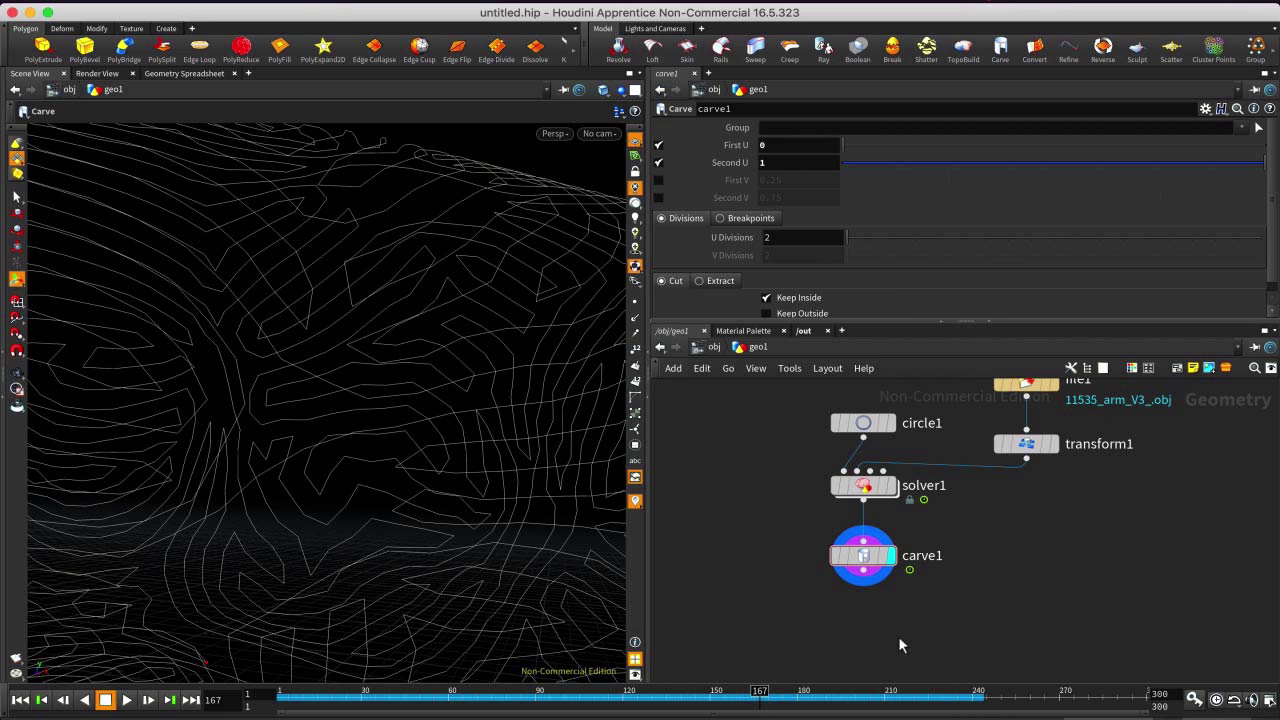
{"action": "key", "text": "Tab"}
{"action": "key", "text": "Tab"}
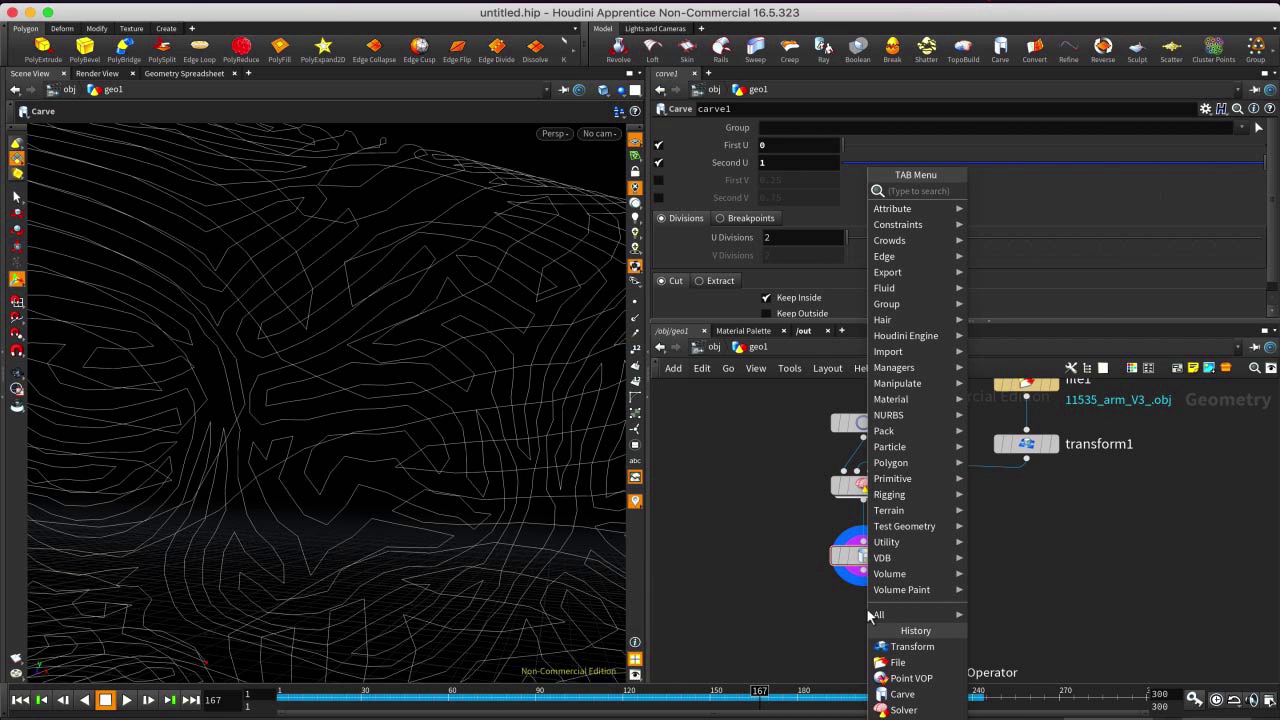
{"action": "type", "text": "wire"}
{"action": "key", "text": "Return"}
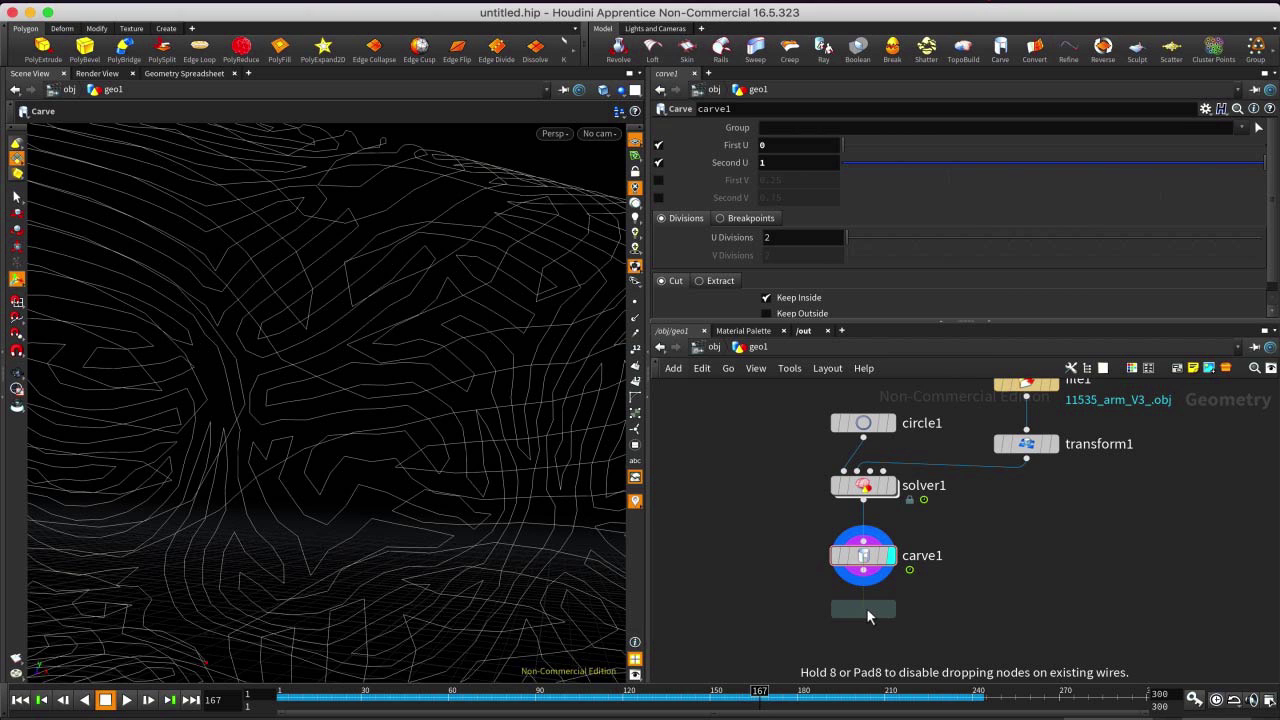
{"action": "left_click", "coordinate": [865, 622]}
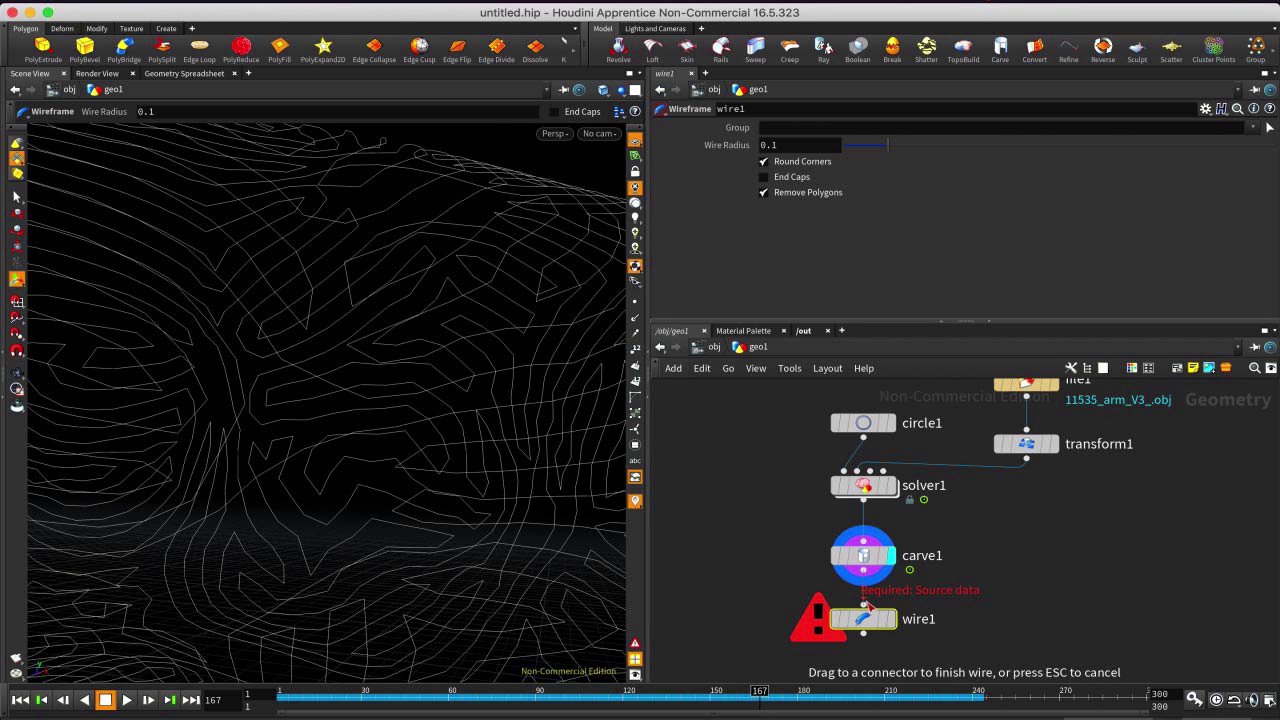
{"action": "left_click", "coordinate": [864, 606]}
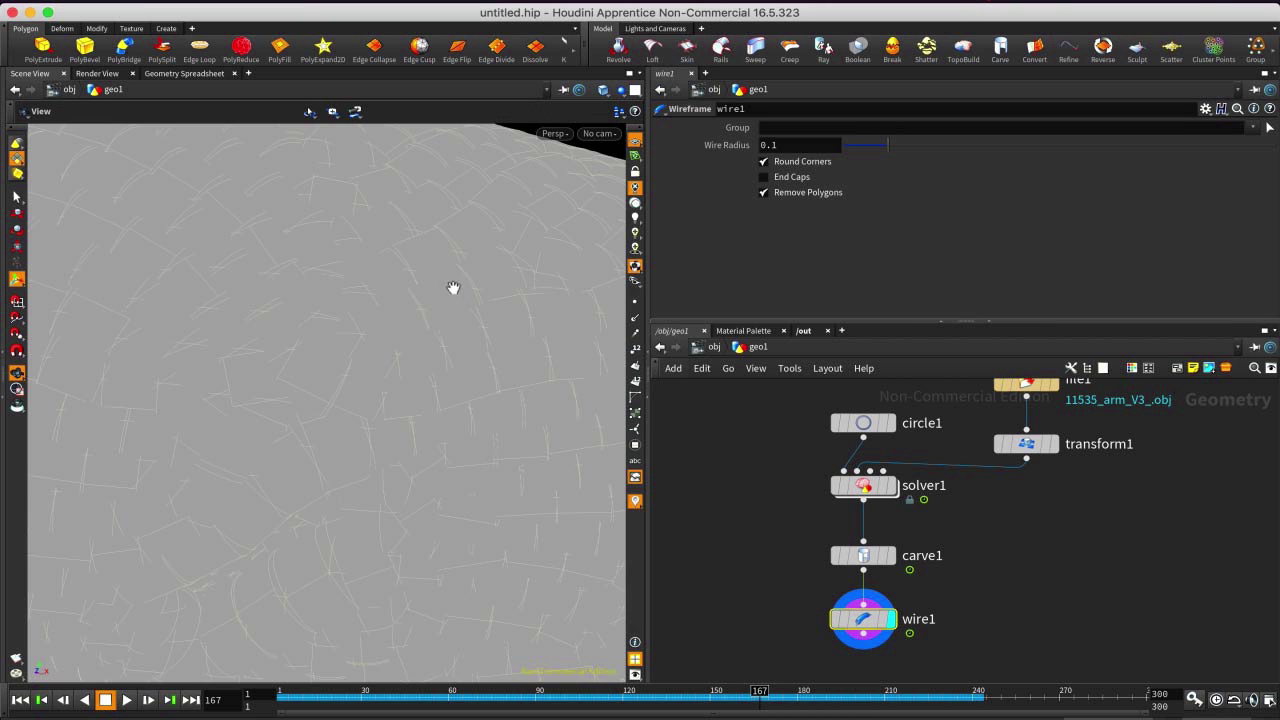
Set wire1's wire radius to 0.01 and check the tube thickness up close.
{"action": "right_click_drag", "start_coordinate": [451, 287], "coordinate": [451, 446], "text": "alt"}
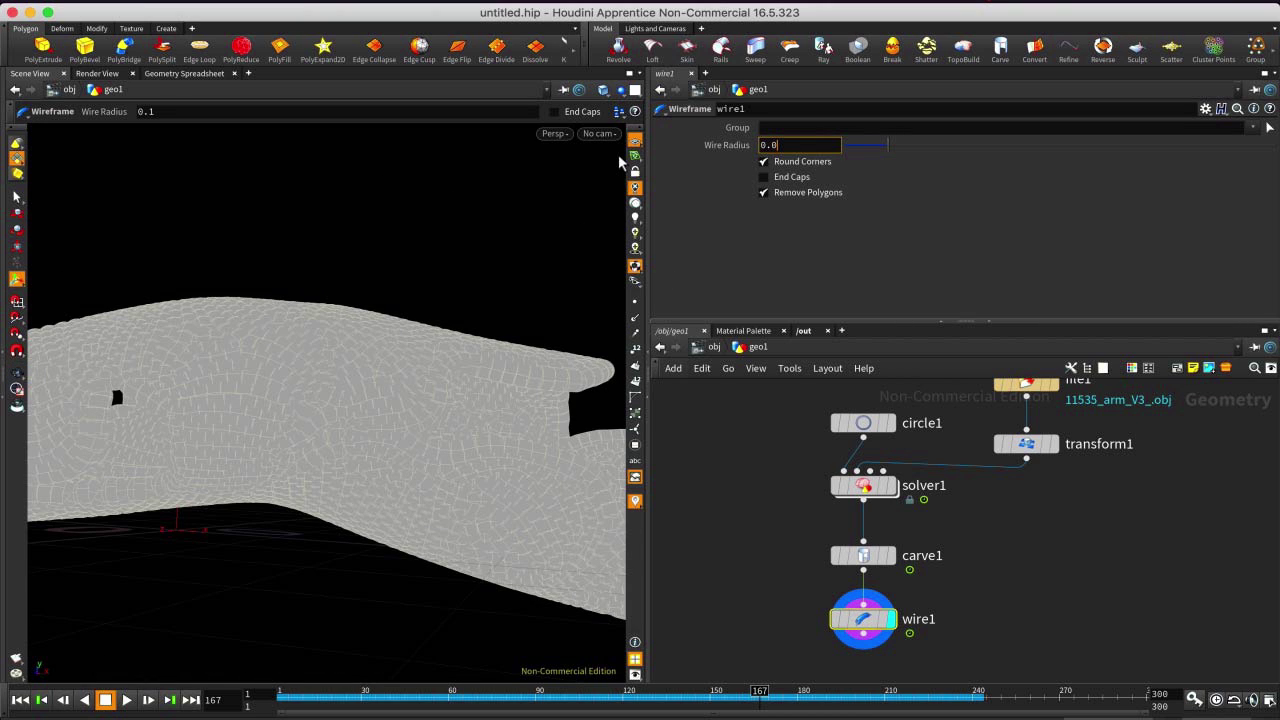
{"action": "key", "text": "Return"}
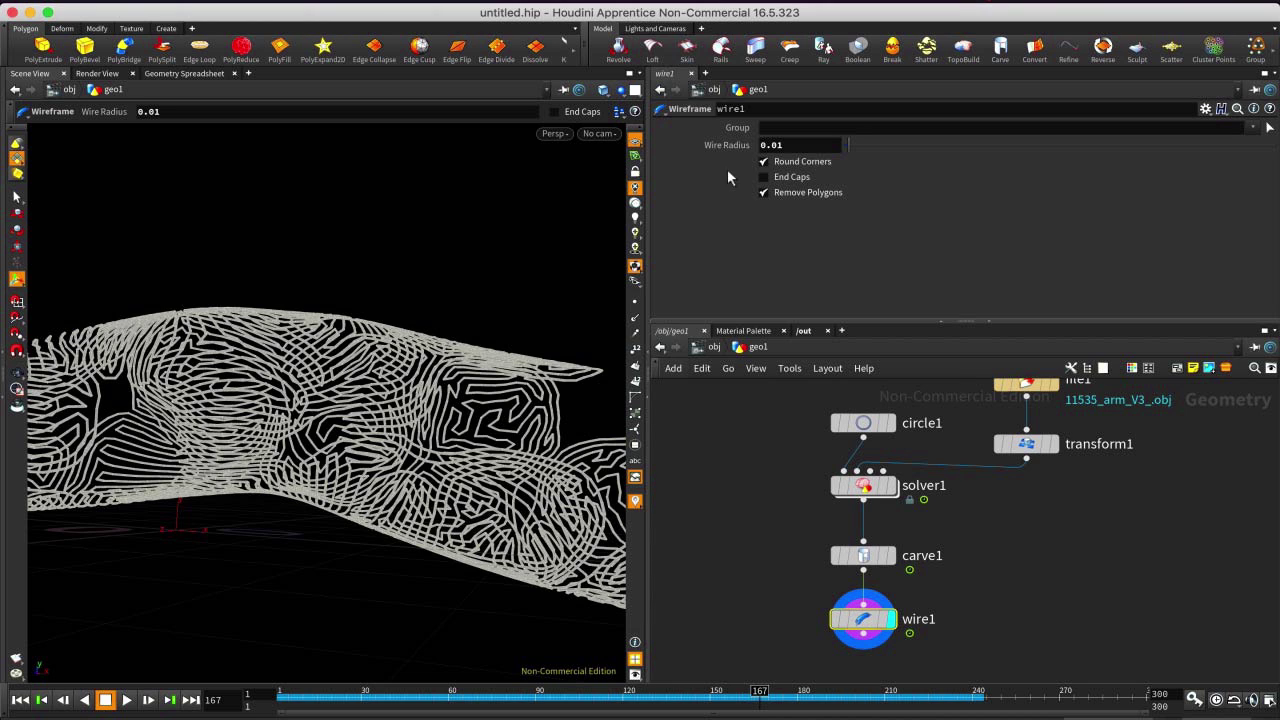
{"action": "right_click_drag", "start_coordinate": [366, 461], "coordinate": [384, 307]}
{"action": "right_click_drag", "start_coordinate": [384, 402], "coordinate": [466, 436], "text": "alt"}
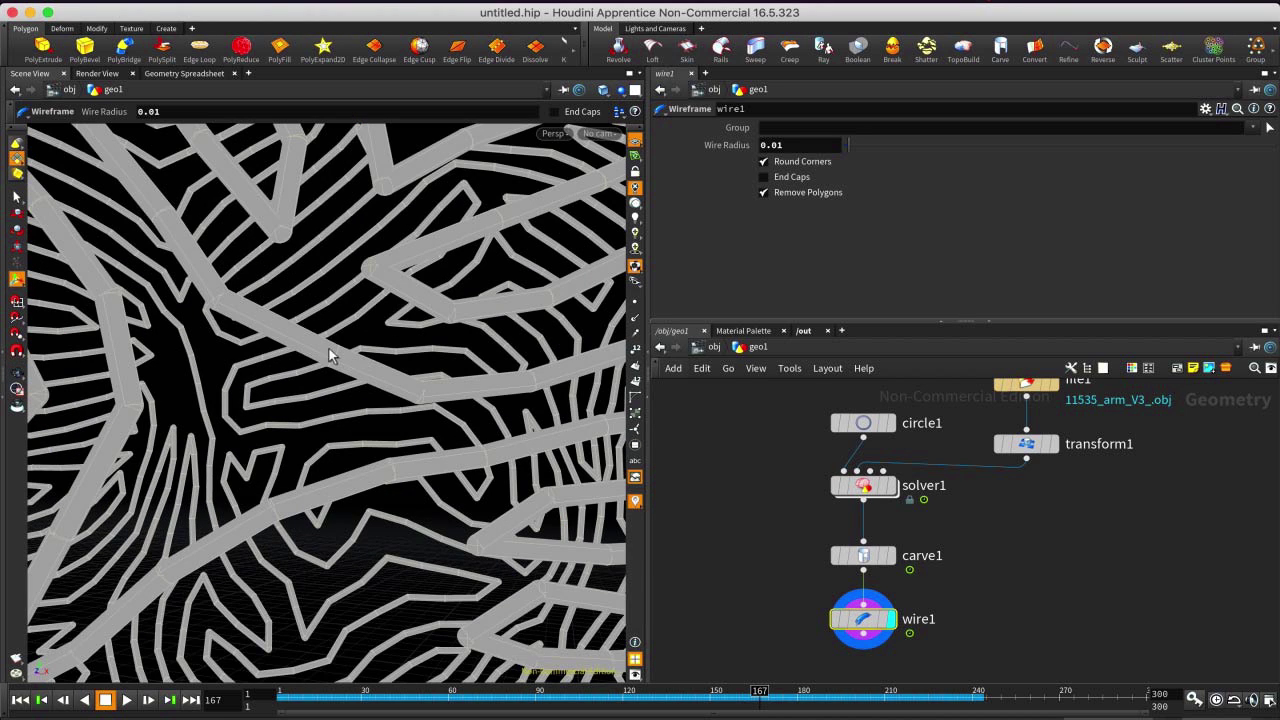
Display carve1's bare curves for comparison with wire1's tubes, and switch the display back to wire1.
{"action": "left_click", "coordinate": [889, 556]}
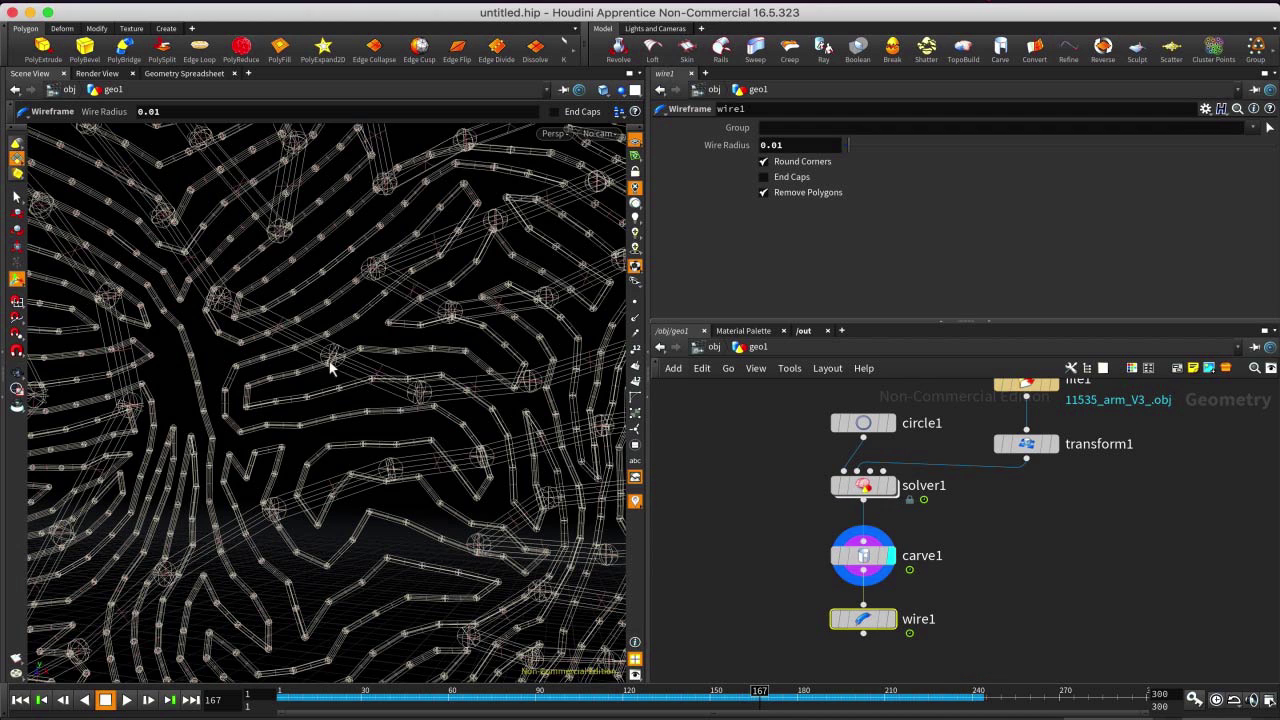
{"action": "left_click", "coordinate": [866, 562]}
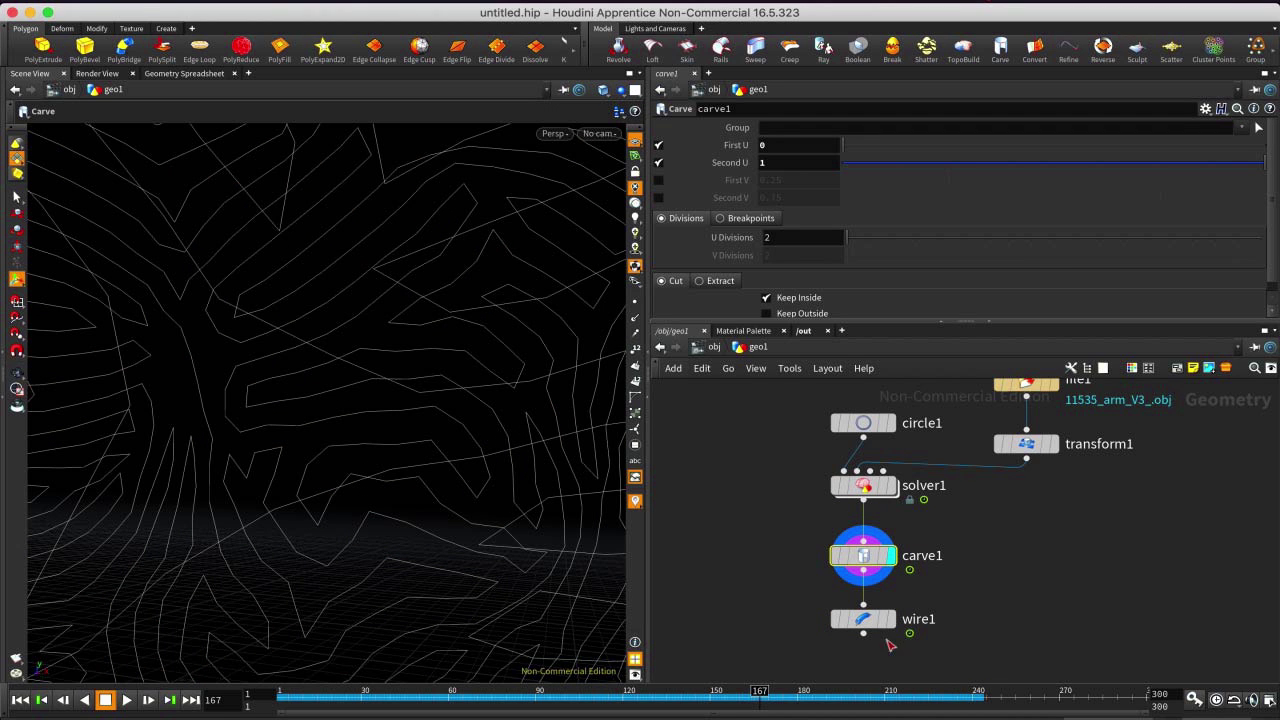
{"action": "left_click", "coordinate": [863, 619]}
{"action": "left_click", "coordinate": [889, 619]}
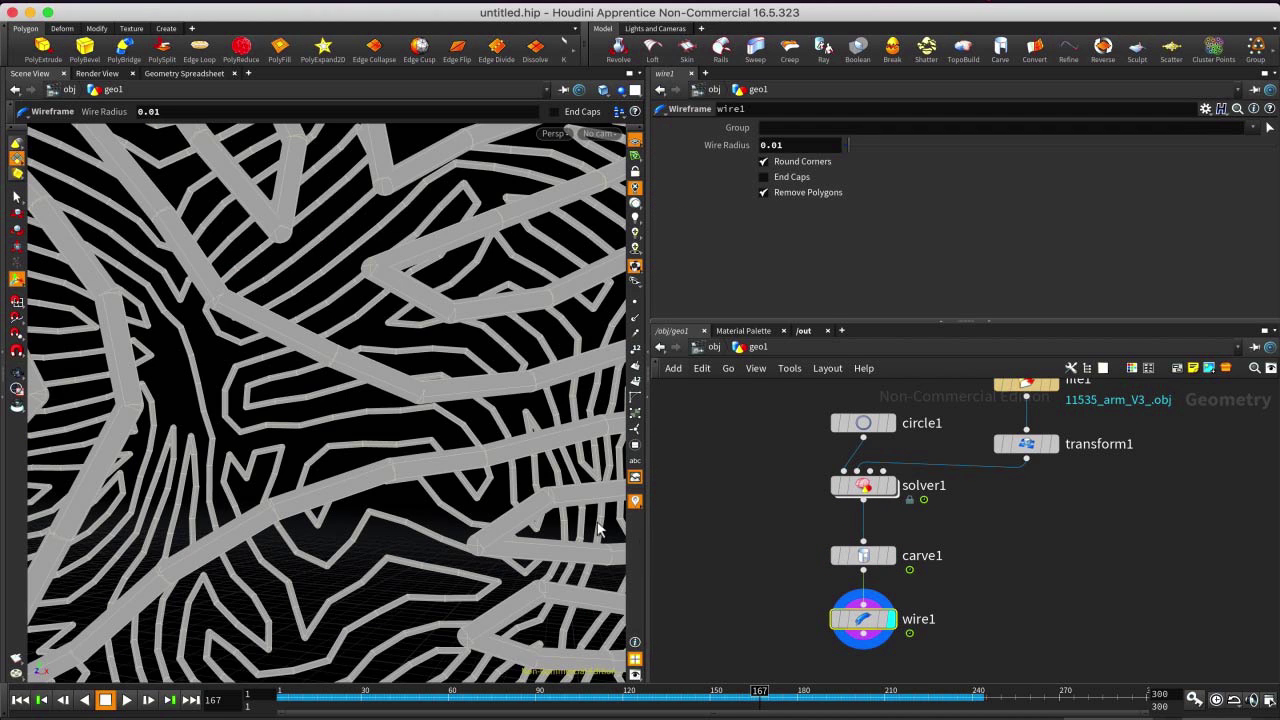
Examine the corners and segment joints of wire1's tubes up close from several angles.
{"action": "right_click_drag", "start_coordinate": [447, 412], "coordinate": [435, 387], "text": "alt"}
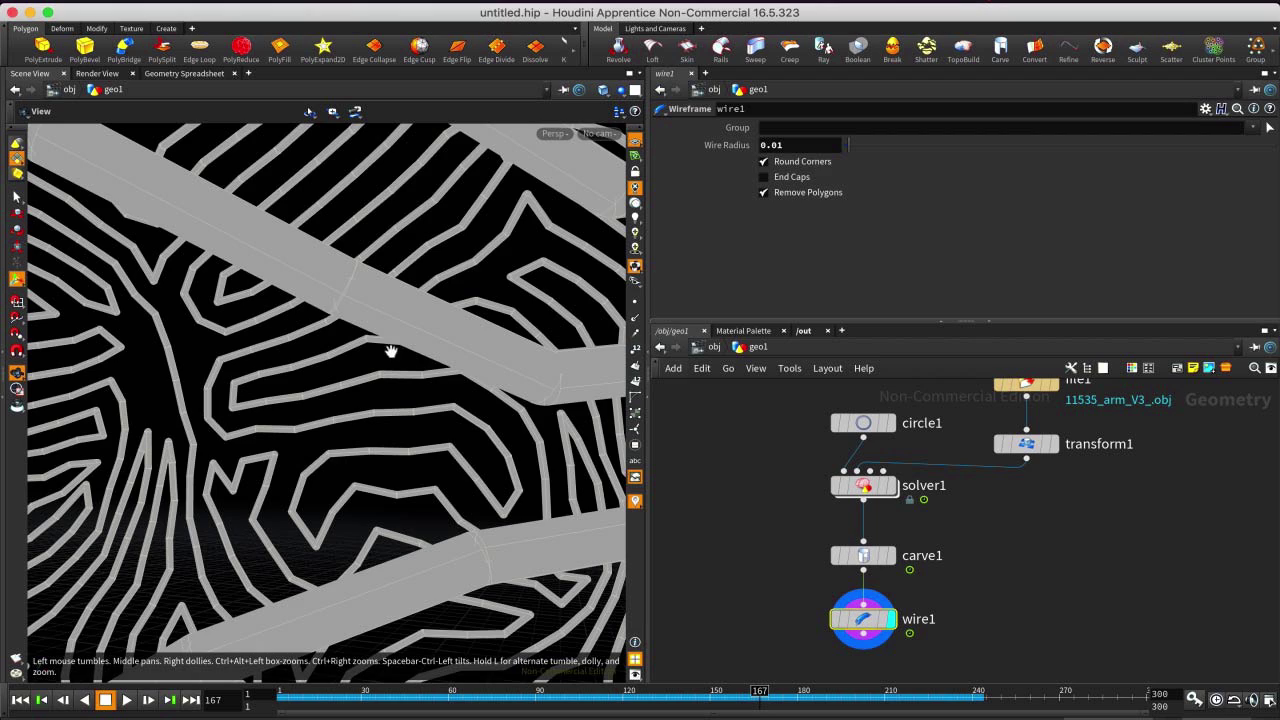
{"action": "left_click_drag", "start_coordinate": [447, 354], "coordinate": [439, 386]}
{"action": "left_click_drag", "start_coordinate": [437, 437], "coordinate": [343, 334]}
{"action": "key", "text": "Return"}
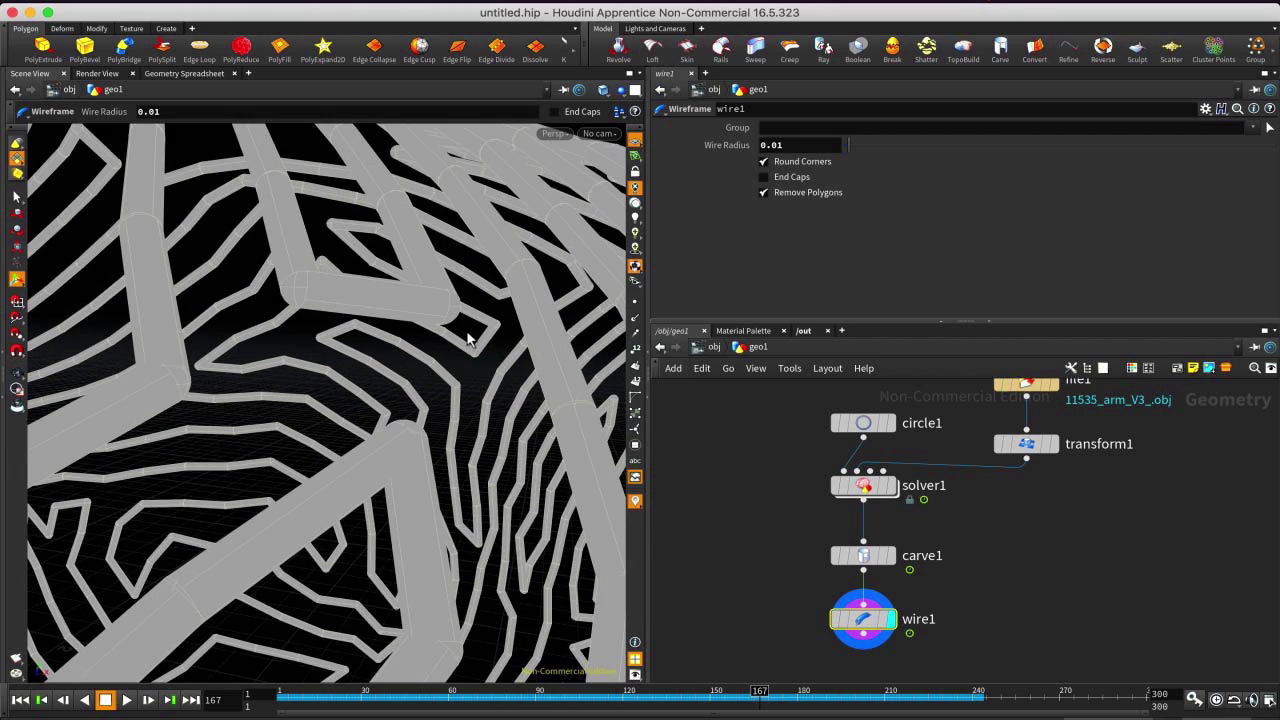
{"action": "left_click_drag", "start_coordinate": [429, 509], "coordinate": [389, 272]}
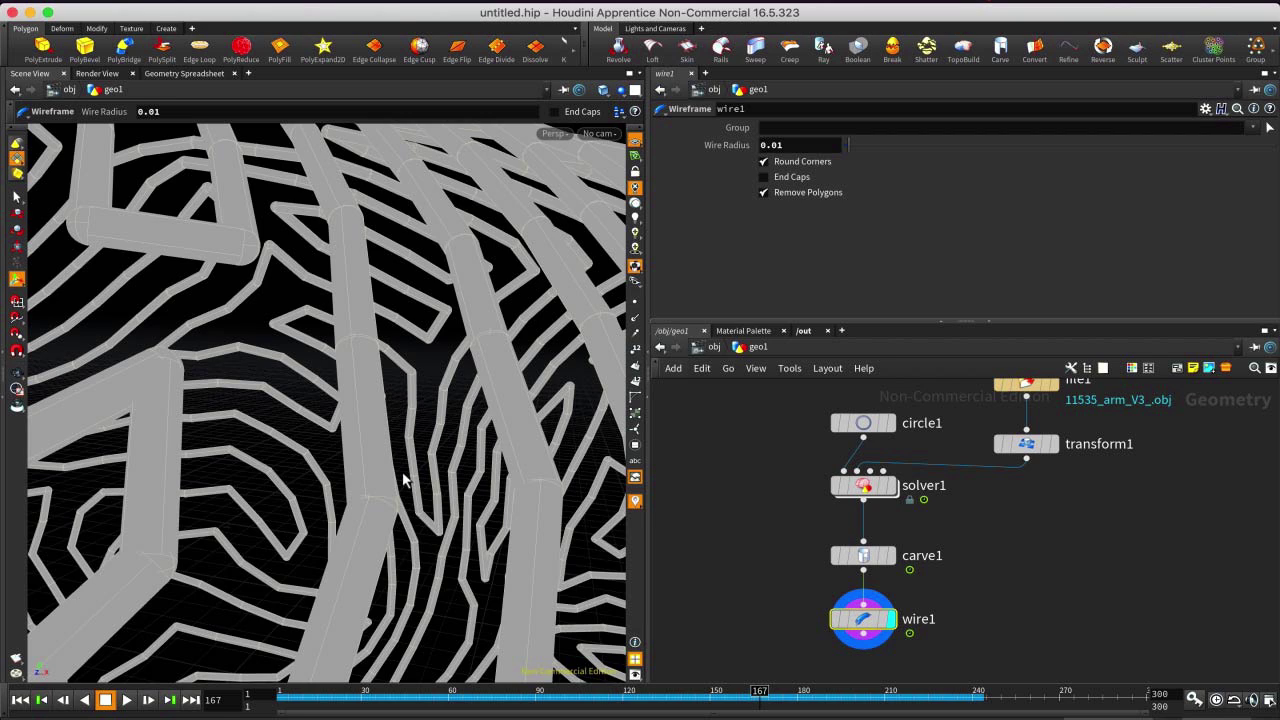
{"action": "key", "text": "Escape"}
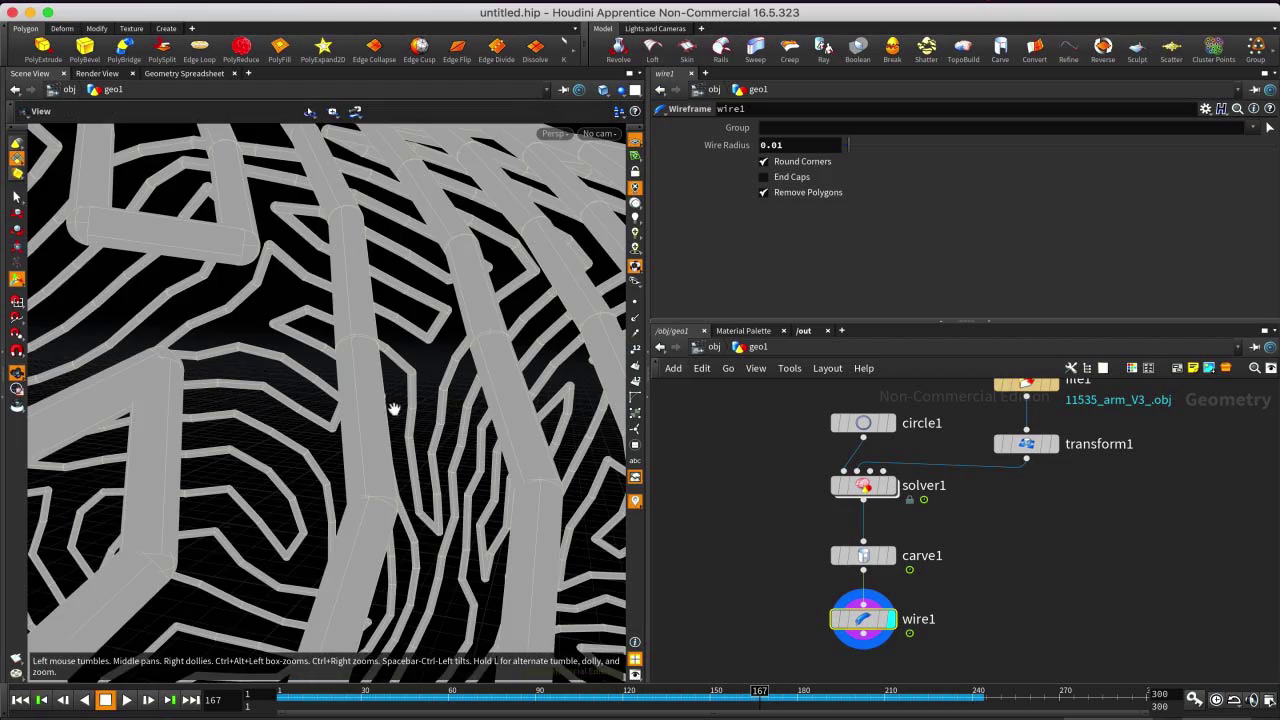
{"action": "scroll", "coordinate": [400, 470], "scroll_direction": "down", "scroll_amount": 10}
{"action": "left_click_drag", "start_coordinate": [437, 432], "coordinate": [370, 320]}
{"action": "scroll", "coordinate": [385, 300], "scroll_direction": "up", "scroll_amount": 10}
{"action": "middle_click_drag", "start_coordinate": [382, 323], "coordinate": [376, 368], "text": "alt"}
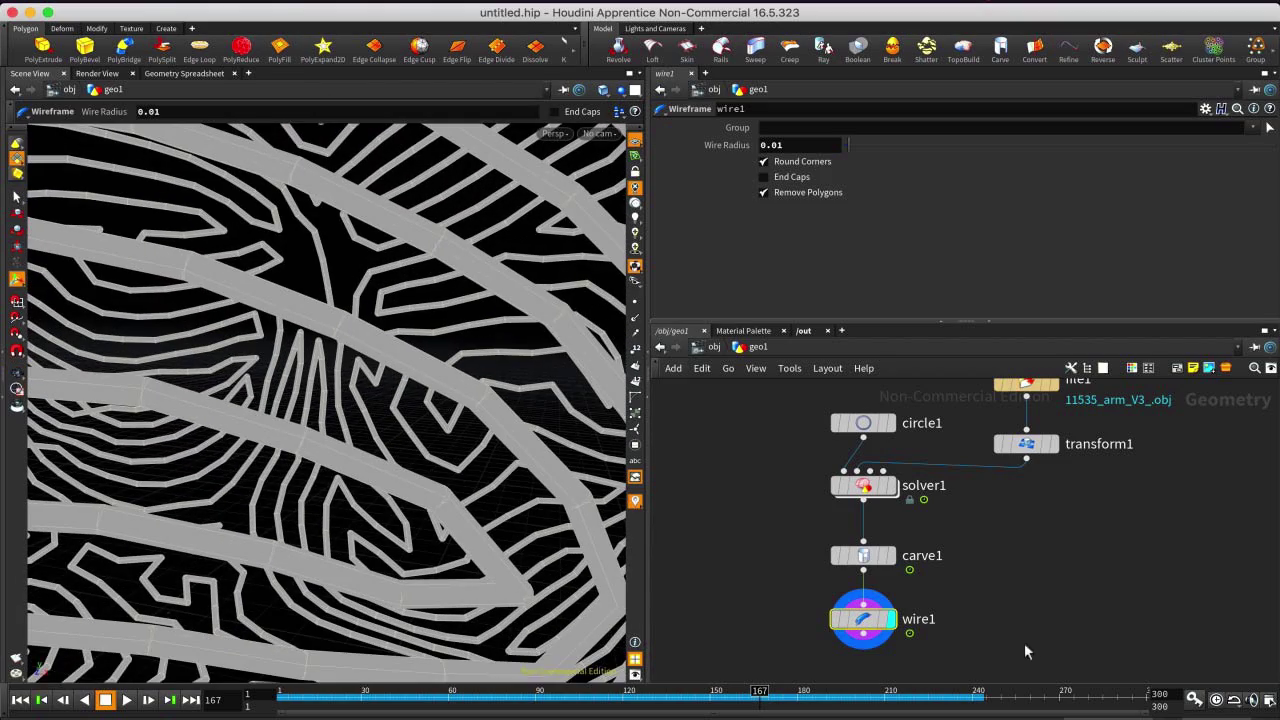
Add a VDB from Polygons node below wire1.
{"action": "key", "text": "Tab"}
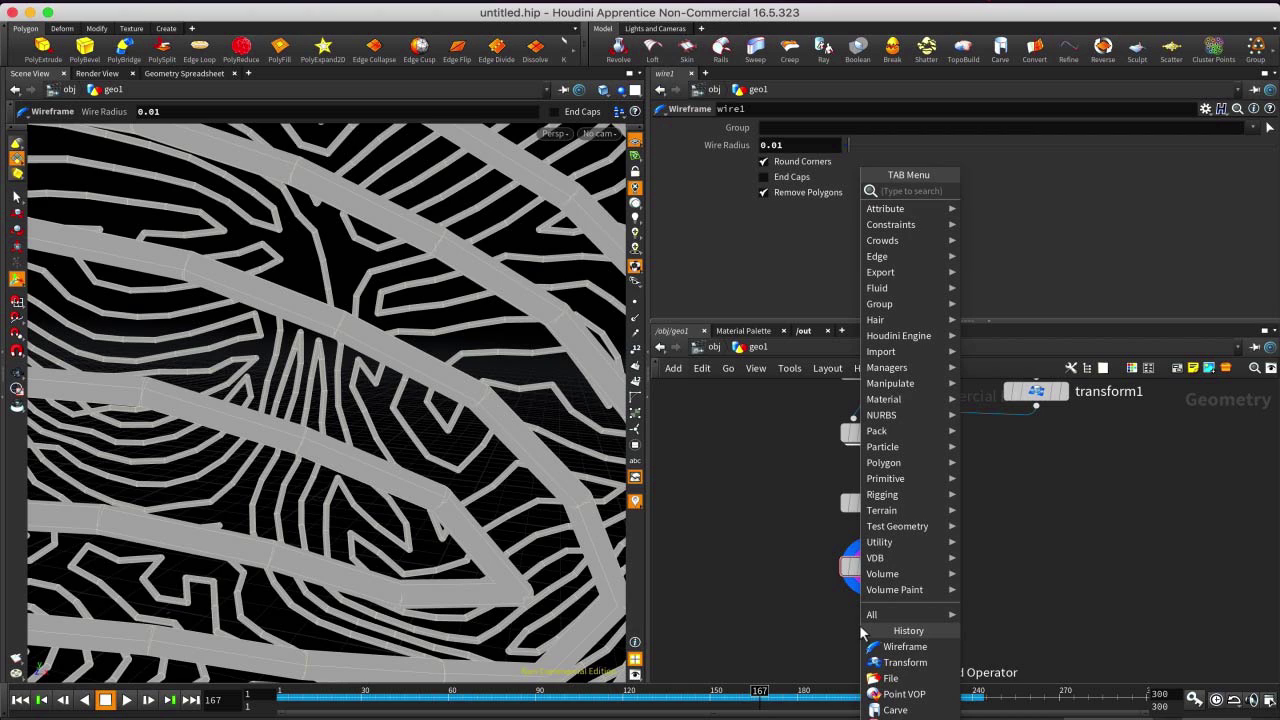
{"action": "type", "text": "vdb from p"}
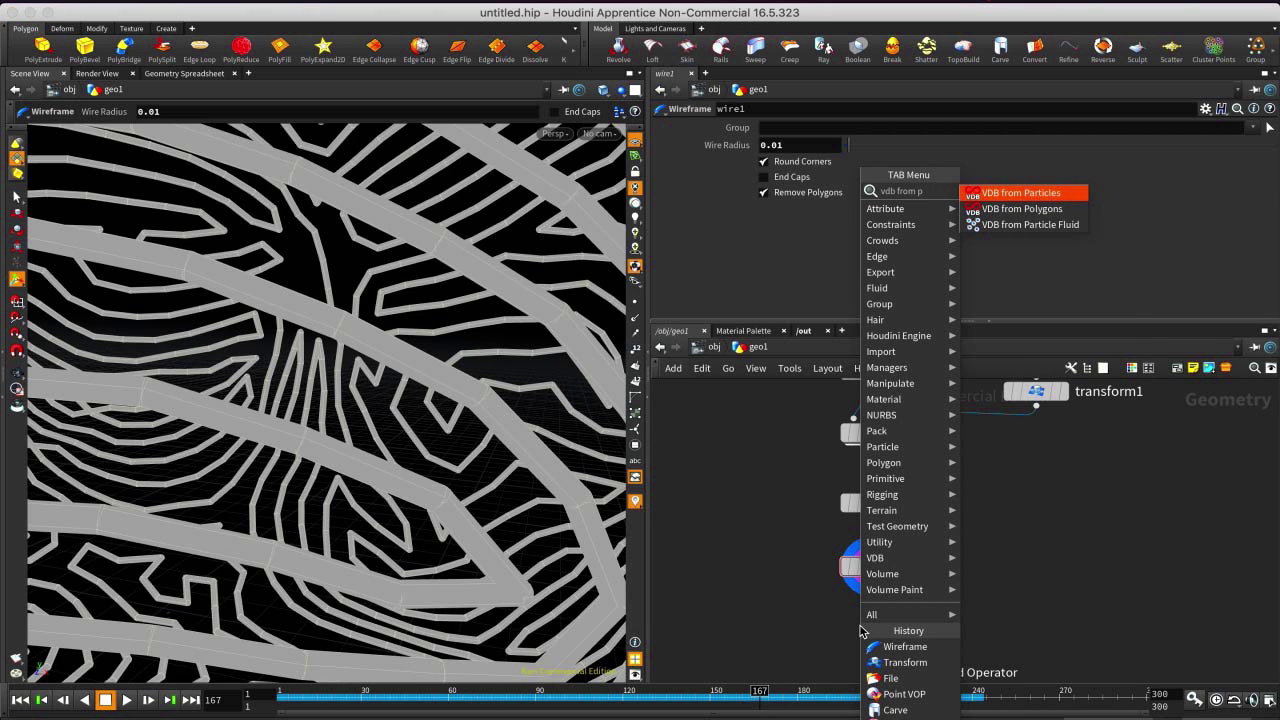
{"action": "key", "text": "Down"}
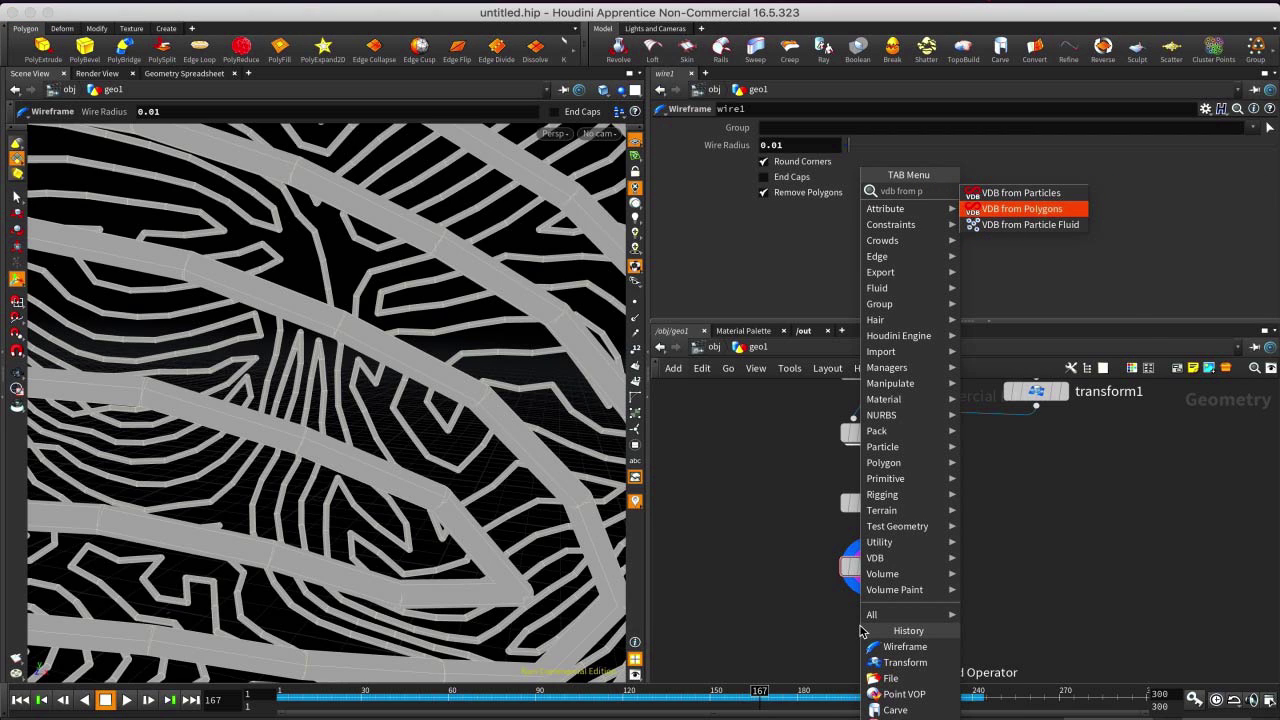
{"action": "left_click", "coordinate": [1074, 211]}
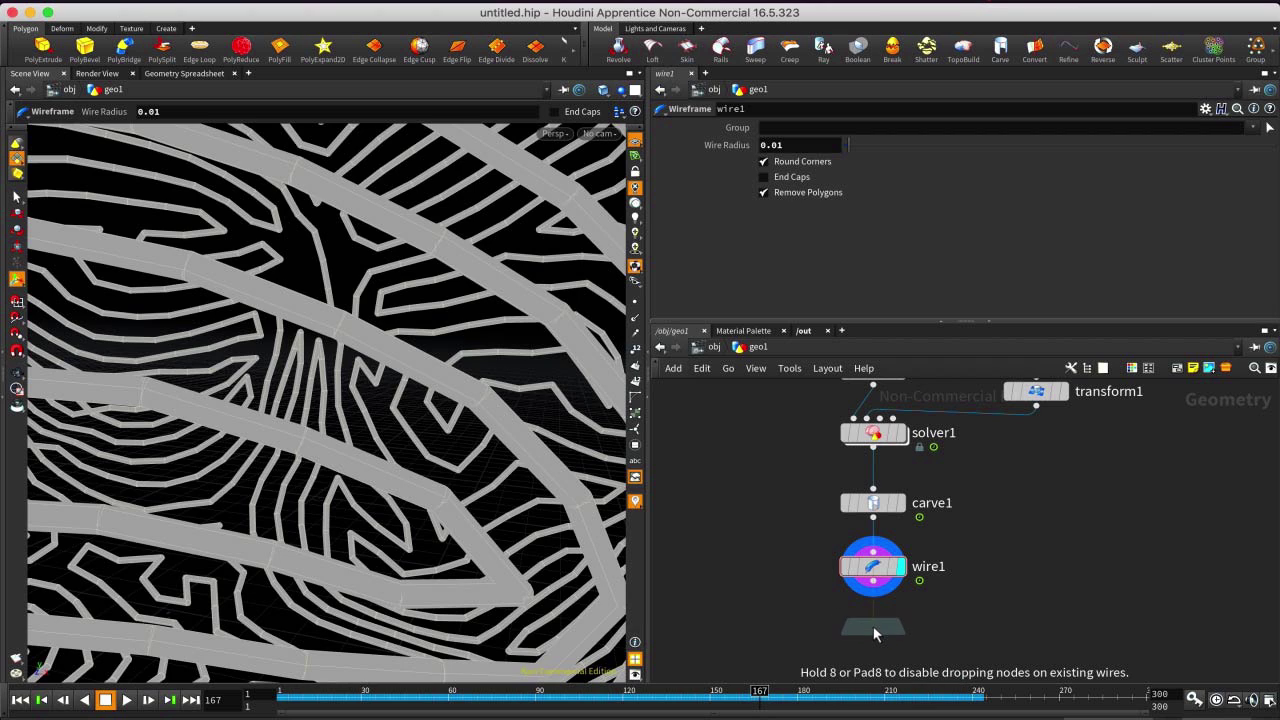
{"action": "left_click", "coordinate": [880, 628]}
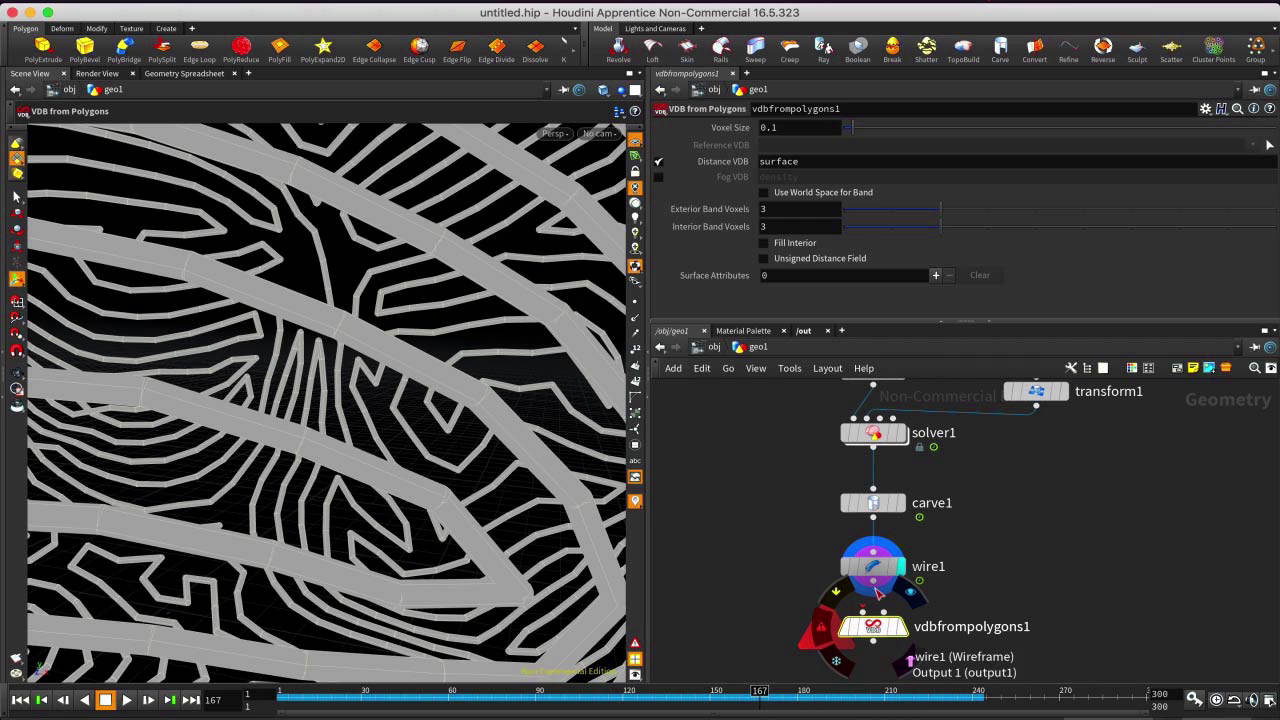
Connect wire1's output to vdbfrompolygons1's first input and set its voxel size to 0.01.
{"action": "left_click_drag", "start_coordinate": [873, 585], "coordinate": [866, 610]}
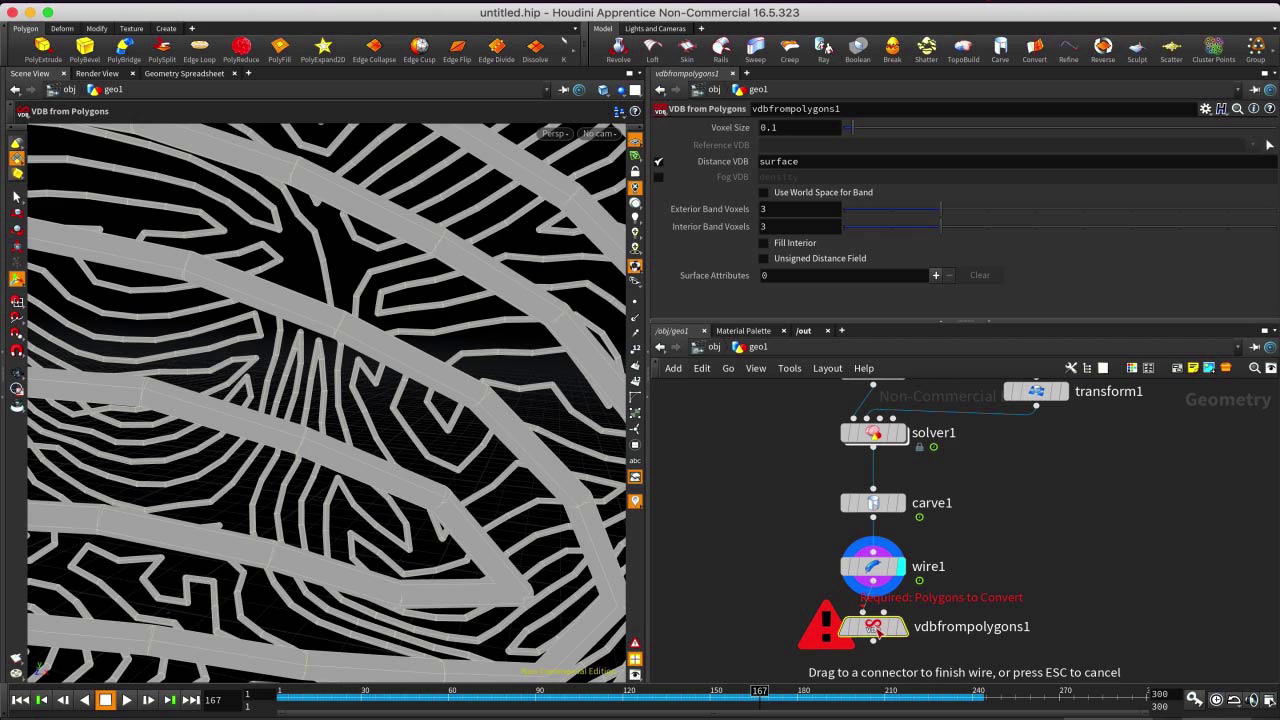
{"action": "left_click_drag", "start_coordinate": [881, 632], "coordinate": [879, 635]}
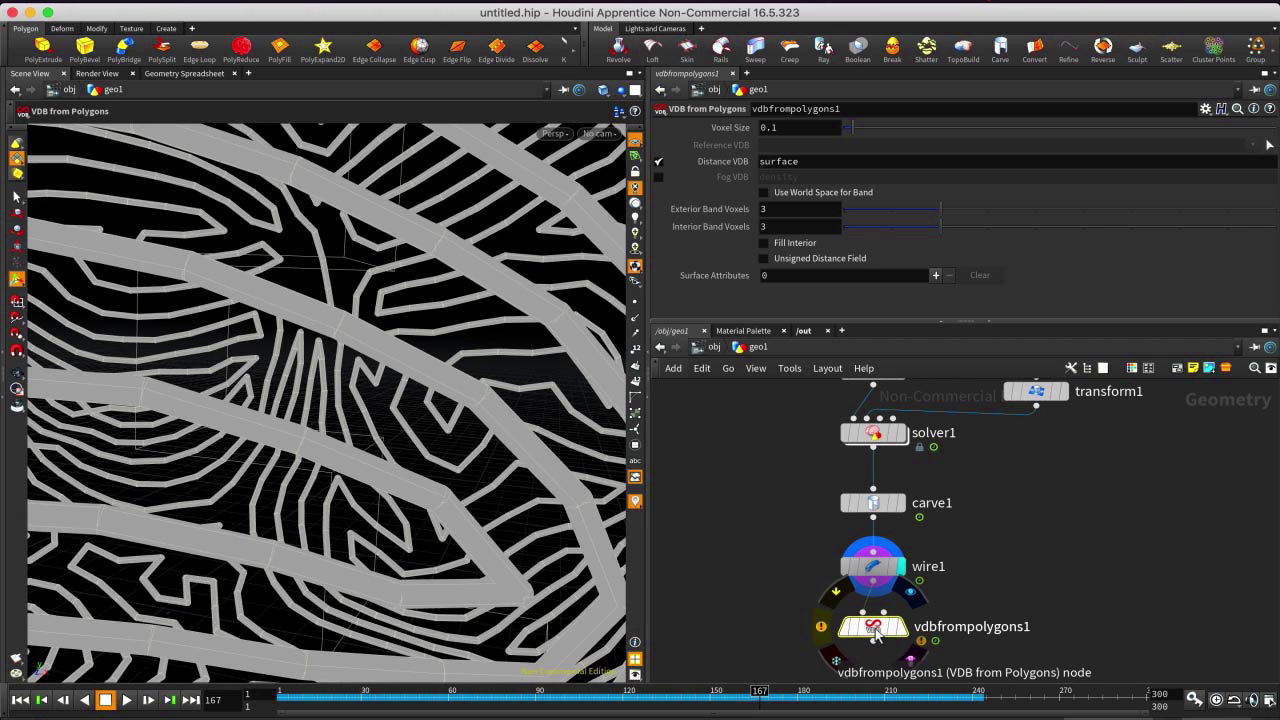
{"action": "left_click", "coordinate": [796, 125]}
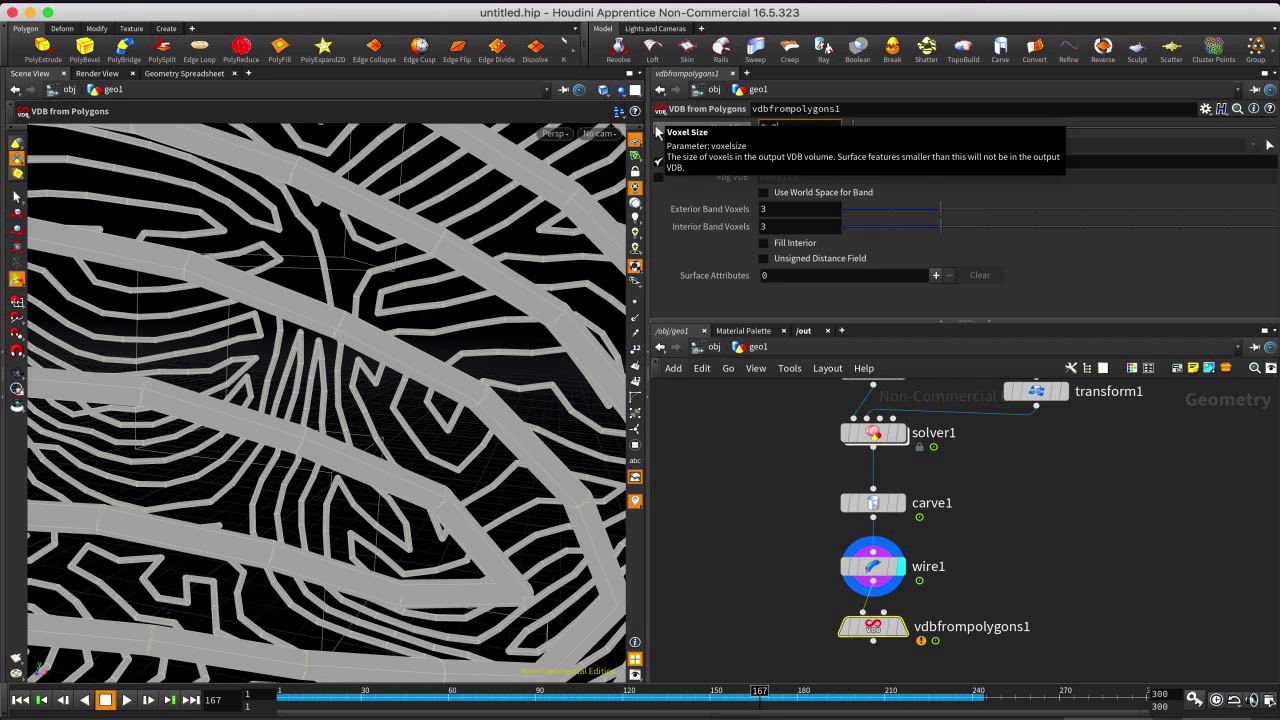
{"action": "key", "text": "Return"}
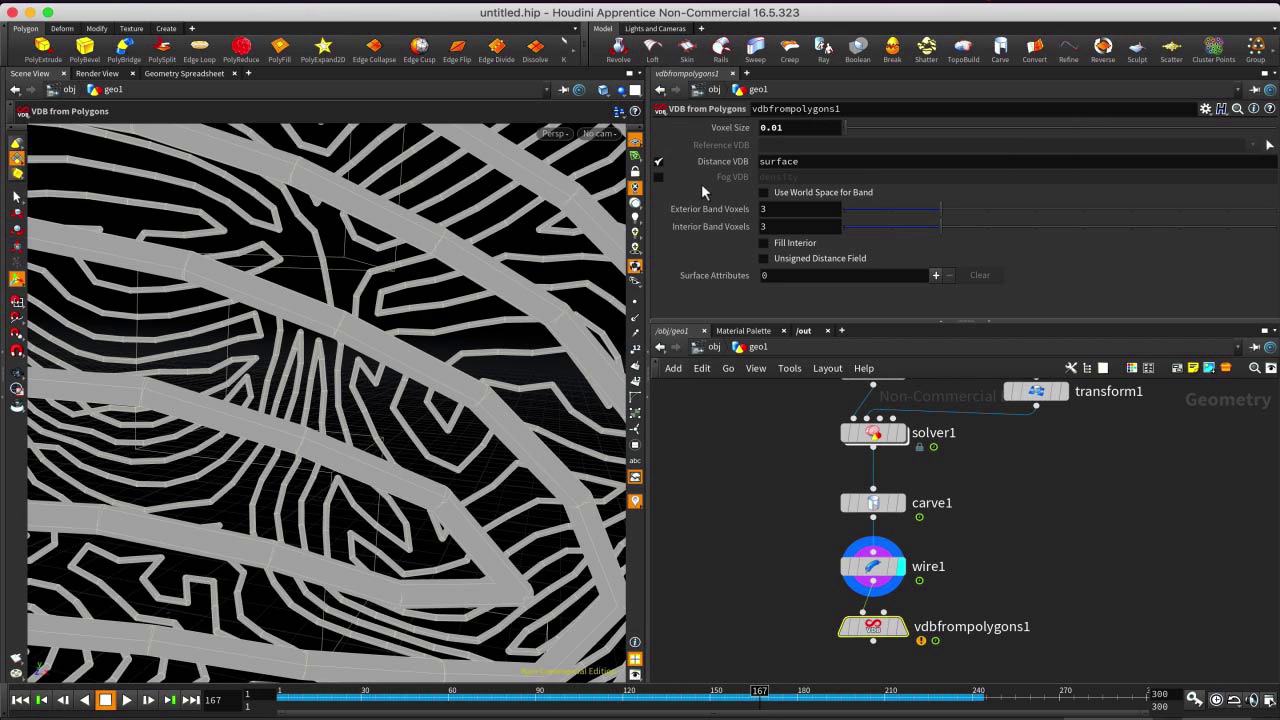
Display vdbfrompolygons1's volume and inspect its blocky tubes from farther out and from the side.
{"action": "left_click", "coordinate": [906, 630]}
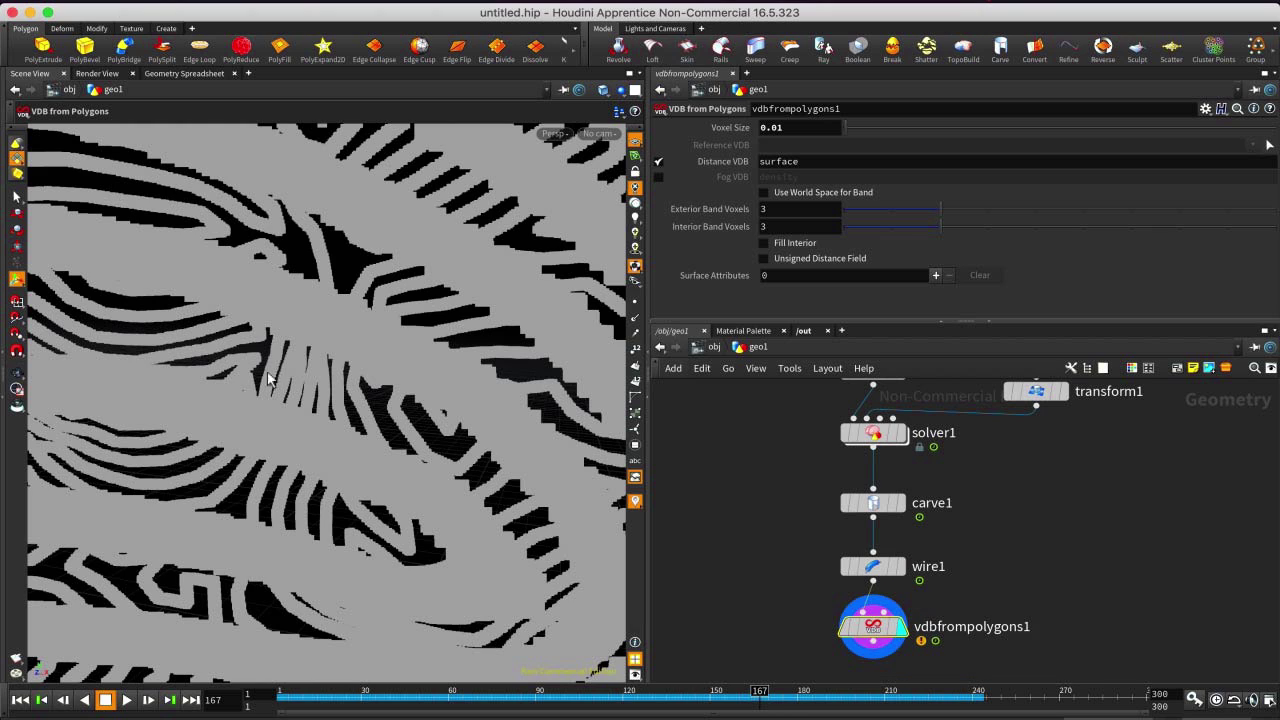
{"action": "right_click_drag", "start_coordinate": [323, 344], "coordinate": [357, 230], "text": "alt"}
{"action": "key", "text": "space"}
{"action": "left_click_drag", "start_coordinate": [516, 252], "coordinate": [351, 266]}
{"action": "left_click_drag", "start_coordinate": [429, 277], "coordinate": [360, 305]}
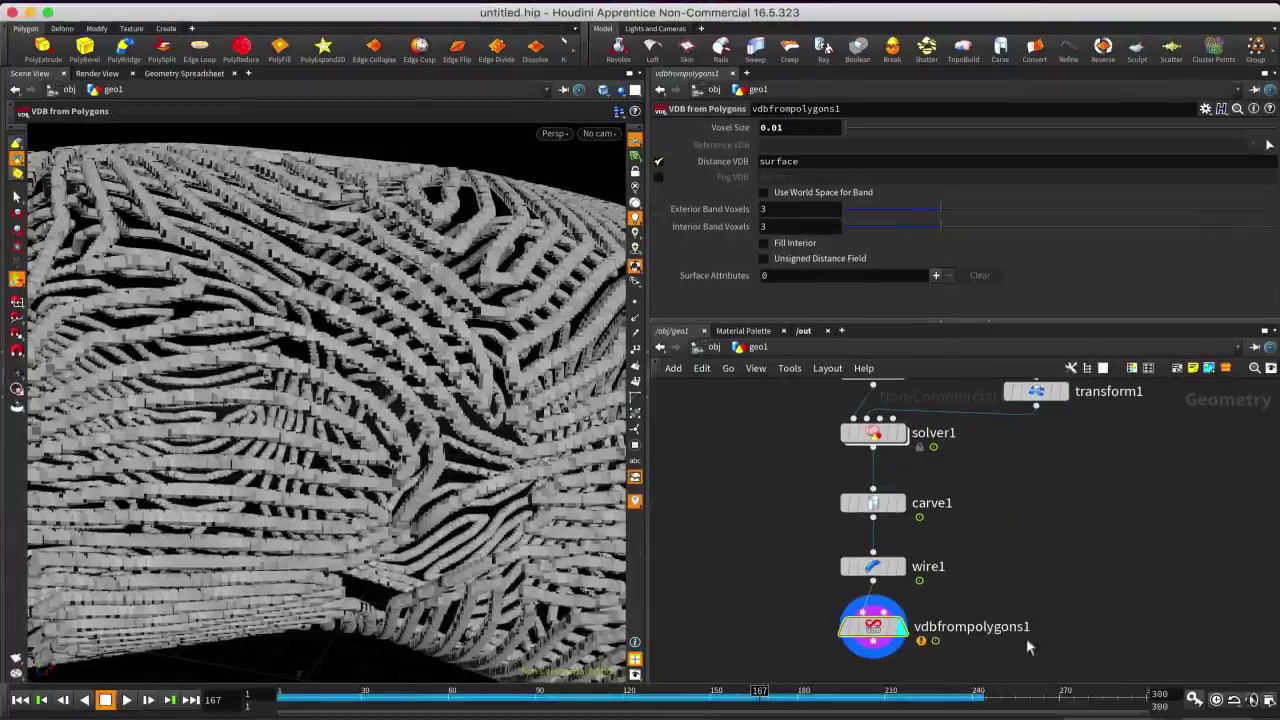
Add a displayed Convert VDB node fed by vdbfrompolygons1 and set it to convert to Polygons.
{"action": "scroll", "coordinate": [1030, 597], "scroll_direction": "down", "scroll_amount": 3}
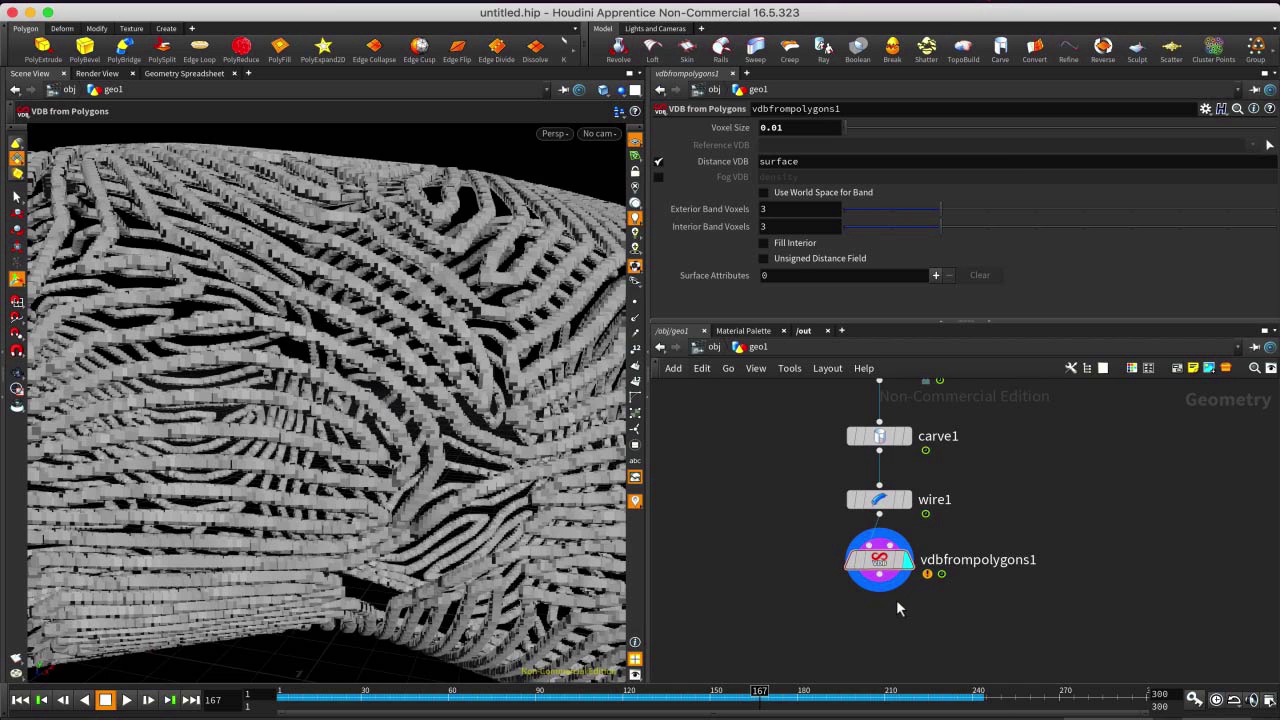
{"action": "key", "text": "Tab"}
{"action": "type", "text": "convert vdb"}
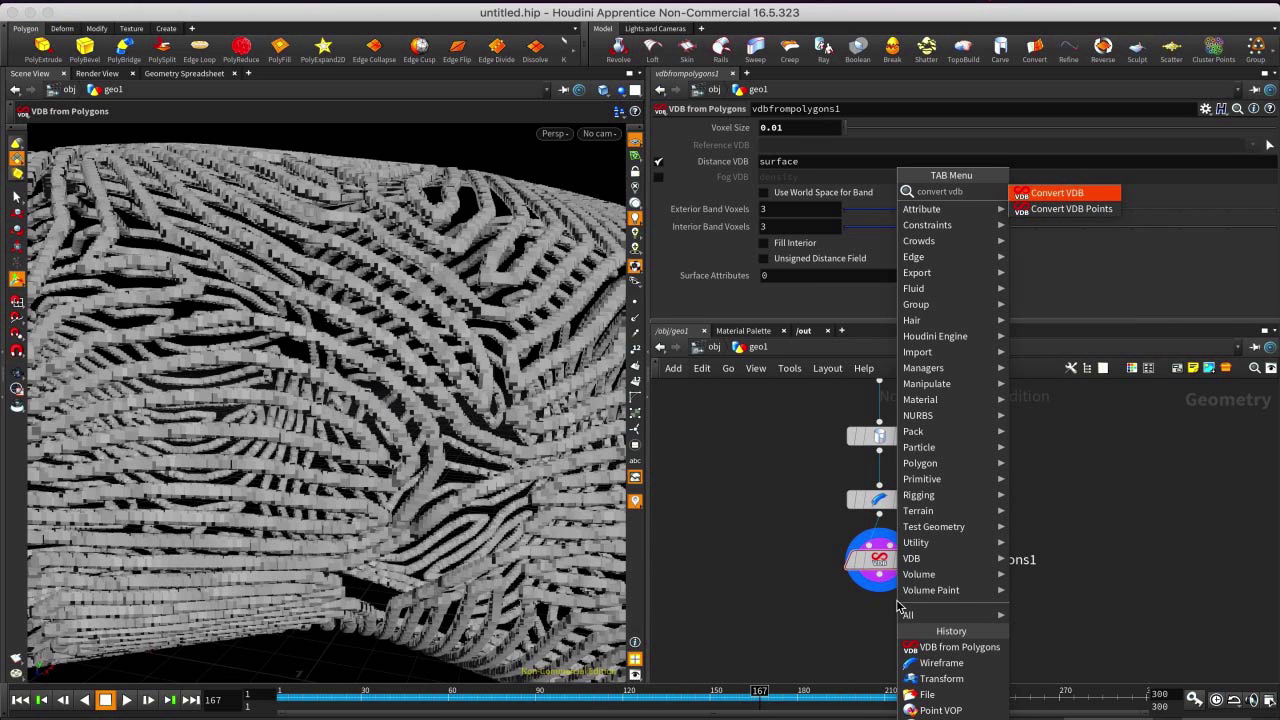
{"action": "key", "text": "Return"}
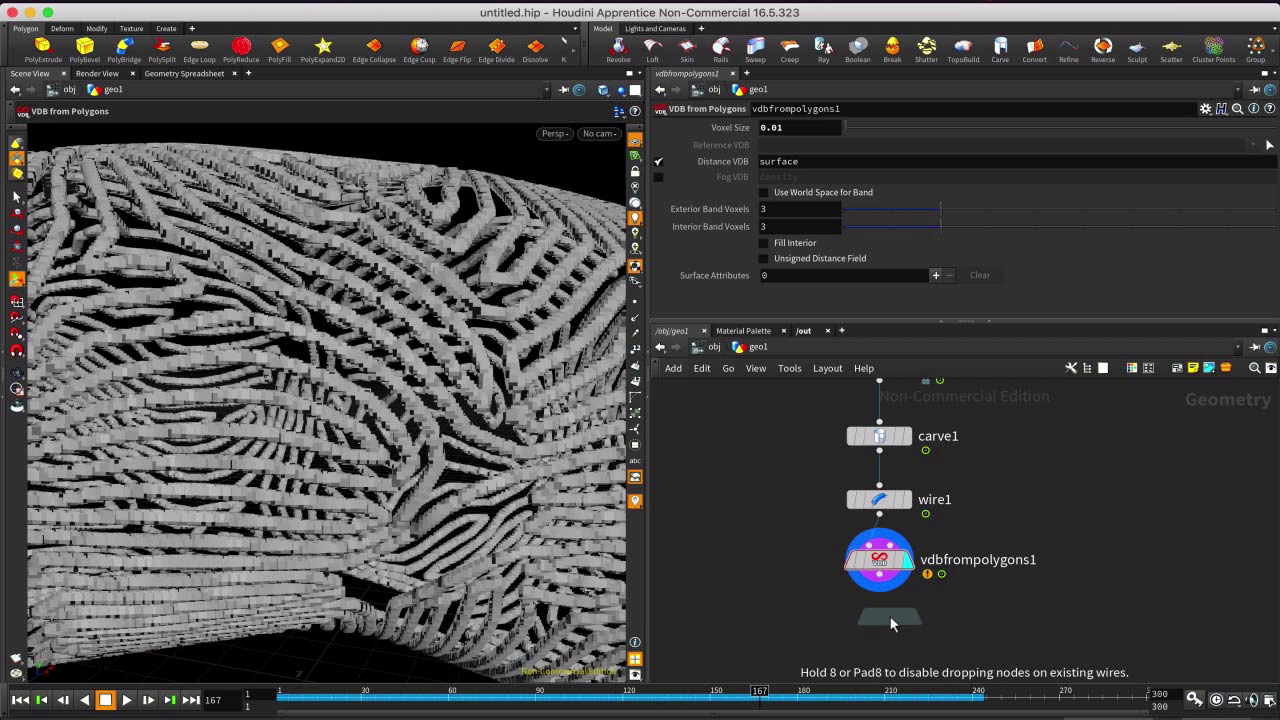
{"action": "left_click", "coordinate": [885, 612]}
{"action": "mouse_move", "coordinate": [880, 590]}
{"action": "left_mouse_down"}
{"action": "mouse_move", "coordinate": [866, 598]}
{"action": "mouse_move", "coordinate": [879, 601]}
{"action": "left_mouse_up"}
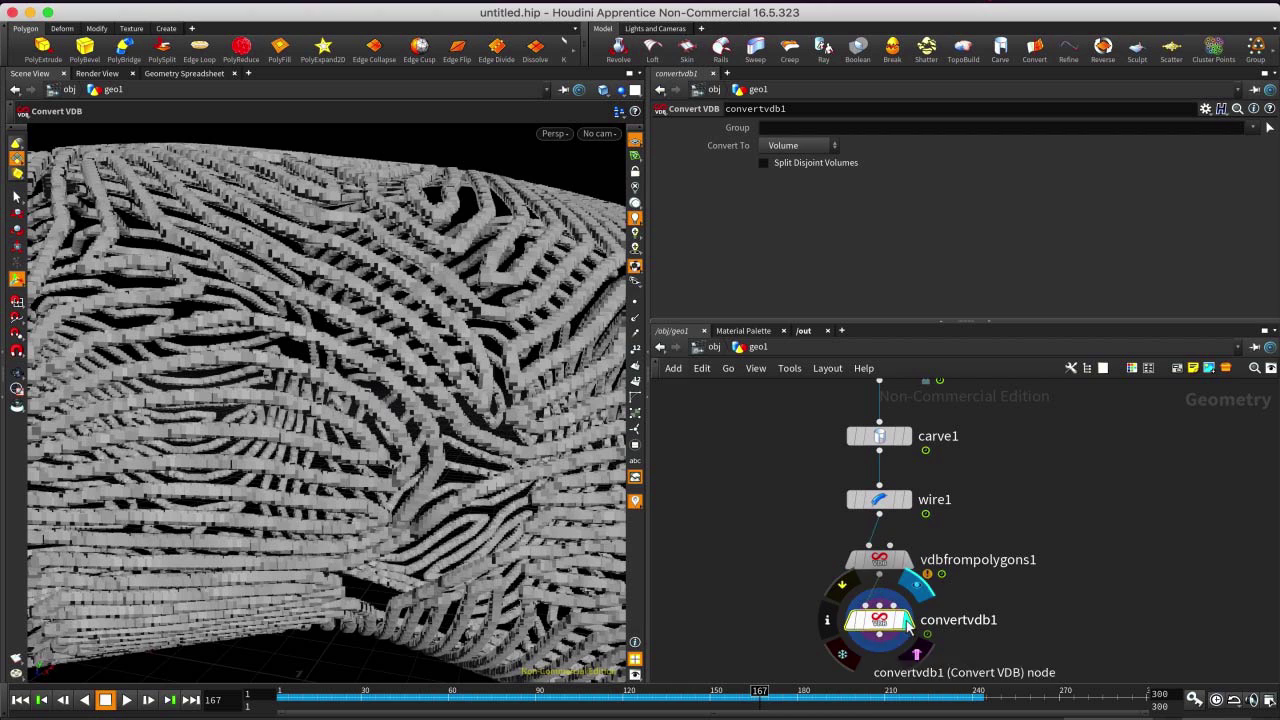
{"action": "left_click", "coordinate": [809, 146]}
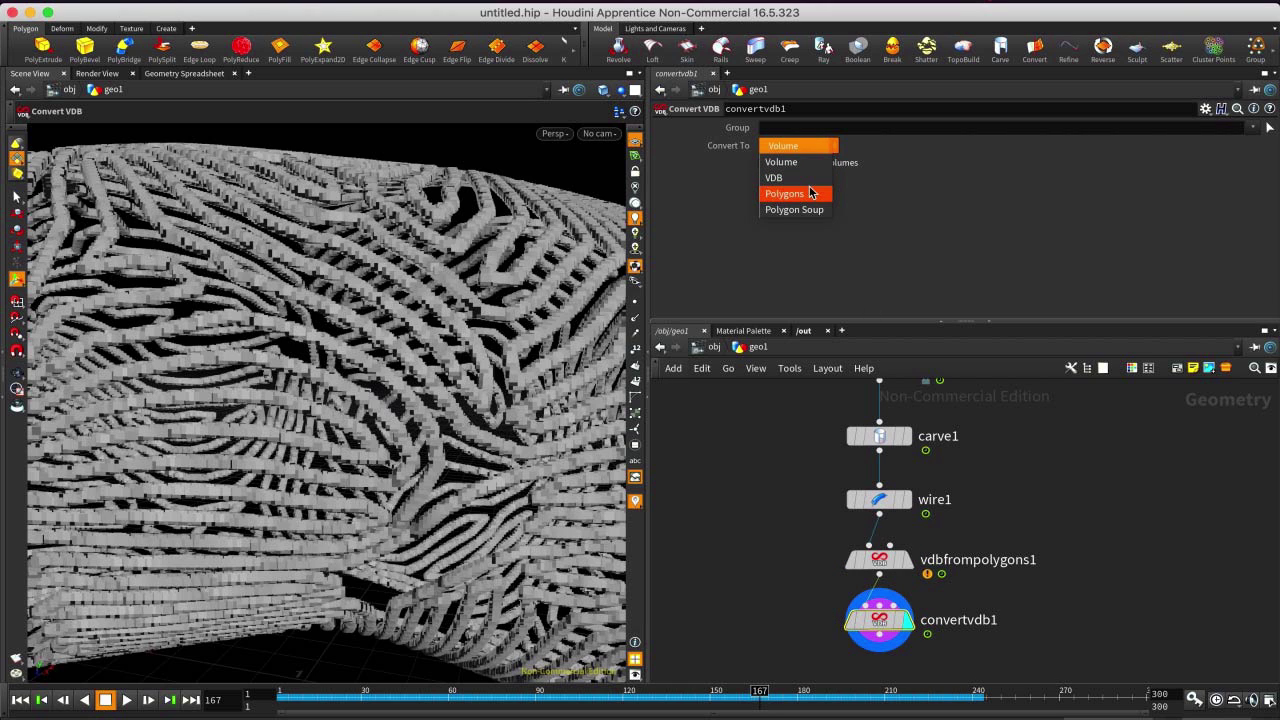
{"action": "left_click", "coordinate": [812, 193]}
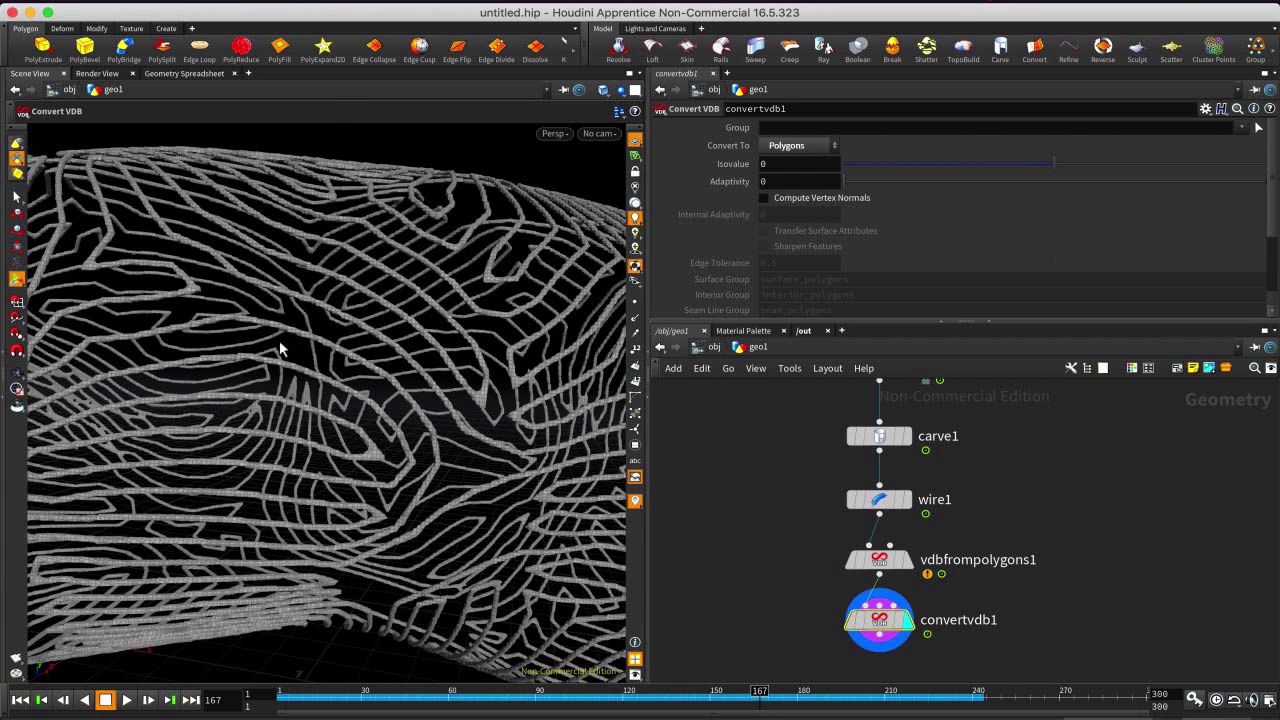
Examine convertvdb1's polygon tubes up close and from several distances.
{"action": "key", "text": "Escape"}
{"action": "right_click_drag", "start_coordinate": [392, 326], "coordinate": [410, 227]}
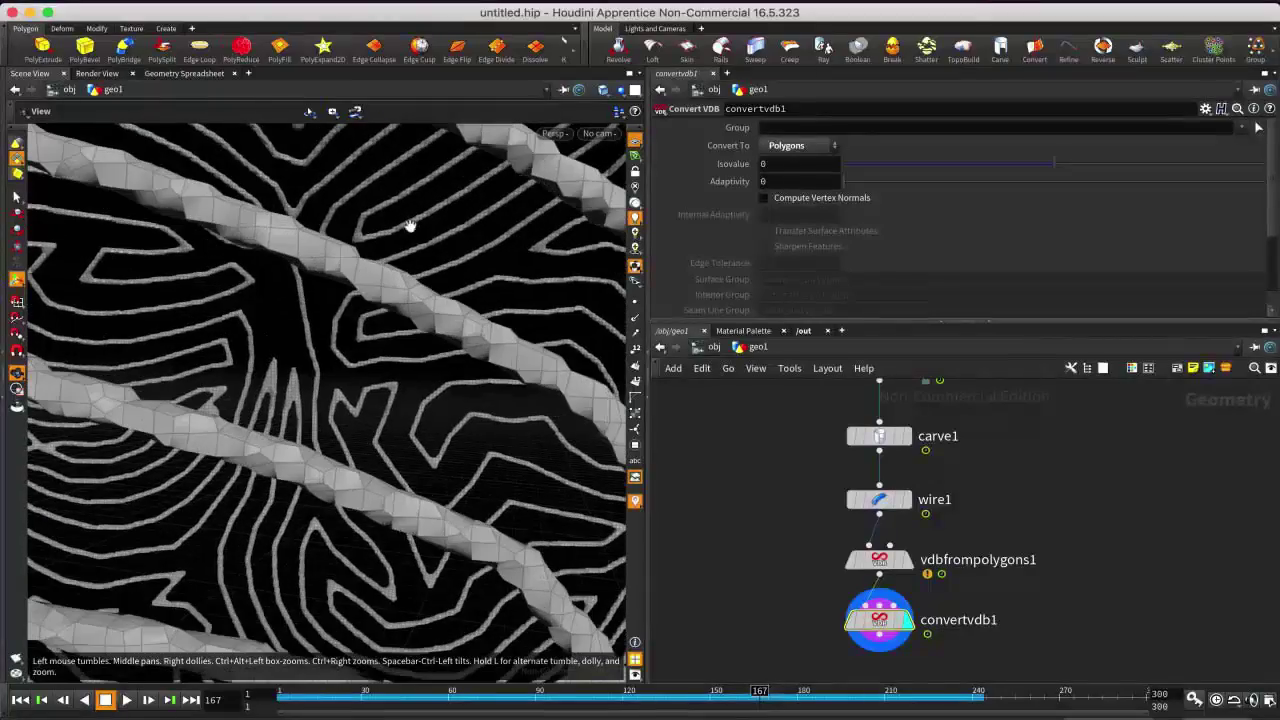
{"action": "left_click_drag", "start_coordinate": [386, 286], "coordinate": [380, 303]}
{"action": "mouse_move", "coordinate": [437, 362]}
{"action": "left_mouse_down"}
{"action": "mouse_move", "coordinate": [286, 371]}
{"action": "mouse_move", "coordinate": [414, 297]}
{"action": "mouse_move", "coordinate": [420, 371]}
{"action": "left_mouse_up"}
{"action": "key", "text": "Return"}
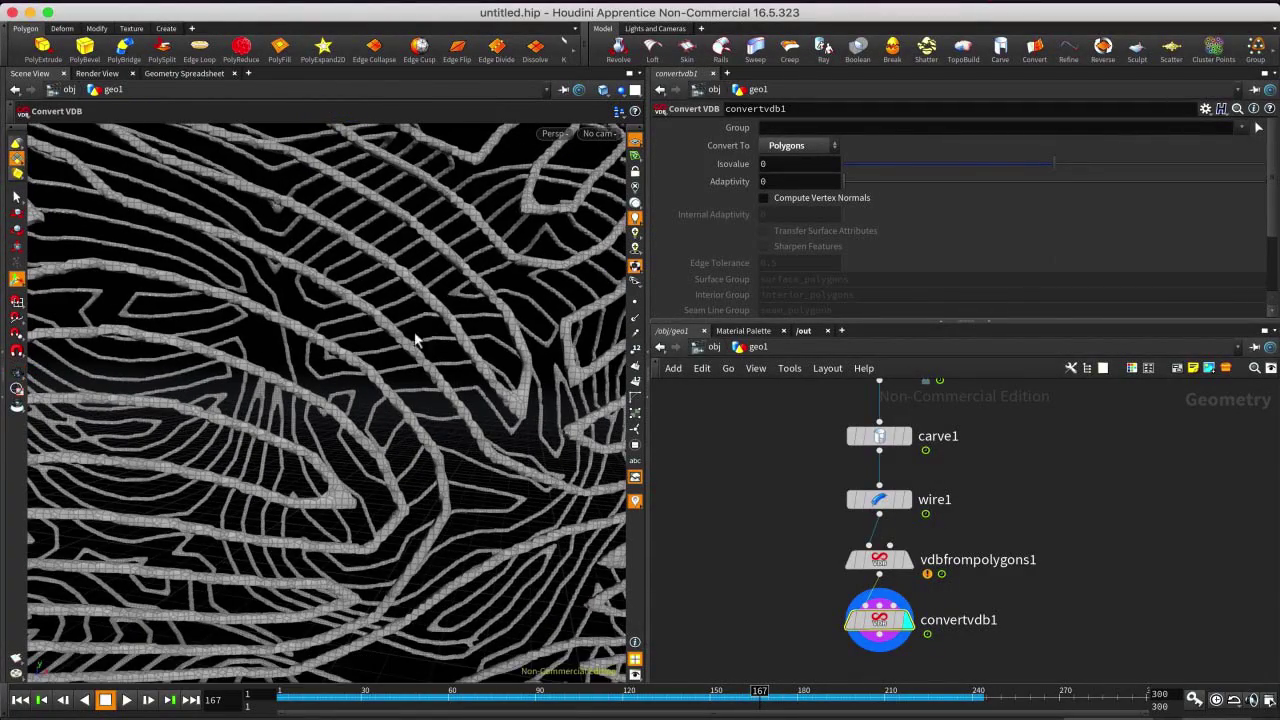
{"action": "scroll", "coordinate": [520, 371], "scroll_direction": "up", "scroll_amount": 5}
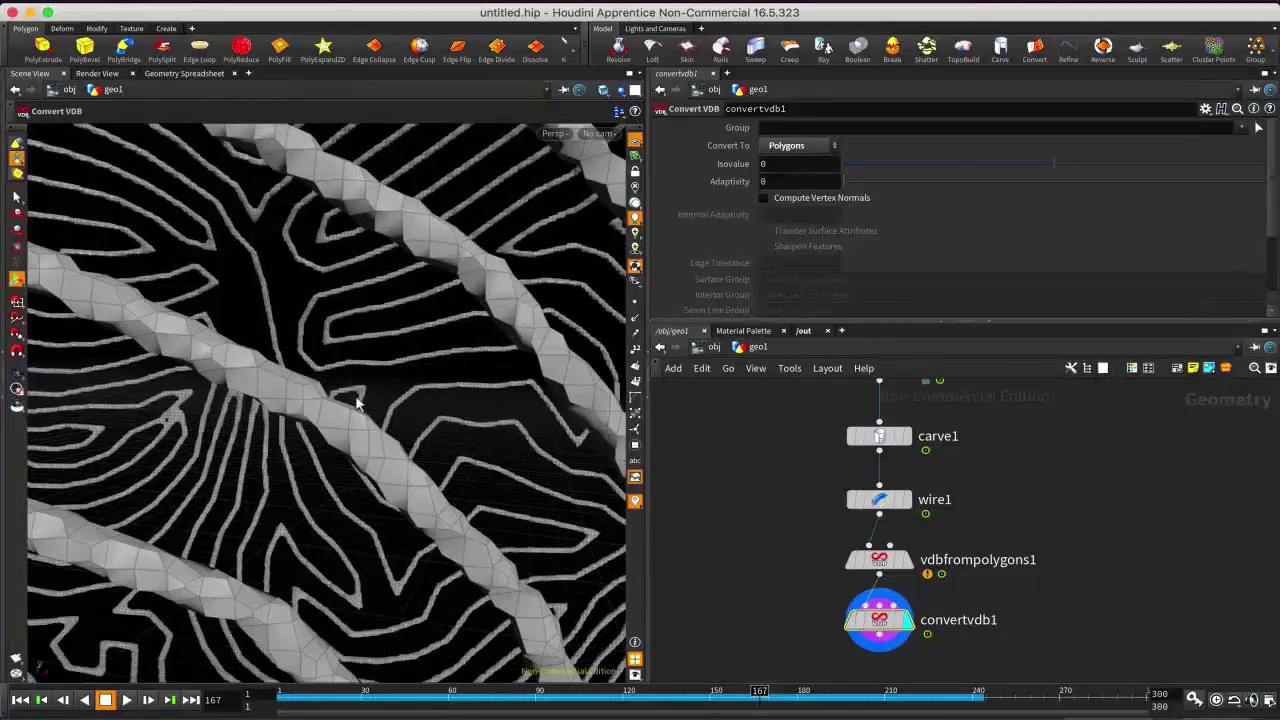
{"action": "left_click_drag", "start_coordinate": [357, 460], "coordinate": [365, 300]}
{"action": "key", "text": "Return"}
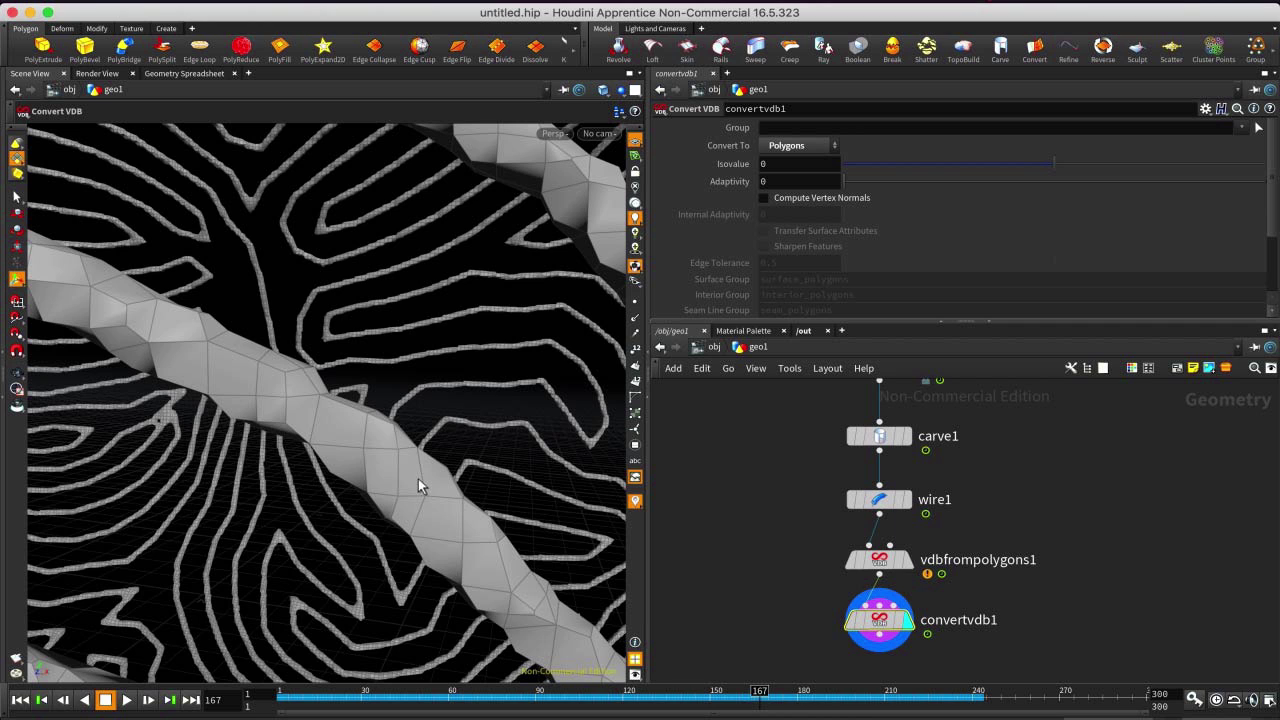
Display wire1's tubes for comparison with the converted mesh, and switch the display back to convertvdb1.
{"action": "left_click", "coordinate": [912, 505]}
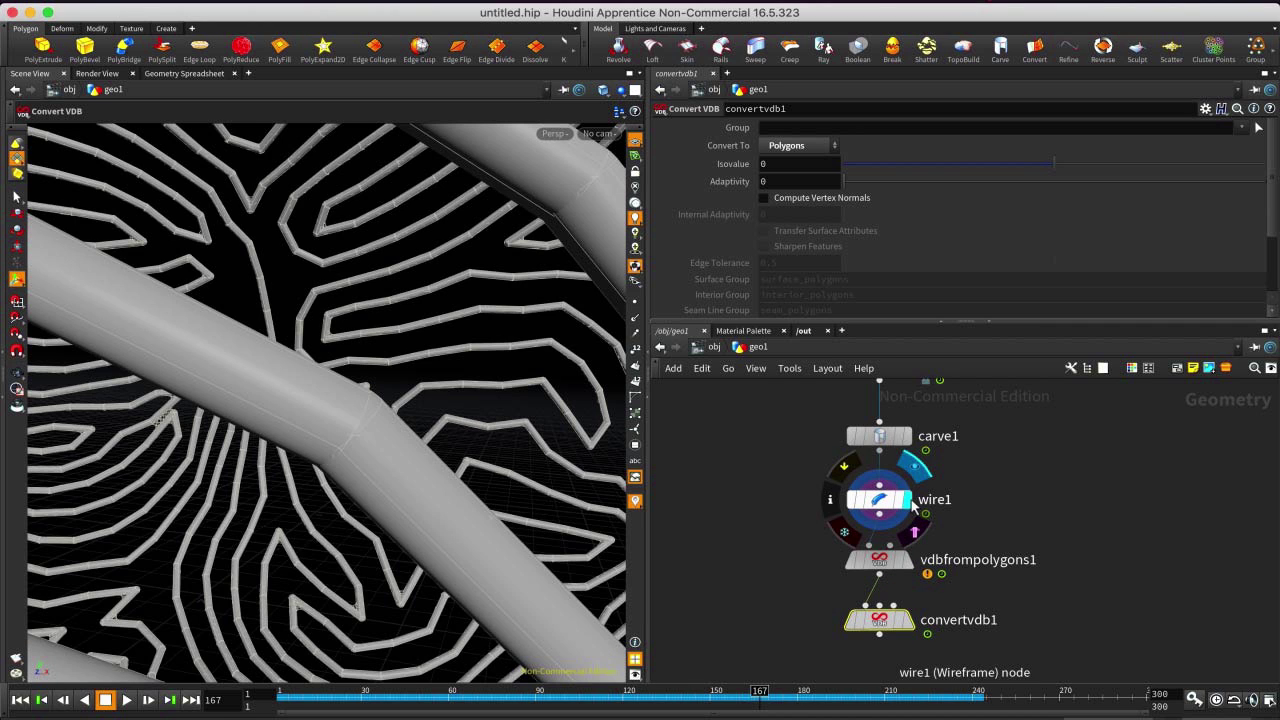
{"action": "right_click_drag", "start_coordinate": [363, 361], "coordinate": [371, 414], "text": "alt"}
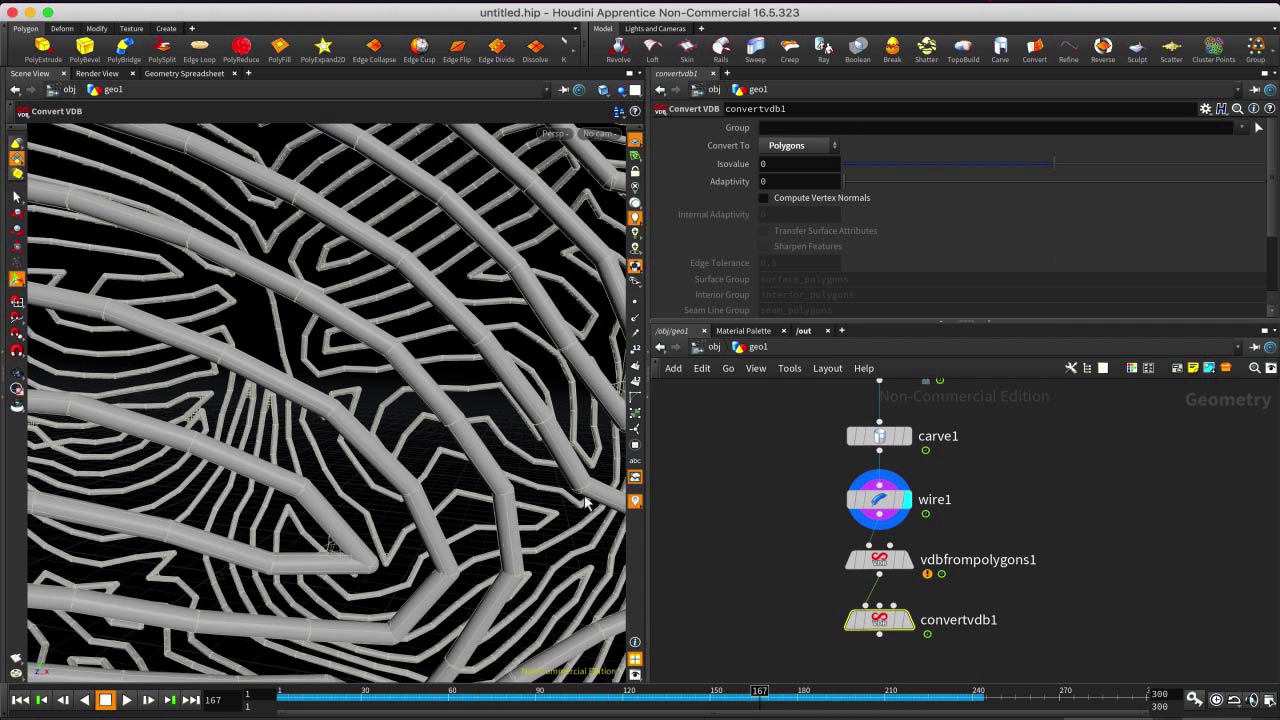
{"action": "left_click", "coordinate": [911, 621]}
{"action": "scroll", "coordinate": [343, 370], "scroll_direction": "up", "scroll_amount": 10}
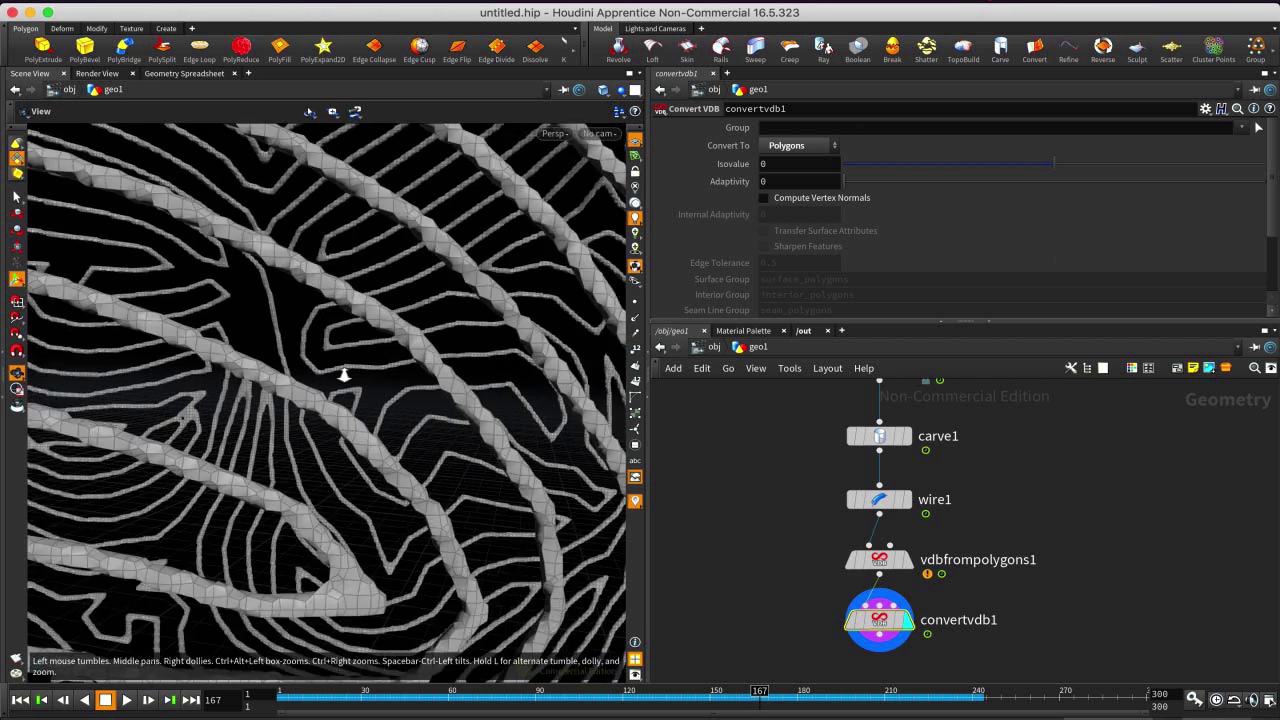
{"action": "key", "text": "Return"}
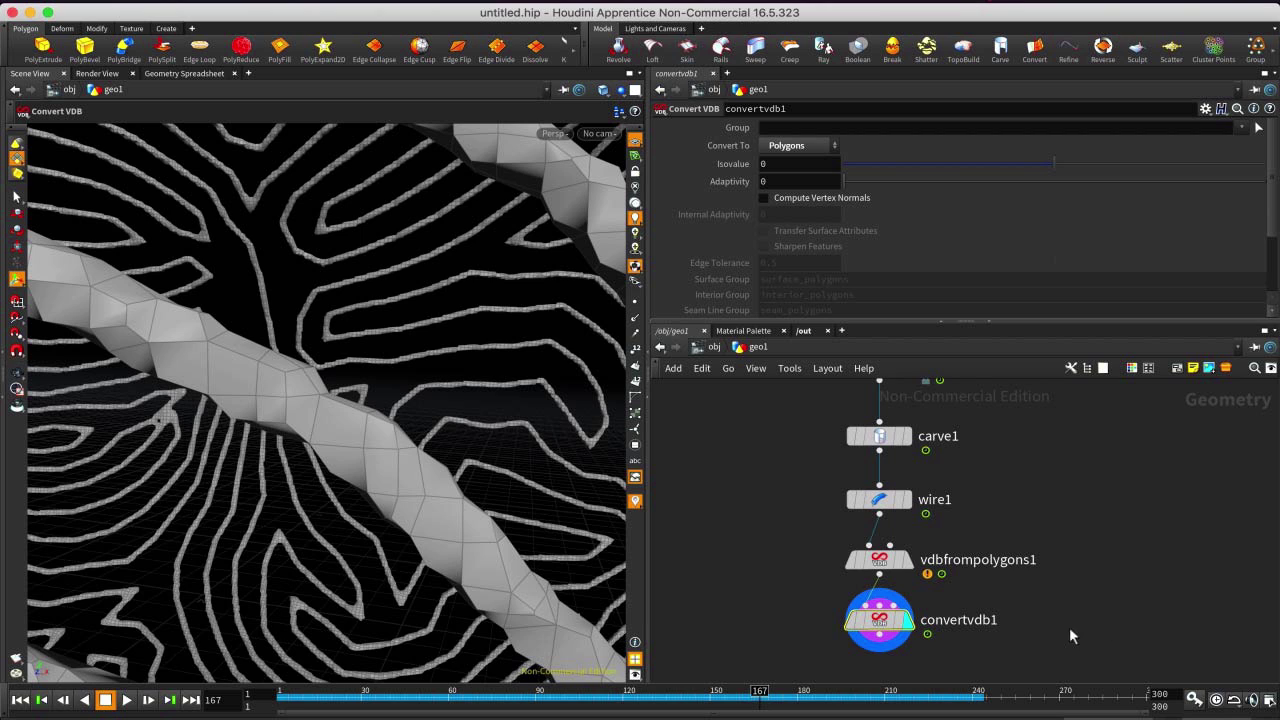
Add a VDB Smooth node below convertvdb1, connect it to convertvdb1's output and display it.
{"action": "middle_click_drag", "start_coordinate": [1066, 628], "coordinate": [1068, 578]}
{"action": "key", "text": "Tab"}
{"action": "type", "text": "vdb smooth"}
{"action": "key", "text": "Return"}
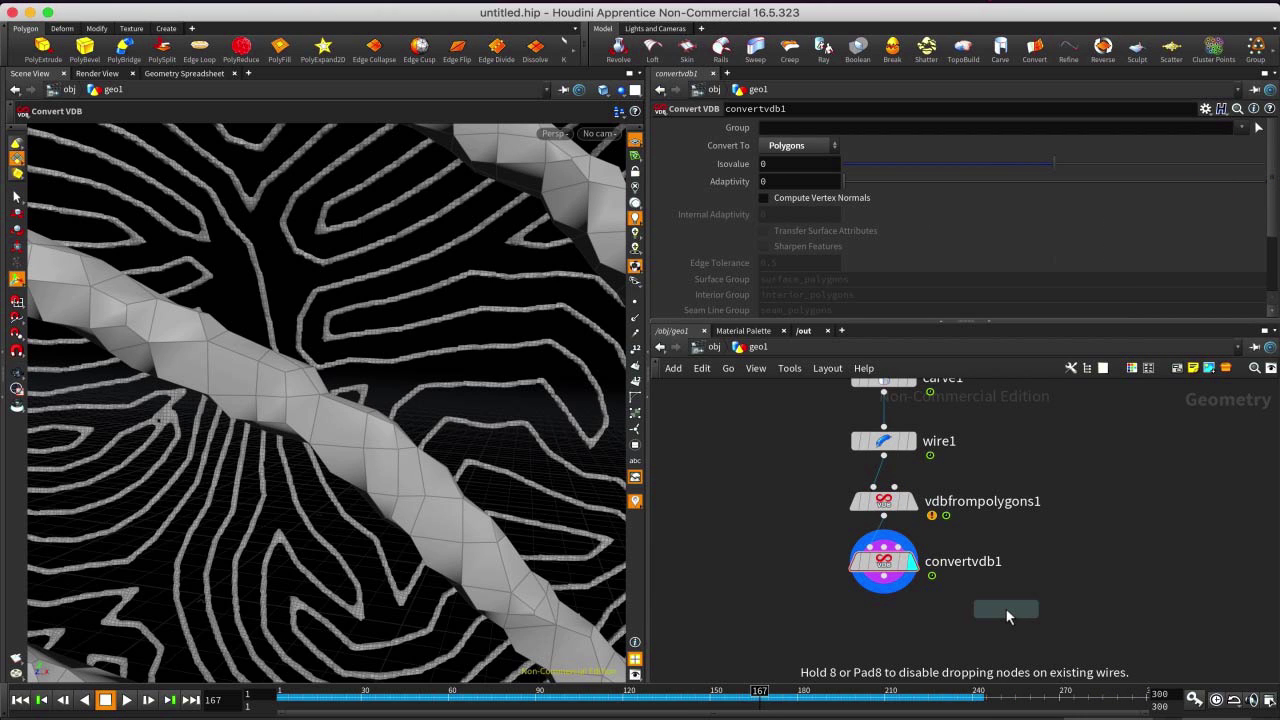
{"action": "left_click", "coordinate": [884, 626]}
{"action": "left_click", "coordinate": [884, 594]}
{"action": "left_click", "coordinate": [871, 613]}
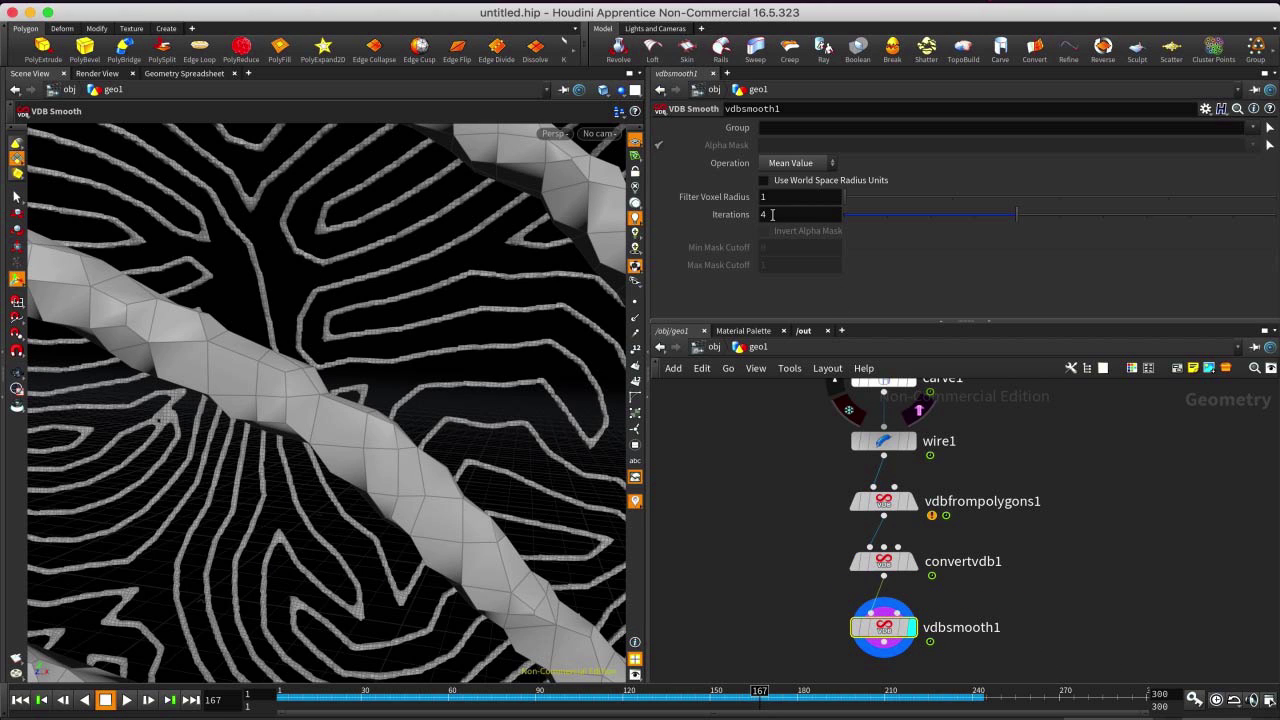
Set vdbsmooth1's Filter Voxel Radius to 4 and Iterations to 10.
{"action": "type", "text": "4"}
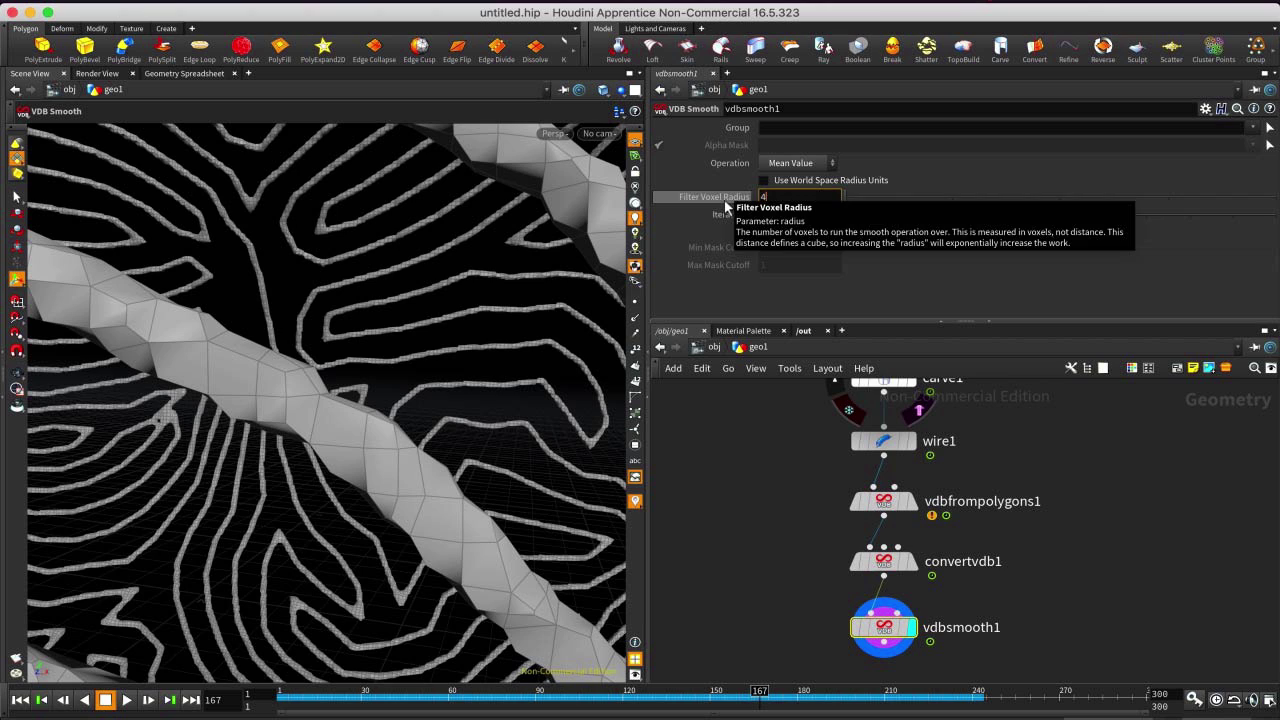
{"action": "key", "text": "Return"}
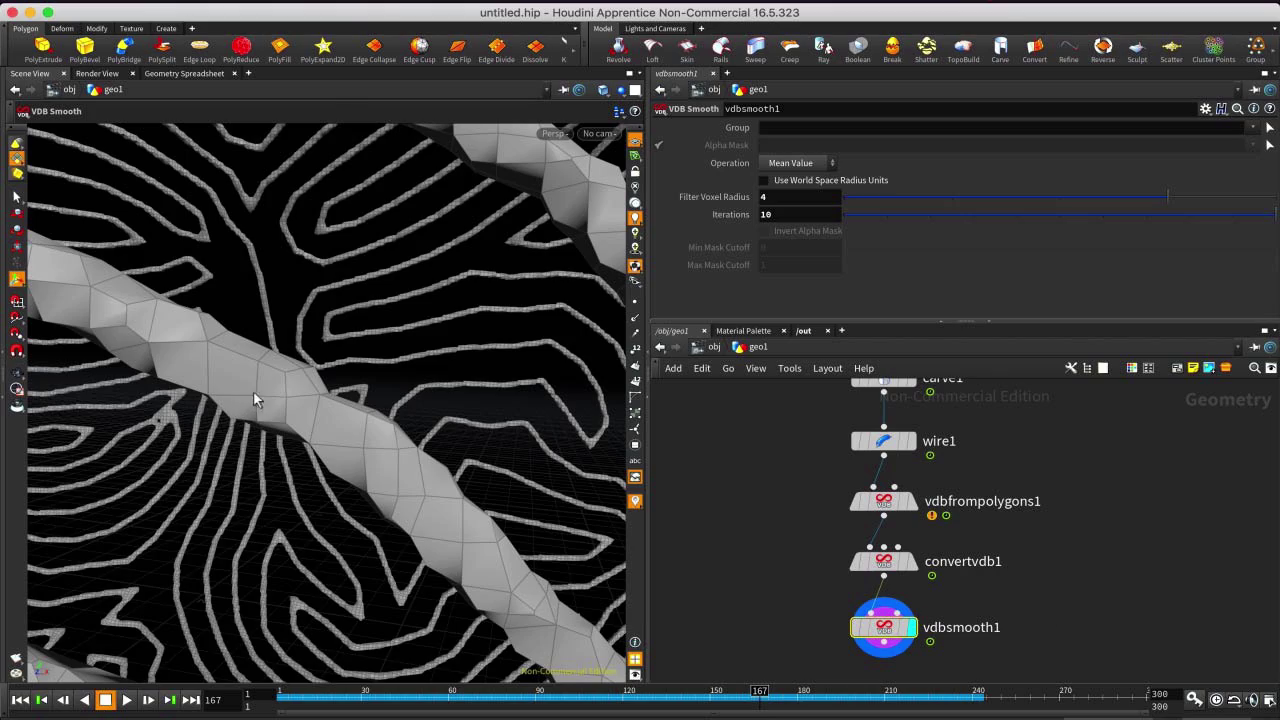
{"action": "key", "text": "Escape"}
{"action": "left_click_drag", "start_coordinate": [331, 320], "coordinate": [320, 475]}
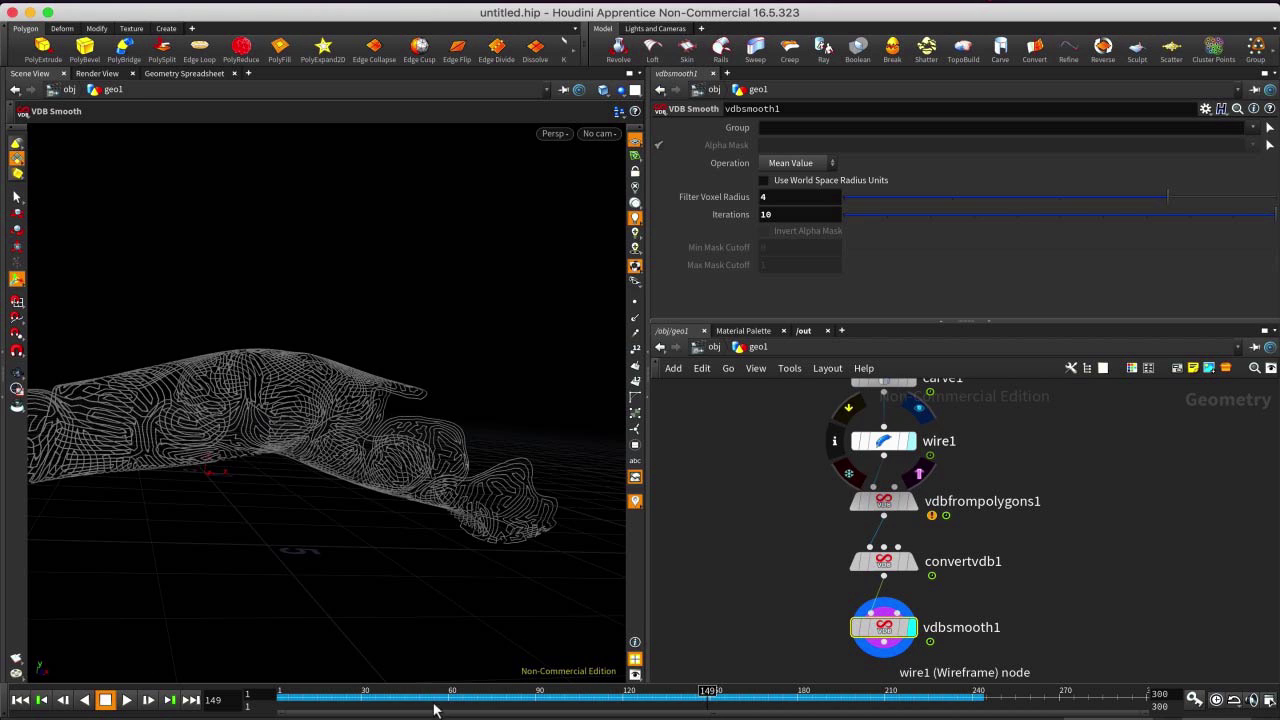
Bypass vdbfrompolygons1, convertvdb1 and vdbsmooth1, and display wire1.
{"action": "left_click_drag", "start_coordinate": [802, 483], "coordinate": [861, 638]}
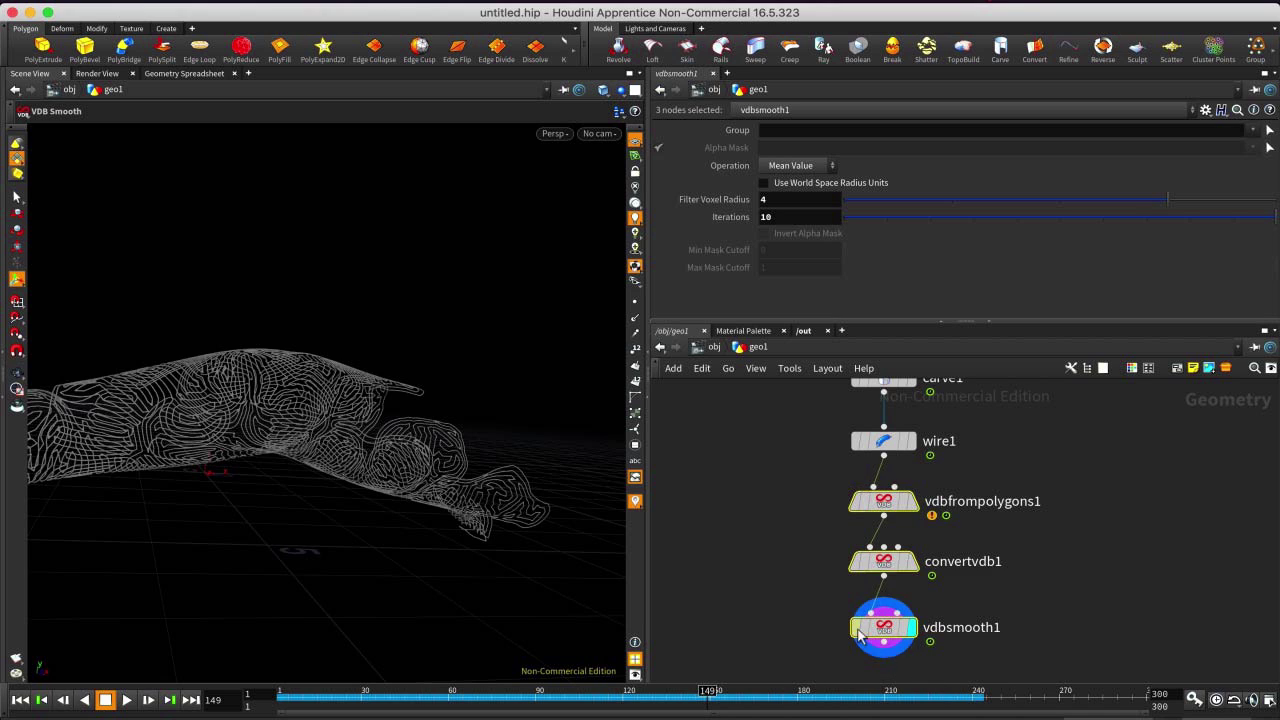
{"action": "left_click", "coordinate": [861, 638]}
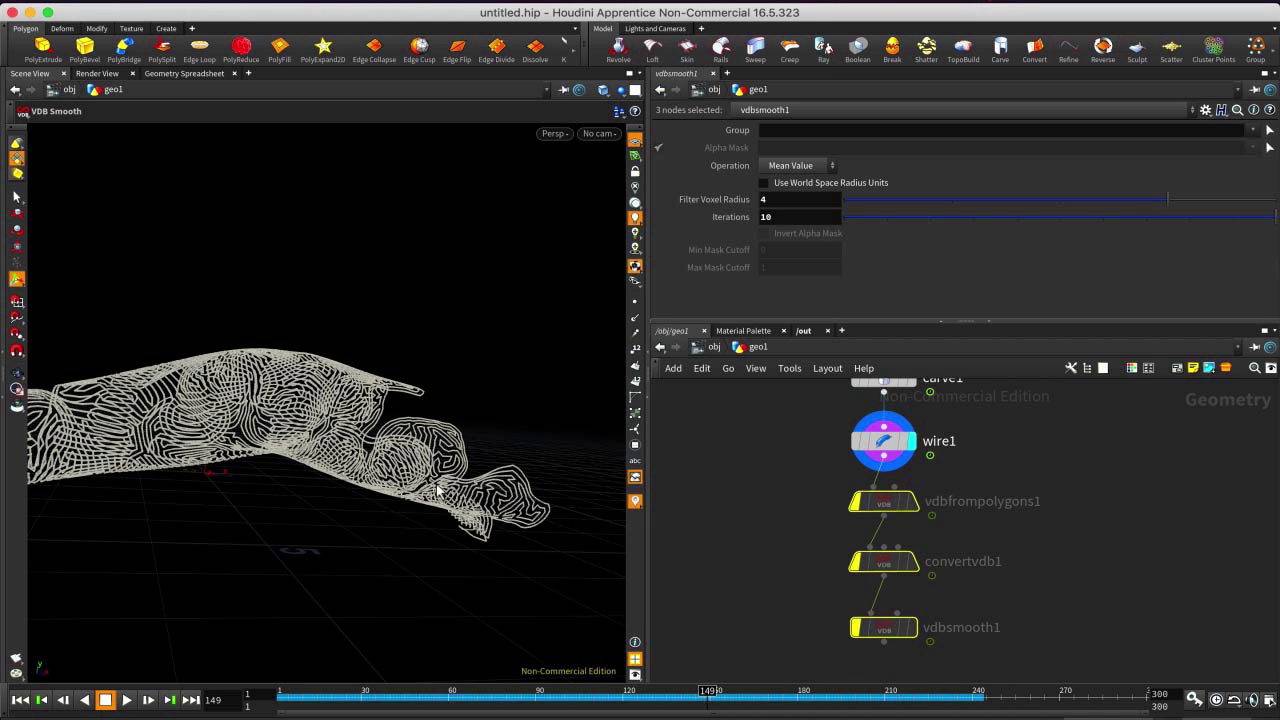
{"action": "left_click", "coordinate": [1078, 525]}
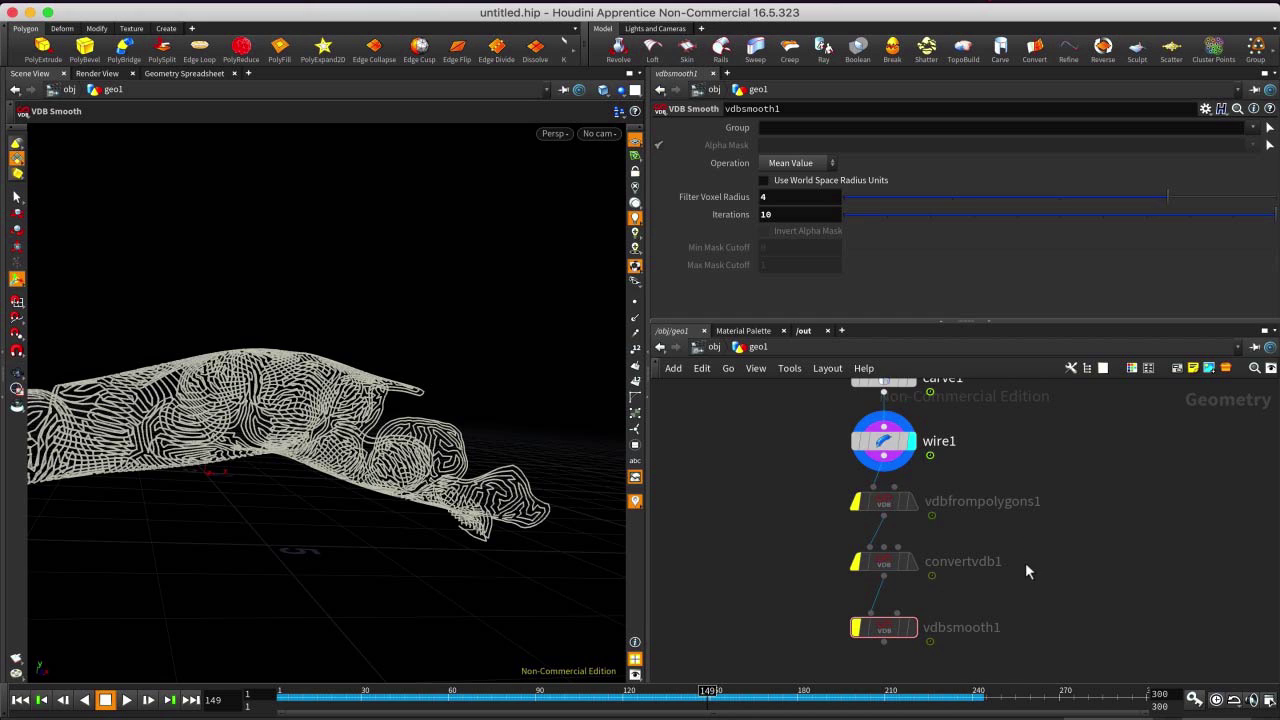
Add a Time Shift node below vdbsmooth1 and connect vdbsmooth1's output to it.
{"action": "middle_click_drag", "start_coordinate": [1026, 565], "coordinate": [1051, 535]}
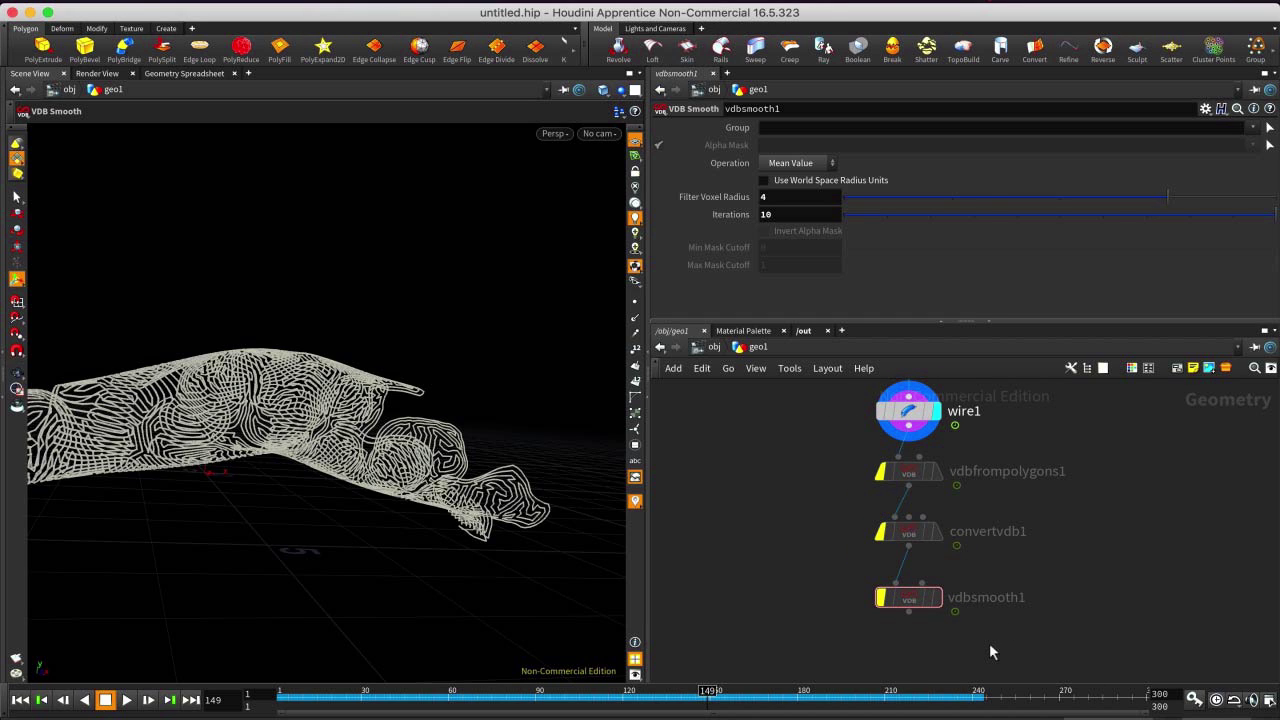
{"action": "key", "text": "Tab"}
{"action": "type", "text": "times"}
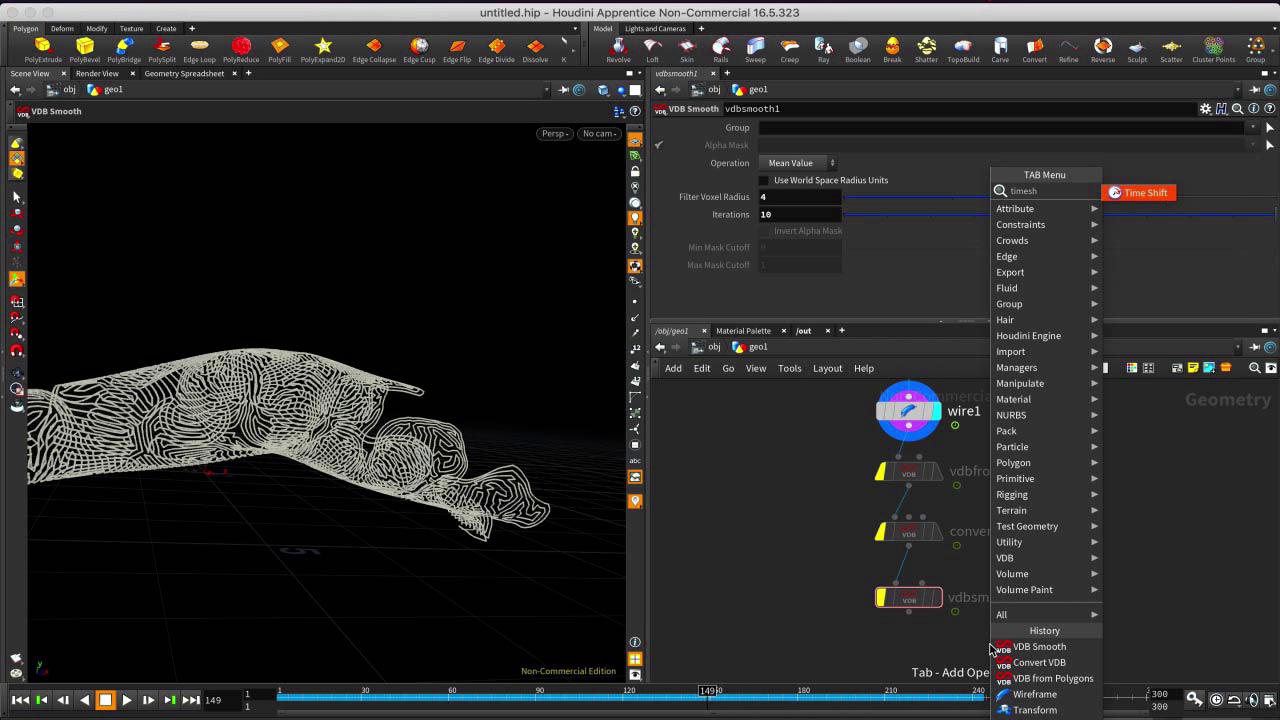
{"action": "key", "text": "Return"}
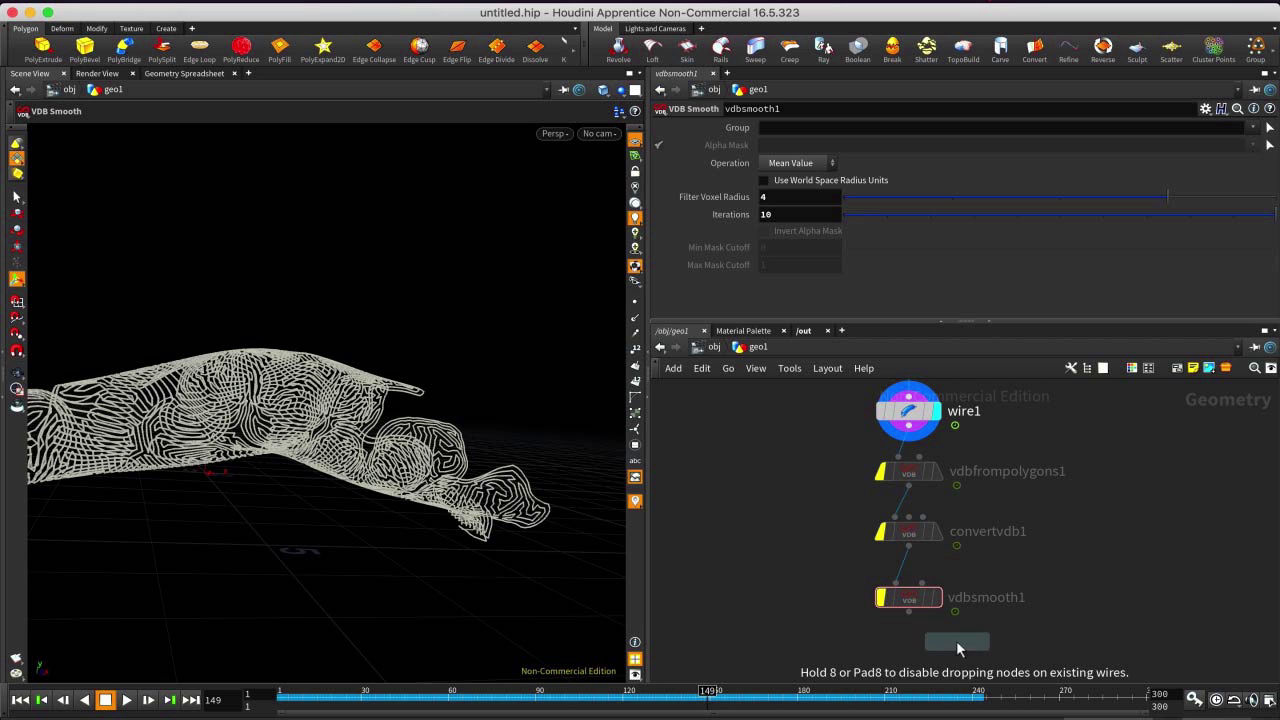
{"action": "left_click", "coordinate": [925, 645]}
{"action": "middle_click_drag", "start_coordinate": [1027, 609], "coordinate": [1060, 540]}
{"action": "left_click_drag", "start_coordinate": [959, 578], "coordinate": [942, 541]}
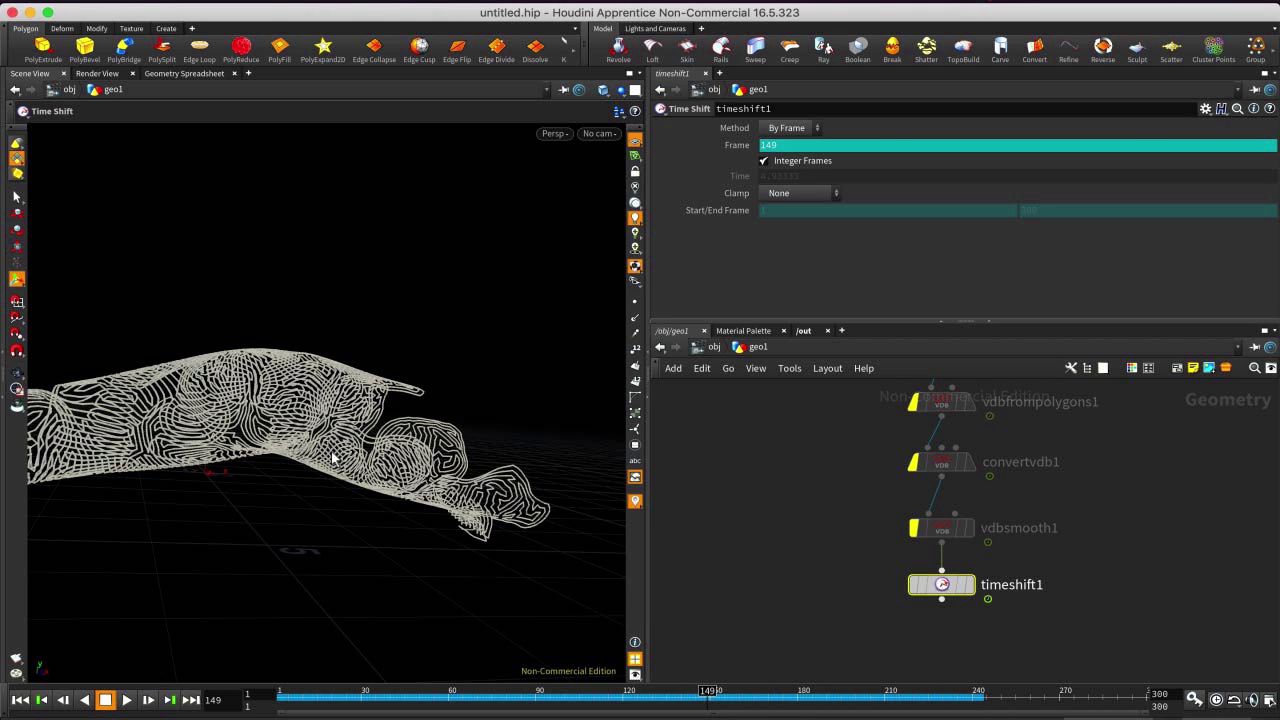
Set timeshift1's Frame expression to $FF/1.5 and display timeshift1.
{"action": "middle_click_drag", "start_coordinate": [1067, 461], "coordinate": [1072, 517]}
{"action": "scroll", "coordinate": [1056, 485], "scroll_direction": "down", "scroll_amount": 3}
{"action": "middle_click_drag", "start_coordinate": [1060, 466], "coordinate": [1005, 428]}
{"action": "scroll", "coordinate": [1065, 588], "scroll_direction": "up", "scroll_amount": 3}
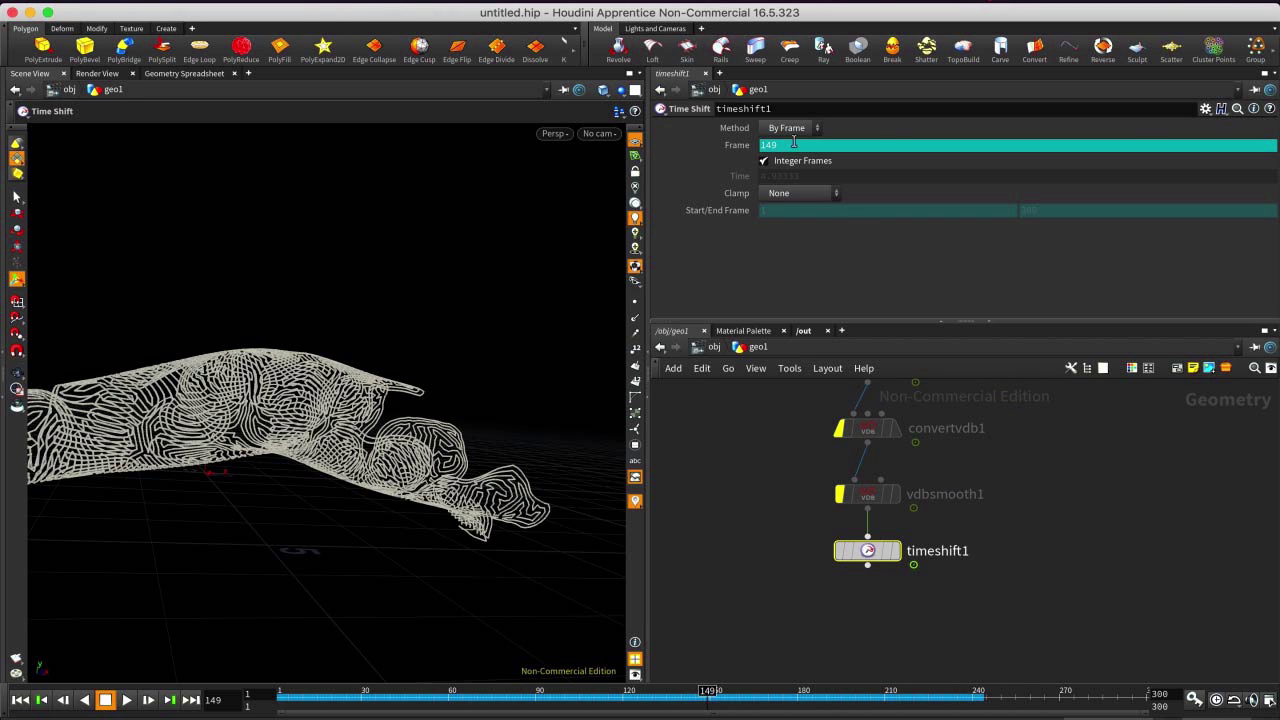
{"action": "left_click_drag", "start_coordinate": [791, 146], "coordinate": [654, 145]}
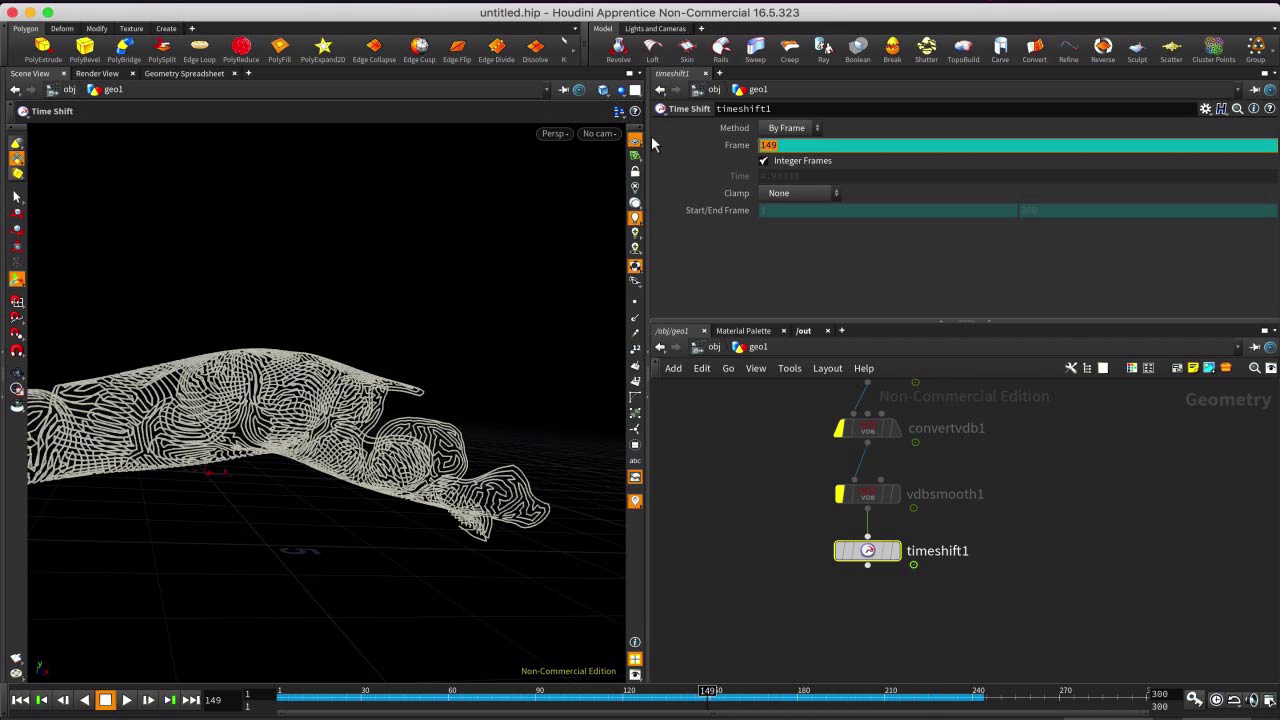
{"action": "type", "text": "$FF/1.5"}
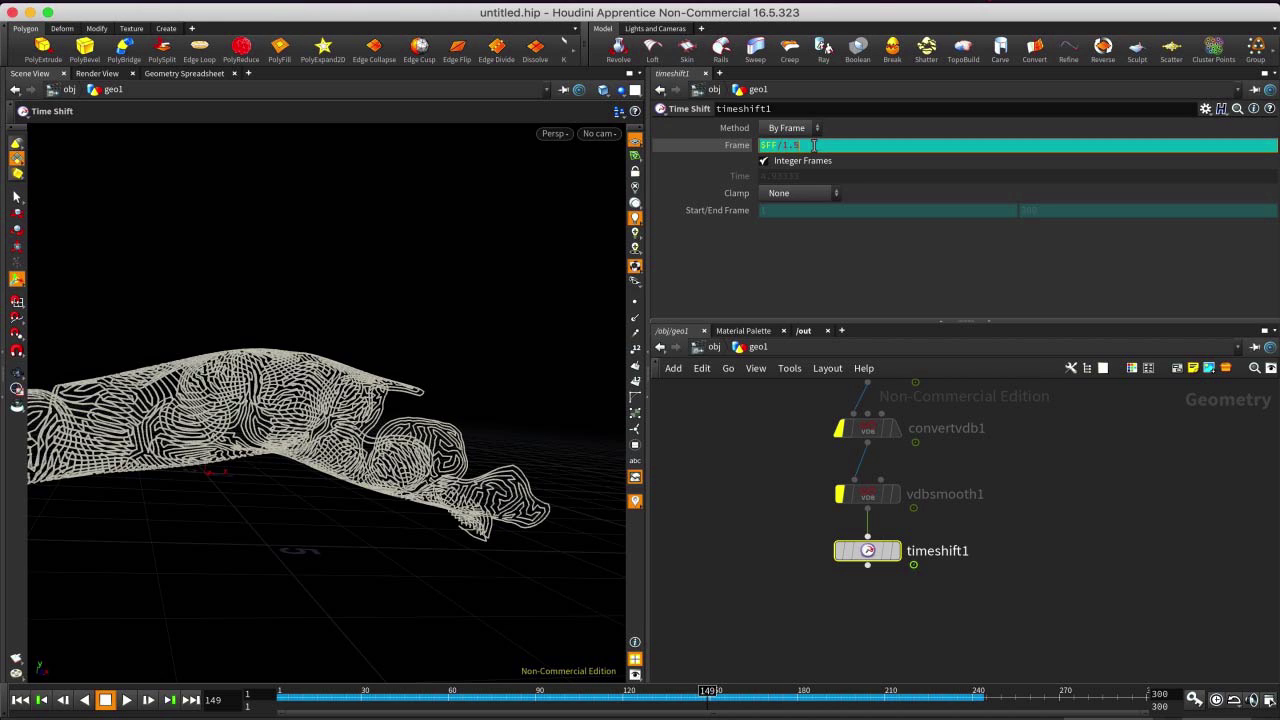
{"action": "key", "text": "Return"}
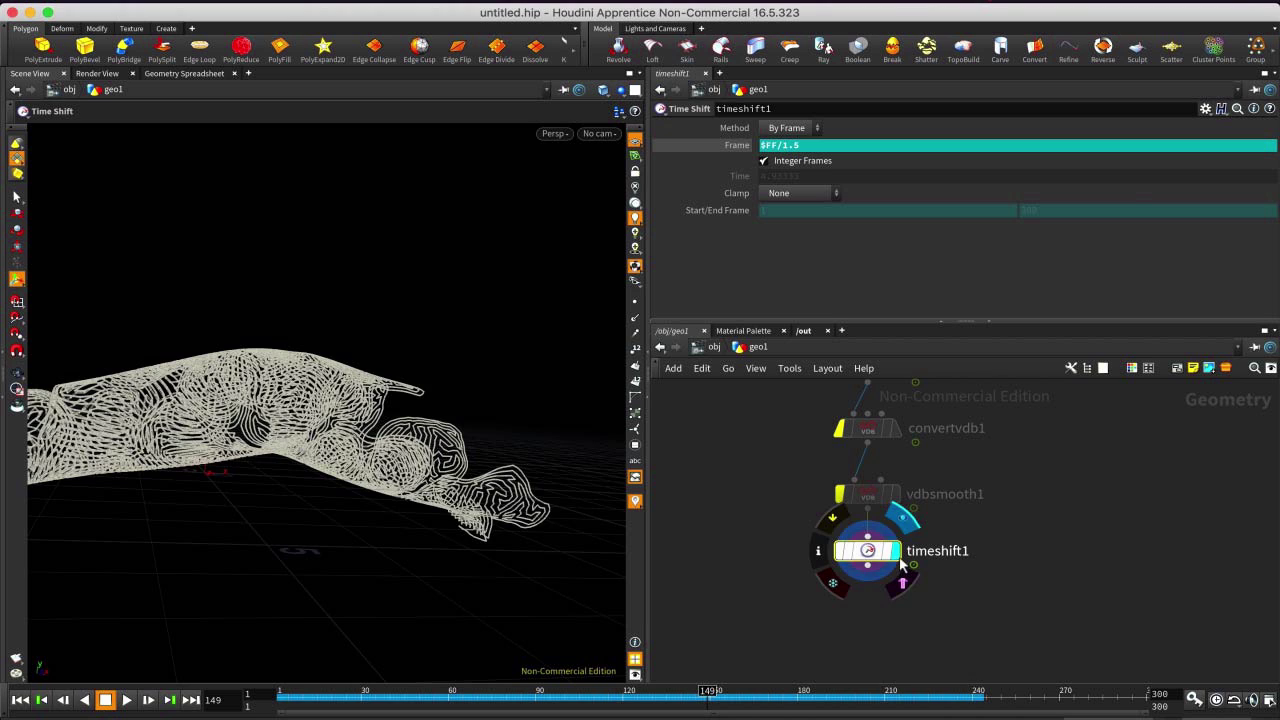
{"action": "left_click", "coordinate": [895, 550]}
{"action": "middle_click_drag", "start_coordinate": [718, 447], "coordinate": [713, 501]}
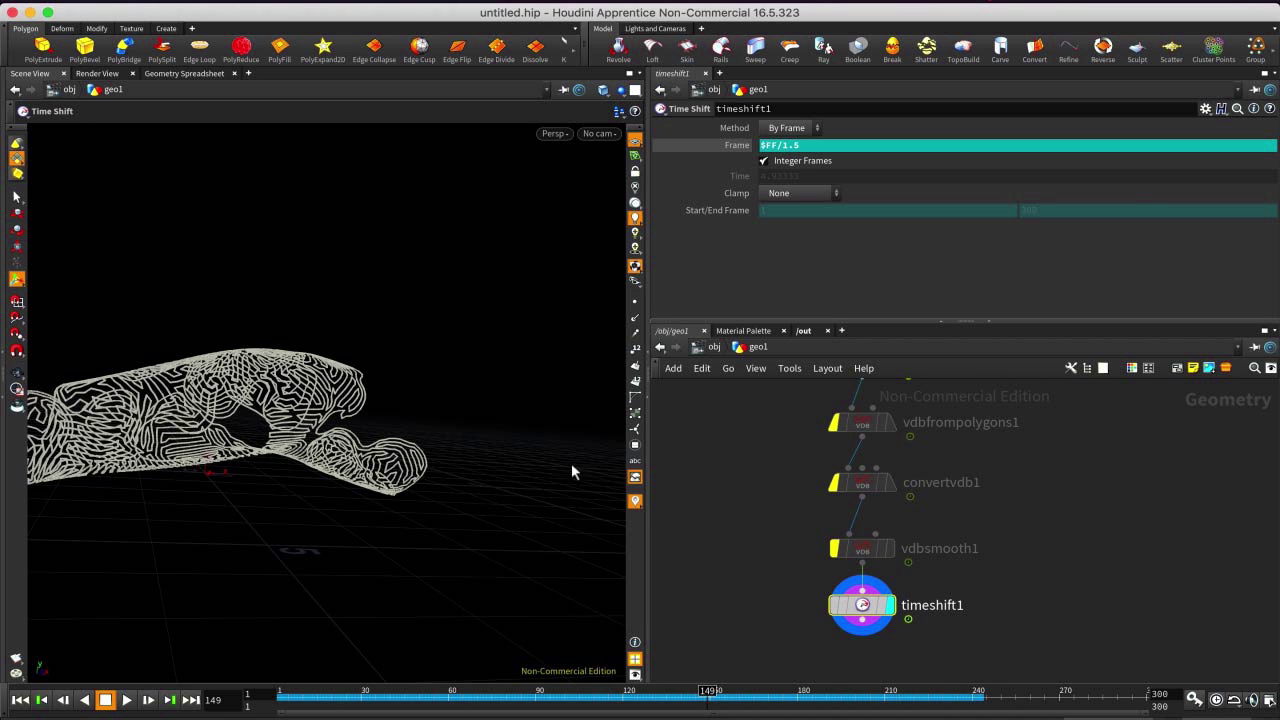
Display wire1's growth for comparison with the time-shifted result, and switch the display back to timeshift1.
{"action": "left_click_drag", "start_coordinate": [366, 478], "coordinate": [490, 426]}
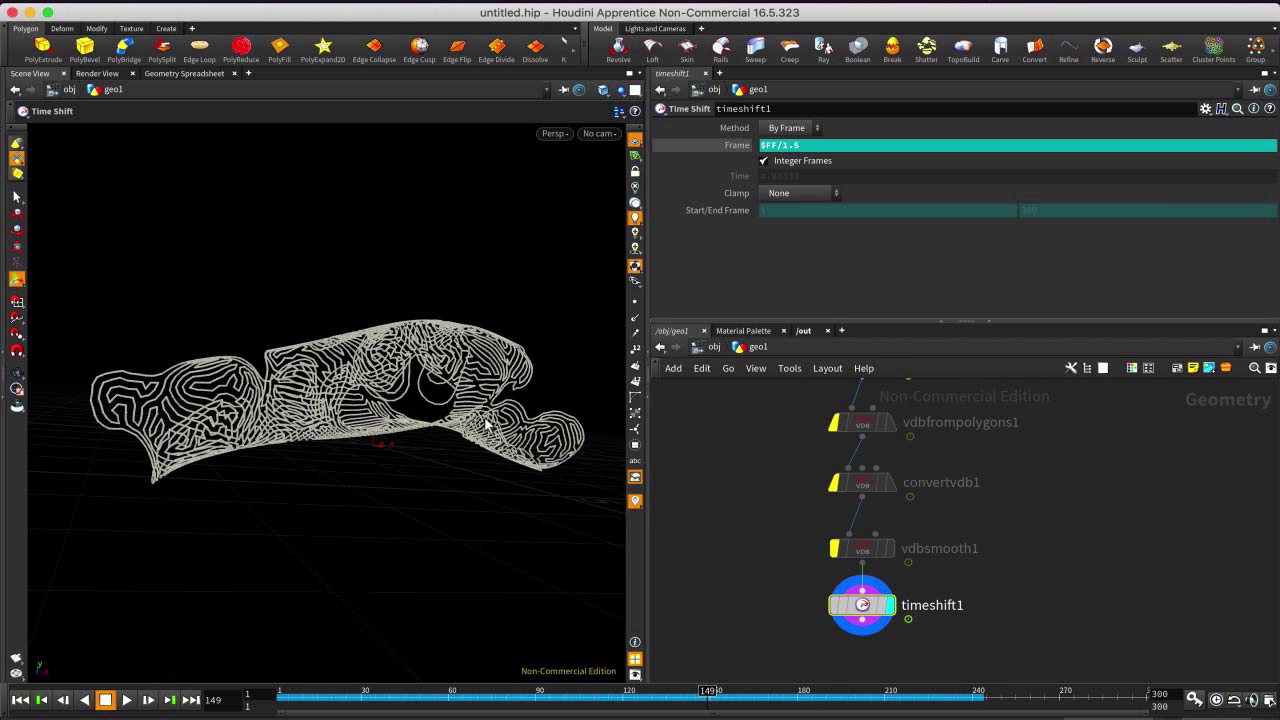
{"action": "middle_click_drag", "start_coordinate": [1001, 512], "coordinate": [997, 585]}
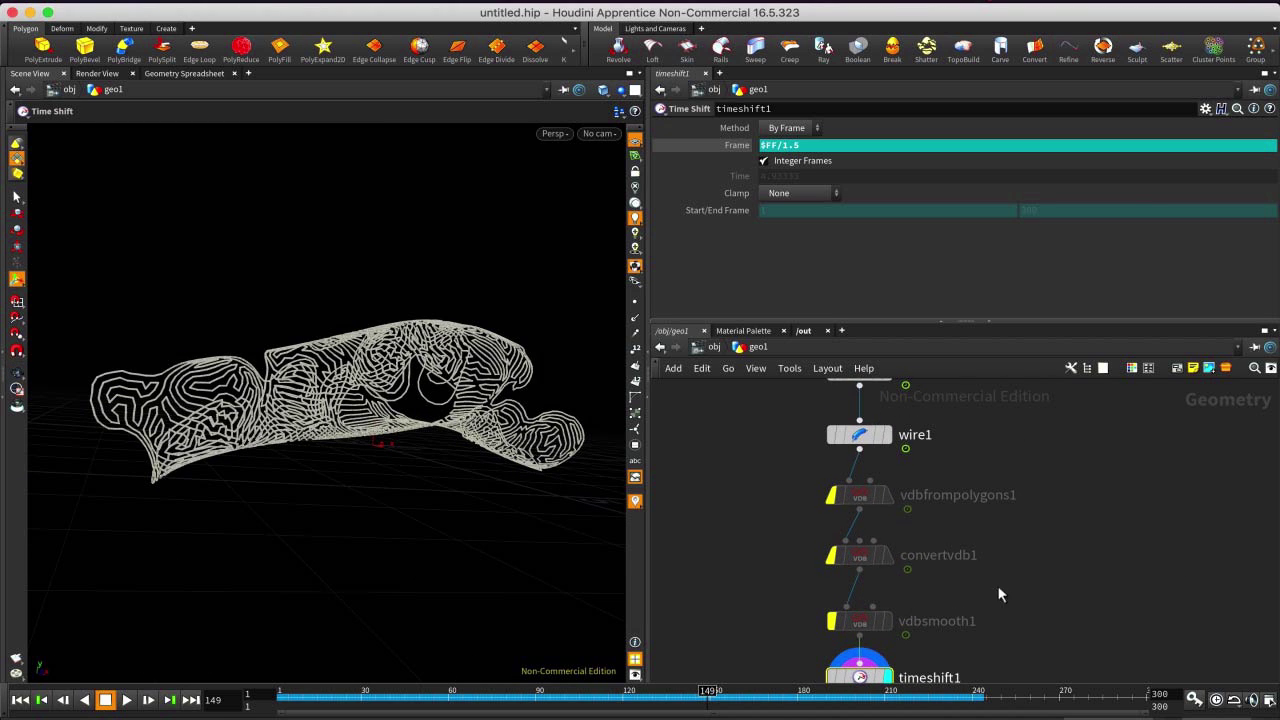
{"action": "left_click", "coordinate": [887, 438]}
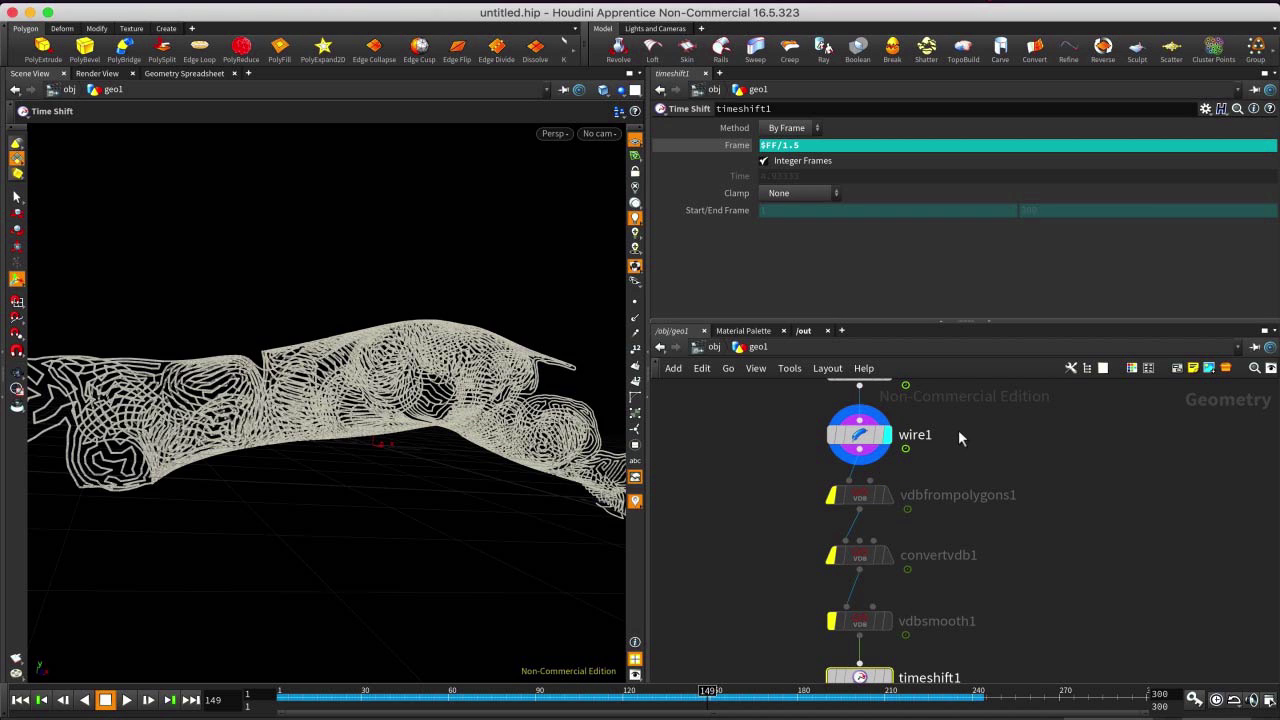
{"action": "left_click", "coordinate": [886, 677]}
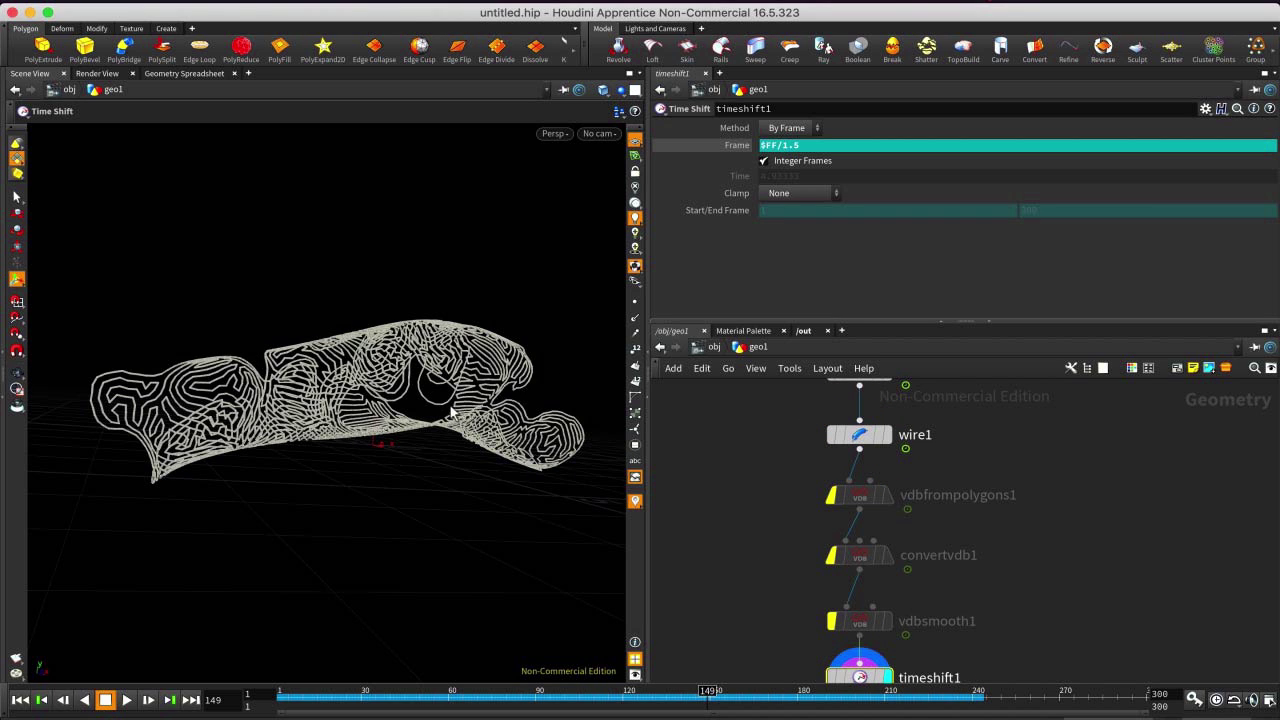
Play the time-shifted growth animation from the first frame and stop playback near the end.
{"action": "left_click", "coordinate": [21, 699]}
{"action": "left_click", "coordinate": [127, 699]}
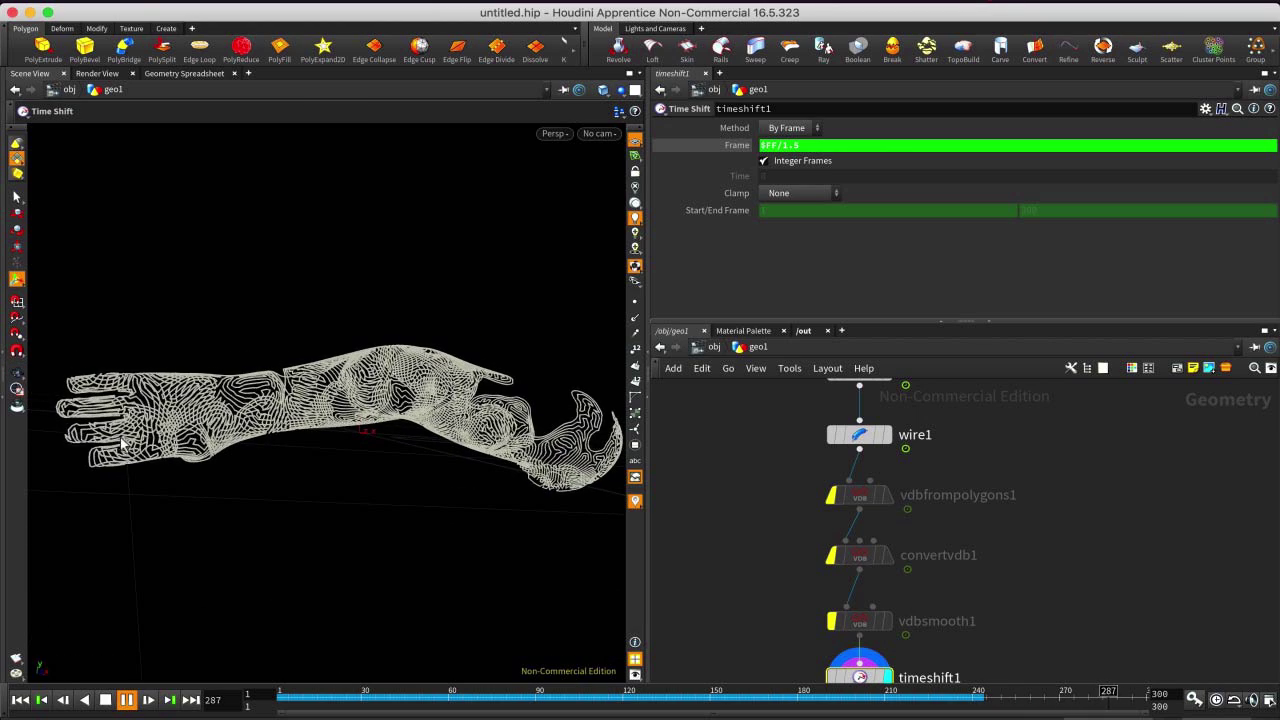
{"action": "left_click", "coordinate": [105, 703]}
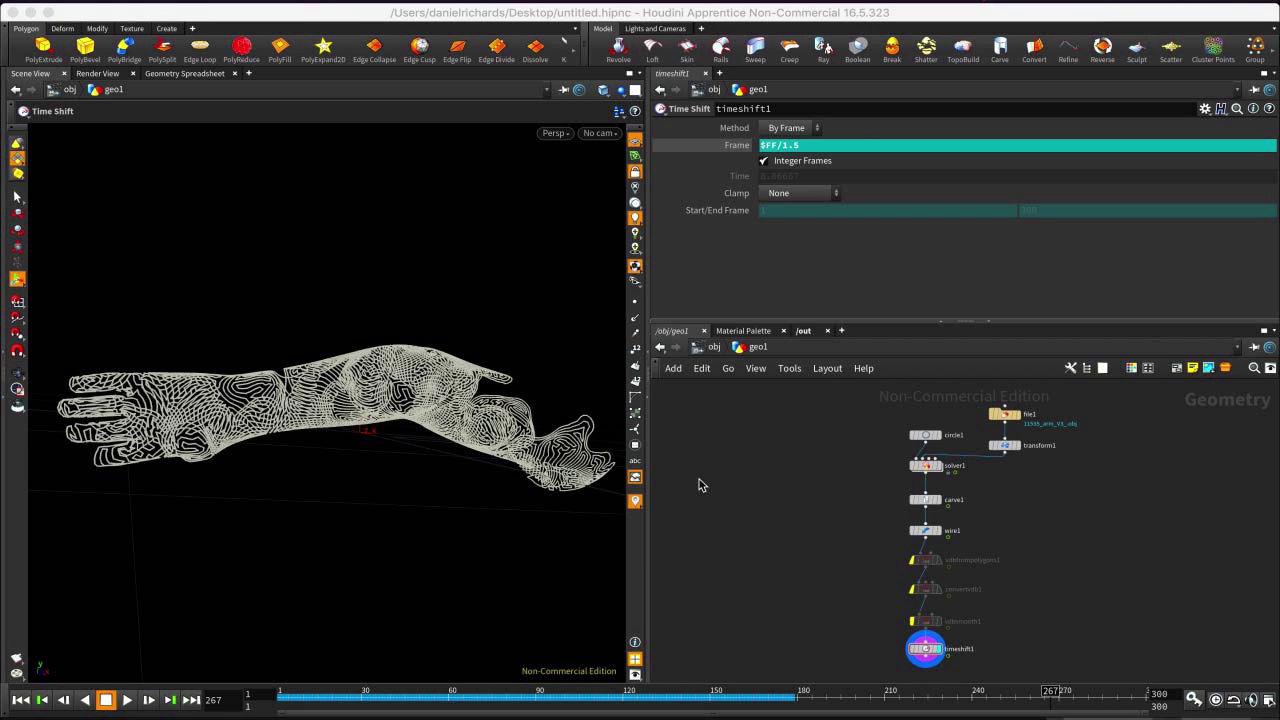
{"action": "key", "text": "XF86AudioMute"}
{"action": "key", "text": "Escape"}
{"action": "left_click_drag", "start_coordinate": [384, 450], "coordinate": [550, 430]}
{"action": "key", "text": "Return"}
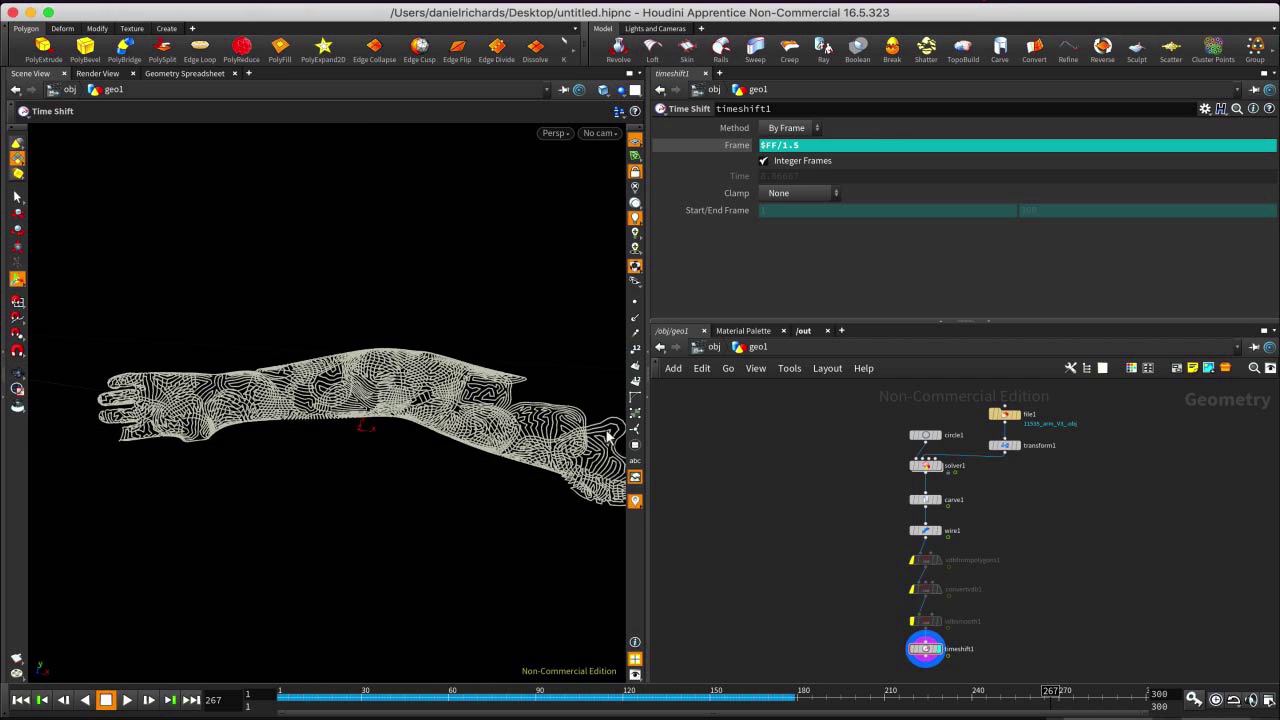
{"action": "left_click", "coordinate": [735, 331]}
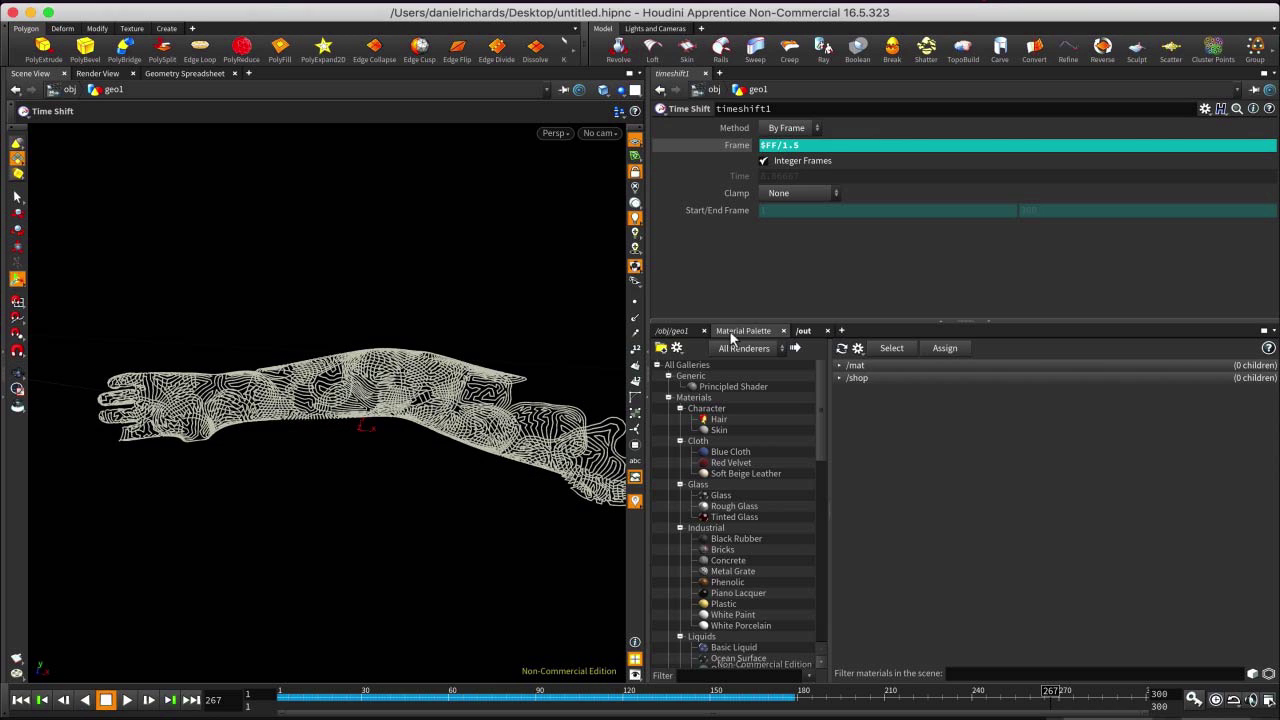
{"action": "left_click", "coordinate": [682, 331]}
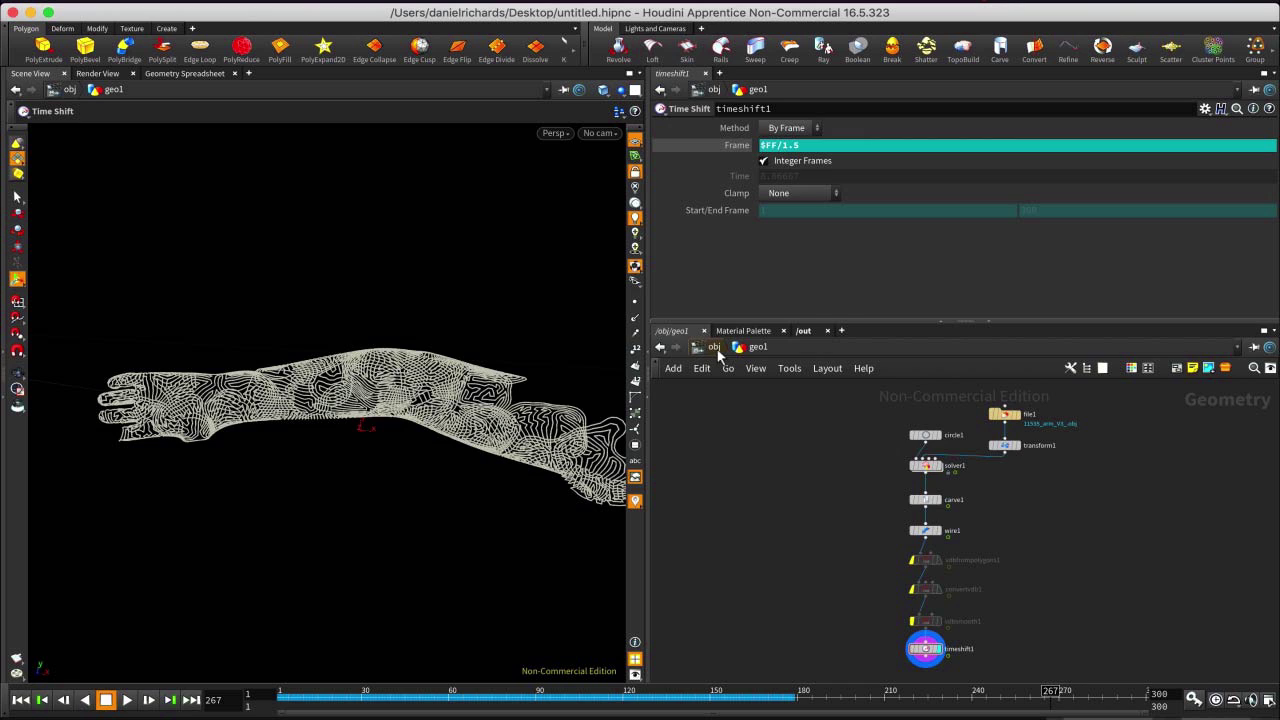
Add a Material Network node at the object level and place it beside the geo1 node.
{"action": "left_click", "coordinate": [711, 347]}
{"action": "left_click", "coordinate": [721, 346]}
{"action": "left_click", "coordinate": [919, 443]}
{"action": "double_click", "coordinate": [840, 493]}
{"action": "left_click", "coordinate": [711, 347]}
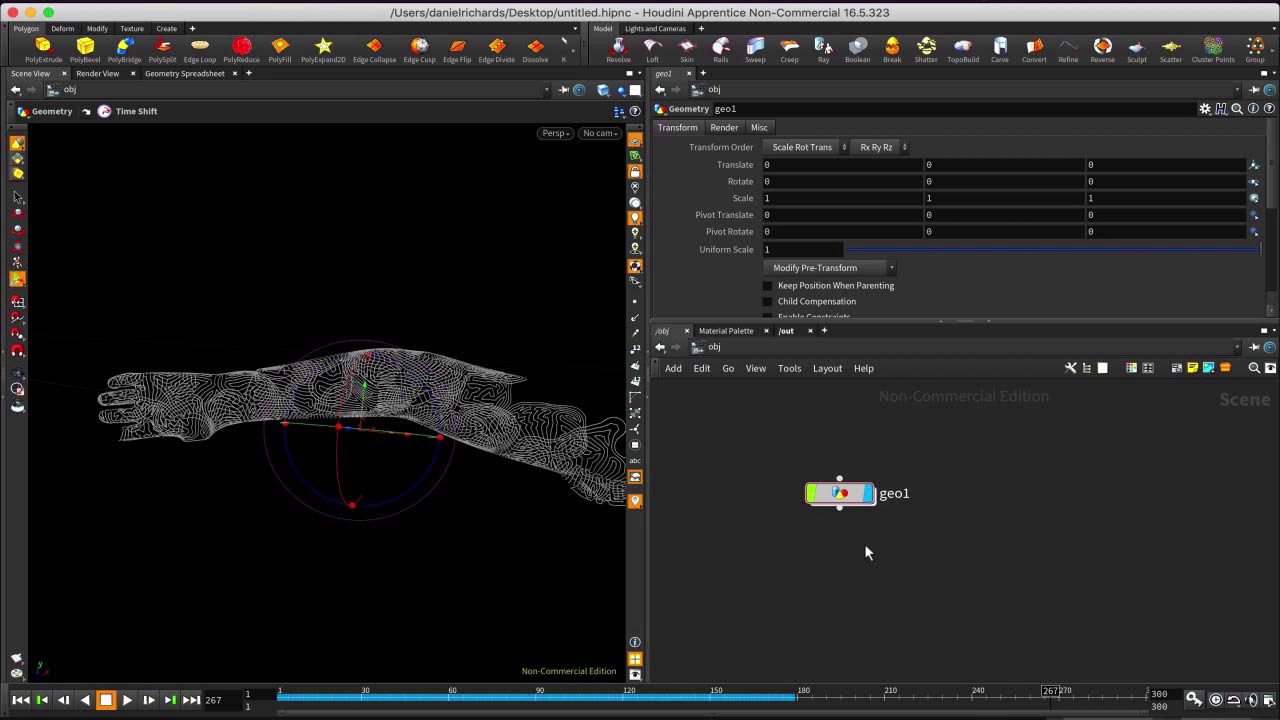
{"action": "key", "text": "Tab"}
{"action": "type", "text": "mat"}
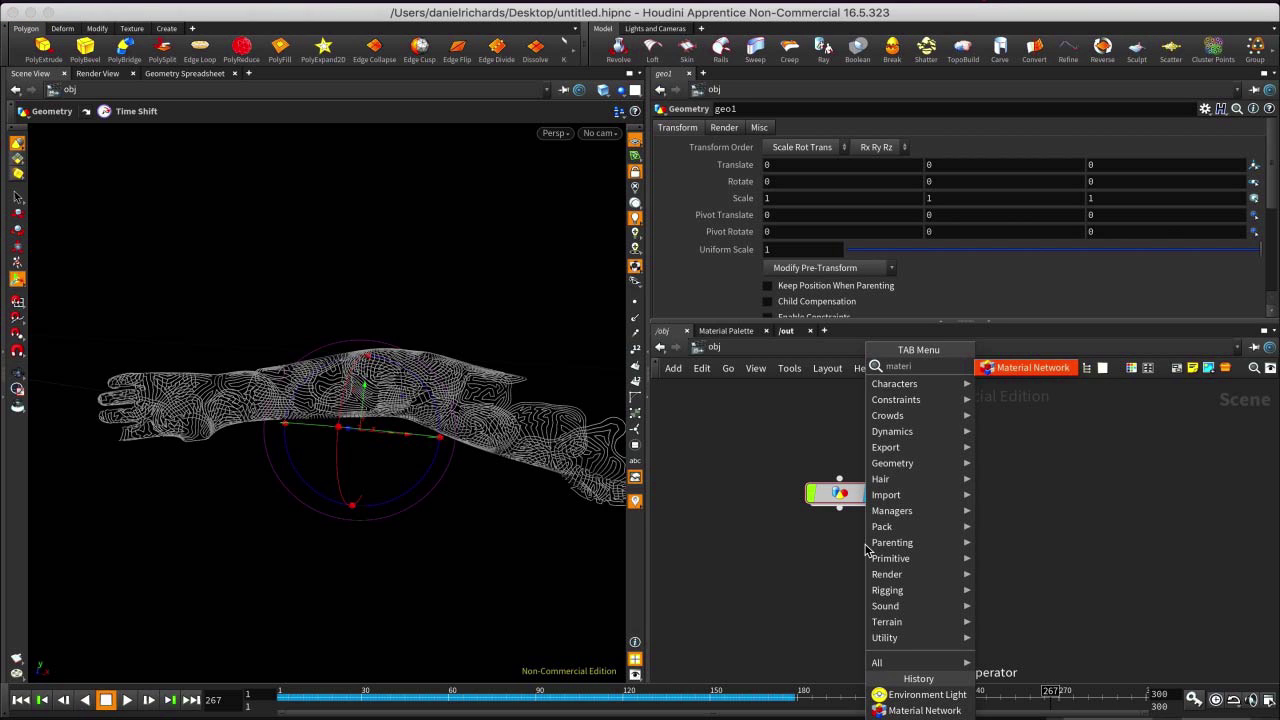
{"action": "type", "text": "erial"}
{"action": "key", "text": "Return"}
{"action": "left_click", "coordinate": [864, 543]}
{"action": "left_click_drag", "start_coordinate": [864, 545], "coordinate": [992, 501]}
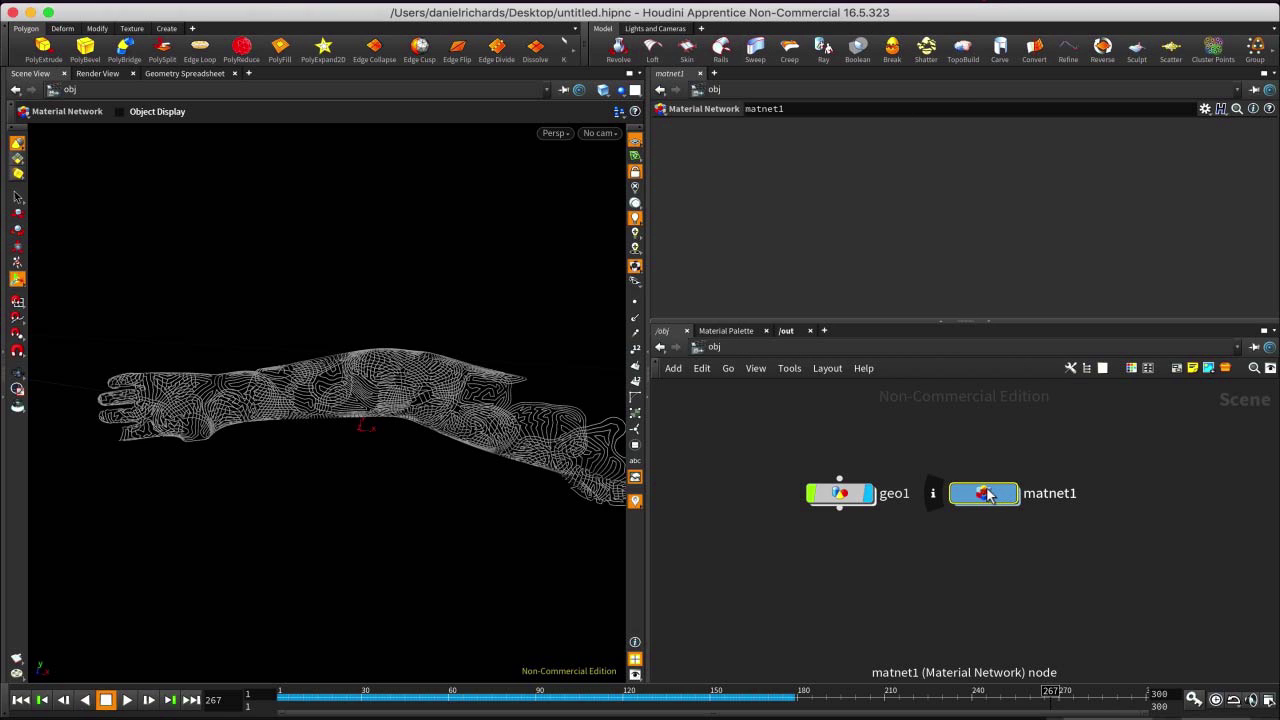
Browse the preset materials in the Material Palette gallery.
{"action": "left_click", "coordinate": [738, 332]}
{"action": "scroll", "coordinate": [740, 466], "scroll_direction": "down", "scroll_amount": 2}
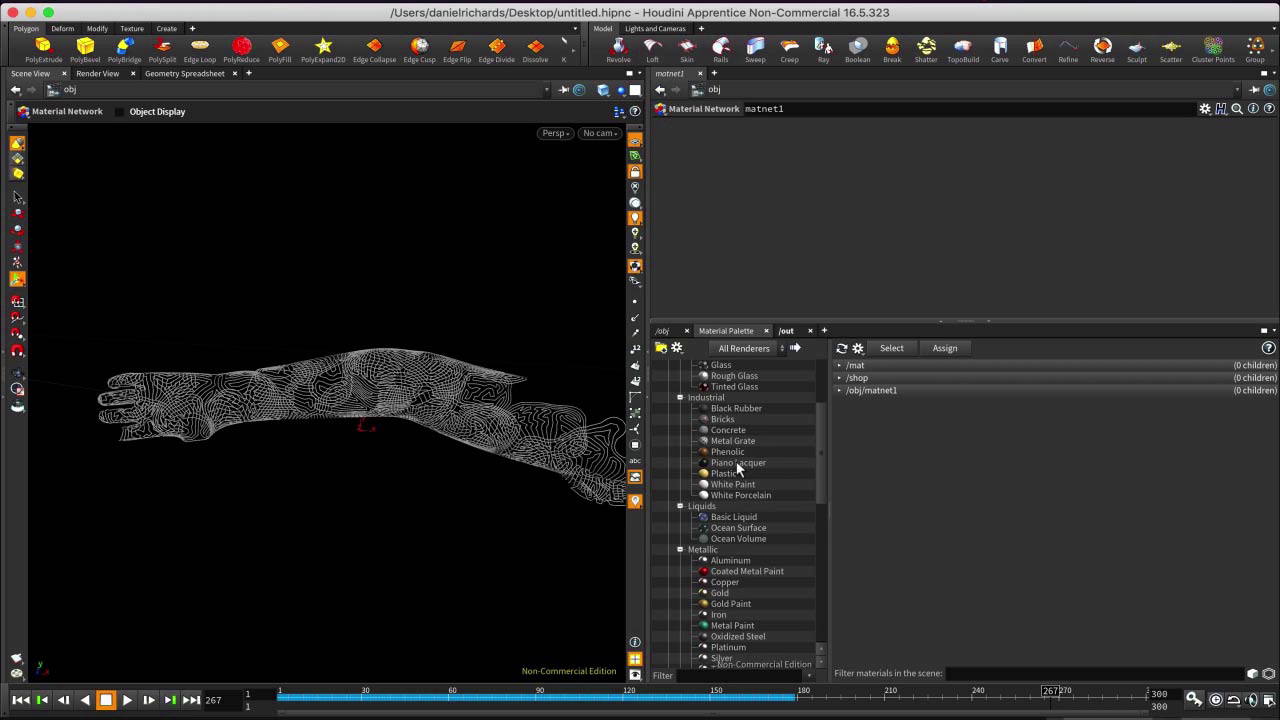
{"action": "scroll", "coordinate": [740, 480], "scroll_direction": "down", "scroll_amount": 10}
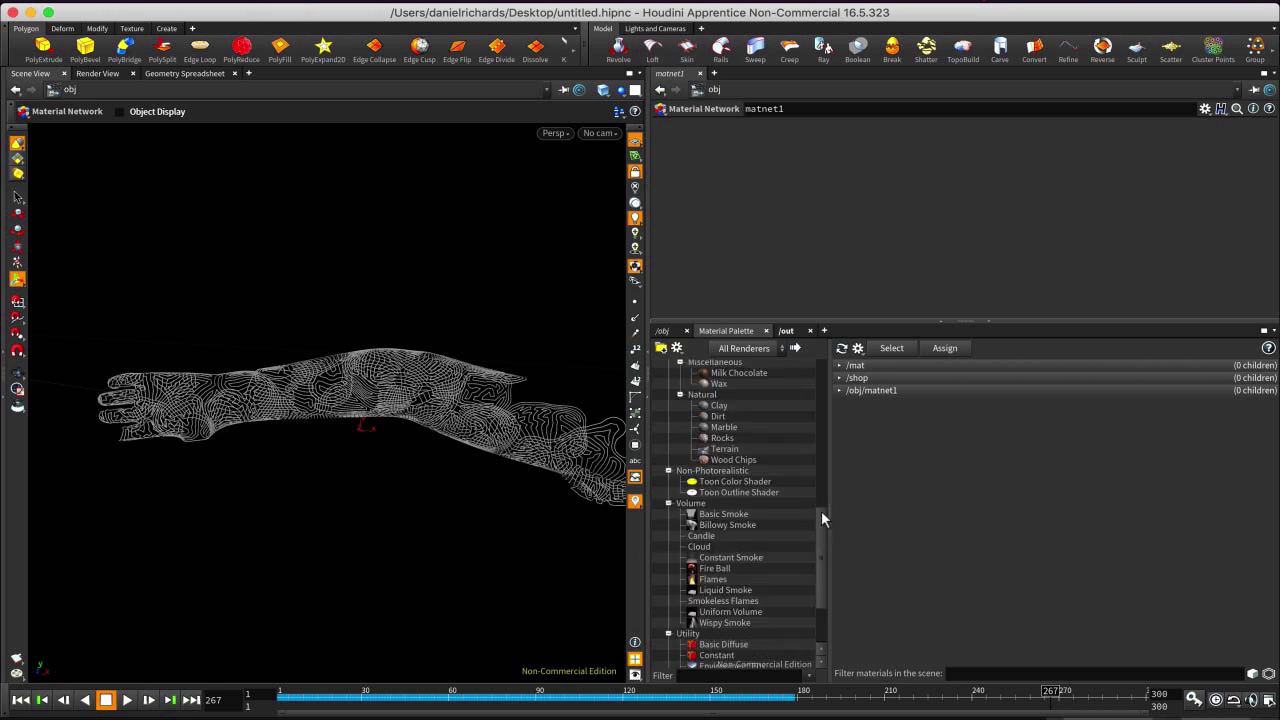
{"action": "left_click_drag", "start_coordinate": [821, 525], "coordinate": [823, 378]}
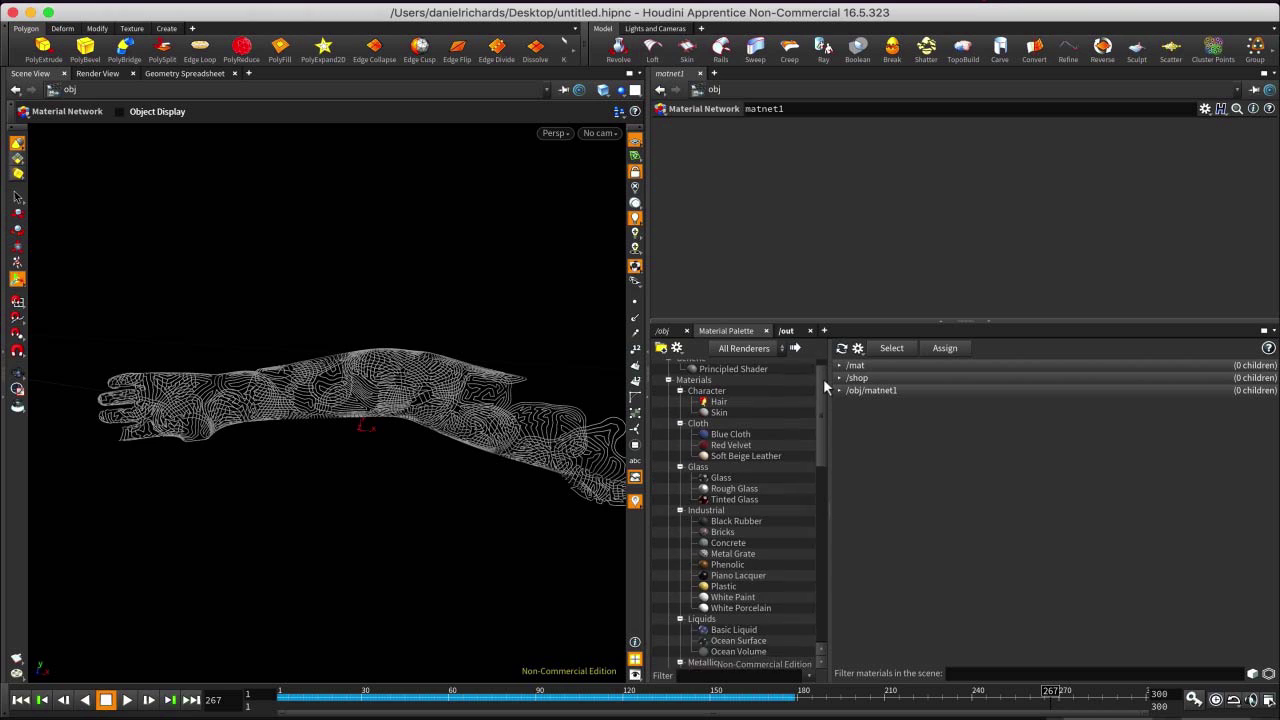
{"action": "left_click", "coordinate": [664, 331]}
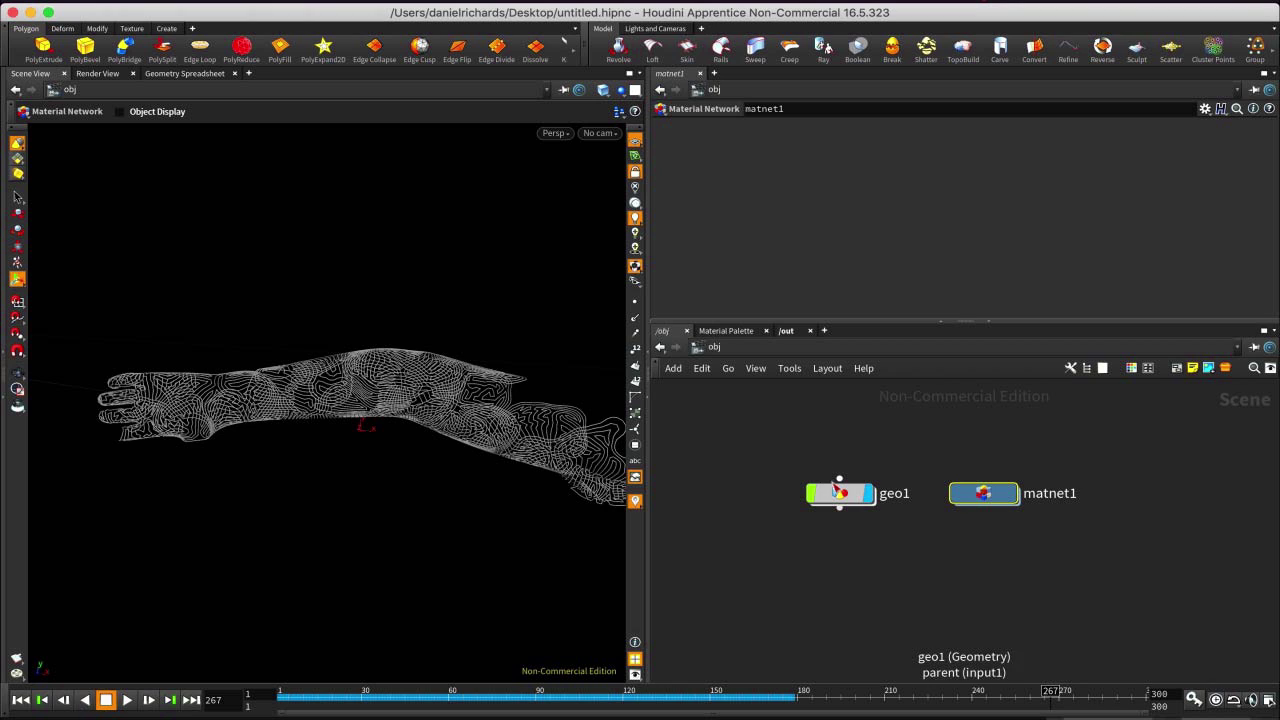
Nudge the geo1 node away from matnet1, and create a Classic Shader inside the matnet1 network.
{"action": "left_click_drag", "start_coordinate": [848, 501], "coordinate": [833, 494]}
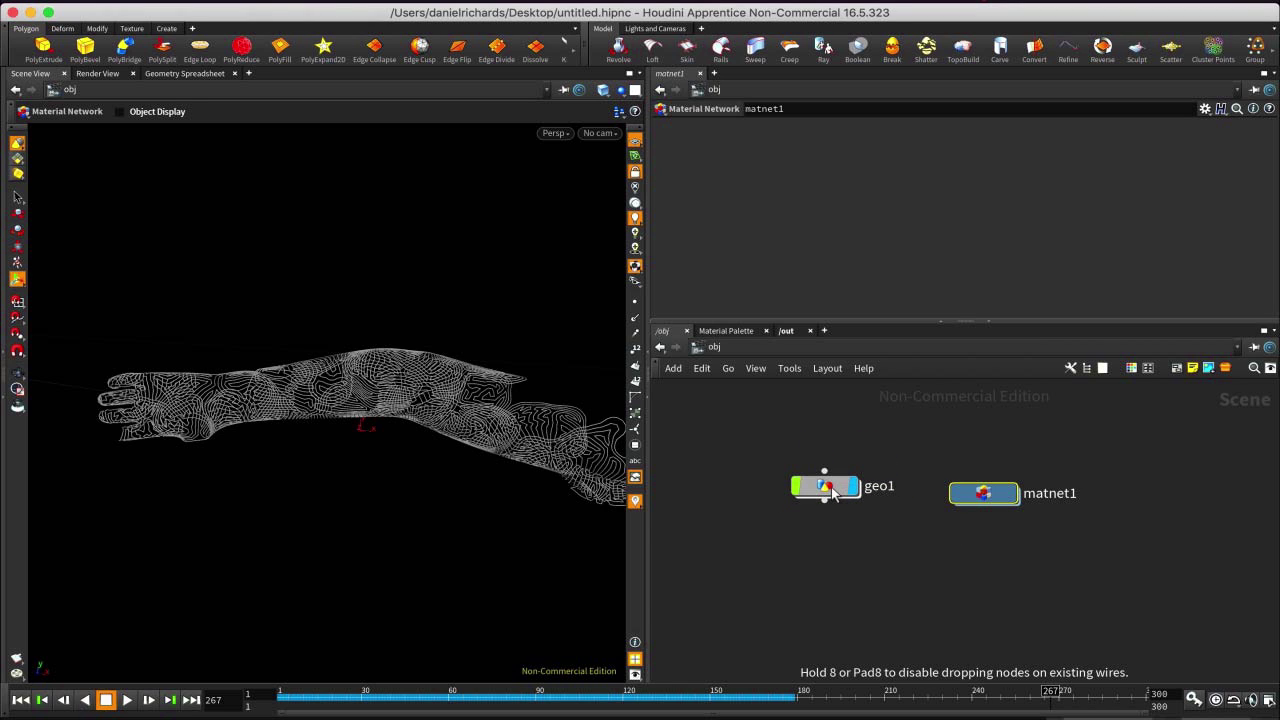
{"action": "double_click", "coordinate": [982, 498]}
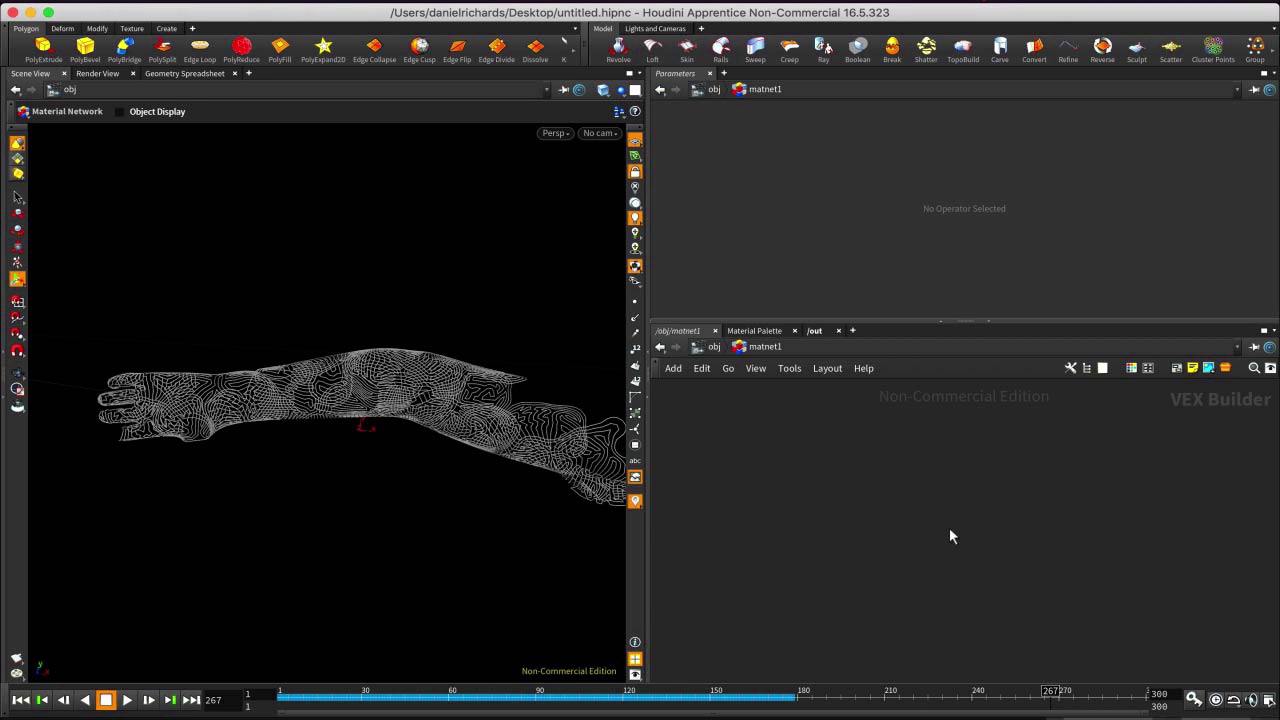
{"action": "key", "text": "Tab"}
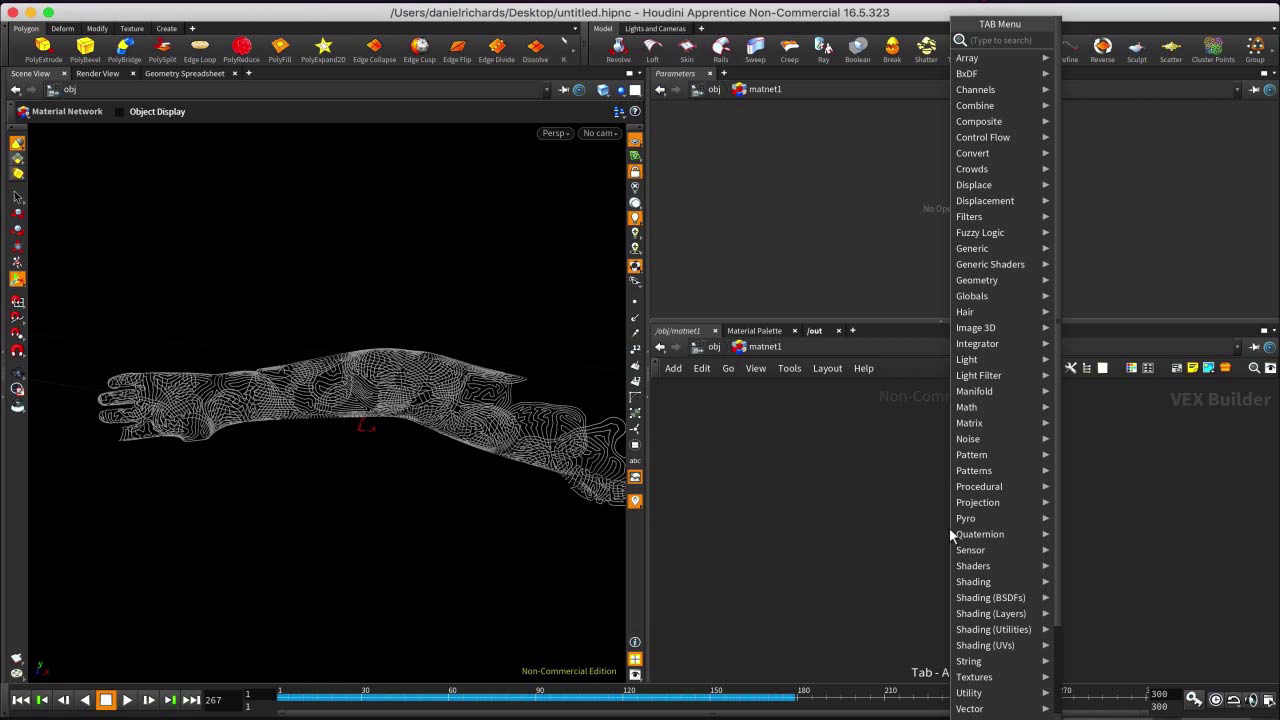
{"action": "type", "text": "classic shader"}
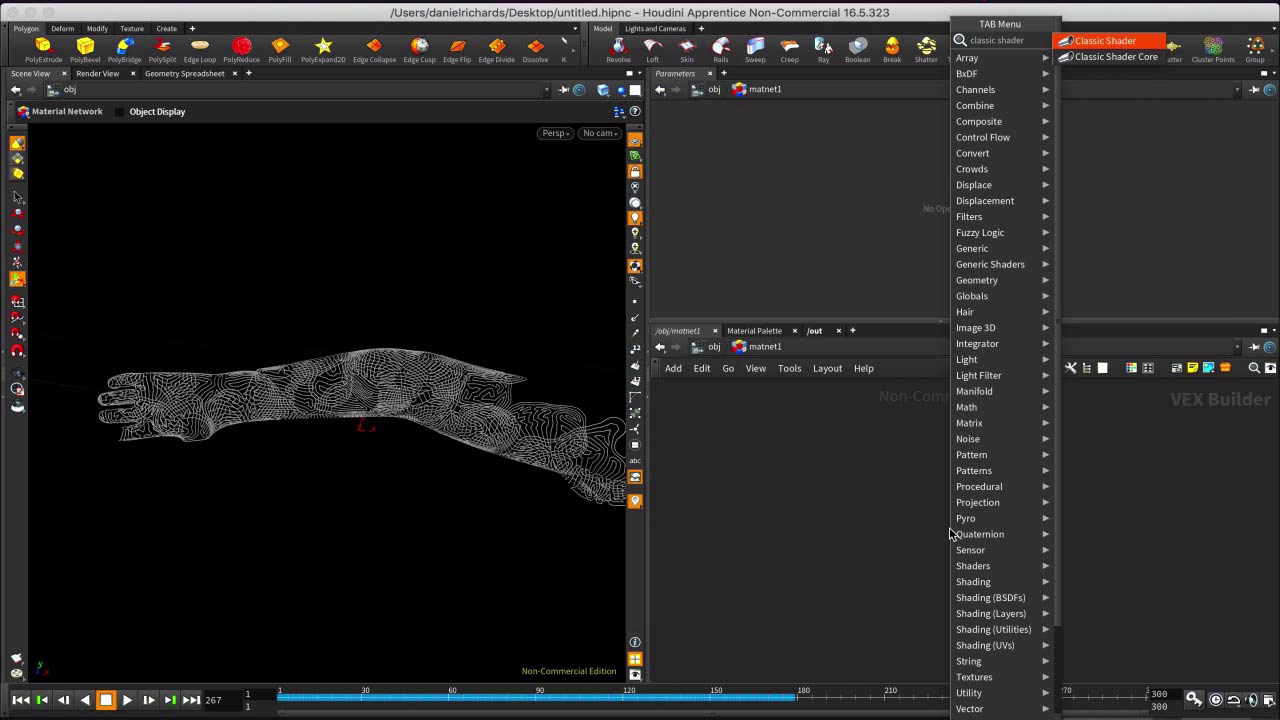
{"action": "key", "text": "Return"}
{"action": "left_click", "coordinate": [949, 530]}
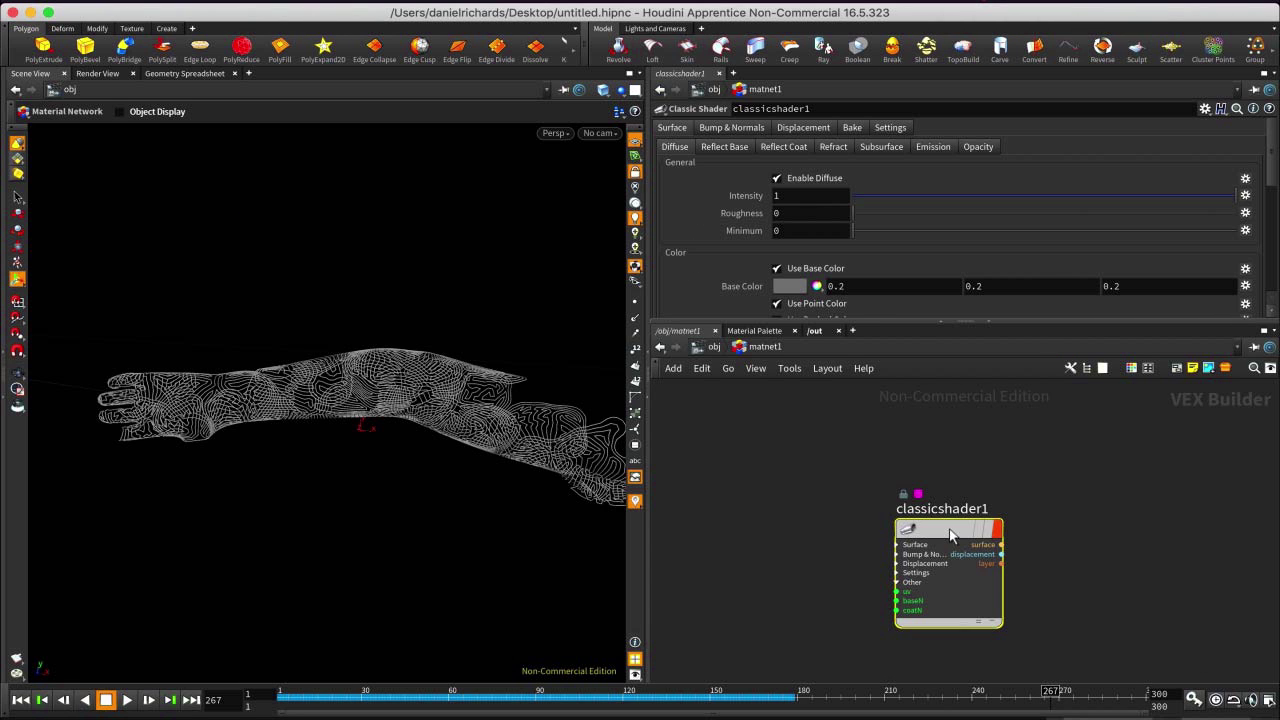
Inspect the materials listed under /obj/matnet1 in the Material Palette.
{"action": "left_click", "coordinate": [758, 333]}
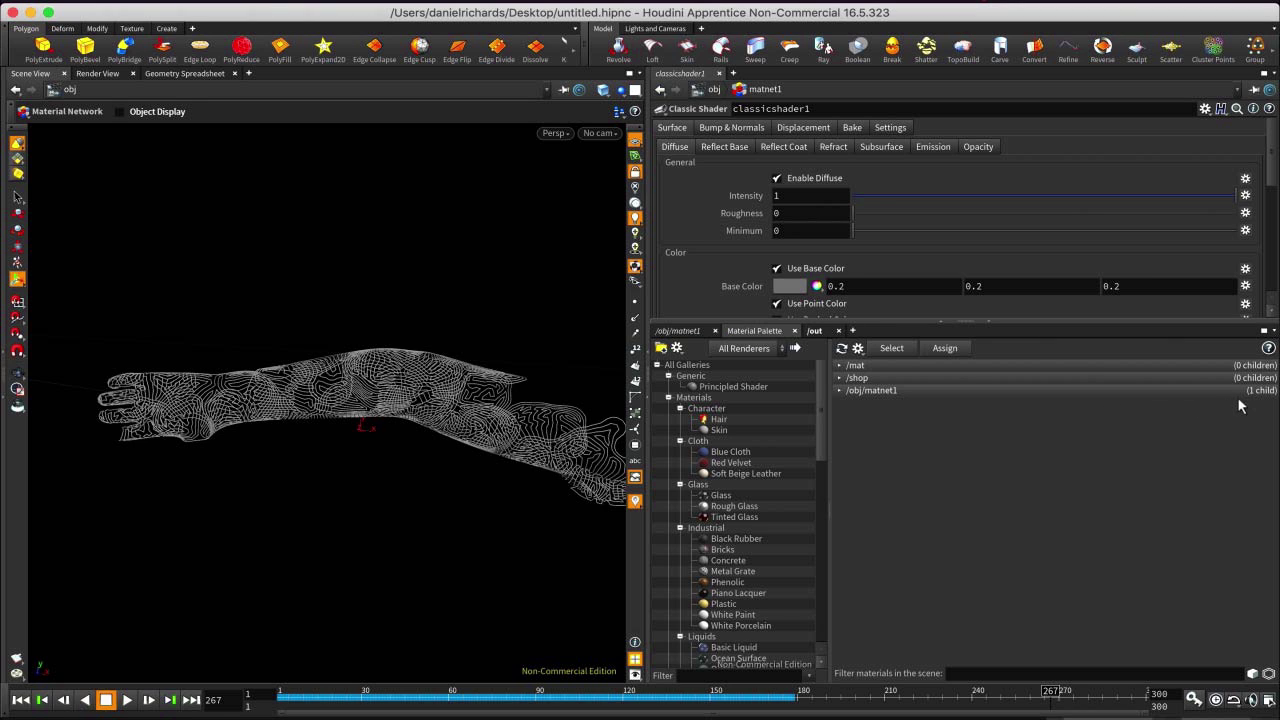
{"action": "left_click", "coordinate": [967, 390]}
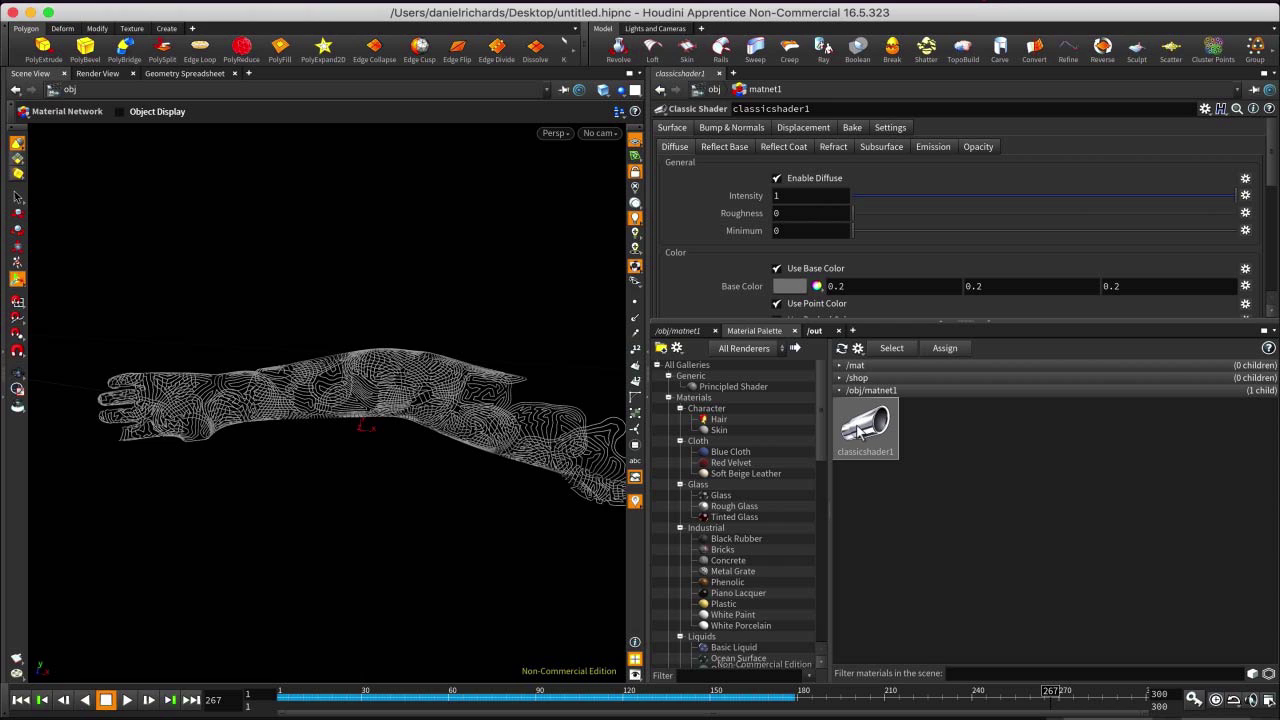
{"action": "mouse_move", "coordinate": [885, 436]}
{"action": "left_mouse_down"}
{"action": "mouse_move", "coordinate": [468, 424]}
{"action": "mouse_move", "coordinate": [1020, 467]}
{"action": "left_mouse_up"}
Rename the geo1 object as Arm at the object level.
{"action": "left_click", "coordinate": [689, 333]}
{"action": "left_click", "coordinate": [704, 347]}
{"action": "double_click", "coordinate": [824, 486]}
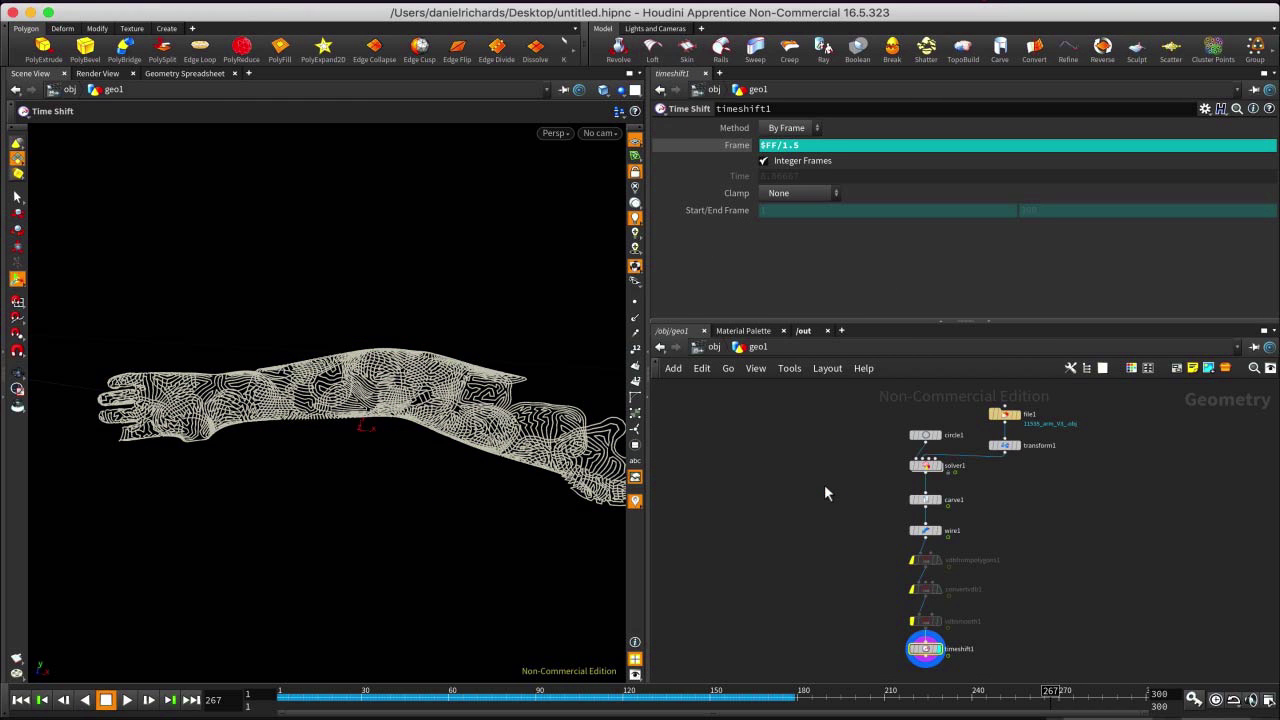
{"action": "middle_click_drag", "start_coordinate": [1073, 582], "coordinate": [1006, 480]}
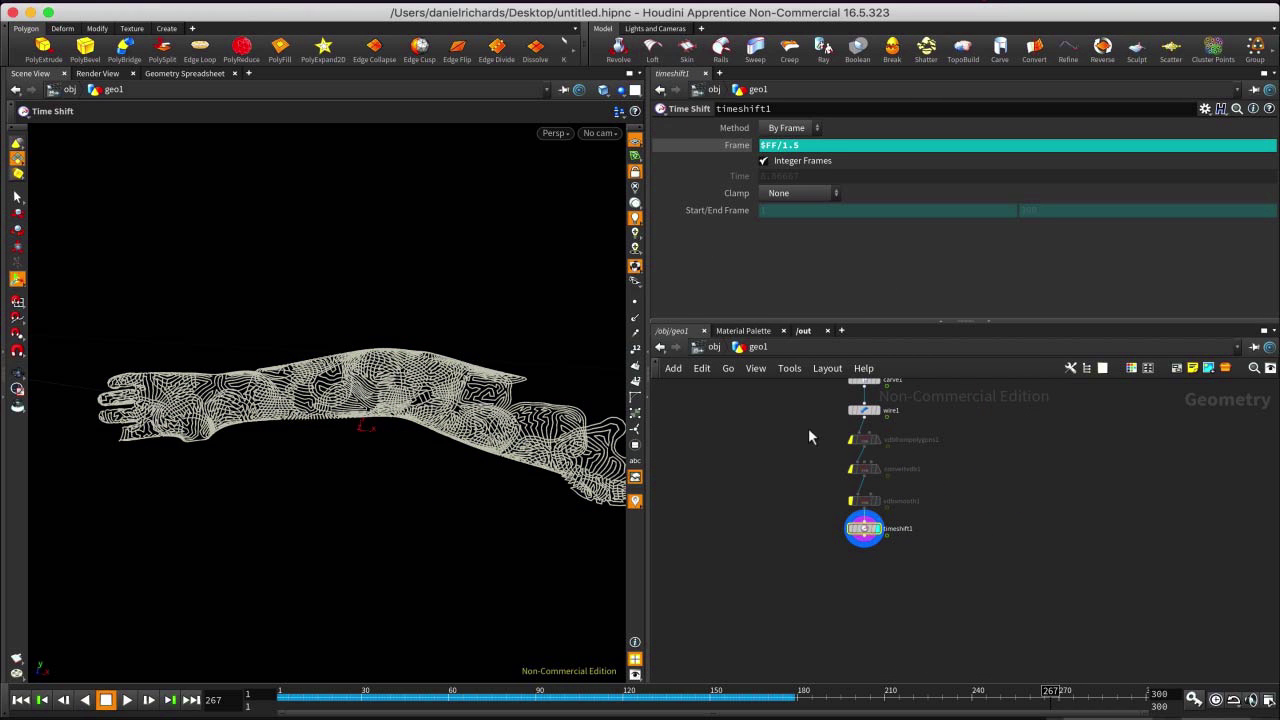
{"action": "left_click", "coordinate": [714, 347]}
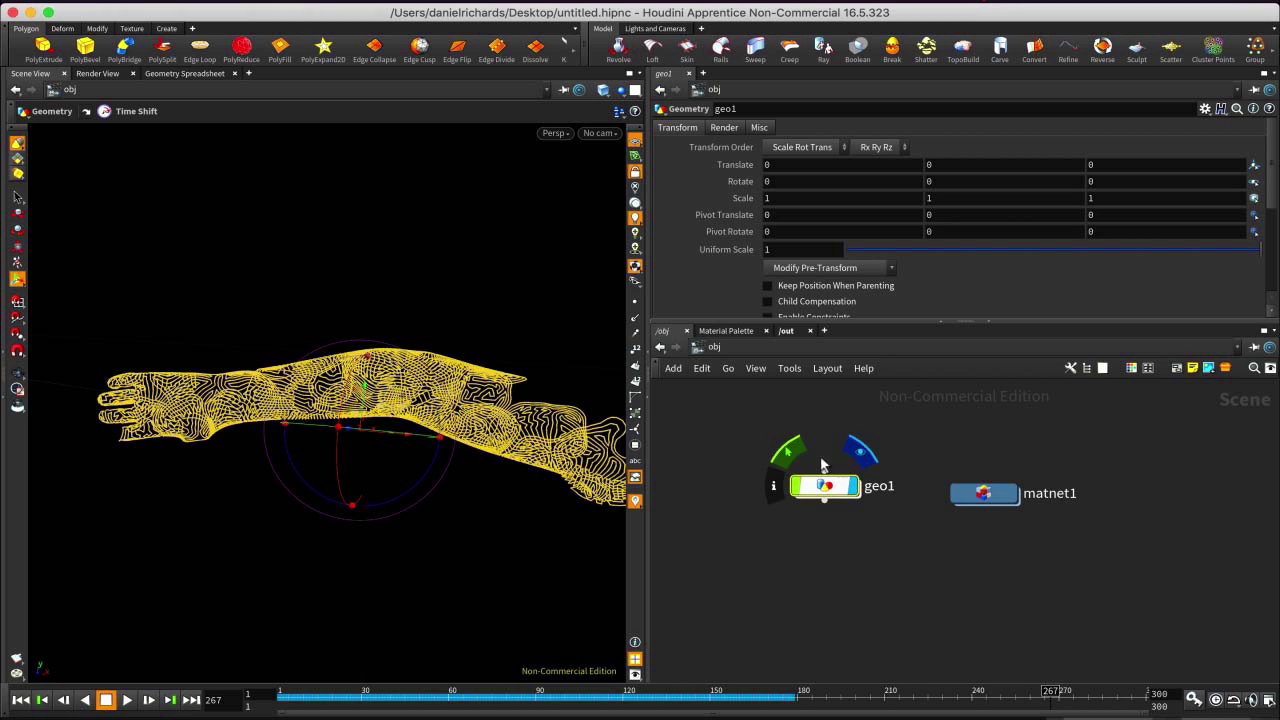
{"action": "double_click", "coordinate": [879, 486]}
{"action": "type", "text": "Arm"}
{"action": "key", "text": "Return"}
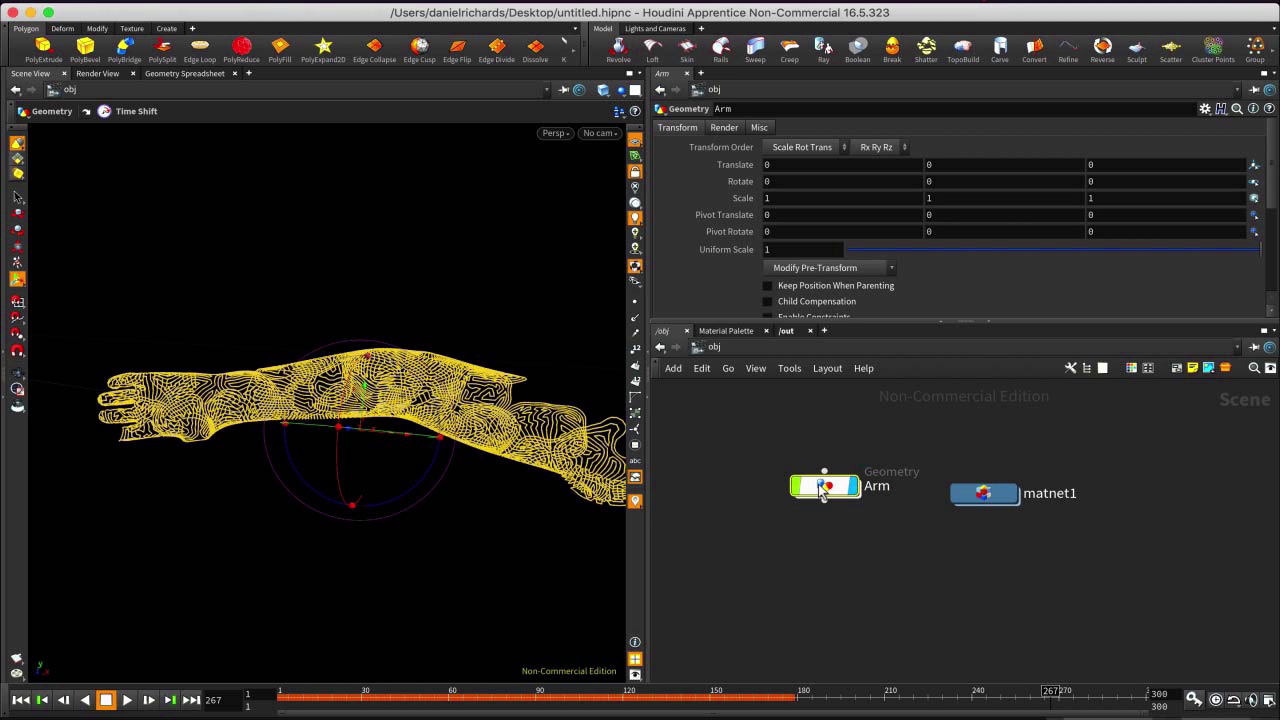
Add a Material node inside the Arm network, wire it below timeshift1 and make it the displayed output.
{"action": "double_click", "coordinate": [822, 487]}
{"action": "scroll", "coordinate": [899, 561], "scroll_direction": "up", "scroll_amount": 5}
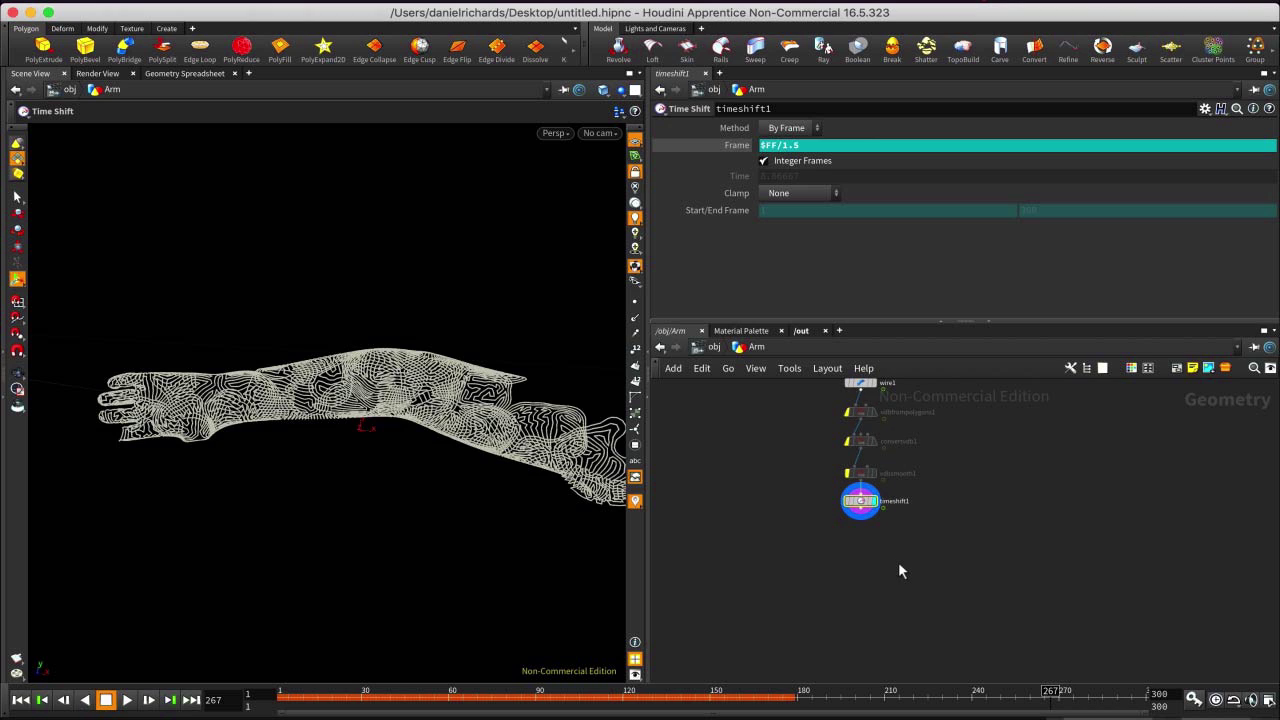
{"action": "left_click", "coordinate": [829, 513]}
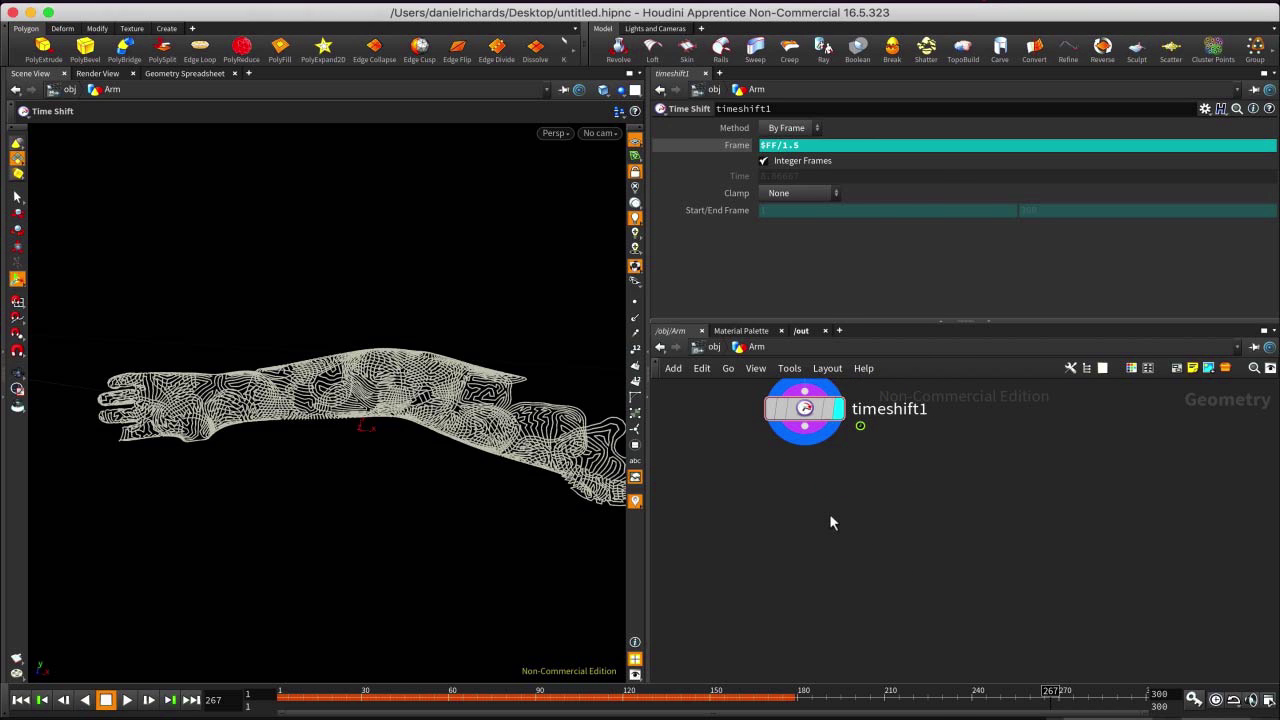
{"action": "key", "text": "Tab"}
{"action": "type", "text": "mate"}
{"action": "key", "text": "Return"}
{"action": "left_click", "coordinate": [830, 521]}
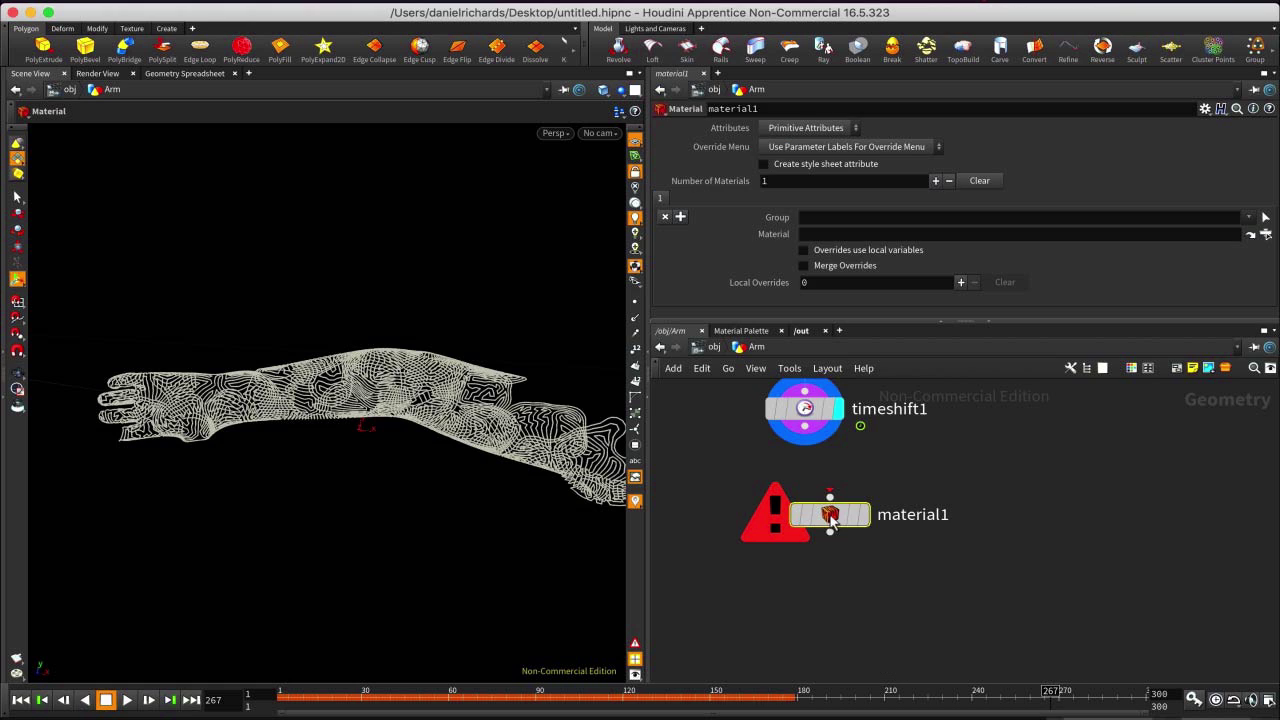
{"action": "left_click_drag", "start_coordinate": [830, 521], "coordinate": [816, 512]}
{"action": "left_click_drag", "start_coordinate": [808, 431], "coordinate": [808, 491]}
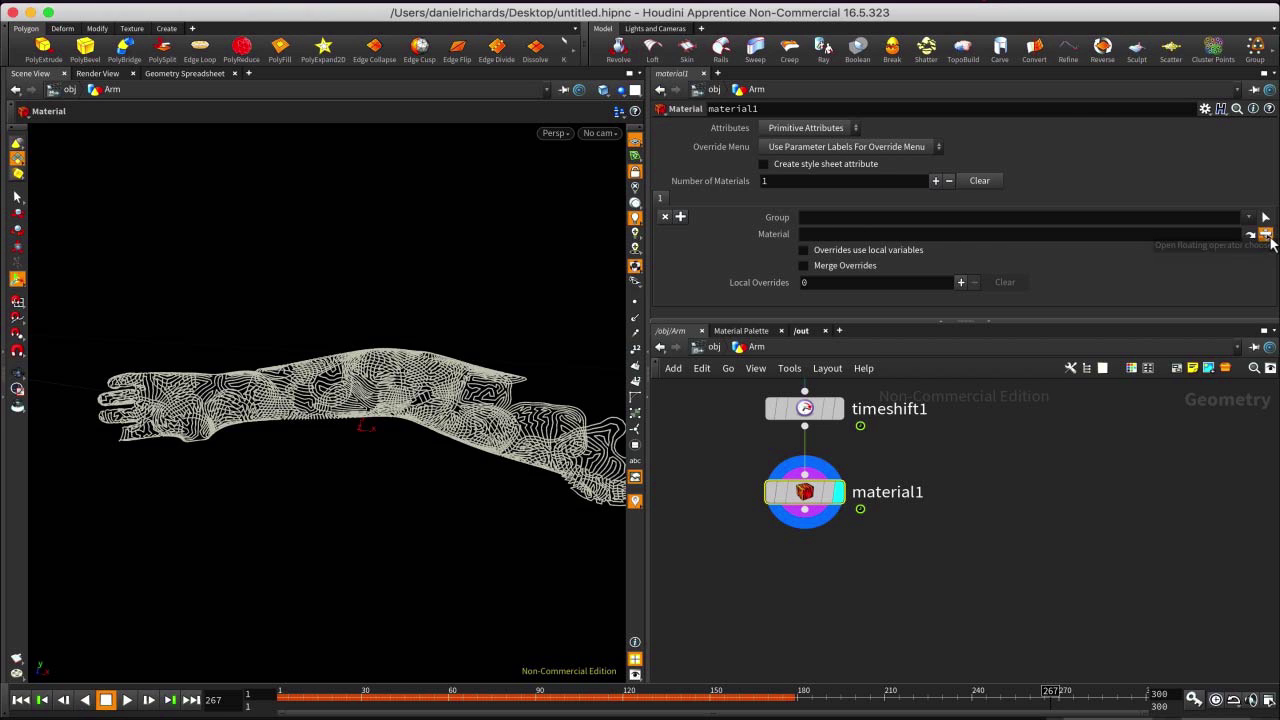
Assign /obj/matnet1/classicshader1 as the material of the material1 node.
{"action": "left_click", "coordinate": [1250, 235]}
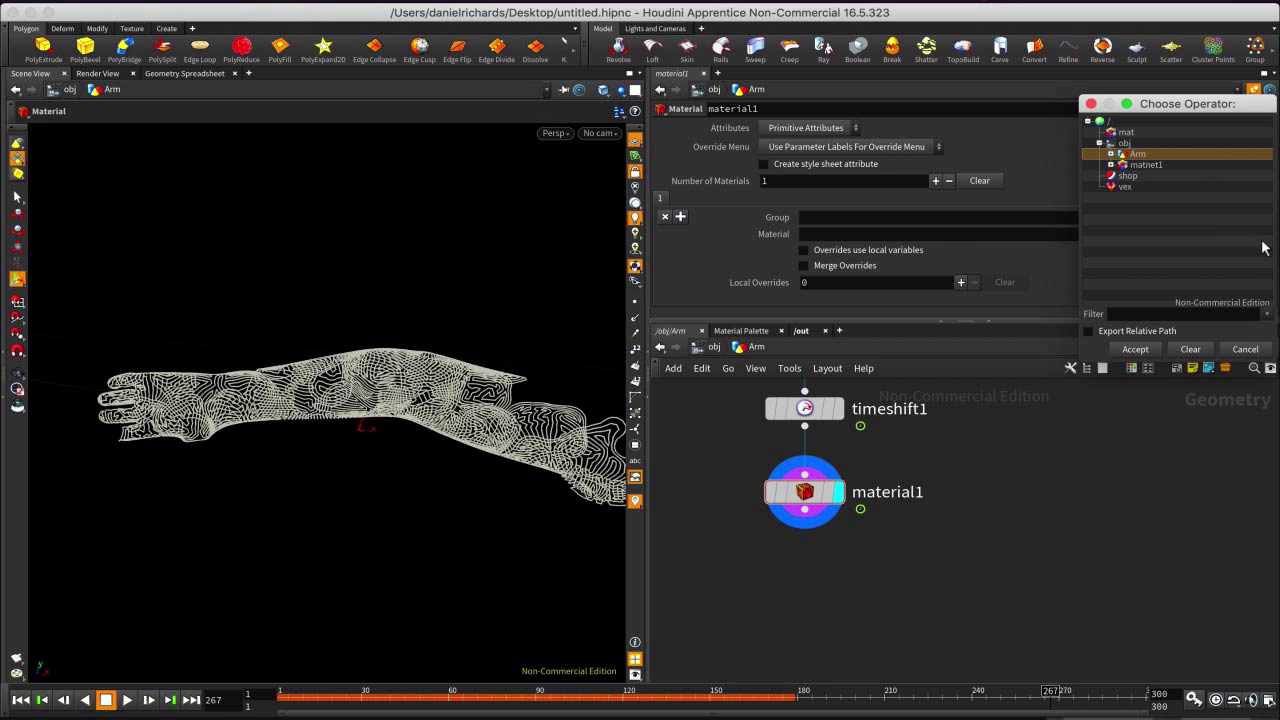
{"action": "left_click", "coordinate": [1111, 165]}
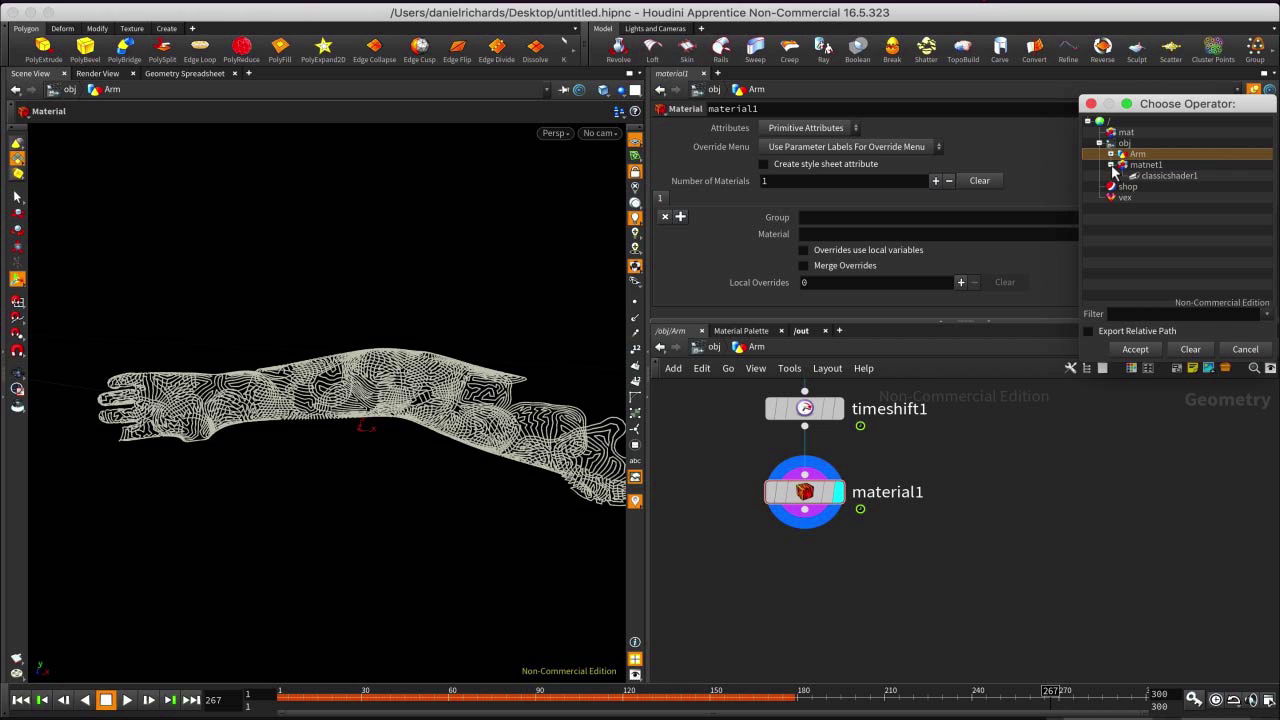
{"action": "left_click", "coordinate": [1186, 175]}
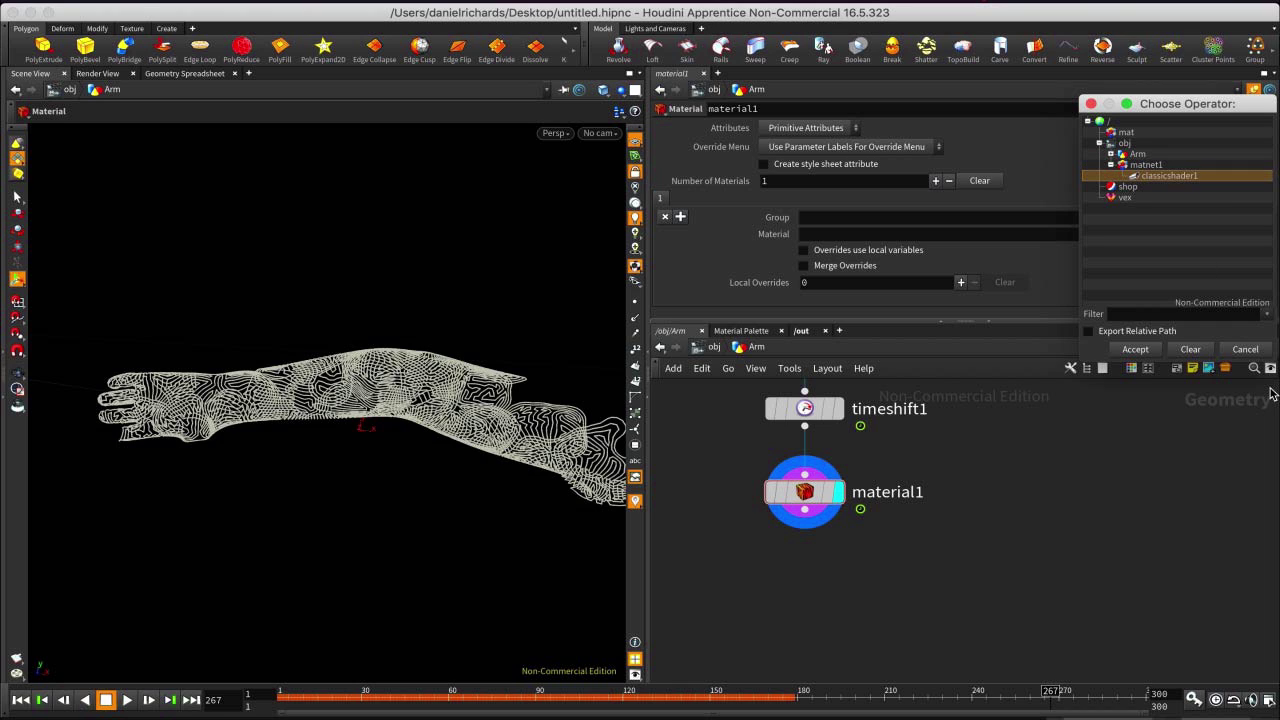
{"action": "left_click", "coordinate": [1131, 349]}
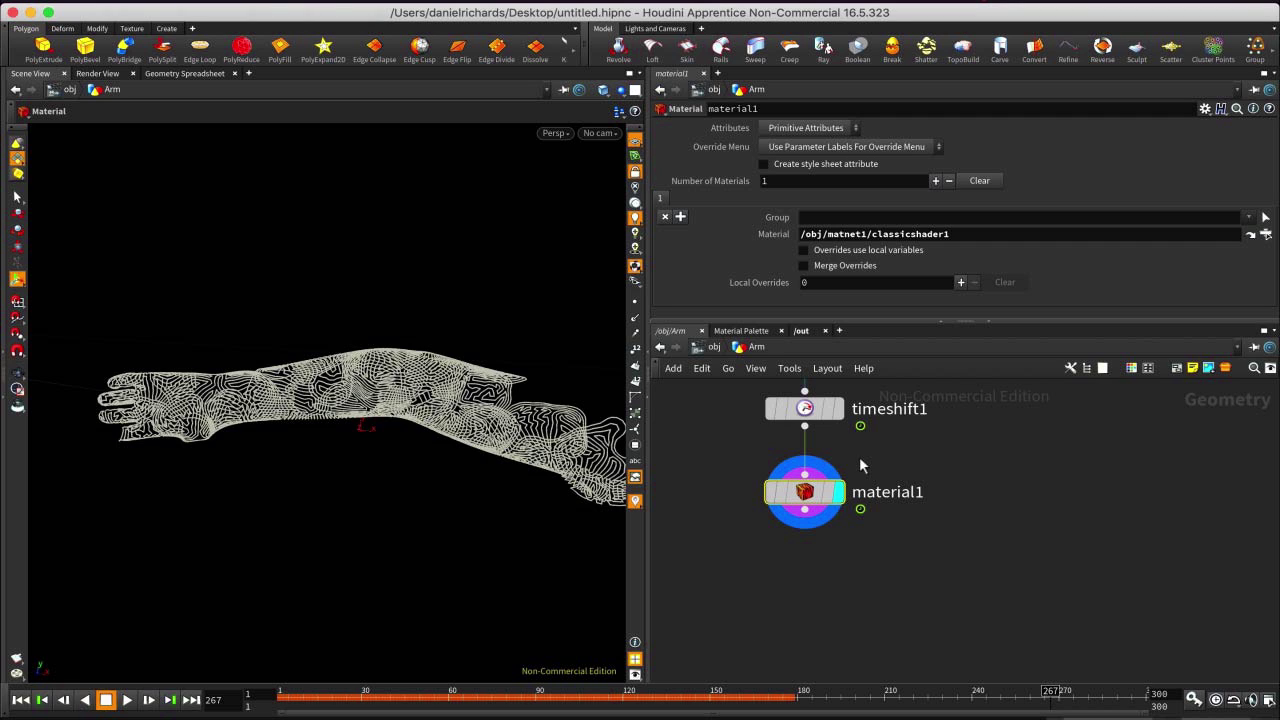
Bypass the timeshift1 node above material1.
{"action": "middle_click_drag", "start_coordinate": [946, 480], "coordinate": [960, 595]}
{"action": "scroll", "coordinate": [990, 488], "scroll_direction": "down", "scroll_amount": 2}
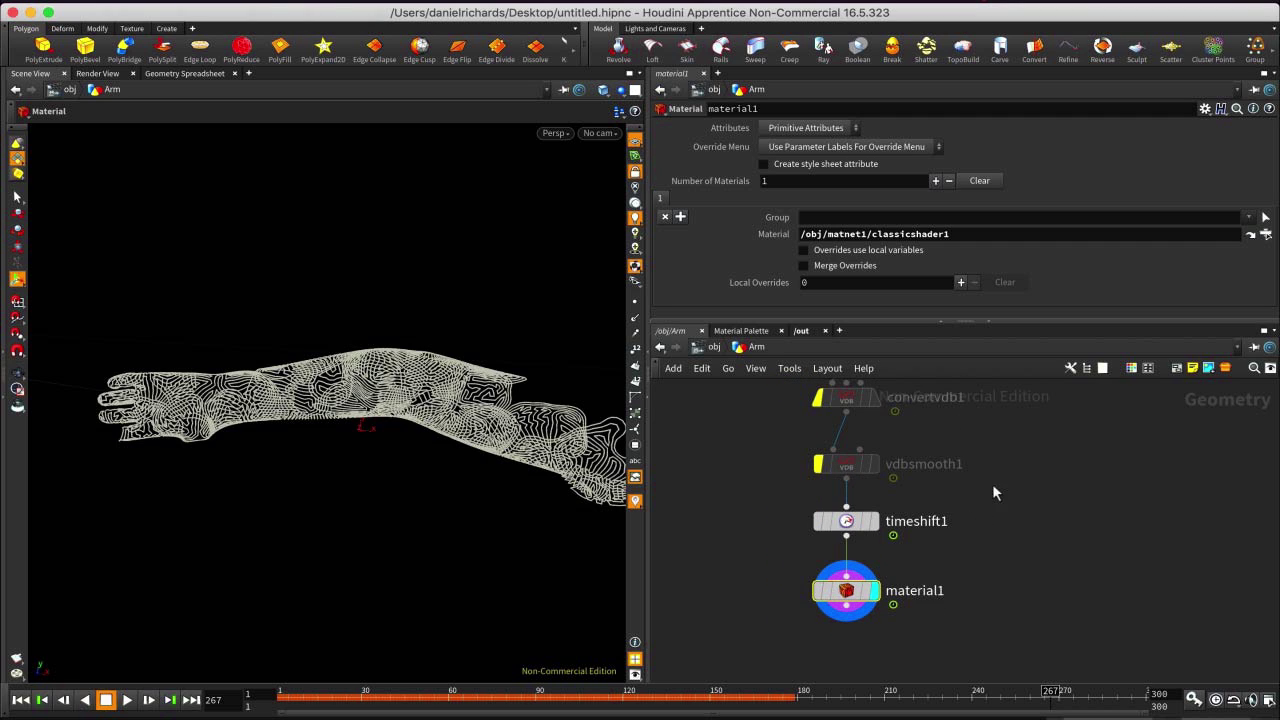
{"action": "middle_click_drag", "start_coordinate": [992, 484], "coordinate": [992, 514]}
{"action": "left_click", "coordinate": [820, 551]}
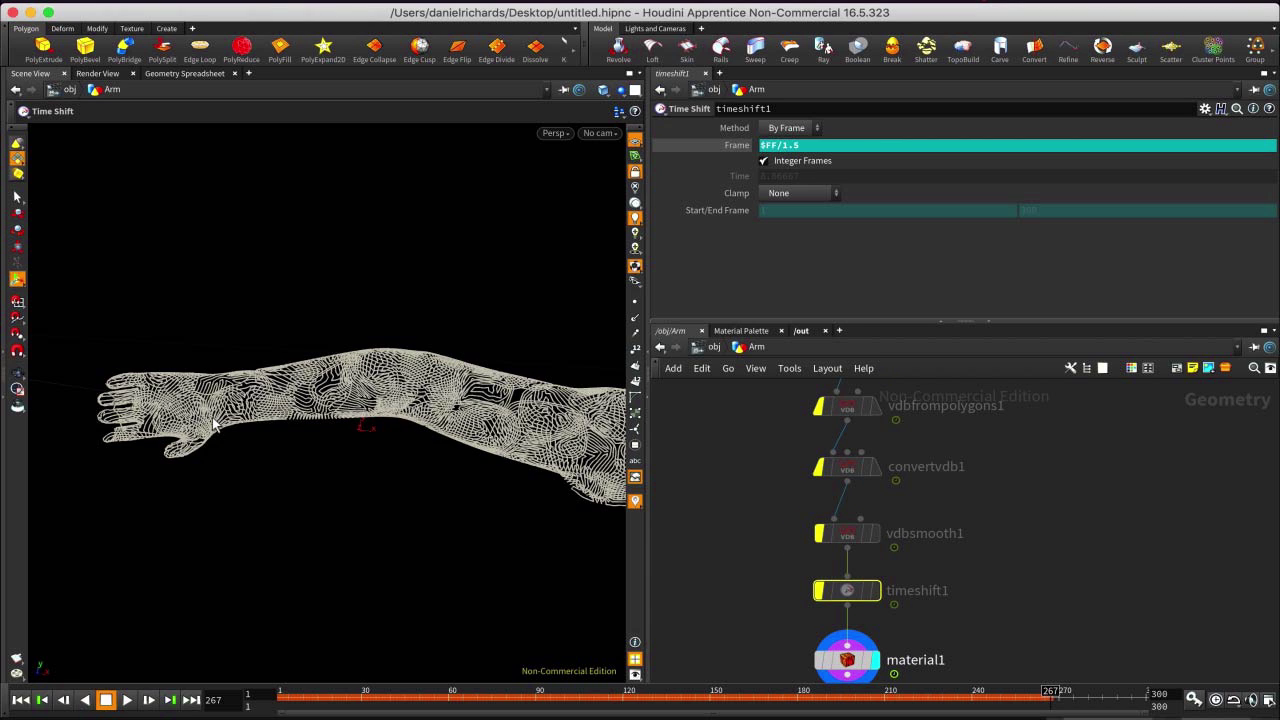
Turn off the bypass on the vdbfrompolygons1, convertvdb1 and vdbsmooth1 nodes together.
{"action": "middle_click_drag", "start_coordinate": [1057, 495], "coordinate": [1047, 529]}
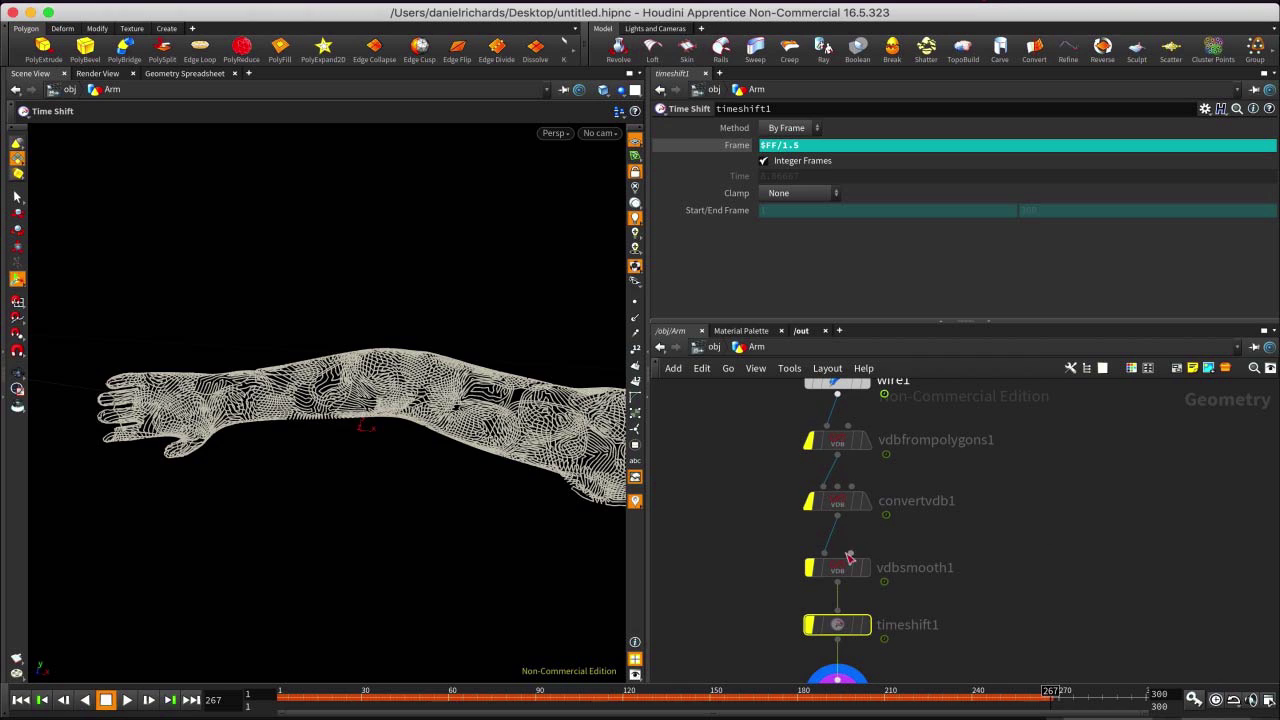
{"action": "left_click_drag", "start_coordinate": [760, 413], "coordinate": [938, 571]}
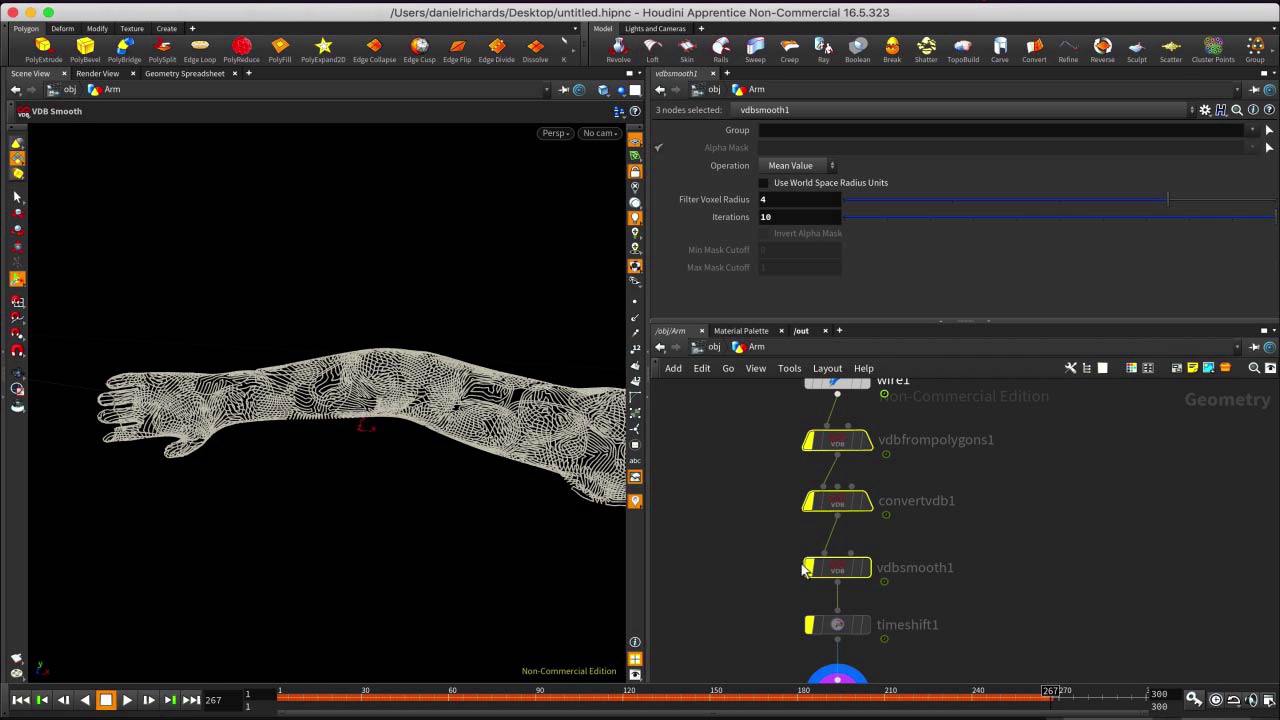
{"action": "mouse_move", "coordinate": [810, 568]}
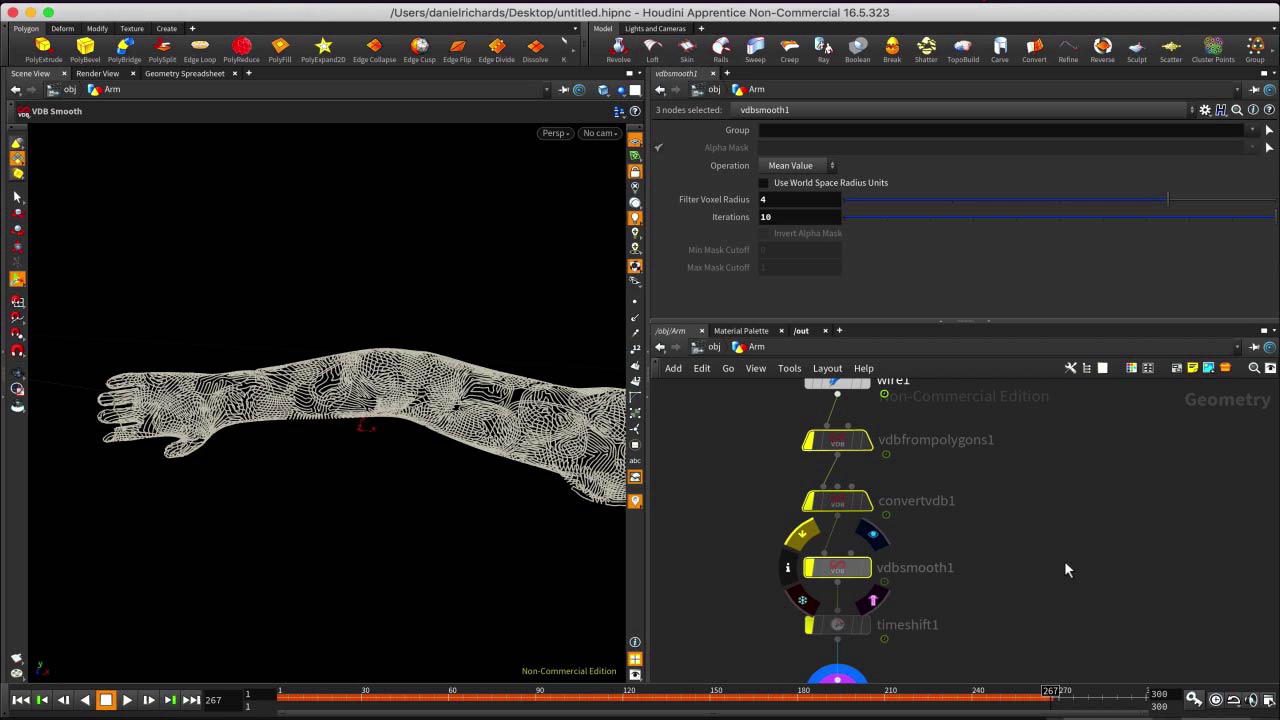
{"action": "key", "text": "q"}
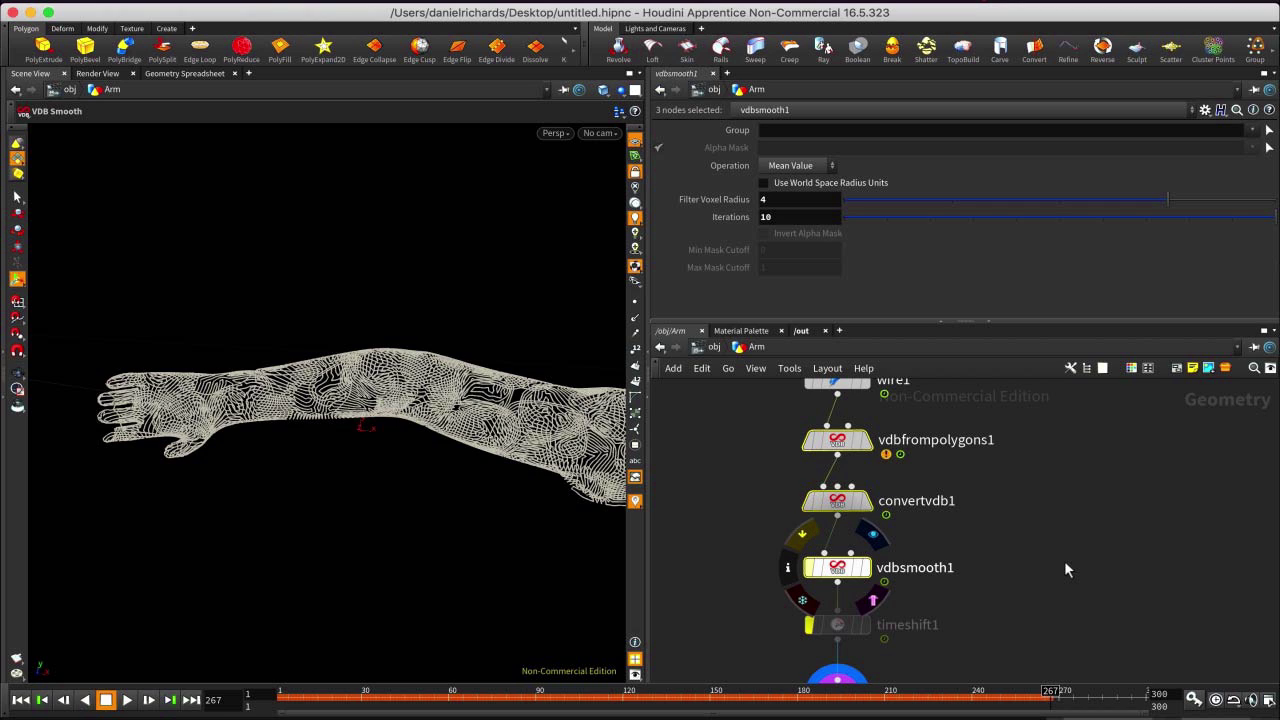
Delete the bypassed timeshift1 node and move material1 up directly beneath vdbsmooth1.
{"action": "middle_click_drag", "start_coordinate": [1027, 547], "coordinate": [1027, 487]}
{"action": "left_click_drag", "start_coordinate": [985, 322], "coordinate": [1020, 265]}
{"action": "scroll", "coordinate": [1040, 439], "scroll_direction": "down", "scroll_amount": 4}
{"action": "middle_click_drag", "start_coordinate": [1049, 449], "coordinate": [1026, 477]}
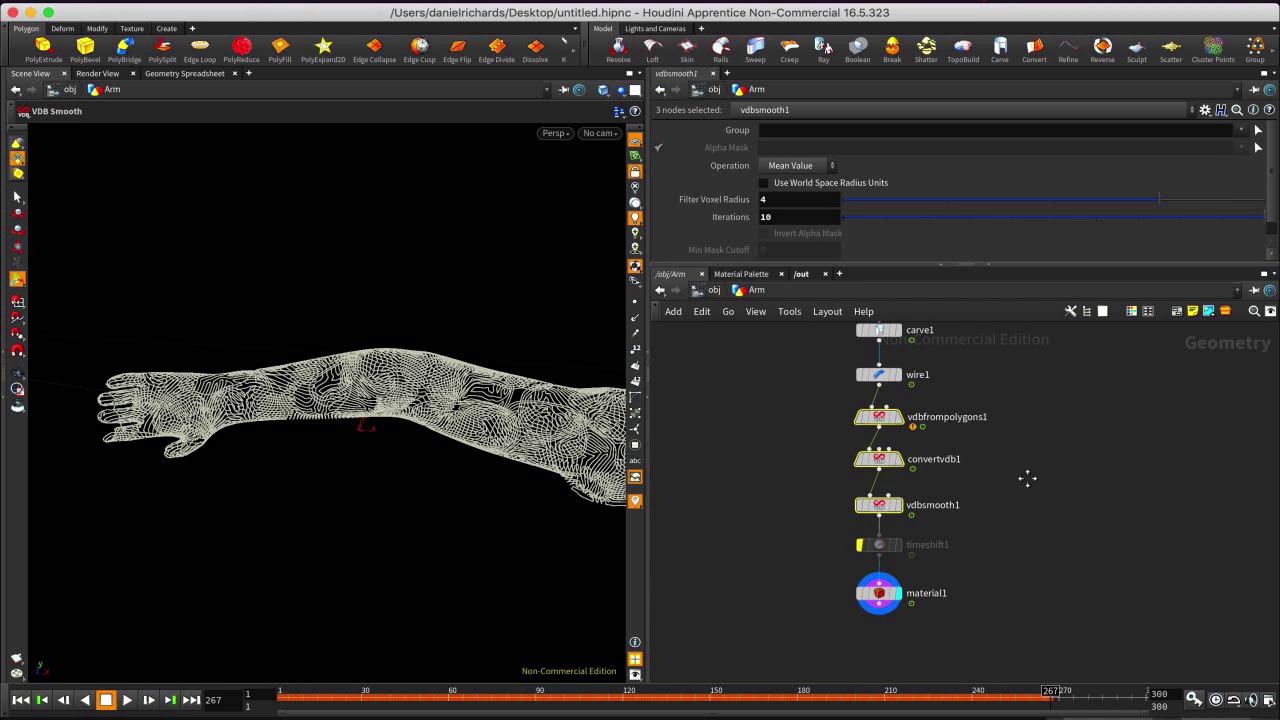
{"action": "left_click", "coordinate": [895, 550]}
{"action": "key", "text": "Delete"}
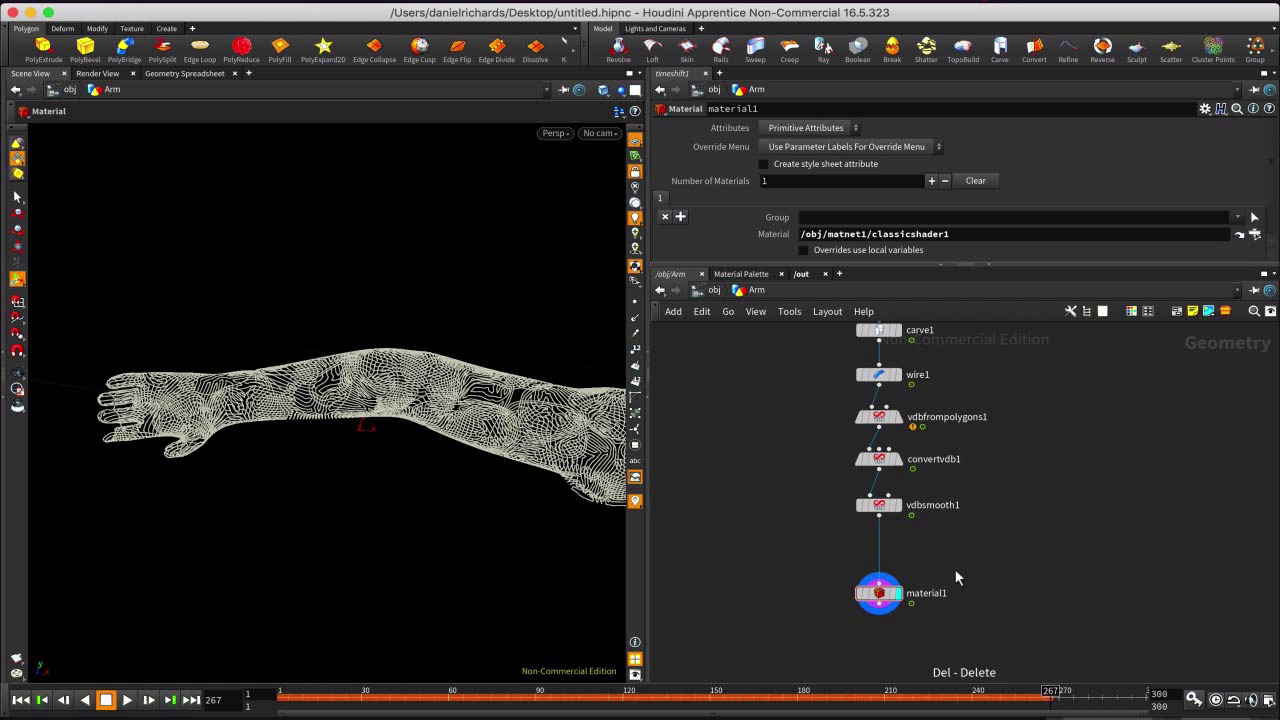
{"action": "mouse_move", "coordinate": [882, 597]}
{"action": "left_click_drag", "start_coordinate": [880, 570], "coordinate": [880, 560]}
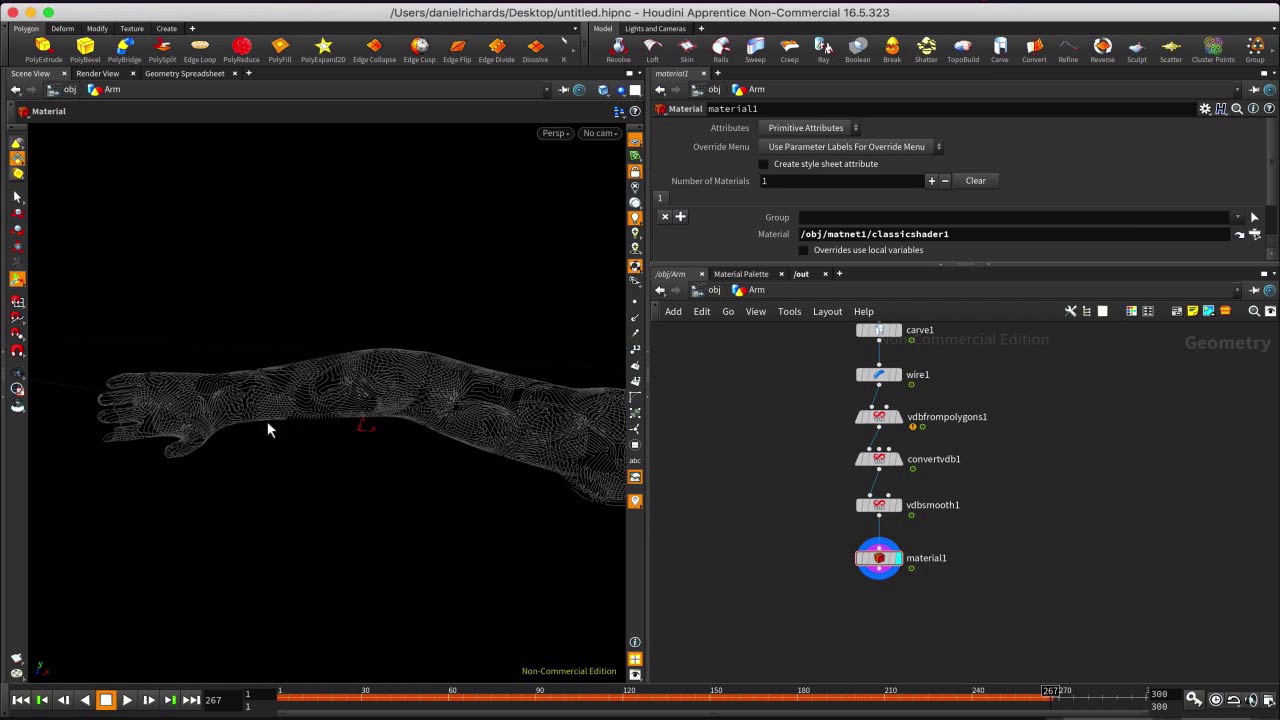
Show the parameters of the classicshader1 material in /obj/matnet1 and open its diffuse Base Color for editing.
{"action": "right_click_drag", "start_coordinate": [514, 405], "coordinate": [510, 210], "text": "alt"}
{"action": "right_click_drag", "start_coordinate": [536, 482], "coordinate": [505, 282], "text": "alt"}
{"action": "left_click_drag", "start_coordinate": [438, 317], "coordinate": [421, 367], "text": "alt"}
{"action": "middle_click_drag", "start_coordinate": [467, 257], "coordinate": [463, 340], "text": "alt"}
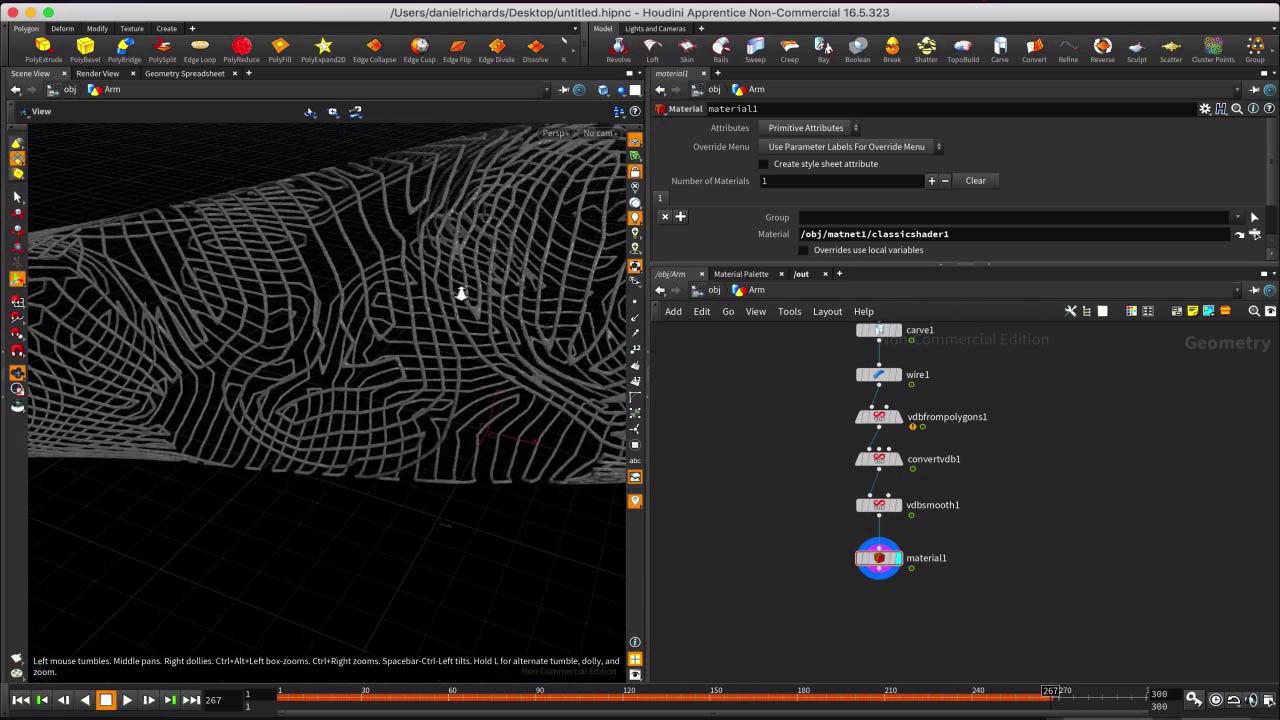
{"action": "right_click_drag", "start_coordinate": [460, 274], "coordinate": [457, 526], "text": "alt"}
{"action": "left_click", "coordinate": [740, 274]}
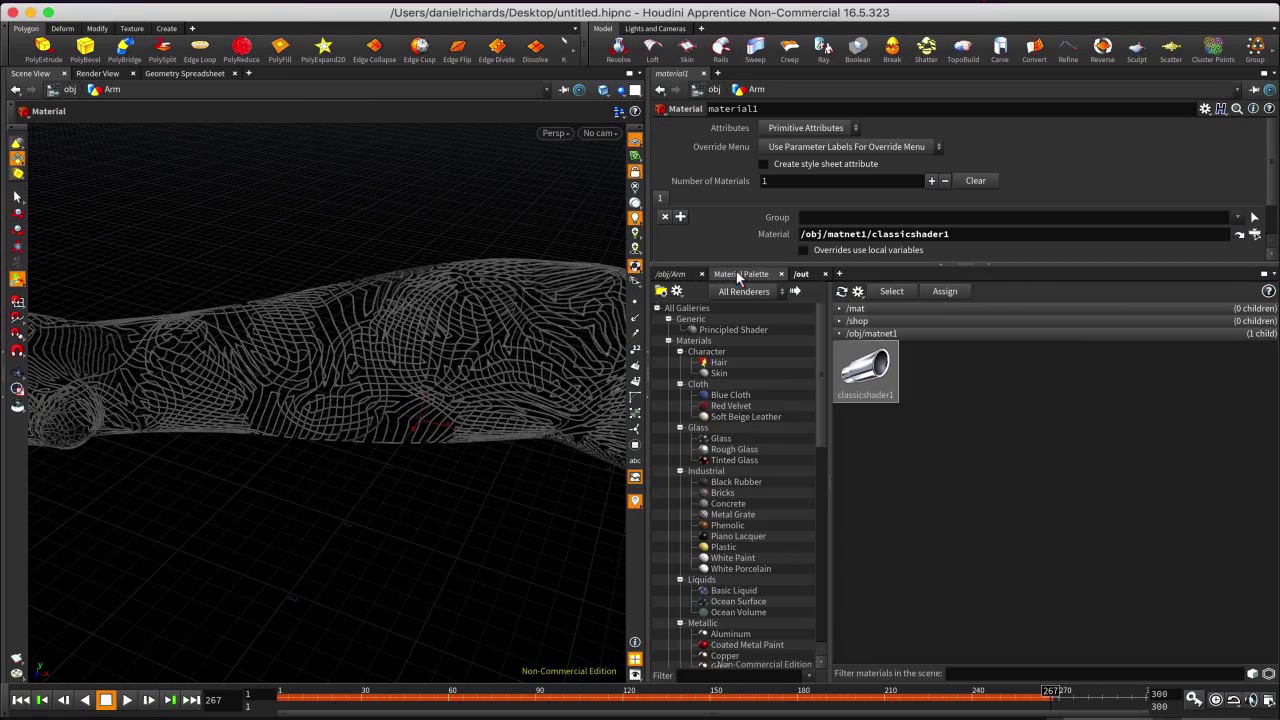
{"action": "left_click", "coordinate": [884, 388]}
{"action": "left_click_drag", "start_coordinate": [1033, 265], "coordinate": [955, 433]}
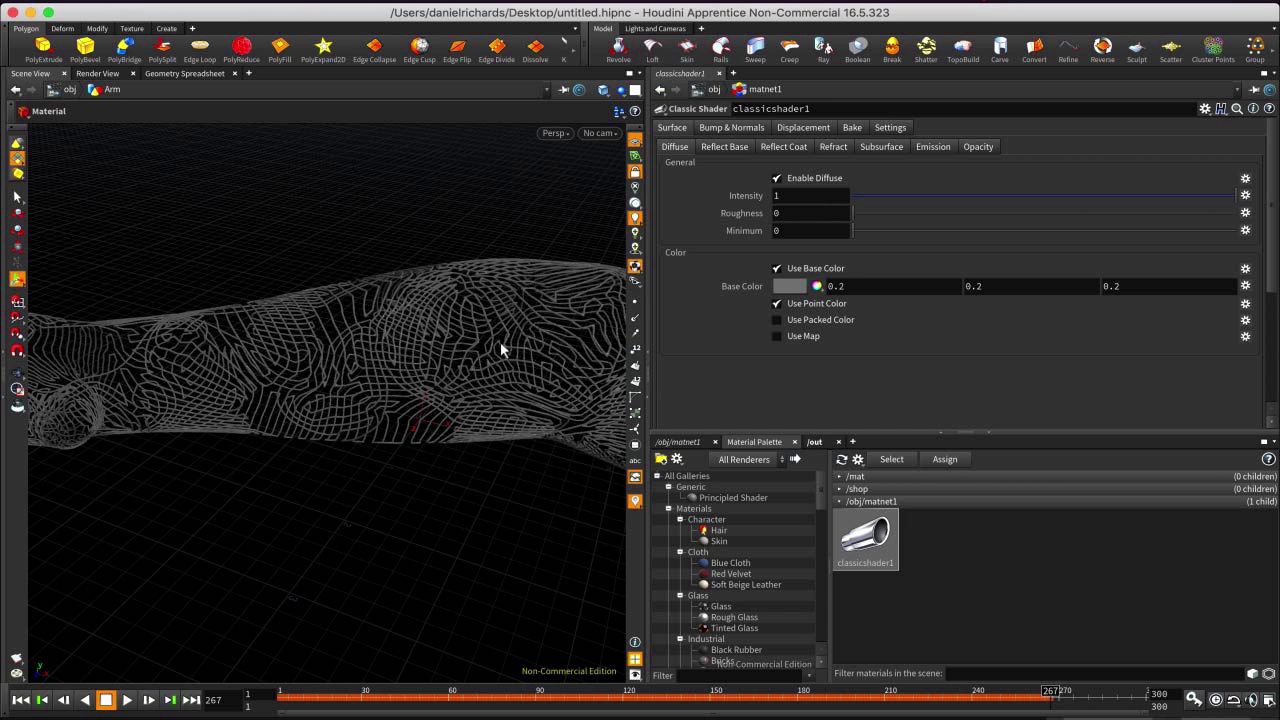
{"action": "left_click", "coordinate": [773, 287]}
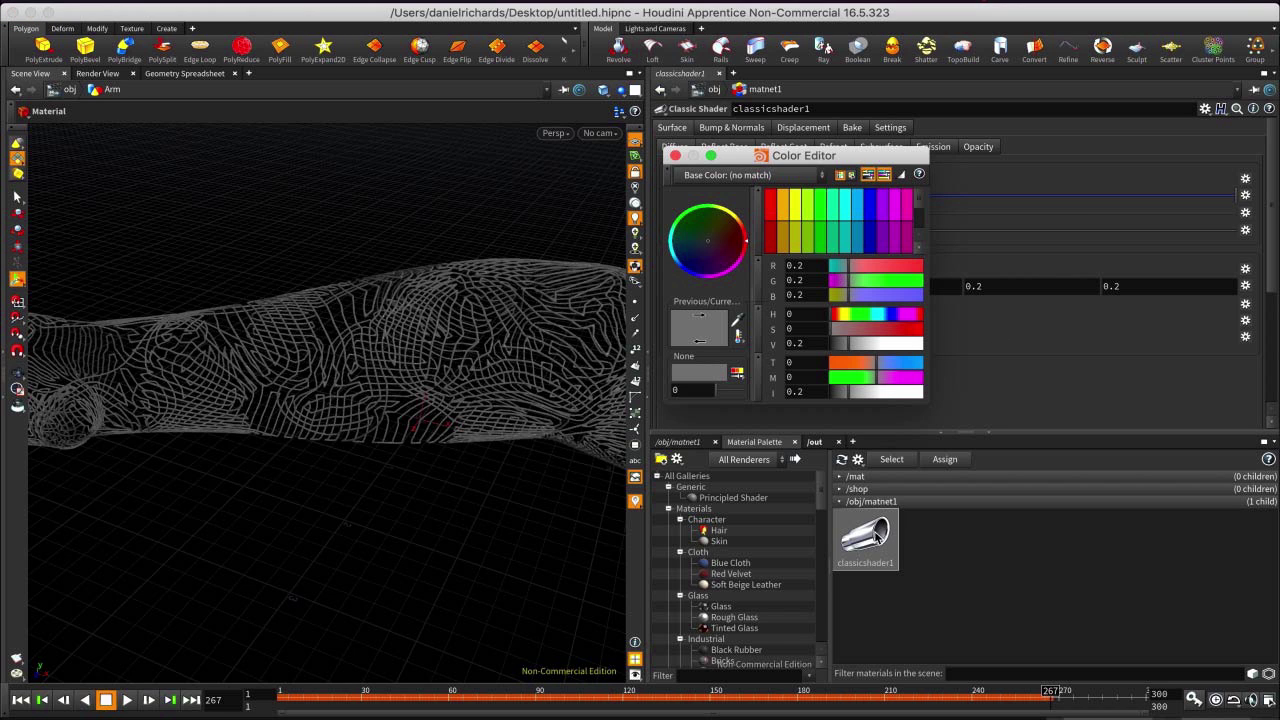
Try out red, cyan and bright green as the shader's diffuse base color.
{"action": "left_click_drag", "start_coordinate": [871, 268], "coordinate": [920, 268]}
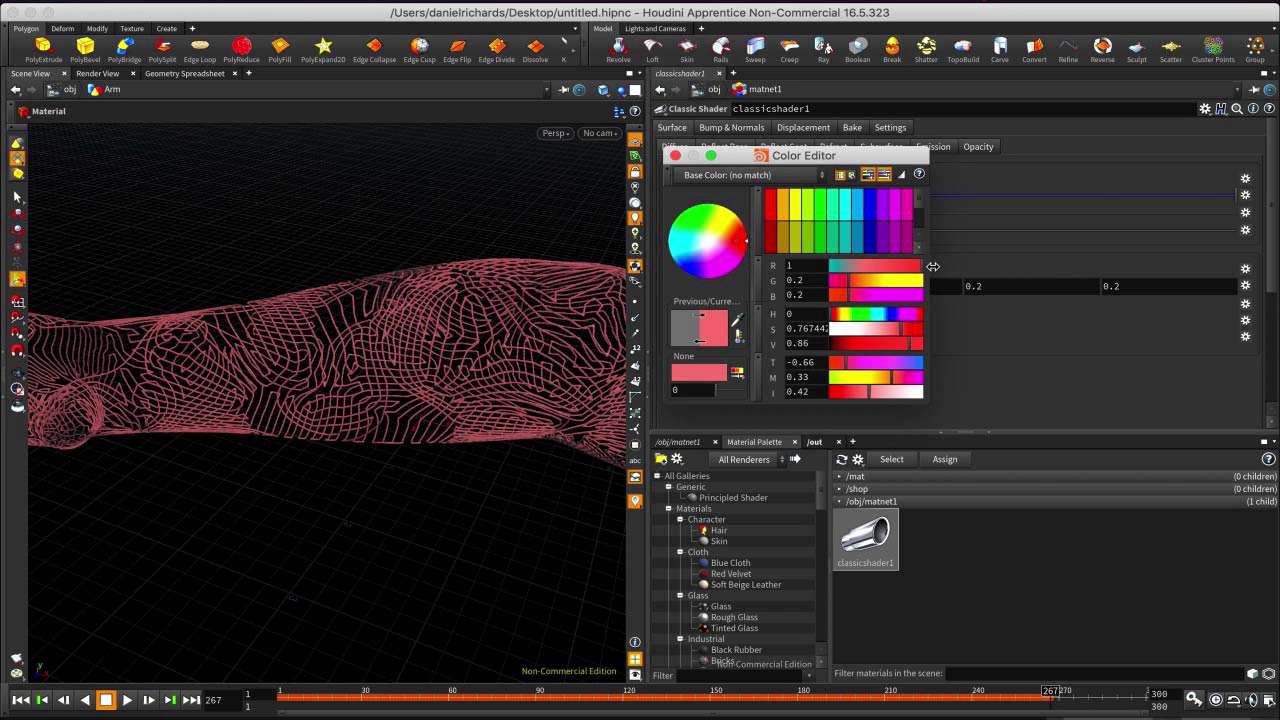
{"action": "left_click", "coordinate": [825, 218]}
{"action": "left_click", "coordinate": [846, 216]}
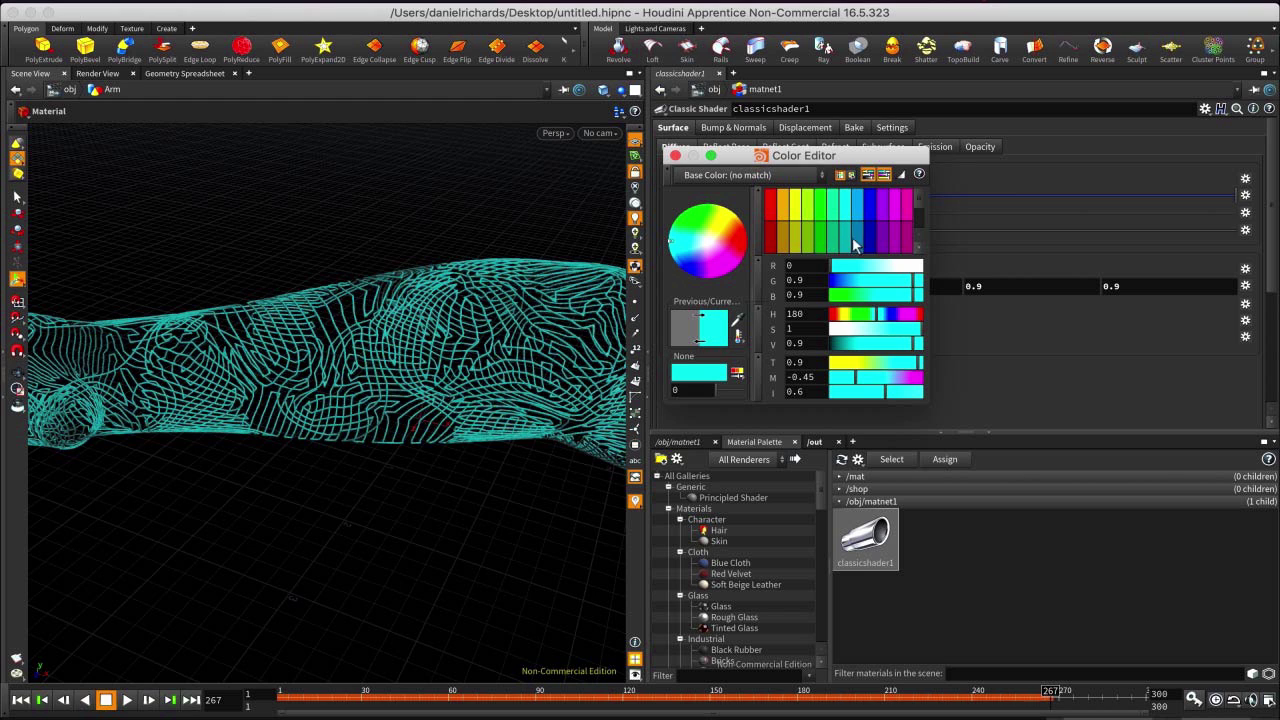
{"action": "left_click", "coordinate": [873, 212]}
{"action": "left_click", "coordinate": [843, 214]}
{"action": "left_click", "coordinate": [825, 217]}
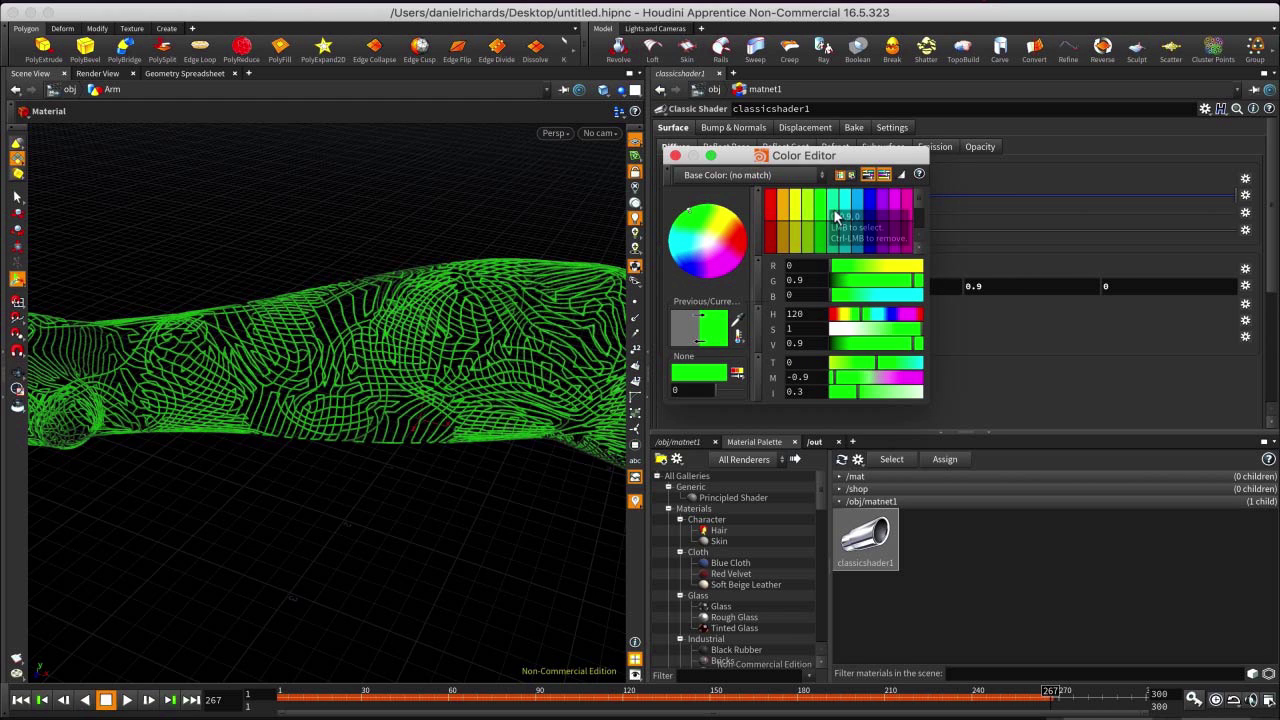
Set the diffuse base color to a cyan-leaning blue with green 0.521667 and blue 0.877167, and close the color editor.
{"action": "left_click", "coordinate": [845, 215]}
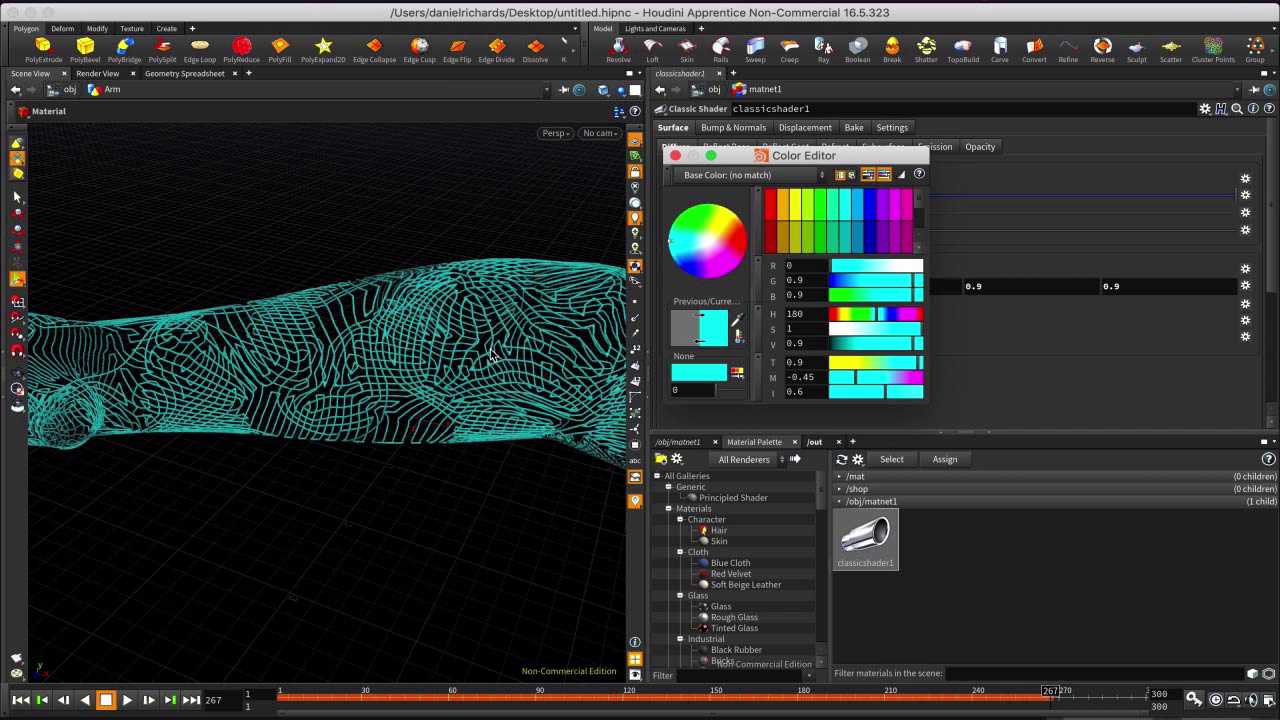
{"action": "left_click_drag", "start_coordinate": [900, 281], "coordinate": [869, 286]}
{"action": "left_click_drag", "start_coordinate": [881, 347], "coordinate": [870, 395]}
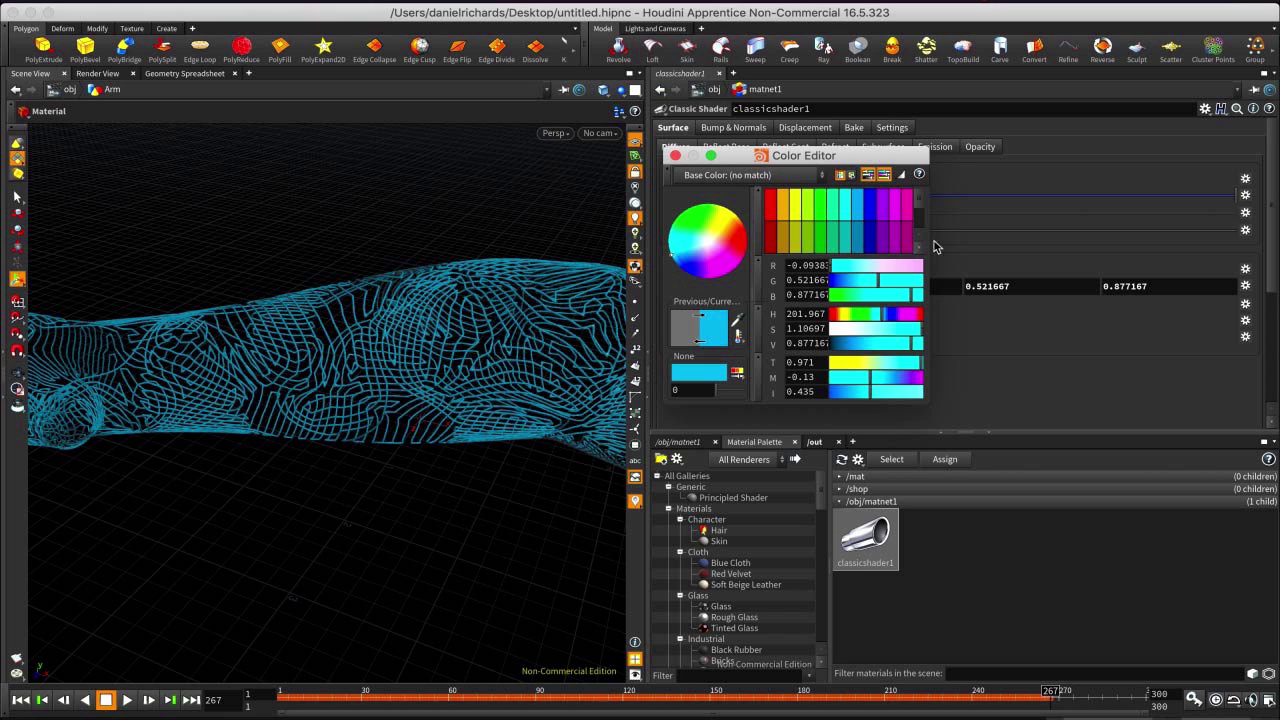
{"action": "left_click", "coordinate": [676, 157]}
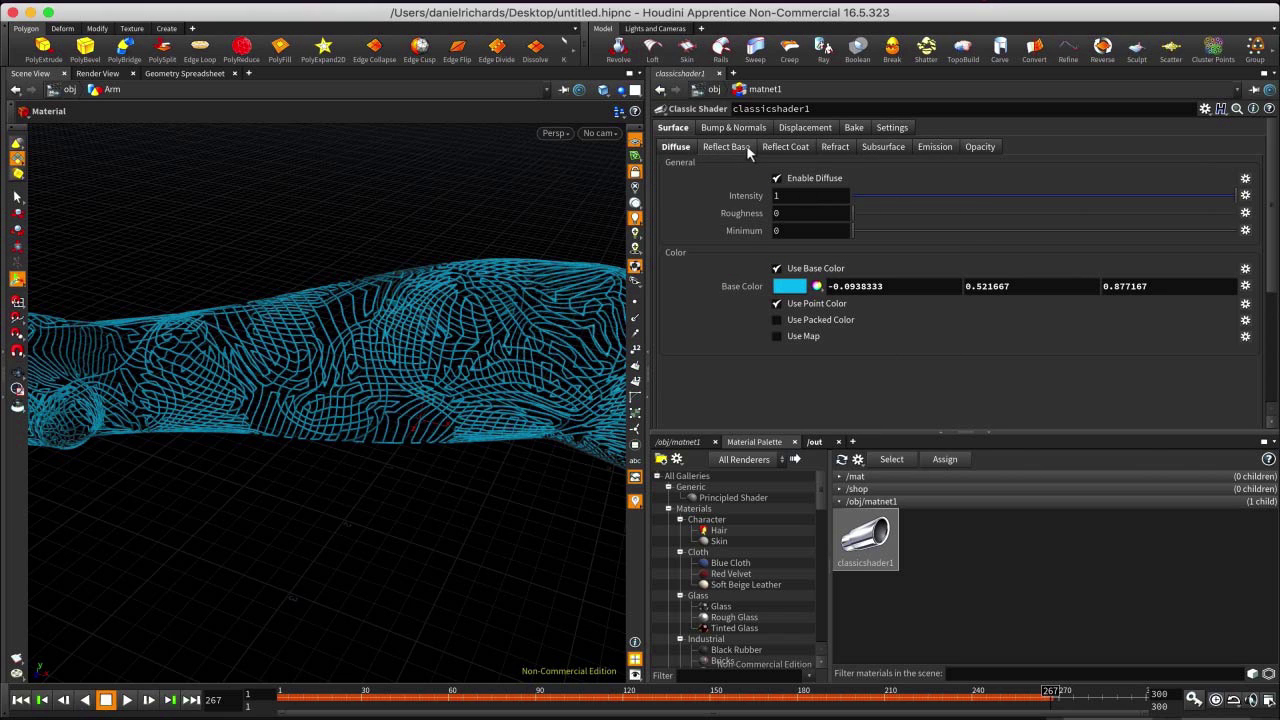
Enable coat reflections on the classicshader1 material.
{"action": "left_click", "coordinate": [726, 147]}
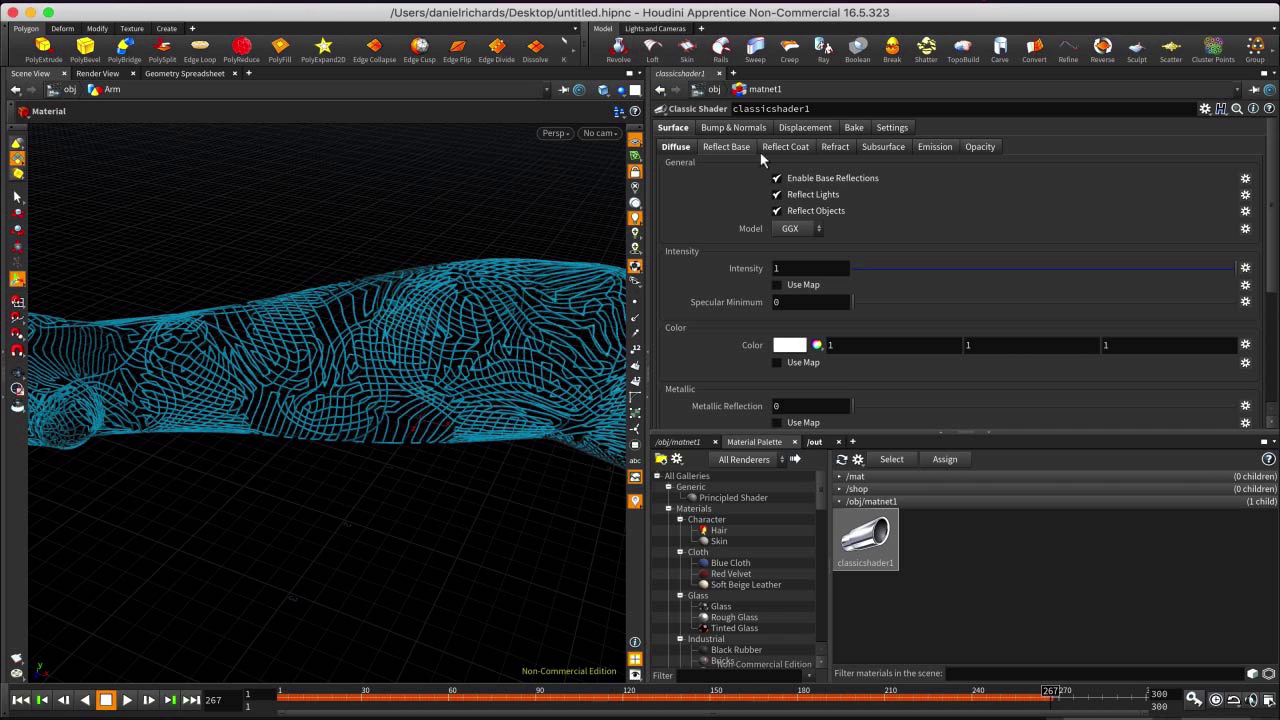
{"action": "left_click", "coordinate": [791, 146]}
{"action": "left_click", "coordinate": [778, 178]}
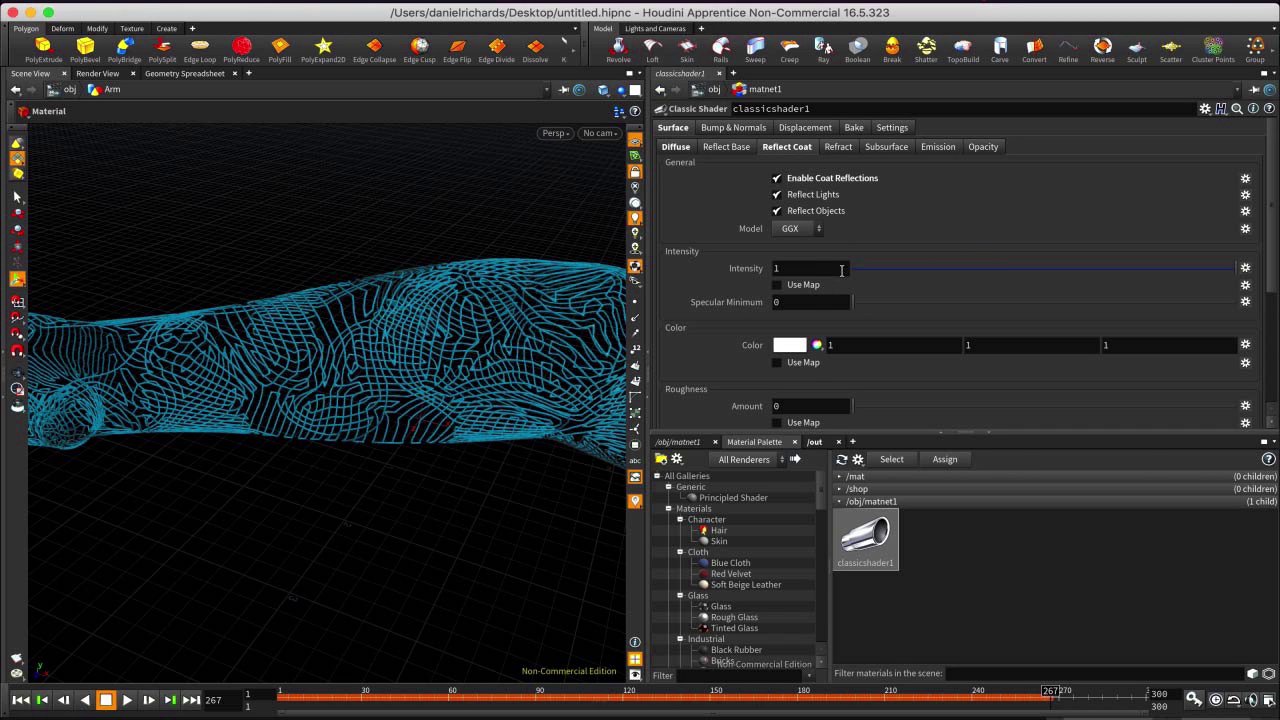
Enable refractions on classicshader1 and examine how the arm's wires look up close.
{"action": "left_click", "coordinate": [848, 148]}
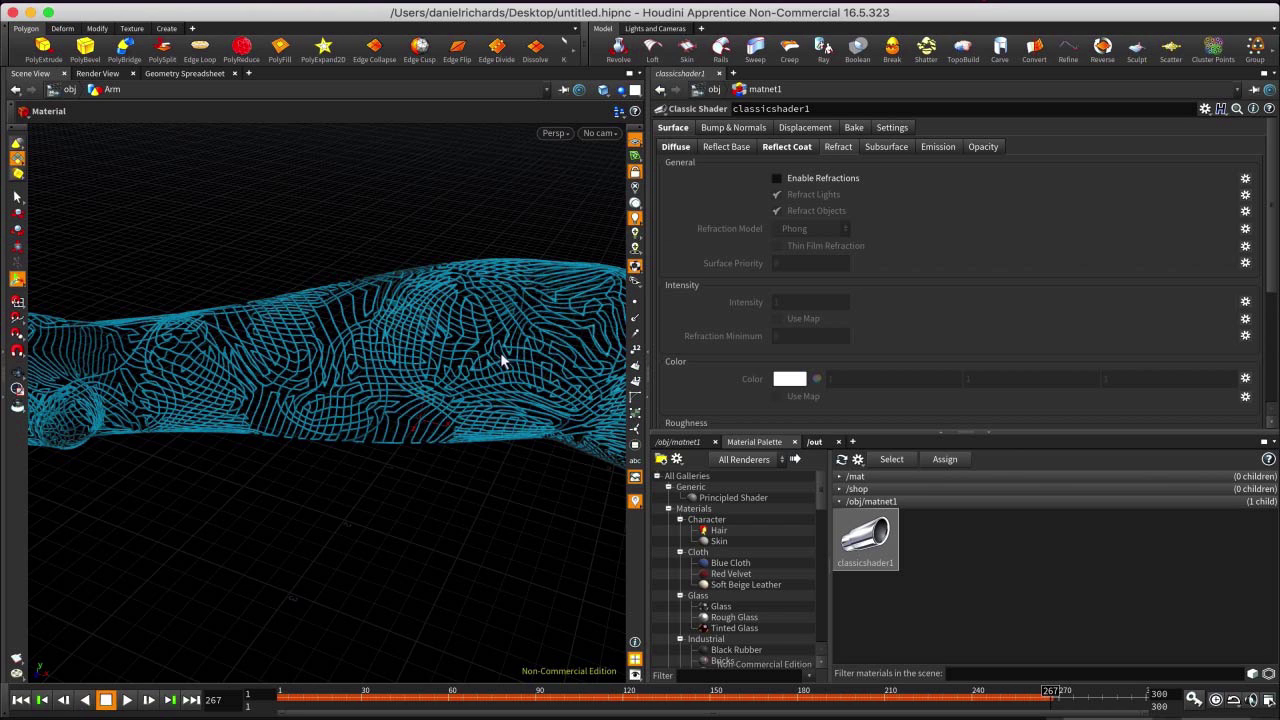
{"action": "key", "text": "Escape"}
{"action": "mouse_move", "coordinate": [437, 374]}
{"action": "left_mouse_down"}
{"action": "mouse_move", "coordinate": [394, 374]}
{"action": "mouse_move", "coordinate": [455, 403]}
{"action": "mouse_move", "coordinate": [472, 386]}
{"action": "mouse_move", "coordinate": [420, 357]}
{"action": "mouse_move", "coordinate": [434, 368]}
{"action": "left_mouse_up"}
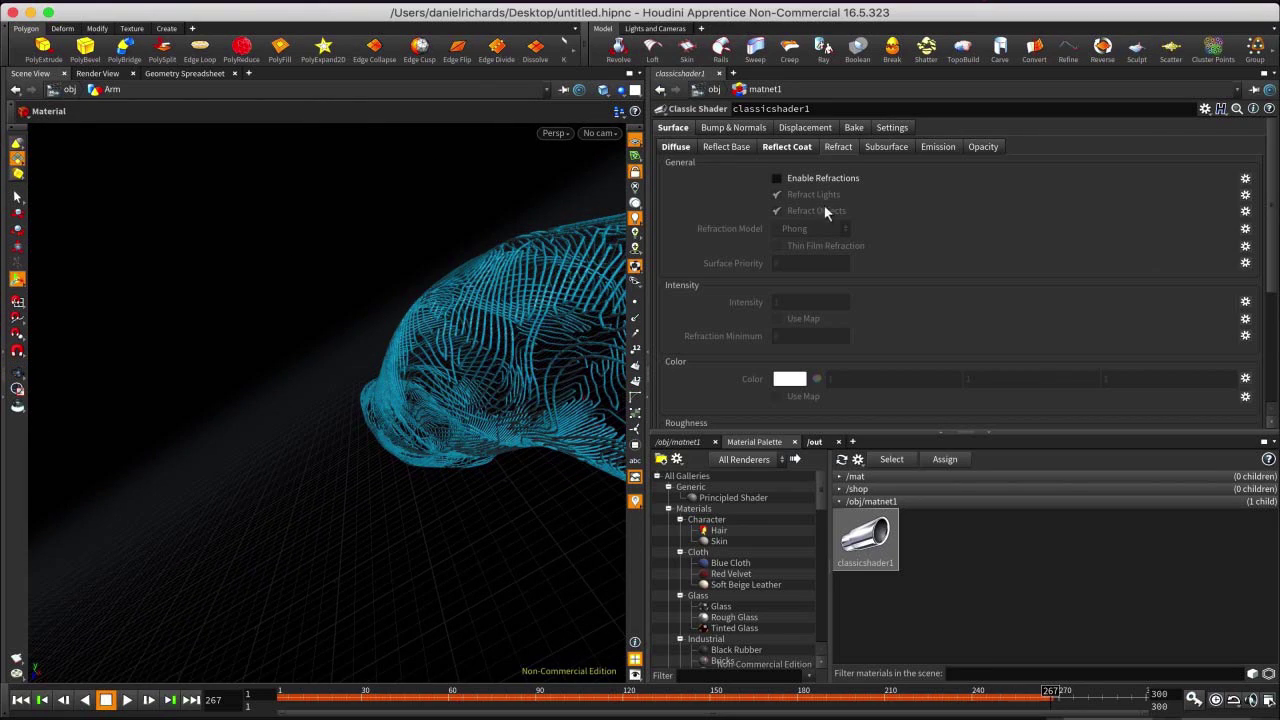
{"action": "left_click", "coordinate": [777, 179]}
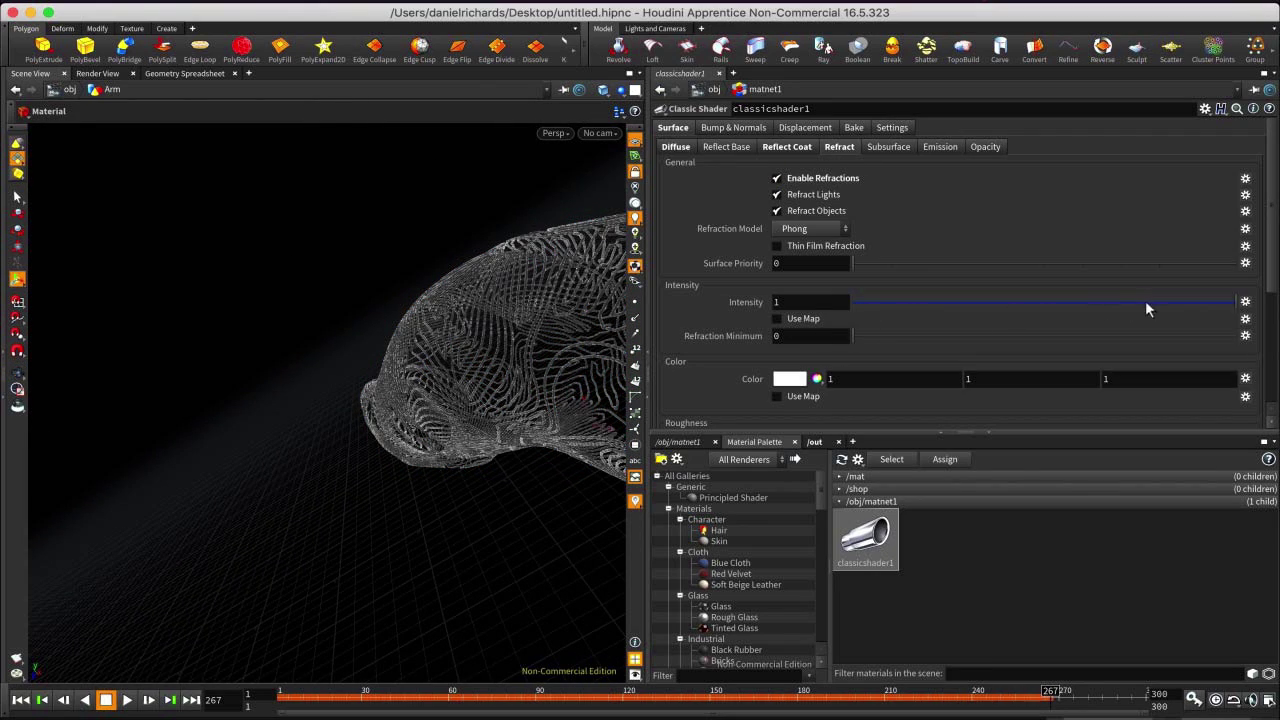
{"action": "key", "text": "Escape"}
{"action": "left_click_drag", "start_coordinate": [523, 357], "coordinate": [520, 271]}
{"action": "scroll", "coordinate": [540, 285], "scroll_direction": "up", "scroll_amount": 5}
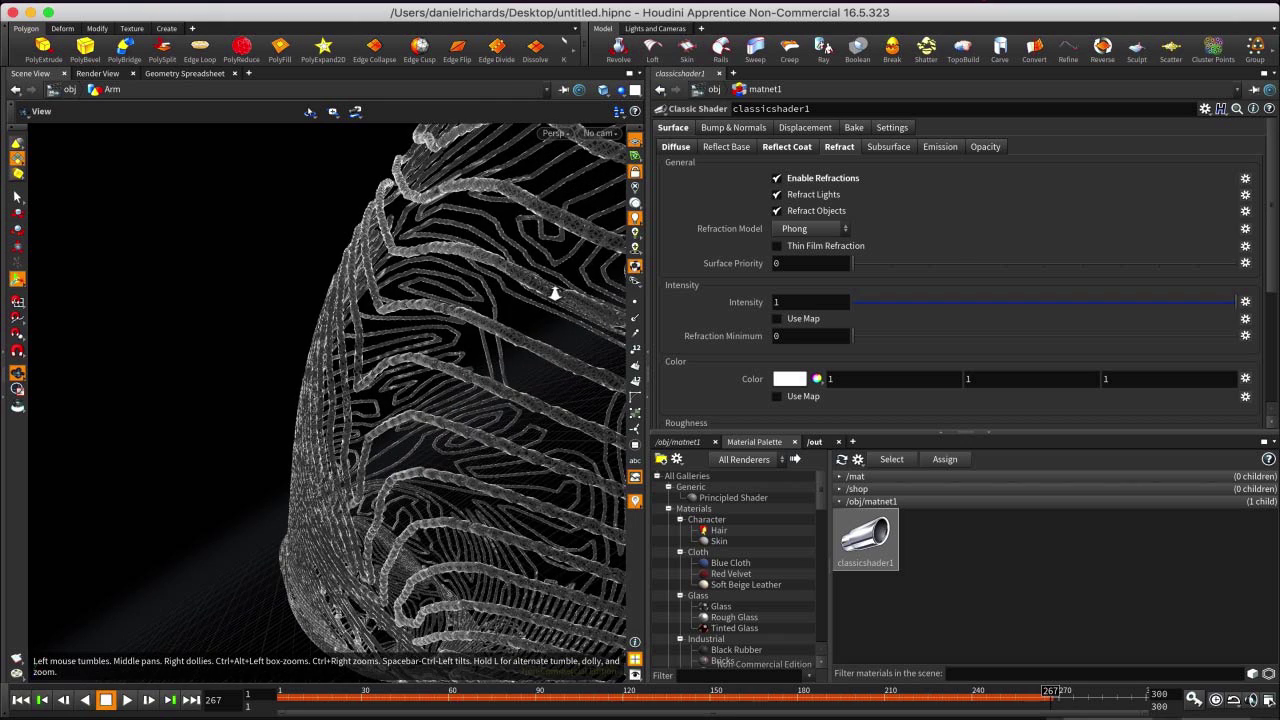
{"action": "scroll", "coordinate": [497, 350], "scroll_direction": "down", "scroll_amount": 5}
{"action": "left_click_drag", "start_coordinate": [494, 371], "coordinate": [500, 437]}
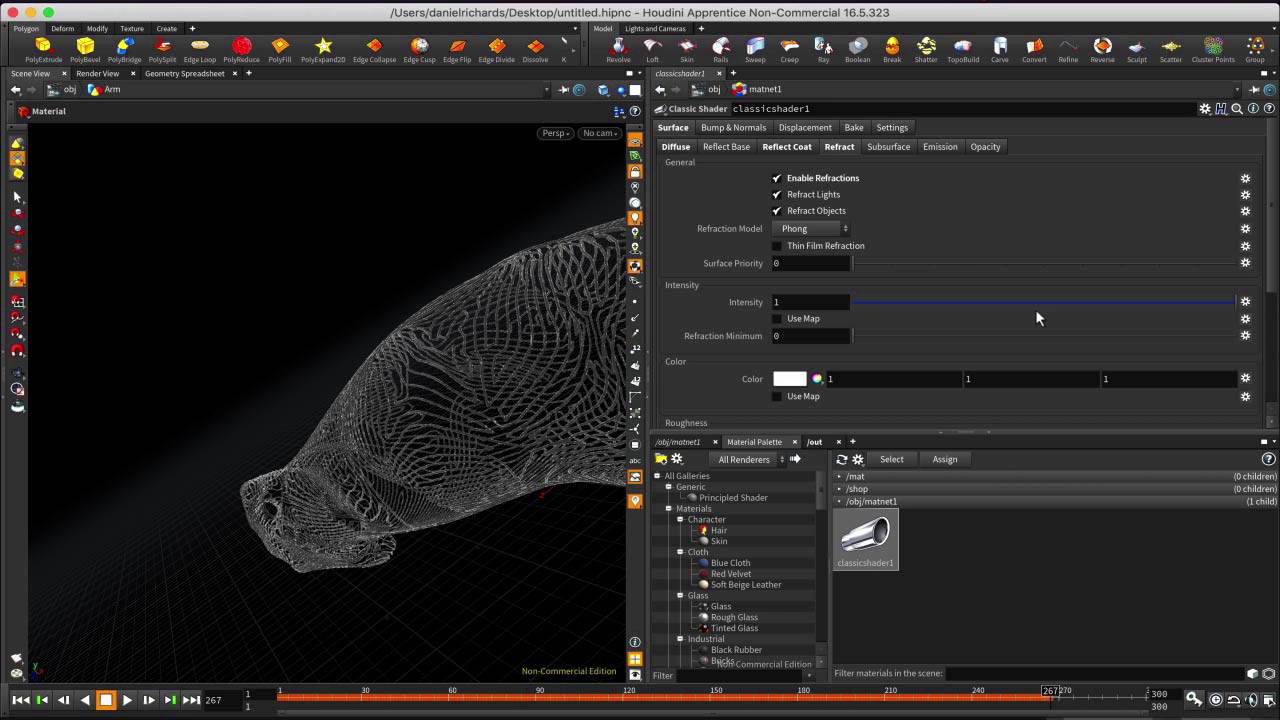
Lower the refraction intensity to 0.242, examine the wires, and disable refractions on the shader.
{"action": "left_click_drag", "start_coordinate": [1173, 312], "coordinate": [1012, 318]}
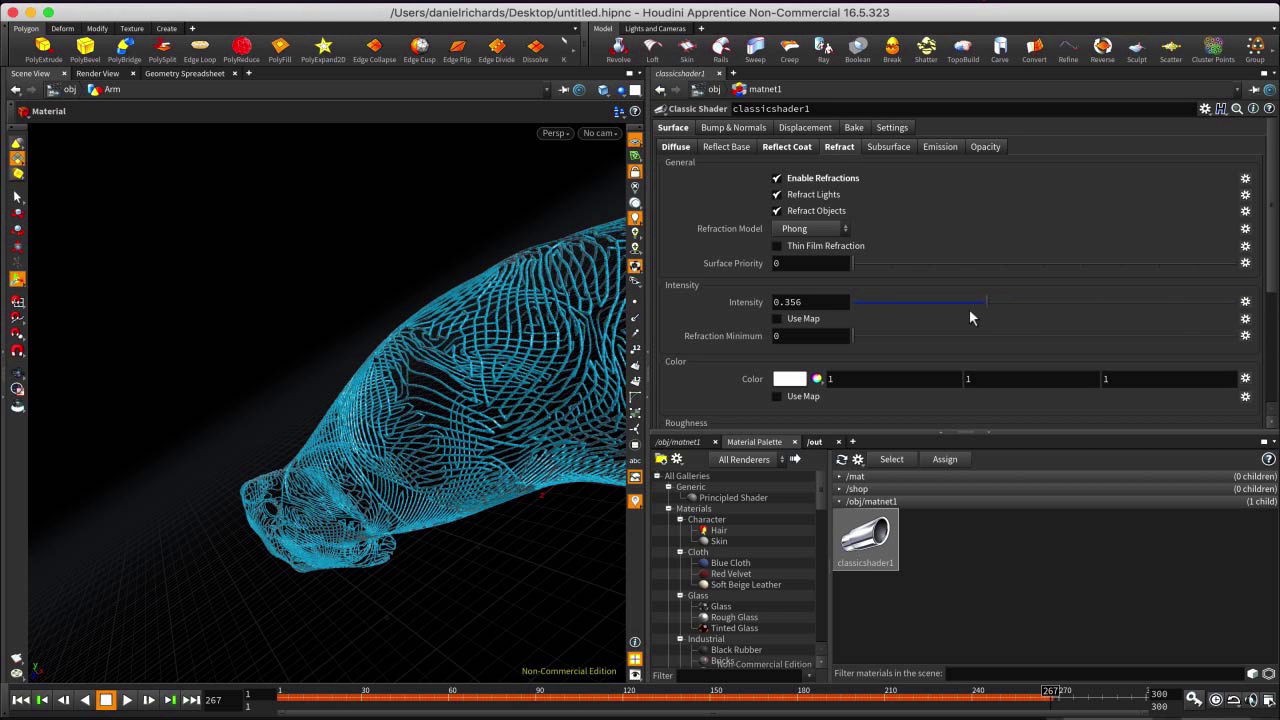
{"action": "left_click_drag", "start_coordinate": [391, 420], "coordinate": [610, 405]}
{"action": "mouse_move", "coordinate": [929, 312]}
{"action": "left_mouse_down"}
{"action": "mouse_move", "coordinate": [1202, 304]}
{"action": "mouse_move", "coordinate": [946, 311]}
{"action": "left_mouse_up"}
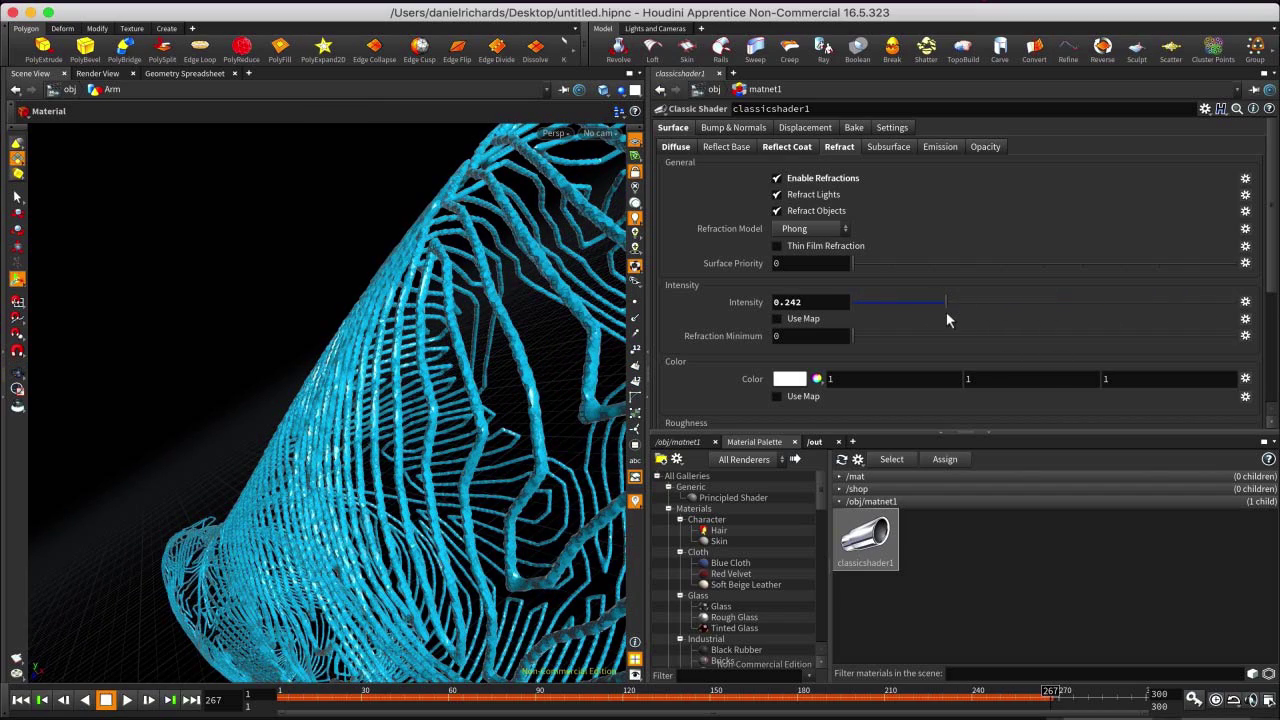
{"action": "left_click", "coordinate": [777, 179]}
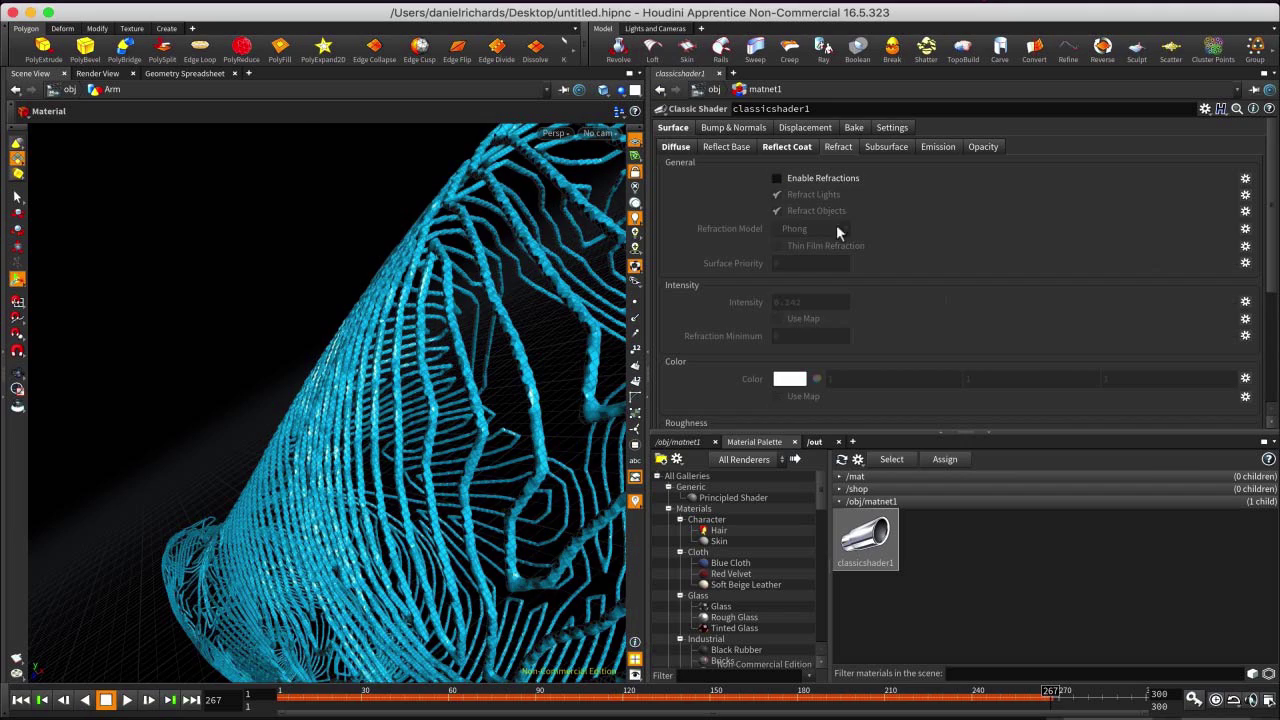
Inspect the blue wire arm from several angles, including the hand and wrist, and review the shader's diffuse settings.
{"action": "key", "text": "s"}
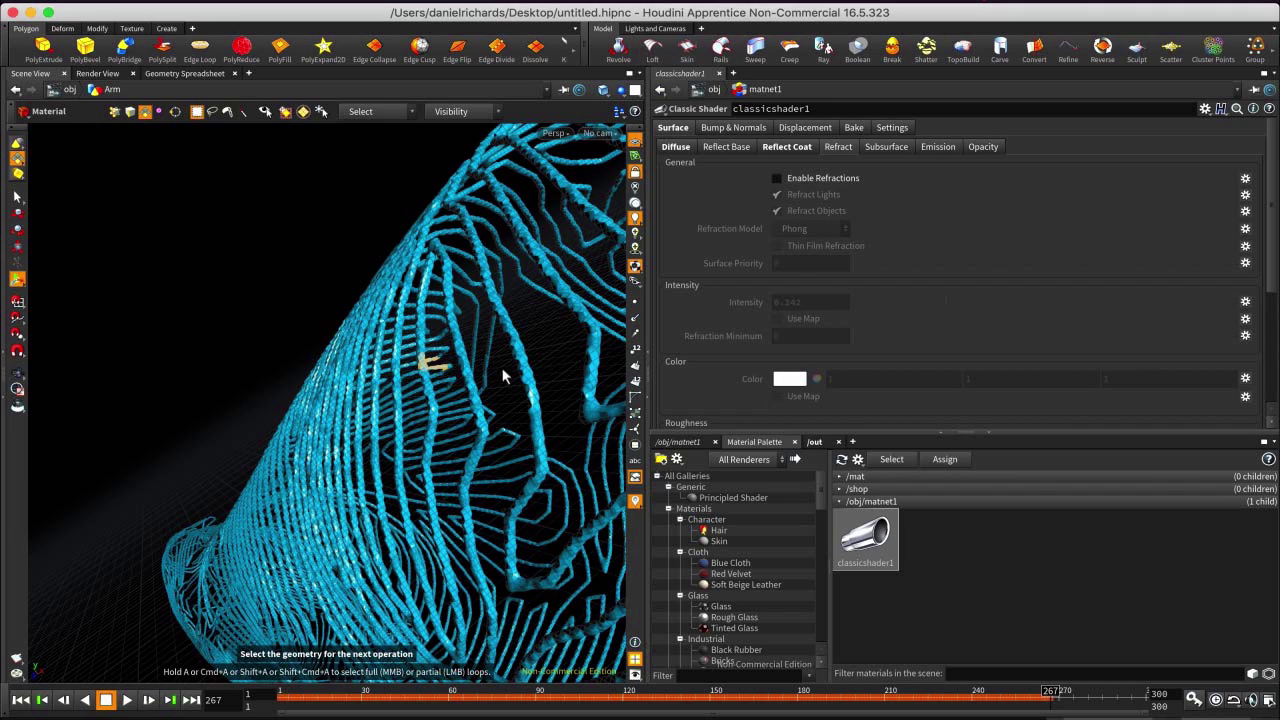
{"action": "key", "text": "Escape"}
{"action": "left_click_drag", "start_coordinate": [509, 363], "coordinate": [560, 340]}
{"action": "key", "text": "s"}
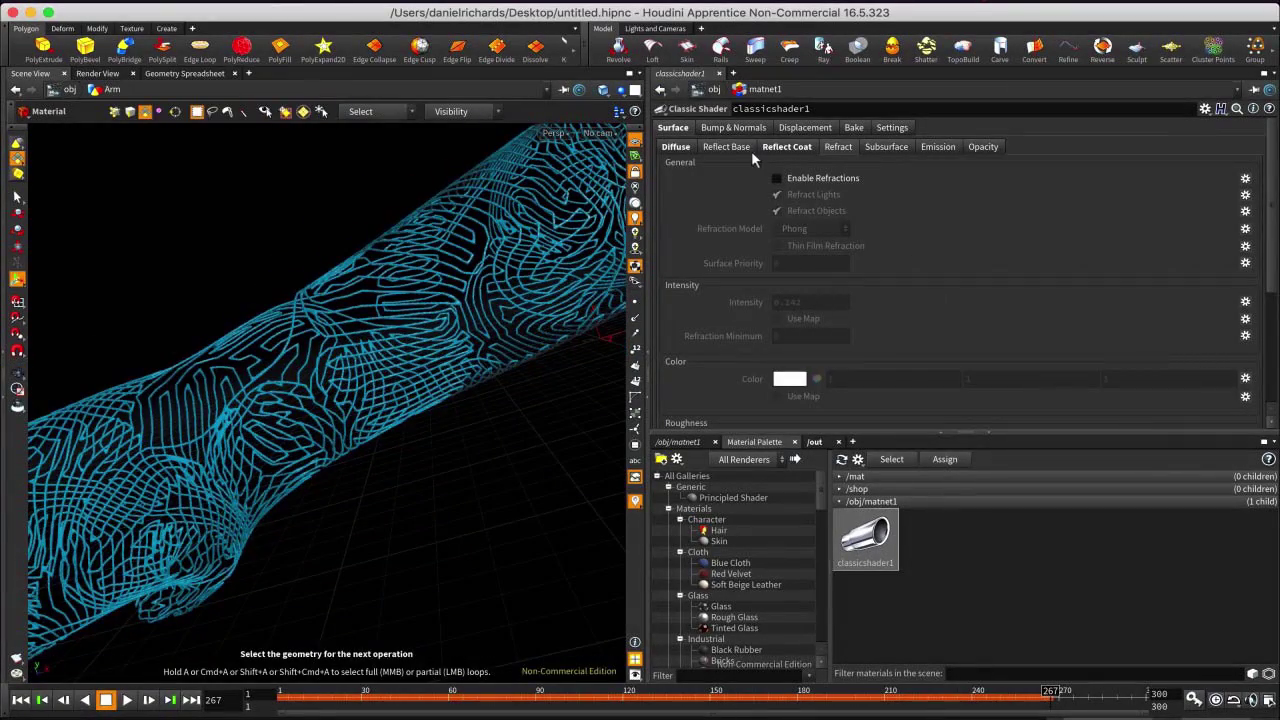
{"action": "key", "text": "Escape"}
{"action": "left_click_drag", "start_coordinate": [286, 500], "coordinate": [455, 397]}
{"action": "right_click_drag", "start_coordinate": [456, 398], "coordinate": [474, 417]}
{"action": "left_click_drag", "start_coordinate": [474, 417], "coordinate": [468, 383]}
{"action": "right_click_drag", "start_coordinate": [468, 383], "coordinate": [455, 506]}
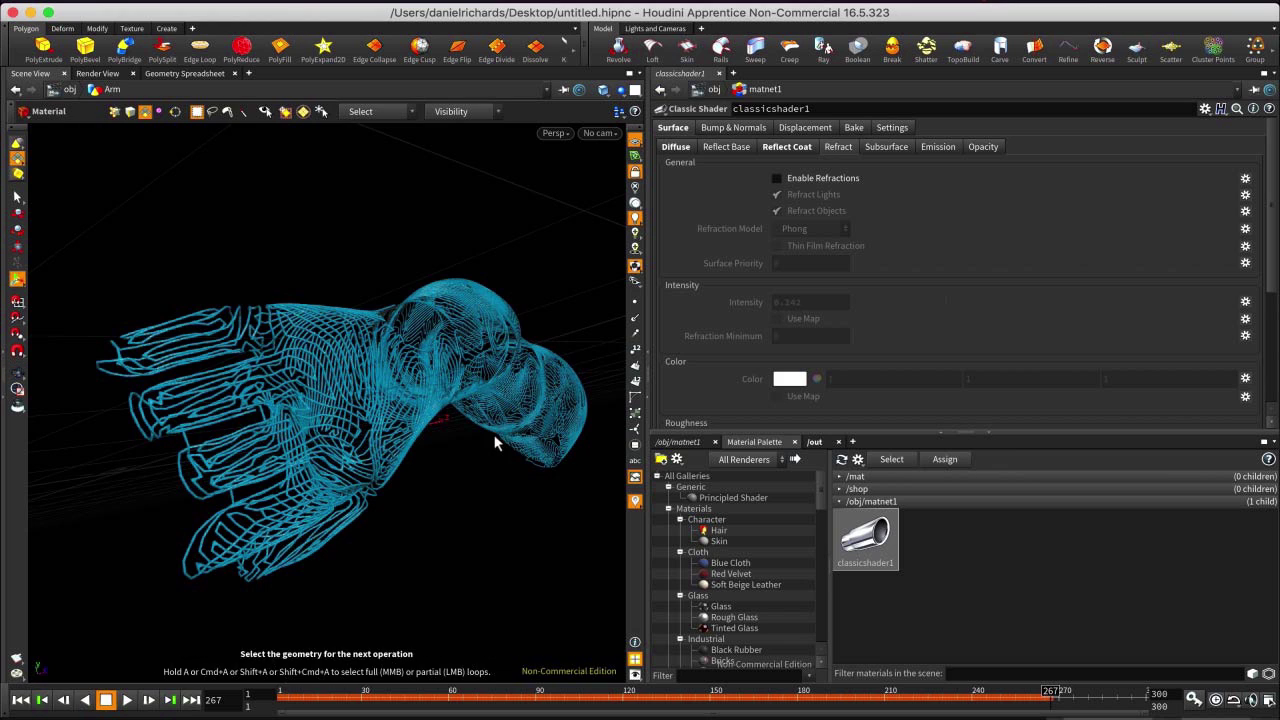
{"action": "left_click_drag", "start_coordinate": [480, 437], "coordinate": [399, 470]}
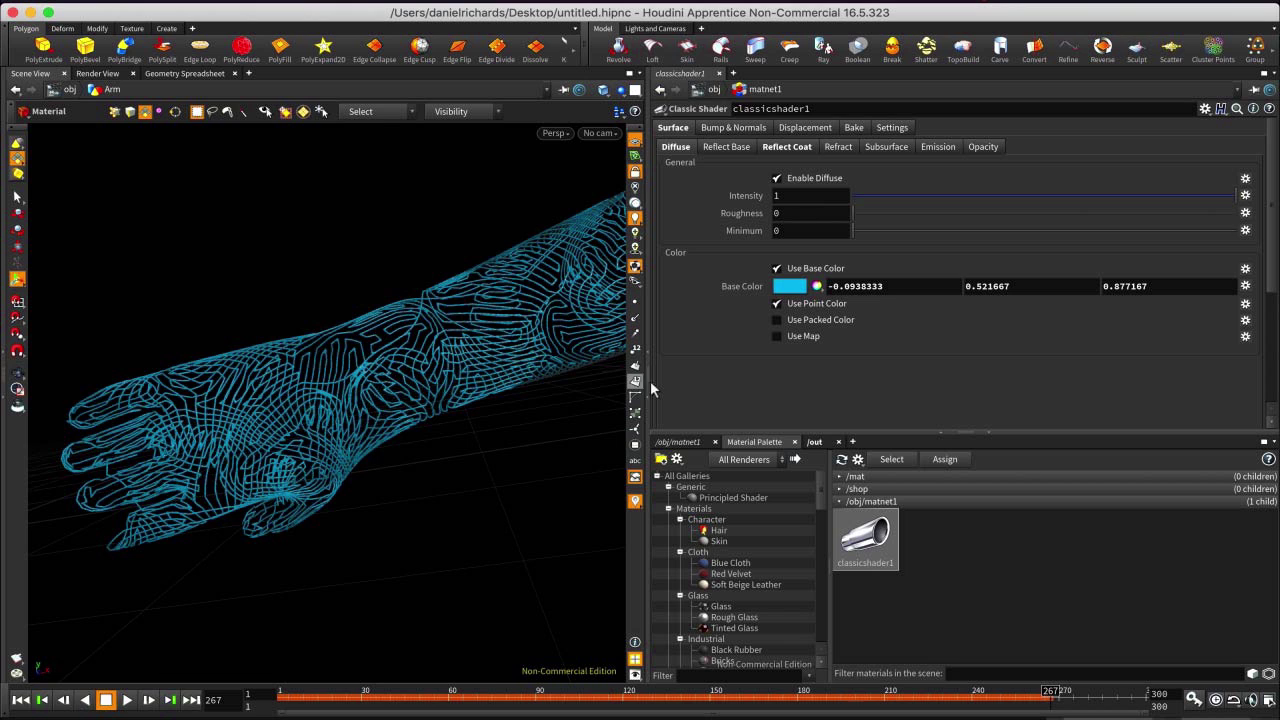
{"action": "key", "text": "Escape"}
{"action": "left_click_drag", "start_coordinate": [614, 403], "coordinate": [343, 306]}
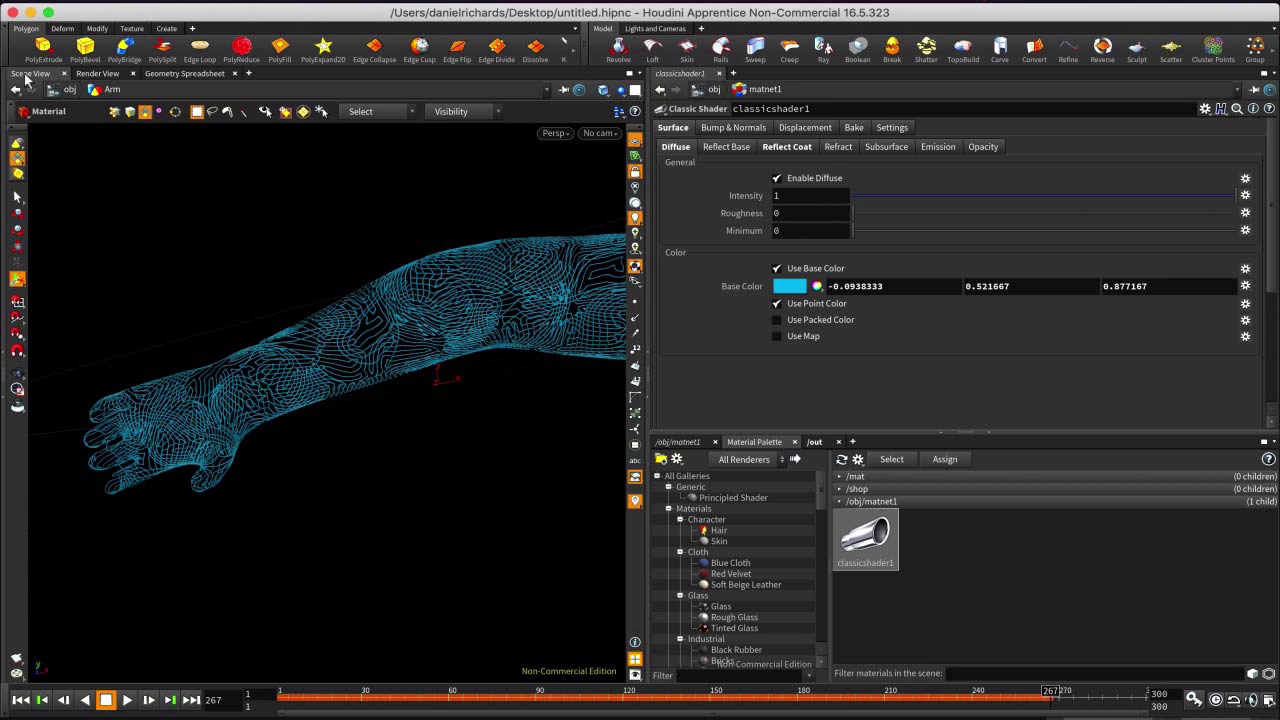
Widen the 3D viewport, frame the whole forearm and hand, and create a new camera from that view.
{"action": "left_click_drag", "start_coordinate": [645, 187], "coordinate": [832, 187]}
{"action": "key", "text": "Escape"}
{"action": "left_click_drag", "start_coordinate": [634, 309], "coordinate": [508, 318]}
{"action": "middle_click_drag", "start_coordinate": [510, 318], "coordinate": [457, 340], "text": "alt"}
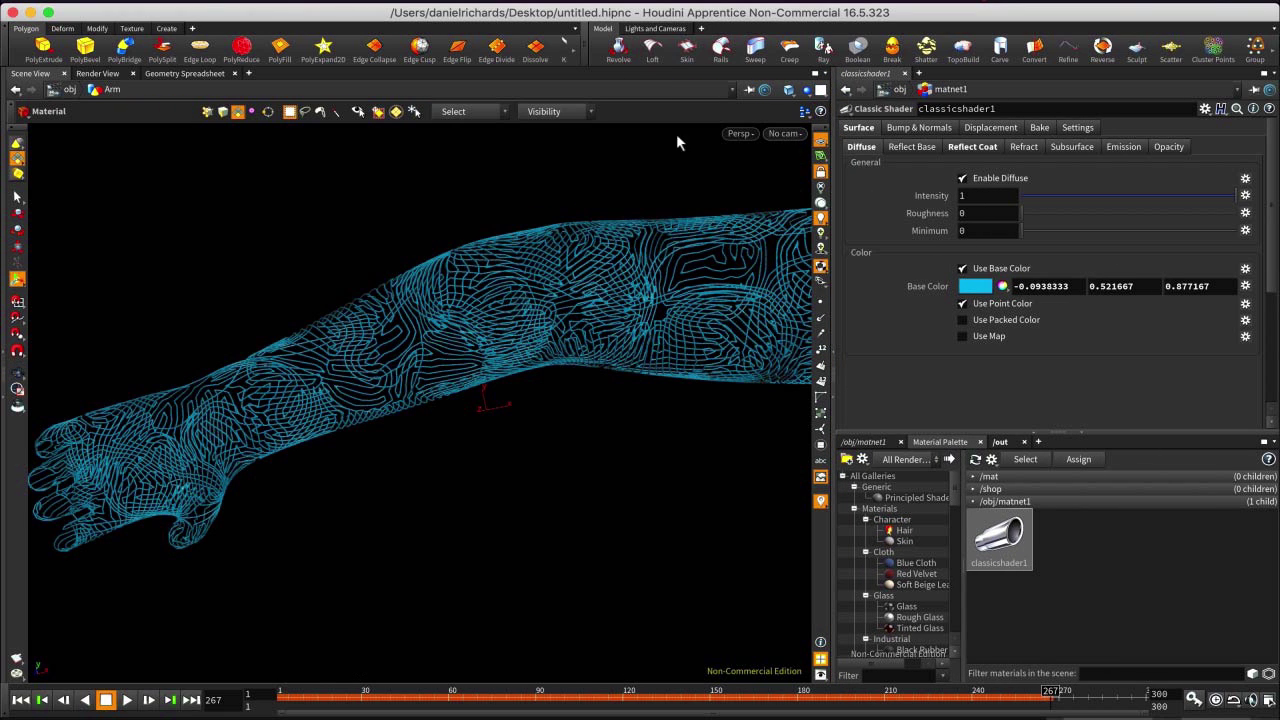
{"action": "left_click", "coordinate": [784, 134]}
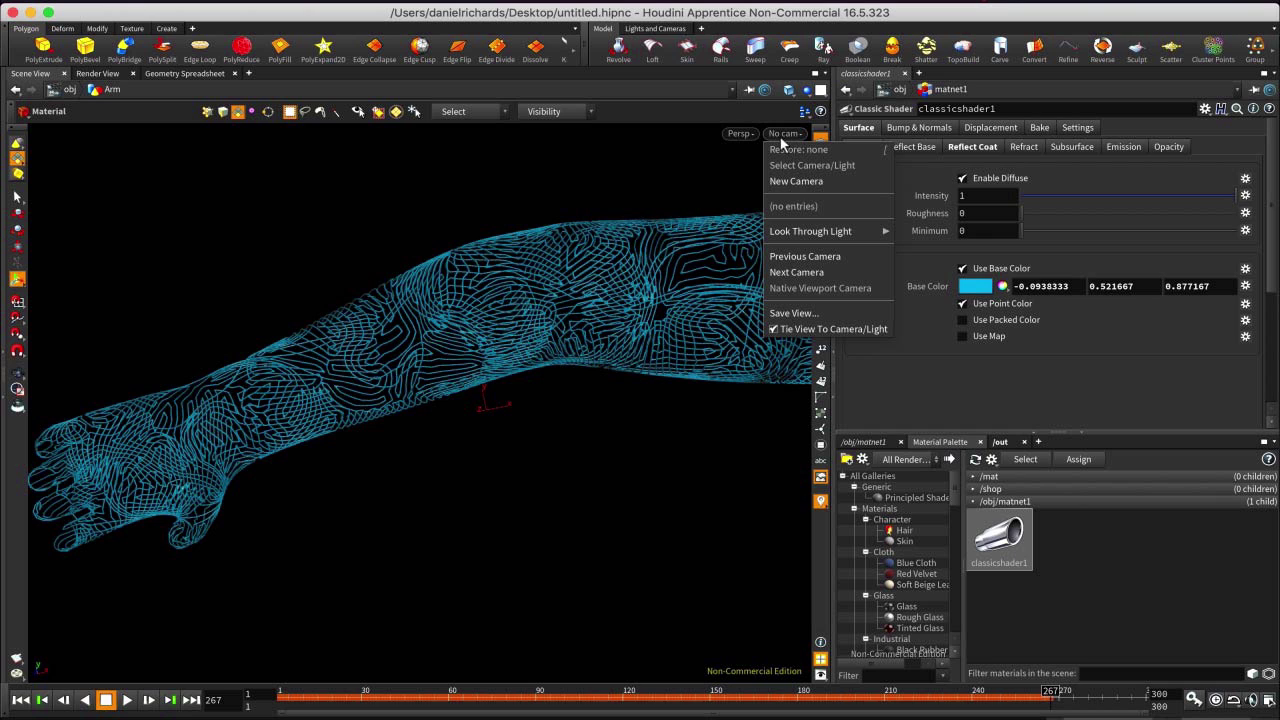
{"action": "left_click", "coordinate": [811, 183]}
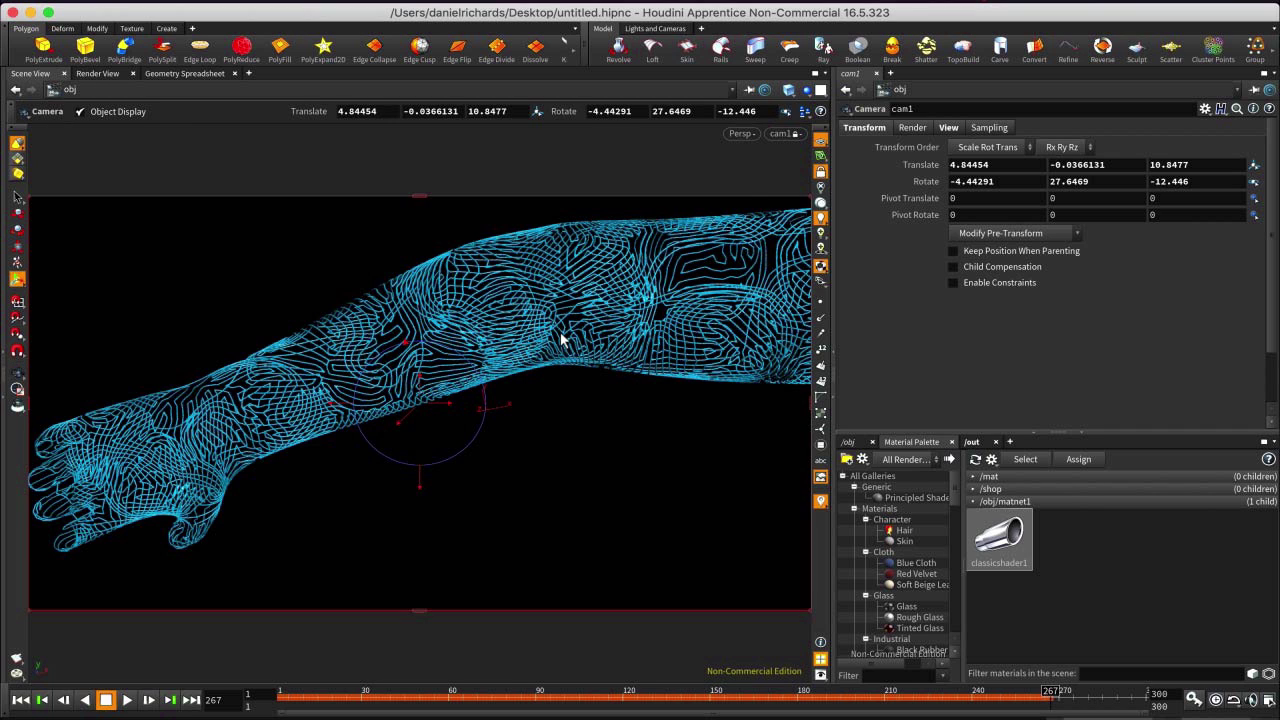
Unlock the camera from the view and pull it back from the arm to translate 5.14962, -0.0522817, 11.4228.
{"action": "left_click", "coordinate": [821, 172]}
{"action": "right_click_drag", "start_coordinate": [531, 303], "coordinate": [530, 405], "text": "alt"}
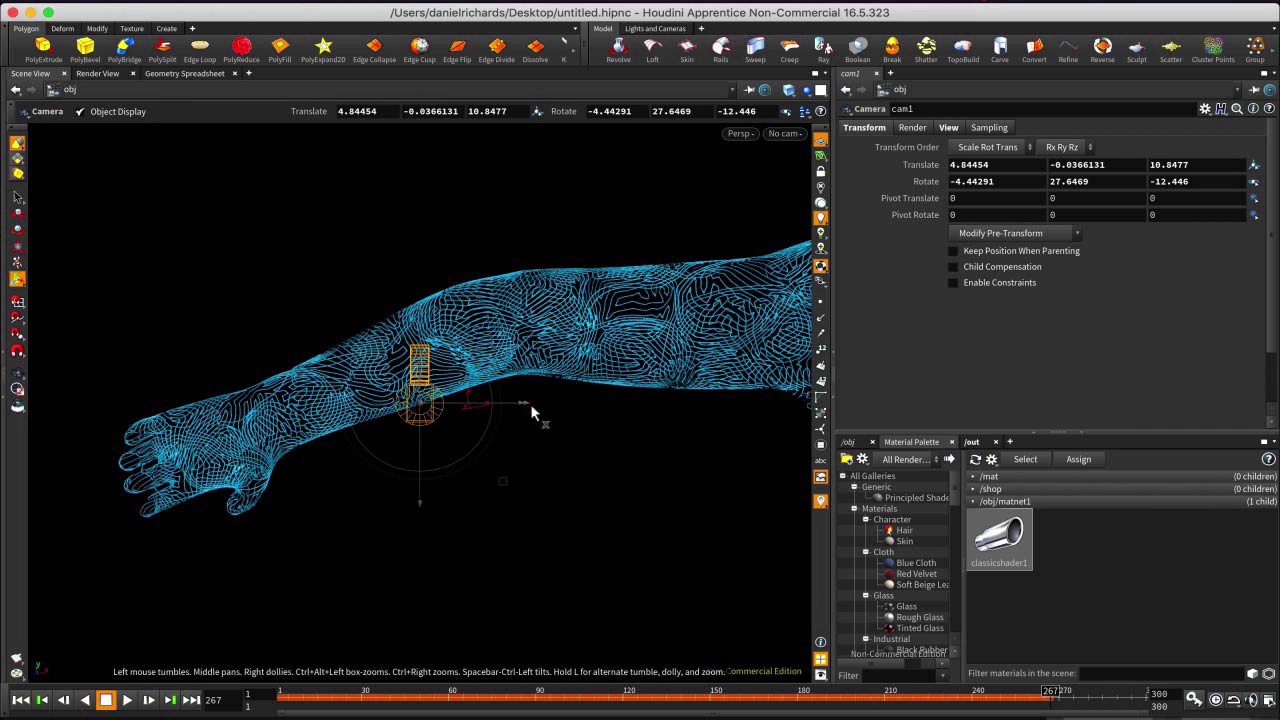
{"action": "left_click", "coordinate": [742, 138]}
{"action": "left_click", "coordinate": [742, 140]}
{"action": "left_click_drag", "start_coordinate": [560, 316], "coordinate": [591, 366], "text": "alt"}
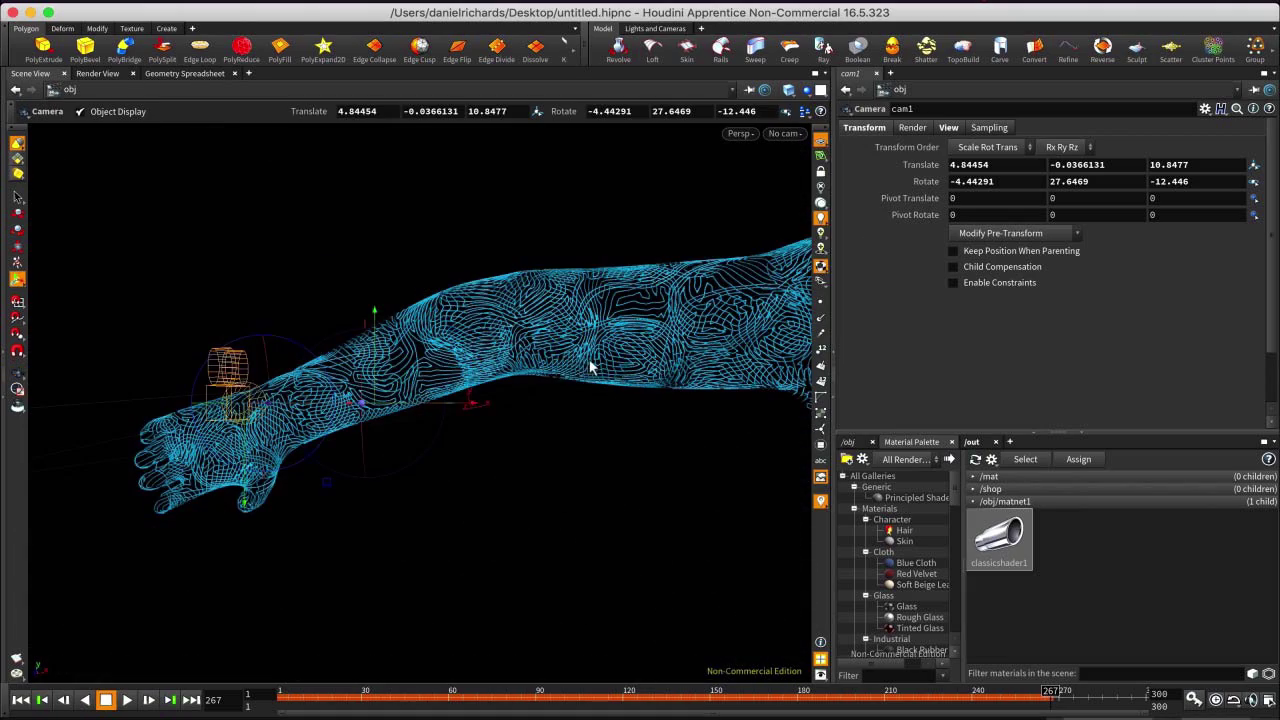
{"action": "left_click_drag", "start_coordinate": [346, 465], "coordinate": [251, 506], "text": "alt"}
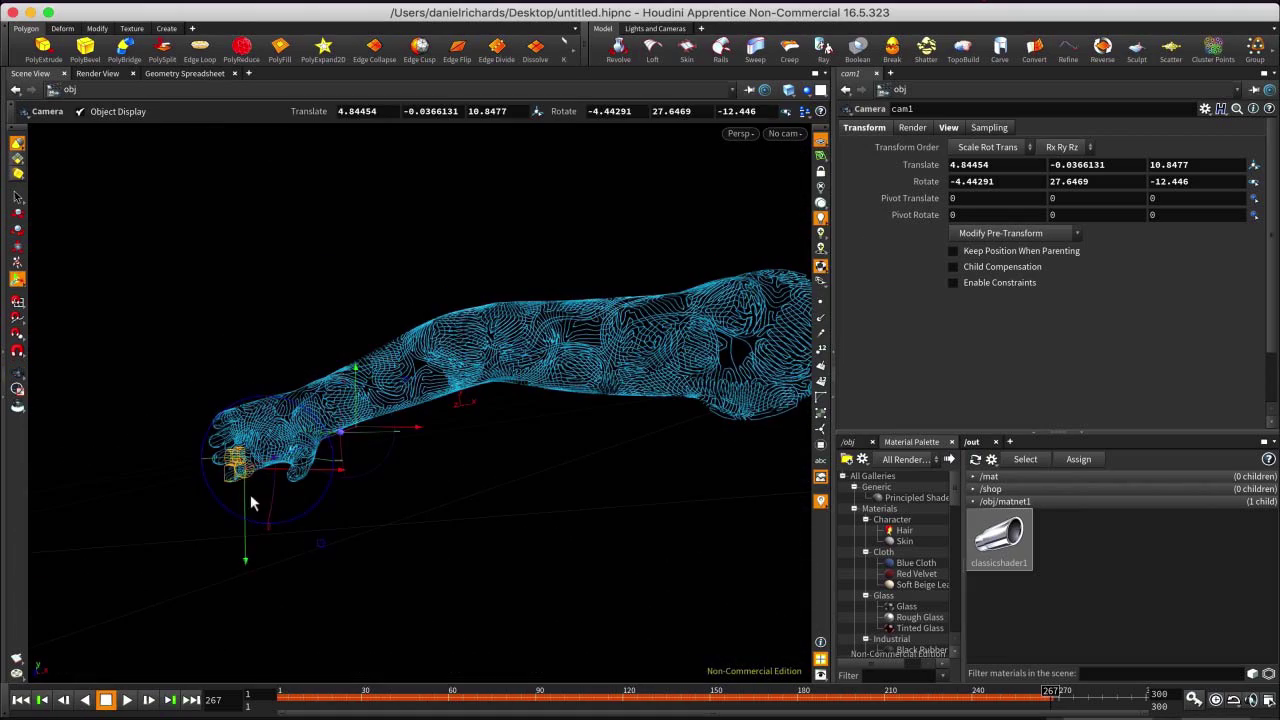
{"action": "mouse_move", "coordinate": [300, 551]}
{"action": "left_mouse_down", "text": "alt"}
{"action": "mouse_move", "coordinate": [170, 508]}
{"action": "mouse_move", "coordinate": [86, 508]}
{"action": "mouse_move", "coordinate": [303, 538]}
{"action": "left_mouse_up", "text": "alt"}
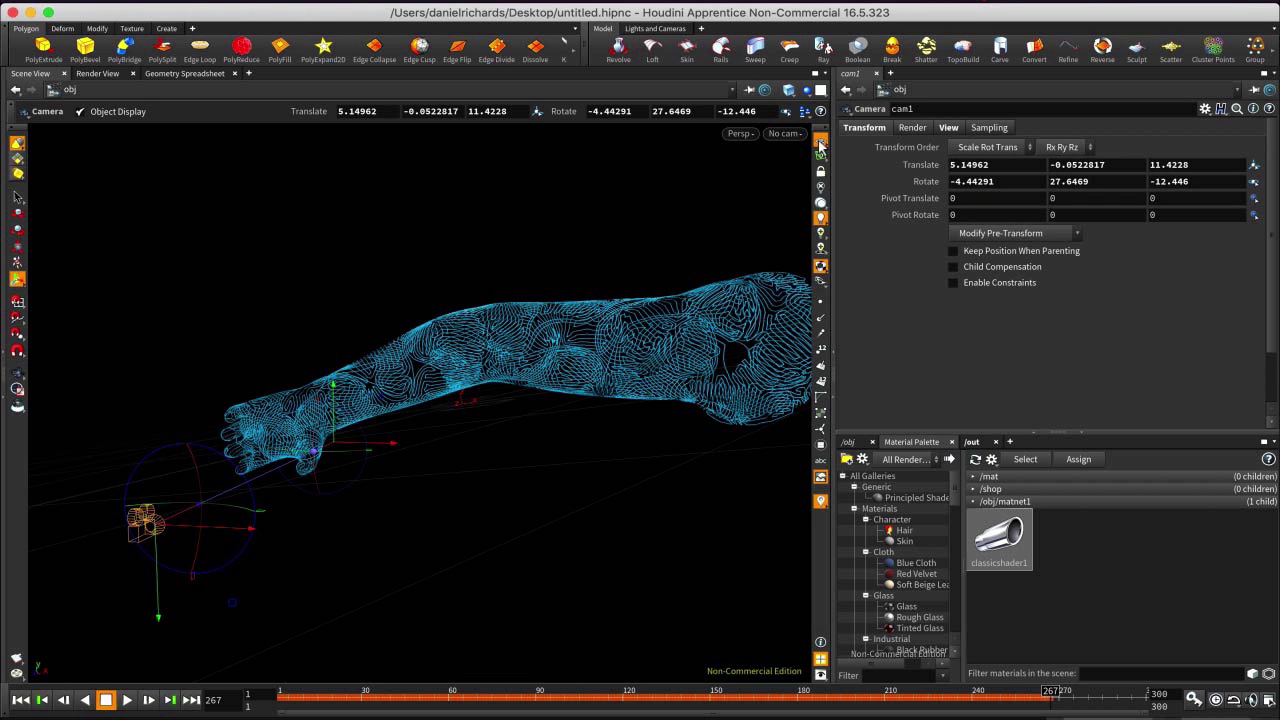
Look through cam1 in the viewport and lock the camera to the view.
{"action": "left_click", "coordinate": [790, 133]}
{"action": "left_click", "coordinate": [816, 208]}
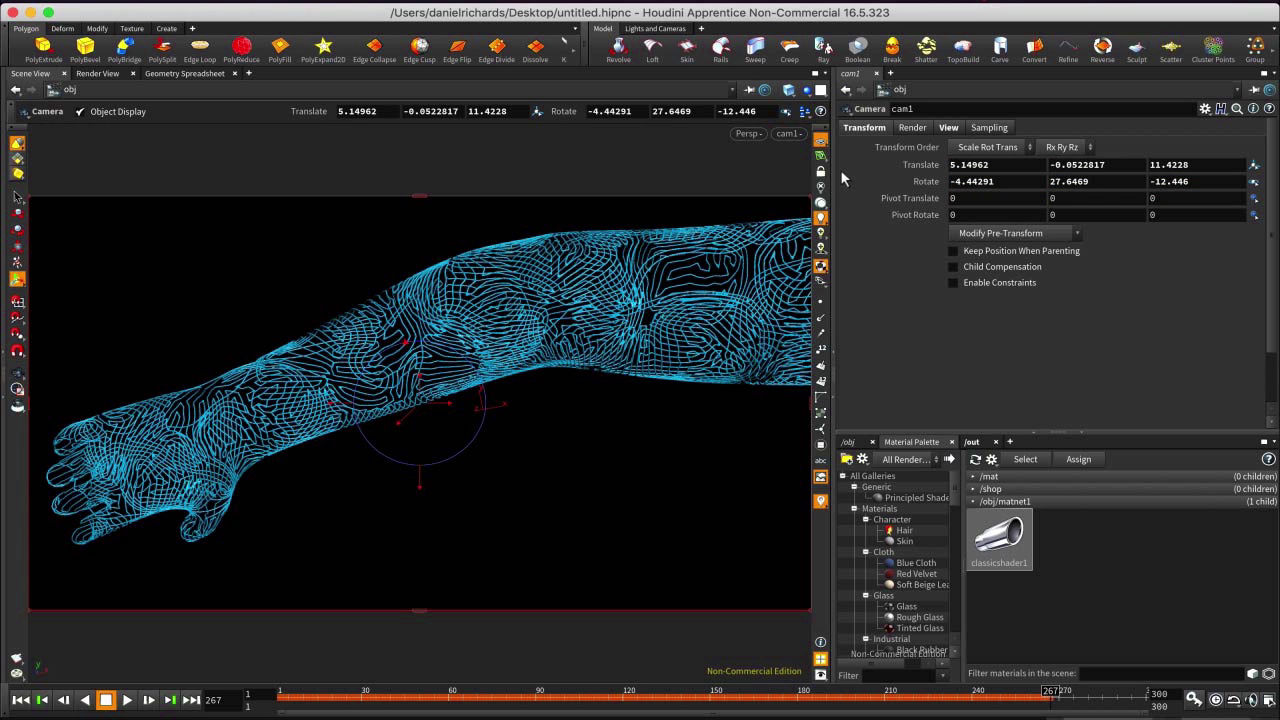
{"action": "left_click", "coordinate": [821, 172]}
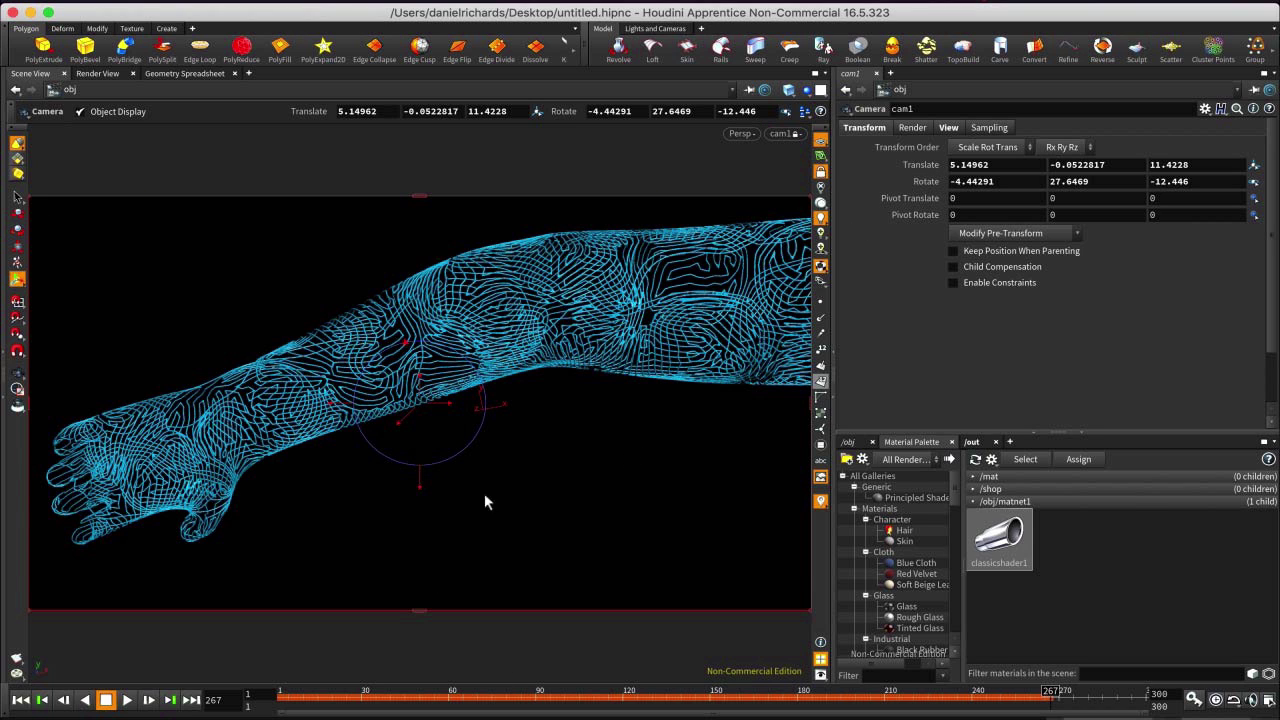
Orbit and dolly the locked camera around the arm to a side view of hand and forearm at translate 3.42545, 2.8549, 12.8873.
{"action": "key", "text": "Escape"}
{"action": "left_click_drag", "start_coordinate": [574, 329], "coordinate": [503, 471]}
{"action": "key", "text": "Escape"}
{"action": "left_click_drag", "start_coordinate": [503, 516], "coordinate": [338, 463]}
{"action": "left_click_drag", "start_coordinate": [614, 414], "coordinate": [521, 432]}
{"action": "left_click_drag", "start_coordinate": [611, 409], "coordinate": [503, 437]}
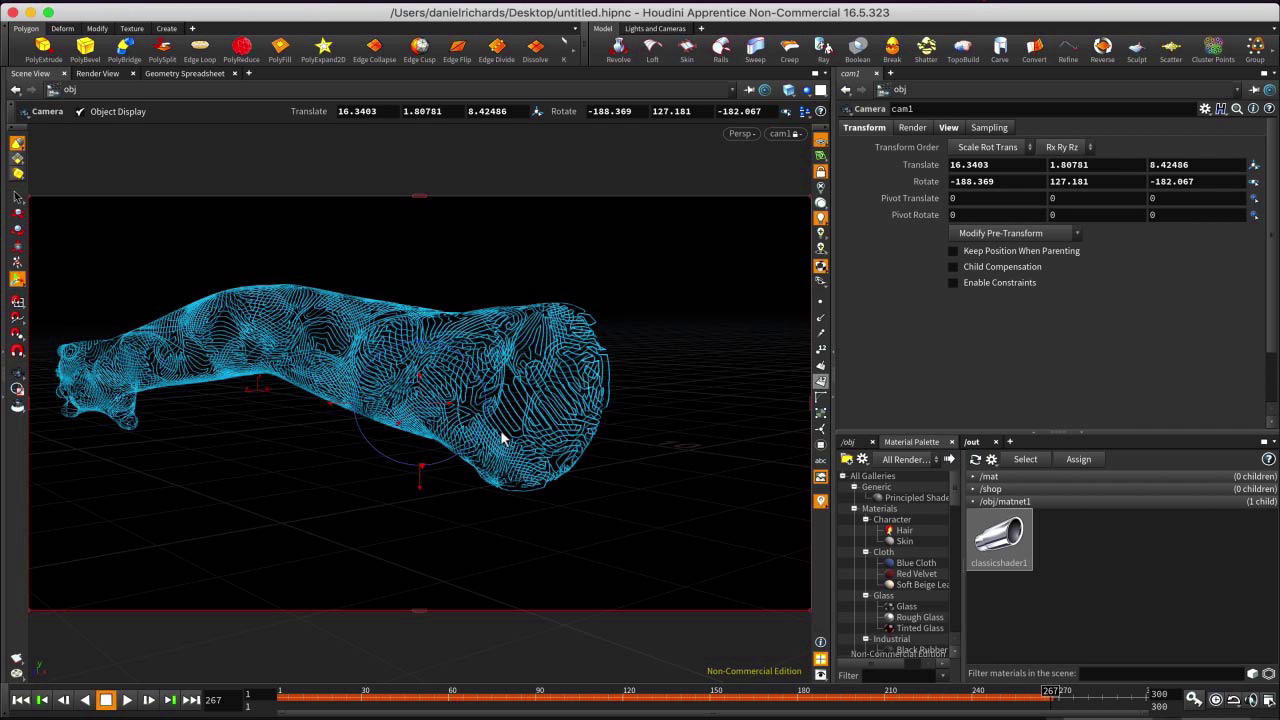
{"action": "left_click_drag", "start_coordinate": [503, 437], "coordinate": [557, 446]}
{"action": "right_click_drag", "start_coordinate": [558, 446], "coordinate": [590, 250]}
{"action": "middle_click_drag", "start_coordinate": [618, 425], "coordinate": [527, 428]}
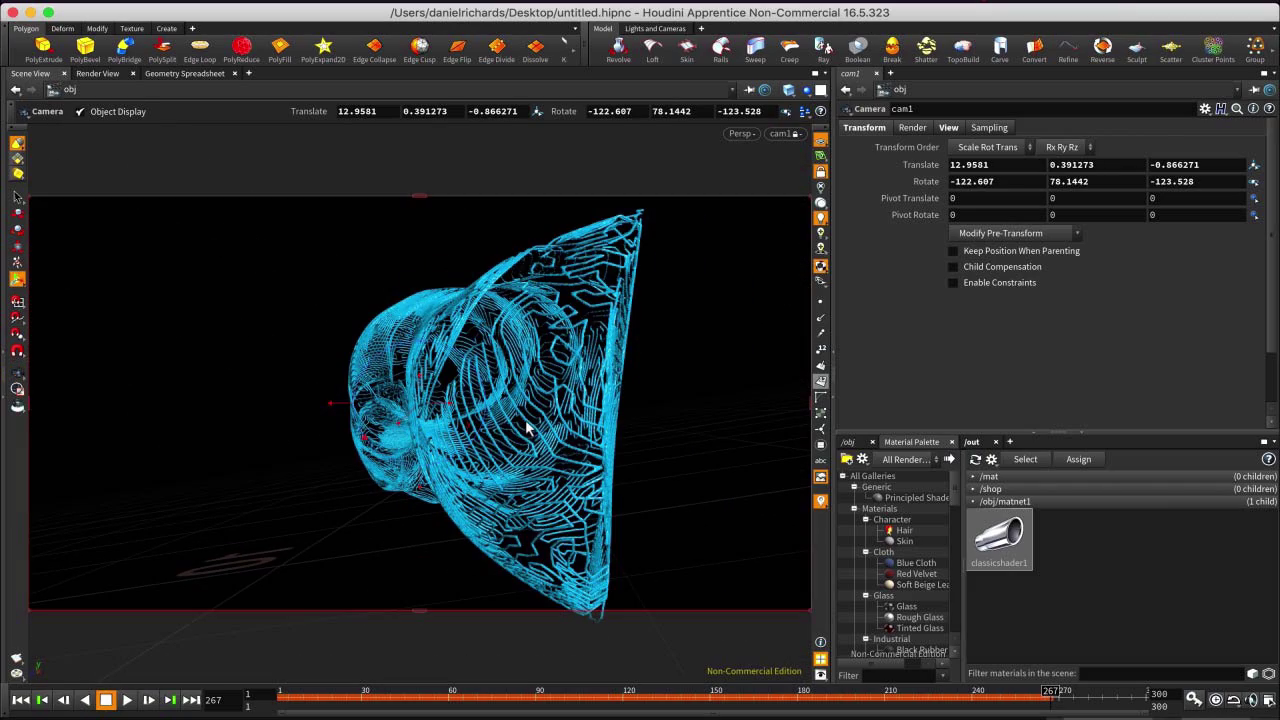
{"action": "right_click_drag", "start_coordinate": [497, 380], "coordinate": [311, 126]}
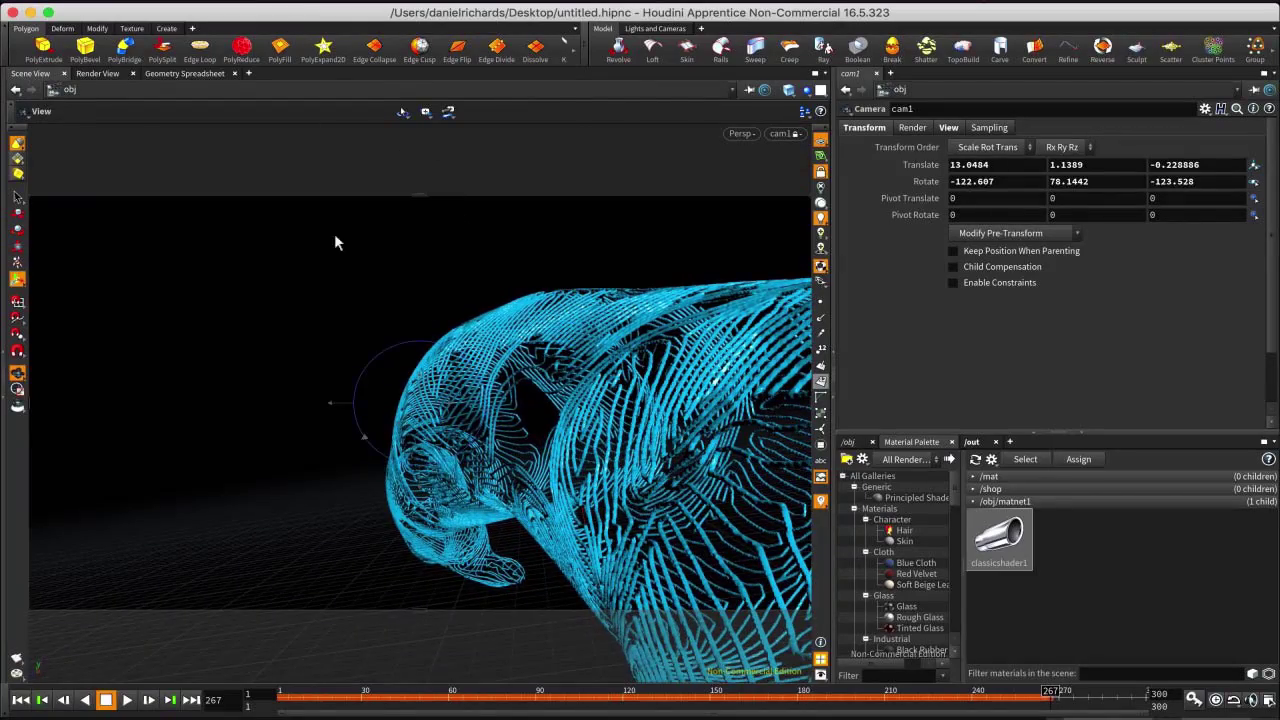
{"action": "left_click_drag", "start_coordinate": [614, 445], "coordinate": [606, 526]}
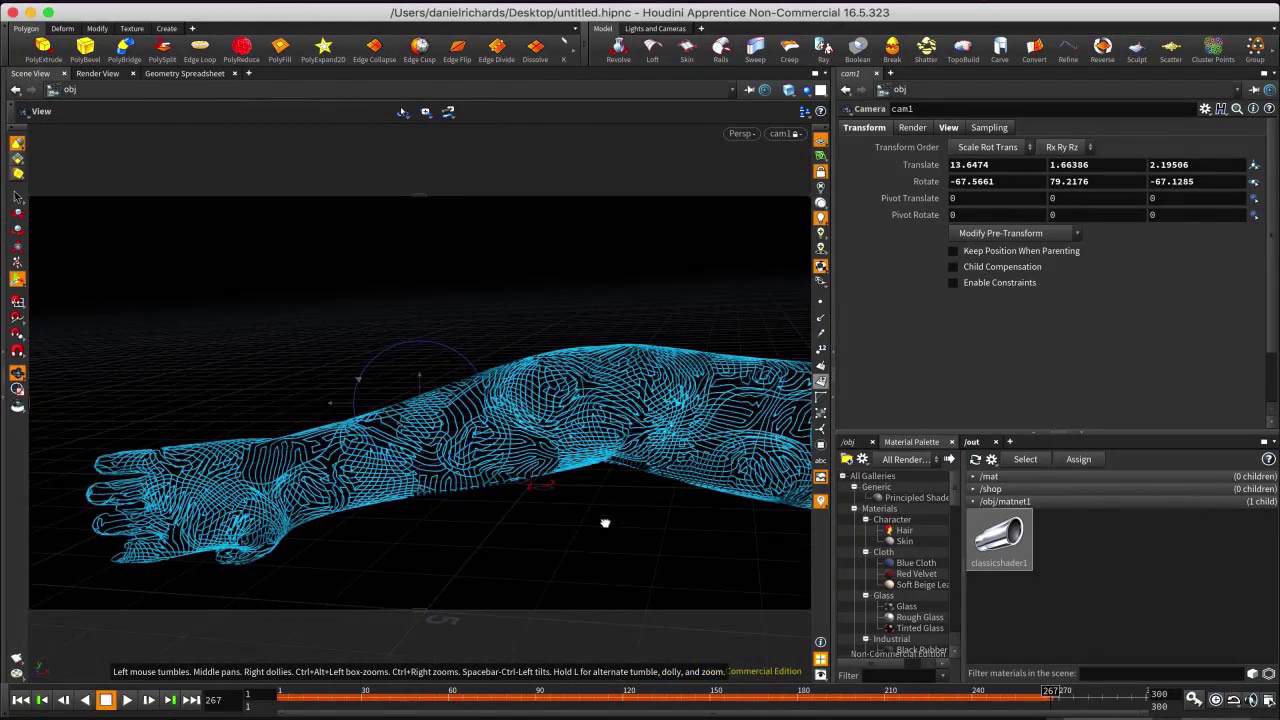
{"action": "key", "text": "Escape"}
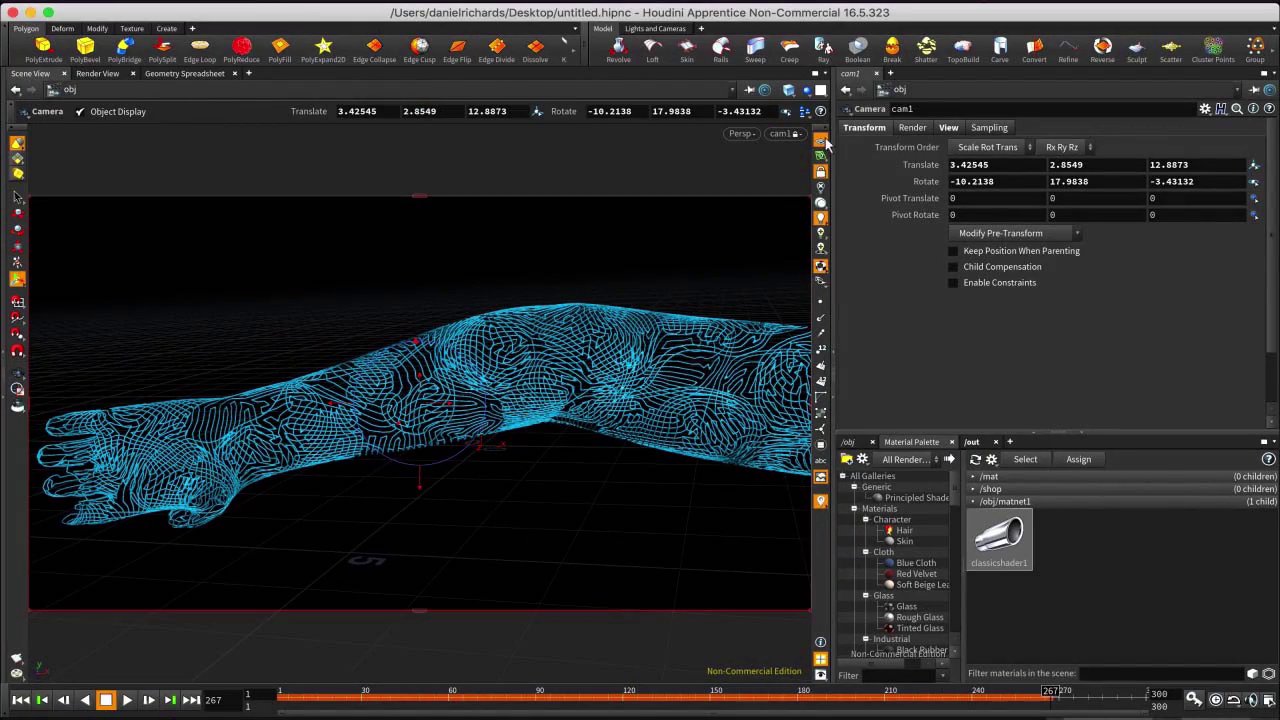
Pull the locked camera back to frame the whole arm at translate 6.0701, 3.07952, 17.4959 and rotate -9.24885, 15.8774, -3.05374.
{"action": "key", "text": "space"}
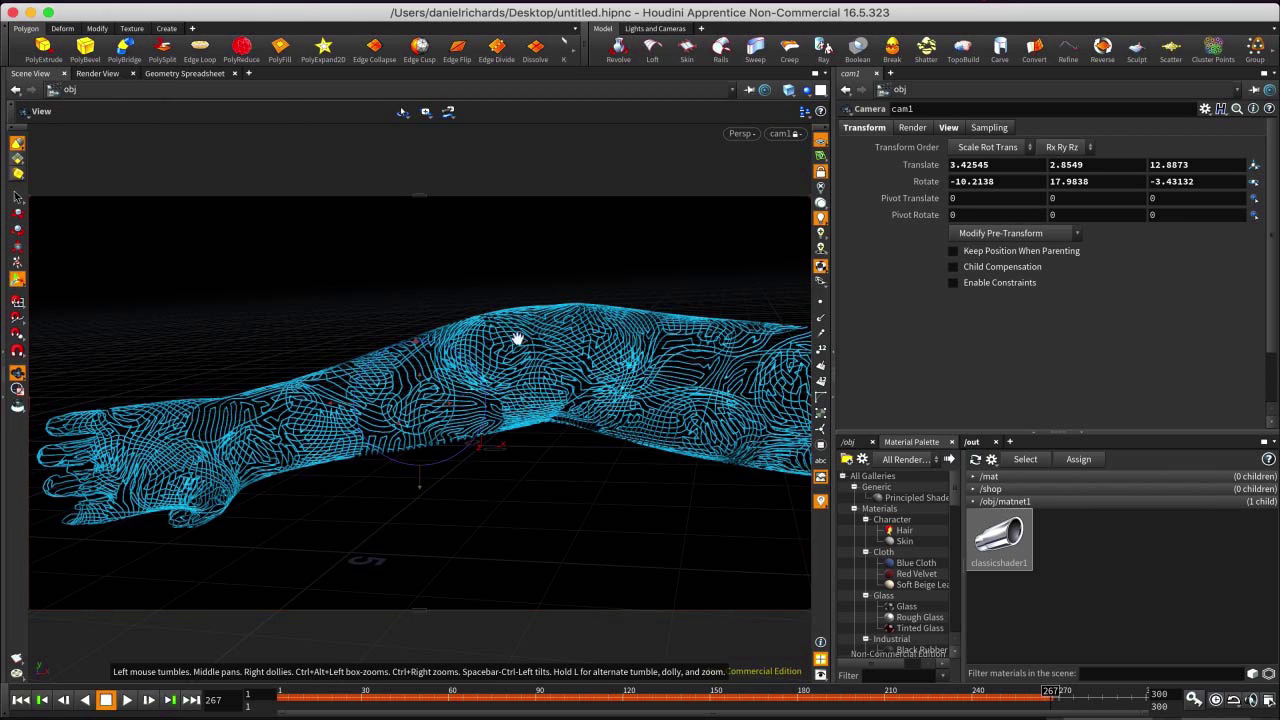
{"action": "right_click_drag", "start_coordinate": [505, 337], "coordinate": [583, 446]}
{"action": "middle_click_drag", "start_coordinate": [583, 446], "coordinate": [534, 427]}
{"action": "left_click_drag", "start_coordinate": [534, 427], "coordinate": [492, 452]}
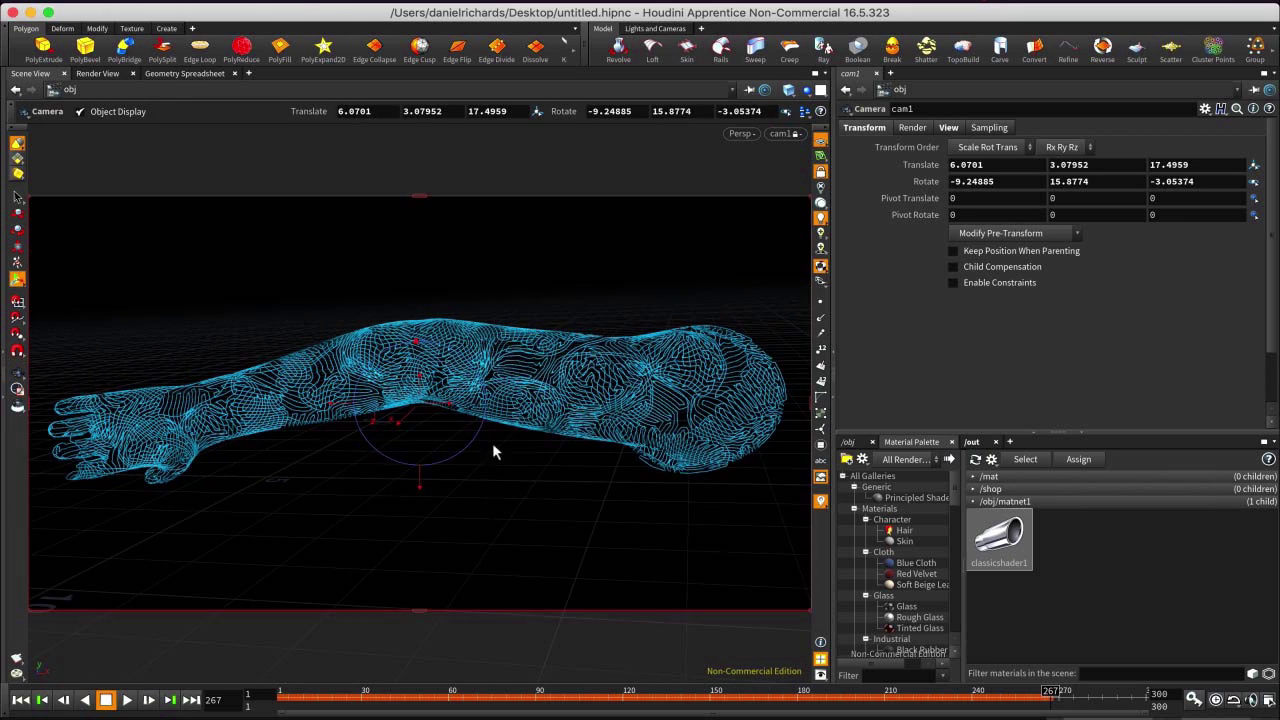
Set the Render View camera to /obj/cam1 and start rendering the arm.
{"action": "left_click", "coordinate": [105, 74]}
{"action": "left_click", "coordinate": [310, 94]}
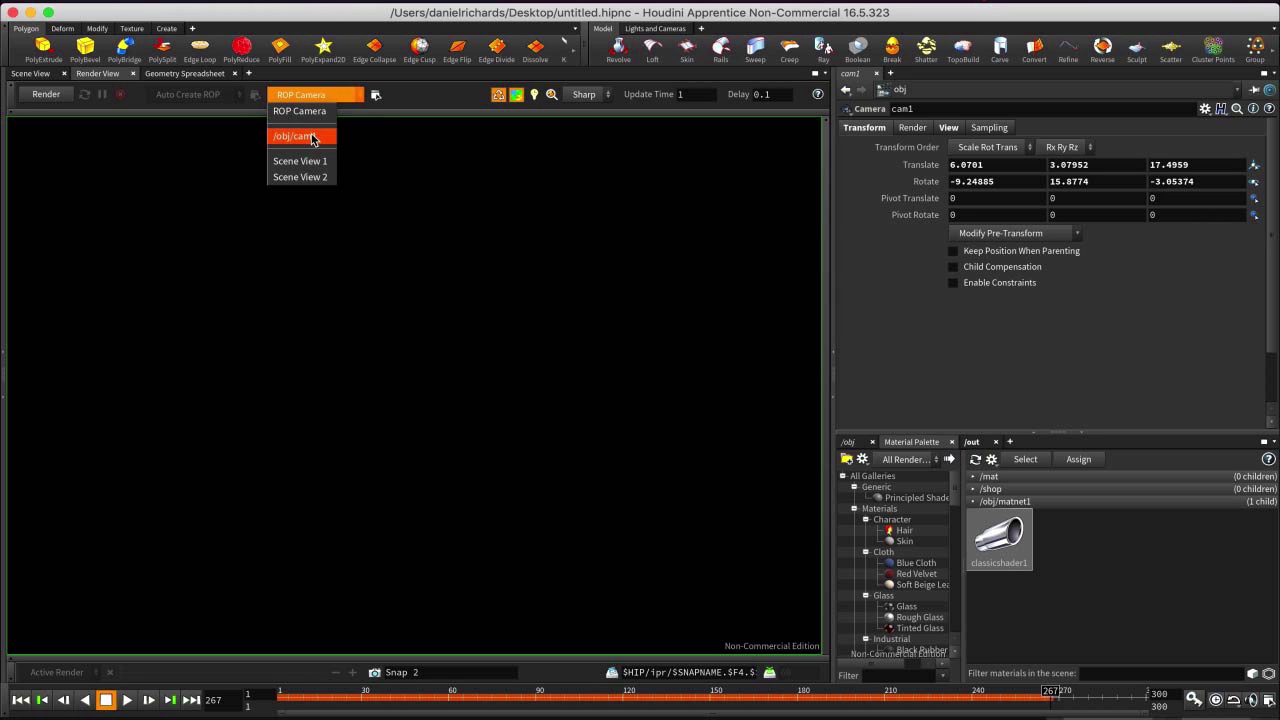
{"action": "left_click", "coordinate": [316, 140]}
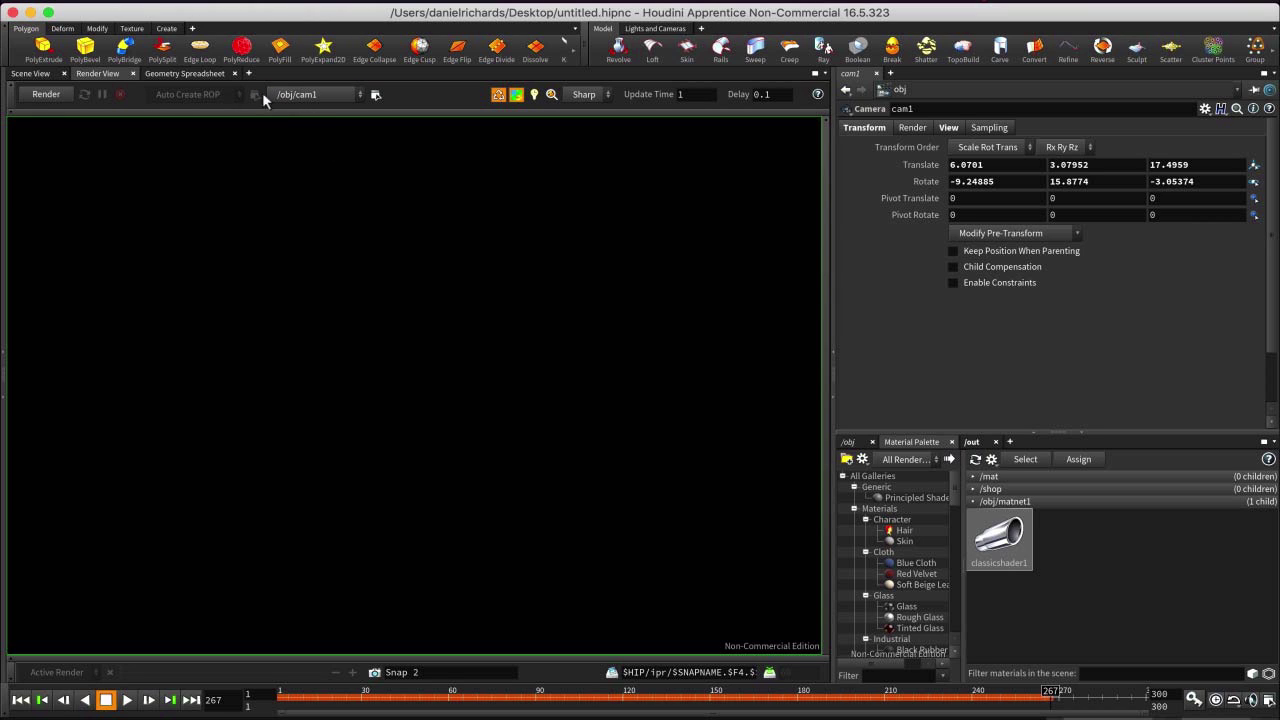
{"action": "left_click", "coordinate": [300, 94]}
{"action": "left_click", "coordinate": [295, 137]}
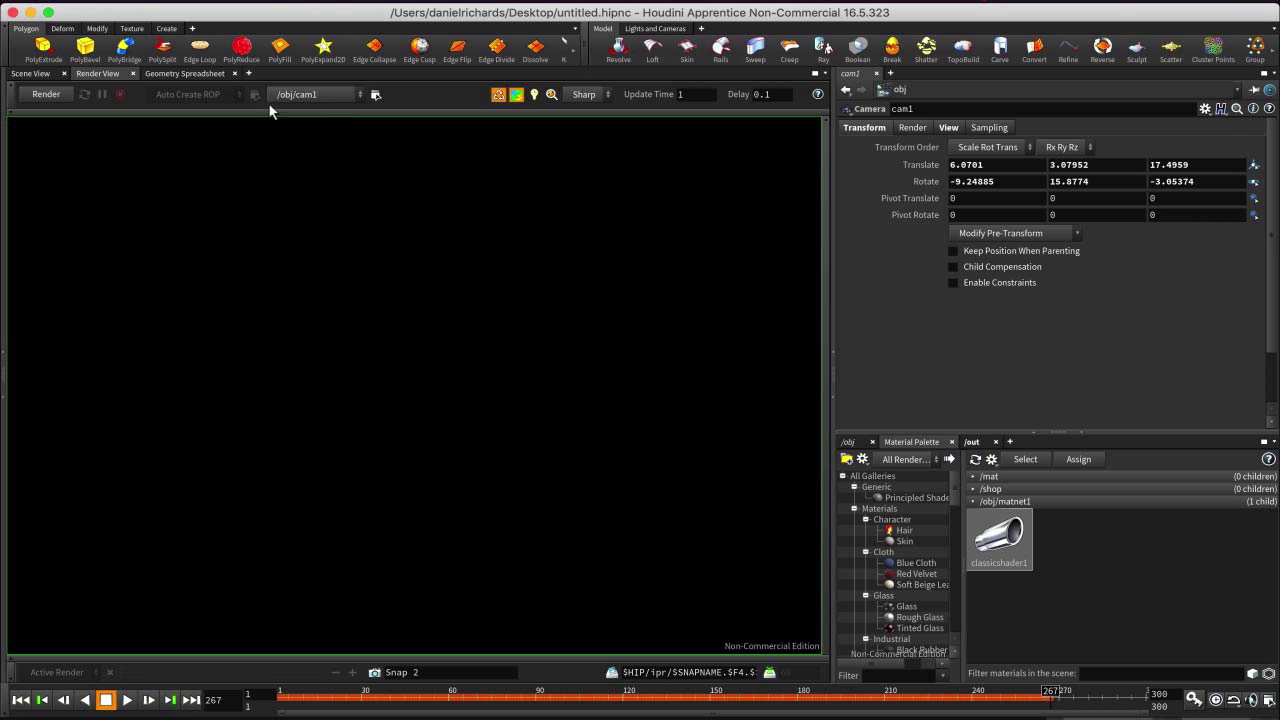
{"action": "left_click", "coordinate": [48, 93]}
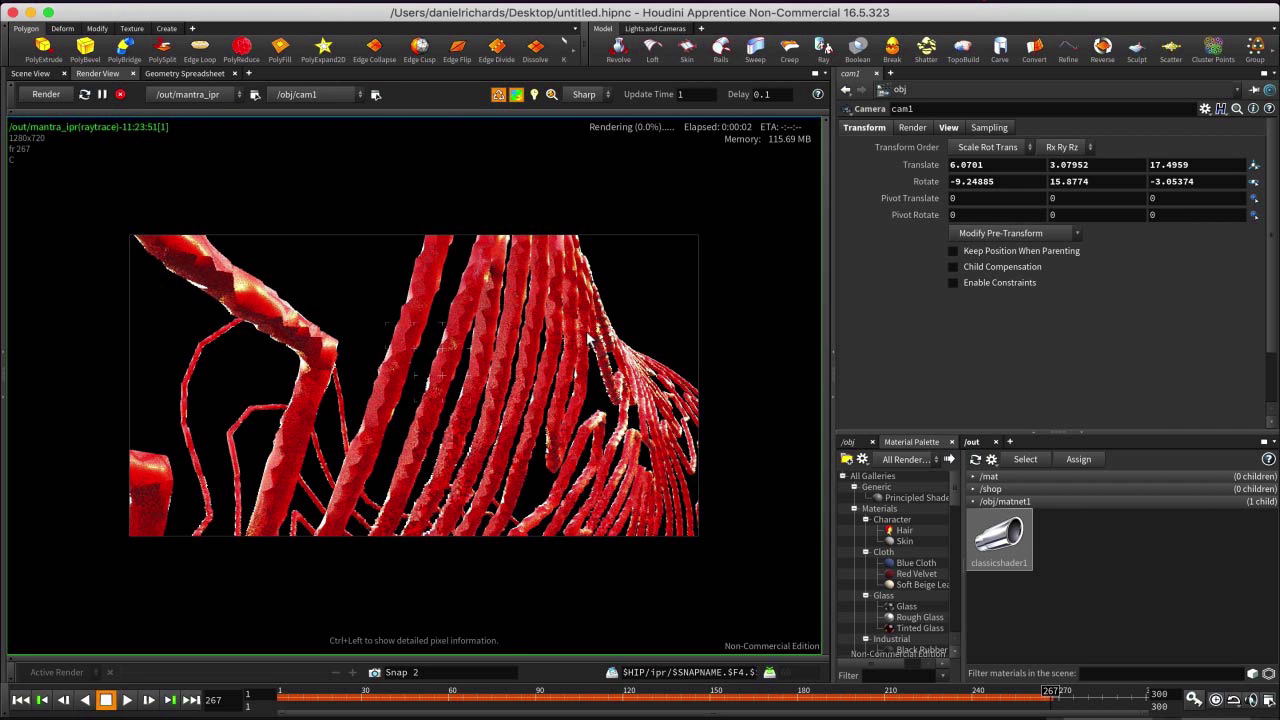
Examine the rendered wires from the upper arm to the fingers, then view the full frame.
{"action": "scroll", "coordinate": [622, 413], "scroll_direction": "up", "scroll_amount": 5}
{"action": "scroll", "coordinate": [622, 418], "scroll_direction": "up", "scroll_amount": 1}
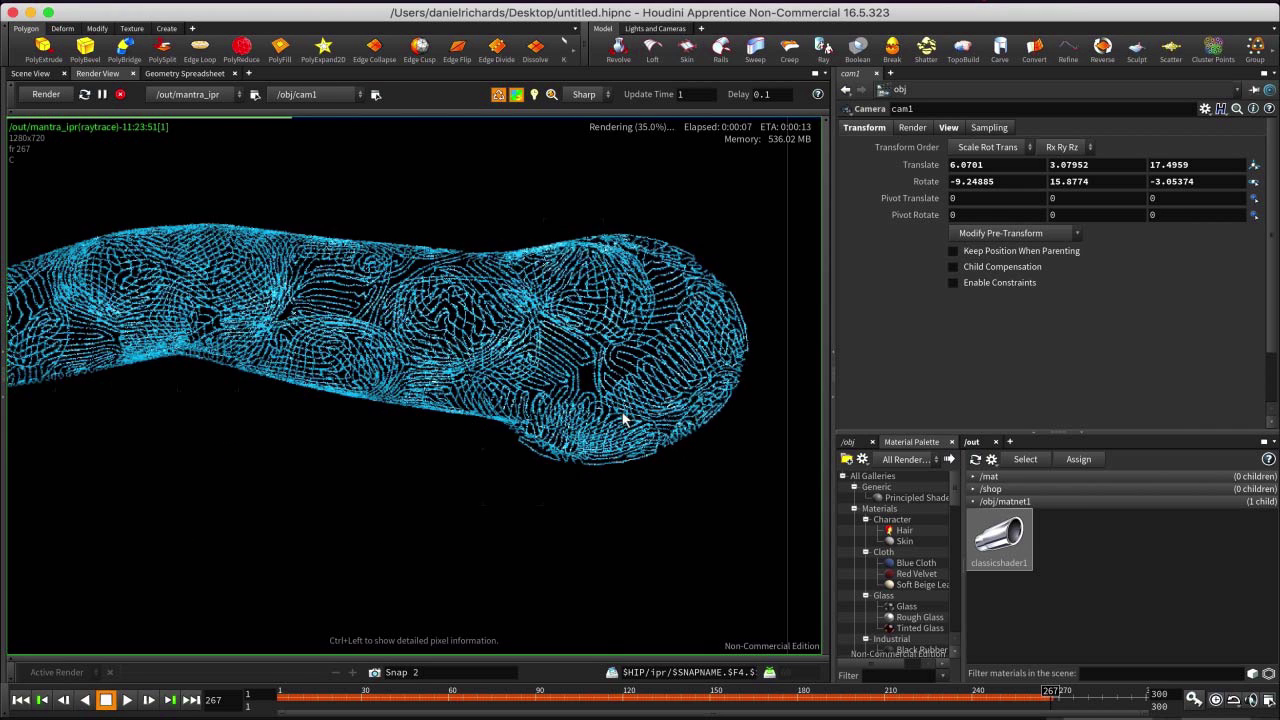
{"action": "scroll", "coordinate": [223, 363], "scroll_direction": "down", "scroll_amount": 3}
{"action": "middle_click_drag", "start_coordinate": [385, 348], "coordinate": [603, 368]}
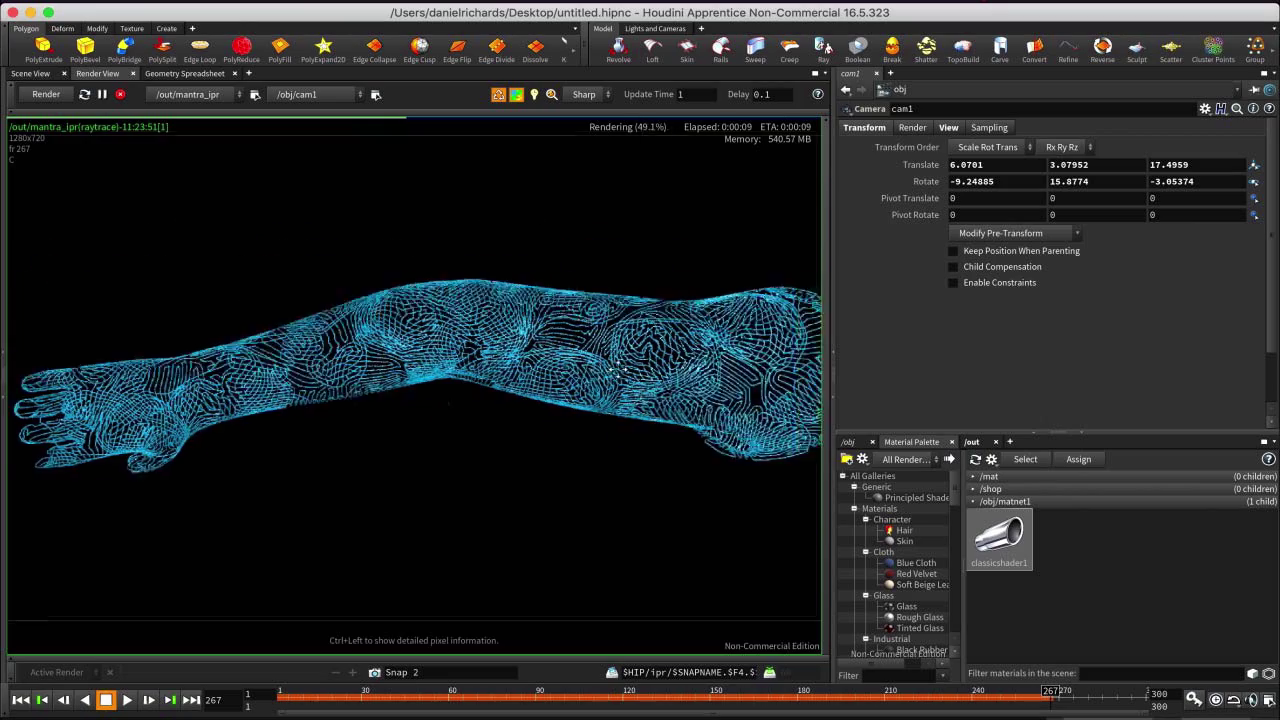
{"action": "scroll", "coordinate": [218, 450], "scroll_direction": "up", "scroll_amount": 4}
{"action": "scroll", "coordinate": [217, 453], "scroll_direction": "up", "scroll_amount": 3}
{"action": "middle_click_drag", "start_coordinate": [133, 383], "coordinate": [538, 387]}
{"action": "middle_click_drag", "start_coordinate": [625, 387], "coordinate": [434, 395]}
{"action": "scroll", "coordinate": [555, 351], "scroll_direction": "down", "scroll_amount": 3}
{"action": "middle_click_drag", "start_coordinate": [549, 361], "coordinate": [440, 400]}
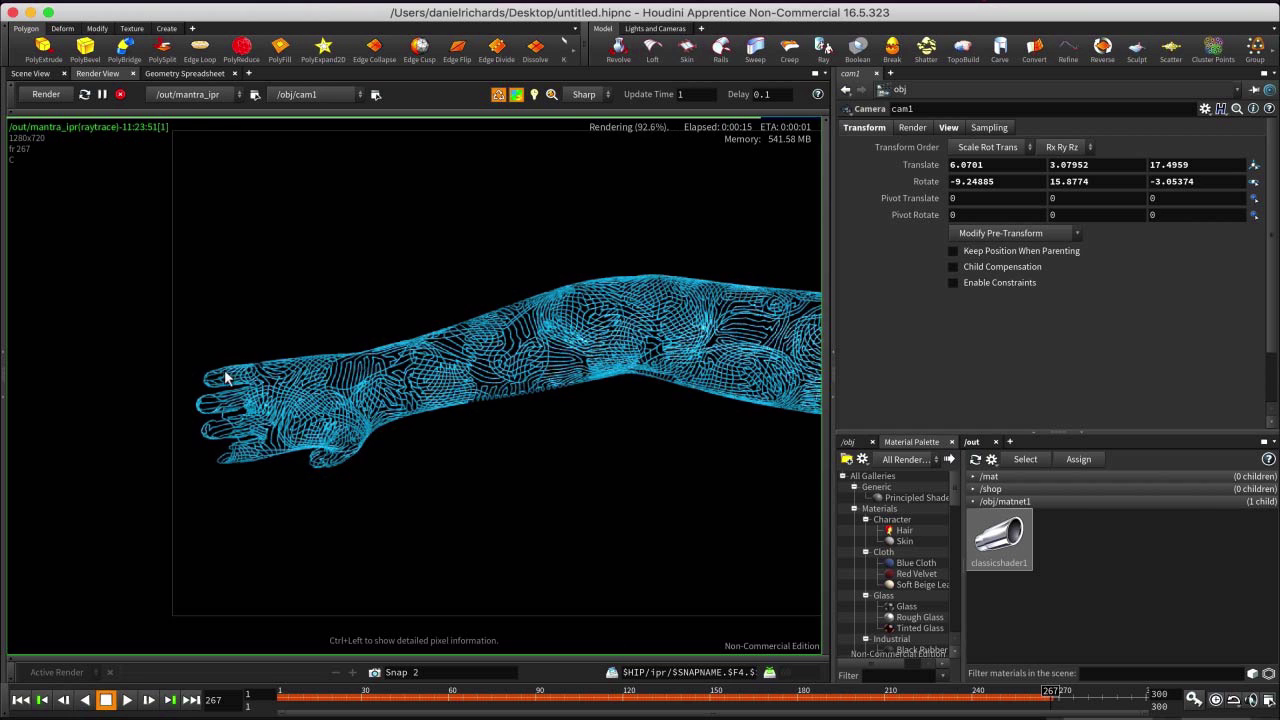
{"action": "scroll", "coordinate": [680, 332], "scroll_direction": "down", "scroll_amount": 3}
{"action": "middle_click_drag", "start_coordinate": [688, 334], "coordinate": [434, 355]}
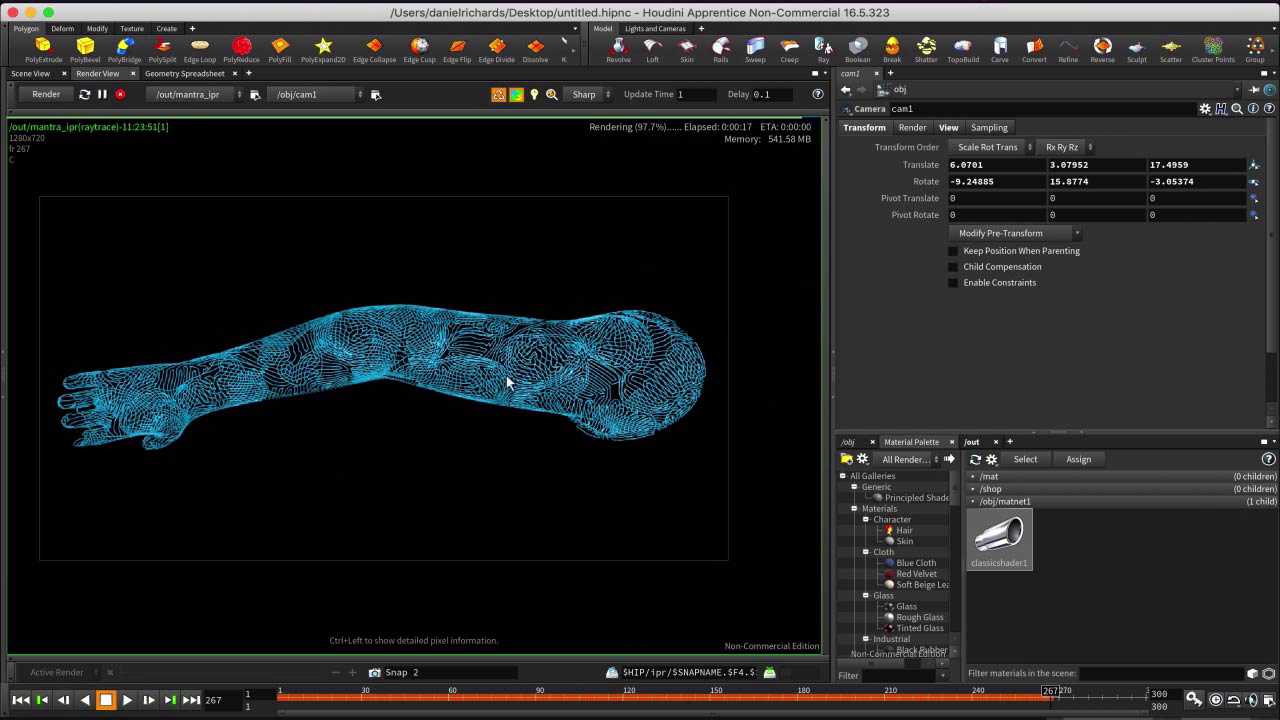
{"action": "middle_click_drag", "start_coordinate": [408, 466], "coordinate": [487, 470]}
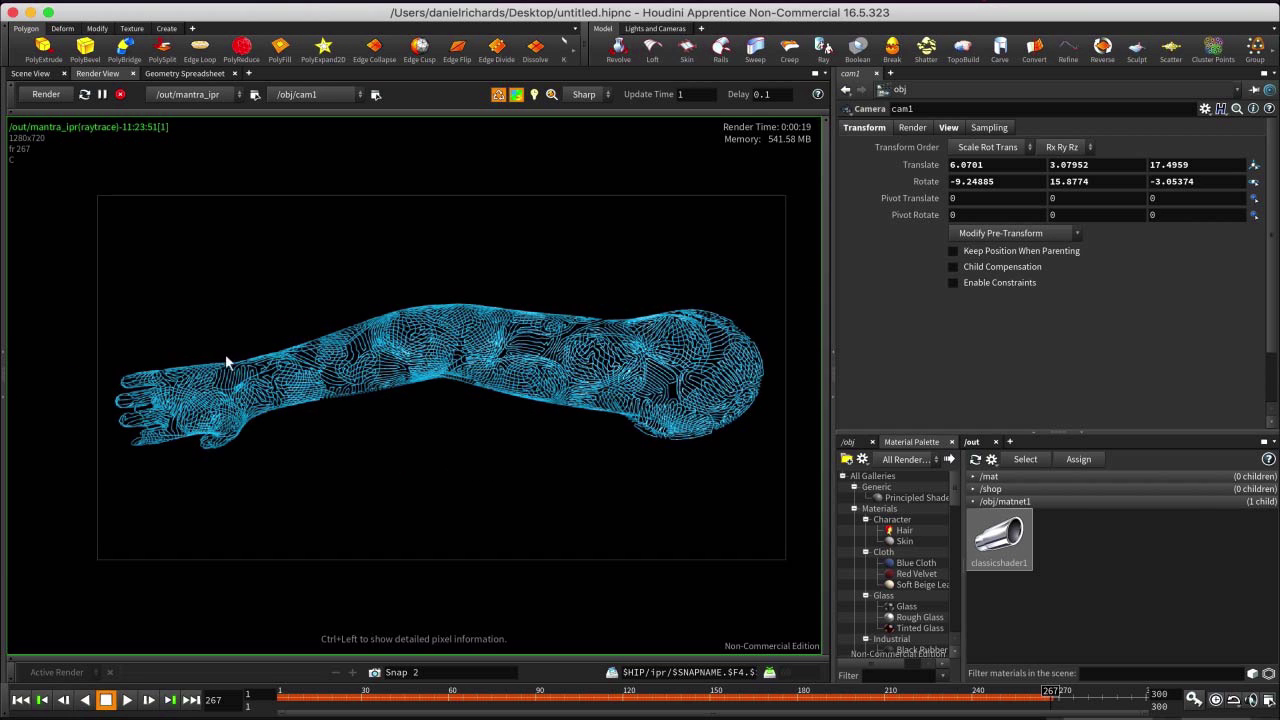
Zoom in on the rendered hand and define a render region around it from pixel 11, 190 to 303, 420.
{"action": "middle_click_drag", "start_coordinate": [270, 371], "coordinate": [414, 340]}
{"action": "scroll", "coordinate": [470, 394], "scroll_direction": "up", "scroll_amount": 5}
{"action": "middle_click_drag", "start_coordinate": [271, 396], "coordinate": [438, 377]}
{"action": "scroll", "coordinate": [588, 398], "scroll_direction": "up", "scroll_amount": 4}
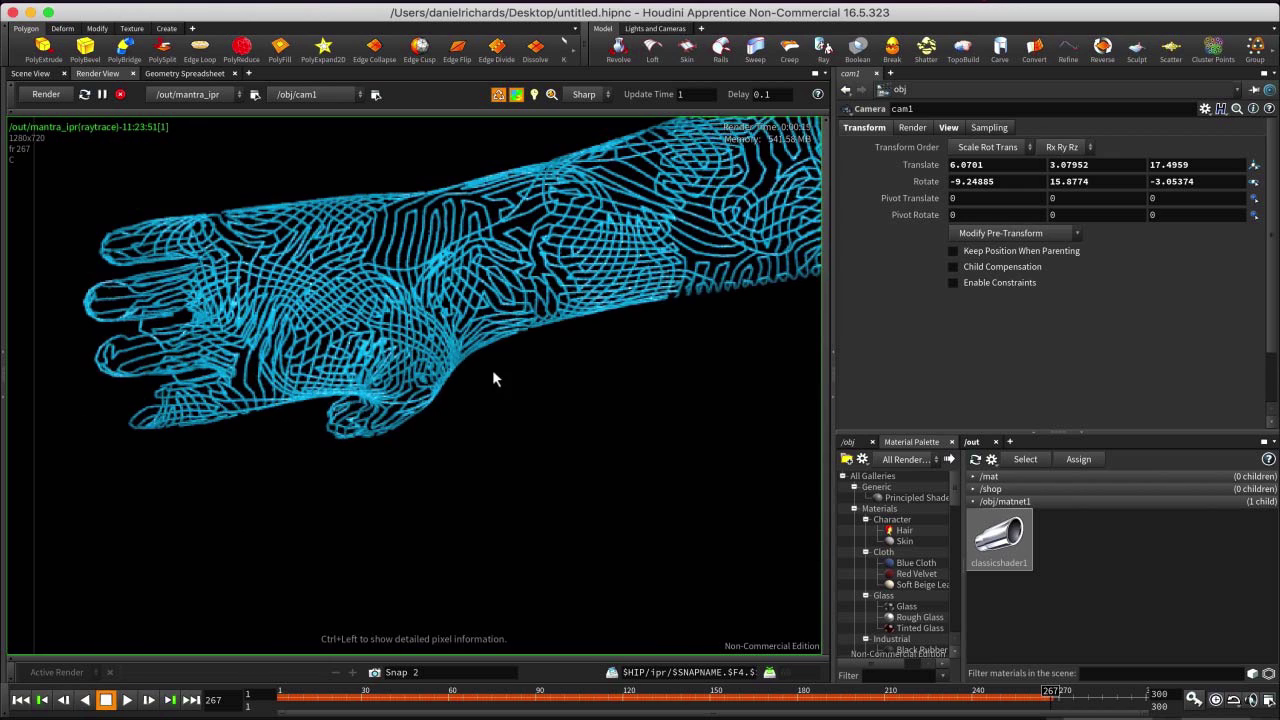
{"action": "middle_click_drag", "start_coordinate": [336, 287], "coordinate": [370, 327]}
{"action": "left_click_drag", "start_coordinate": [86, 193], "coordinate": [511, 520], "text": "shift"}
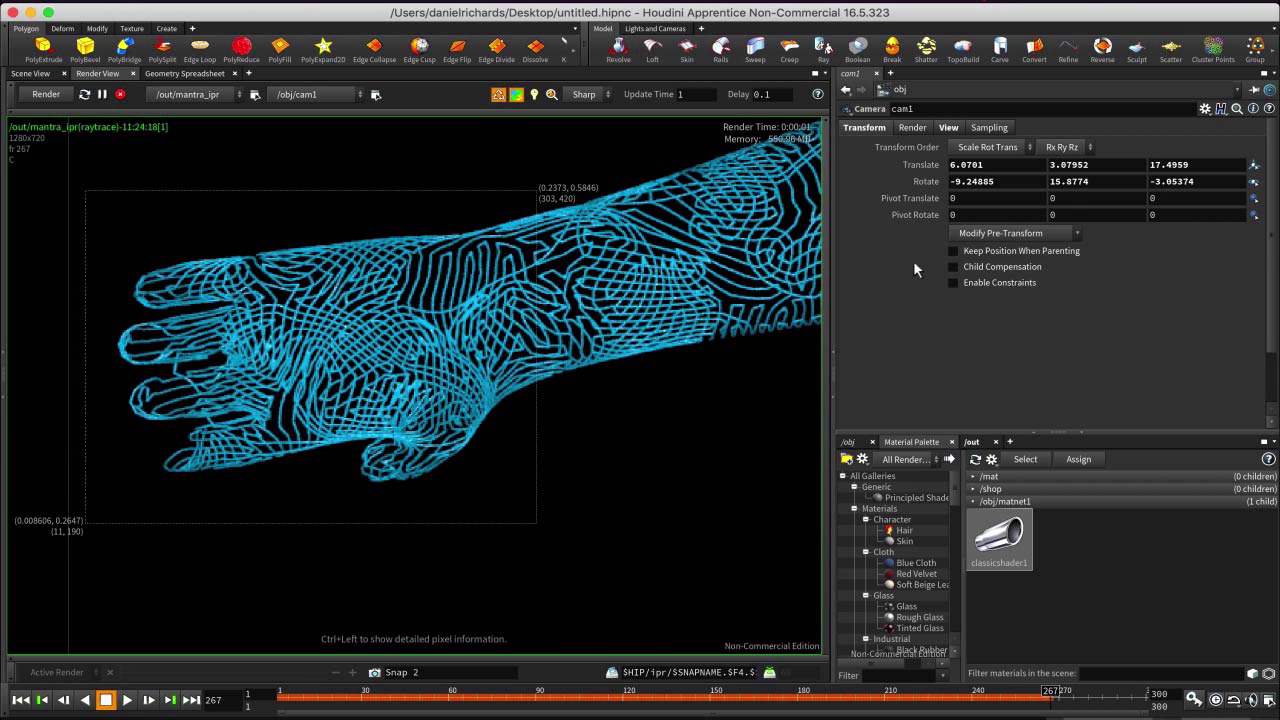
Redefine the render region to cover the hand and forearm from pixel 19, 154 to 676, 564.
{"action": "scroll", "coordinate": [922, 270], "scroll_direction": "down", "scroll_amount": 1}
{"action": "scroll", "coordinate": [671, 309], "scroll_direction": "down", "scroll_amount": 4}
{"action": "middle_click_drag", "start_coordinate": [671, 309], "coordinate": [416, 390]}
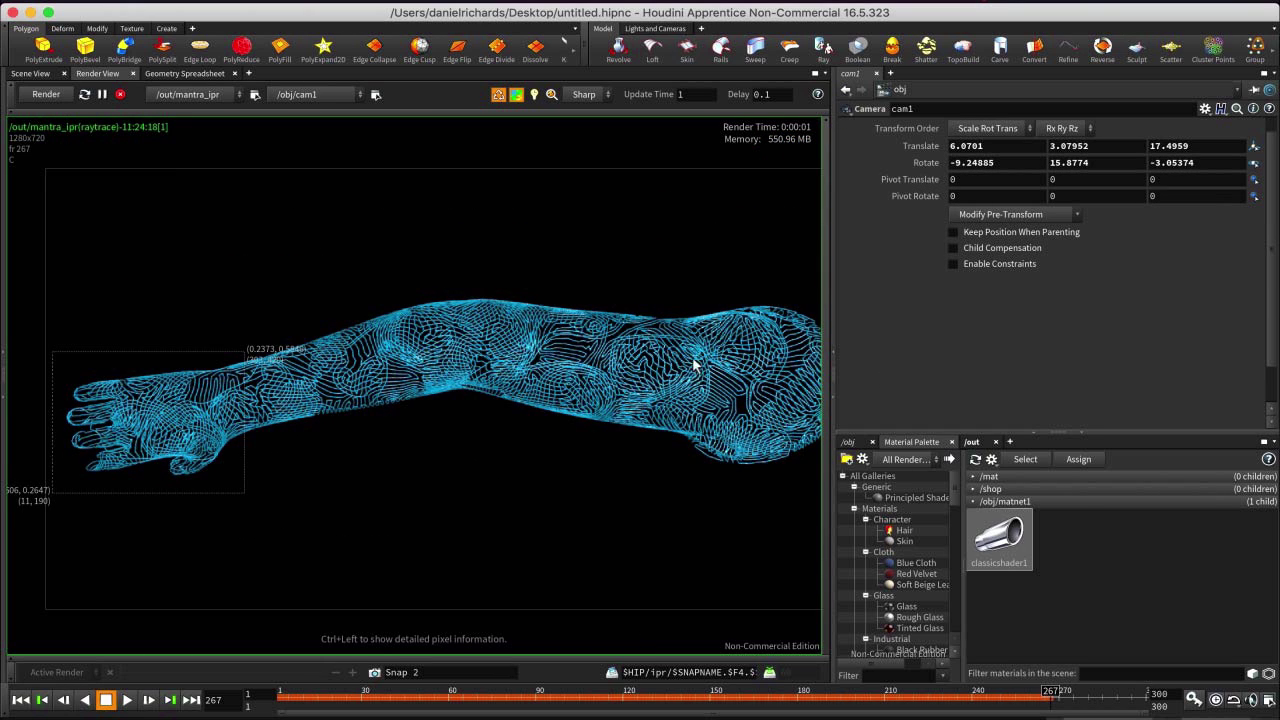
{"action": "scroll", "coordinate": [241, 451], "scroll_direction": "up", "scroll_amount": 2}
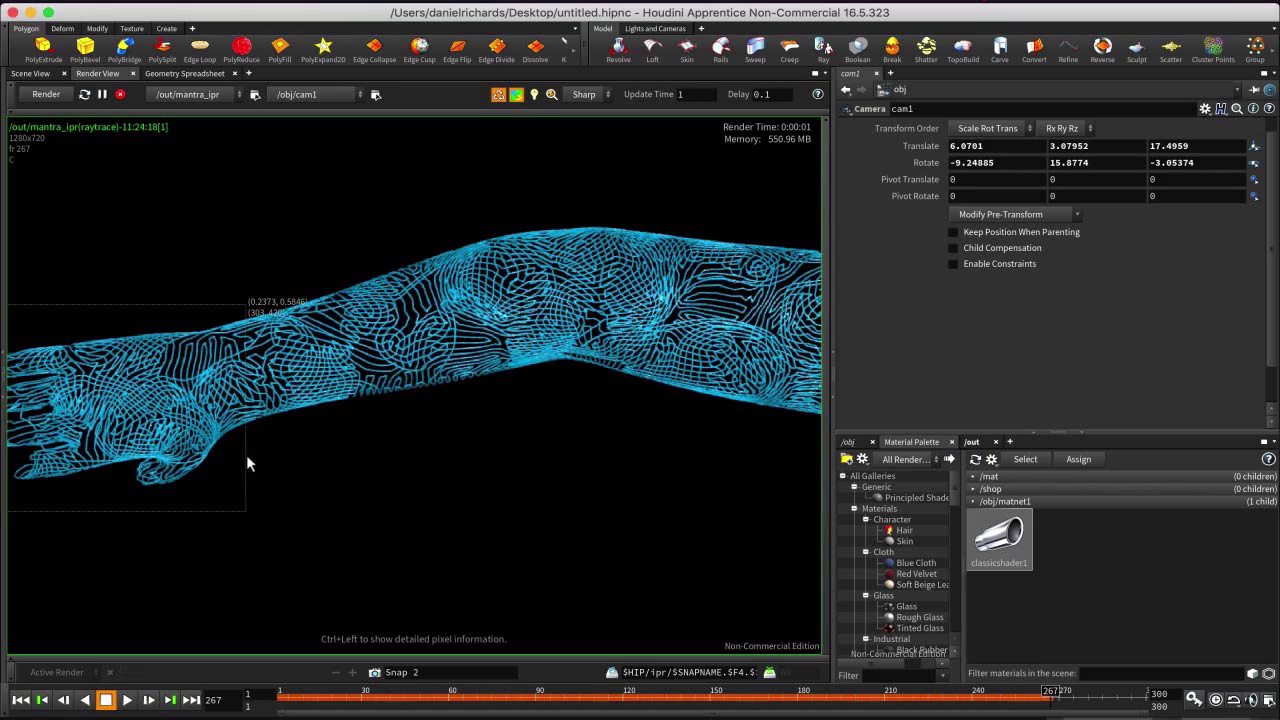
{"action": "scroll", "coordinate": [248, 454], "scroll_direction": "up", "scroll_amount": 3}
{"action": "middle_click_drag", "start_coordinate": [243, 353], "coordinate": [456, 374]}
{"action": "scroll", "coordinate": [480, 362], "scroll_direction": "down", "scroll_amount": 3}
{"action": "middle_click_drag", "start_coordinate": [532, 332], "coordinate": [474, 361]}
{"action": "scroll", "coordinate": [474, 361], "scroll_direction": "down", "scroll_amount": 1}
{"action": "middle_click_drag", "start_coordinate": [571, 366], "coordinate": [510, 374]}
{"action": "left_click_drag", "start_coordinate": [80, 173], "coordinate": [705, 539]}
Examine the rendered wires on the forearm and hand up close.
{"action": "scroll", "coordinate": [715, 388], "scroll_direction": "up", "scroll_amount": 5}
{"action": "middle_click_drag", "start_coordinate": [310, 286], "coordinate": [451, 349]}
{"action": "scroll", "coordinate": [451, 349], "scroll_direction": "down", "scroll_amount": 3}
{"action": "middle_click_drag", "start_coordinate": [555, 361], "coordinate": [577, 343]}
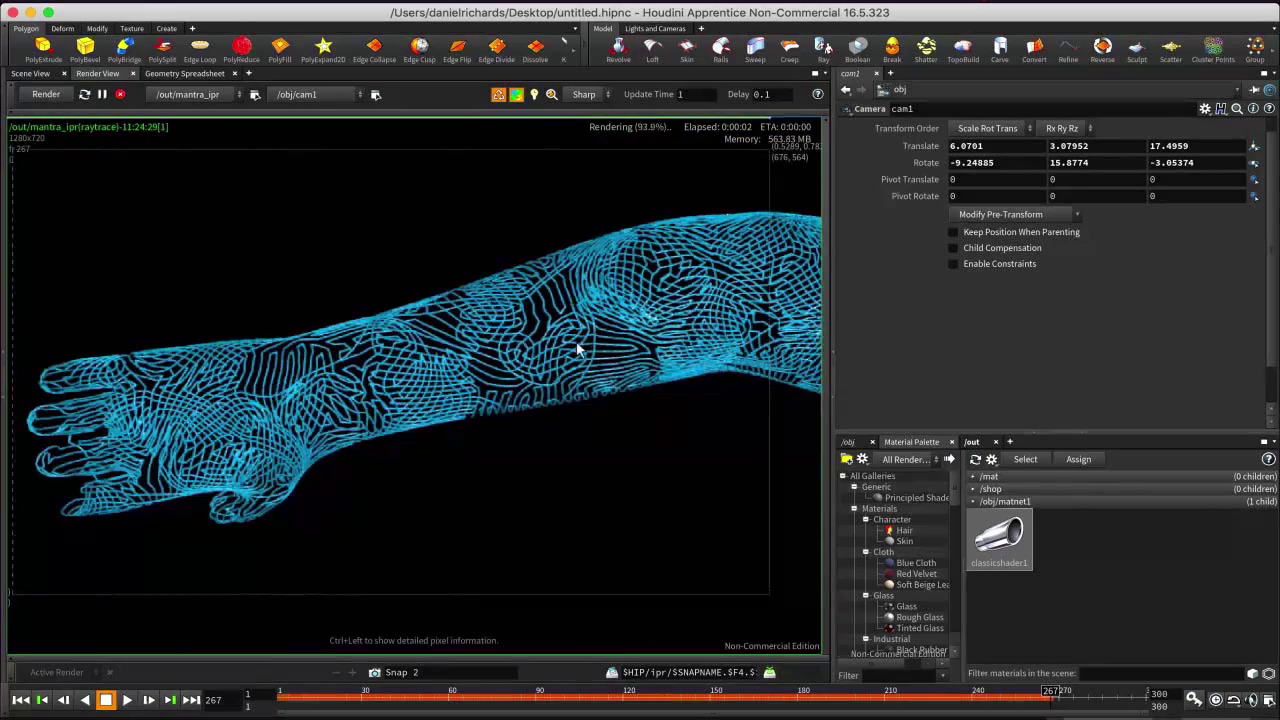
{"action": "scroll", "coordinate": [543, 380], "scroll_direction": "up", "scroll_amount": 4}
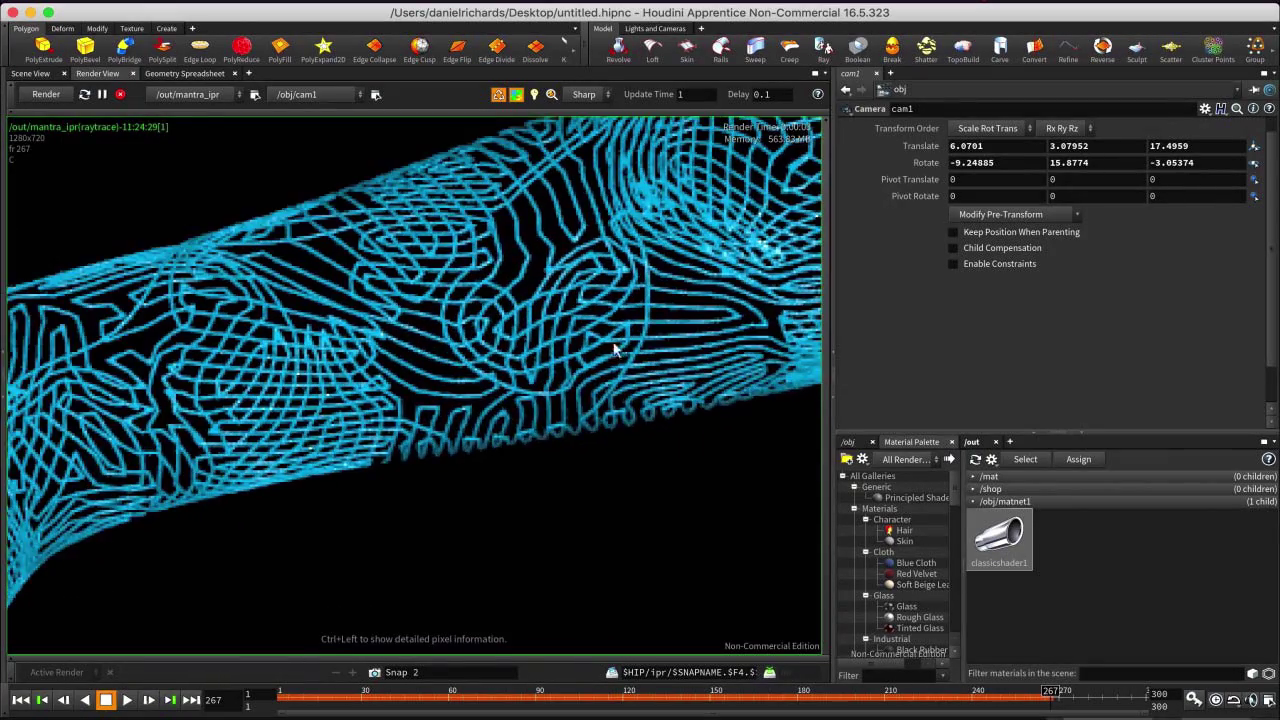
{"action": "scroll", "coordinate": [603, 357], "scroll_direction": "down", "scroll_amount": 2}
{"action": "scroll", "coordinate": [517, 357], "scroll_direction": "down", "scroll_amount": 2}
{"action": "middle_click_drag", "start_coordinate": [443, 371], "coordinate": [470, 390]}
{"action": "scroll", "coordinate": [471, 391], "scroll_direction": "down", "scroll_amount": 1}
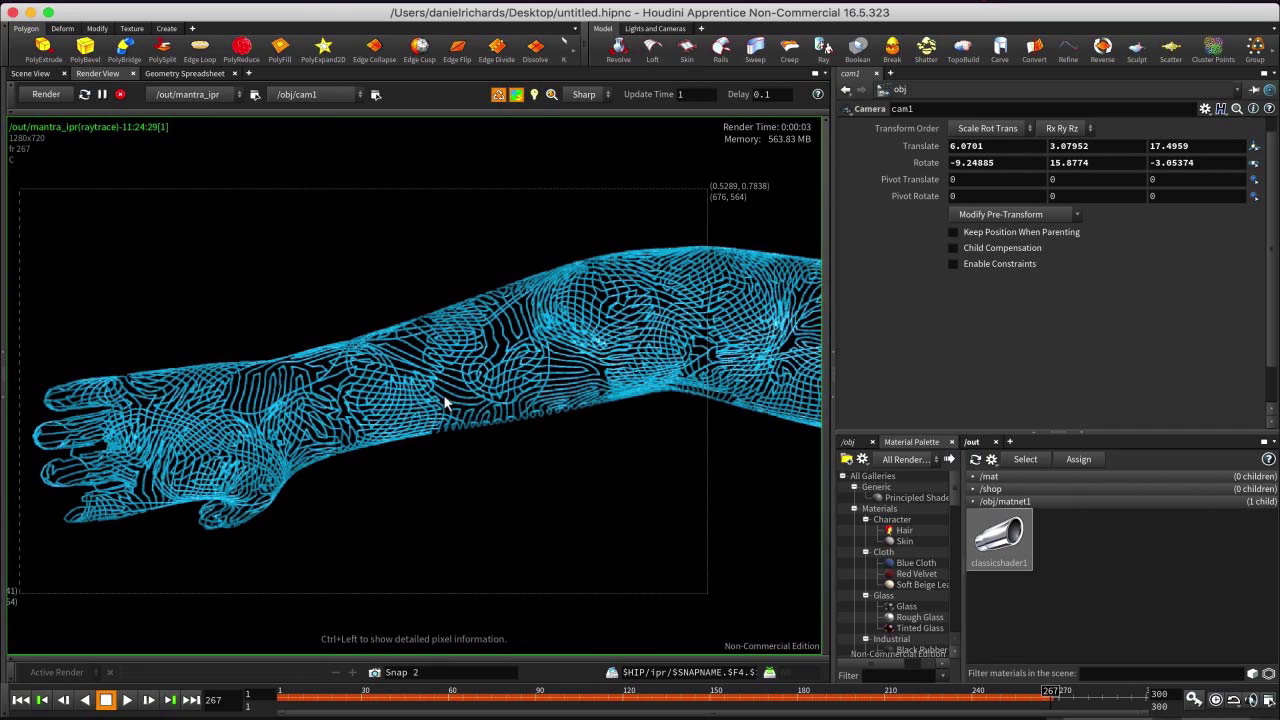
Show the /obj network and enlarge its pane around the Arm, matnet1 and cam1 nodes.
{"action": "left_click", "coordinate": [852, 444]}
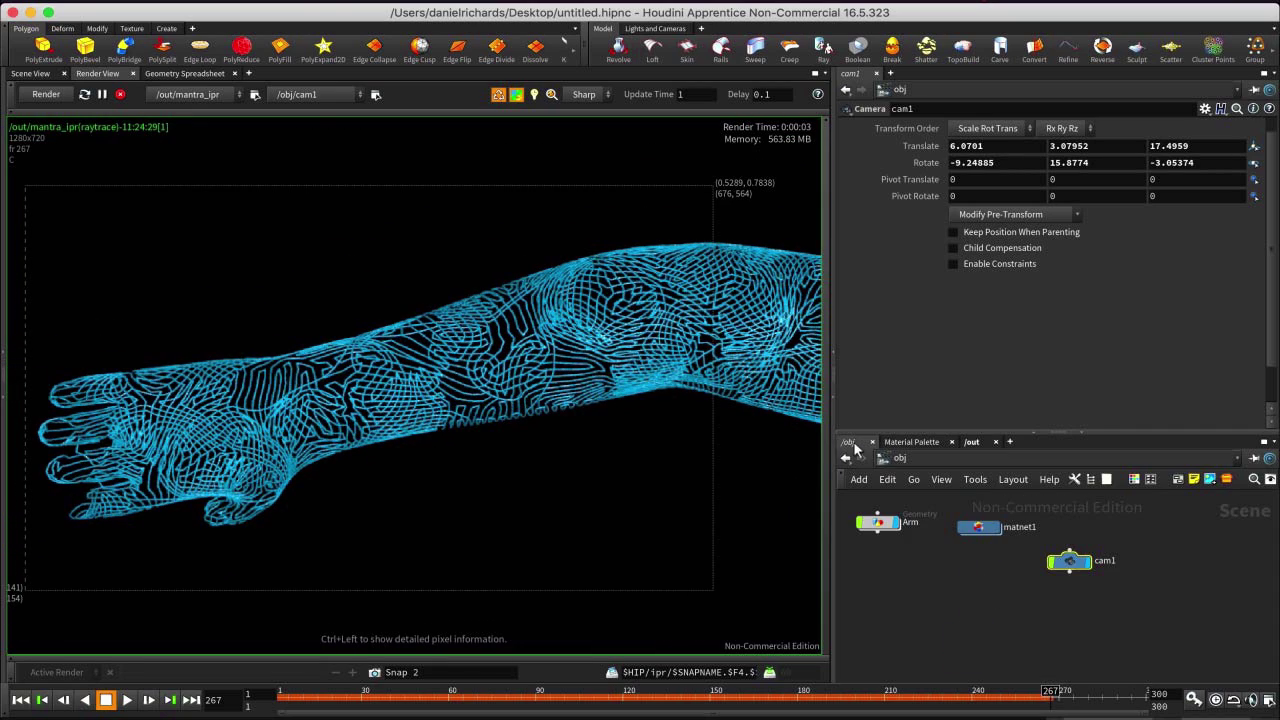
{"action": "left_click_drag", "start_coordinate": [830, 414], "coordinate": [566, 421]}
{"action": "left_click_drag", "start_coordinate": [778, 433], "coordinate": [778, 320]}
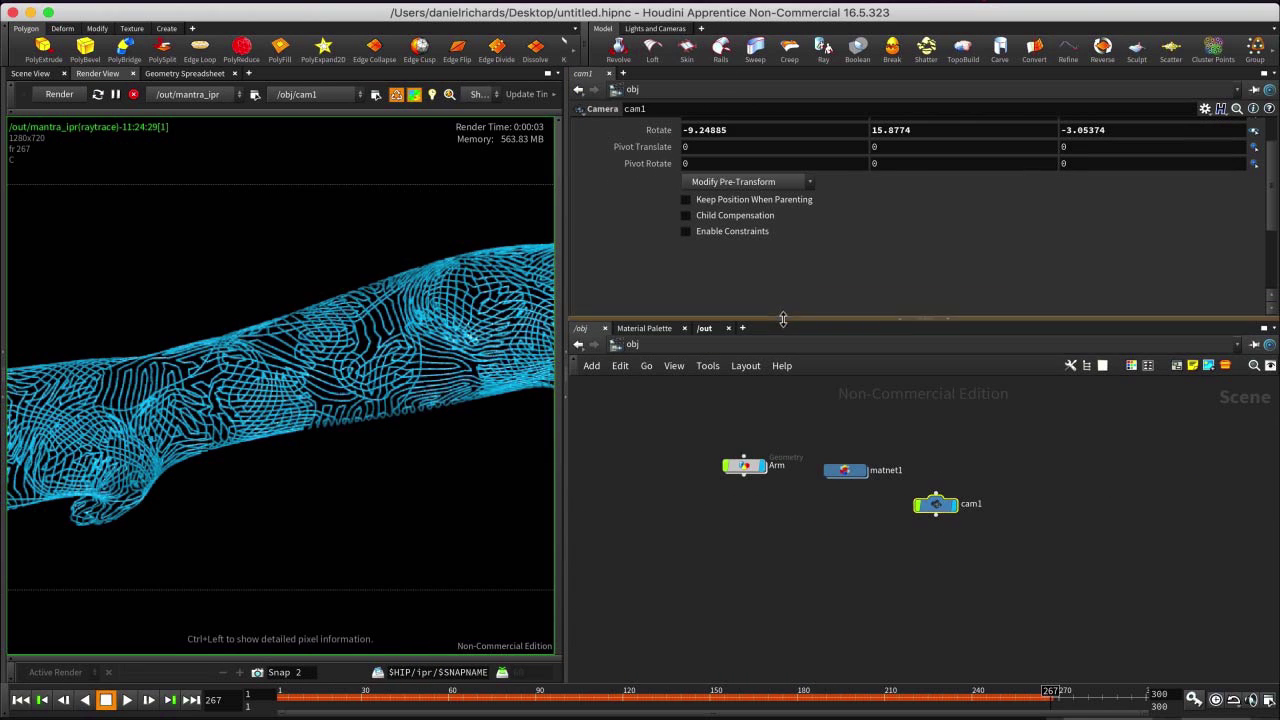
{"action": "scroll", "coordinate": [878, 530], "scroll_direction": "up", "scroll_amount": 3}
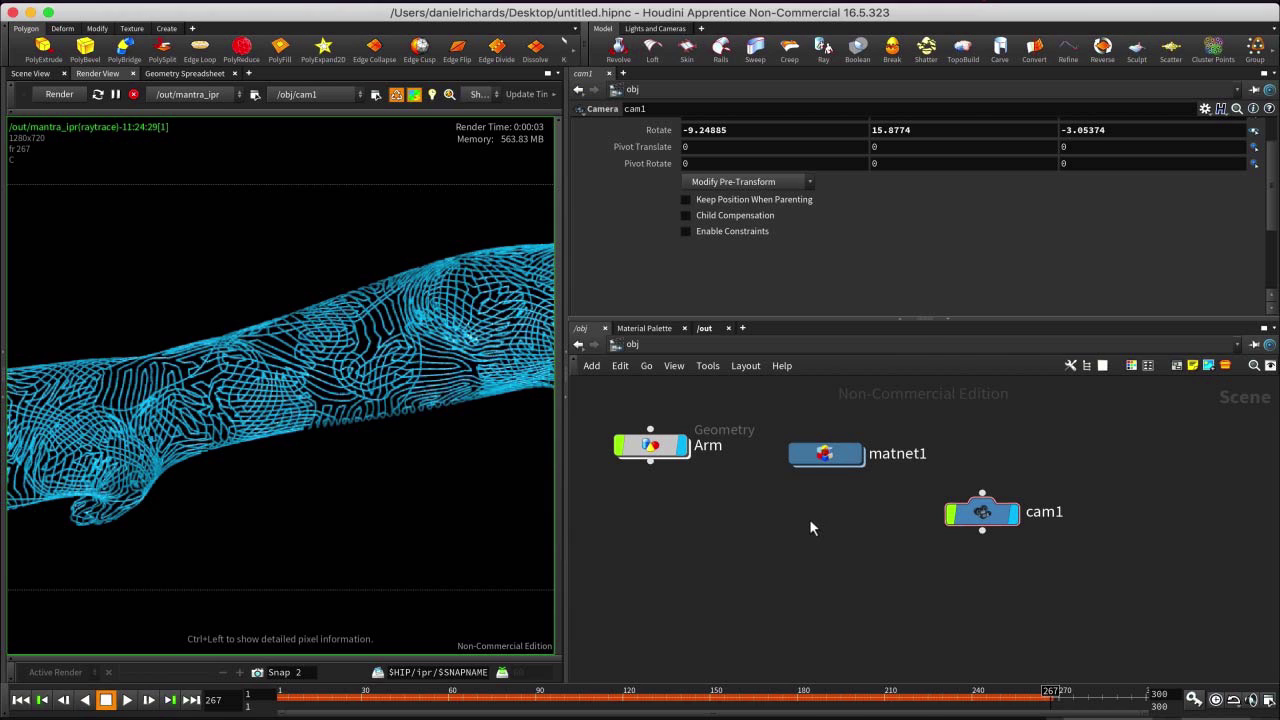
Add an Environment Light node below the Arm node in the object network.
{"action": "key", "text": "Tab"}
{"action": "type", "text": "envi"}
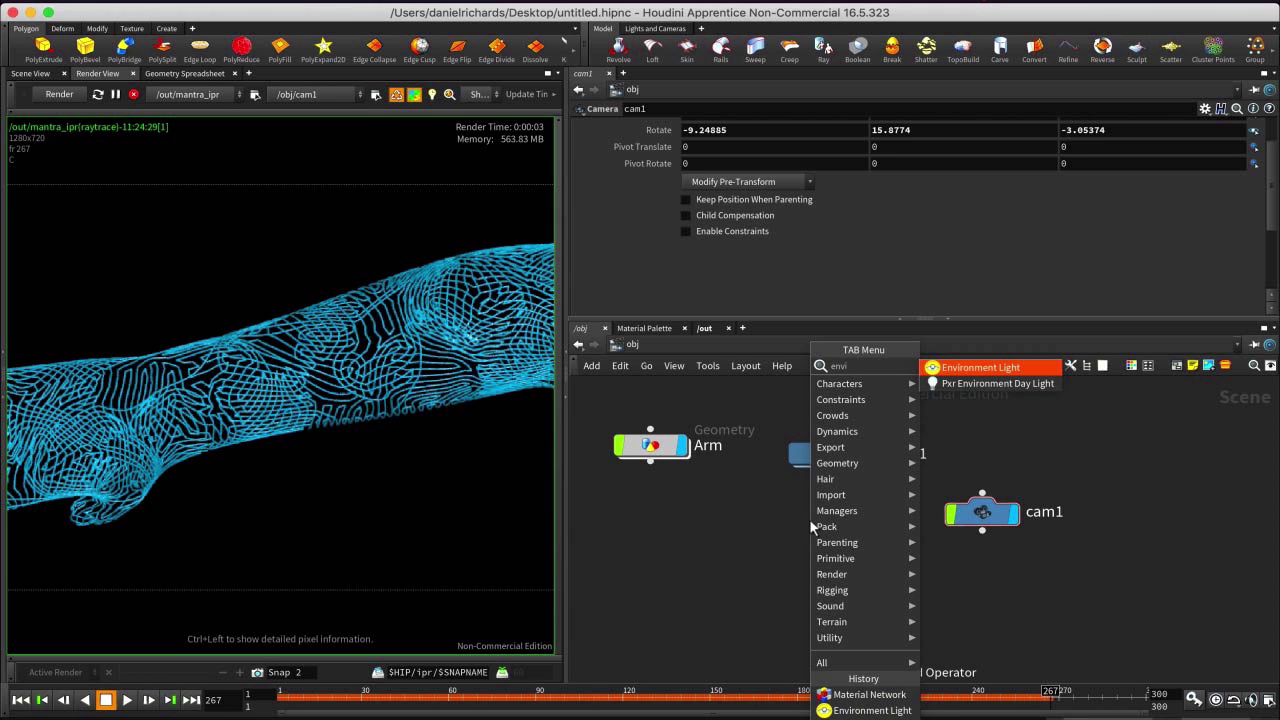
{"action": "key", "text": "Return"}
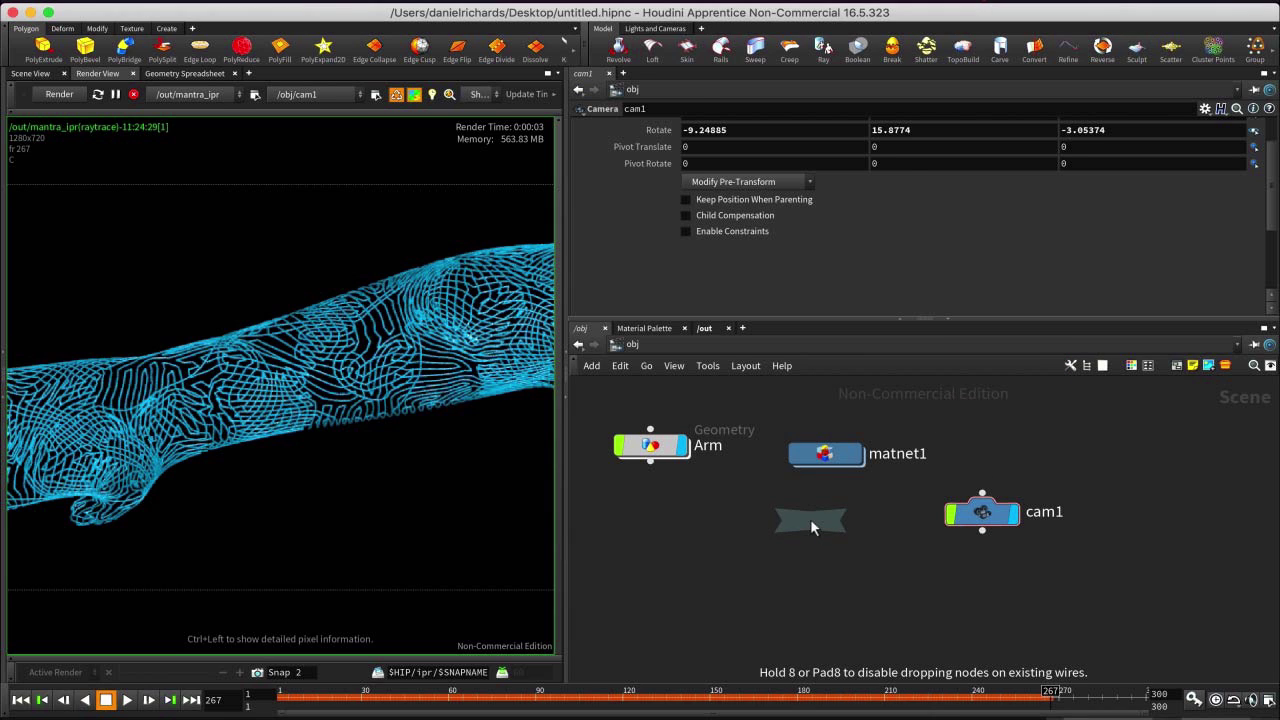
{"action": "left_click", "coordinate": [703, 558]}
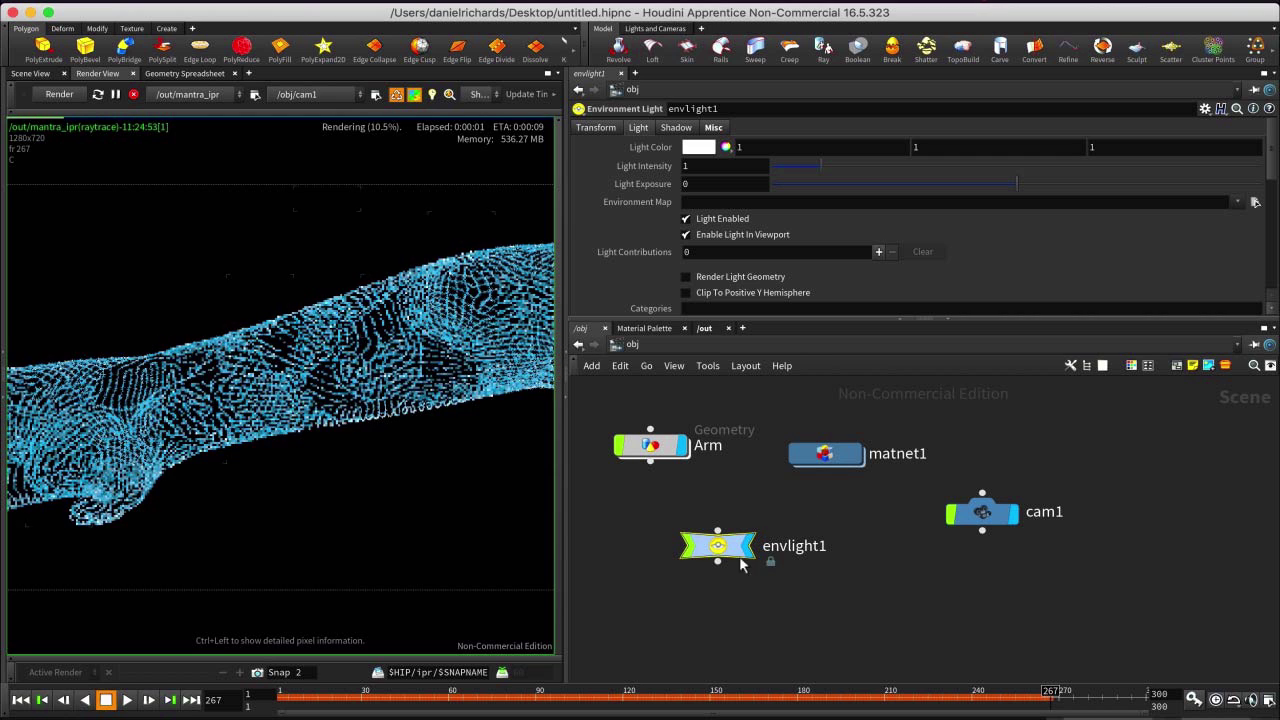
{"action": "mouse_move", "coordinate": [718, 551]}
{"action": "left_click_drag", "start_coordinate": [718, 551], "coordinate": [726, 551]}
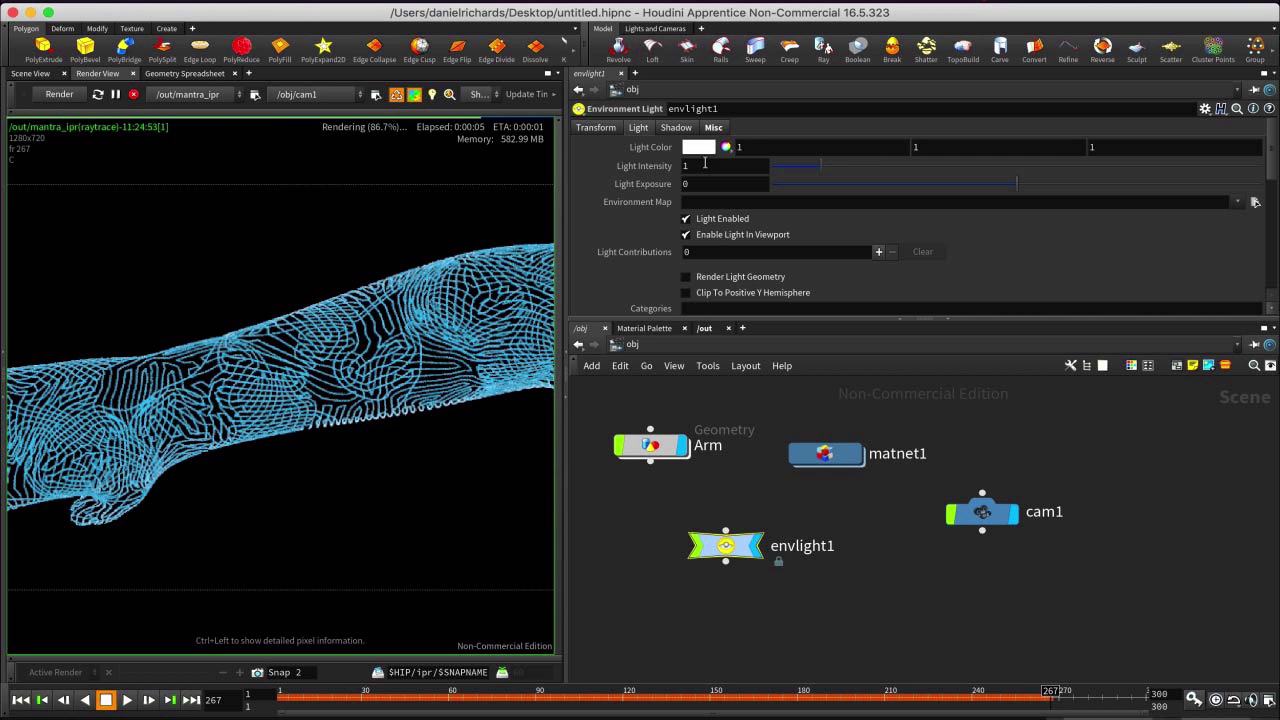
Stop the render and load satara_night_8k.hdr as the environment light's environment map.
{"action": "scroll", "coordinate": [425, 335], "scroll_direction": "down", "scroll_amount": 2}
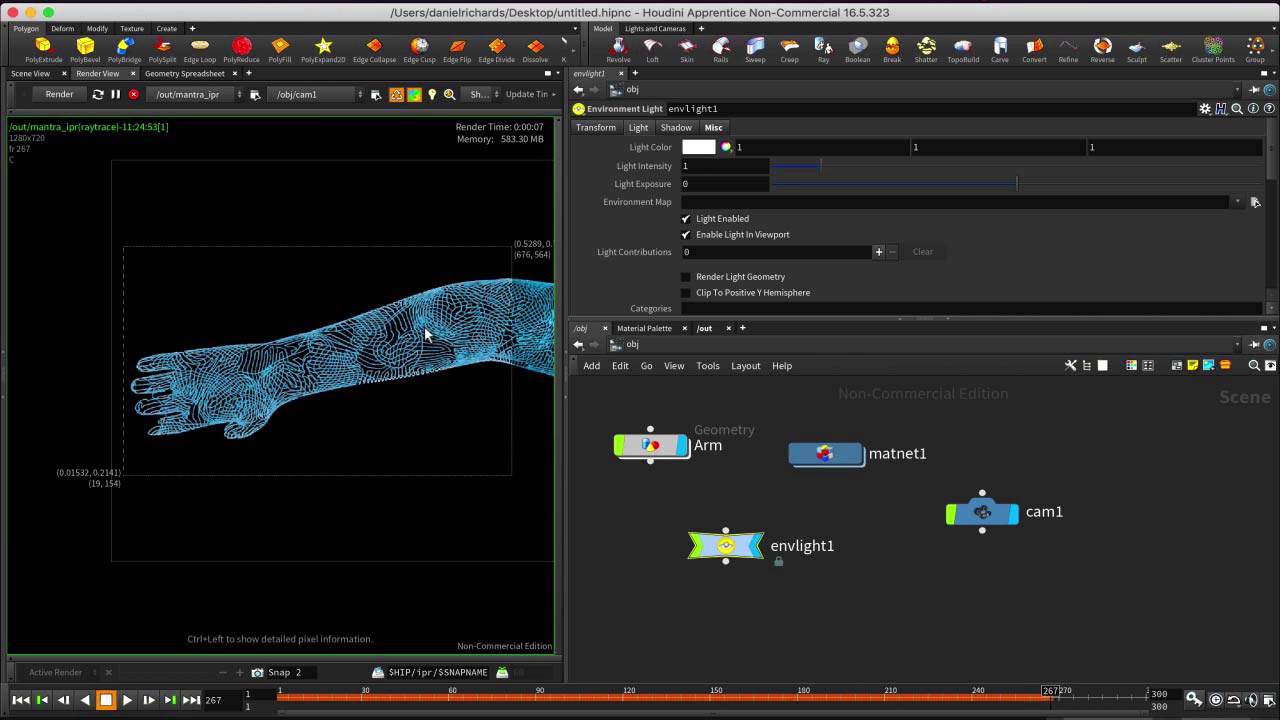
{"action": "left_click", "coordinate": [133, 94]}
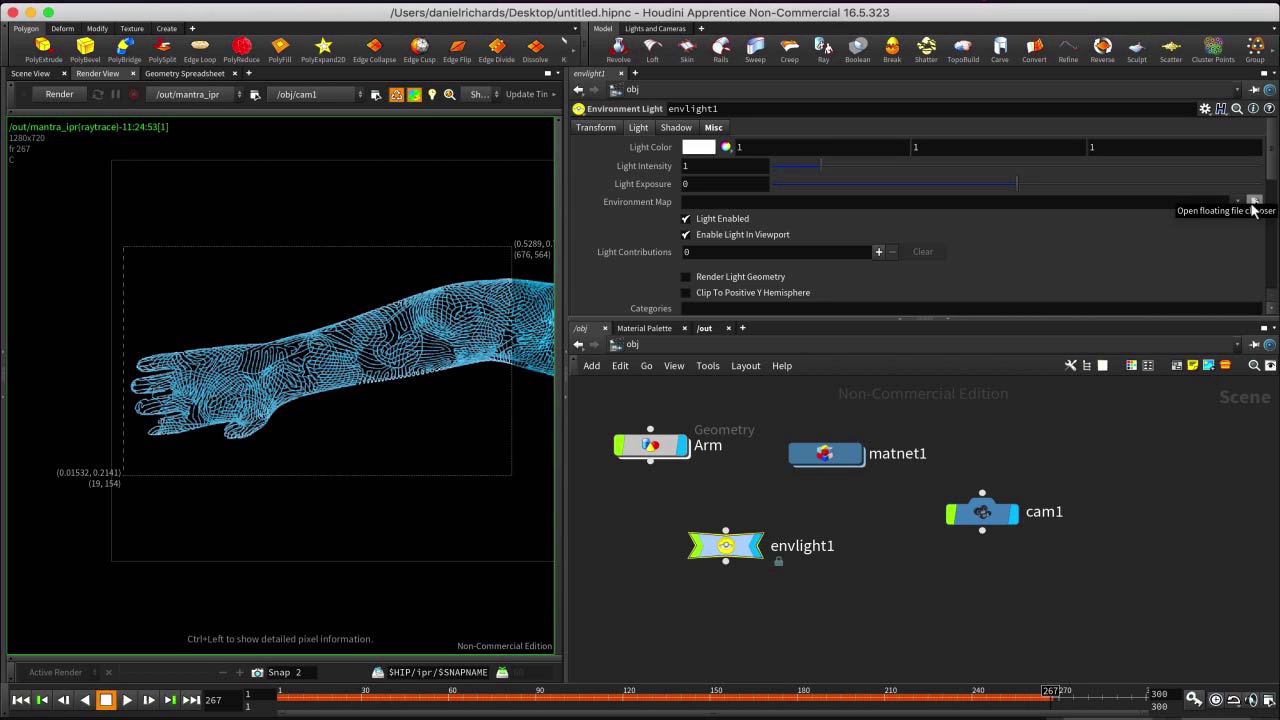
{"action": "left_click", "coordinate": [1253, 203]}
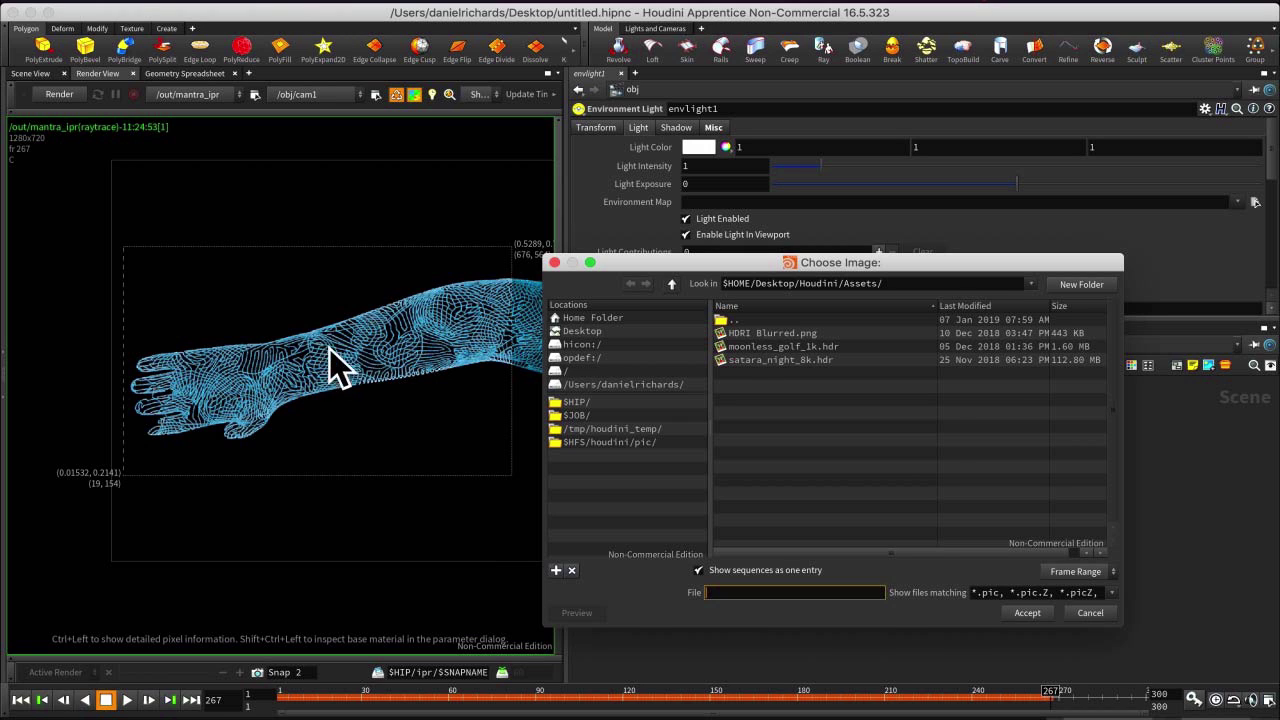
{"action": "left_click", "coordinate": [800, 362]}
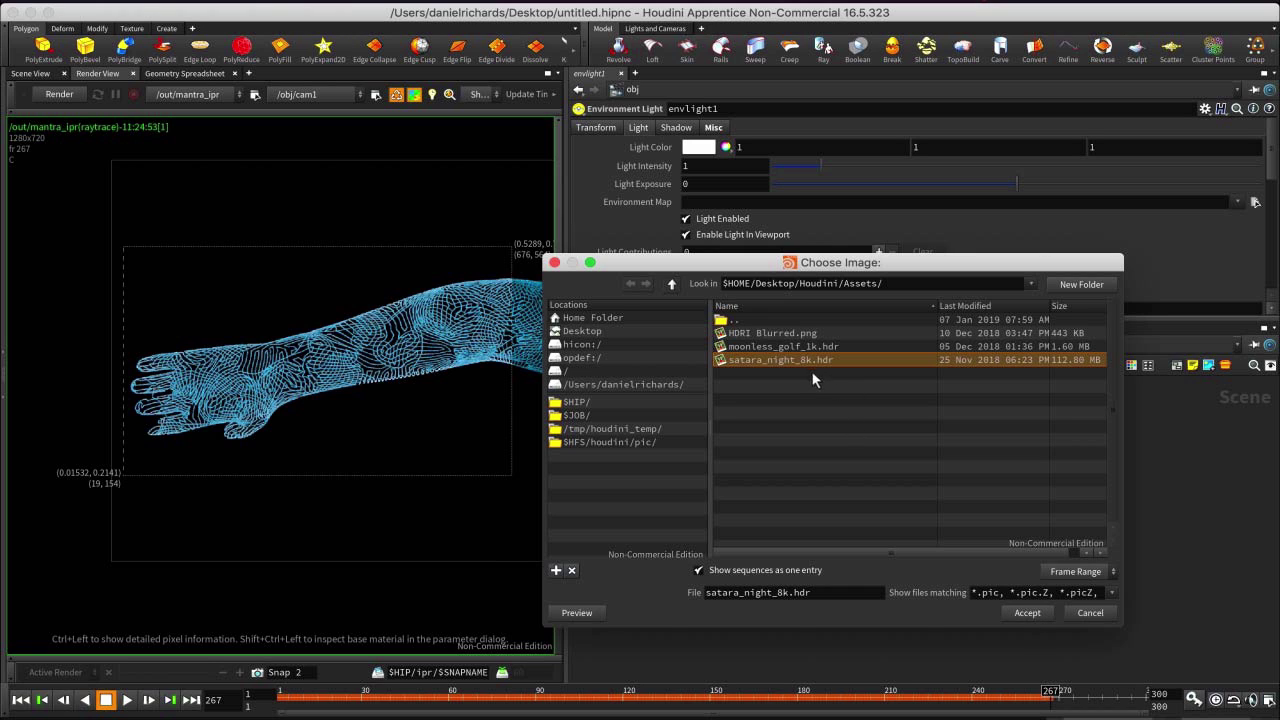
{"action": "left_click", "coordinate": [1017, 615]}
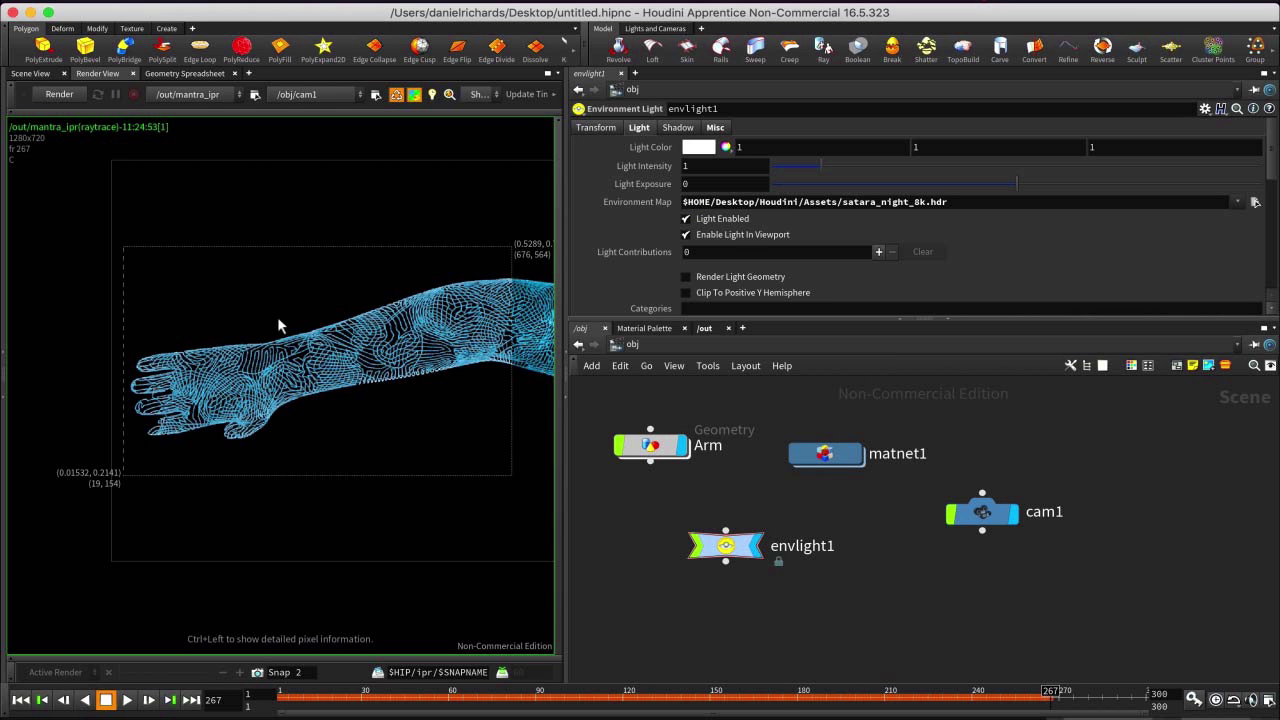
Show the 3D scene and look around the arm at the night environment from several angles.
{"action": "left_click", "coordinate": [47, 75]}
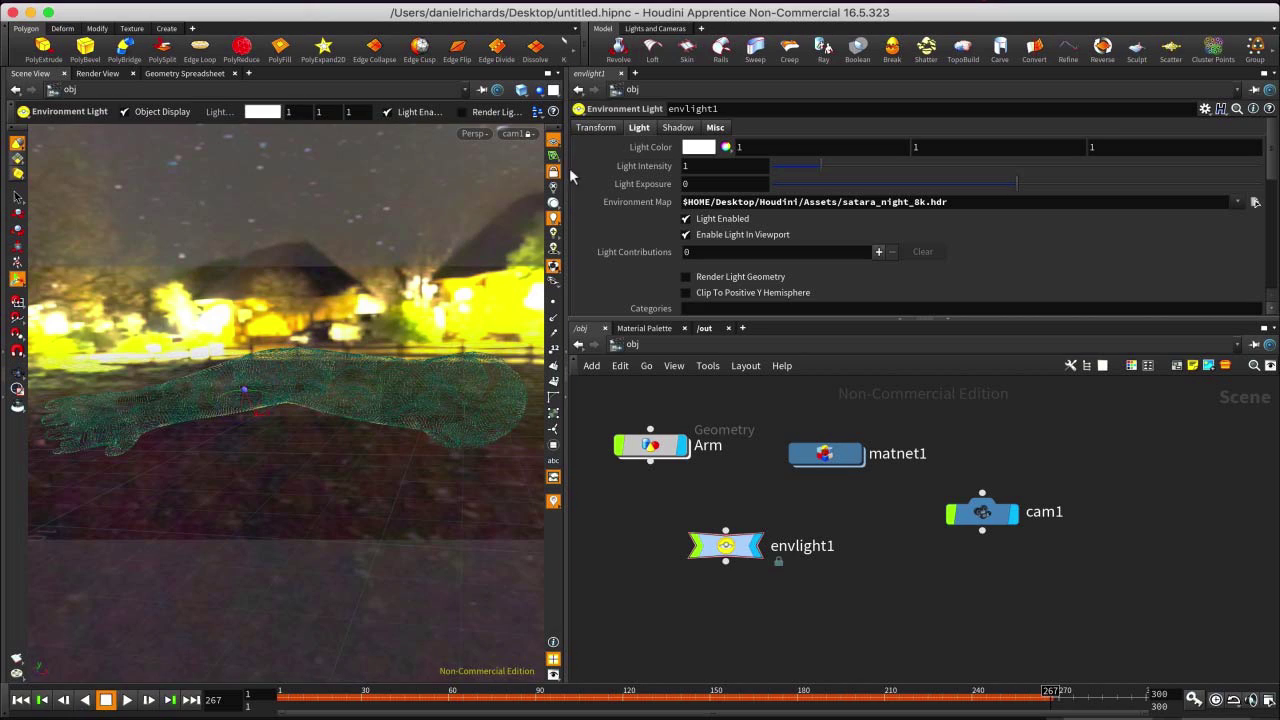
{"action": "left_click_drag", "start_coordinate": [452, 328], "coordinate": [229, 450], "text": "alt"}
{"action": "left_click_drag", "start_coordinate": [343, 328], "coordinate": [374, 299]}
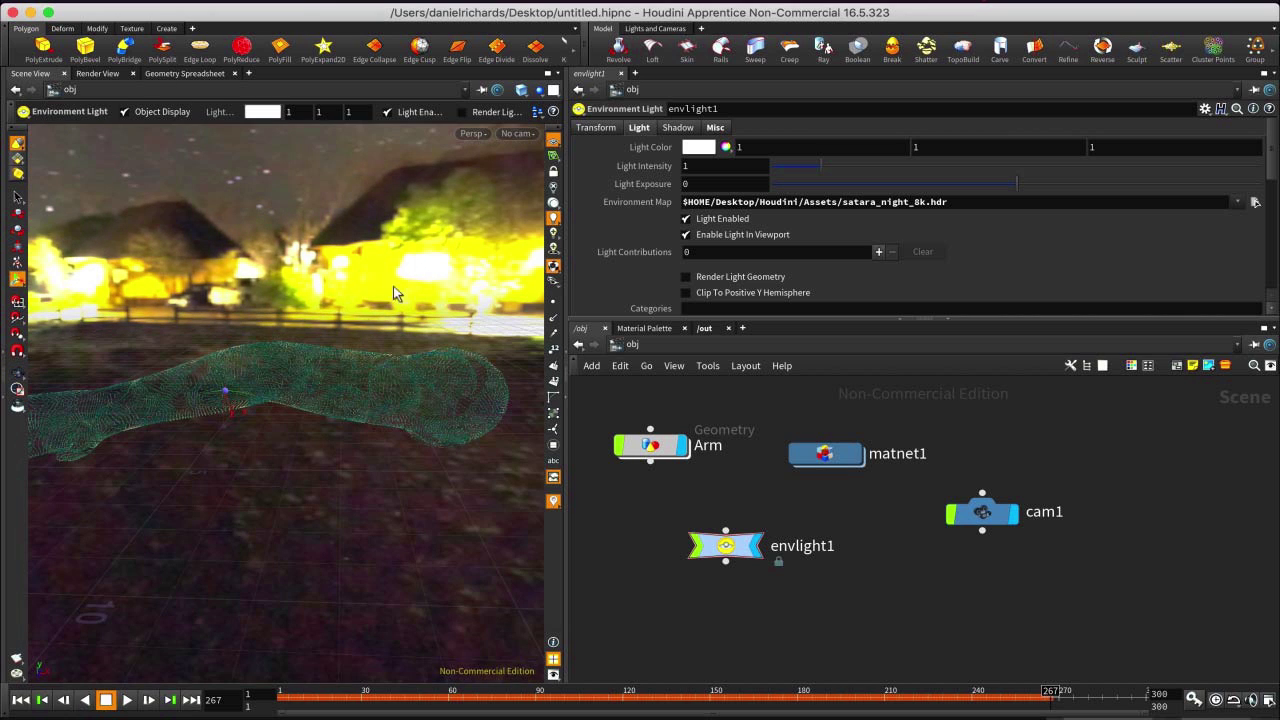
{"action": "left_click_drag", "start_coordinate": [160, 279], "coordinate": [346, 324]}
{"action": "left_click_drag", "start_coordinate": [355, 281], "coordinate": [330, 358]}
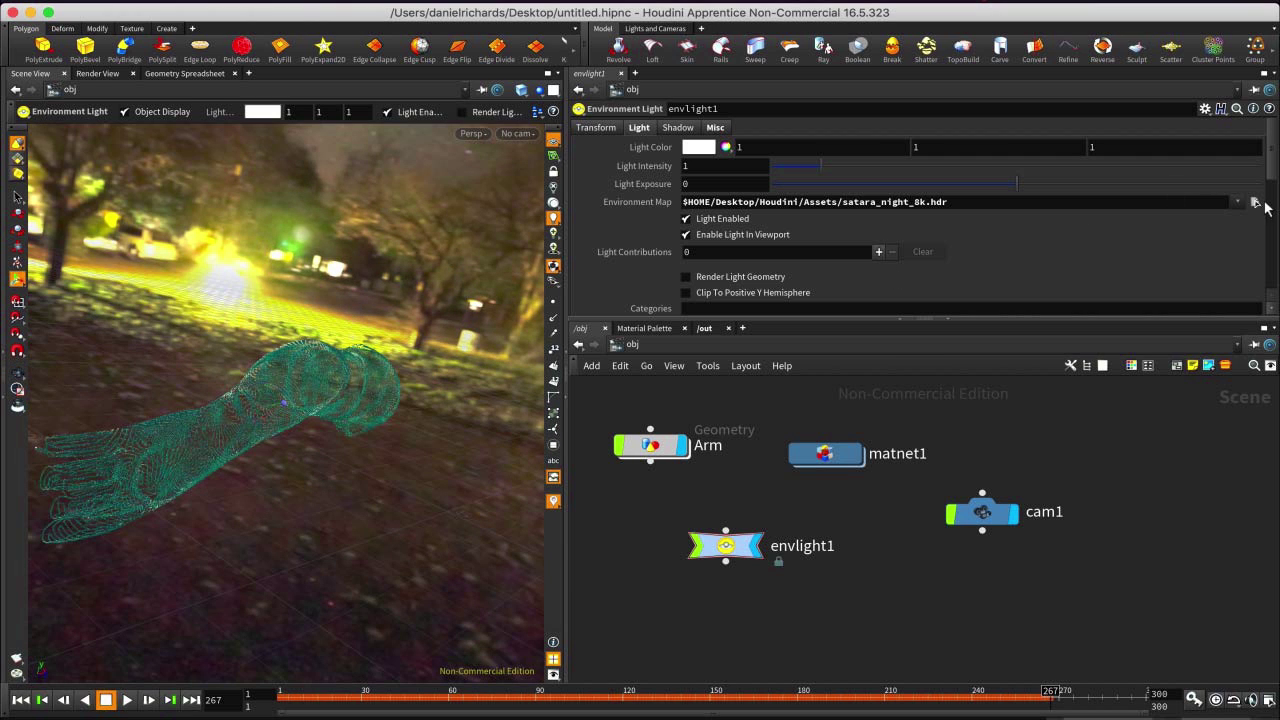
Replace the environment map with HDRI Blurred.png and view the arm against the new background.
{"action": "left_click", "coordinate": [1255, 202]}
{"action": "left_click", "coordinate": [804, 319]}
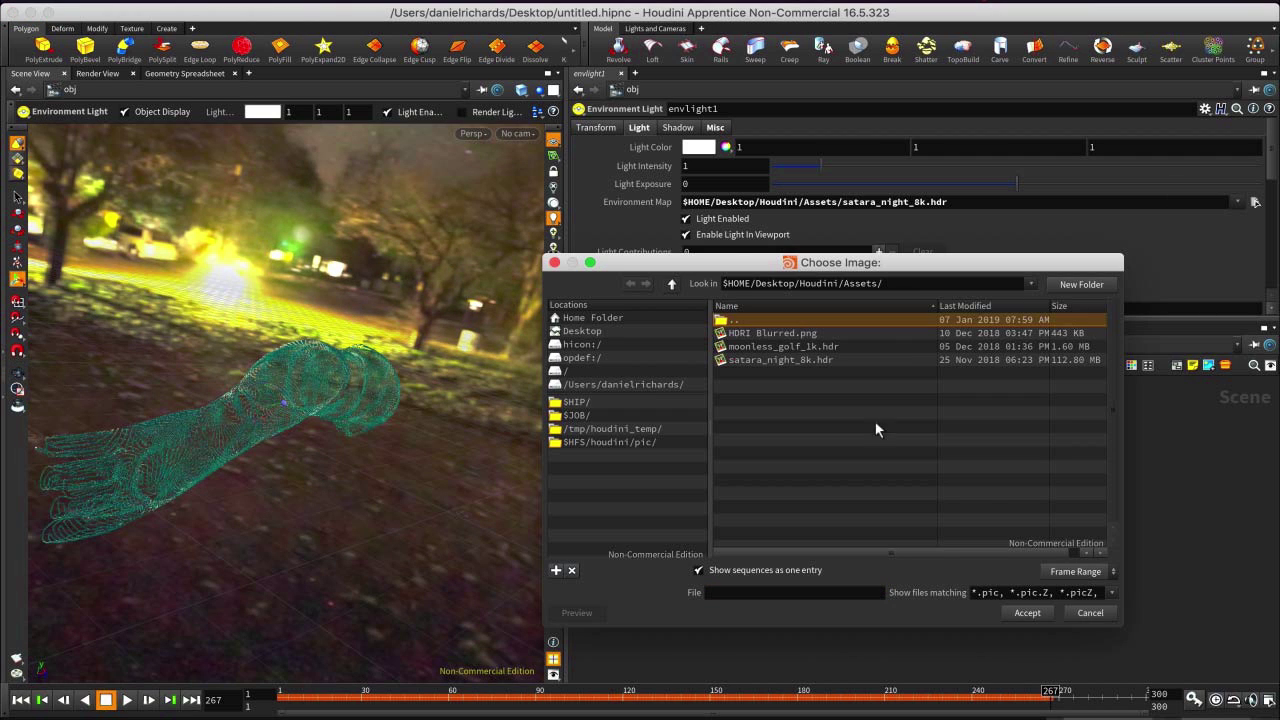
{"action": "left_click", "coordinate": [847, 332]}
{"action": "left_click", "coordinate": [1025, 613]}
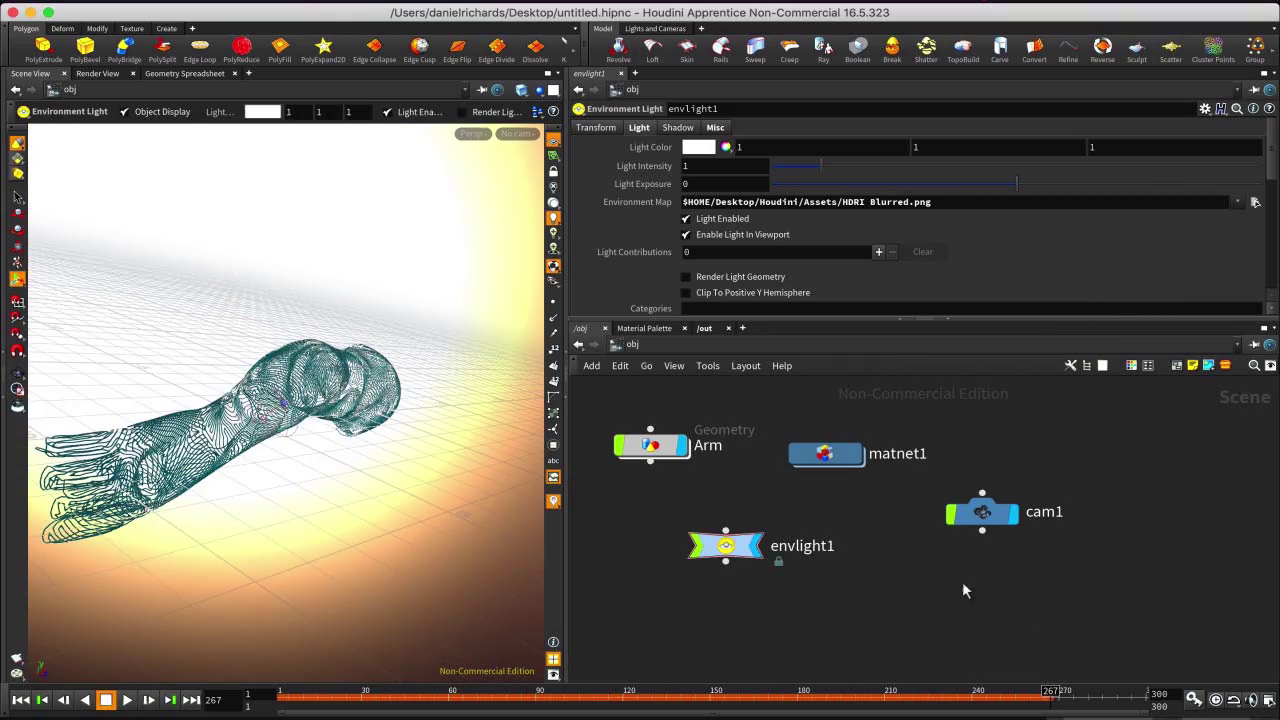
{"action": "key", "text": "Escape"}
{"action": "left_click_drag", "start_coordinate": [404, 347], "coordinate": [443, 331]}
{"action": "key", "text": "Return"}
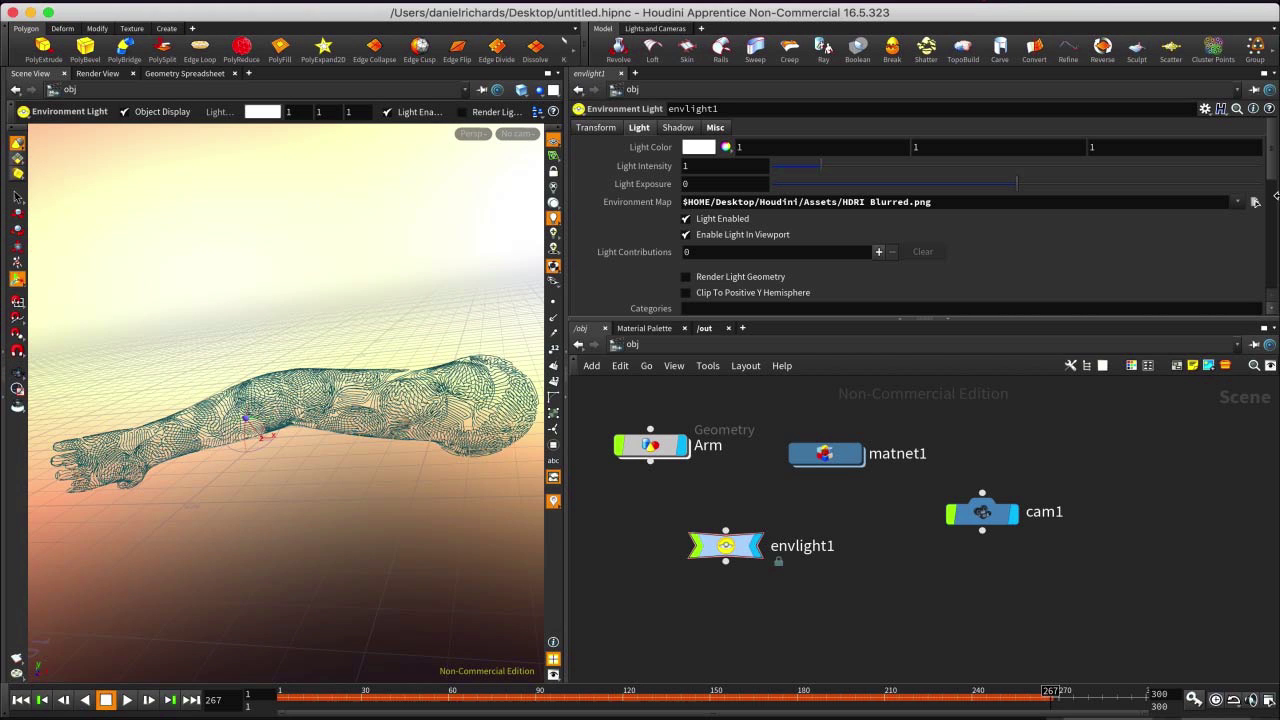
Switch the environment map back to satara_night_8k.hdr and view the arm from another angle.
{"action": "left_click", "coordinate": [1255, 201]}
{"action": "left_click", "coordinate": [800, 360]}
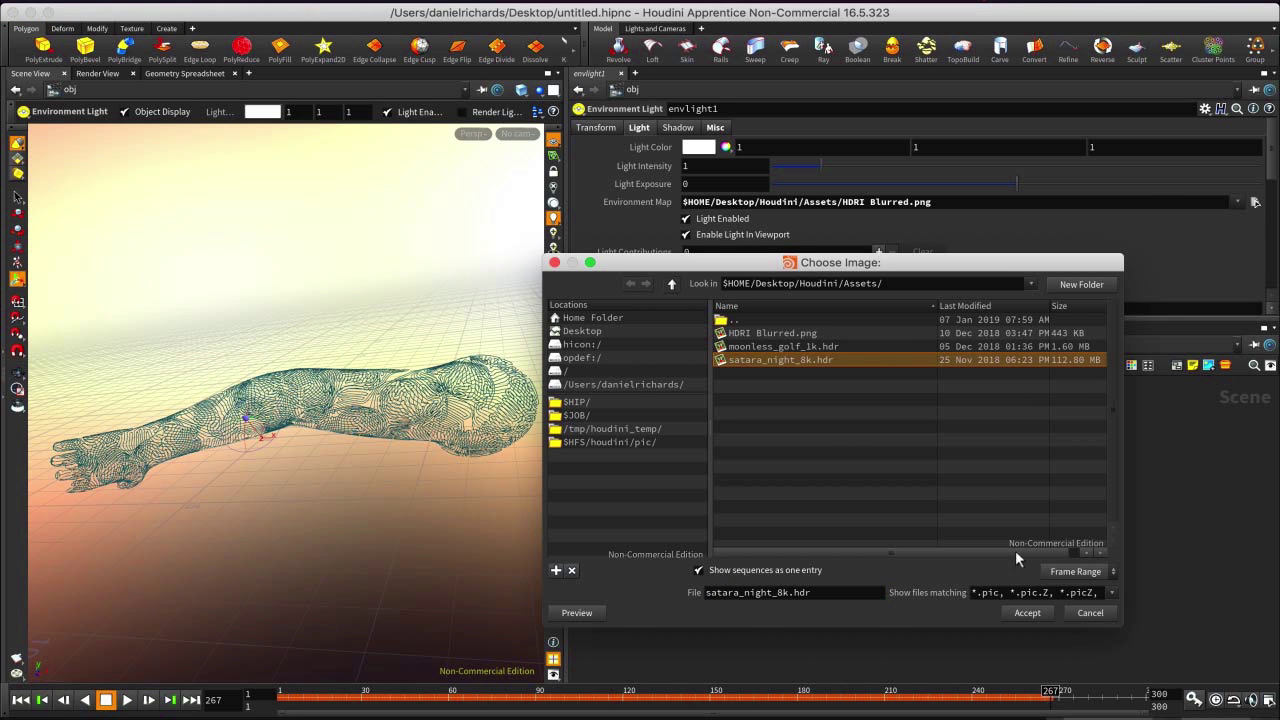
{"action": "left_click", "coordinate": [1027, 613]}
{"action": "left_click_drag", "start_coordinate": [263, 326], "coordinate": [125, 330], "text": "alt"}
Set the environment map to HDRI Blurred.png and look around the arm against the blurred background.
{"action": "left_click", "coordinate": [1256, 204]}
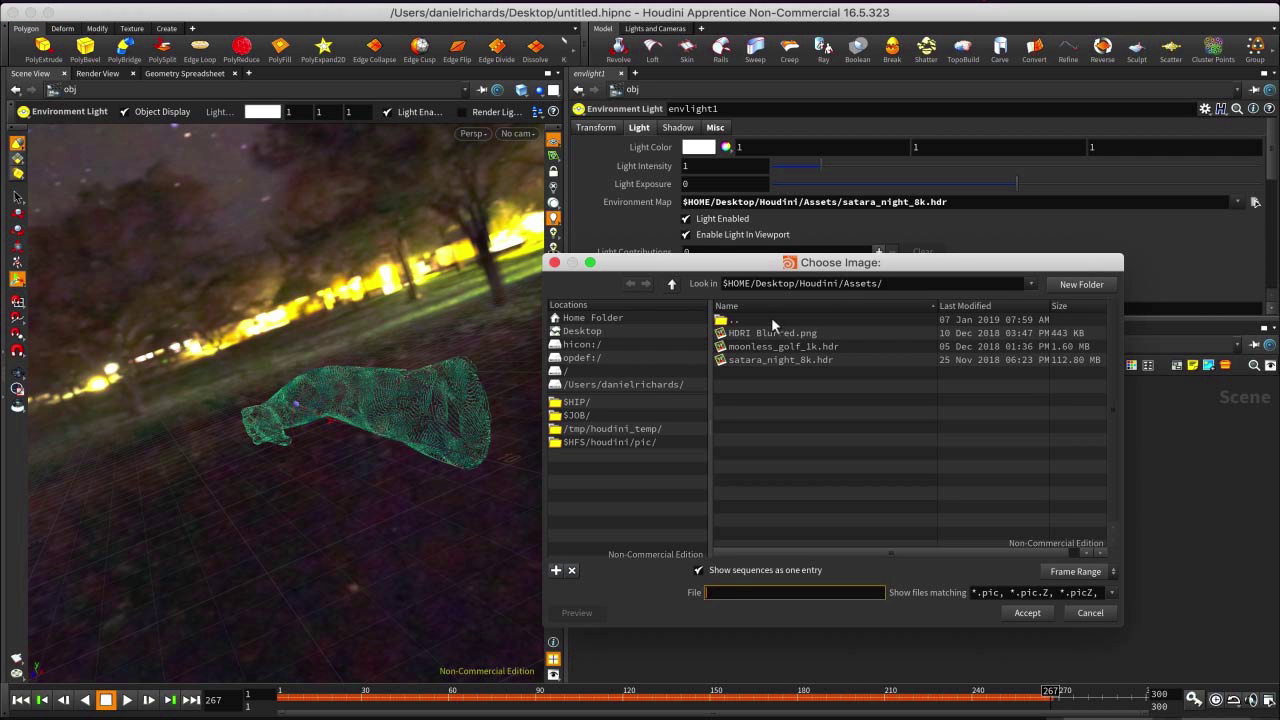
{"action": "left_click", "coordinate": [768, 335]}
{"action": "left_click", "coordinate": [1027, 613]}
{"action": "left_click_drag", "start_coordinate": [380, 343], "coordinate": [417, 380], "text": "alt"}
{"action": "right_click_drag", "start_coordinate": [335, 215], "coordinate": [350, 382], "text": "alt"}
{"action": "right_click_drag", "start_coordinate": [374, 323], "coordinate": [366, 479], "text": "alt"}
{"action": "right_click_drag", "start_coordinate": [351, 343], "coordinate": [345, 450], "text": "alt"}
{"action": "left_click_drag", "start_coordinate": [300, 455], "coordinate": [337, 437], "text": "alt"}
{"action": "right_click_drag", "start_coordinate": [313, 435], "coordinate": [306, 309], "text": "alt"}
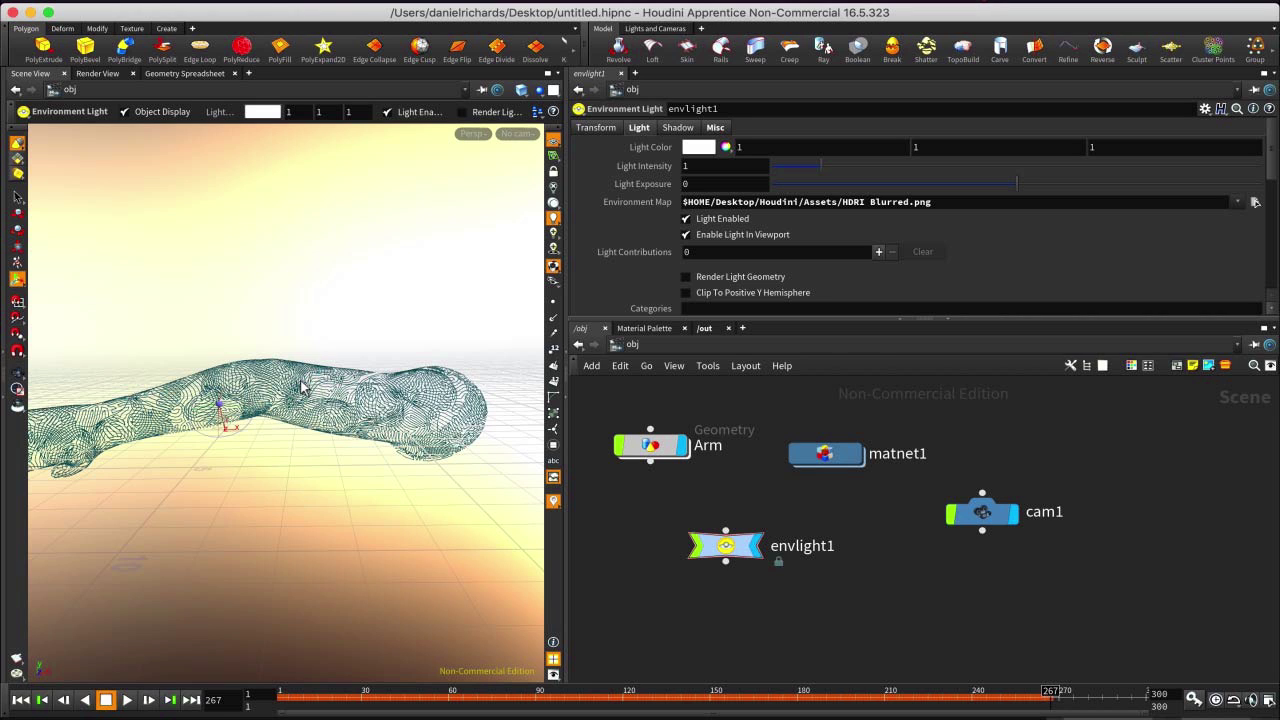
{"action": "key", "text": "Escape"}
{"action": "left_click_drag", "start_coordinate": [270, 432], "coordinate": [316, 474]}
{"action": "key", "text": "Return"}
{"action": "mouse_move", "coordinate": [634, 450]}
Render the arm with the new environment map in a widened render view, framed on the hand and forearm.
{"action": "left_click", "coordinate": [98, 74]}
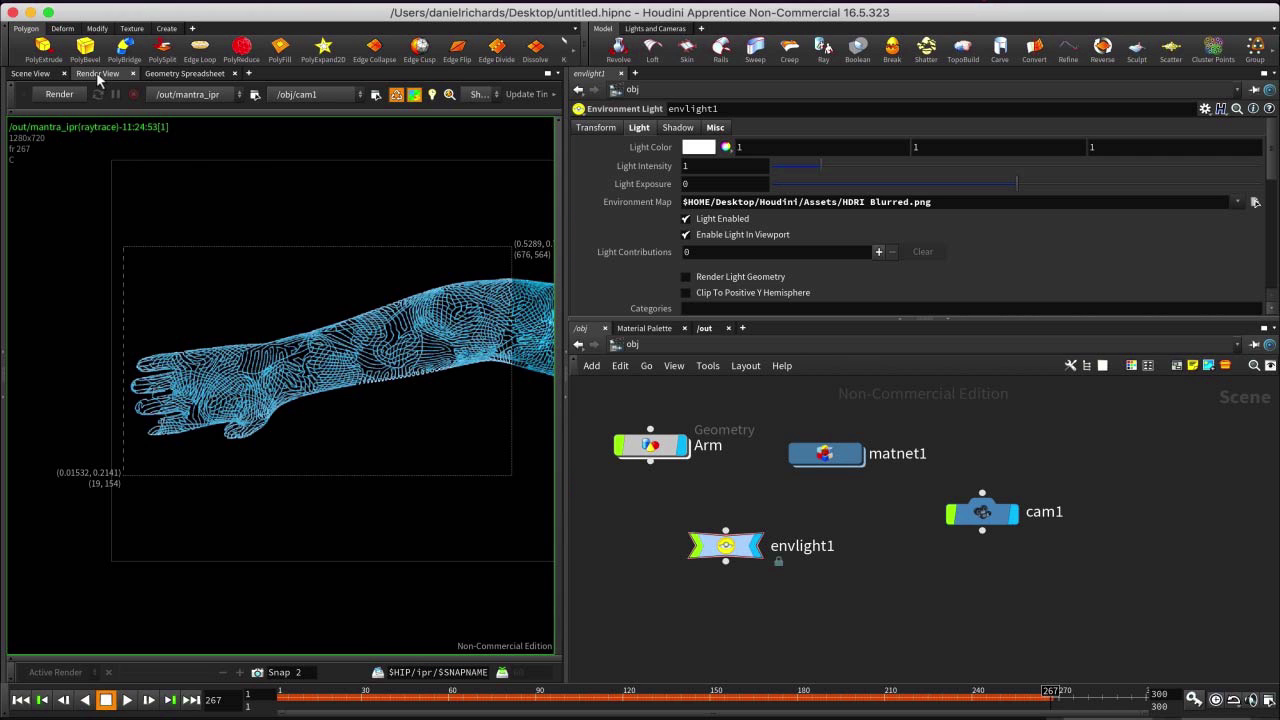
{"action": "left_click", "coordinate": [59, 94]}
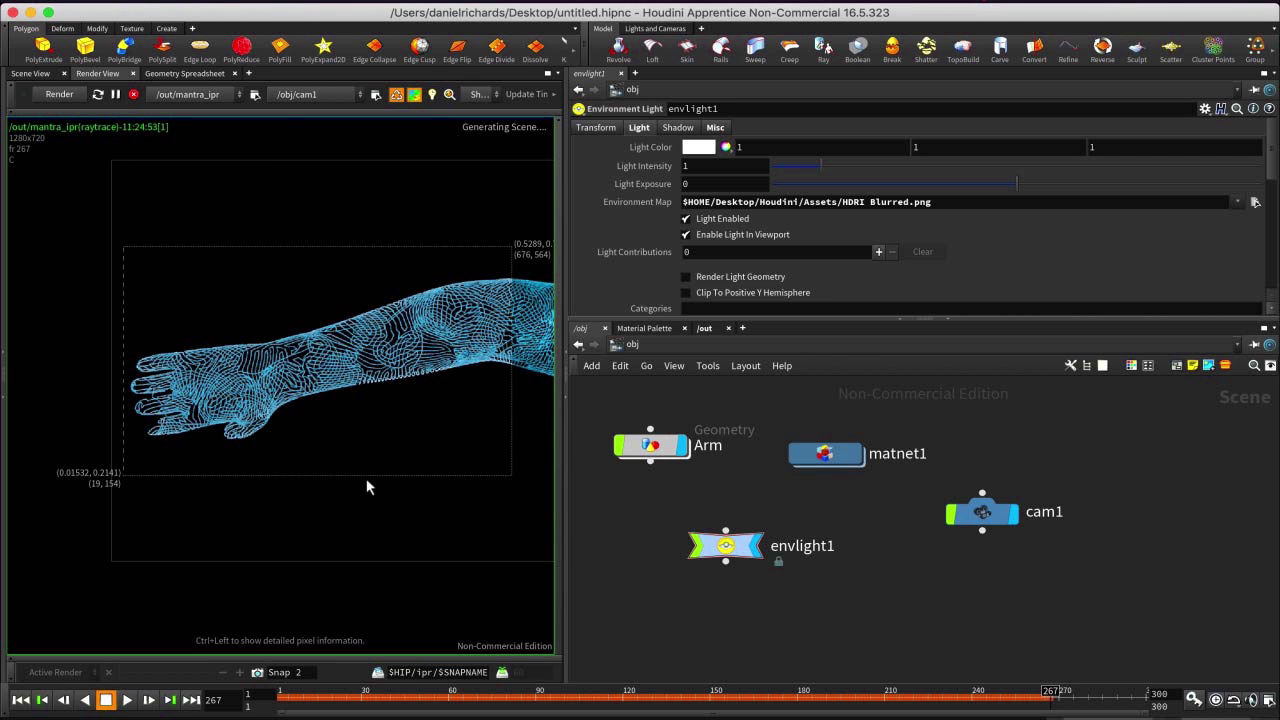
{"action": "left_click_drag", "start_coordinate": [561, 302], "coordinate": [776, 300]}
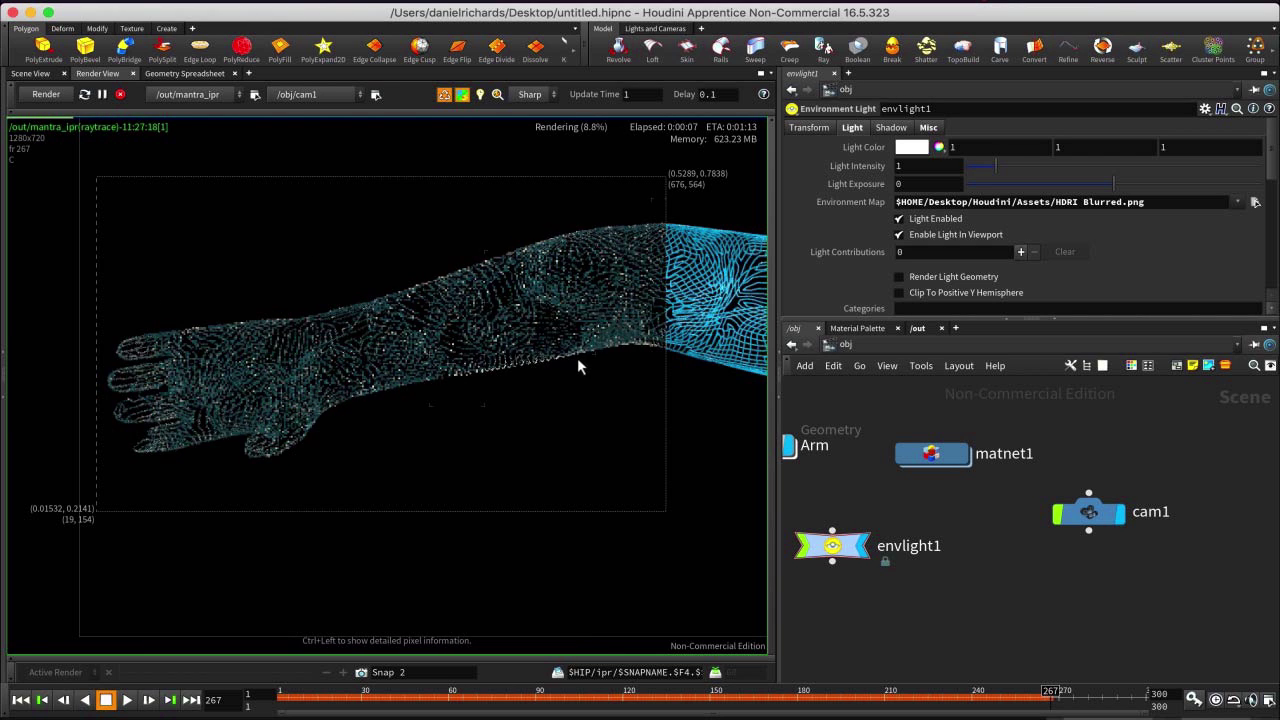
{"action": "scroll", "coordinate": [577, 357], "scroll_direction": "up", "scroll_amount": 3}
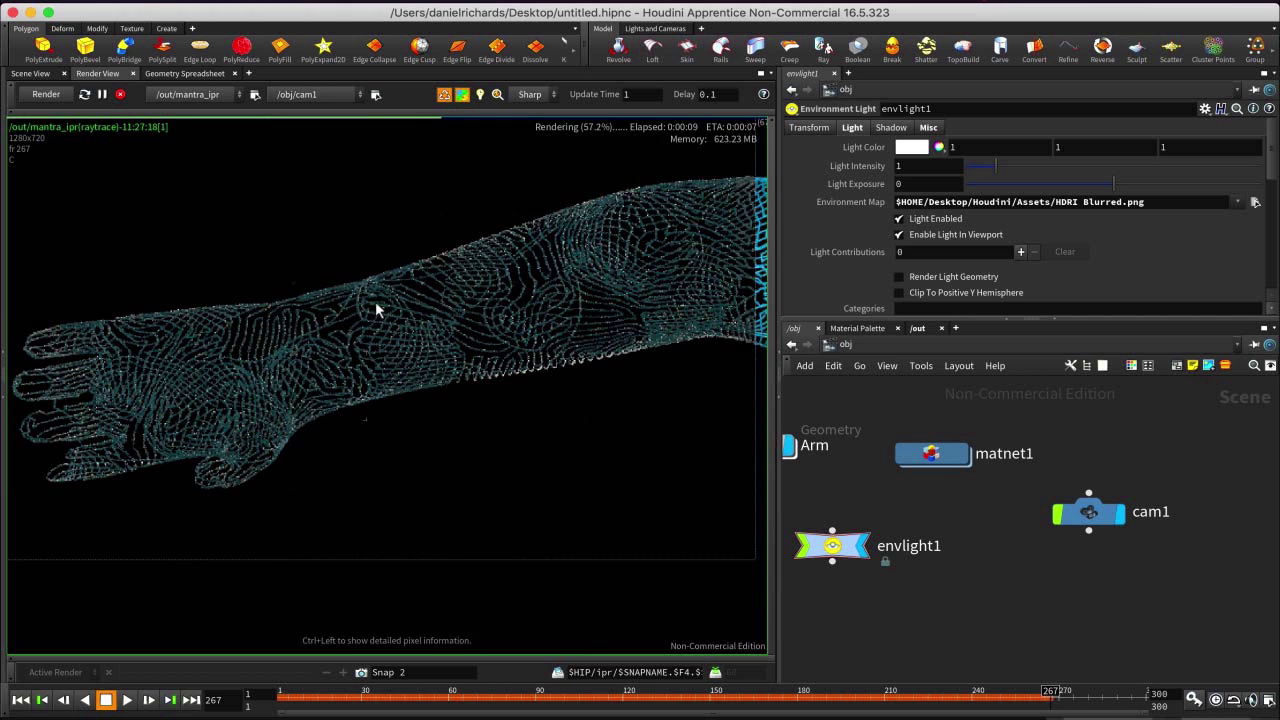
Set the environment light's intensity to 5.
{"action": "left_click", "coordinate": [938, 165]}
{"action": "type", "text": "5"}
{"action": "key", "text": "Return"}
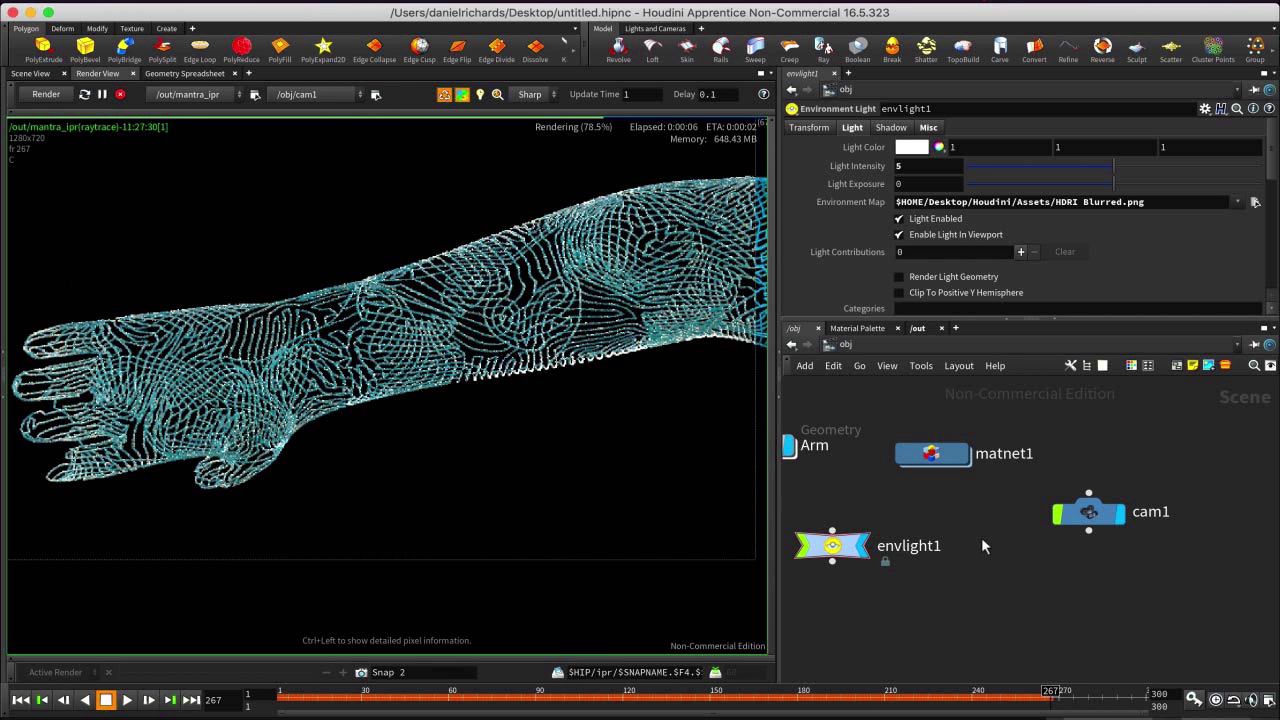
{"action": "middle_click_drag", "start_coordinate": [989, 549], "coordinate": [1006, 551]}
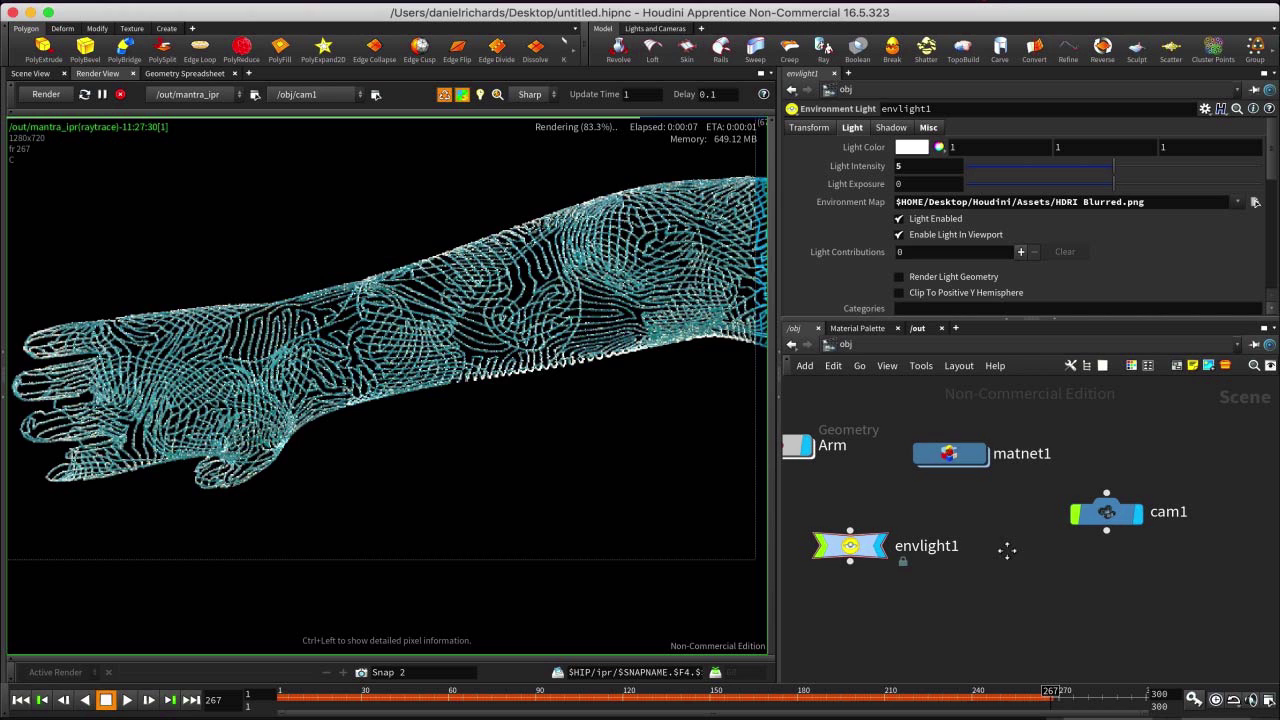
Set the classicshader1 material's coat reflection colour to pure red (1, 0, 0).
{"action": "left_click", "coordinate": [863, 328]}
{"action": "left_click", "coordinate": [958, 425]}
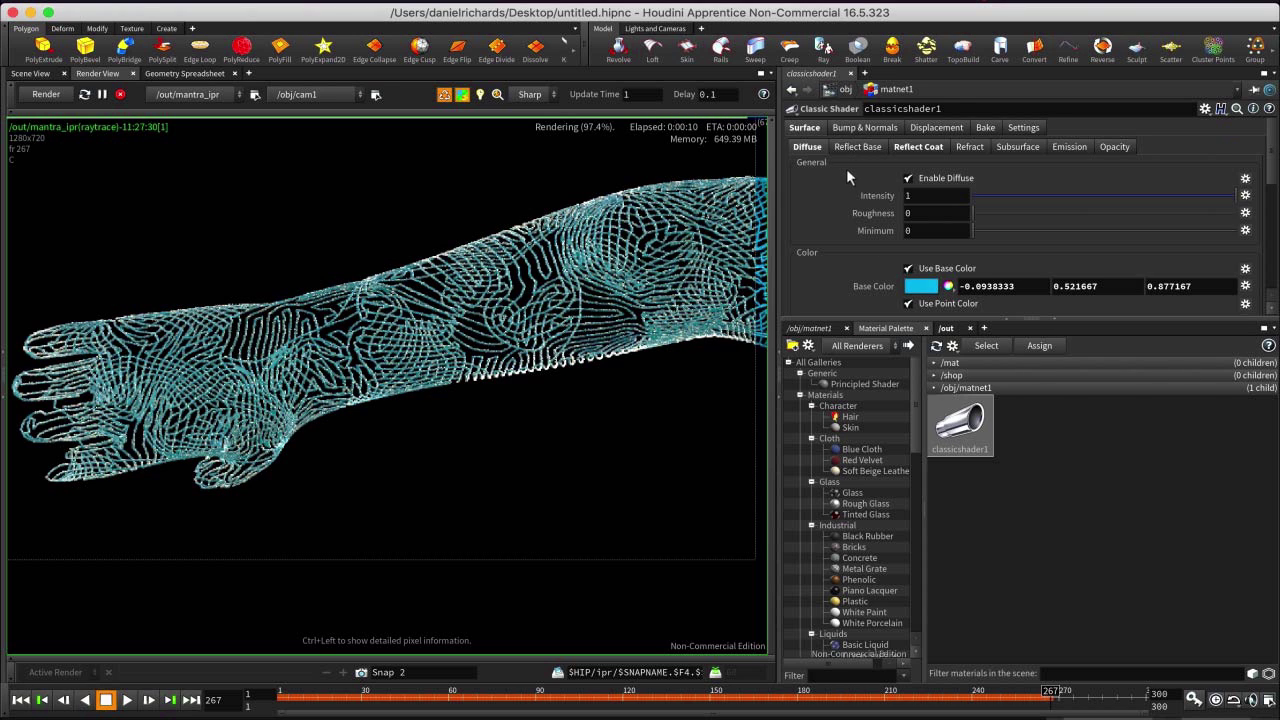
{"action": "left_click", "coordinate": [969, 148]}
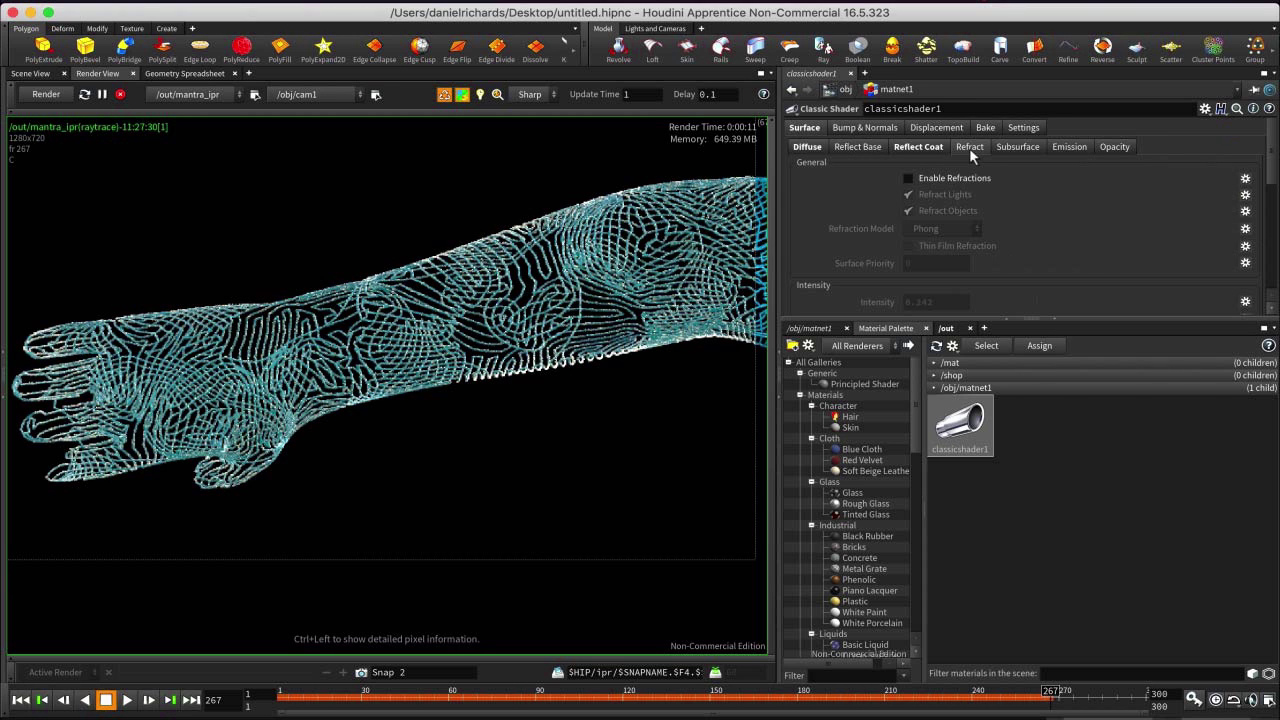
{"action": "left_click", "coordinate": [868, 148]}
{"action": "left_click", "coordinate": [916, 148]}
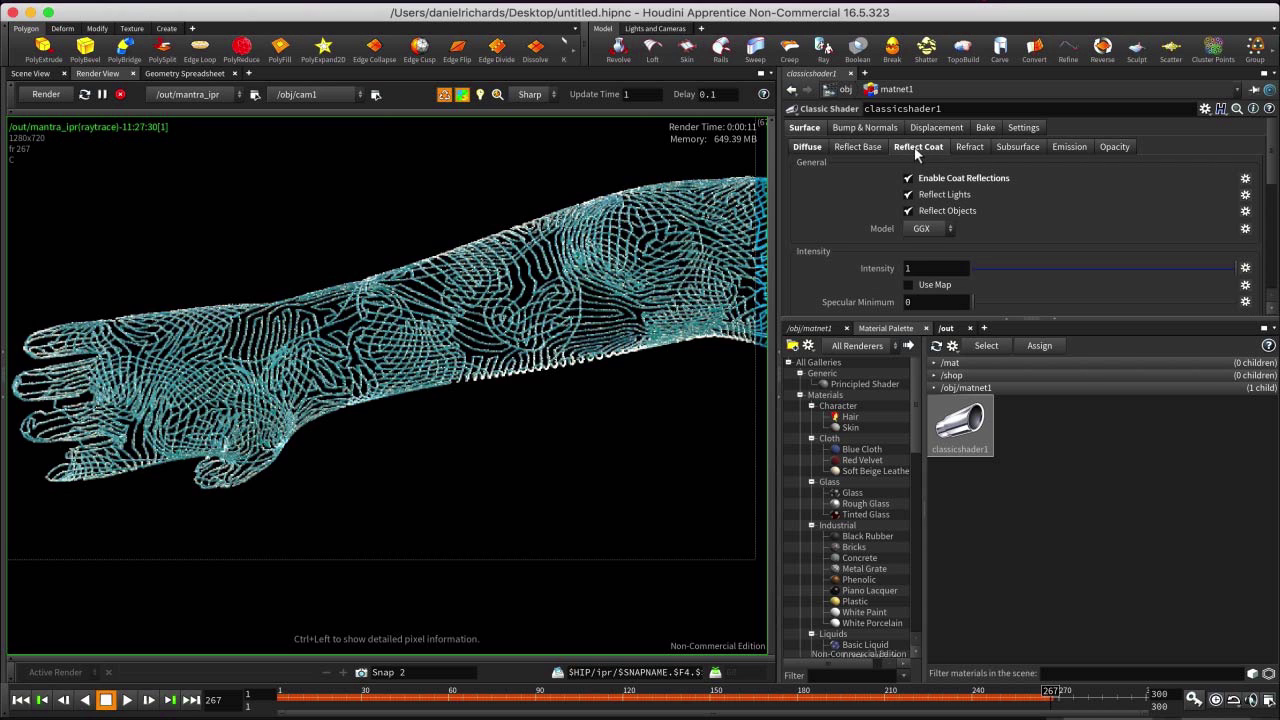
{"action": "scroll", "coordinate": [995, 208], "scroll_direction": "down", "scroll_amount": 3}
{"action": "left_click", "coordinate": [948, 269]}
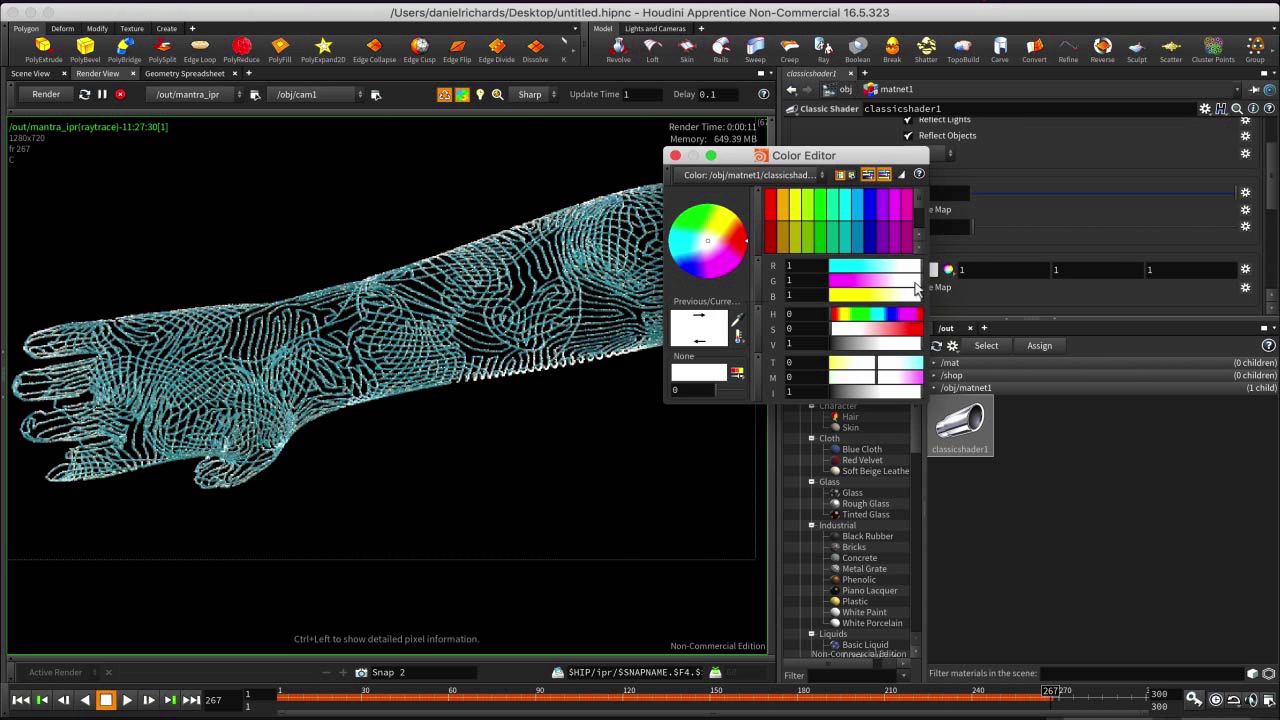
{"action": "left_click_drag", "start_coordinate": [900, 328], "coordinate": [913, 330]}
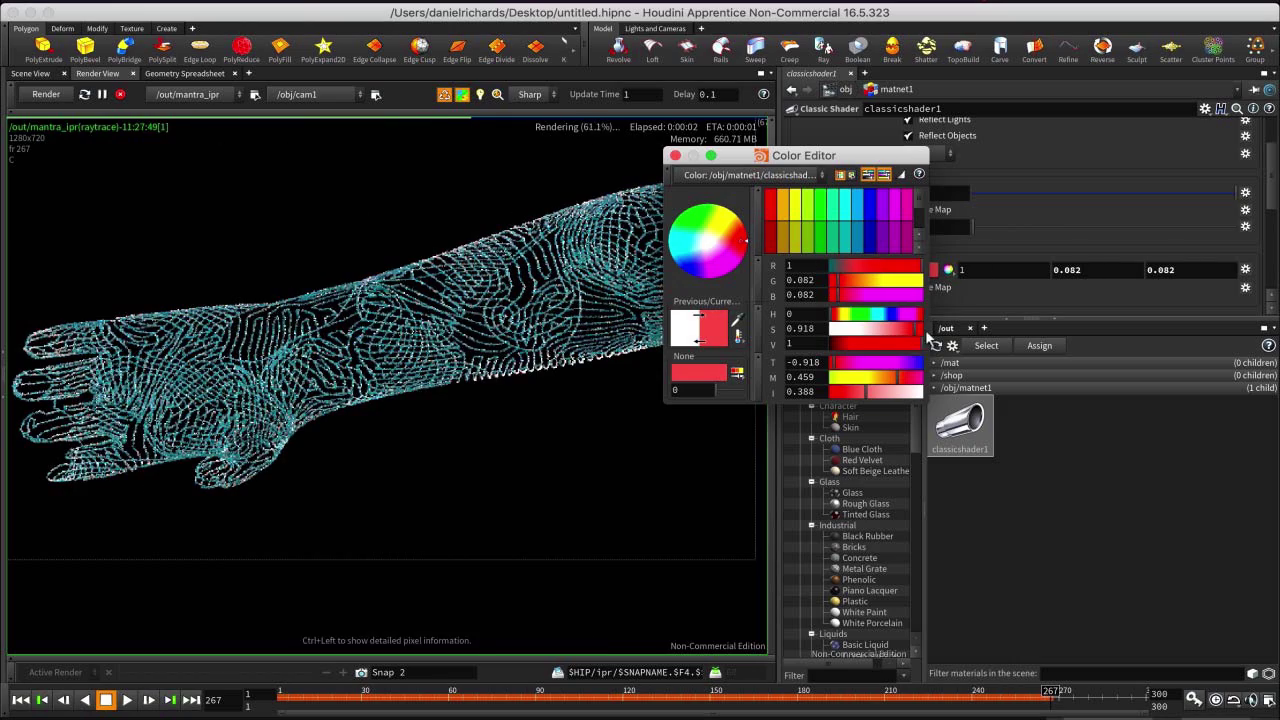
{"action": "left_click_drag", "start_coordinate": [920, 330], "coordinate": [942, 334]}
{"action": "left_click", "coordinate": [676, 156]}
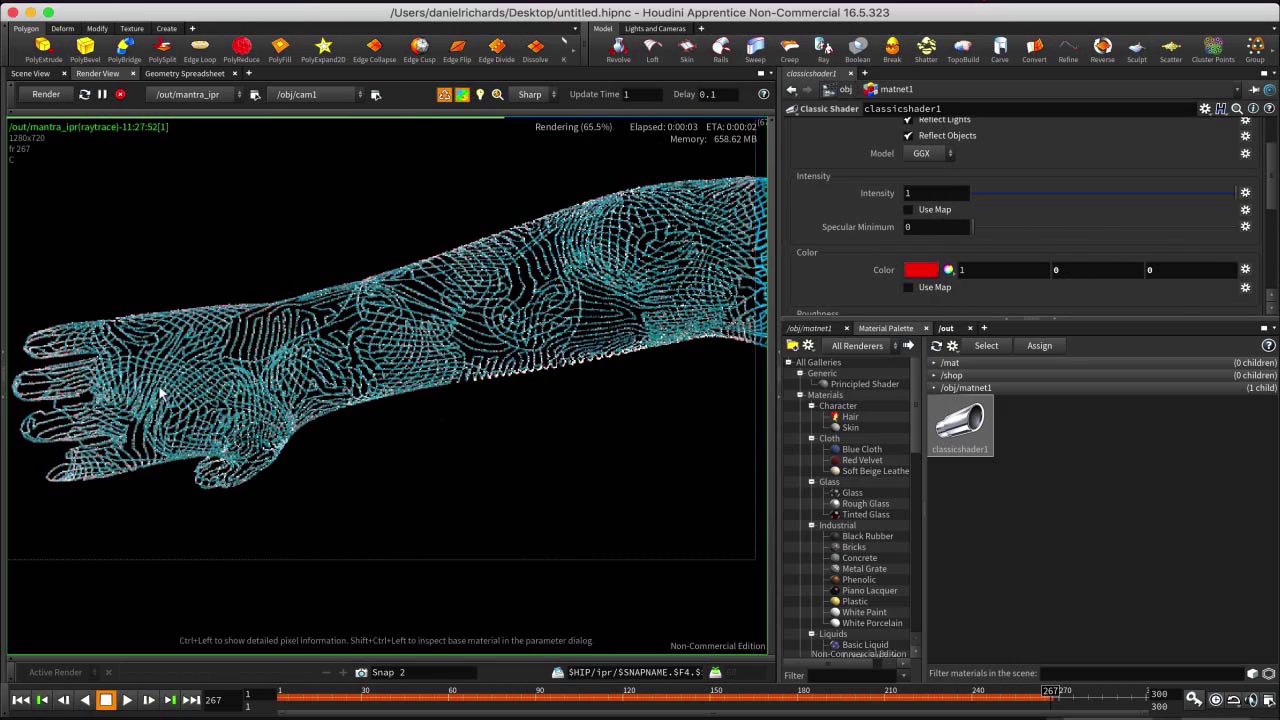
Examine the coat reflections on the rendered wires up close and at full size, and stop the render.
{"action": "scroll", "coordinate": [347, 393], "scroll_direction": "up", "scroll_amount": 5}
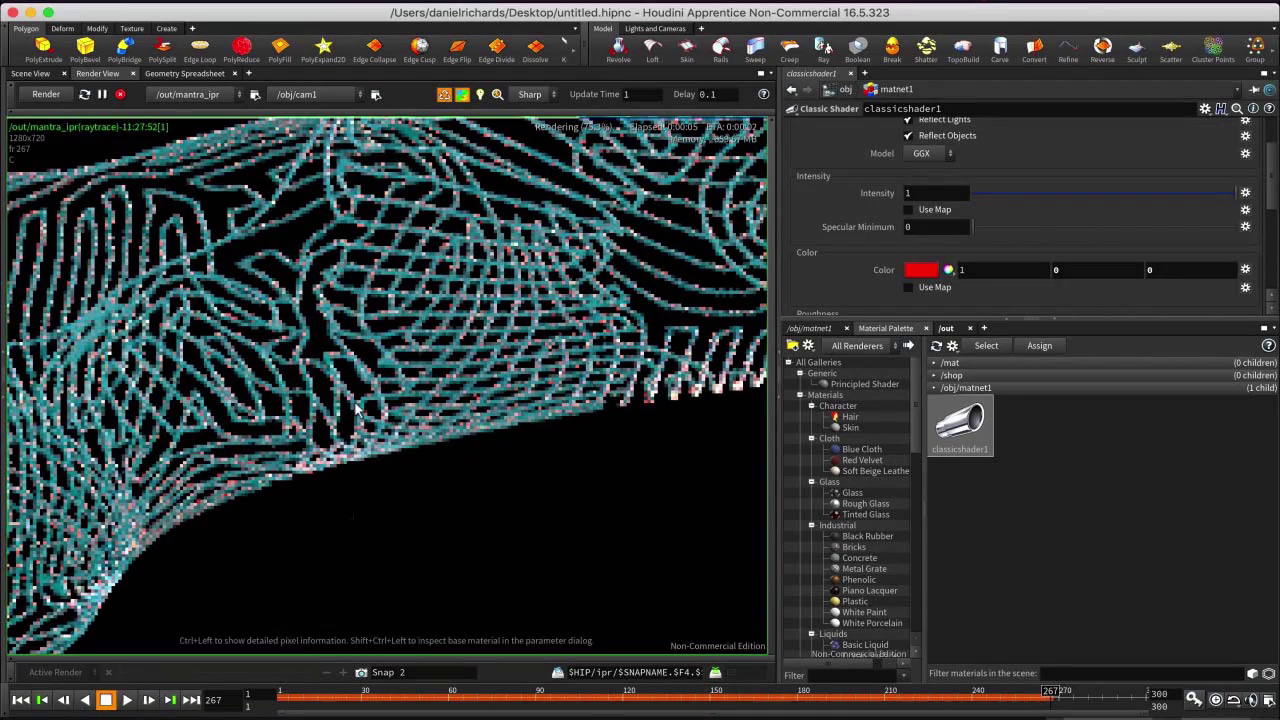
{"action": "scroll", "coordinate": [340, 278], "scroll_direction": "down", "scroll_amount": 5}
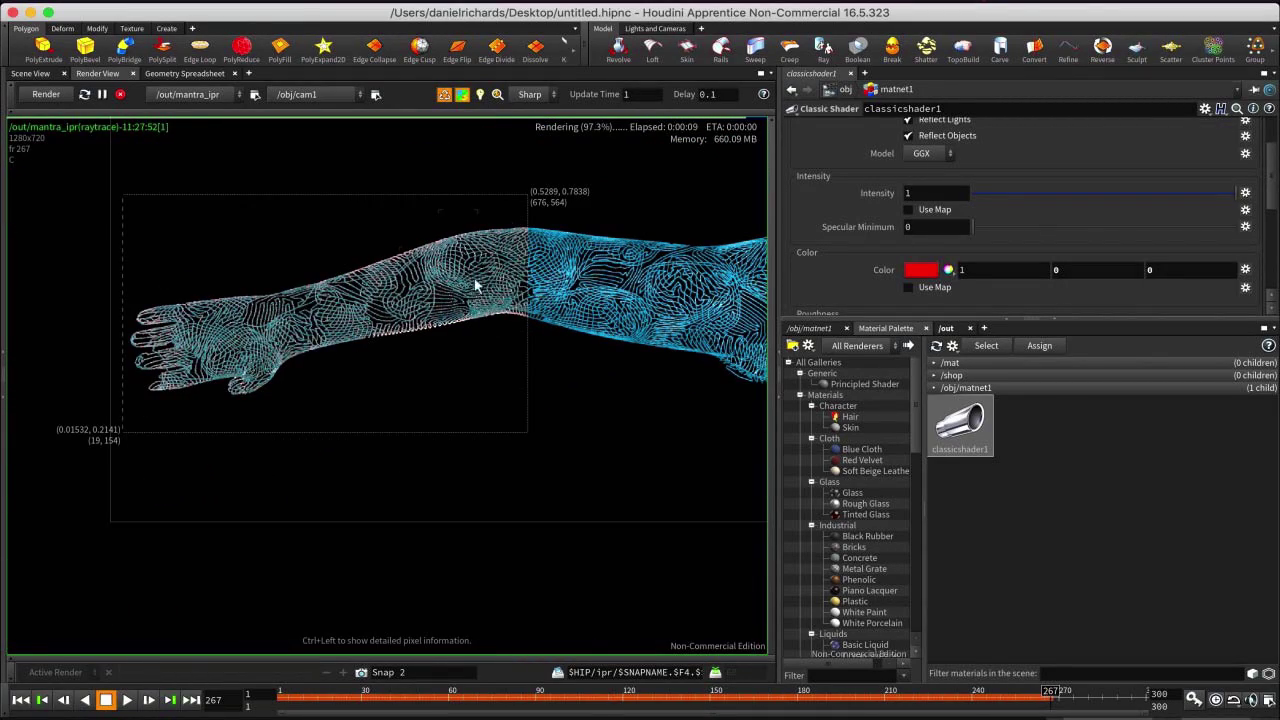
{"action": "scroll", "coordinate": [425, 330], "scroll_direction": "up", "scroll_amount": 6}
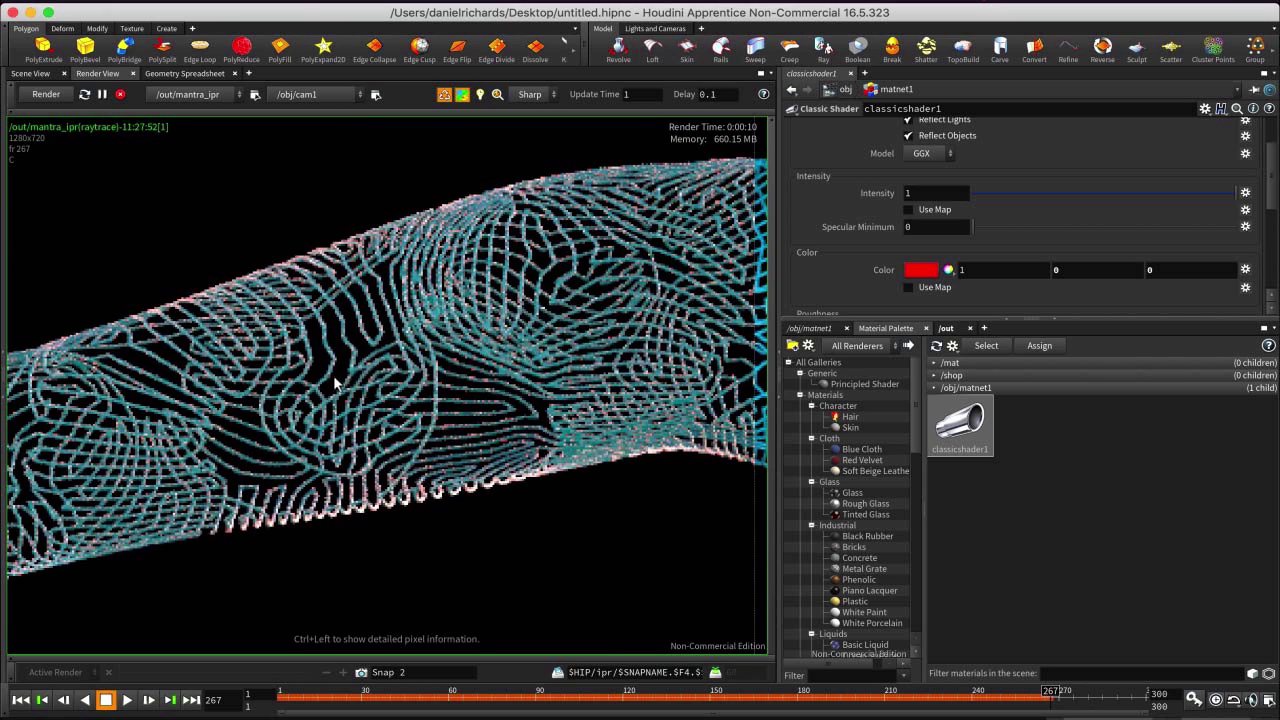
{"action": "scroll", "coordinate": [427, 388], "scroll_direction": "down", "scroll_amount": 6}
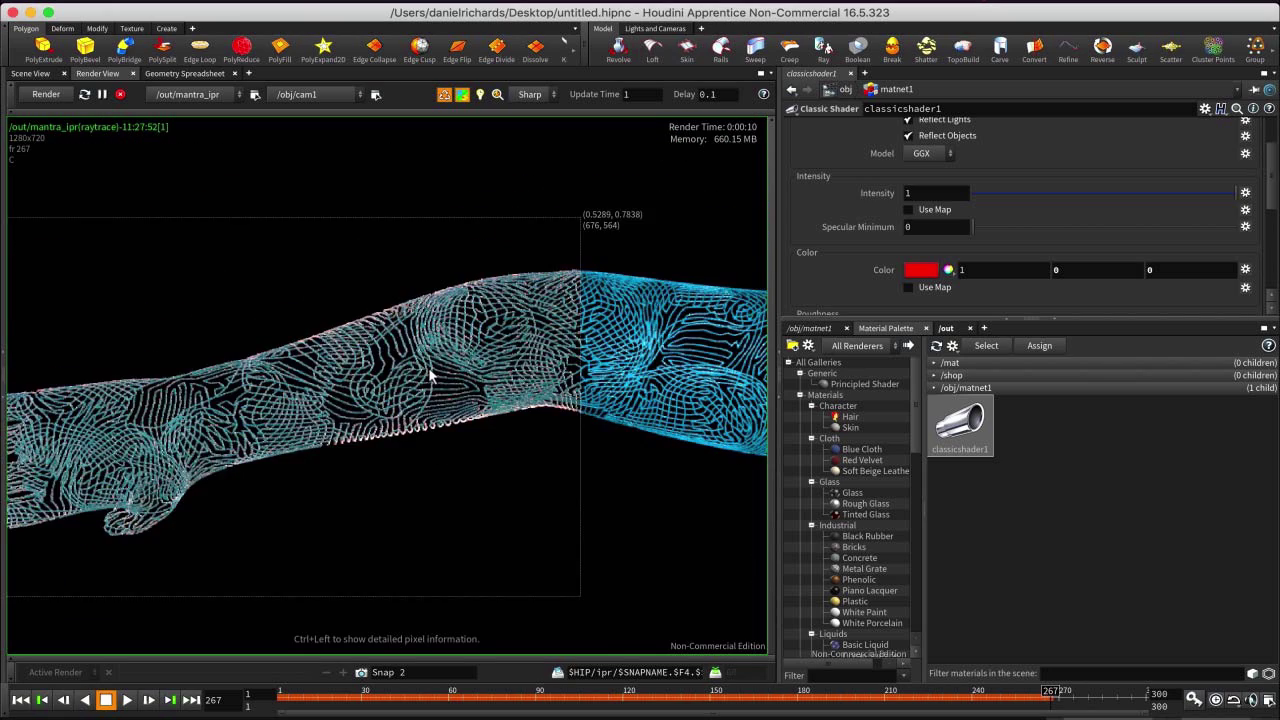
{"action": "left_click", "coordinate": [120, 94]}
Return to the 3D scene and show the /obj network.
{"action": "left_click", "coordinate": [31, 73]}
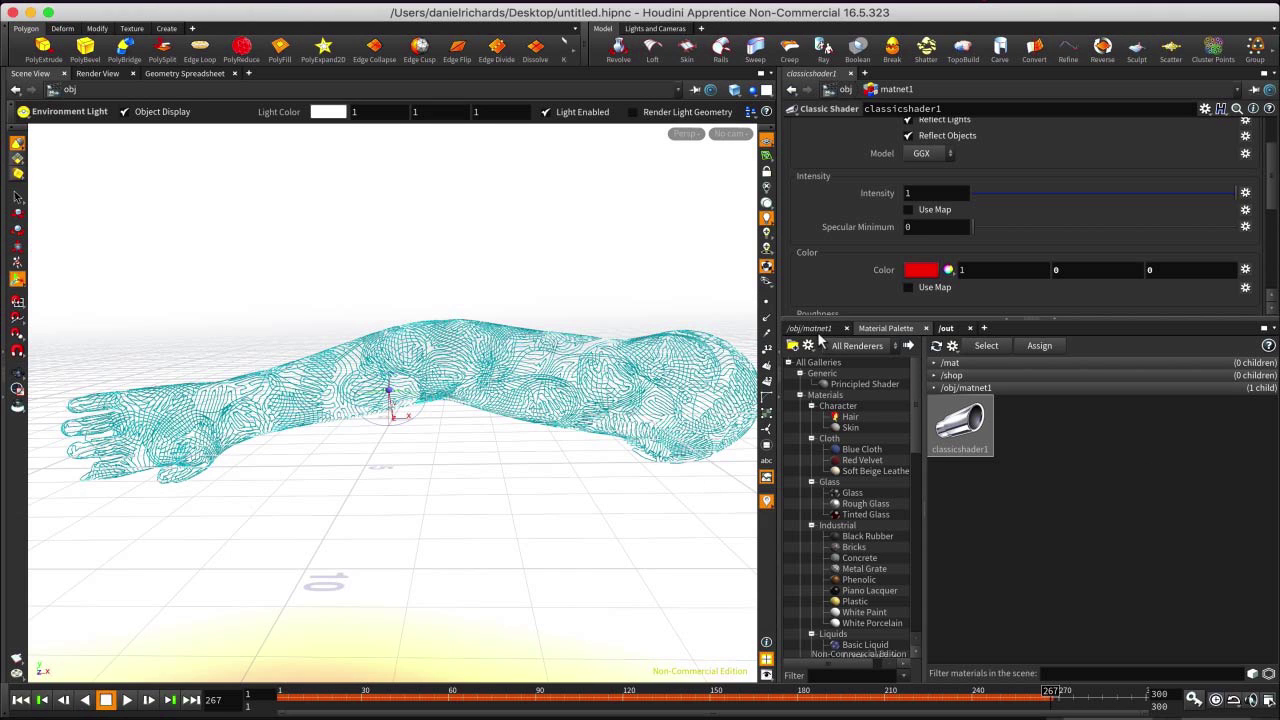
{"action": "left_click", "coordinate": [814, 329]}
{"action": "left_click", "coordinate": [846, 346]}
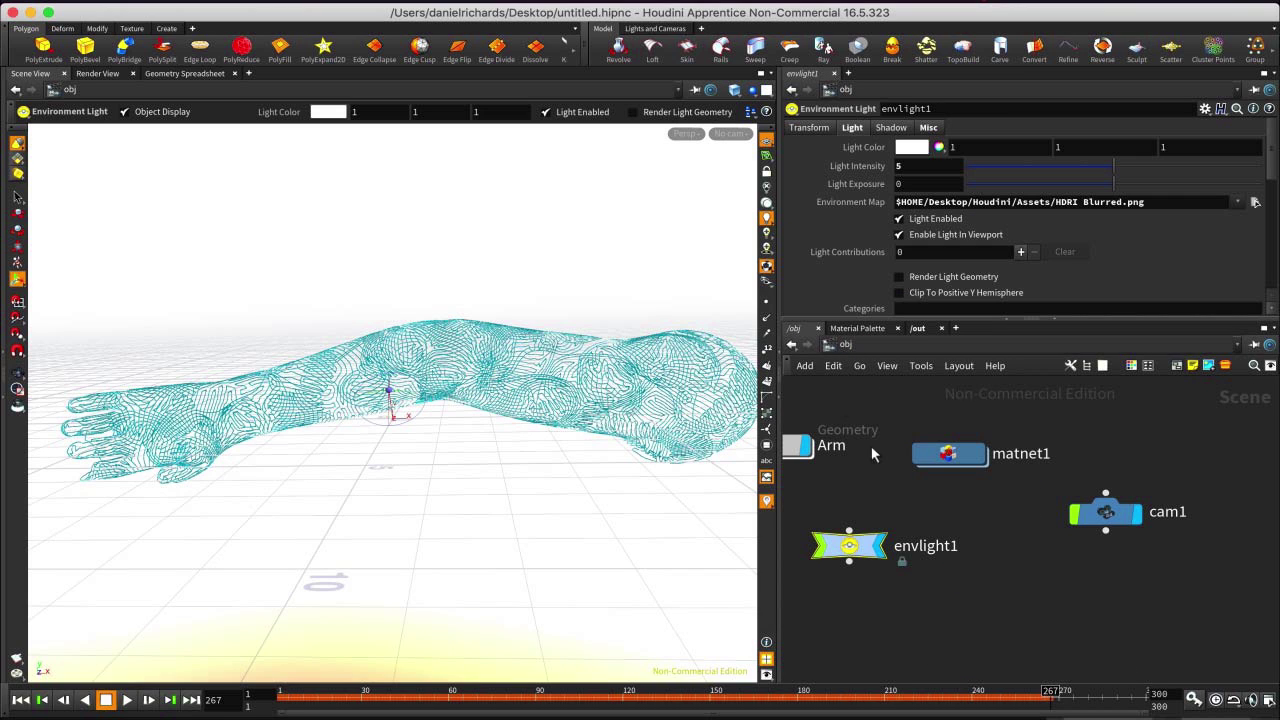
Open the classicshader1 material from the material palette and return to the /obj network.
{"action": "left_click", "coordinate": [858, 328]}
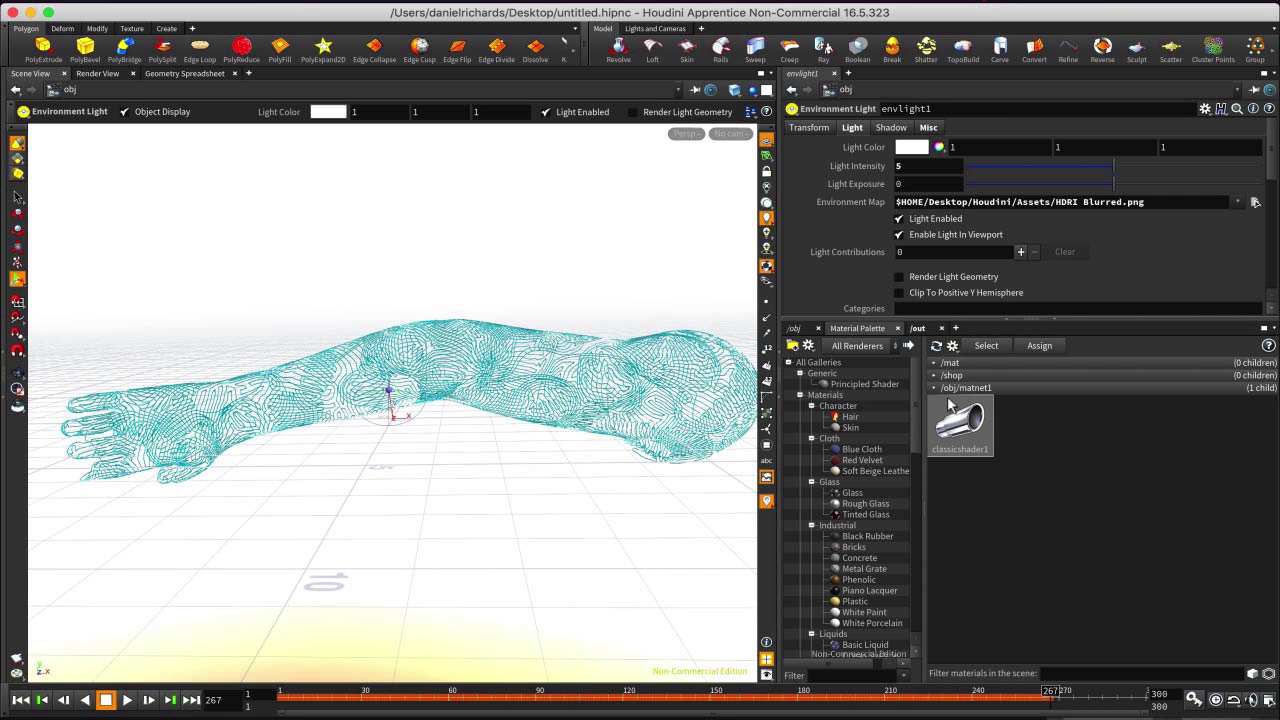
{"action": "left_click", "coordinate": [950, 430]}
{"action": "scroll", "coordinate": [920, 278], "scroll_direction": "up", "scroll_amount": 4}
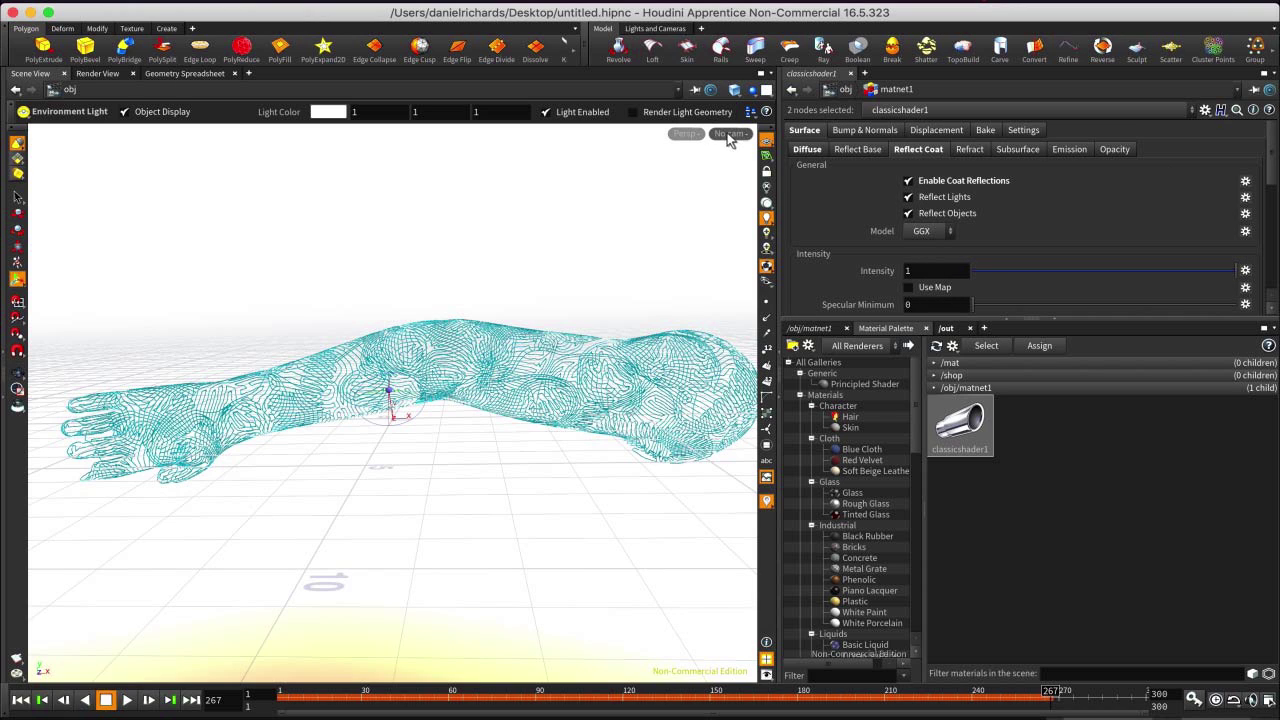
{"action": "left_click", "coordinate": [808, 328]}
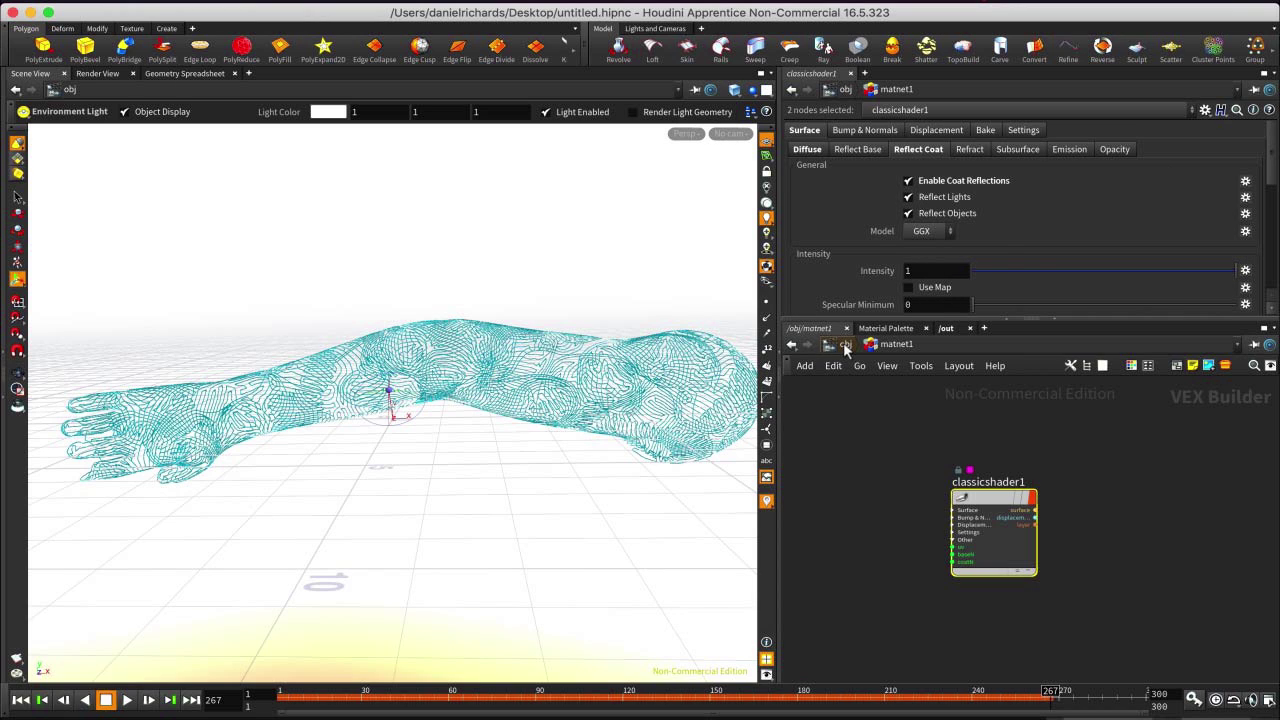
{"action": "left_click", "coordinate": [845, 345]}
{"action": "middle_click_drag", "start_coordinate": [986, 581], "coordinate": [1004, 578]}
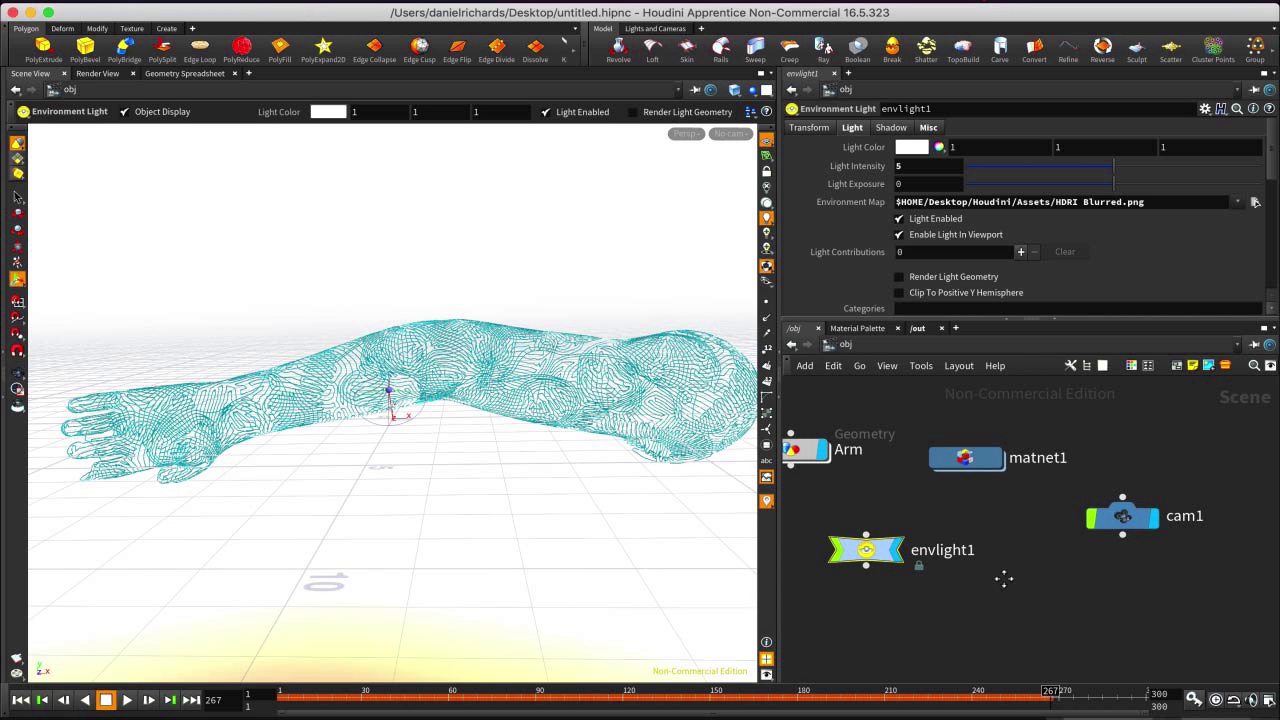
Browse the material palette's gallery of preset materials, from cloth and glass to metallic and natural.
{"action": "left_click", "coordinate": [866, 331]}
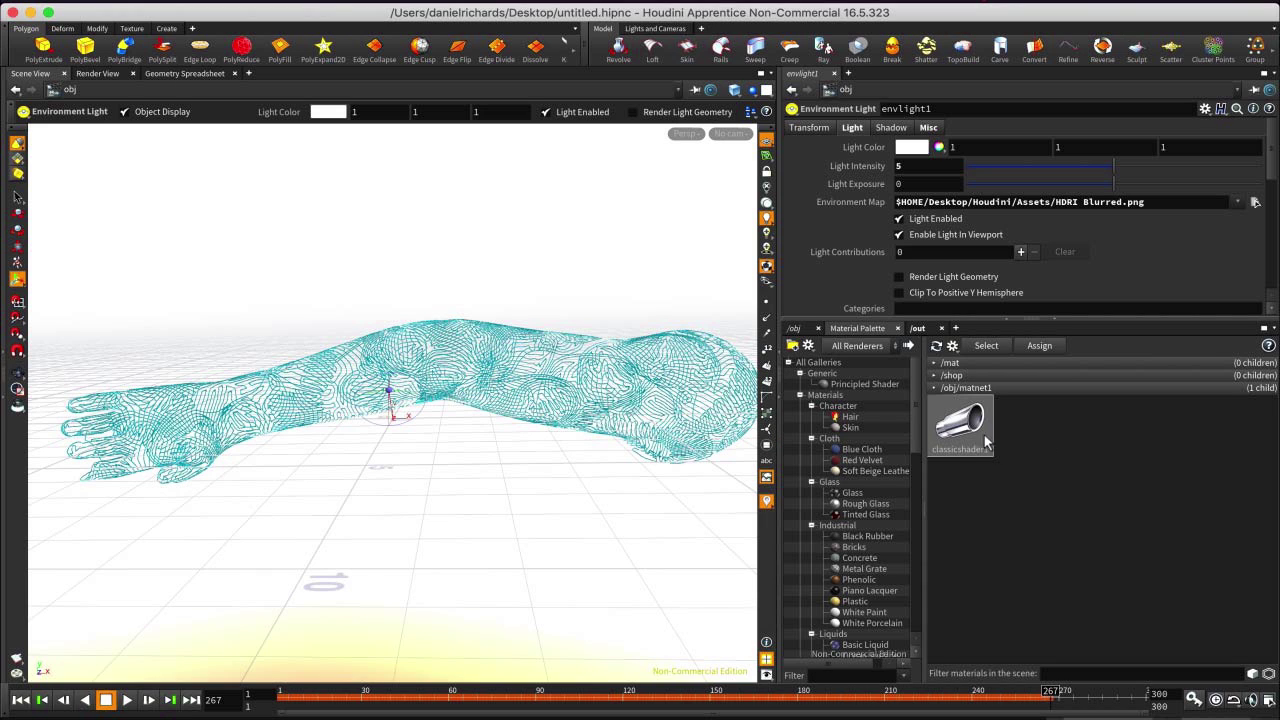
{"action": "scroll", "coordinate": [852, 545], "scroll_direction": "down", "scroll_amount": 5}
{"action": "scroll", "coordinate": [852, 545], "scroll_direction": "down", "scroll_amount": 5}
{"action": "scroll", "coordinate": [852, 545], "scroll_direction": "up", "scroll_amount": 5}
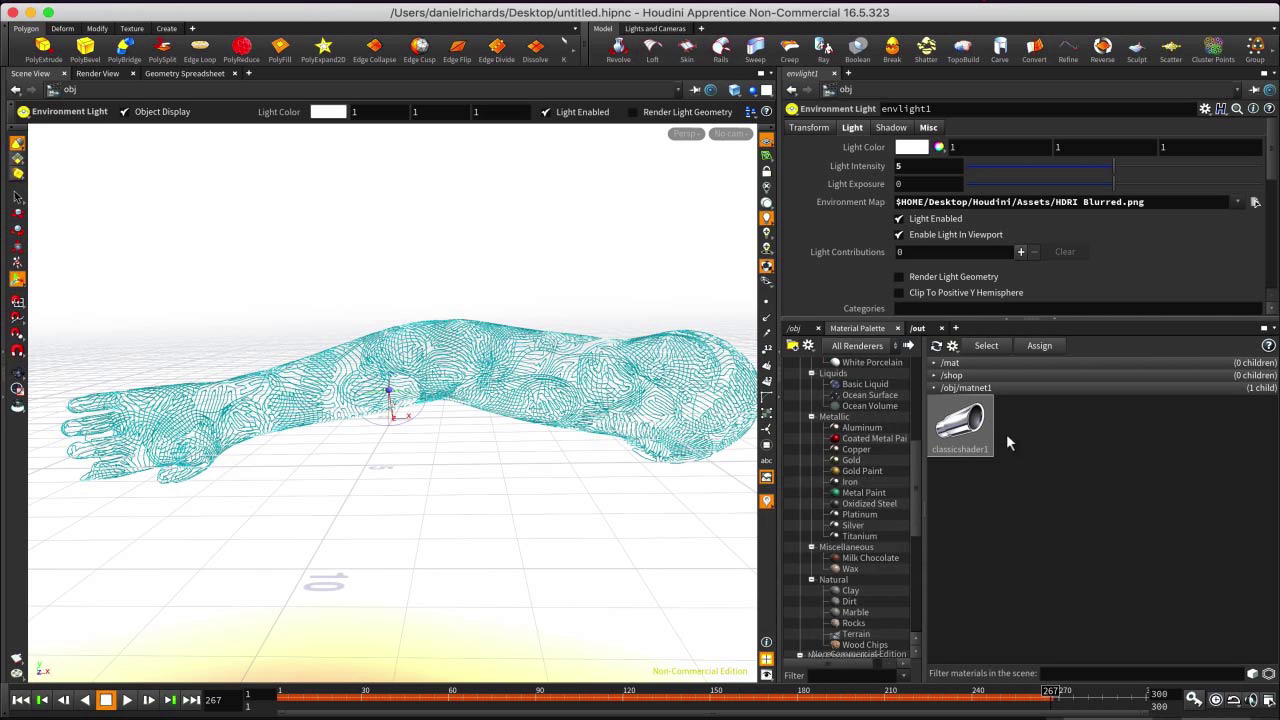
{"action": "scroll", "coordinate": [903, 464], "scroll_direction": "up", "scroll_amount": 3}
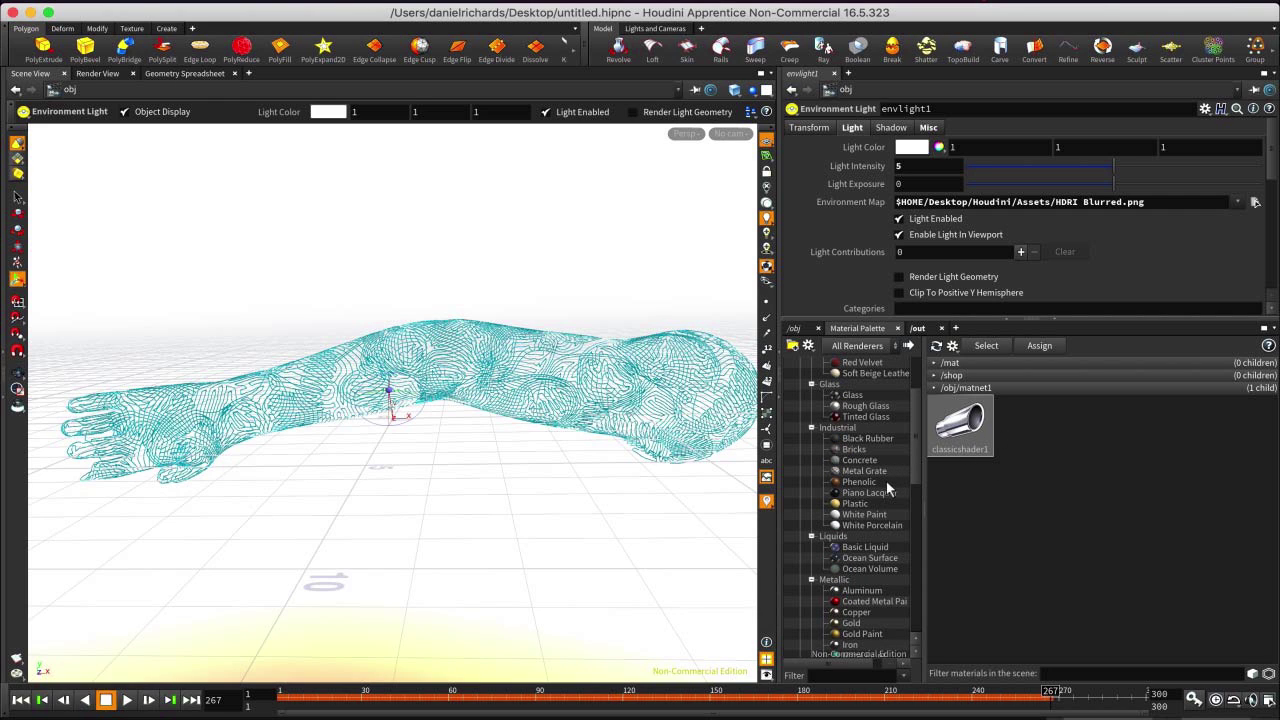
{"action": "scroll", "coordinate": [875, 512], "scroll_direction": "down", "scroll_amount": 1}
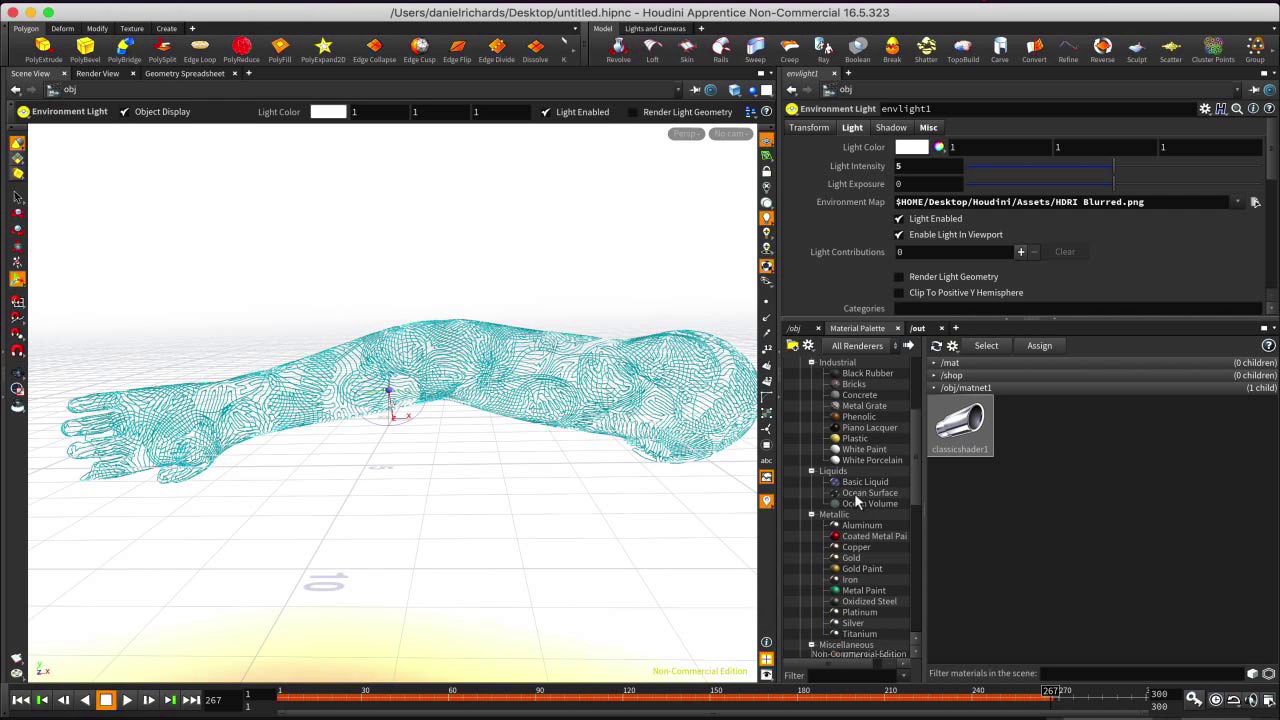
{"action": "left_click_drag", "start_coordinate": [917, 473], "coordinate": [913, 413]}
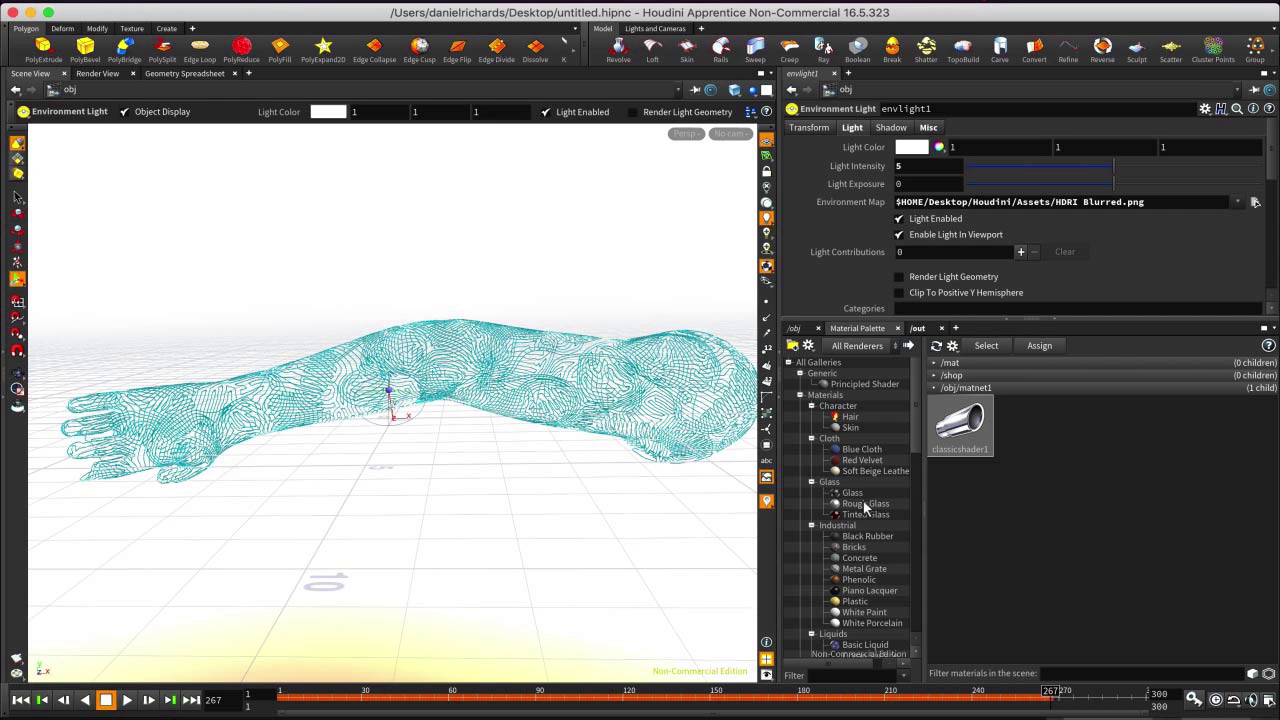
{"action": "scroll", "coordinate": [870, 530], "scroll_direction": "down", "scroll_amount": 3}
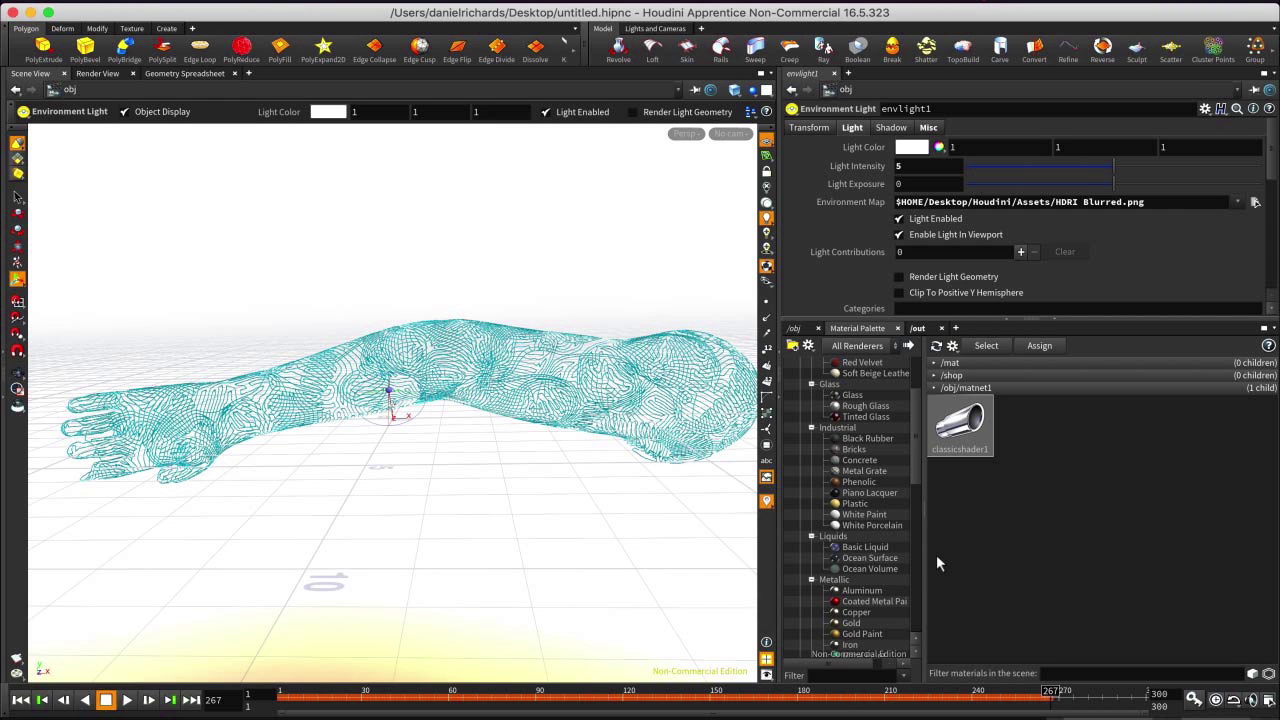
Return to the /obj network and stop the environment light from lighting the viewport.
{"action": "left_click", "coordinate": [797, 329]}
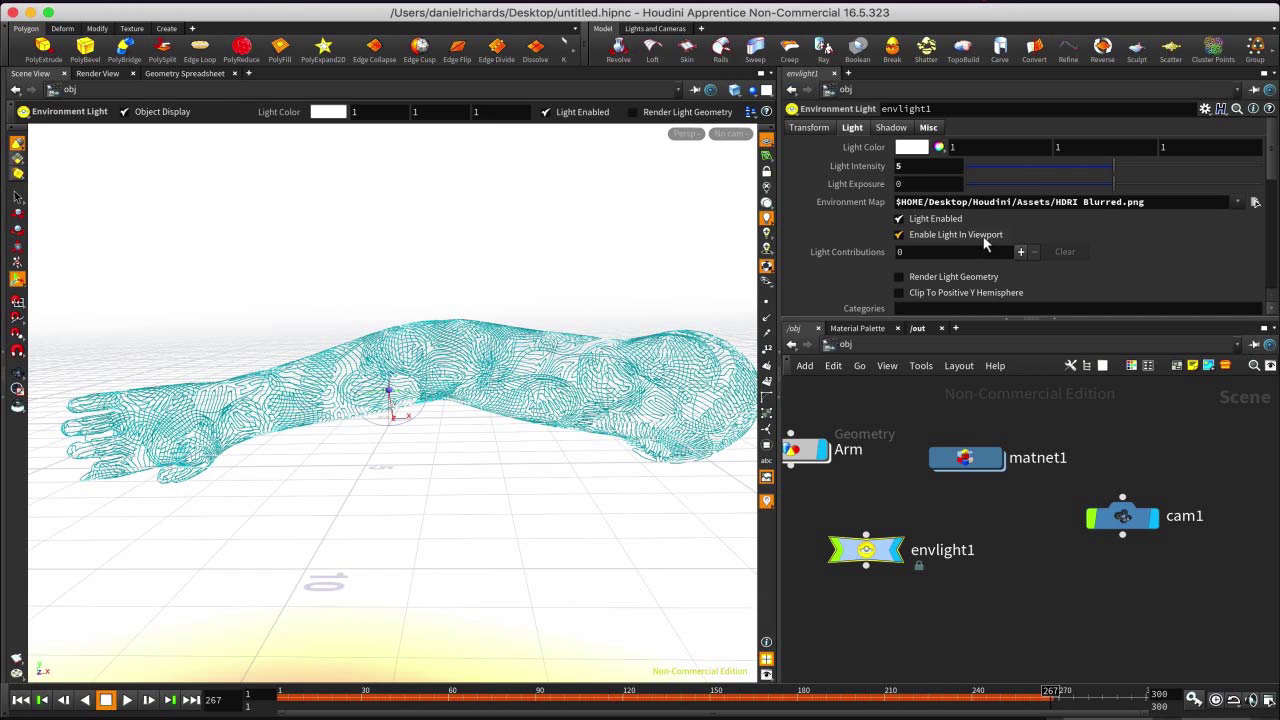
{"action": "scroll", "coordinate": [986, 241], "scroll_direction": "down", "scroll_amount": 1}
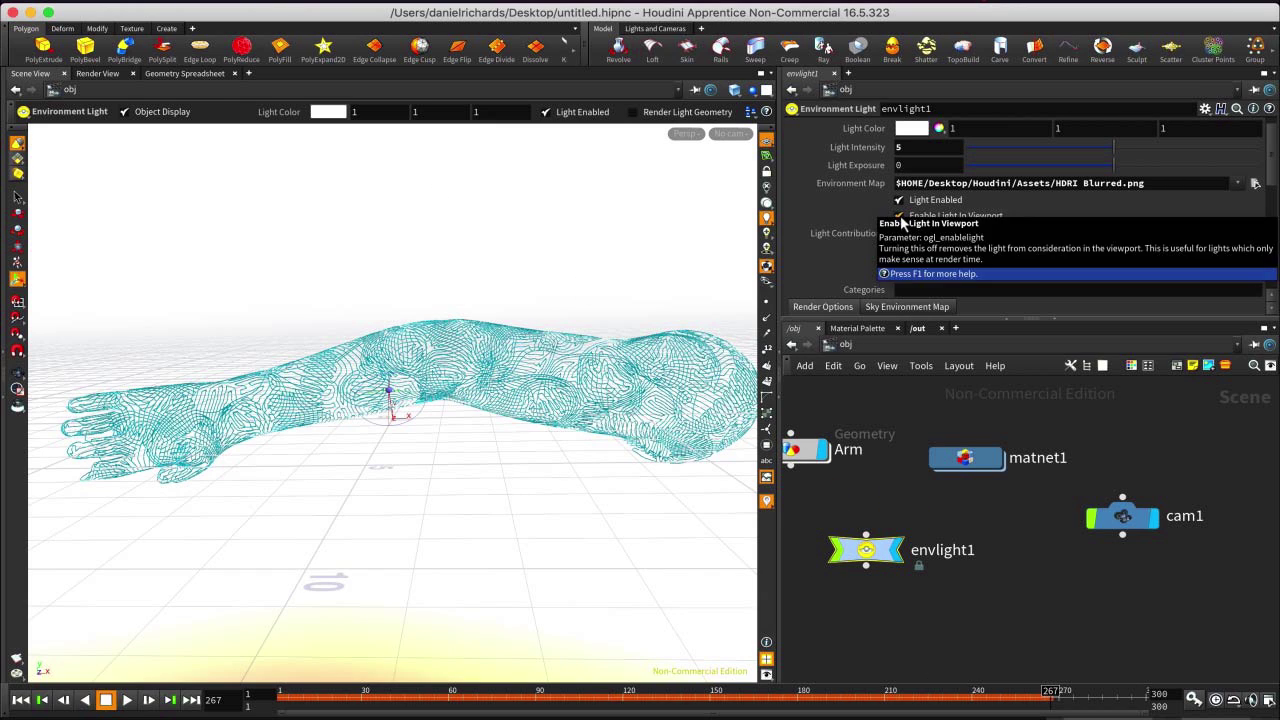
{"action": "left_click", "coordinate": [899, 216]}
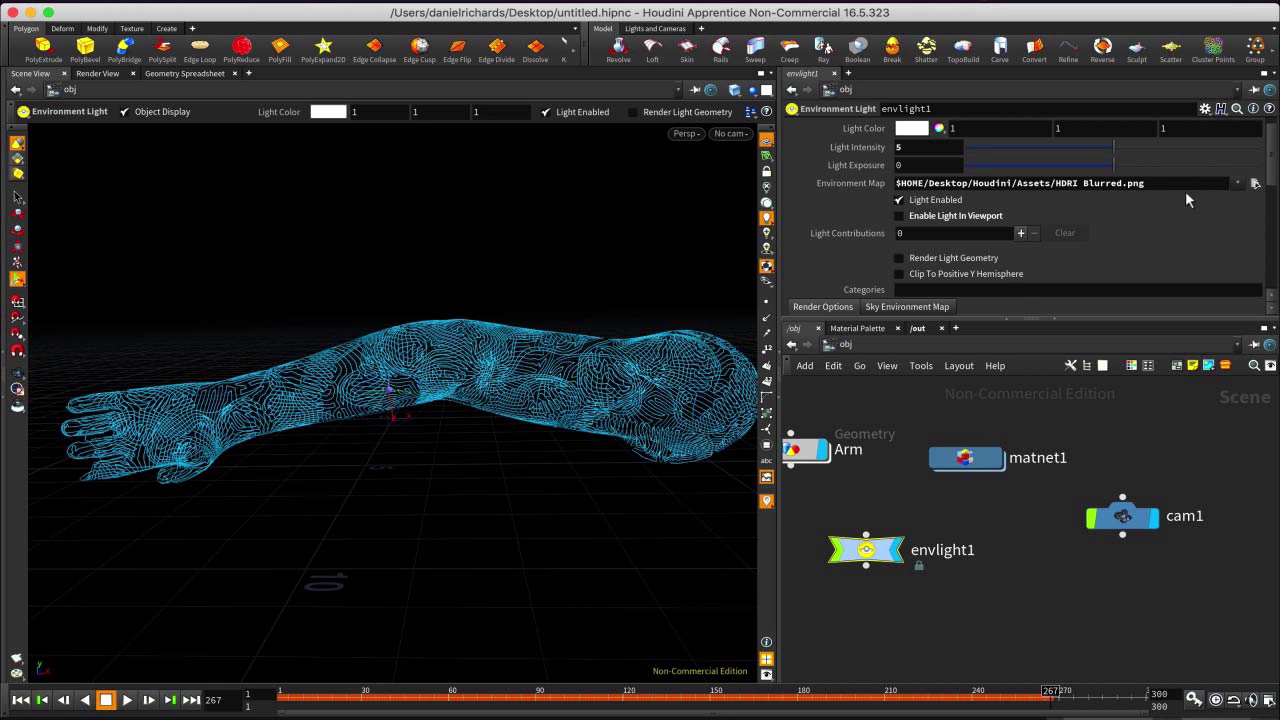
Replace the environment light's map with satara_night_8k.hdr and start a new render of the arm.
{"action": "left_click", "coordinate": [1255, 184]}
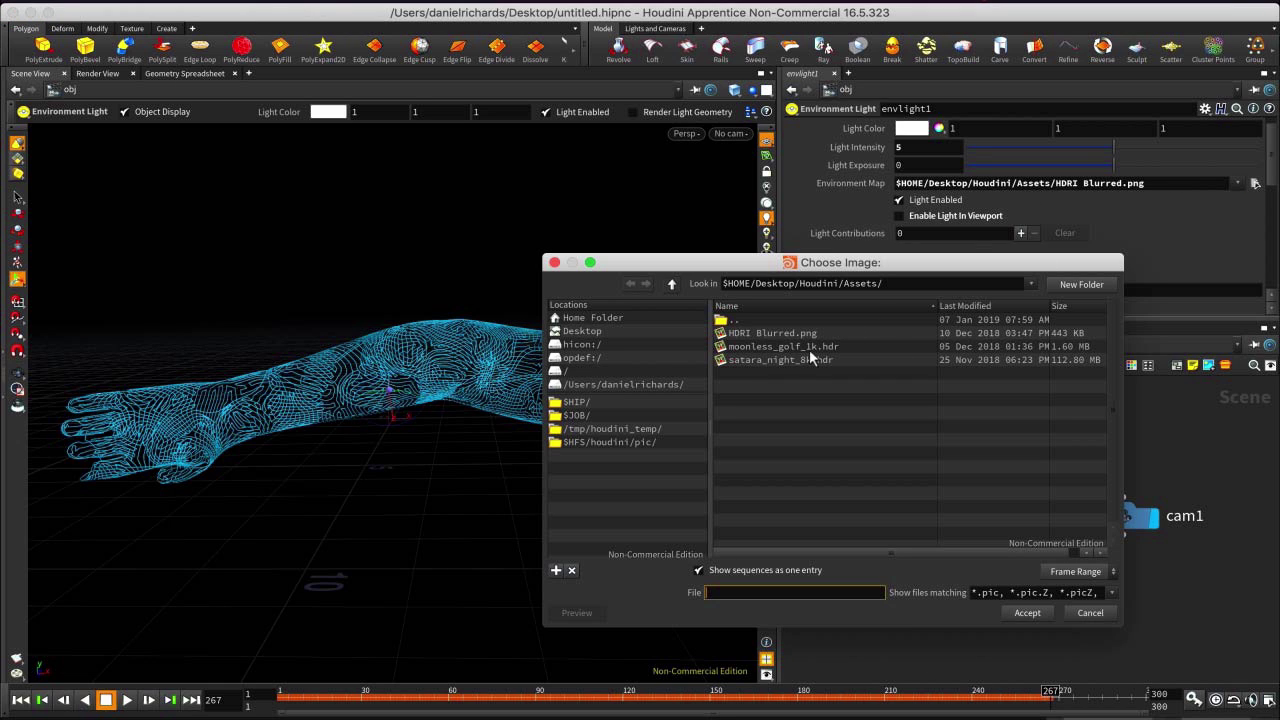
{"action": "left_click", "coordinate": [1078, 614]}
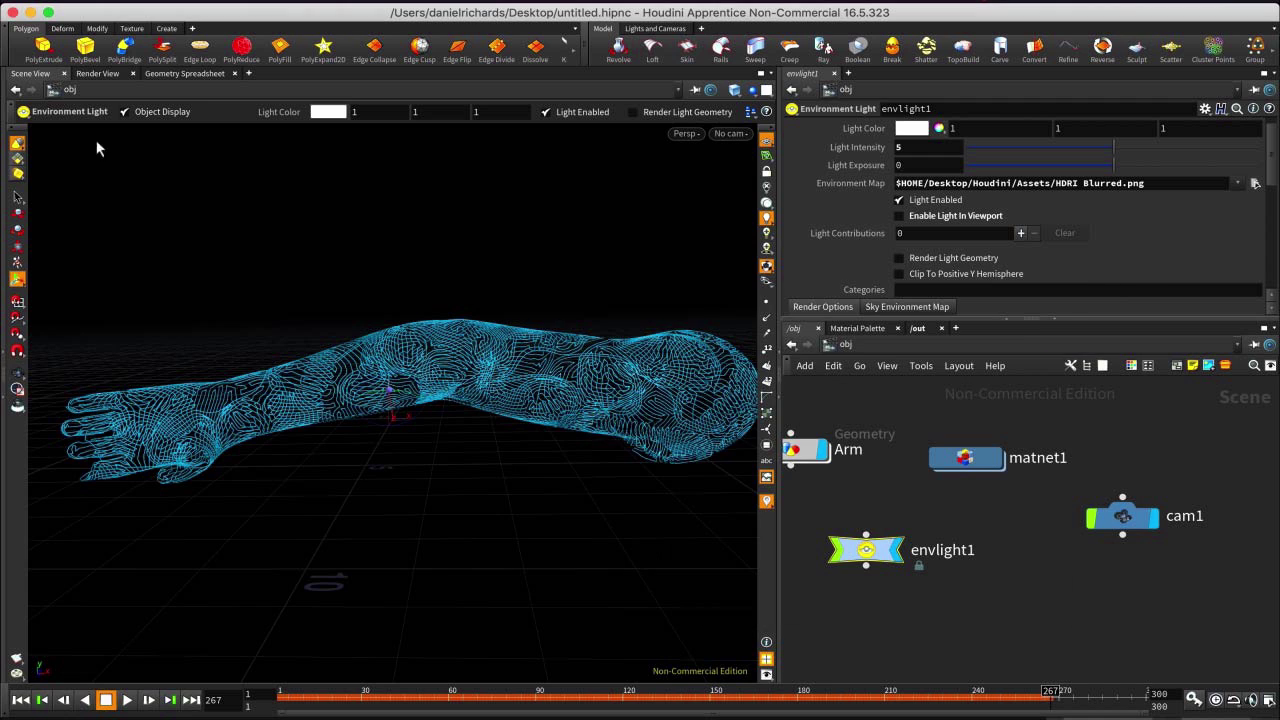
{"action": "left_click", "coordinate": [92, 73]}
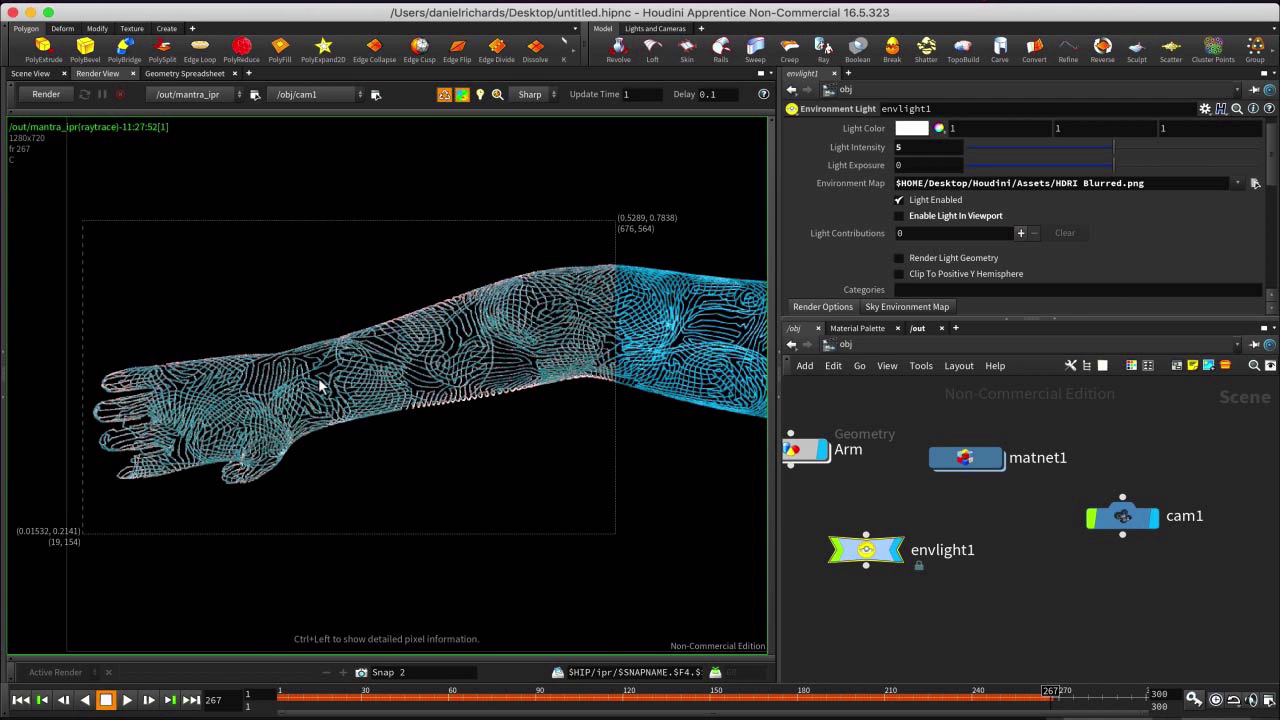
{"action": "left_click", "coordinate": [1255, 184]}
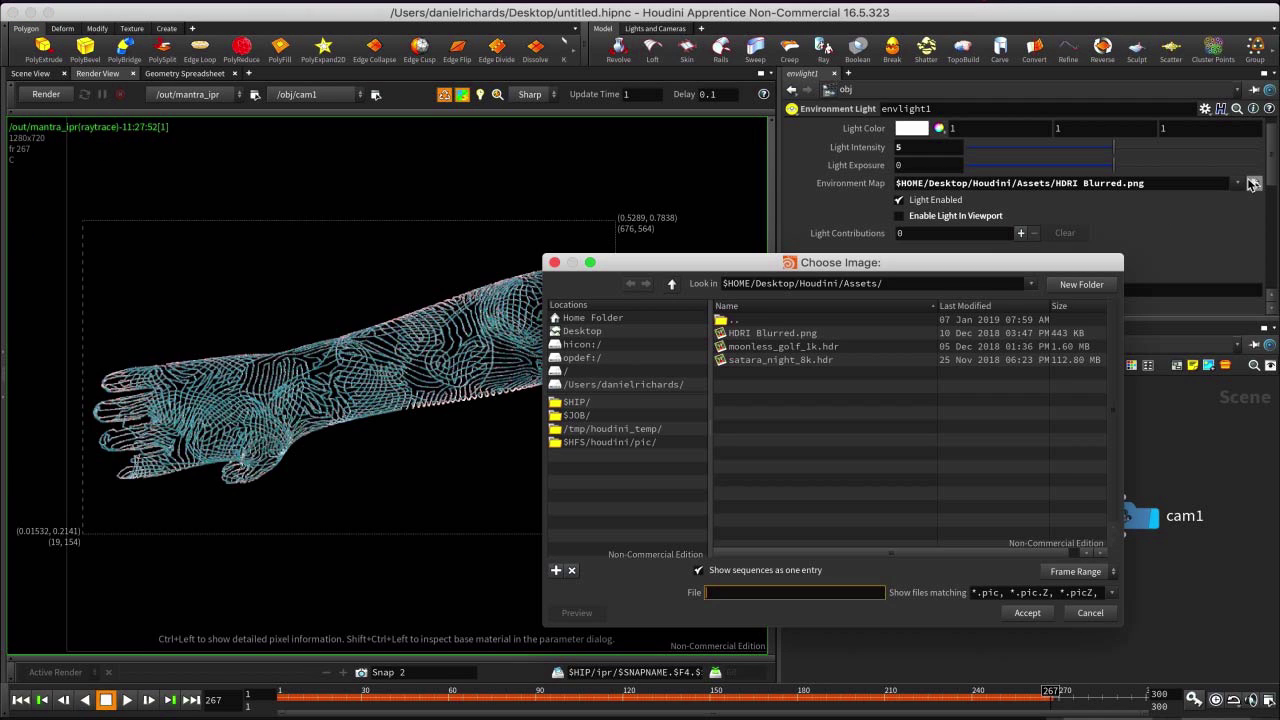
{"action": "left_click", "coordinate": [814, 358]}
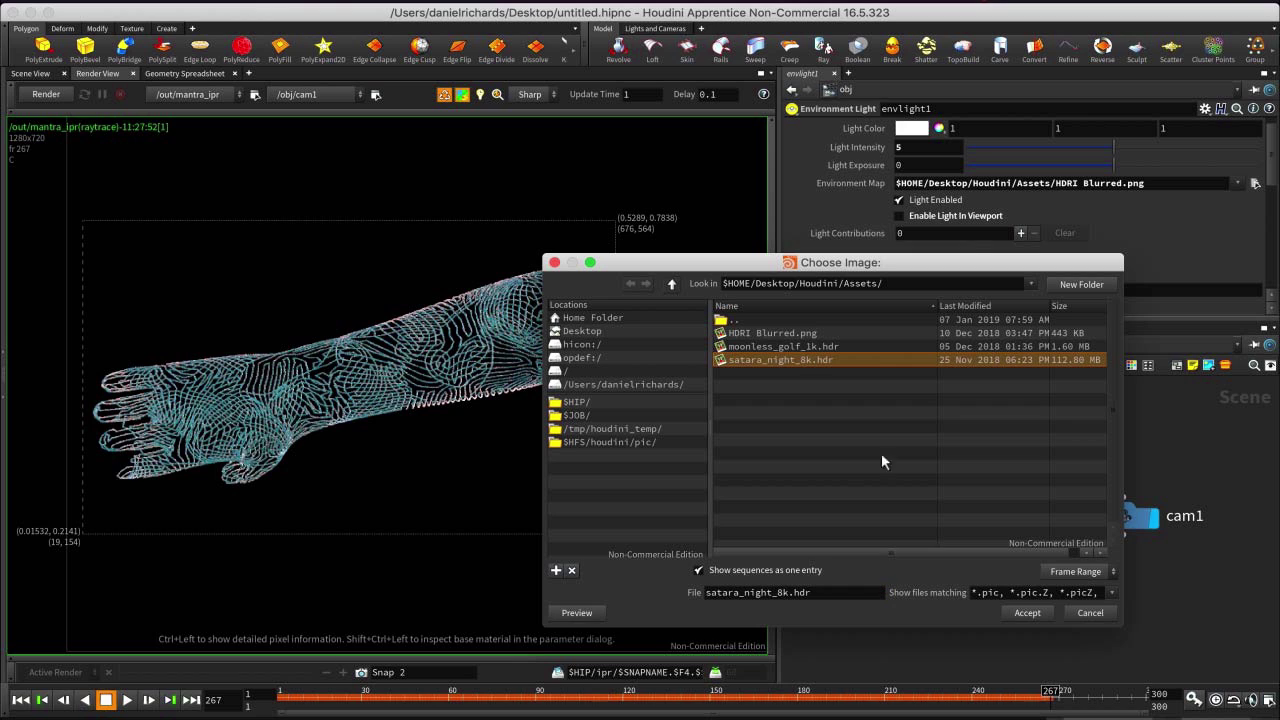
{"action": "left_click", "coordinate": [1030, 613]}
{"action": "left_click", "coordinate": [66, 92]}
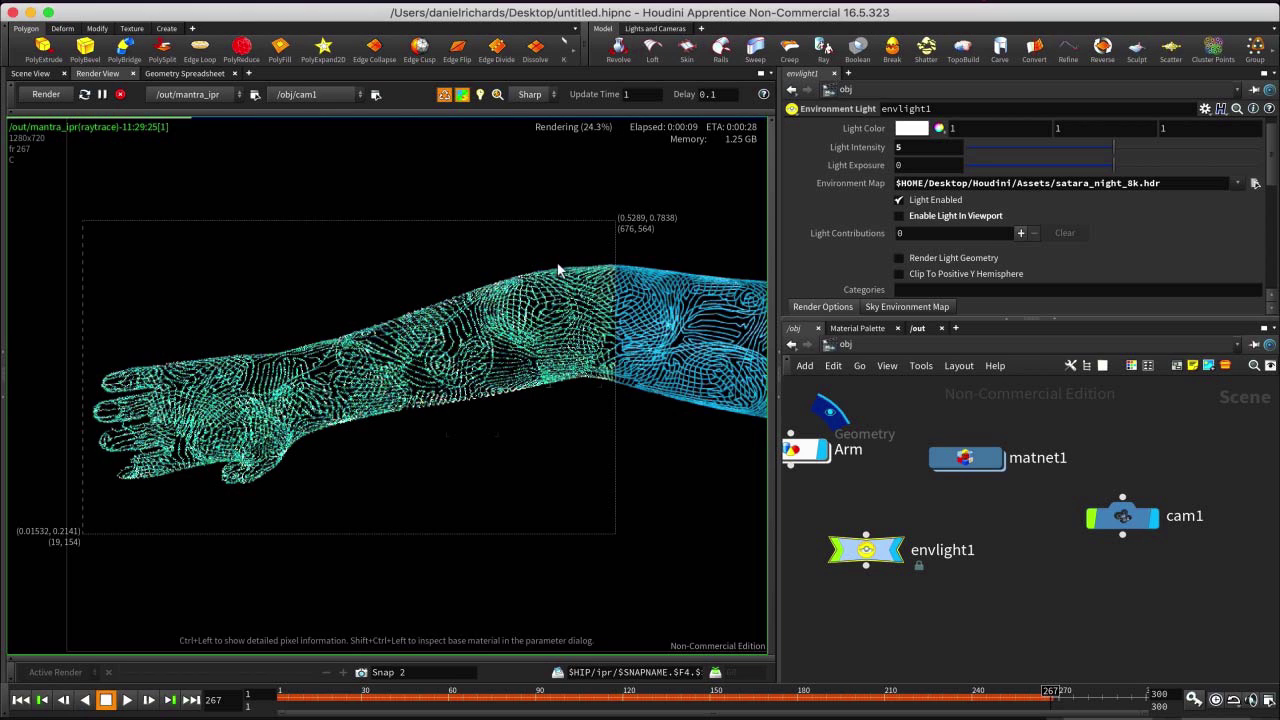
Inspect the wires on the rendered hand and forearm and lower the environment light's intensity to 2.28.
{"action": "scroll", "coordinate": [385, 380], "scroll_direction": "up", "scroll_amount": 3}
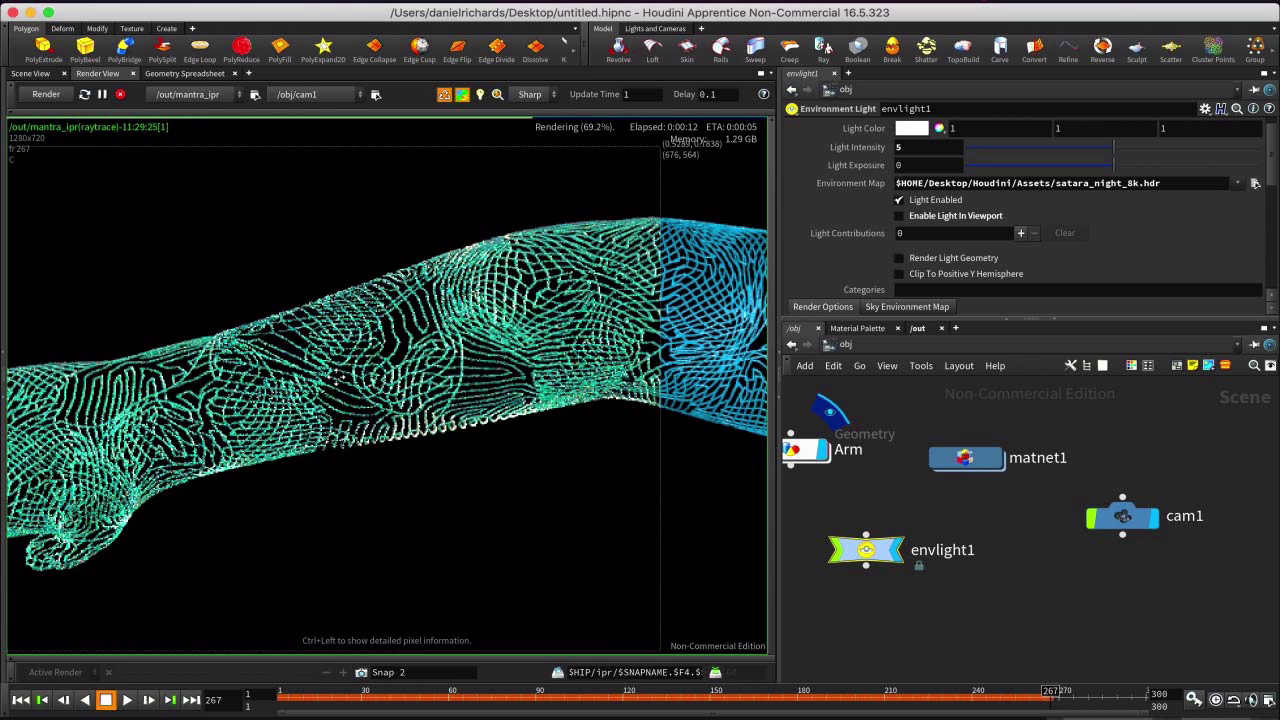
{"action": "middle_click_drag", "start_coordinate": [338, 377], "coordinate": [418, 377]}
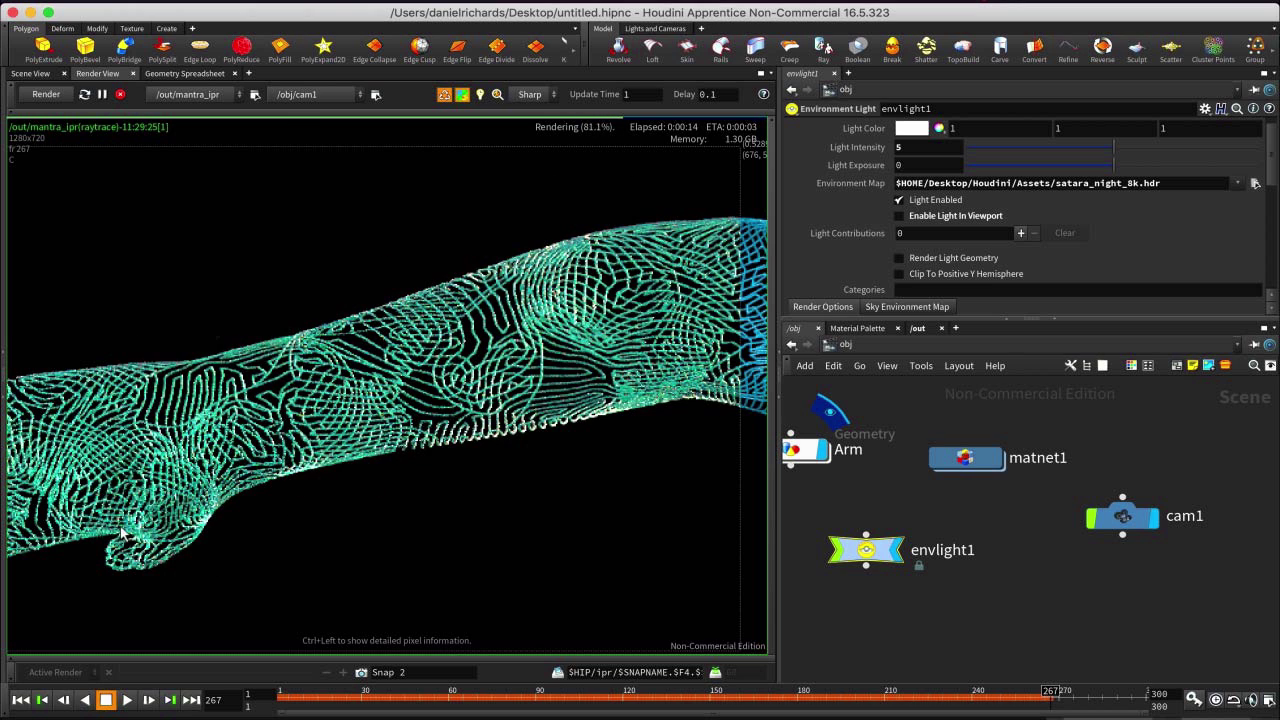
{"action": "scroll", "coordinate": [255, 373], "scroll_direction": "down", "scroll_amount": 2}
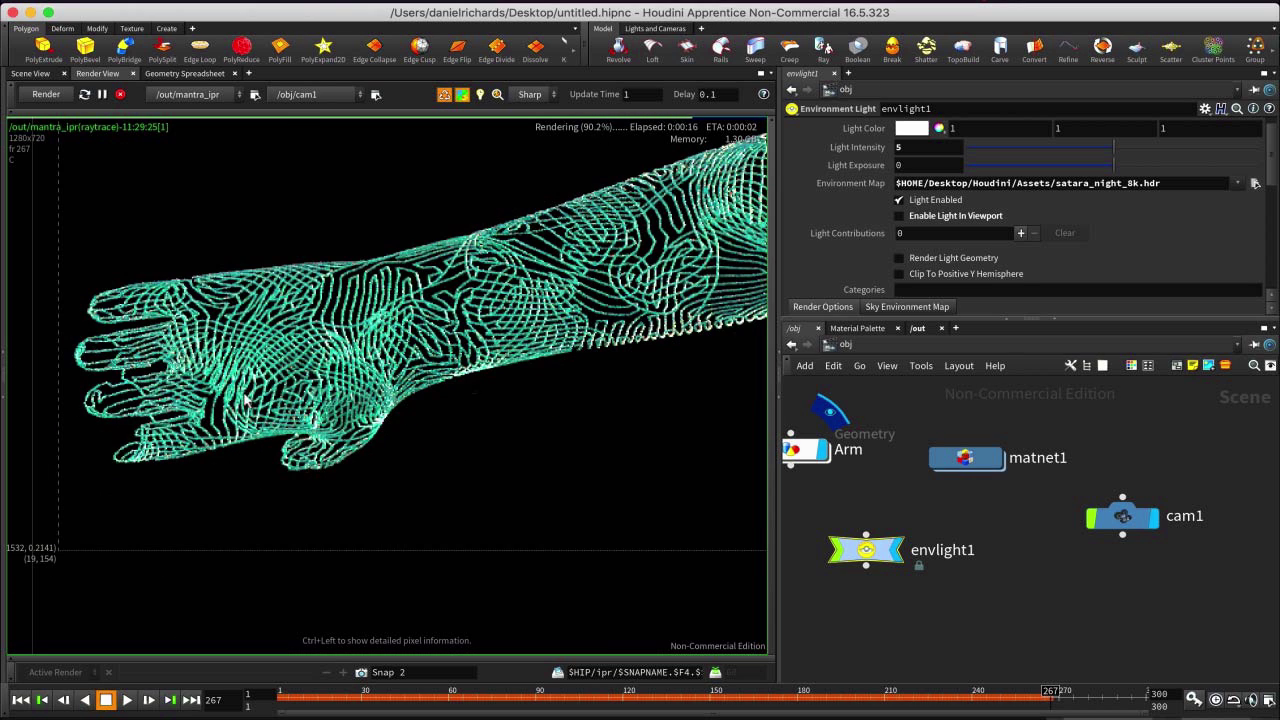
{"action": "scroll", "coordinate": [1114, 223], "scroll_direction": "up", "scroll_amount": 1}
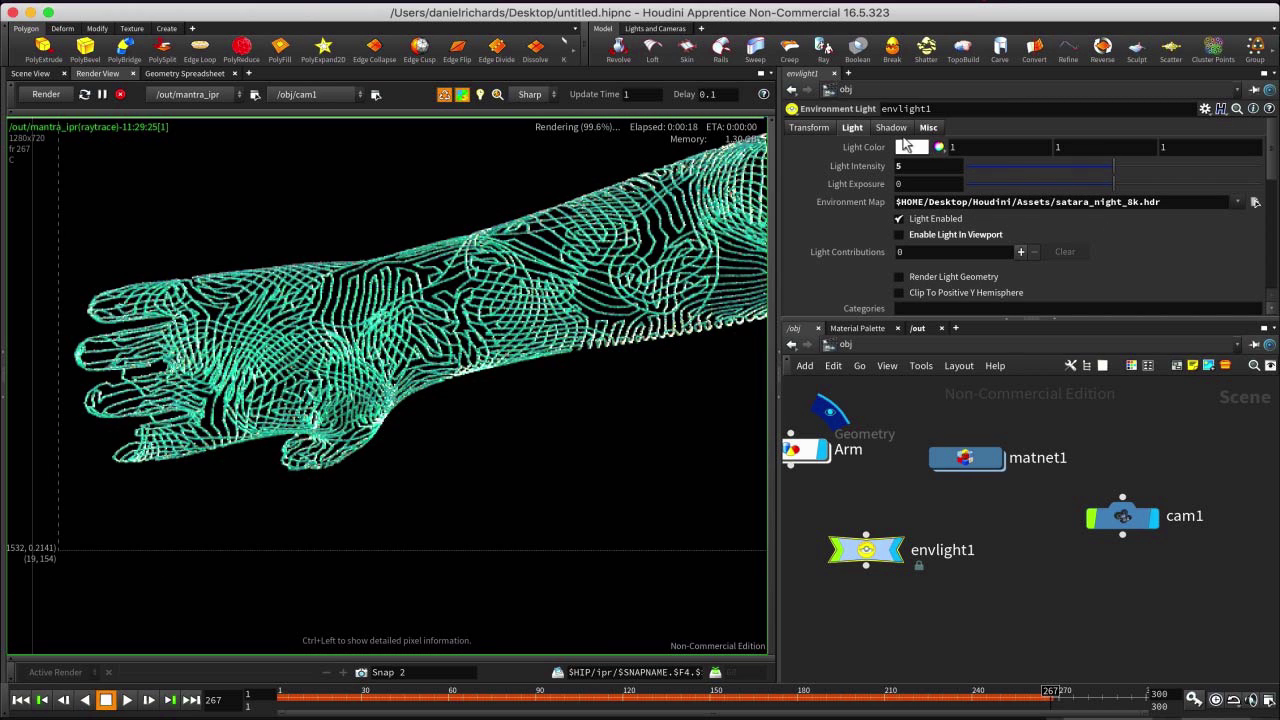
{"action": "left_click_drag", "start_coordinate": [1079, 170], "coordinate": [1033, 167]}
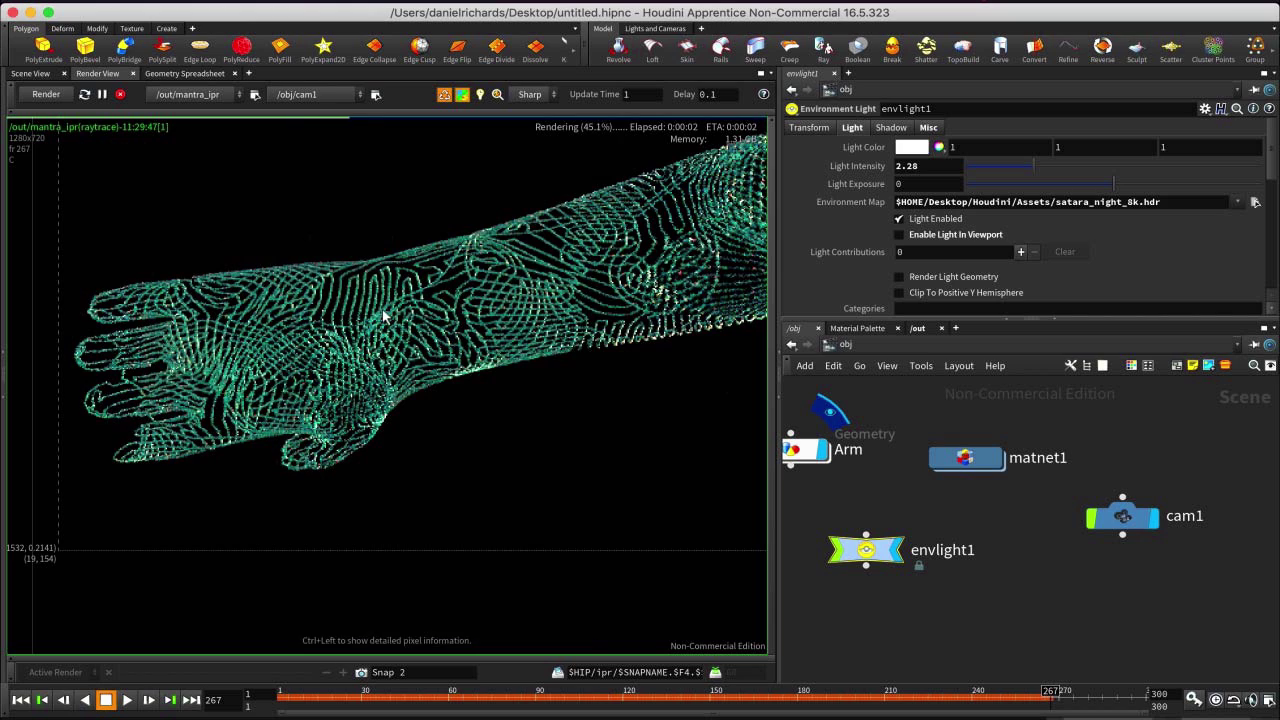
Examine the dimmer render from the hand to the upper arm, and stop the render.
{"action": "scroll", "coordinate": [556, 329], "scroll_direction": "down", "scroll_amount": 3}
{"action": "middle_click_drag", "start_coordinate": [684, 276], "coordinate": [402, 367]}
{"action": "scroll", "coordinate": [464, 338], "scroll_direction": "down", "scroll_amount": 5}
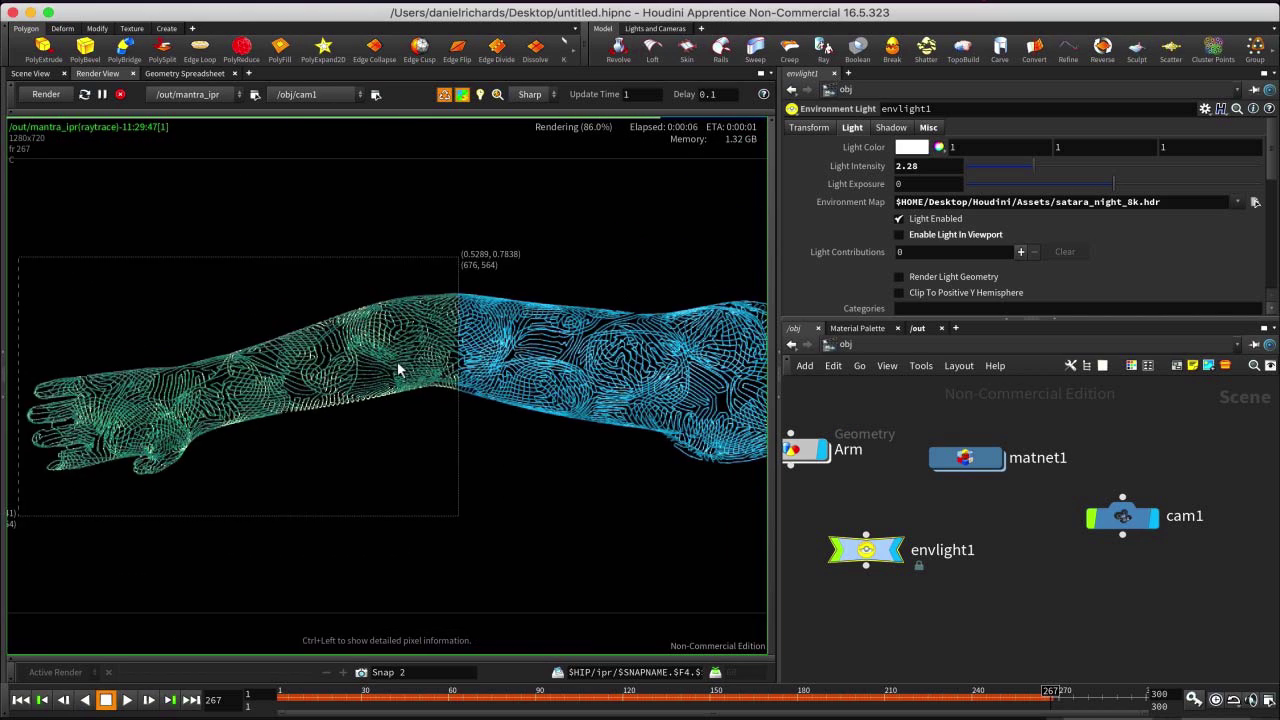
{"action": "middle_click_drag", "start_coordinate": [640, 398], "coordinate": [429, 398]}
{"action": "middle_click_drag", "start_coordinate": [152, 402], "coordinate": [495, 363]}
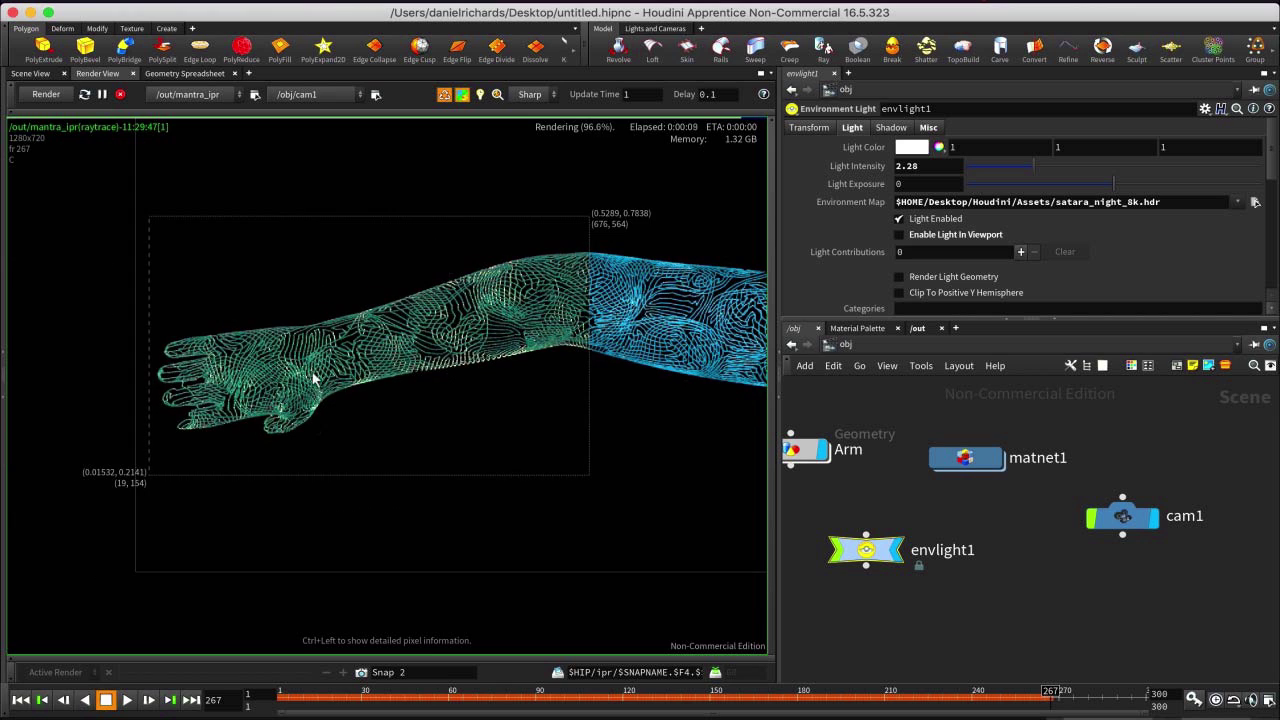
{"action": "left_click", "coordinate": [120, 94]}
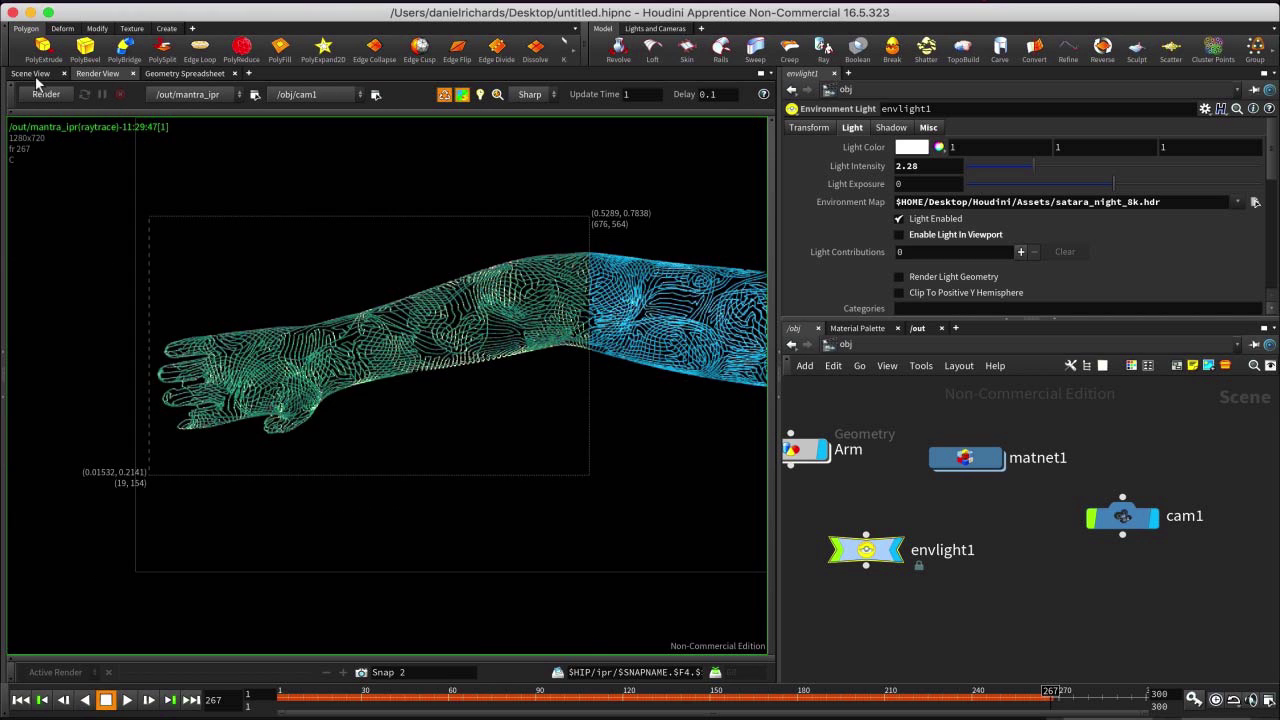
Show the Lights and Cameras tools and return to the 3D scene.
{"action": "left_click", "coordinate": [655, 28]}
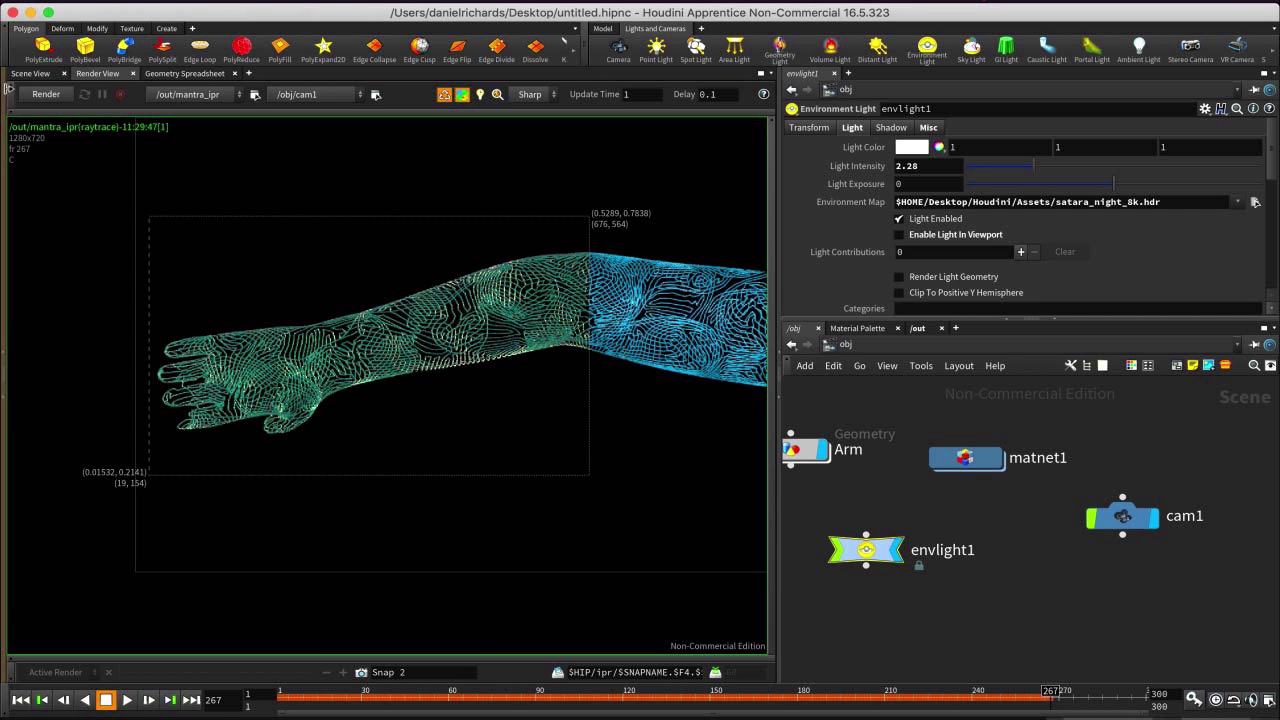
{"action": "left_click", "coordinate": [30, 73]}
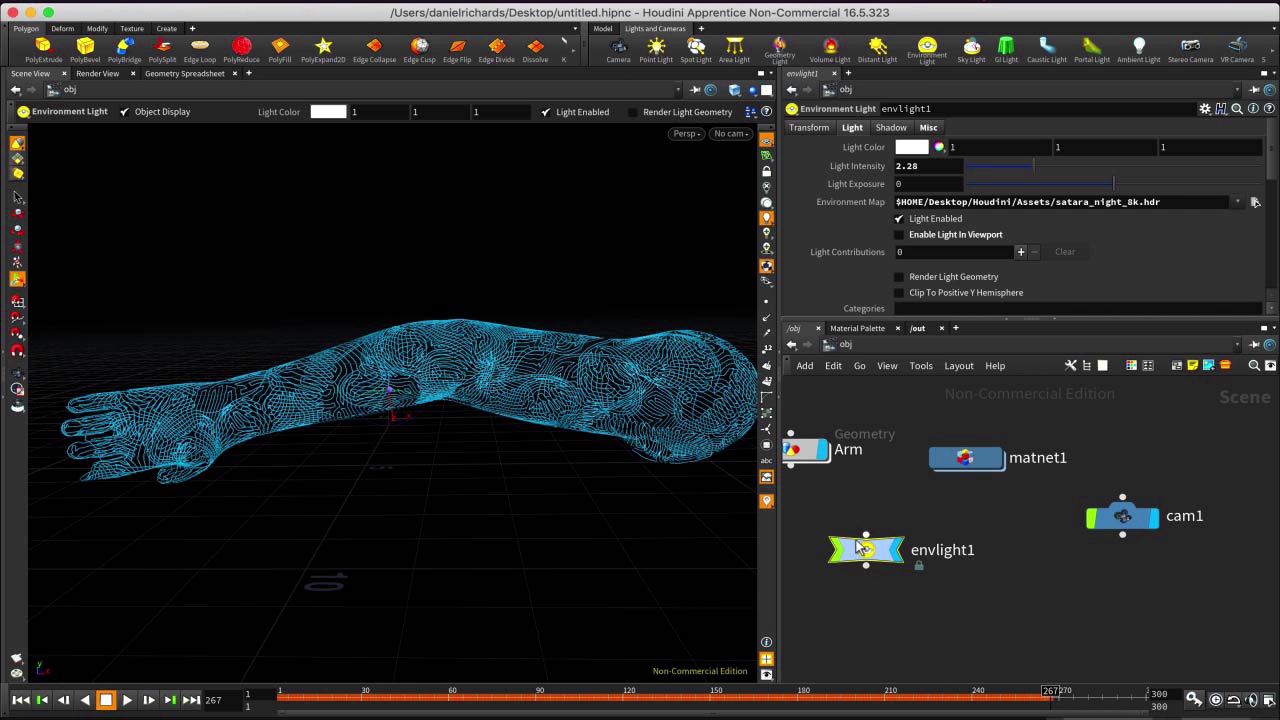
Tidy the /obj network automatically into two columns, with Arm above matnet1 and cam1 above envlight1.
{"action": "scroll", "coordinate": [1037, 560], "scroll_direction": "down", "scroll_amount": 3}
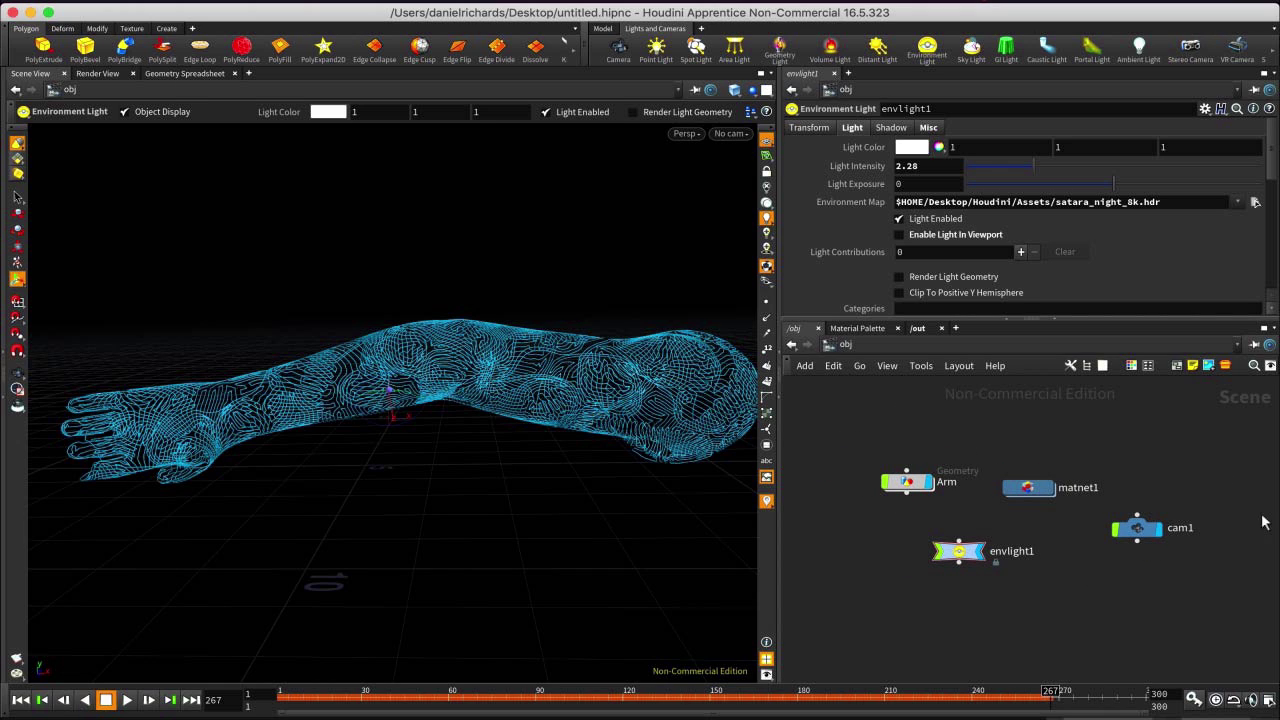
{"action": "key", "text": "l"}
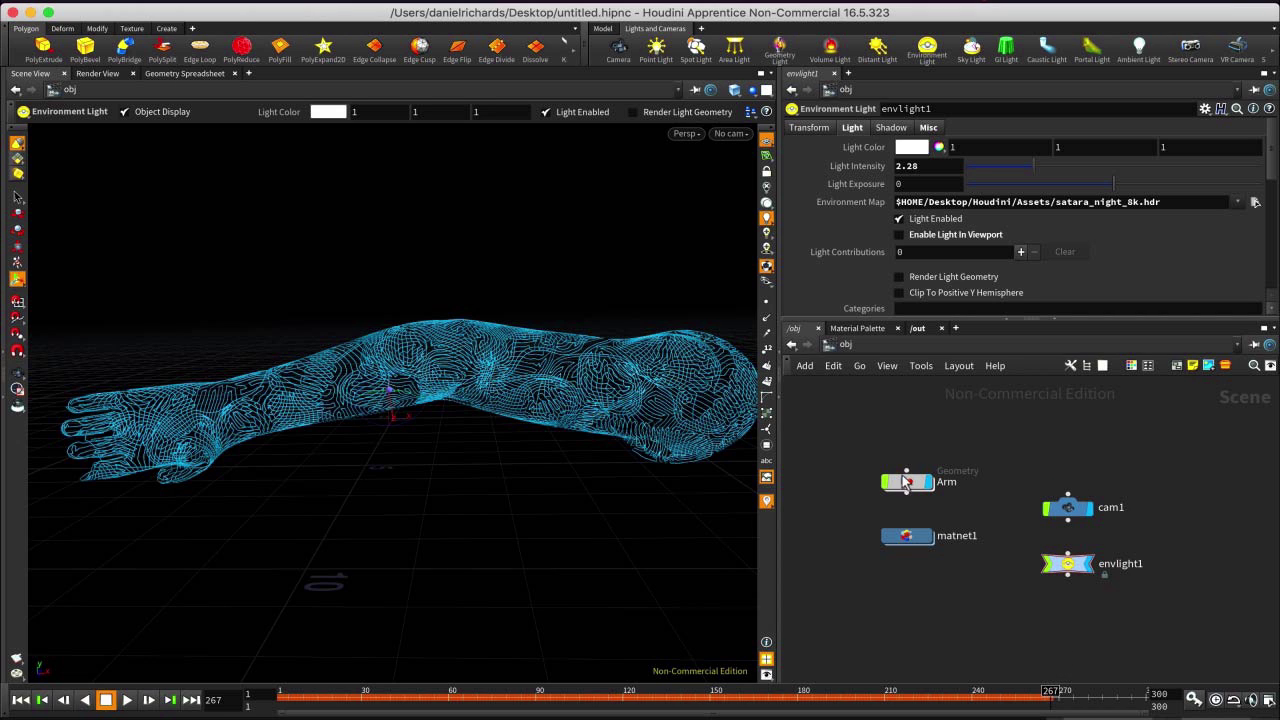
{"action": "left_click_drag", "start_coordinate": [1026, 475], "coordinate": [1100, 612]}
{"action": "left_click_drag", "start_coordinate": [1066, 563], "coordinate": [1058, 542]}
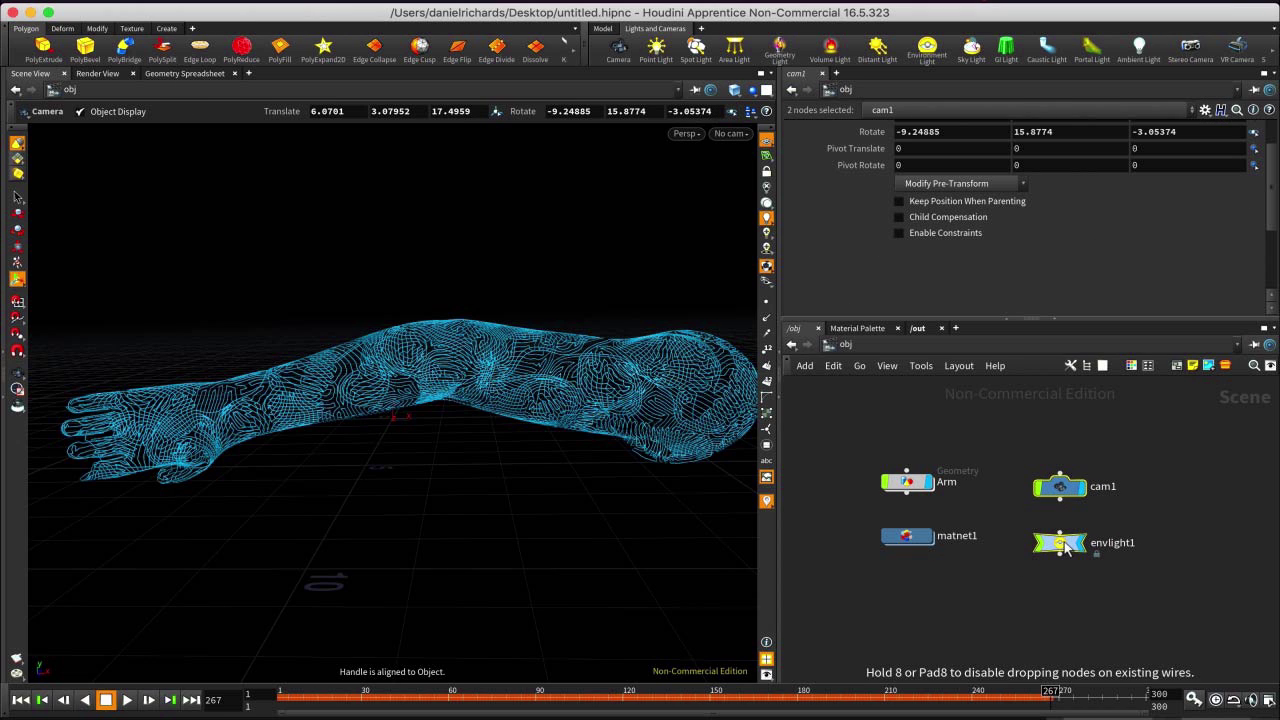
{"action": "left_click", "coordinate": [1056, 586]}
{"action": "scroll", "coordinate": [979, 547], "scroll_direction": "up", "scroll_amount": 3}
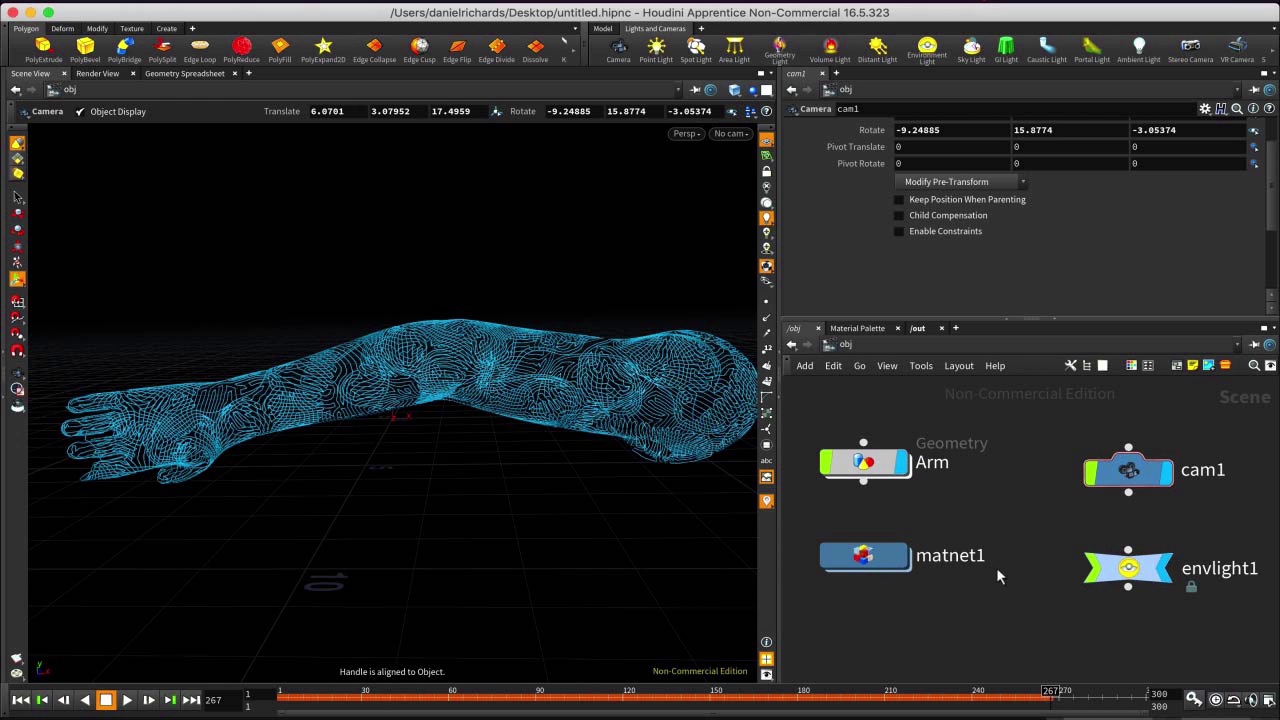
{"action": "key", "text": "l"}
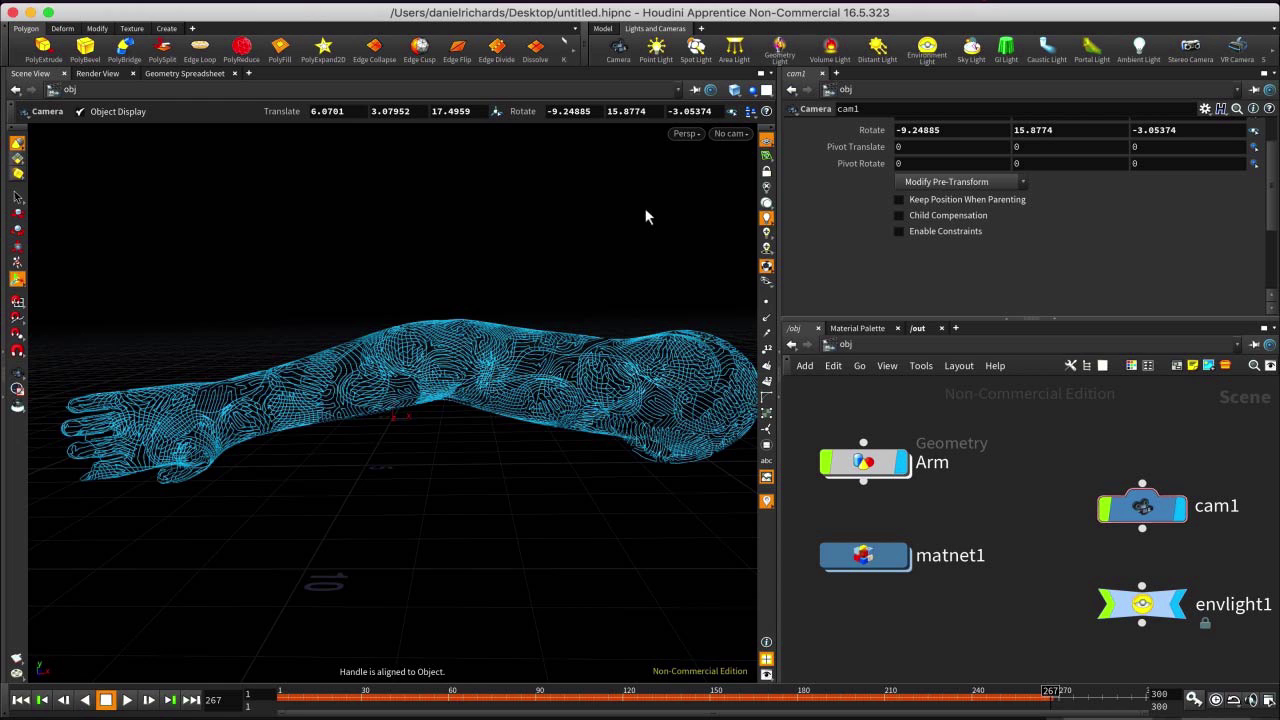
Look through cam1 in the 3D scene.
{"action": "left_click", "coordinate": [741, 136]}
{"action": "left_click", "coordinate": [755, 206]}
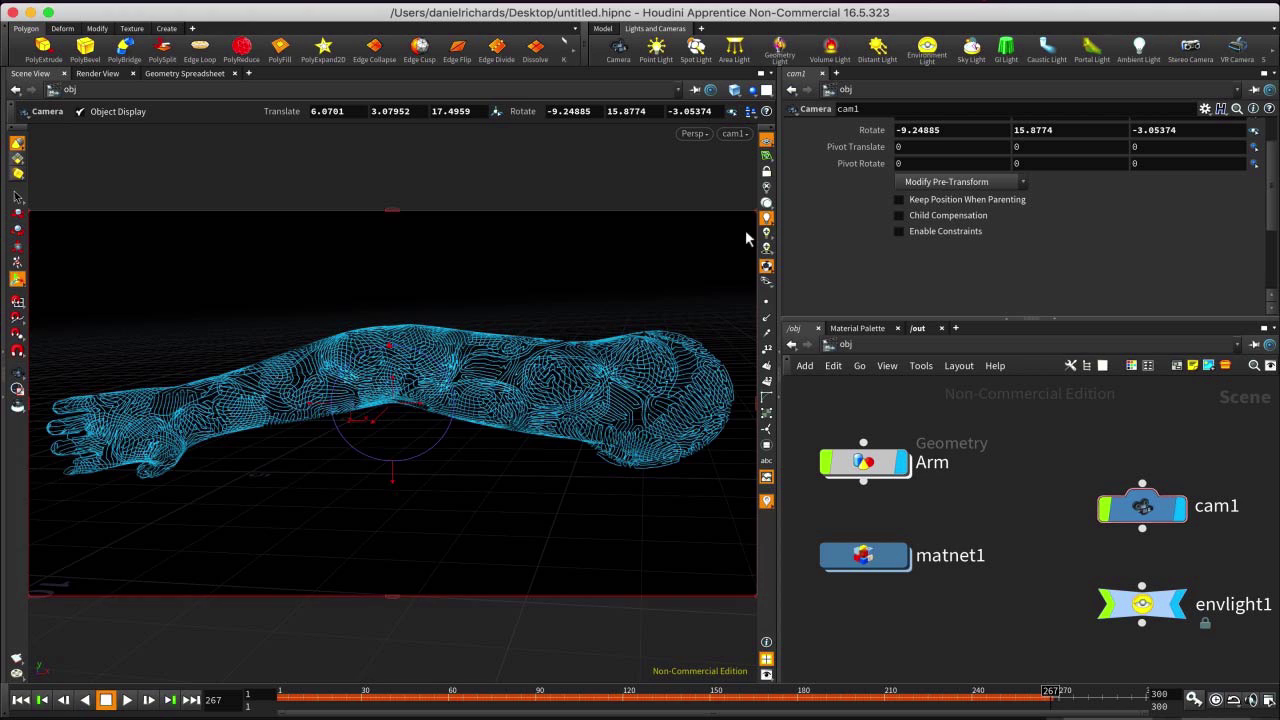
Disable the environment light envlight1.
{"action": "mouse_move", "coordinate": [857, 472]}
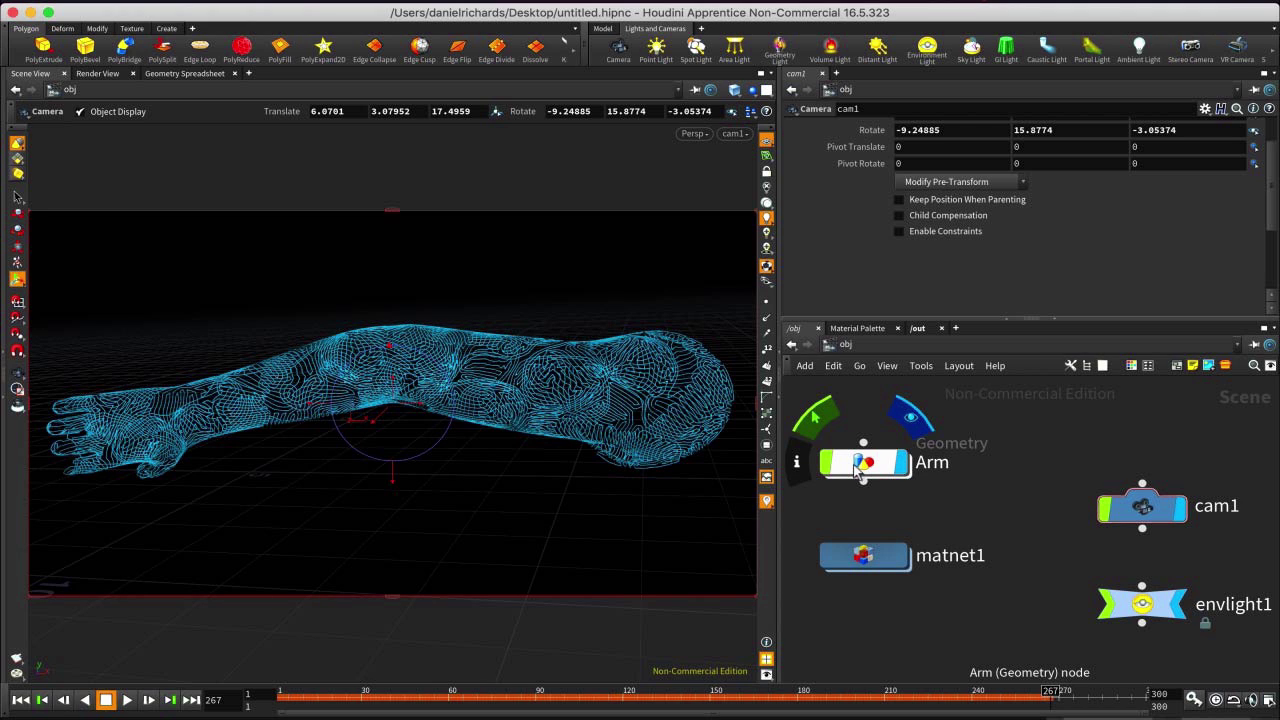
{"action": "left_click", "coordinate": [1142, 604]}
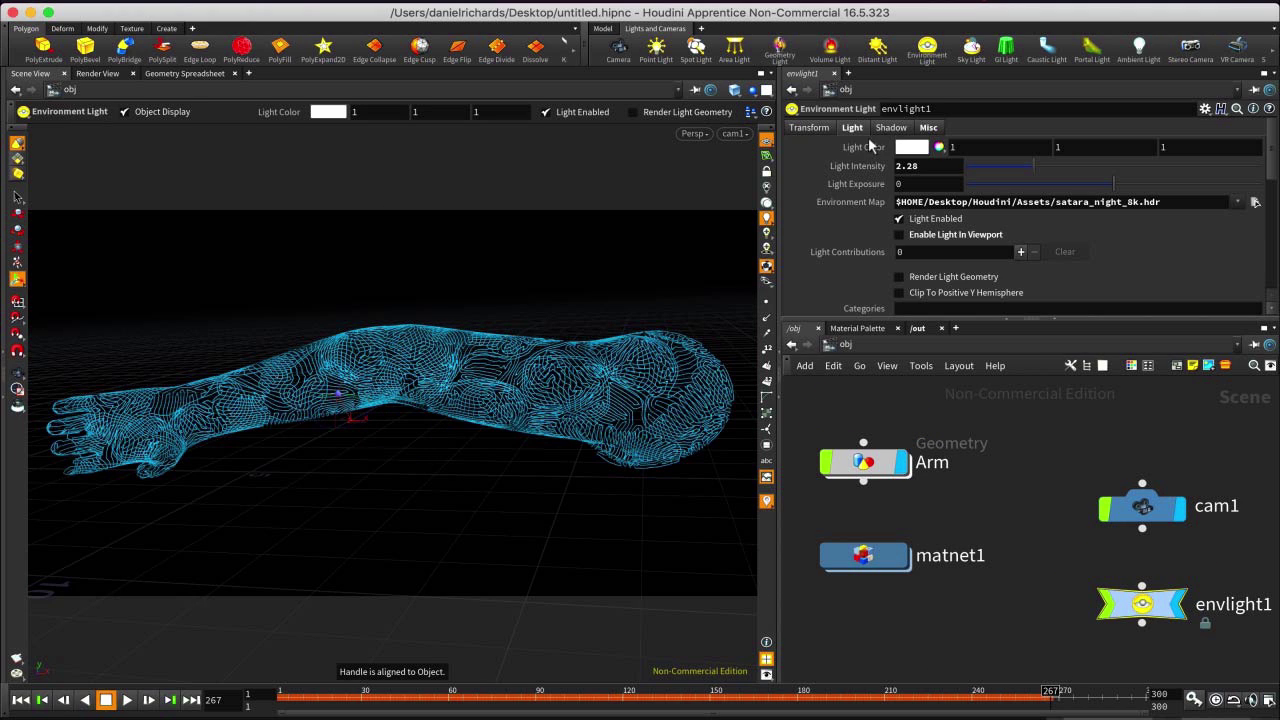
{"action": "left_click", "coordinate": [899, 219]}
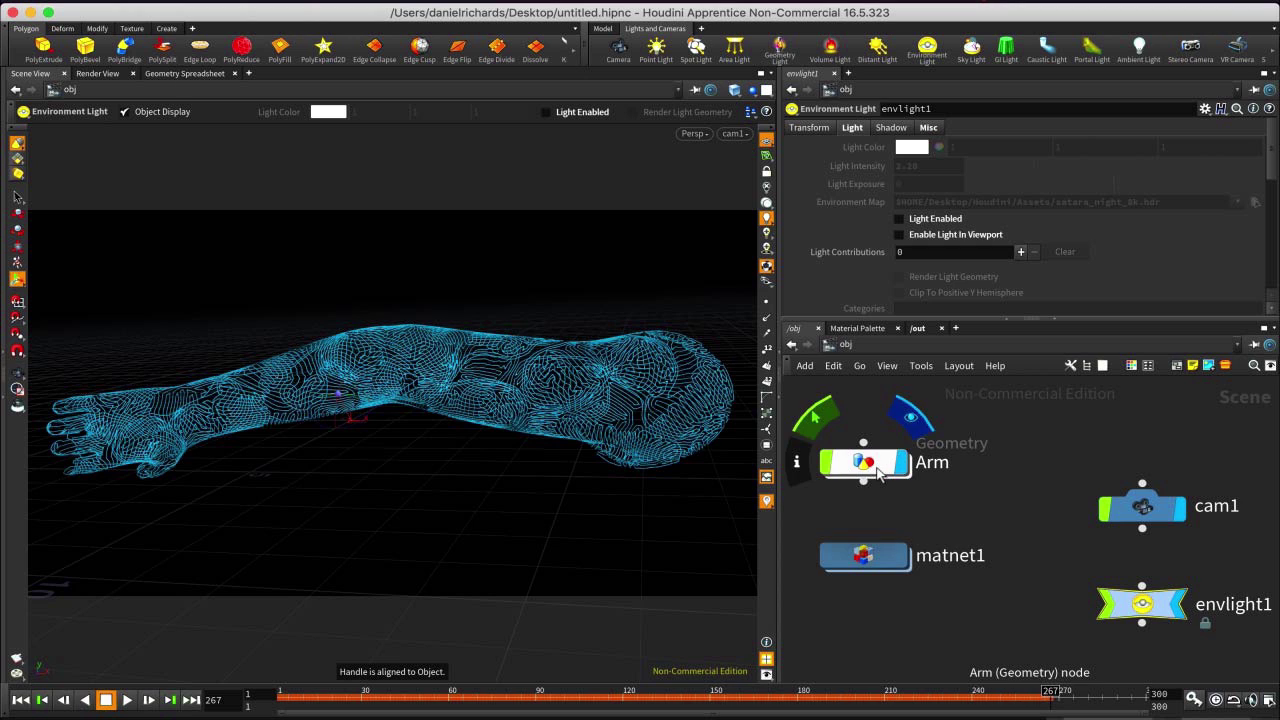
Display wire1 instead of material1 inside the Arm network, and return to the /obj level.
{"action": "double_click", "coordinate": [878, 474]}
{"action": "middle_click_drag", "start_coordinate": [1075, 504], "coordinate": [1066, 559]}
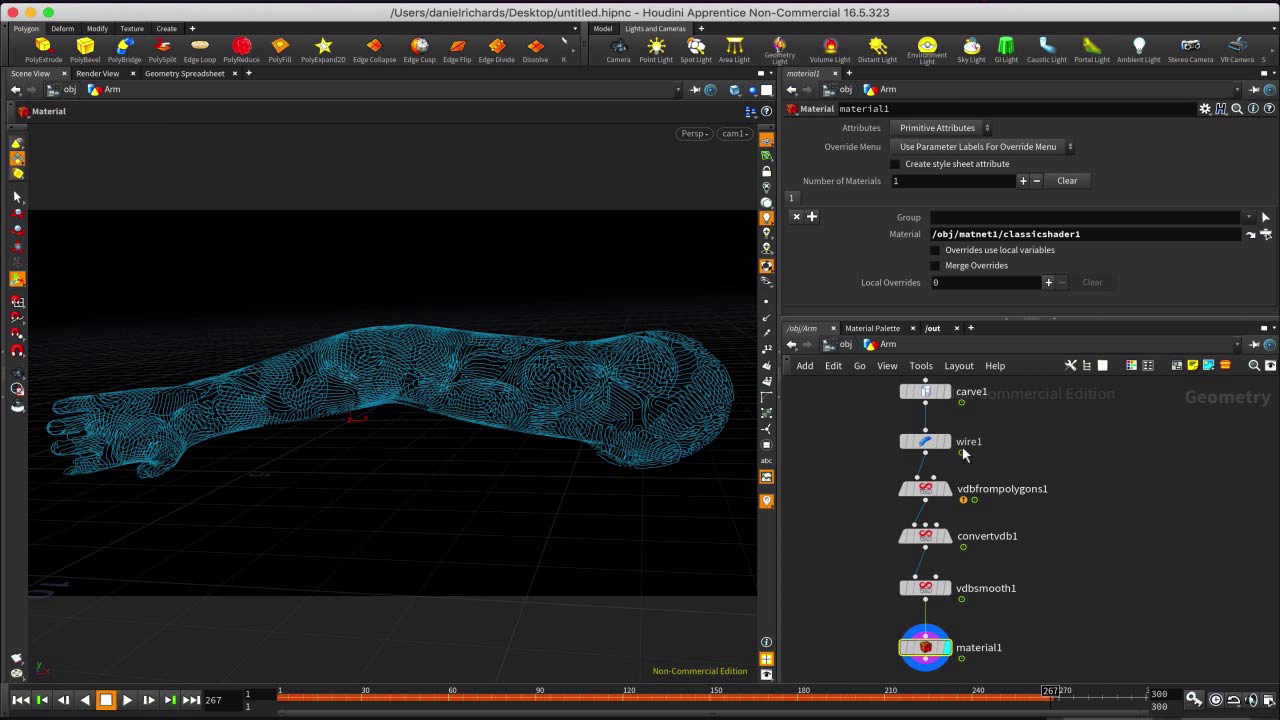
{"action": "left_click", "coordinate": [948, 443]}
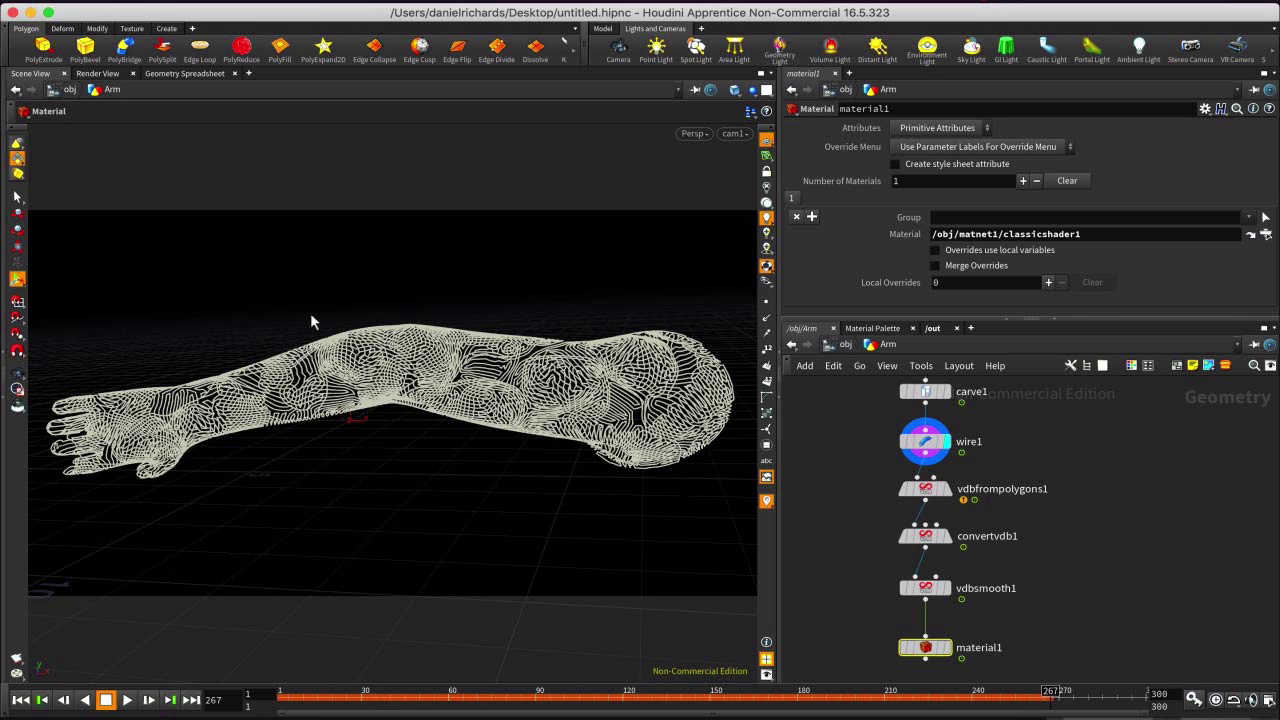
{"action": "left_click", "coordinate": [834, 346]}
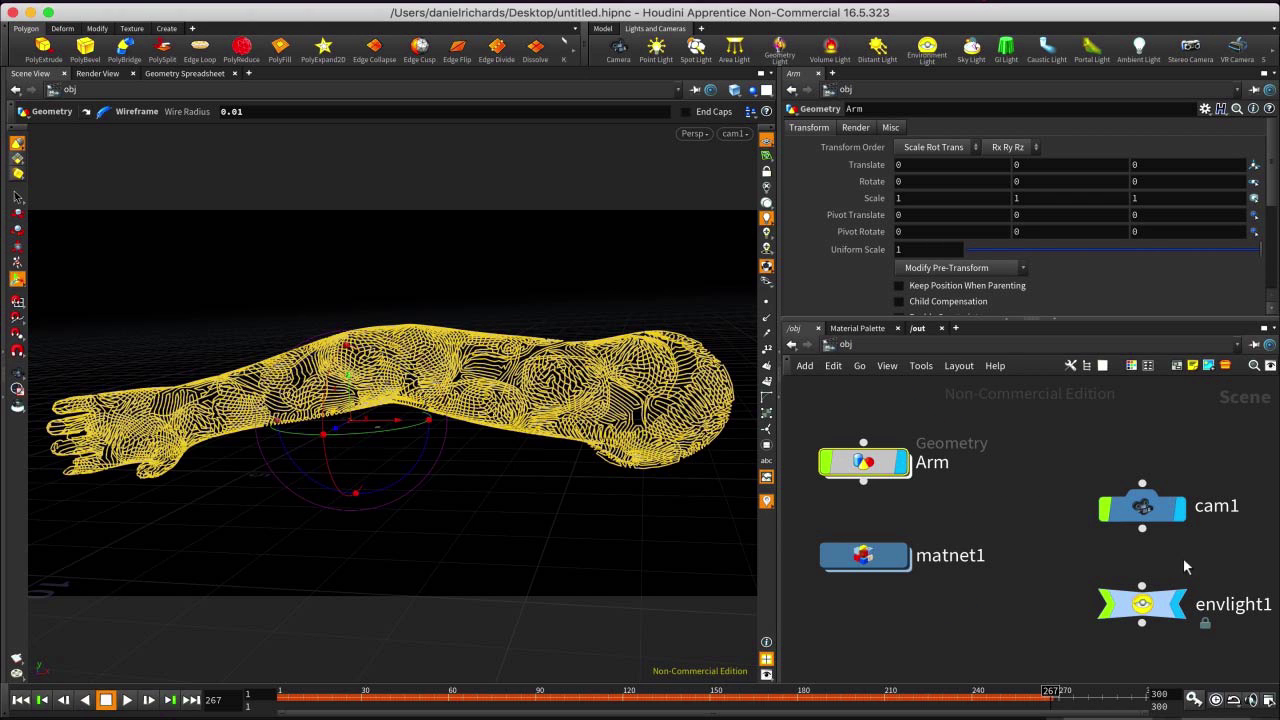
Place cam1 beside Arm in the network and lock the camera to the view.
{"action": "left_click", "coordinate": [1062, 474]}
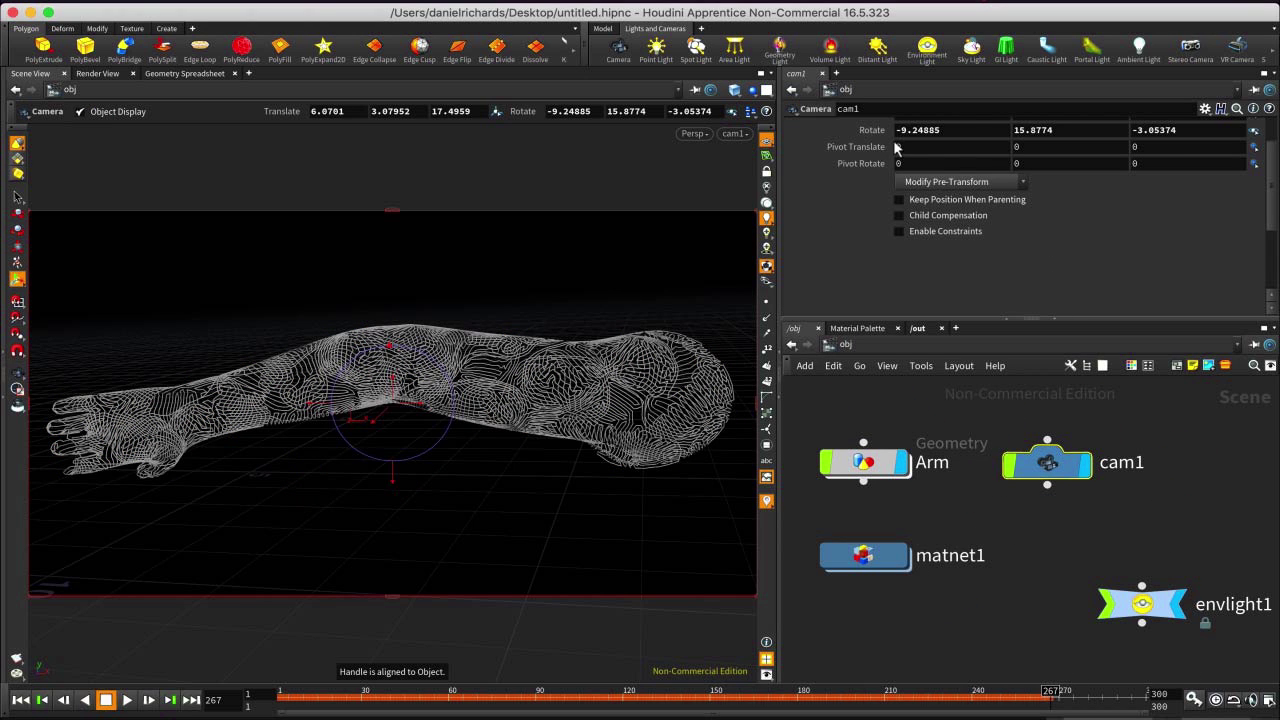
{"action": "scroll", "coordinate": [945, 270], "scroll_direction": "up", "scroll_amount": 3}
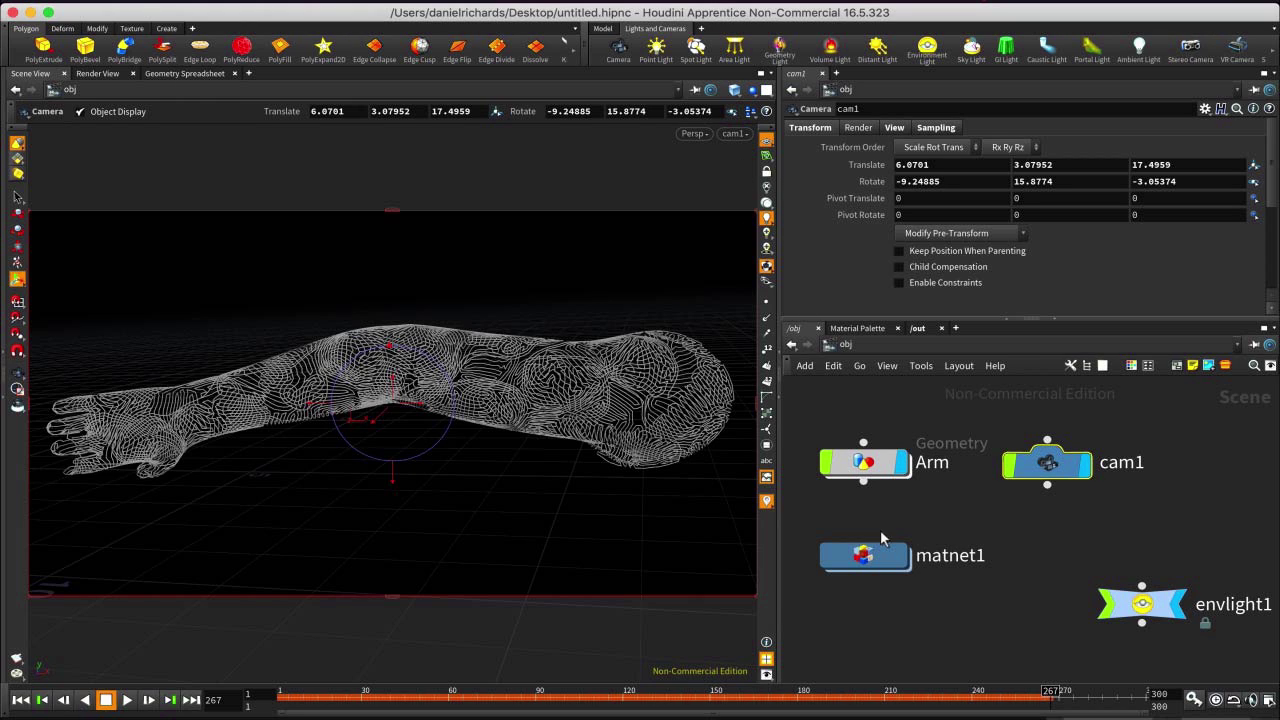
{"action": "left_click", "coordinate": [767, 174]}
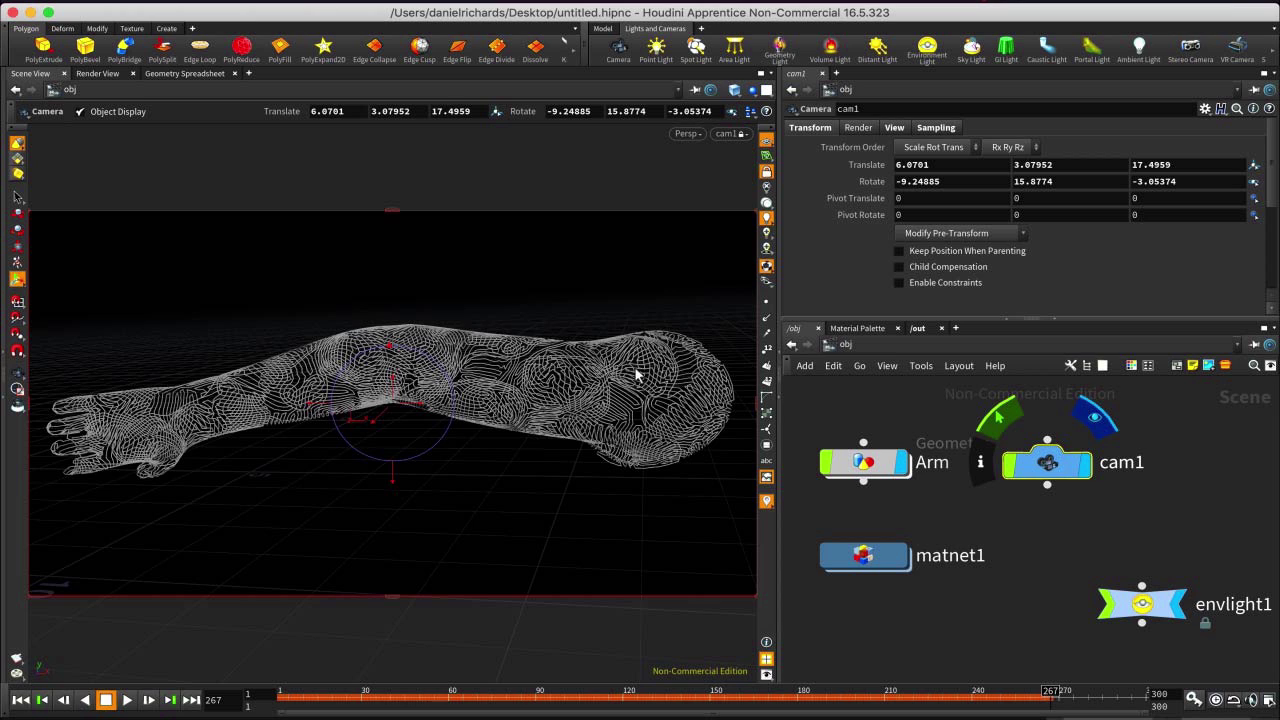
Orbit cam1 past the shoulder end to the opposite side of the arm, and go to frame 207.
{"action": "left_click_drag", "start_coordinate": [619, 400], "coordinate": [470, 397], "text": "alt"}
{"action": "middle_click_drag", "start_coordinate": [605, 410], "coordinate": [484, 402], "text": "alt"}
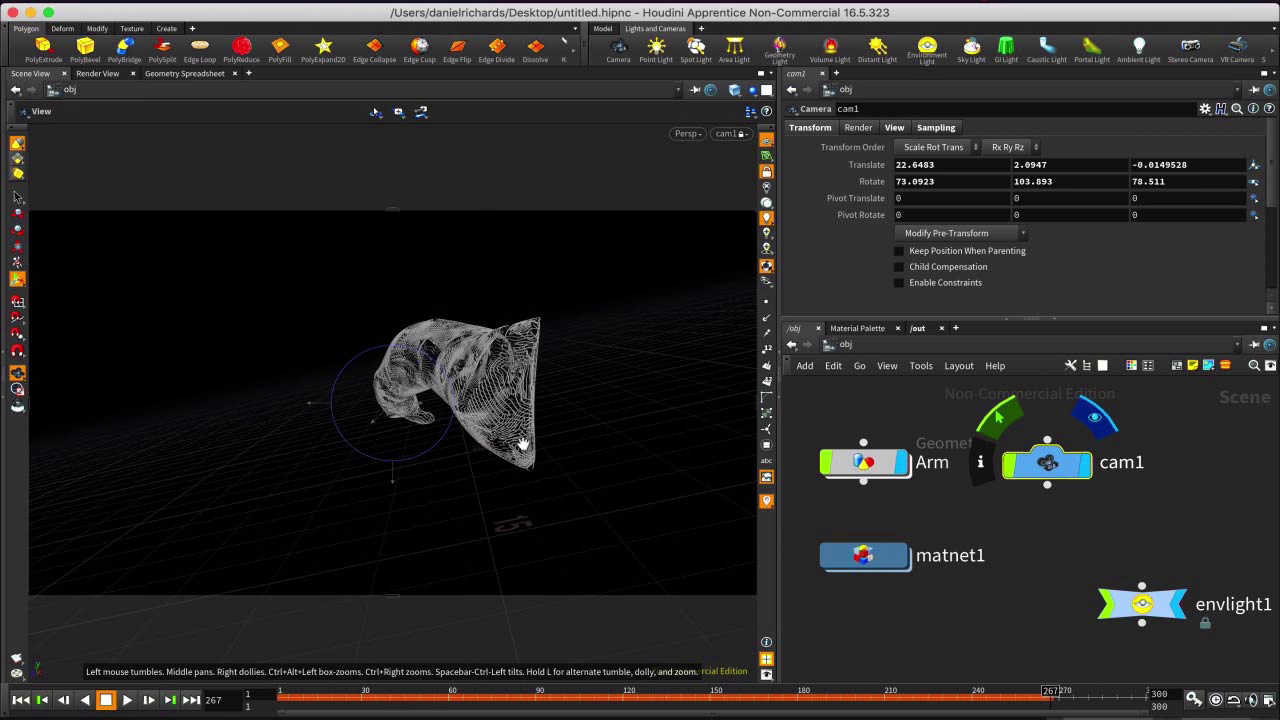
{"action": "right_click_drag", "start_coordinate": [530, 451], "coordinate": [566, 309], "text": "alt"}
{"action": "left_click_drag", "start_coordinate": [602, 416], "coordinate": [566, 420], "text": "alt"}
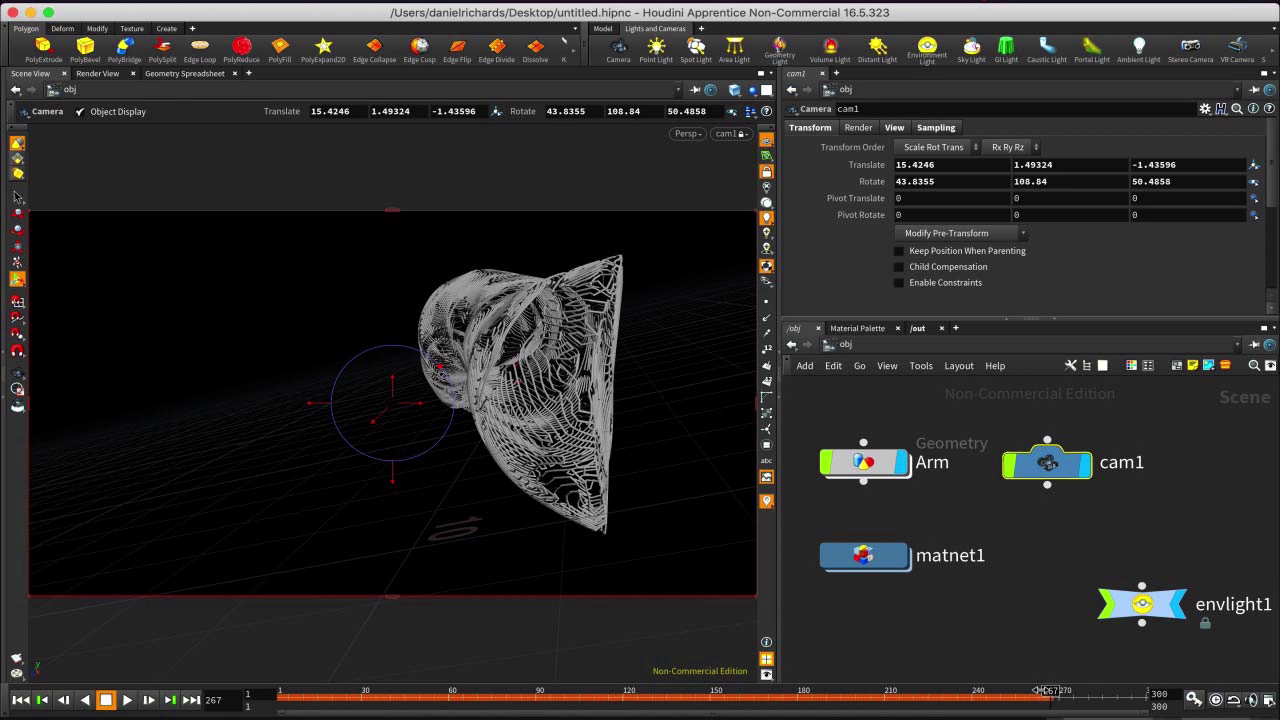
{"action": "left_click_drag", "start_coordinate": [1043, 690], "coordinate": [820, 690]}
{"action": "scroll", "coordinate": [547, 347], "scroll_direction": "up", "scroll_amount": 5}
{"action": "key", "text": "Escape"}
{"action": "left_click_drag", "start_coordinate": [529, 371], "coordinate": [580, 474]}
{"action": "key", "text": "Return"}
{"action": "left_click_drag", "start_coordinate": [820, 690], "coordinate": [877, 690]}
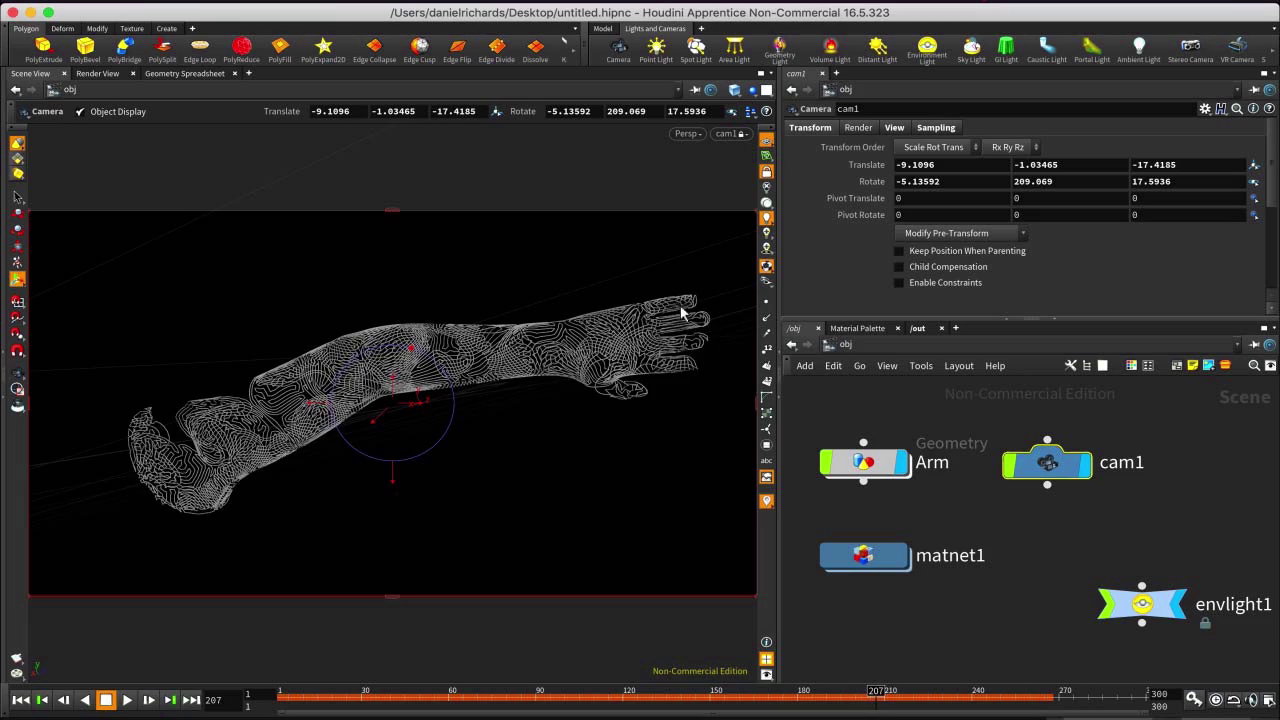
Move cam1 close to the arm and frame the first wires at frame 1, with Translate about 6.69, 2.00, -3.57.
{"action": "key", "text": "Escape"}
{"action": "left_click_drag", "start_coordinate": [675, 383], "coordinate": [456, 442]}
{"action": "key", "text": "Return"}
{"action": "mouse_move", "coordinate": [876, 691]}
{"action": "left_mouse_down"}
{"action": "mouse_move", "coordinate": [305, 690]}
{"action": "mouse_move", "coordinate": [886, 690]}
{"action": "left_mouse_up"}
{"action": "key", "text": "Escape"}
{"action": "left_click_drag", "start_coordinate": [600, 430], "coordinate": [608, 523]}
{"action": "right_click_drag", "start_coordinate": [573, 526], "coordinate": [524, 453]}
{"action": "left_click_drag", "start_coordinate": [524, 453], "coordinate": [482, 629]}
{"action": "left_click_drag", "start_coordinate": [887, 690], "coordinate": [240, 676]}
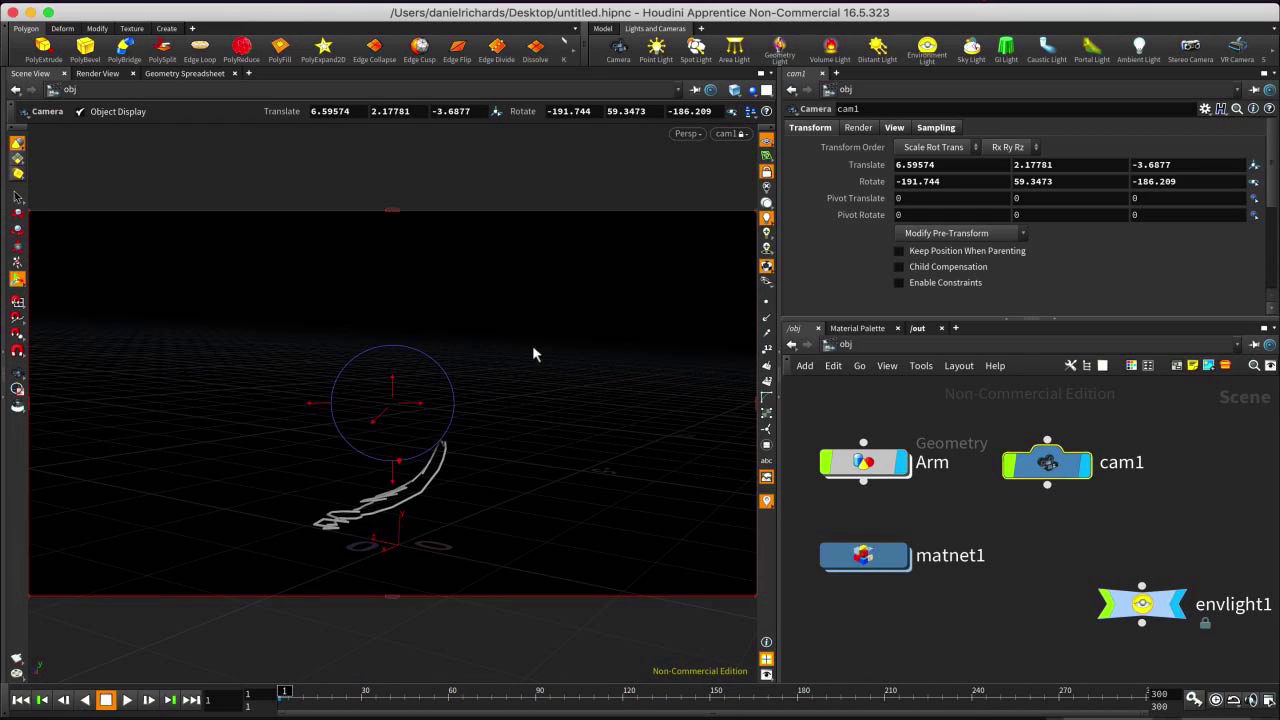
{"action": "middle_click_drag", "start_coordinate": [523, 480], "coordinate": [529, 476]}
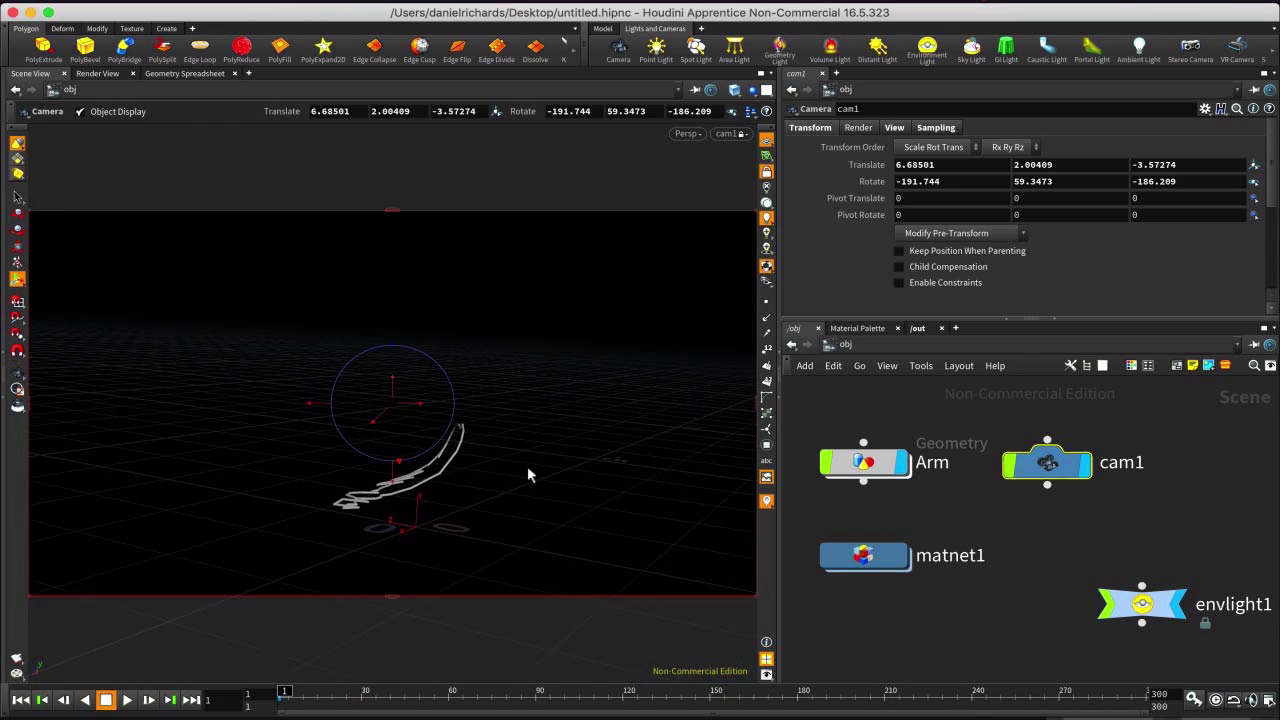
Set a keyframe on cam1's Translate at frame 1 and turn on automatic keyframing.
{"action": "right_click", "coordinate": [876, 165]}
{"action": "mouse_move", "coordinate": [907, 193]}
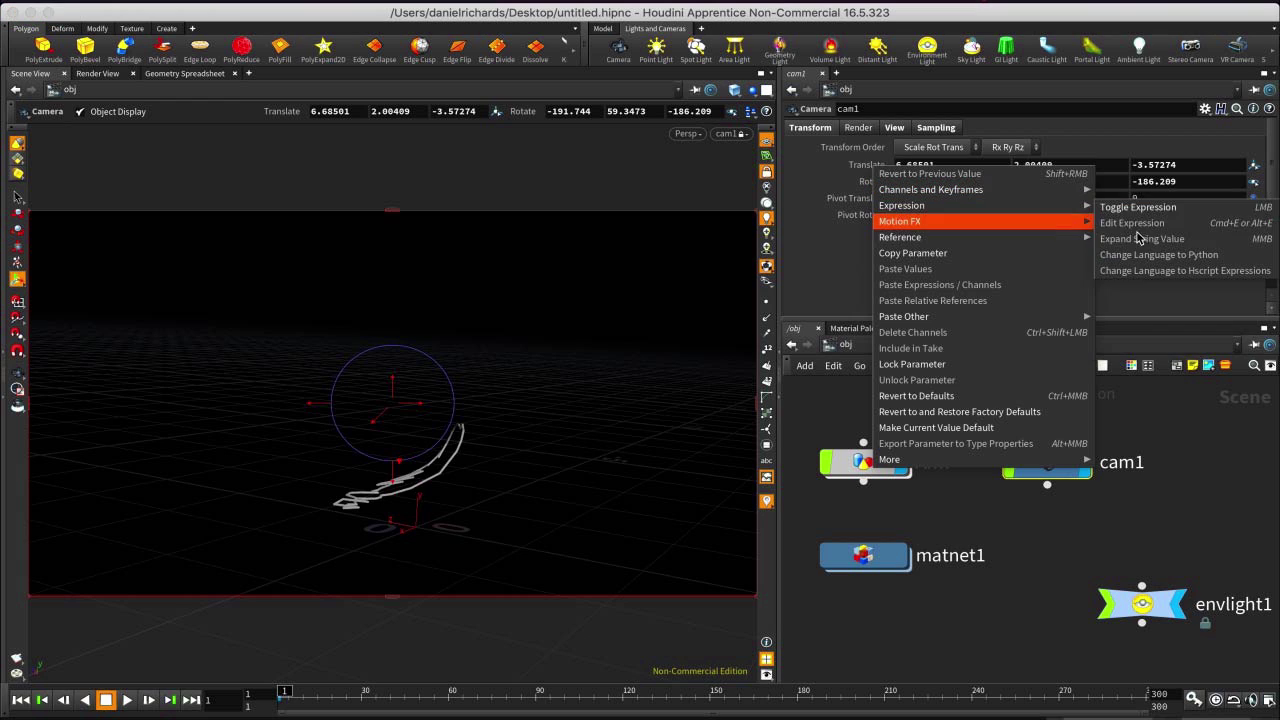
{"action": "left_click", "coordinate": [1168, 234]}
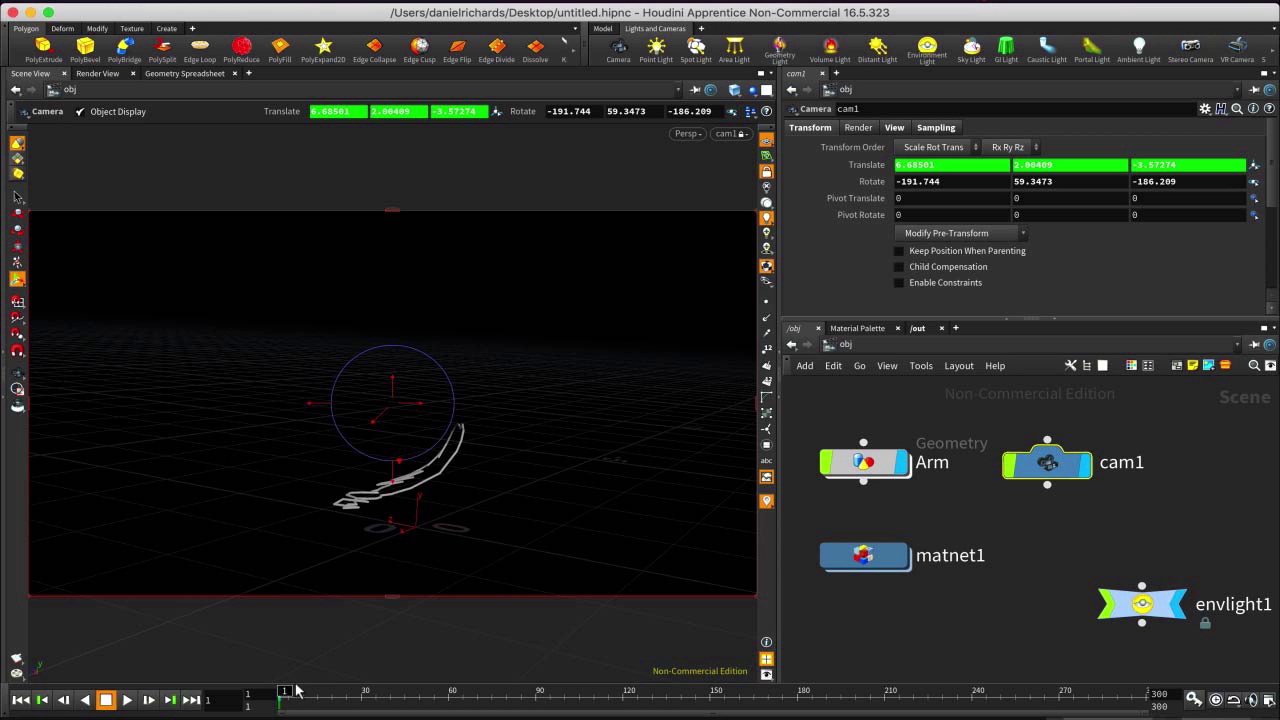
{"action": "left_click", "coordinate": [1196, 701]}
{"action": "right_click", "coordinate": [905, 168]}
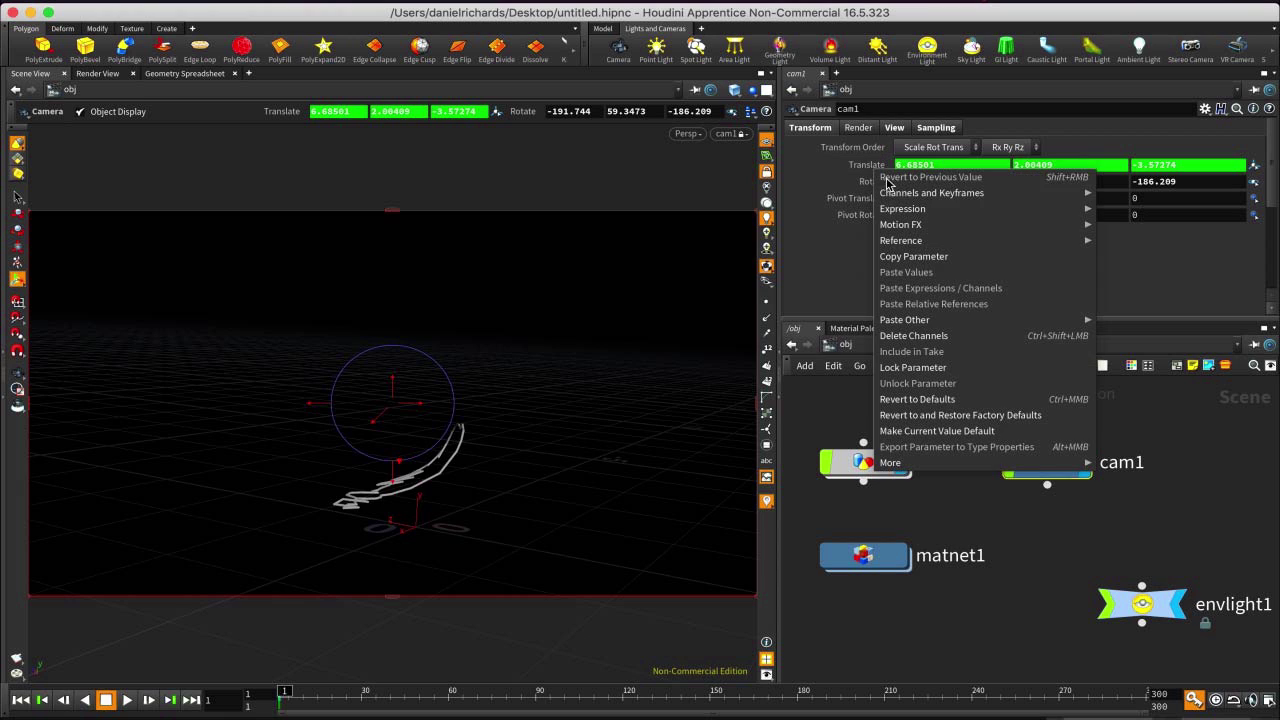
{"action": "left_click", "coordinate": [1205, 289]}
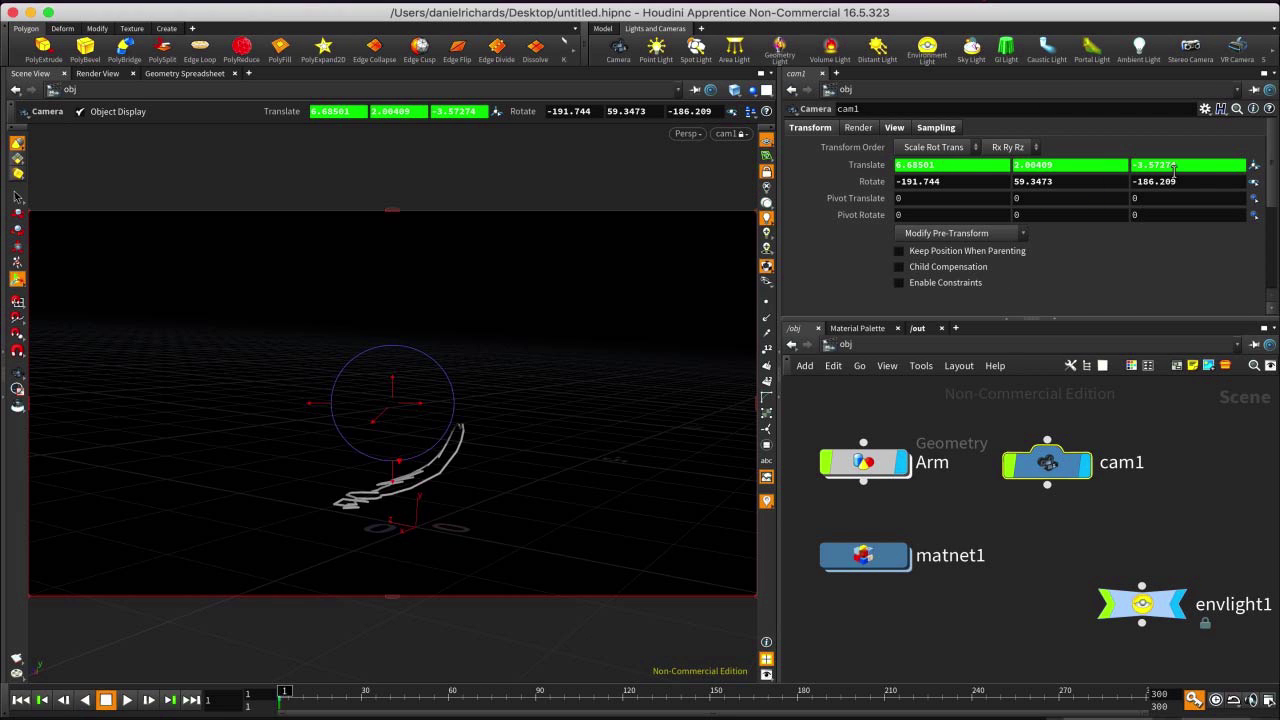
At frame 300, move cam1 in close to the hand, keying Translate at about -1.42, 0.59, -0.16.
{"action": "mouse_move", "coordinate": [285, 691]}
{"action": "left_mouse_down"}
{"action": "mouse_move", "coordinate": [658, 674]}
{"action": "mouse_move", "coordinate": [1004, 690]}
{"action": "left_mouse_up"}
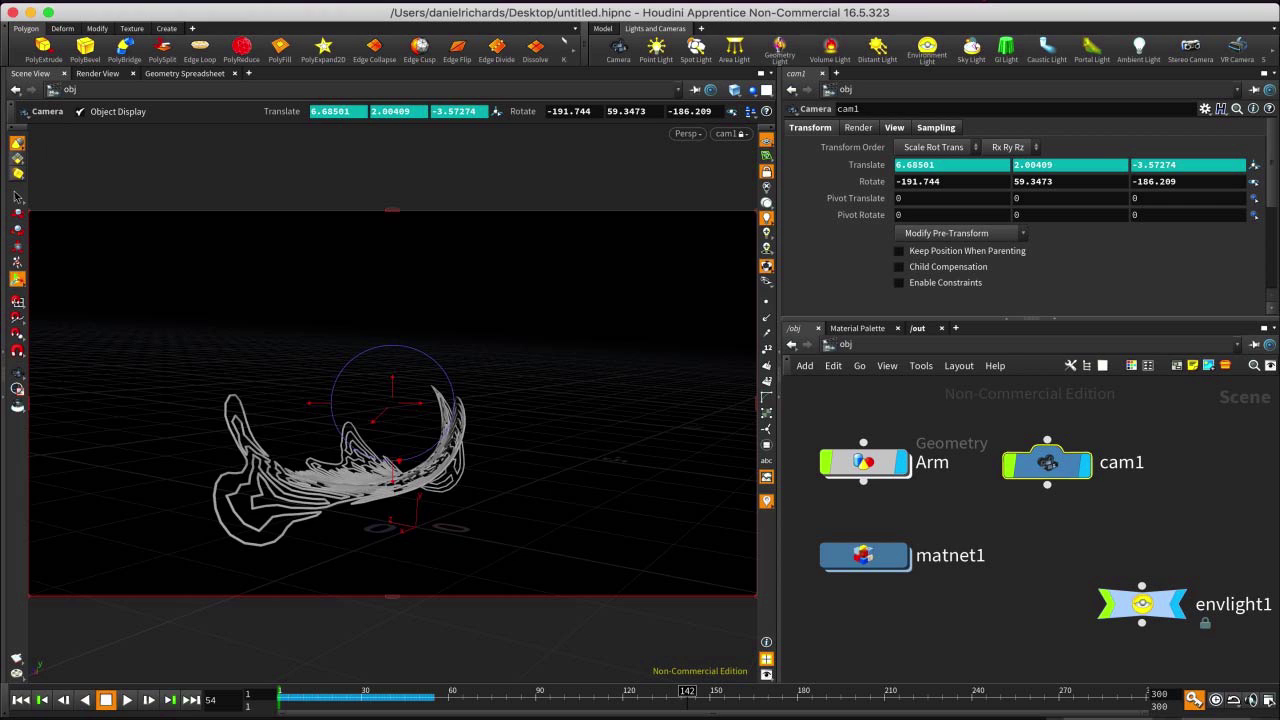
{"action": "left_click", "coordinate": [686, 691]}
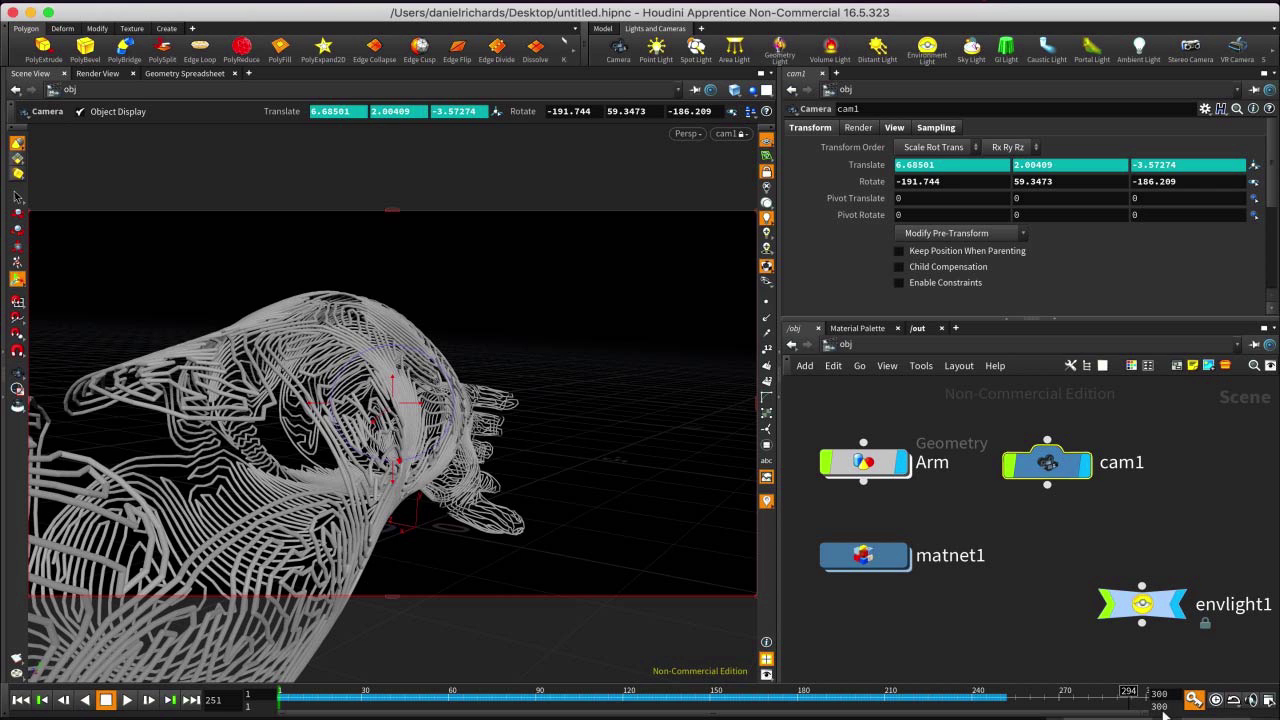
{"action": "left_click", "coordinate": [1128, 692]}
{"action": "left_click", "coordinate": [1140, 696]}
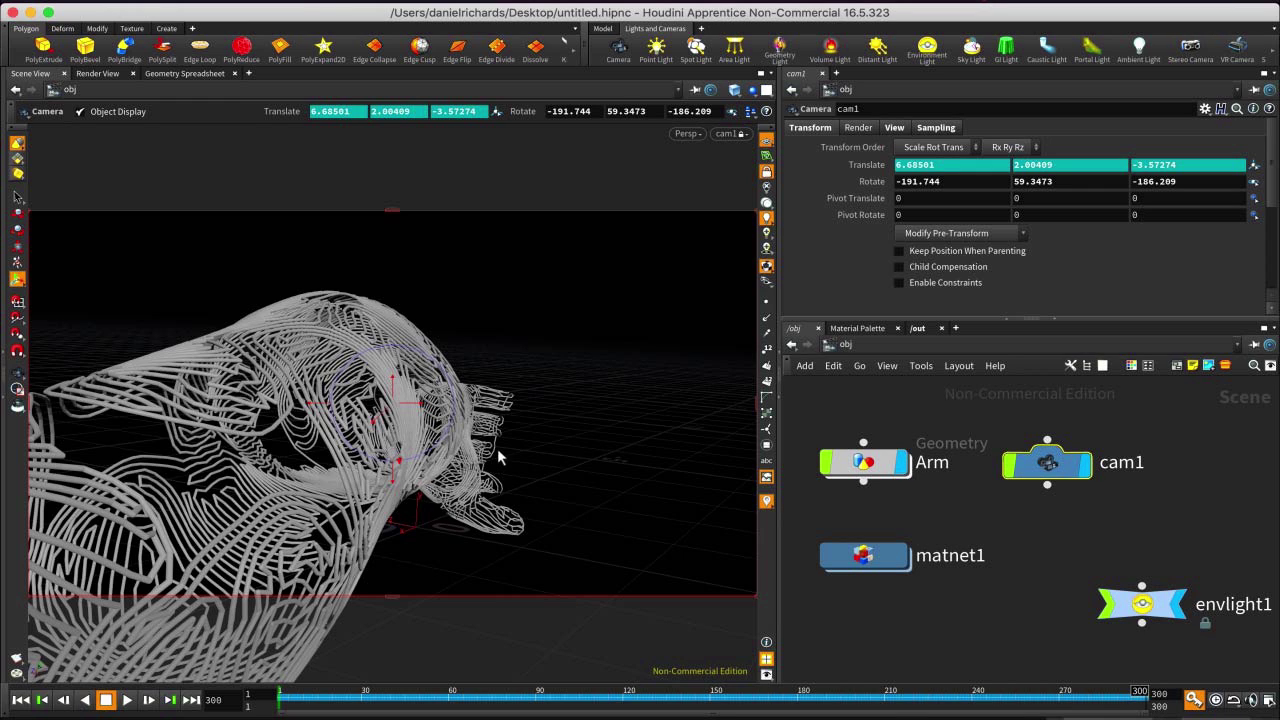
{"action": "key", "text": "Escape"}
{"action": "right_click_drag", "start_coordinate": [567, 502], "coordinate": [562, 410]}
{"action": "middle_click_drag", "start_coordinate": [562, 410], "coordinate": [490, 420]}
{"action": "right_click_drag", "start_coordinate": [502, 502], "coordinate": [510, 417]}
{"action": "key", "text": "Return"}
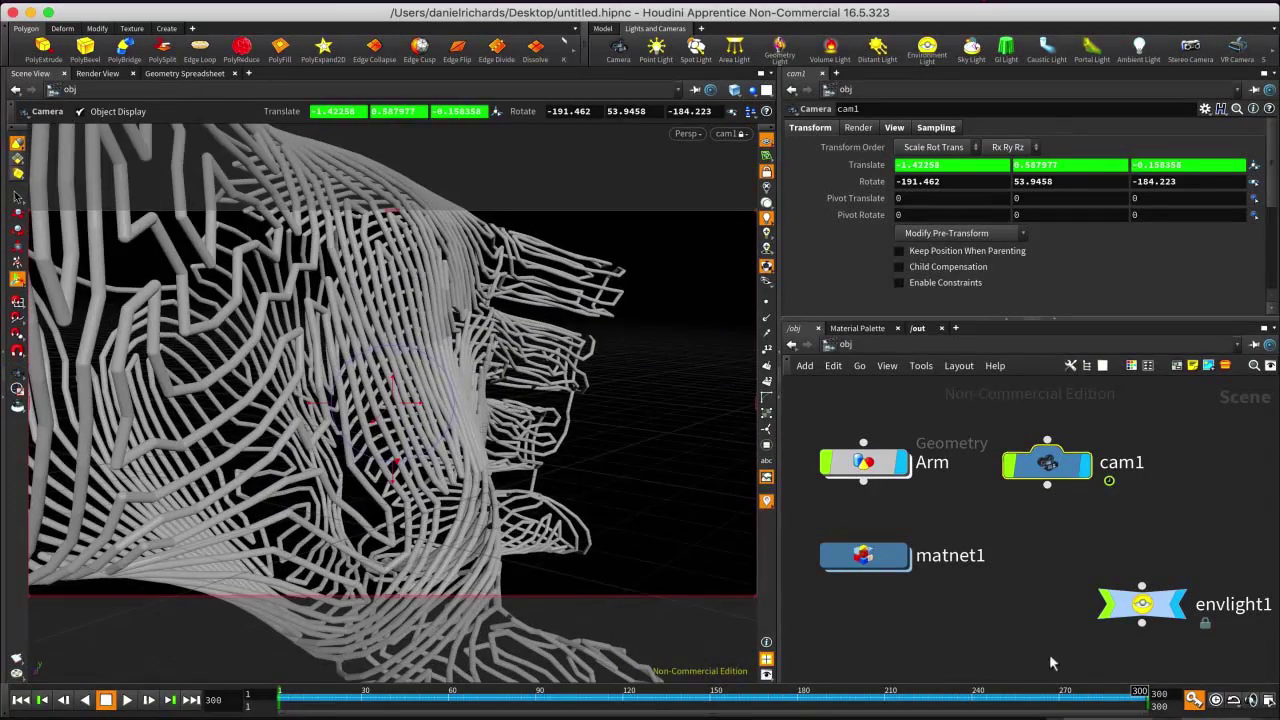
Check the camera move at frame 250 and turn off automatic keyframing.
{"action": "left_click_drag", "start_coordinate": [1138, 691], "coordinate": [1006, 690]}
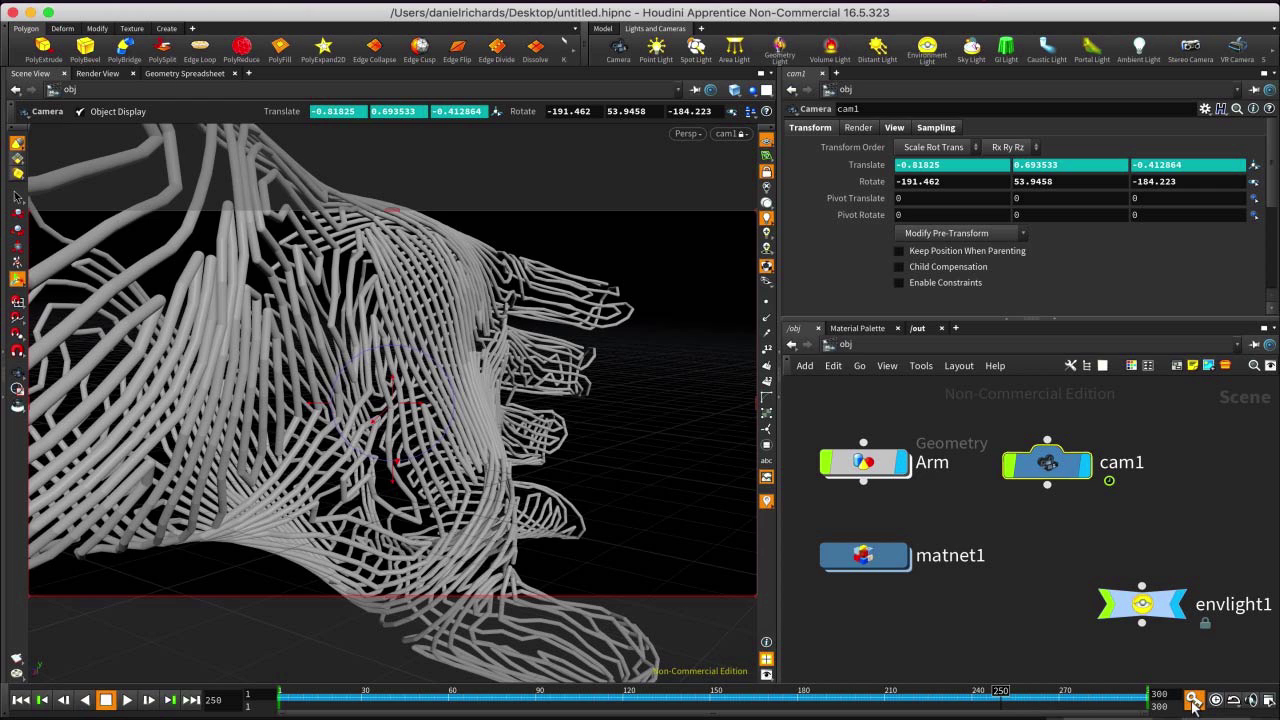
{"action": "right_click", "coordinate": [838, 164]}
{"action": "mouse_move", "coordinate": [1010, 204]}
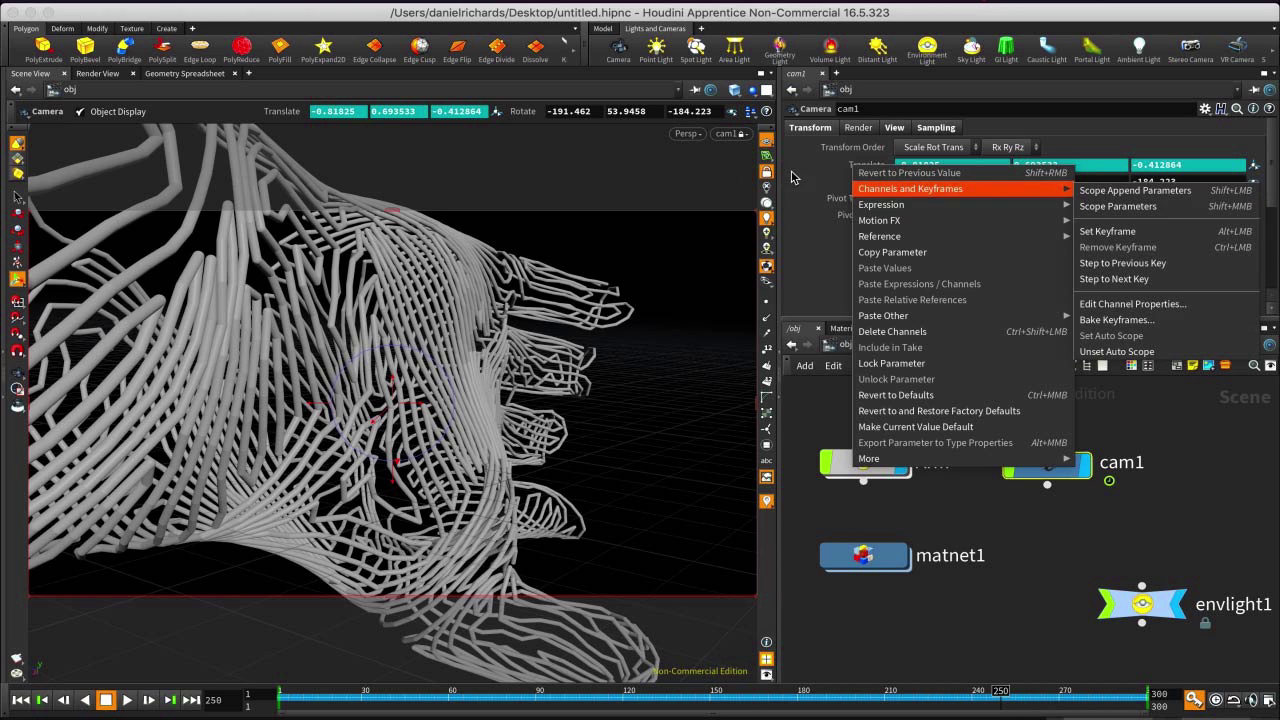
{"action": "key", "text": "Escape"}
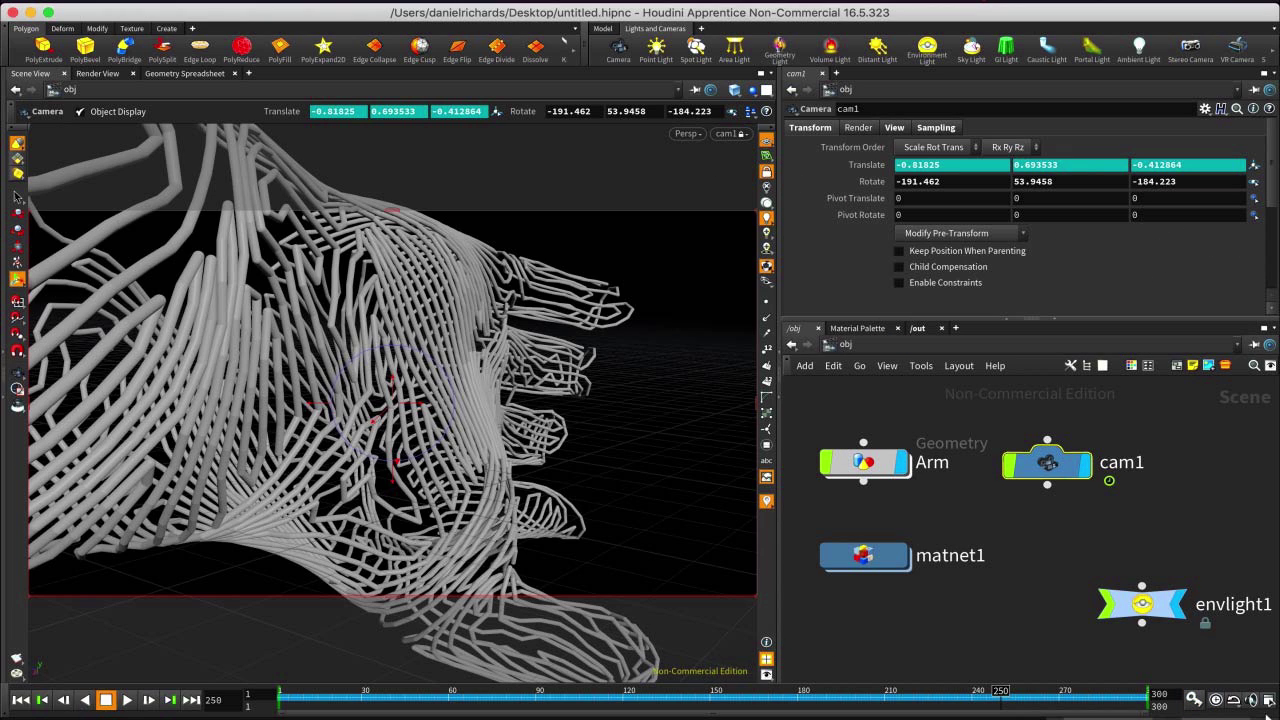
Display material1 again inside the Arm network, keeping the 3D scene in view.
{"action": "double_click", "coordinate": [883, 472]}
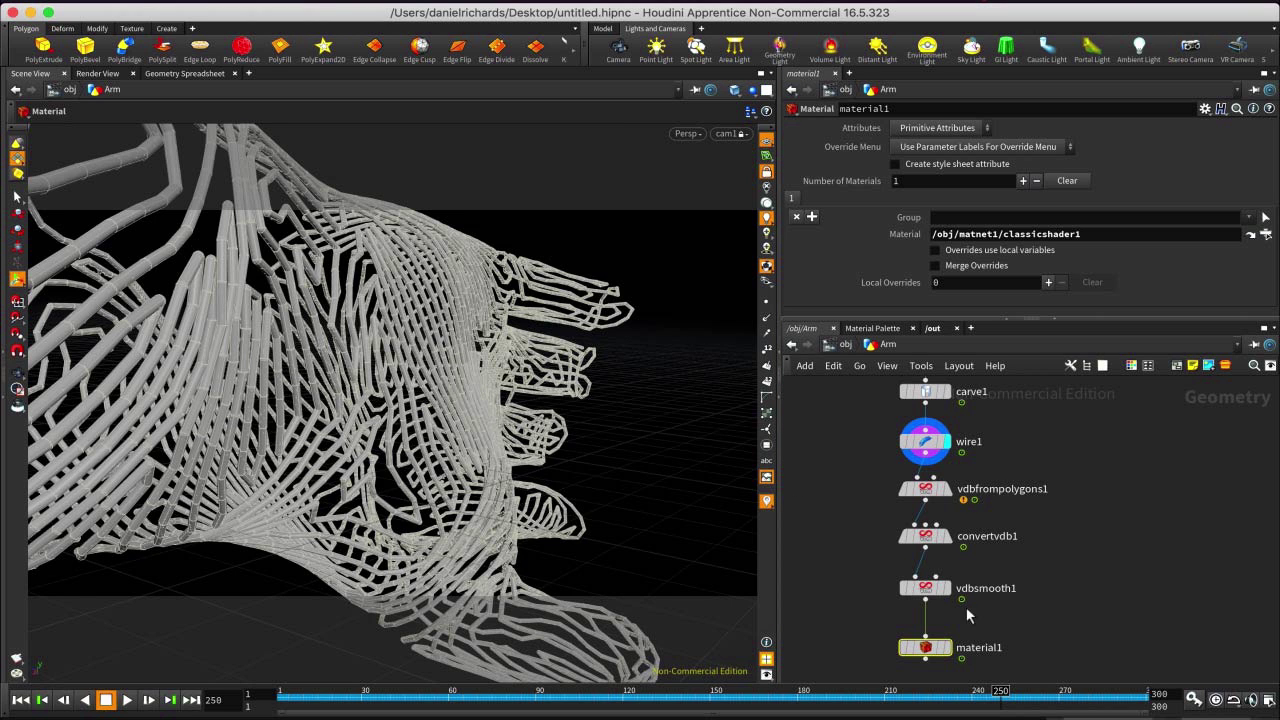
{"action": "mouse_move", "coordinate": [948, 597]}
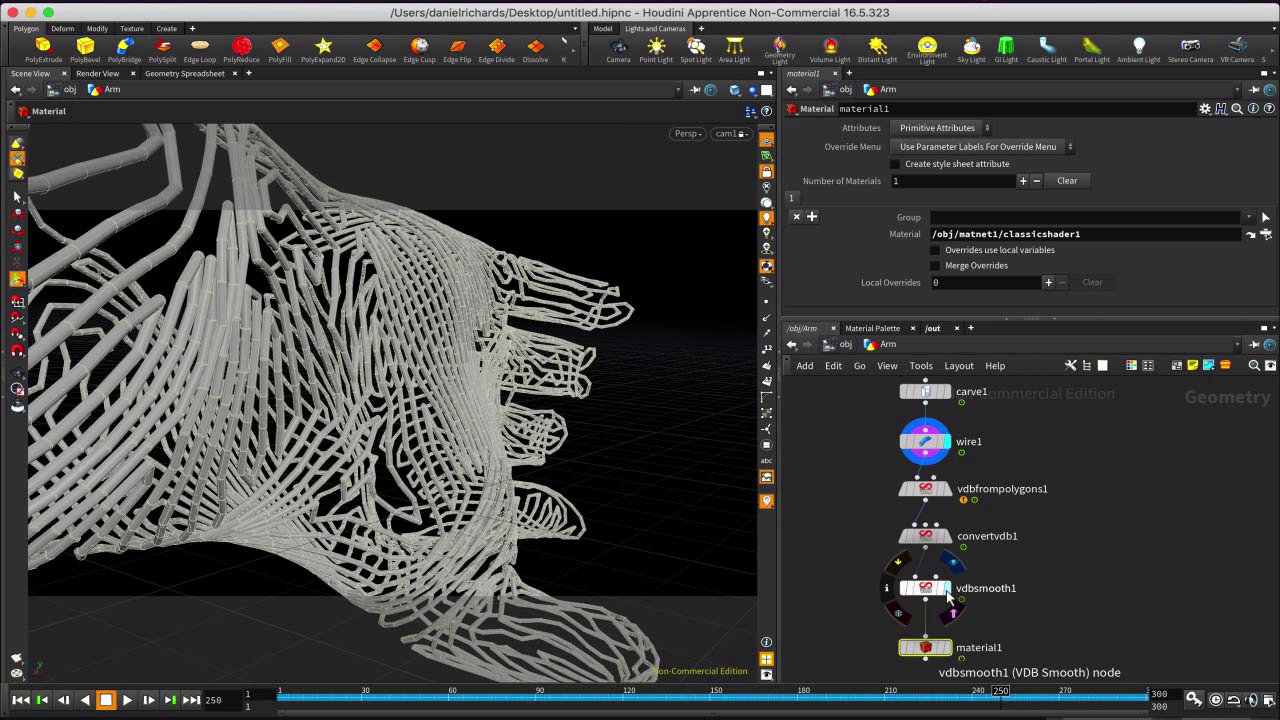
{"action": "left_click", "coordinate": [946, 647]}
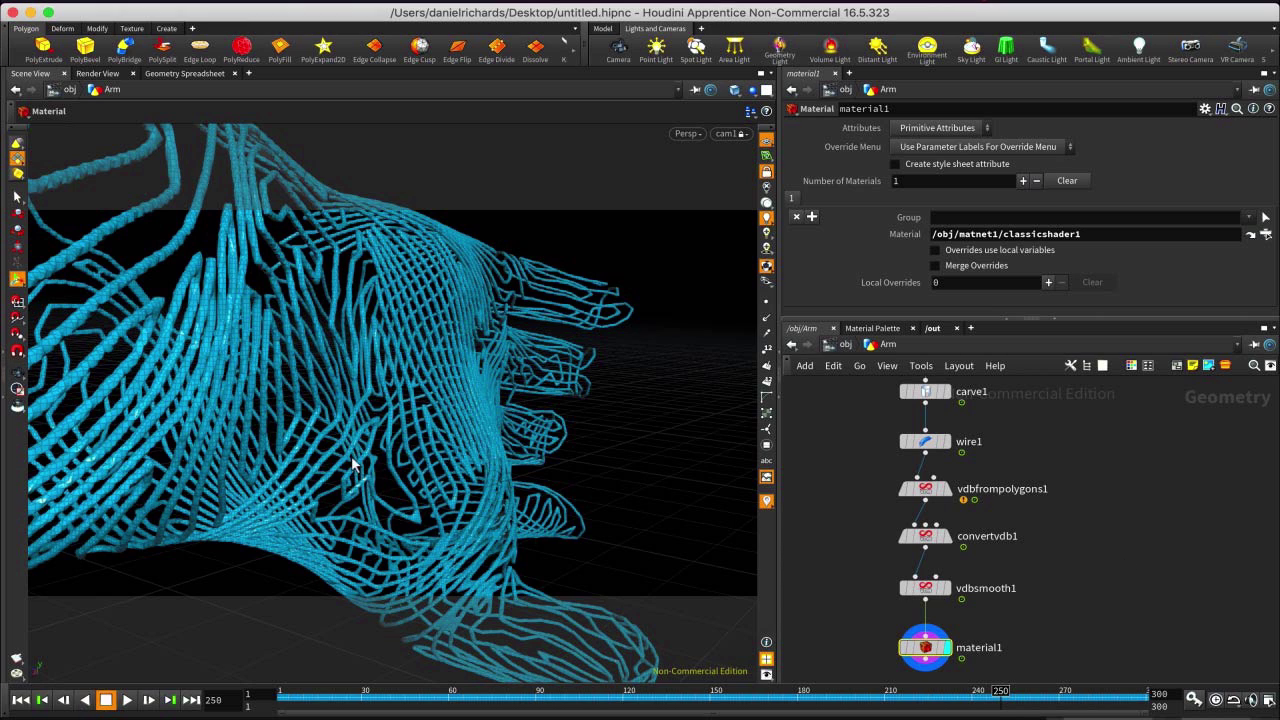
{"action": "left_click", "coordinate": [97, 73]}
{"action": "left_click", "coordinate": [30, 73]}
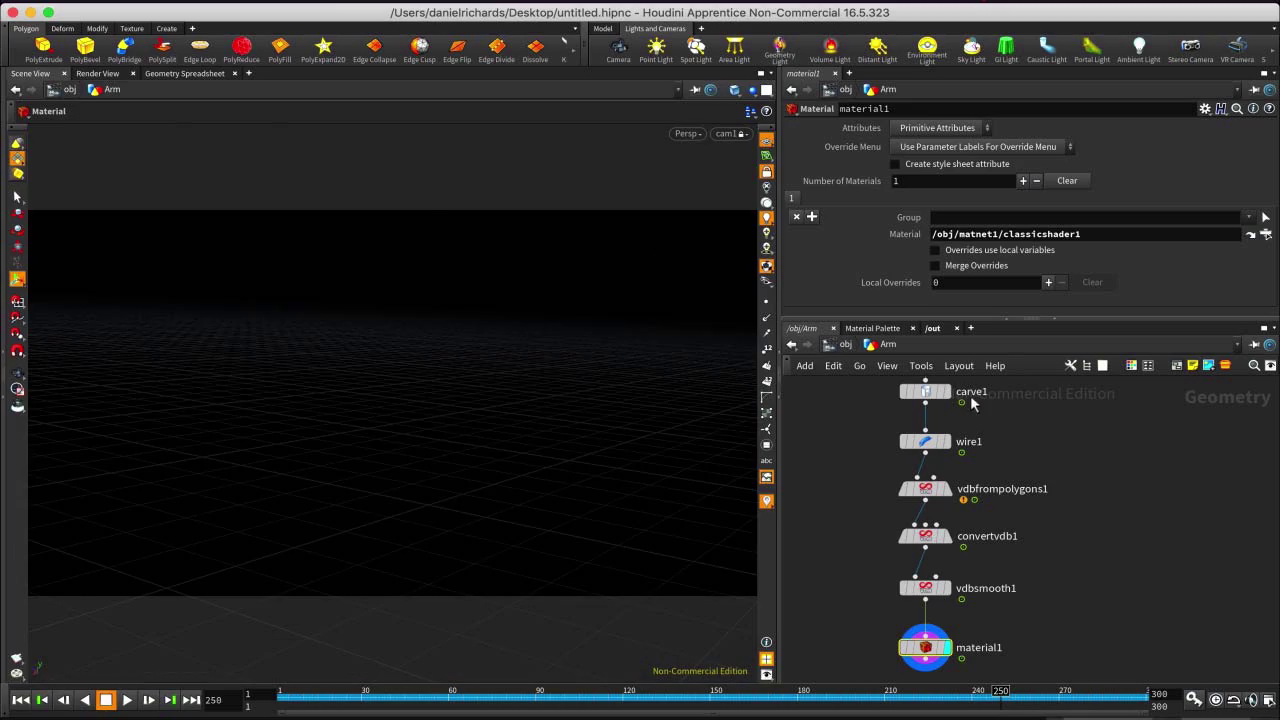
Return to the /obj level, enable envlight1 again and place it below cam1, beside matnet1.
{"action": "left_click", "coordinate": [846, 345]}
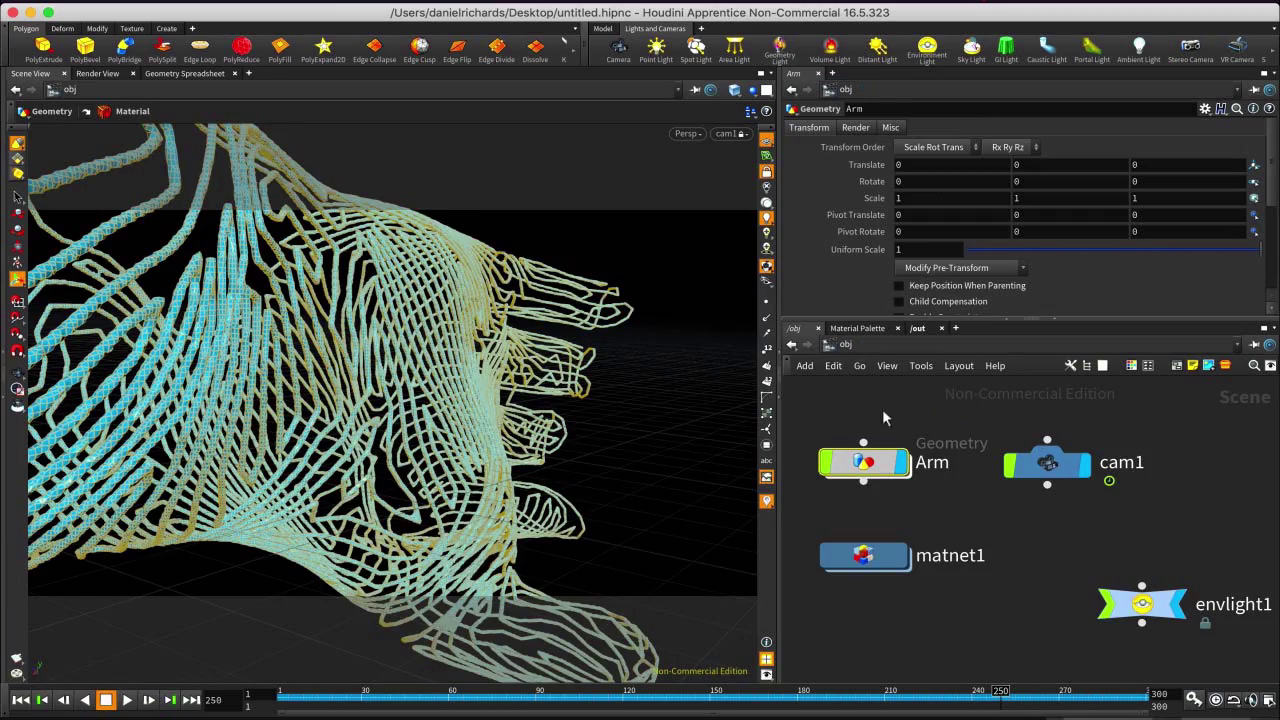
{"action": "left_click", "coordinate": [1163, 607]}
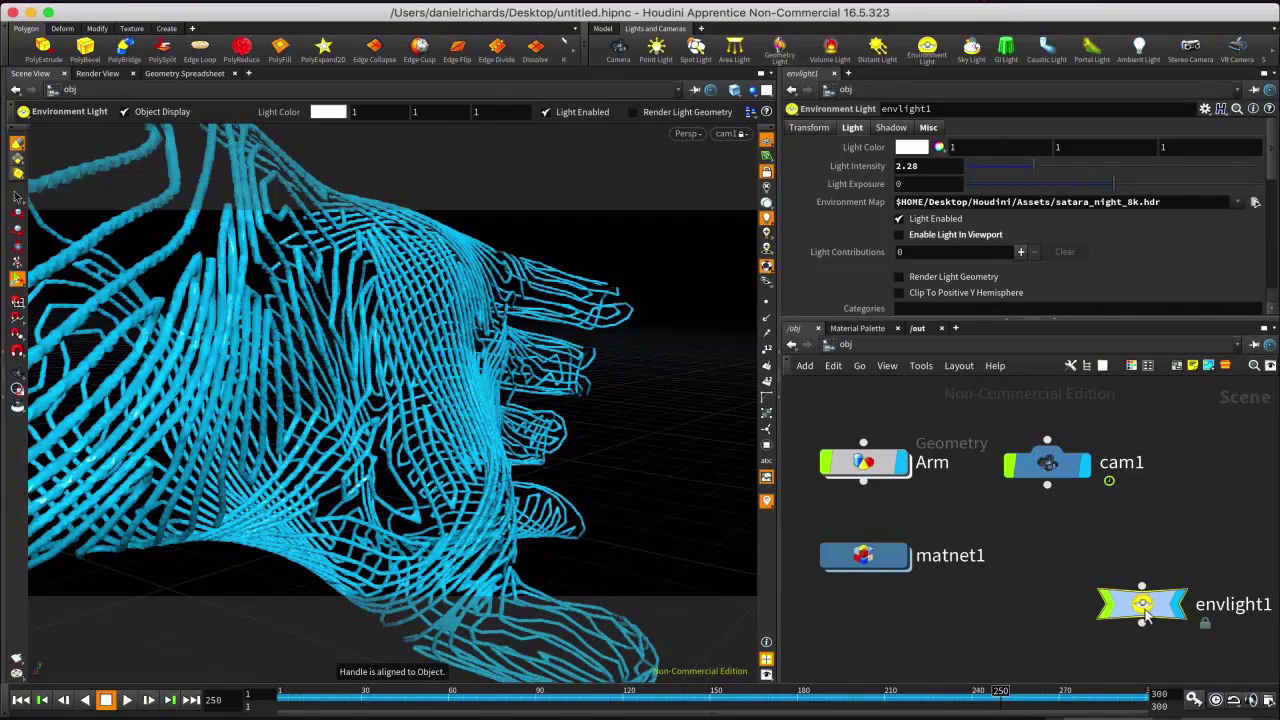
{"action": "left_click_drag", "start_coordinate": [1142, 604], "coordinate": [1075, 555]}
Look over the existing arm render in the render view and save a snapshot of it.
{"action": "left_click", "coordinate": [100, 74]}
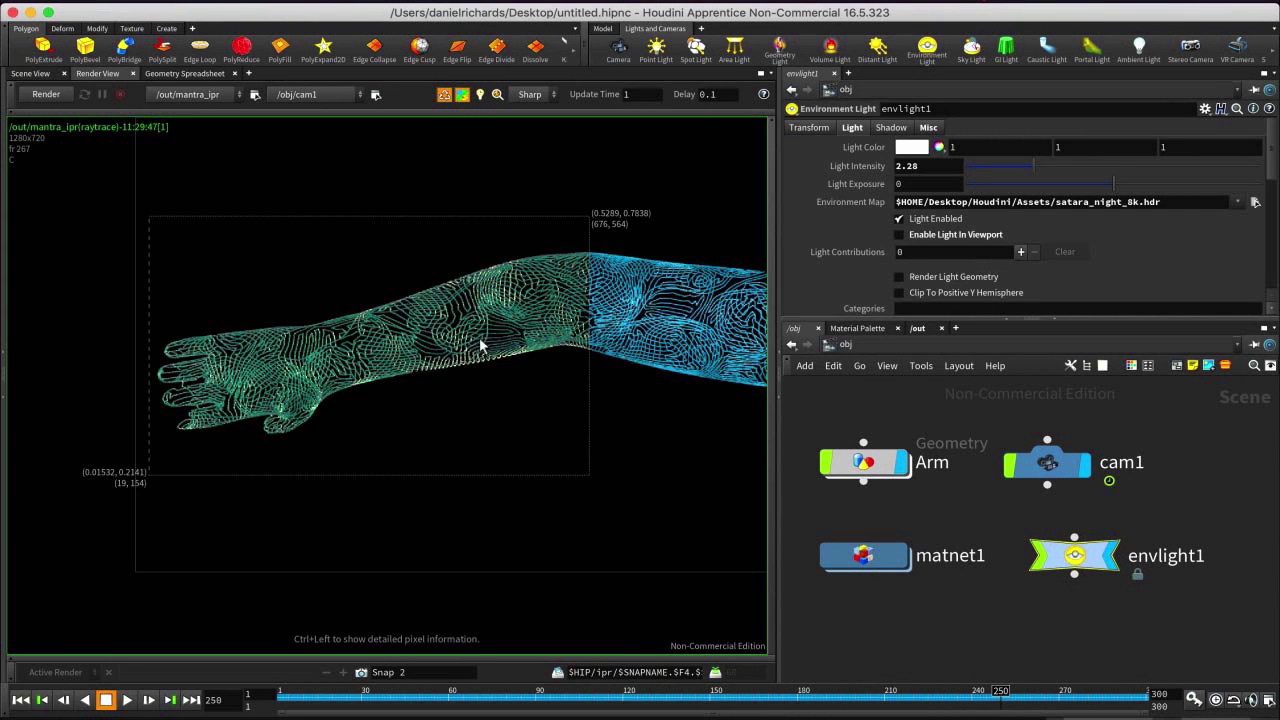
{"action": "scroll", "coordinate": [376, 353], "scroll_direction": "up", "scroll_amount": 2}
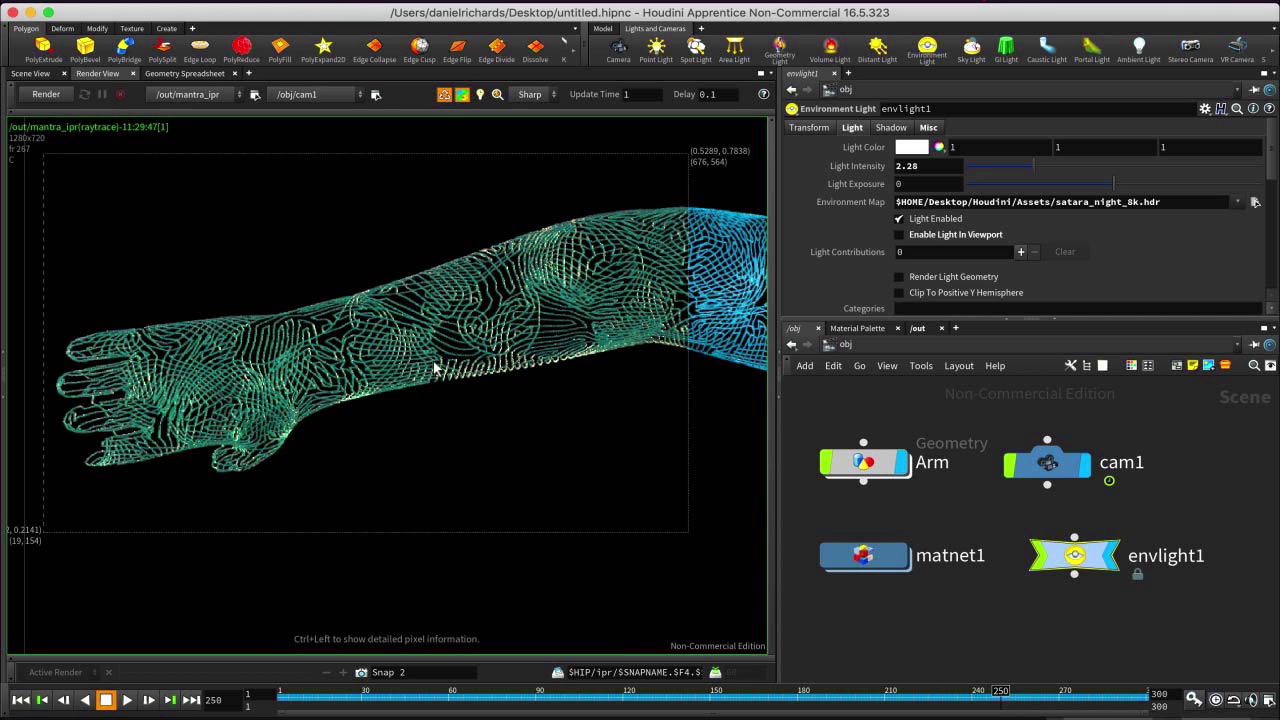
{"action": "scroll", "coordinate": [522, 305], "scroll_direction": "down", "scroll_amount": 2}
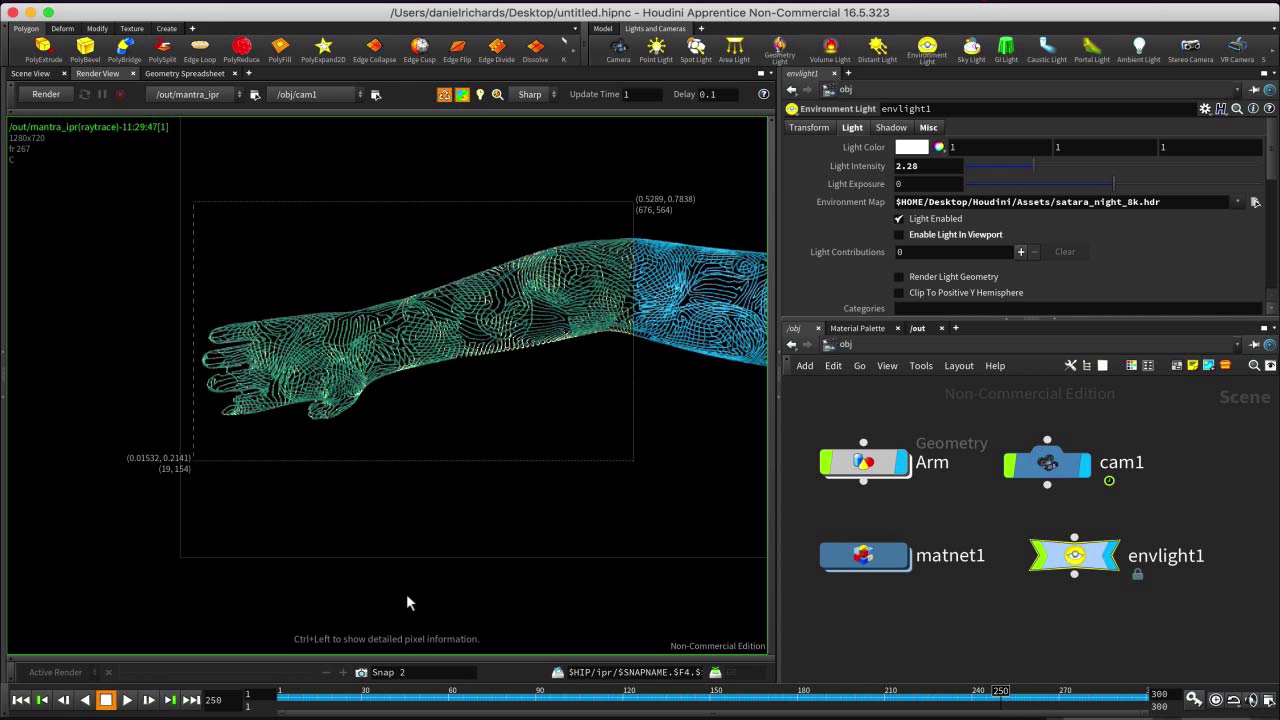
{"action": "left_click", "coordinate": [364, 677]}
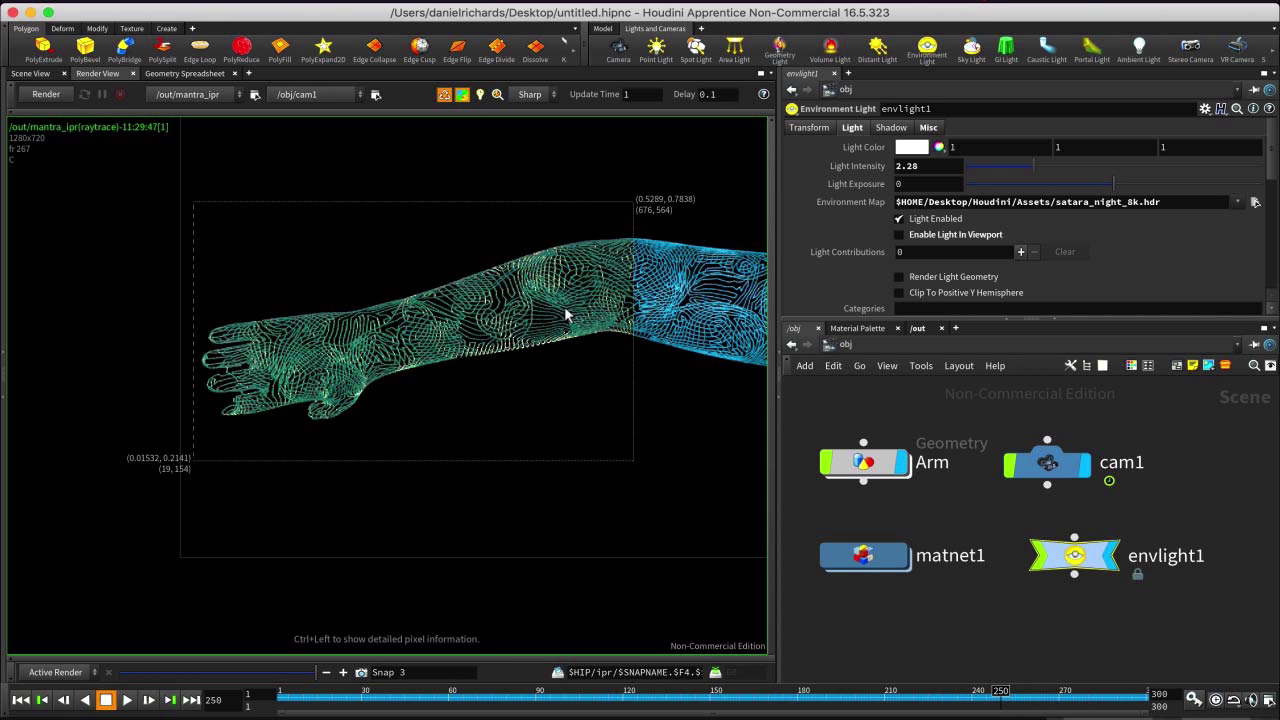
Compare the existing render with Snap 2 and extend the render region over the whole camera frame at frame 250.
{"action": "left_click", "coordinate": [326, 672]}
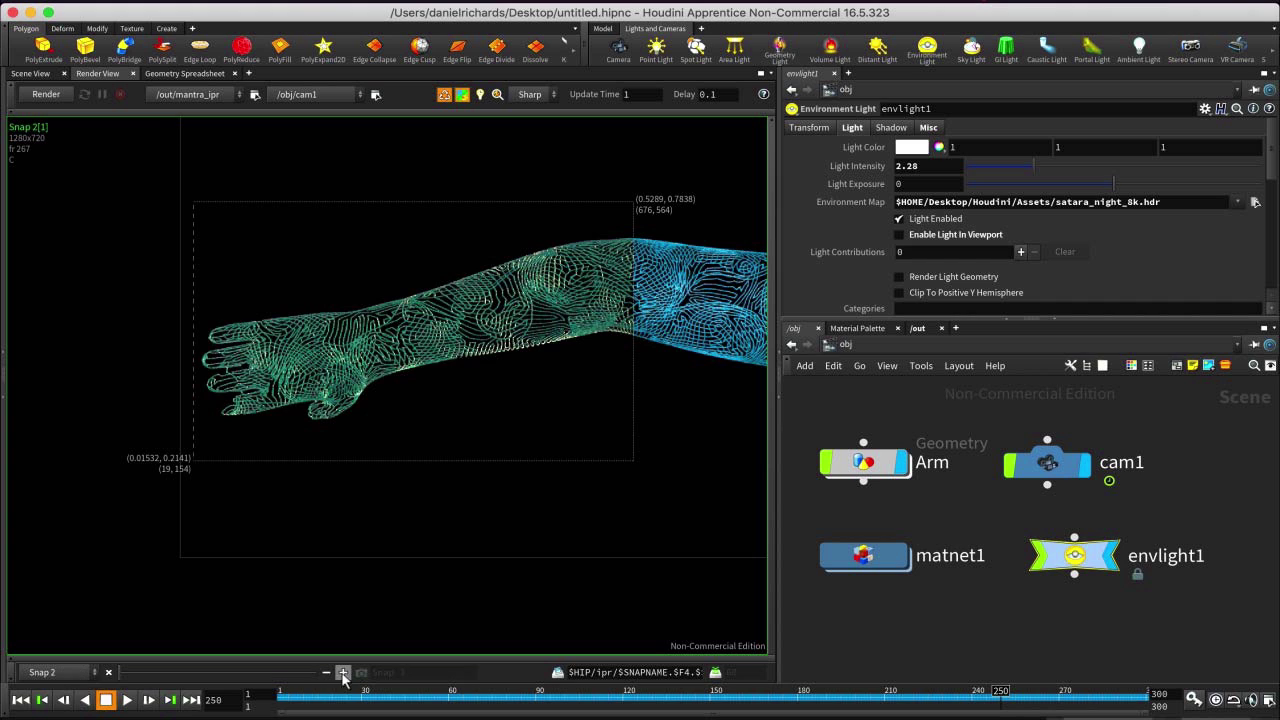
{"action": "left_click", "coordinate": [342, 672]}
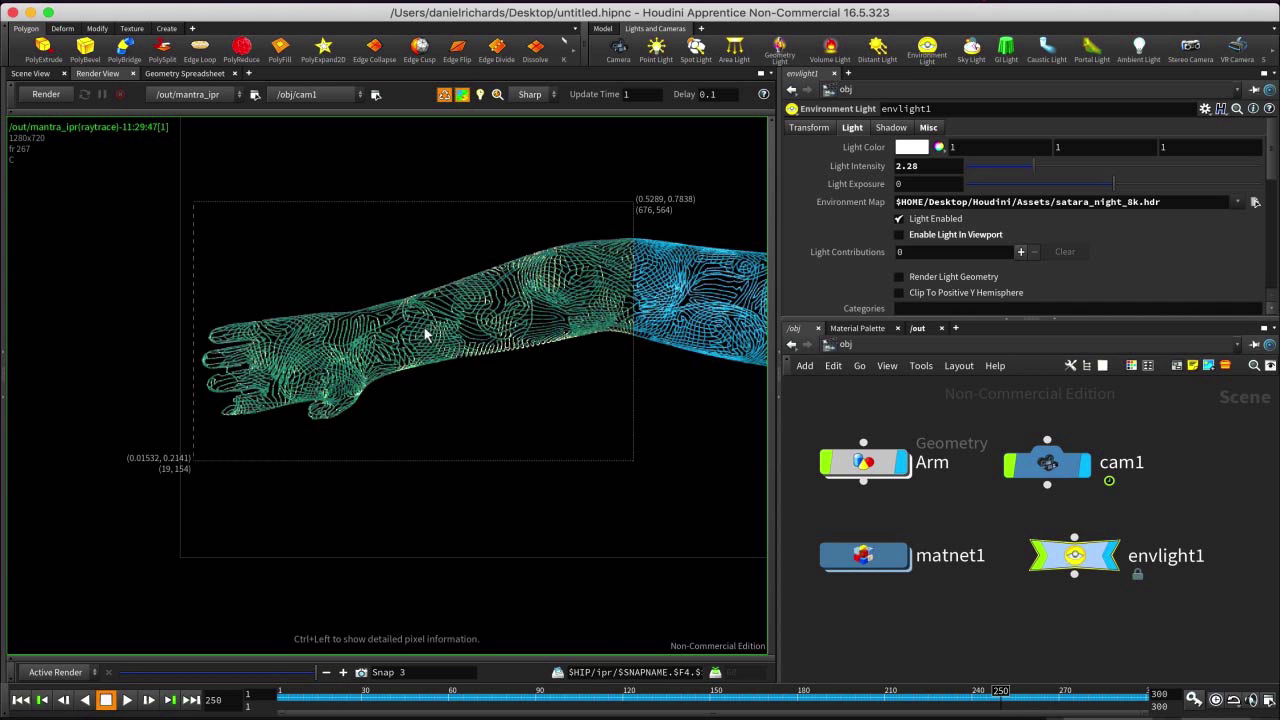
{"action": "scroll", "coordinate": [437, 298], "scroll_direction": "down", "scroll_amount": 2}
{"action": "middle_click_drag", "start_coordinate": [457, 308], "coordinate": [307, 384]}
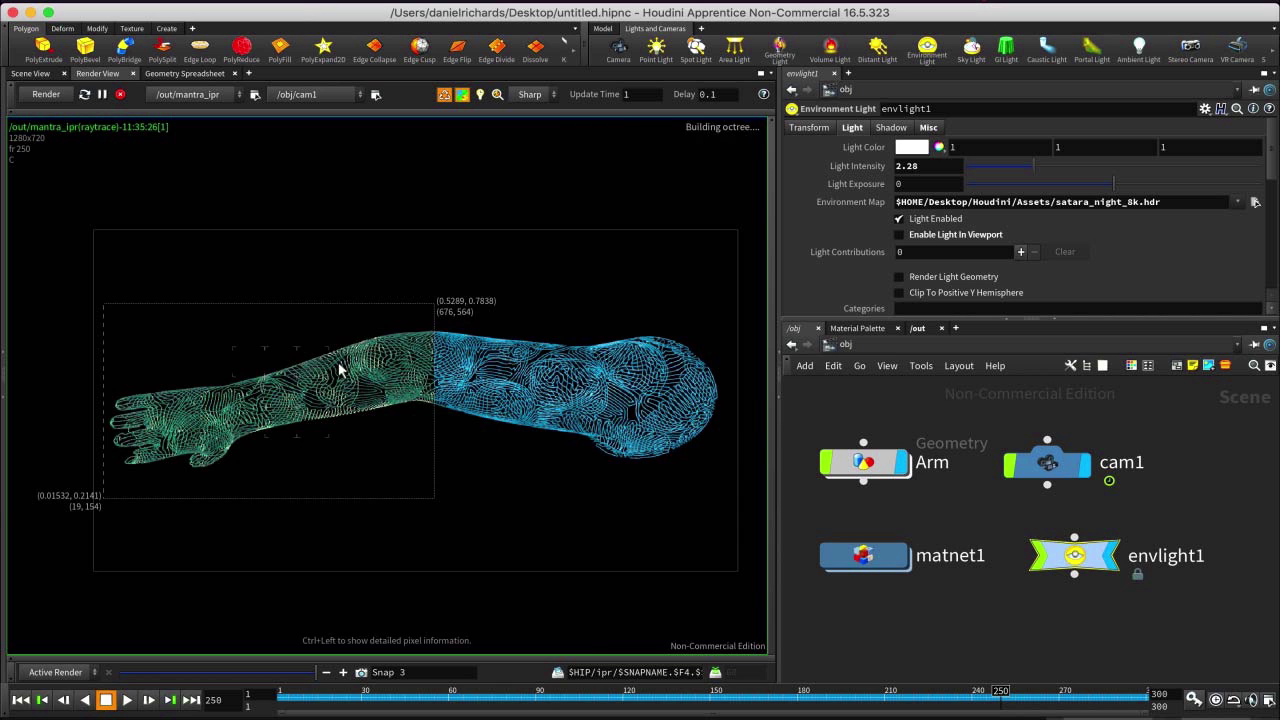
{"action": "scroll", "coordinate": [337, 366], "scroll_direction": "up", "scroll_amount": 1}
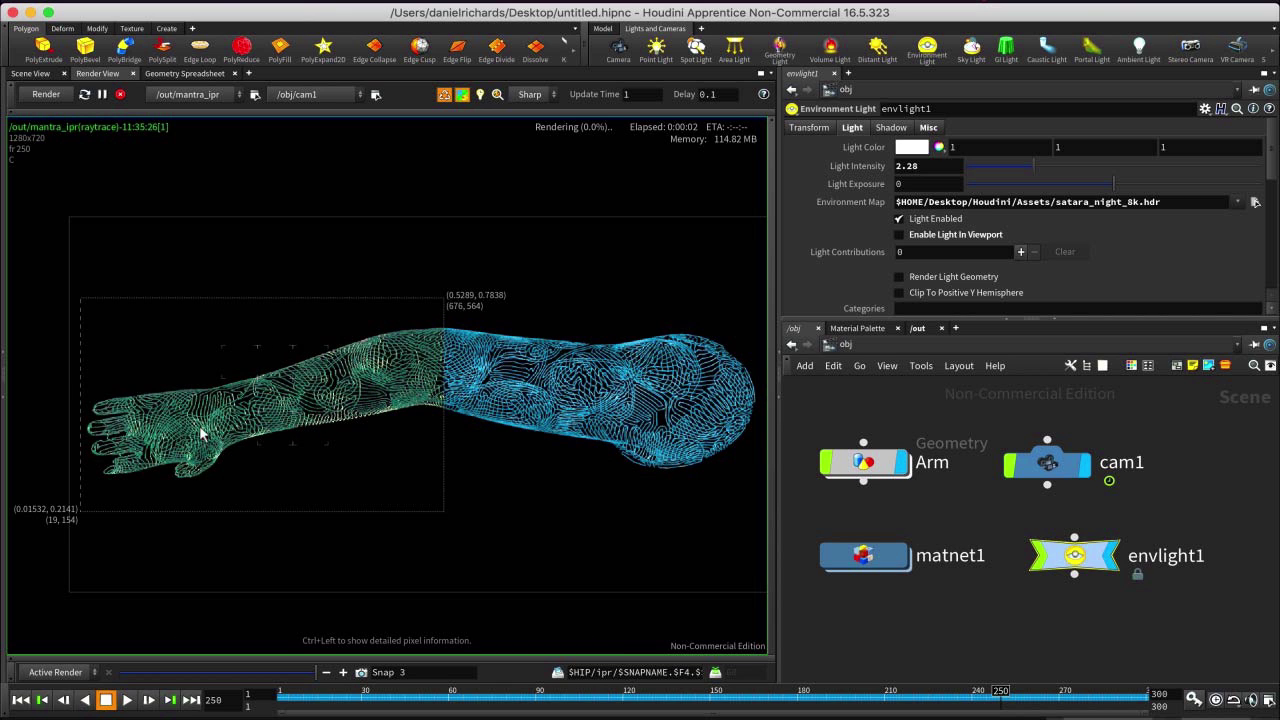
{"action": "scroll", "coordinate": [380, 395], "scroll_direction": "down", "scroll_amount": 1}
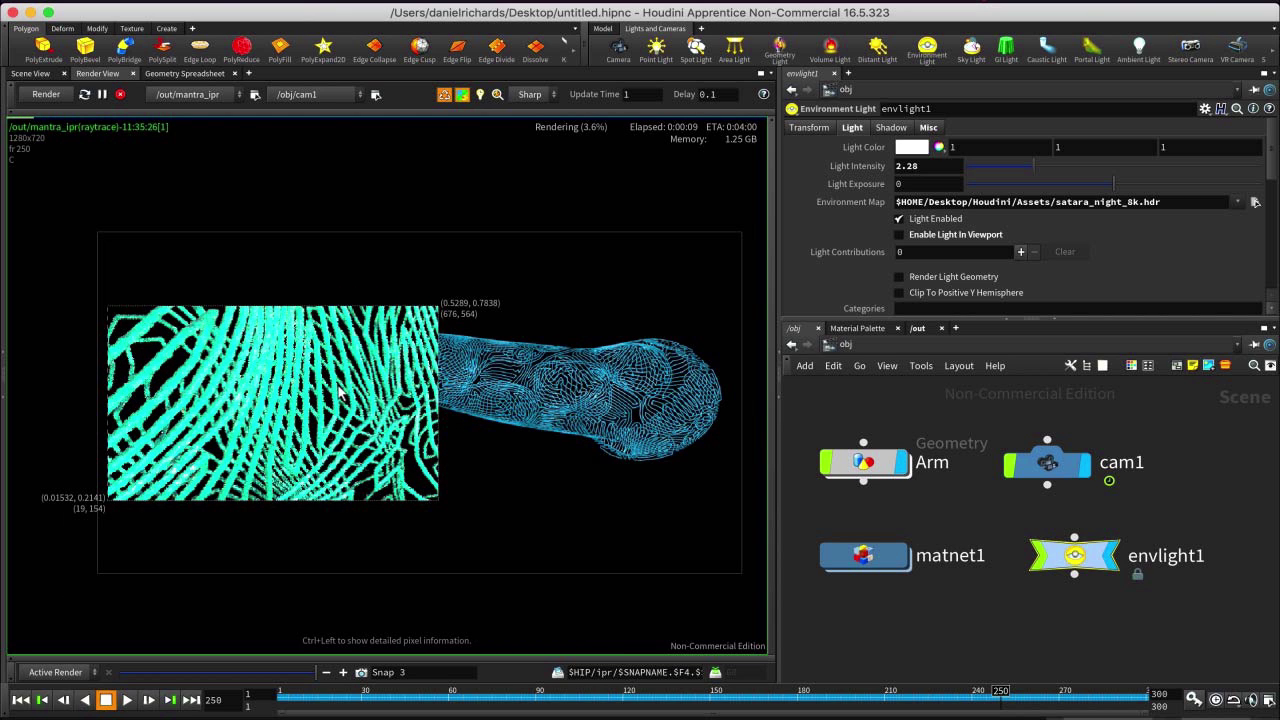
{"action": "left_click_drag", "start_coordinate": [94, 231], "coordinate": [741, 632]}
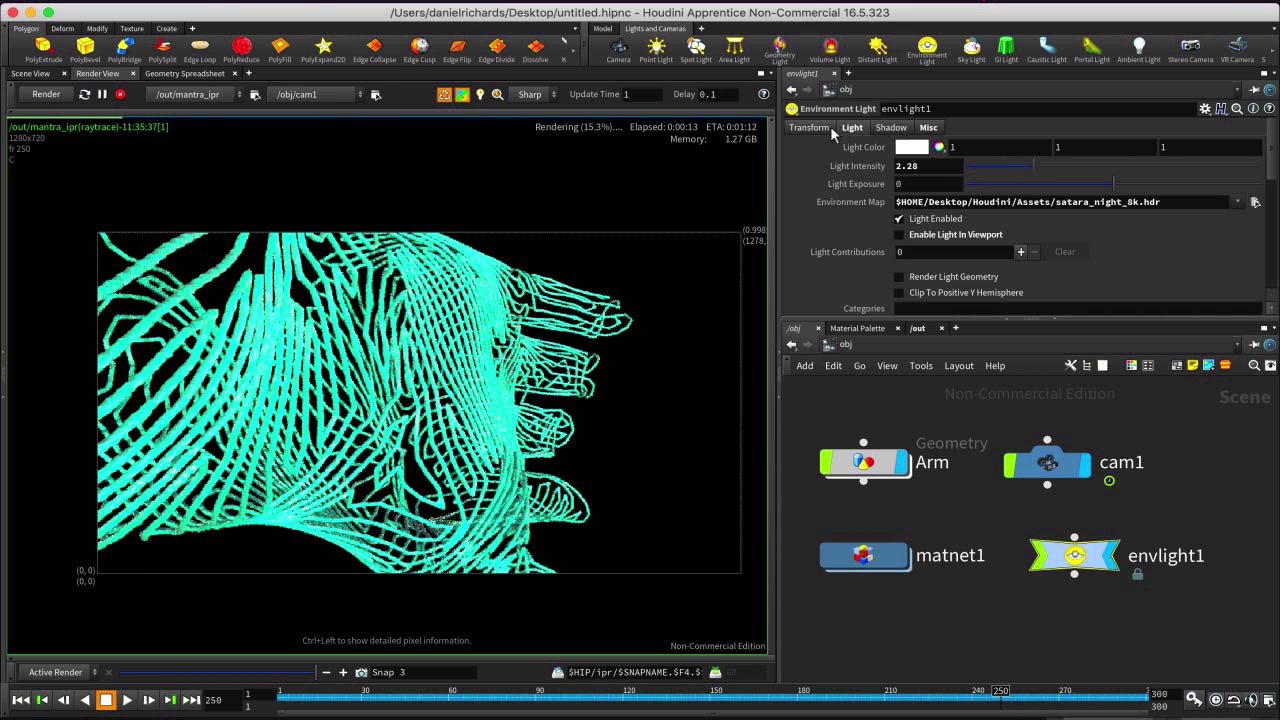
Rotate envlight1 to 90 on the Y axis and set its light intensity to 1.16.
{"action": "left_click", "coordinate": [809, 127]}
{"action": "left_click", "coordinate": [1040, 167]}
{"action": "left_click_drag", "start_coordinate": [1040, 167], "coordinate": [928, 167]}
{"action": "type", "text": "90"}
{"action": "key", "text": "Return"}
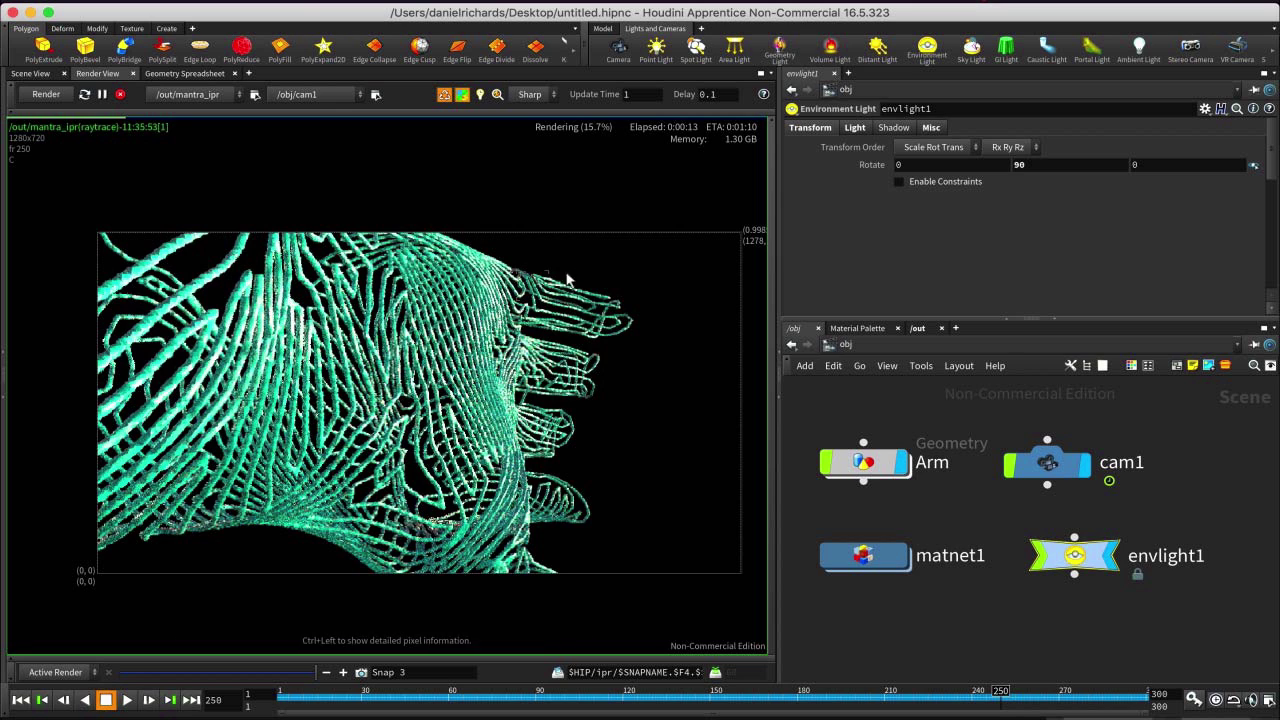
{"action": "left_click", "coordinate": [855, 127]}
{"action": "left_click_drag", "start_coordinate": [1027, 175], "coordinate": [1003, 177]}
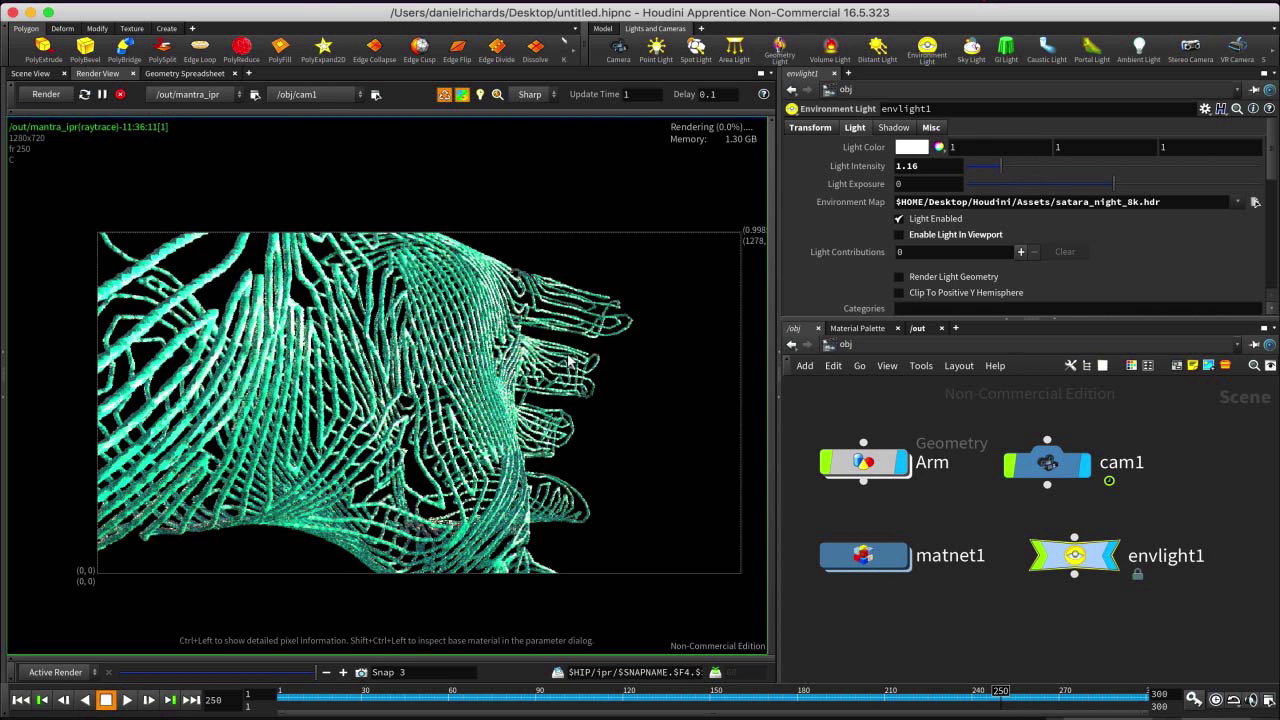
Set the reflection intensity of the classicshader1 material in matnet1 to 3.
{"action": "left_click", "coordinate": [857, 328]}
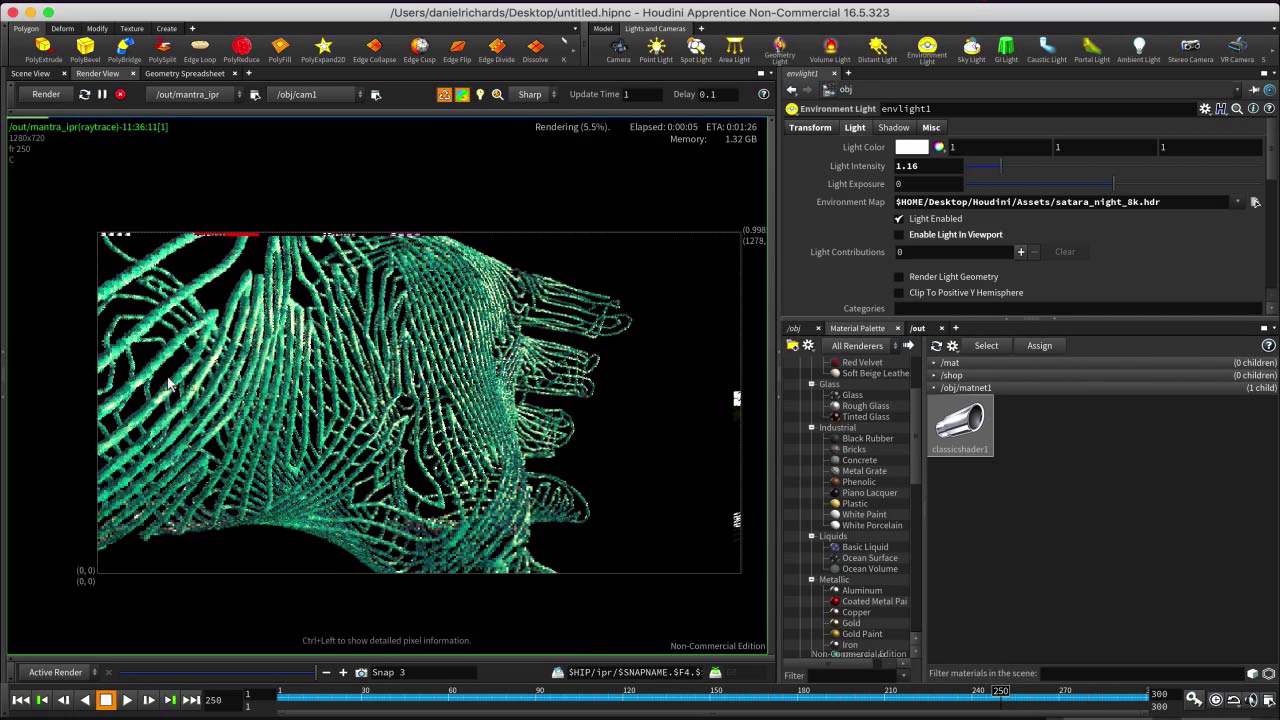
{"action": "scroll", "coordinate": [424, 346], "scroll_direction": "up", "scroll_amount": 2}
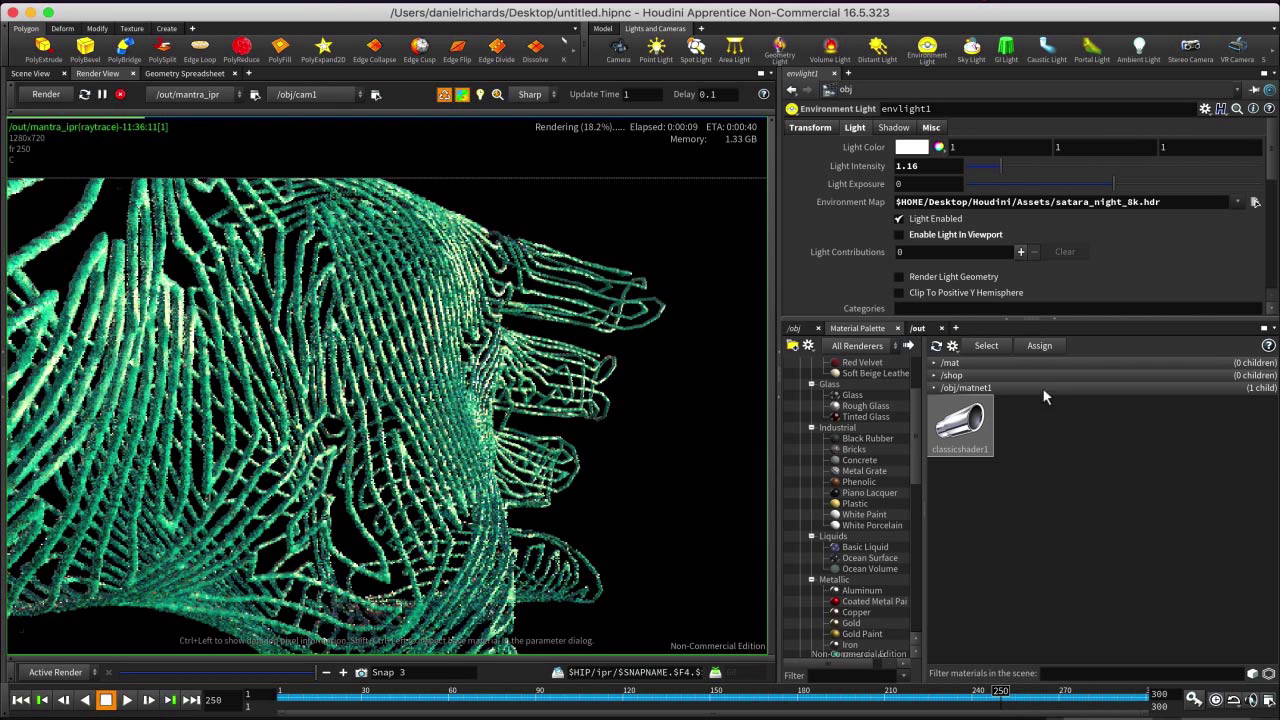
{"action": "left_click", "coordinate": [960, 428]}
{"action": "scroll", "coordinate": [984, 246], "scroll_direction": "down", "scroll_amount": 3}
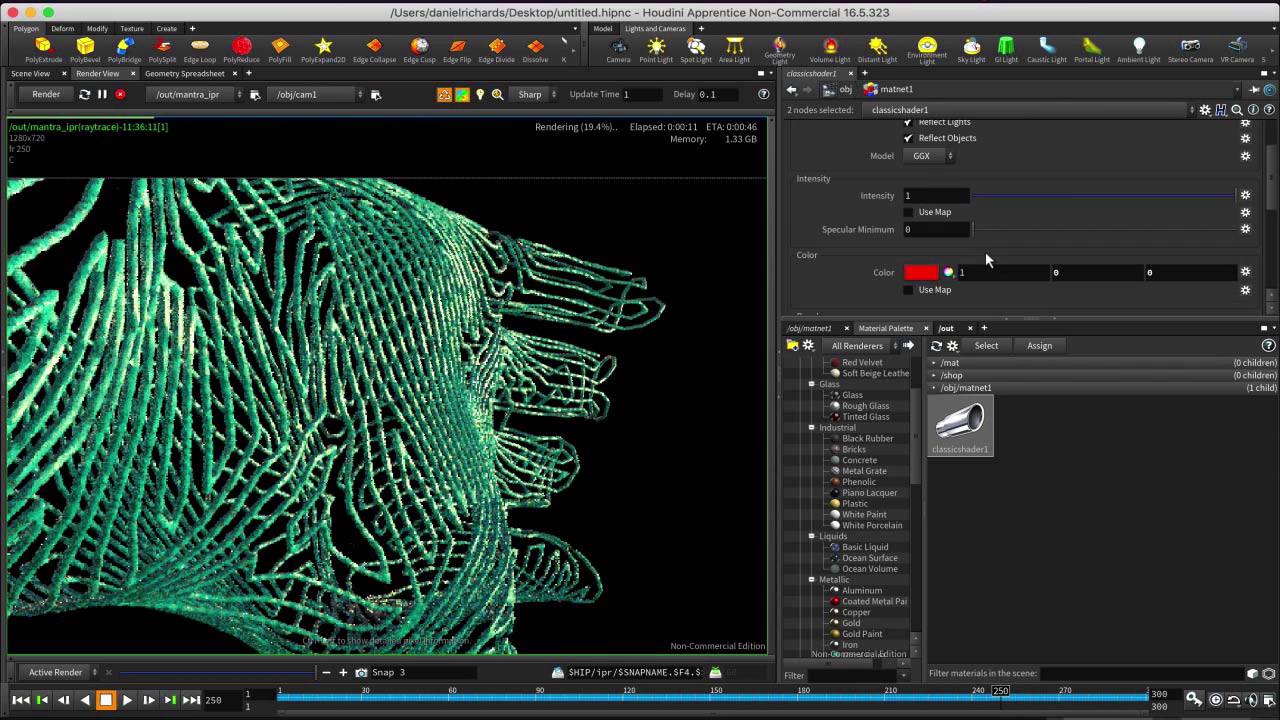
{"action": "left_click_drag", "start_coordinate": [964, 198], "coordinate": [789, 201]}
{"action": "type", "text": "3"}
{"action": "key", "text": "Return"}
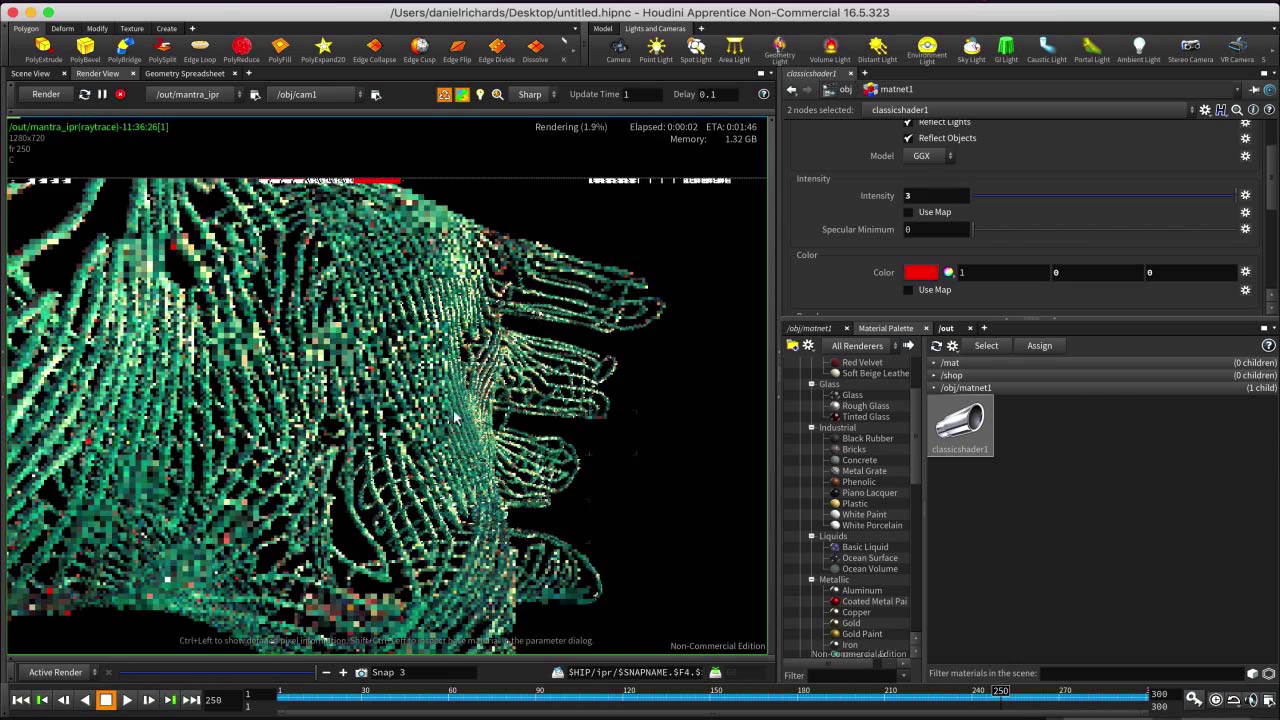
Save a snapshot of the frame 250 hand render, compare it with Snap 2 and stop the render.
{"action": "scroll", "coordinate": [419, 459], "scroll_direction": "down", "scroll_amount": 2}
{"action": "scroll", "coordinate": [419, 460], "scroll_direction": "down", "scroll_amount": 1}
{"action": "middle_click_drag", "start_coordinate": [419, 460], "coordinate": [492, 448]}
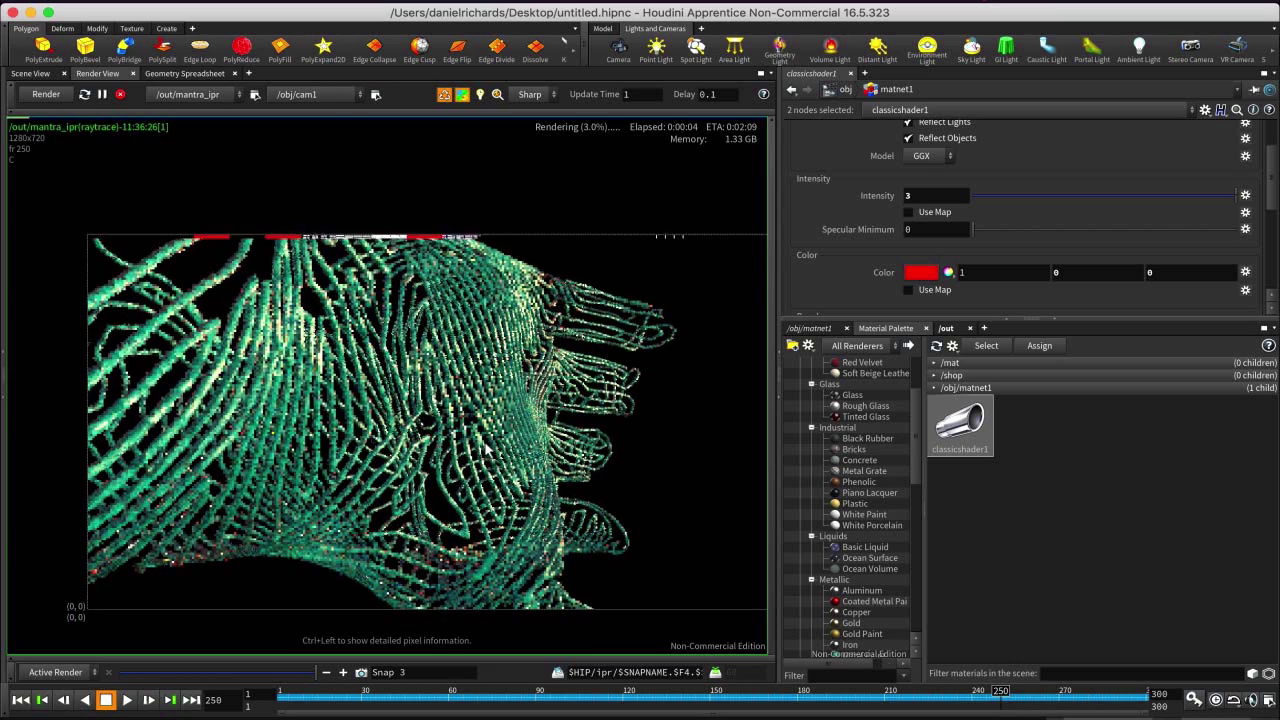
{"action": "scroll", "coordinate": [639, 359], "scroll_direction": "down", "scroll_amount": 1}
{"action": "middle_click_drag", "start_coordinate": [648, 398], "coordinate": [591, 393]}
{"action": "scroll", "coordinate": [528, 367], "scroll_direction": "down", "scroll_amount": 1}
{"action": "scroll", "coordinate": [326, 345], "scroll_direction": "up", "scroll_amount": 1}
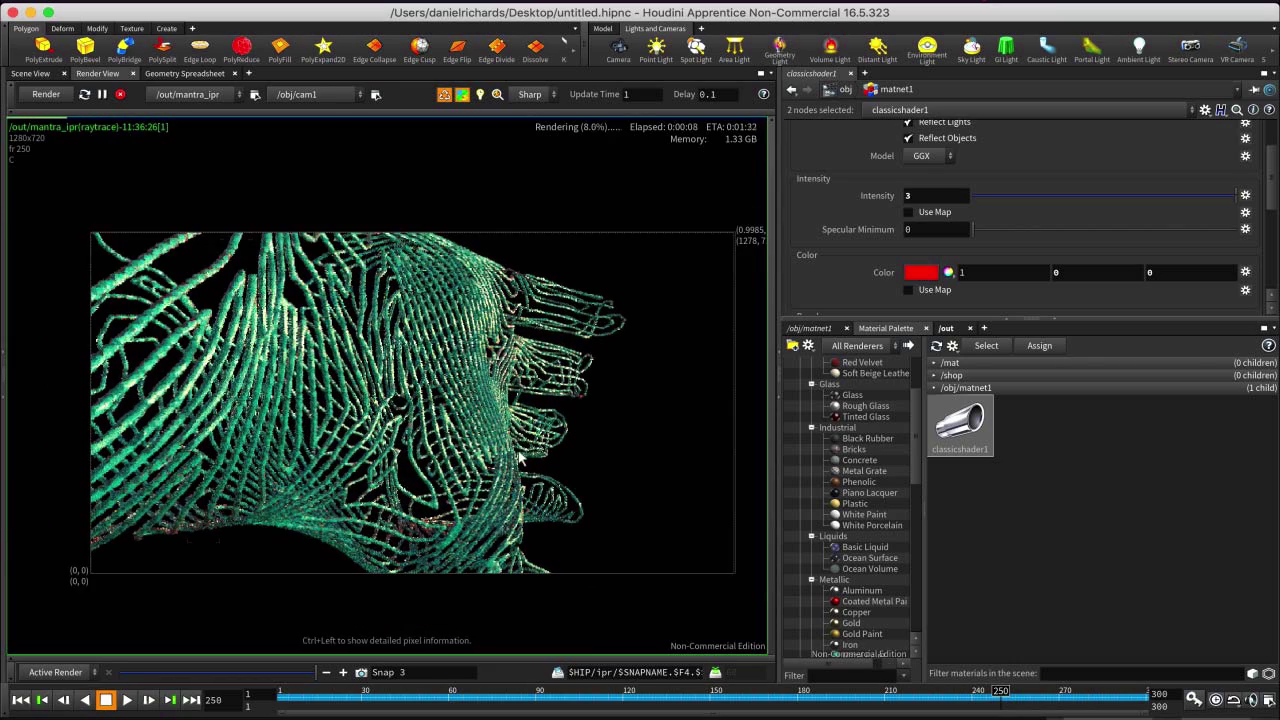
{"action": "left_click", "coordinate": [361, 673]}
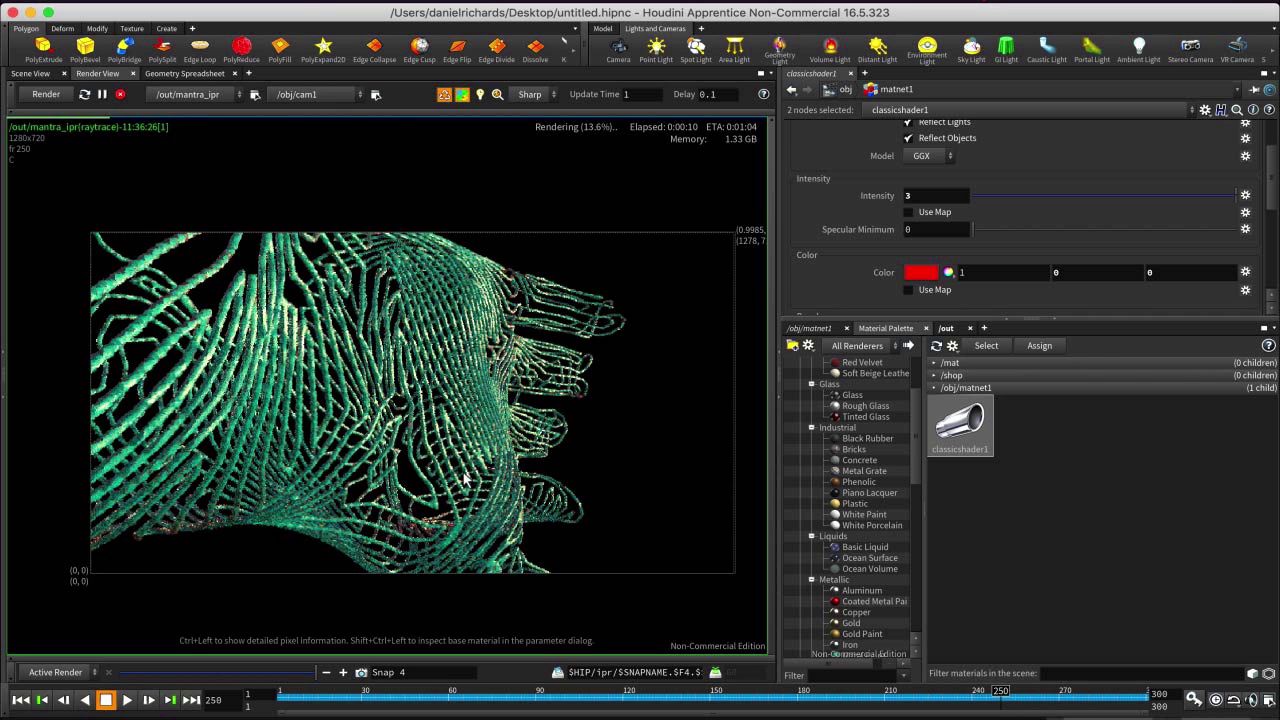
{"action": "left_click", "coordinate": [327, 674]}
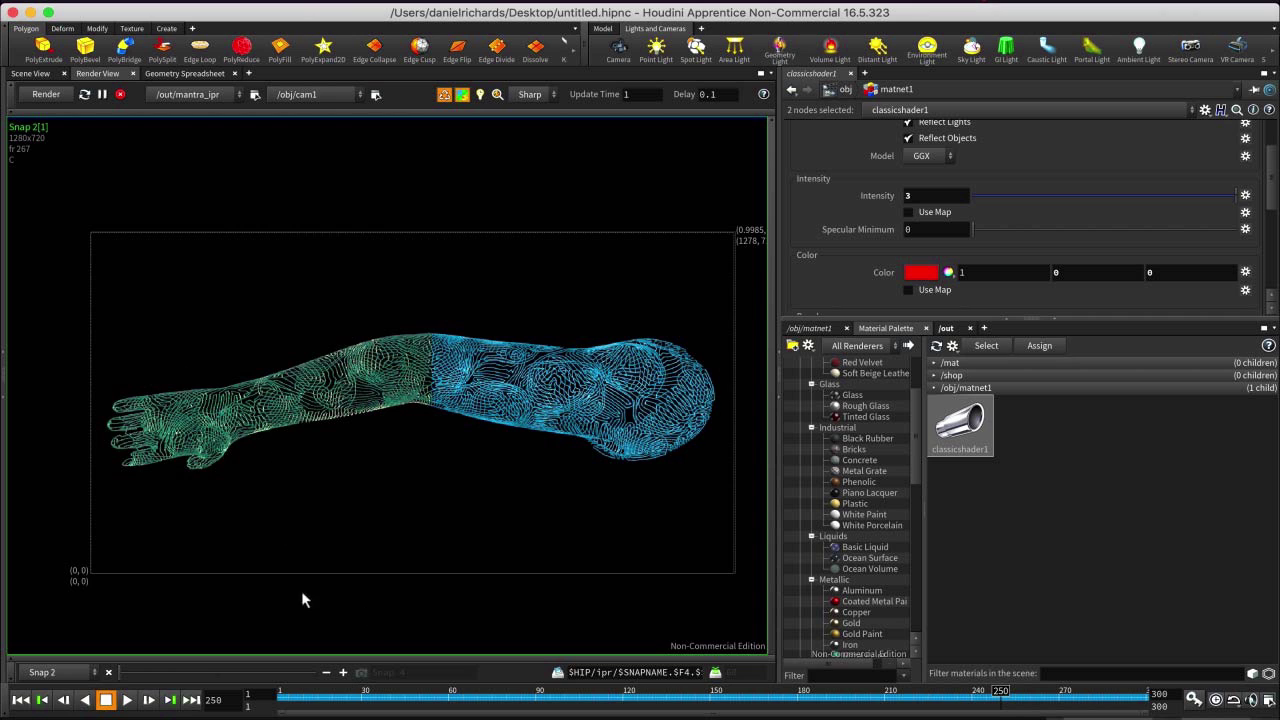
{"action": "left_click", "coordinate": [342, 673]}
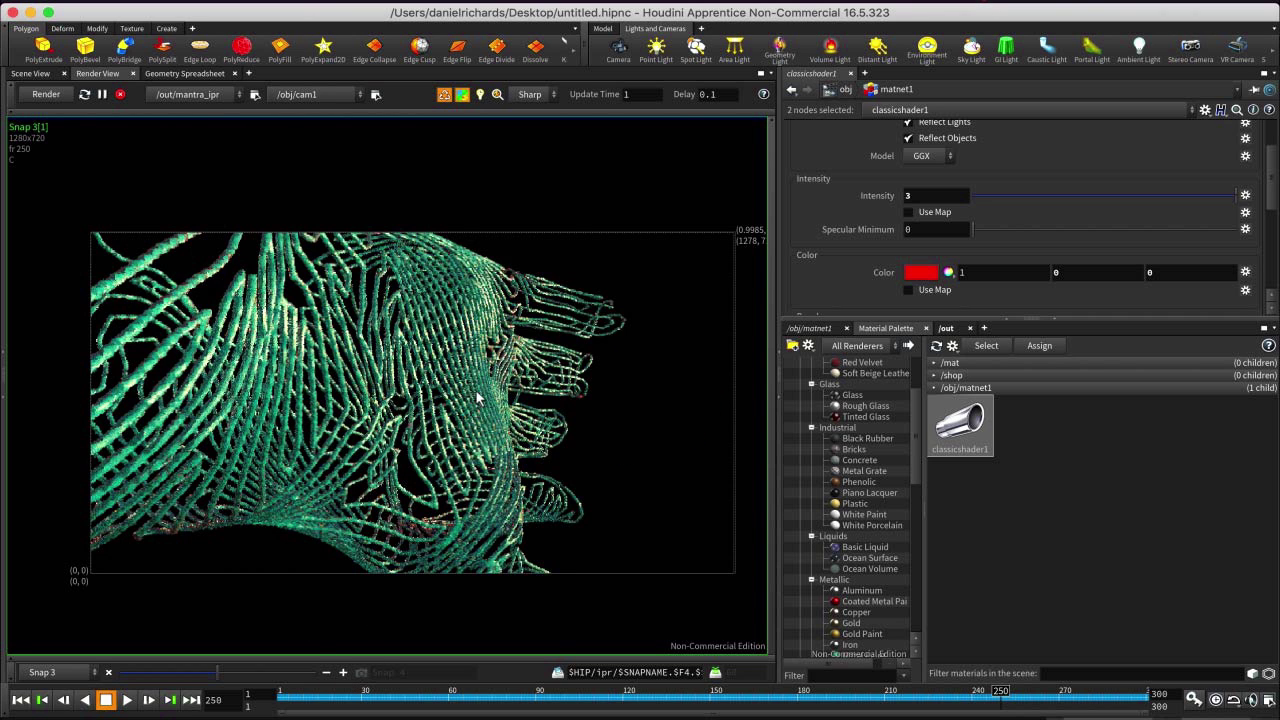
{"action": "left_click", "coordinate": [120, 94]}
Check the growing arm through cam1 in the 3D scene at frames 57 and 97 and stay at frame 142.
{"action": "left_click", "coordinate": [31, 73]}
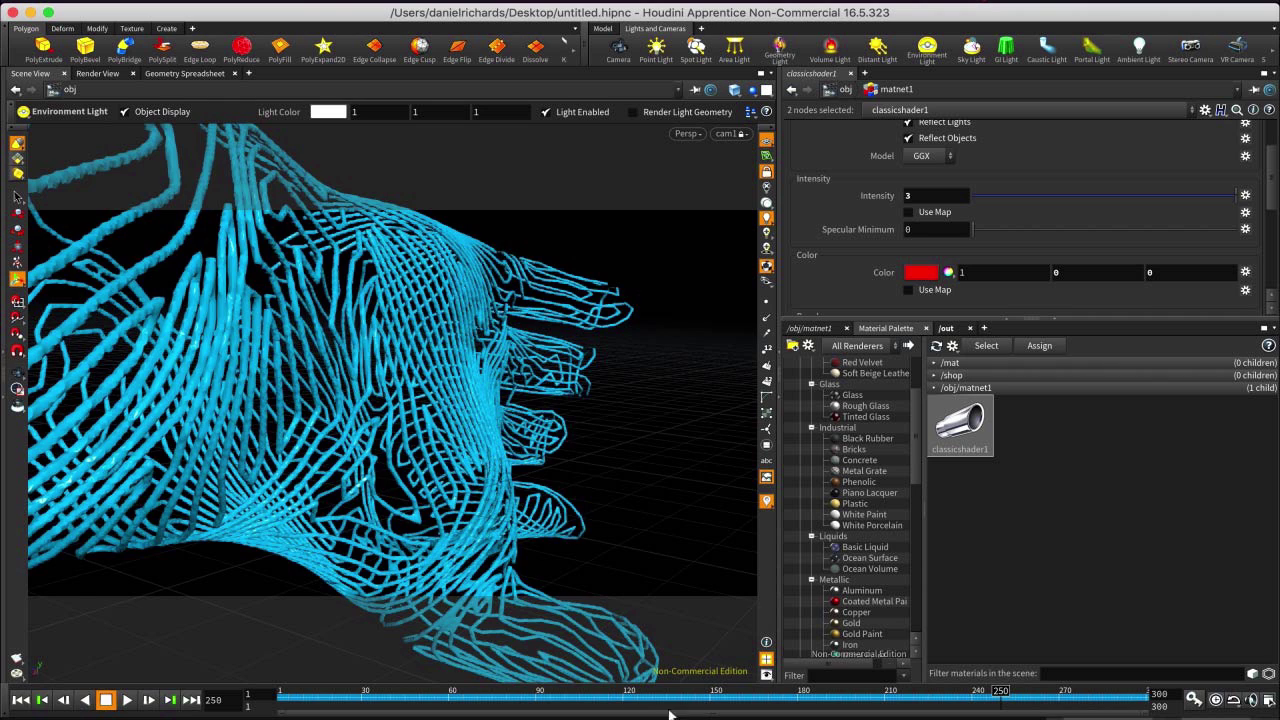
{"action": "left_click", "coordinate": [437, 690]}
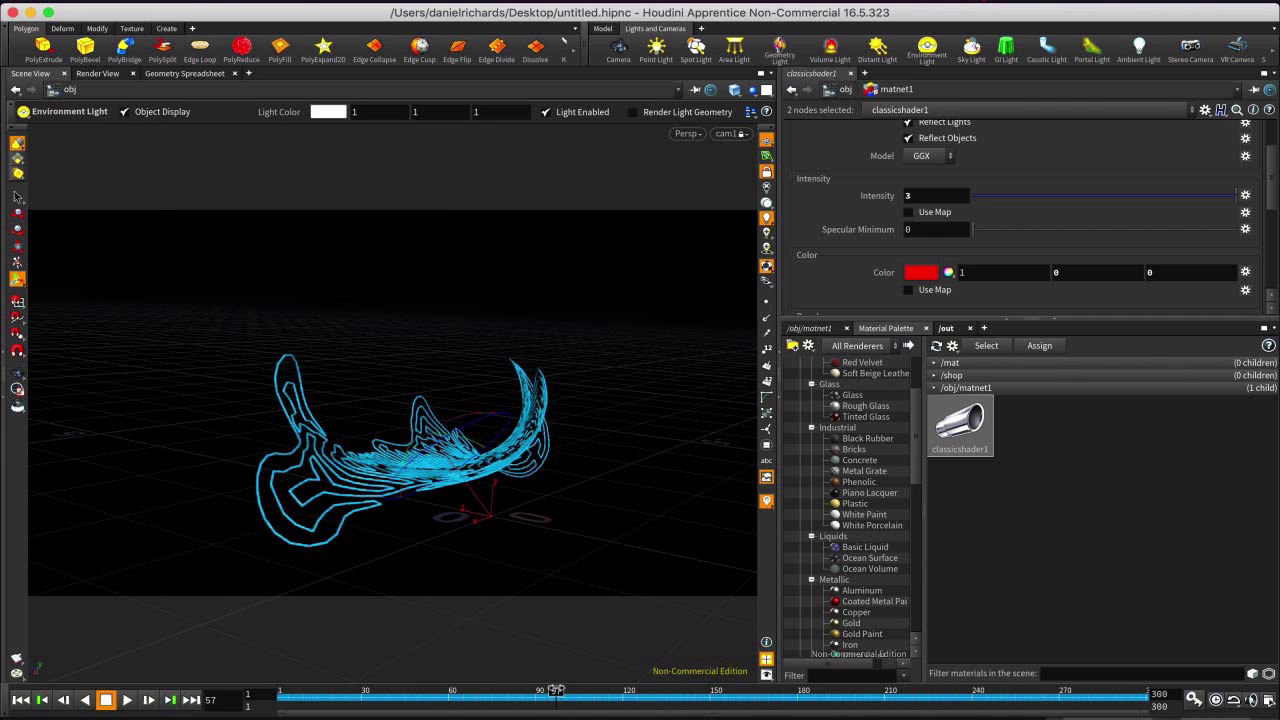
{"action": "left_click", "coordinate": [556, 690]}
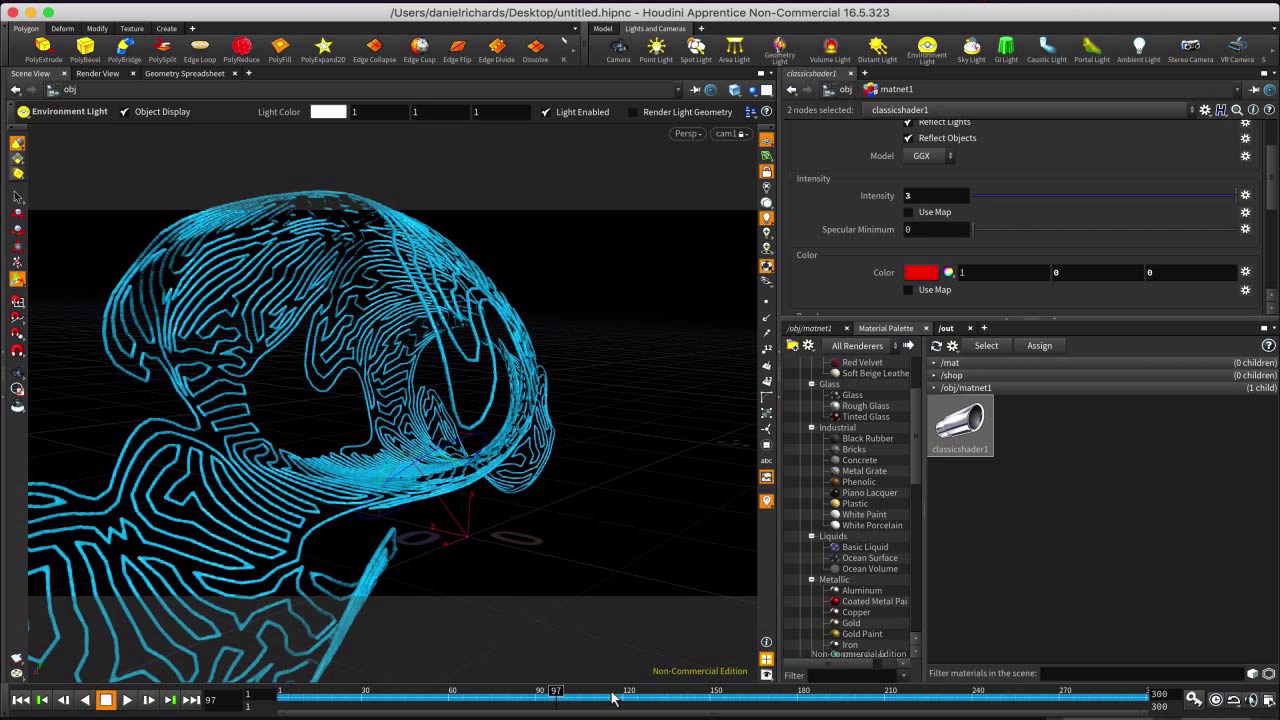
{"action": "left_click", "coordinate": [686, 690]}
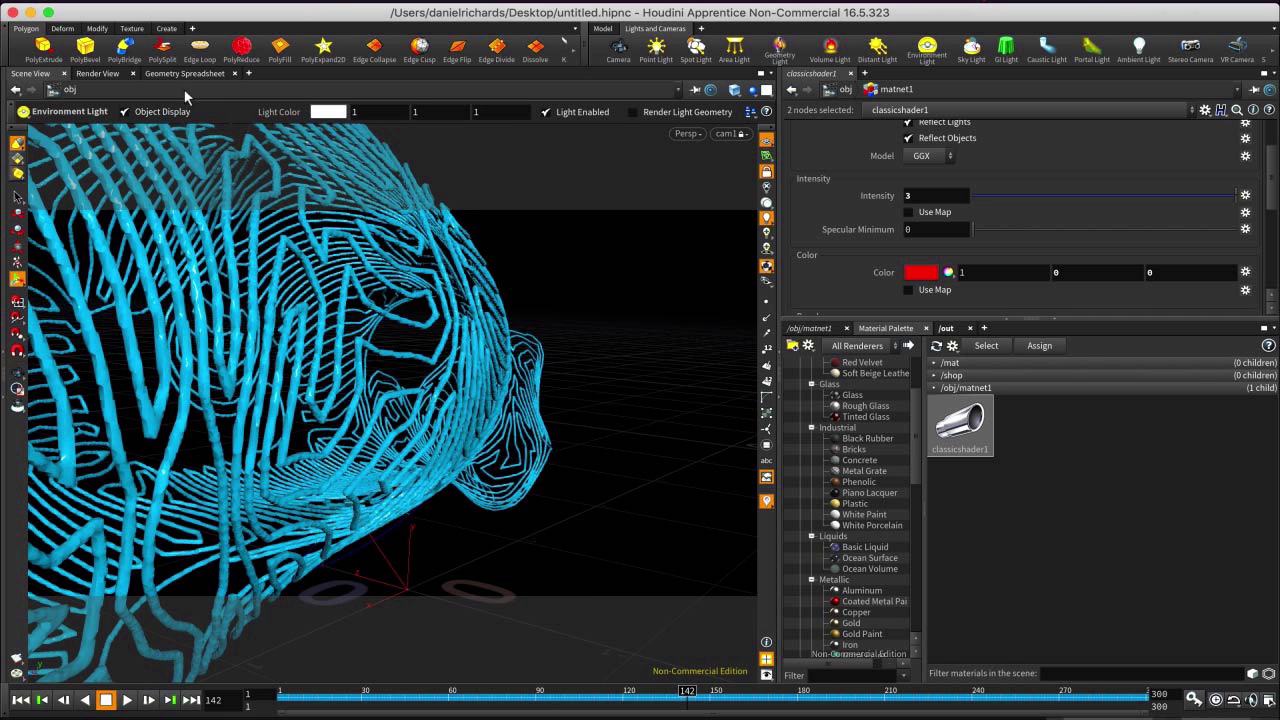
Render frame 142 with mantra_ipr through cam1, checking the same frame in the 3D scene.
{"action": "left_click", "coordinate": [97, 74]}
{"action": "left_click", "coordinate": [59, 93]}
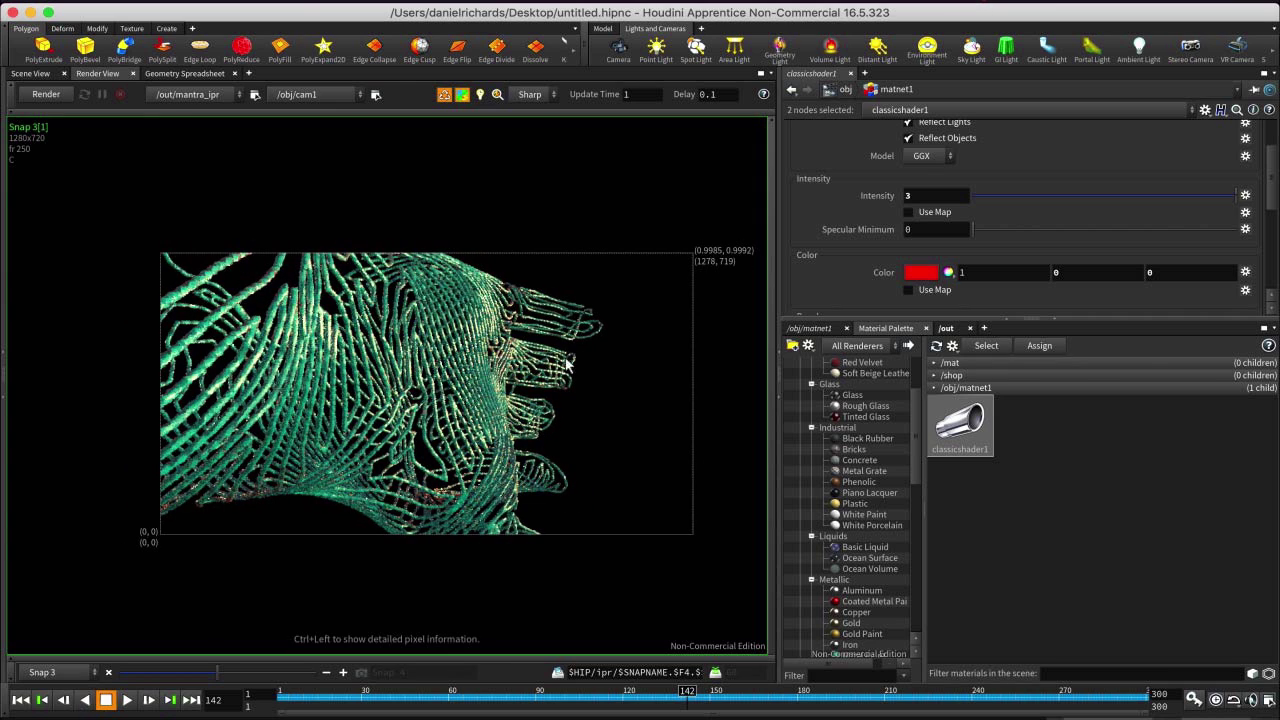
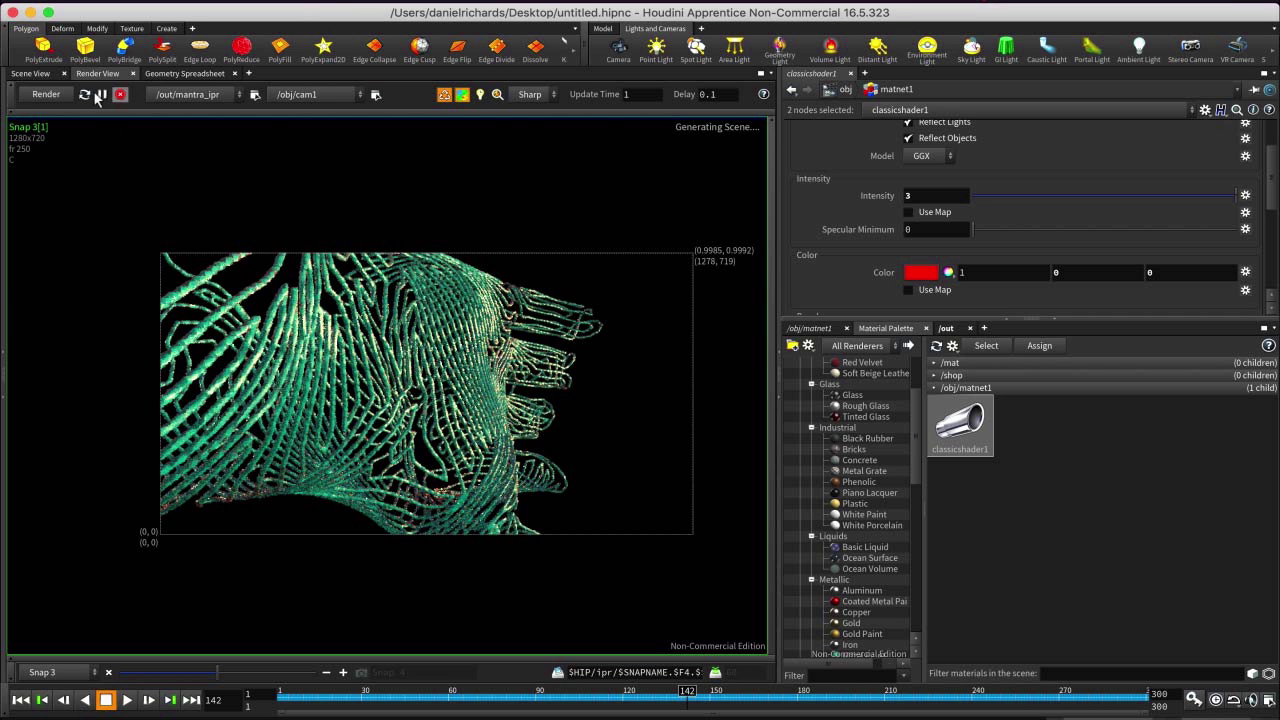
{"action": "left_click", "coordinate": [32, 73]}
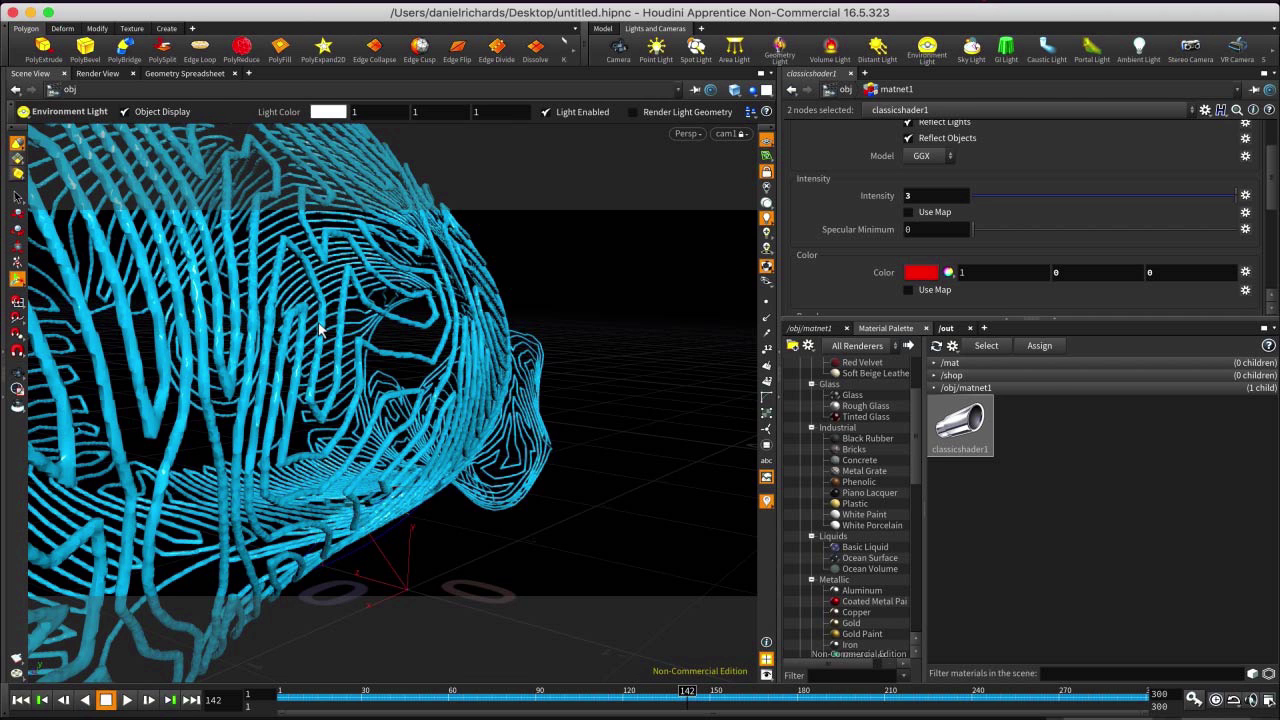
{"action": "left_click", "coordinate": [106, 75]}
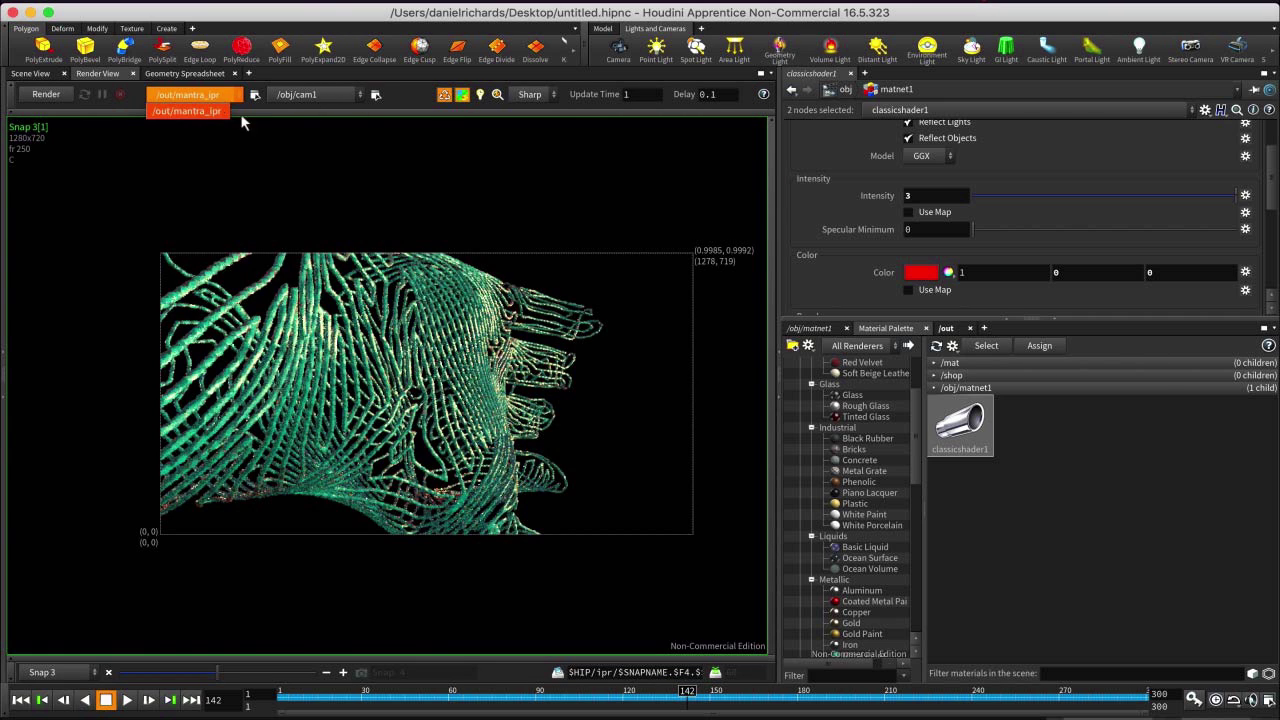
{"action": "left_click", "coordinate": [46, 94]}
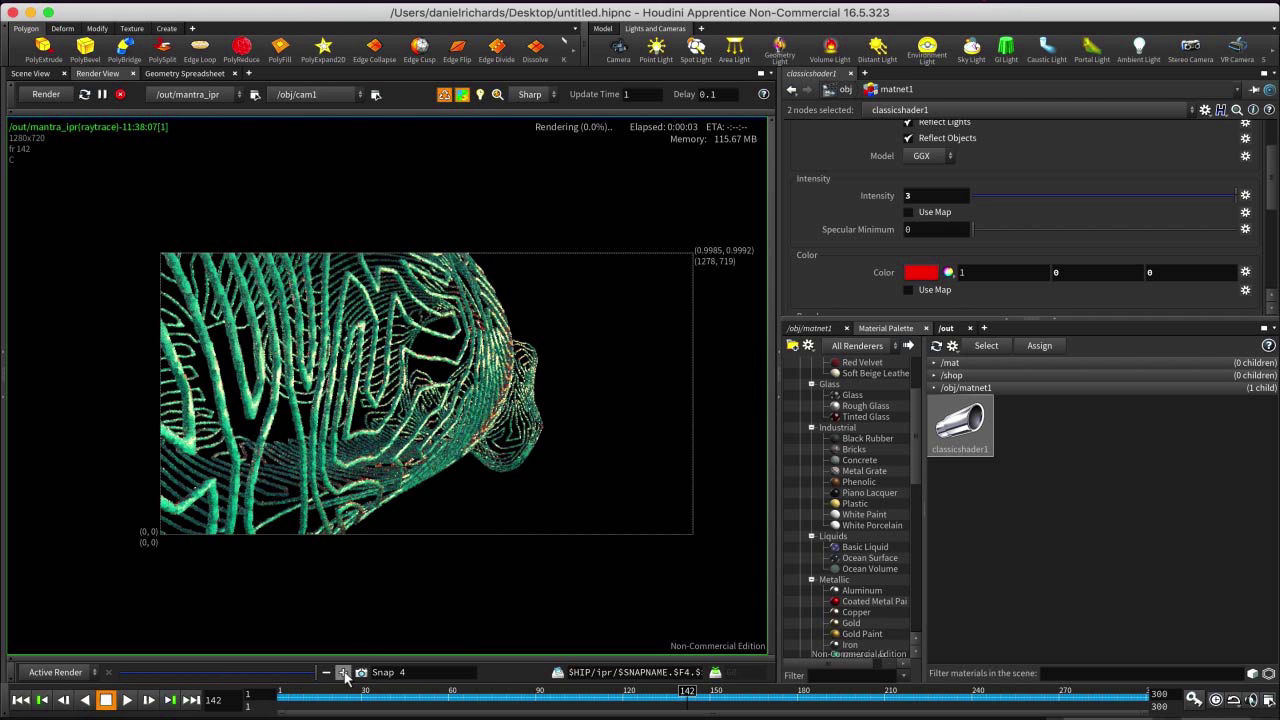
Examine the highlights and wire detail in the frame 142 render up close and stop the render.
{"action": "scroll", "coordinate": [473, 431], "scroll_direction": "up", "scroll_amount": 3}
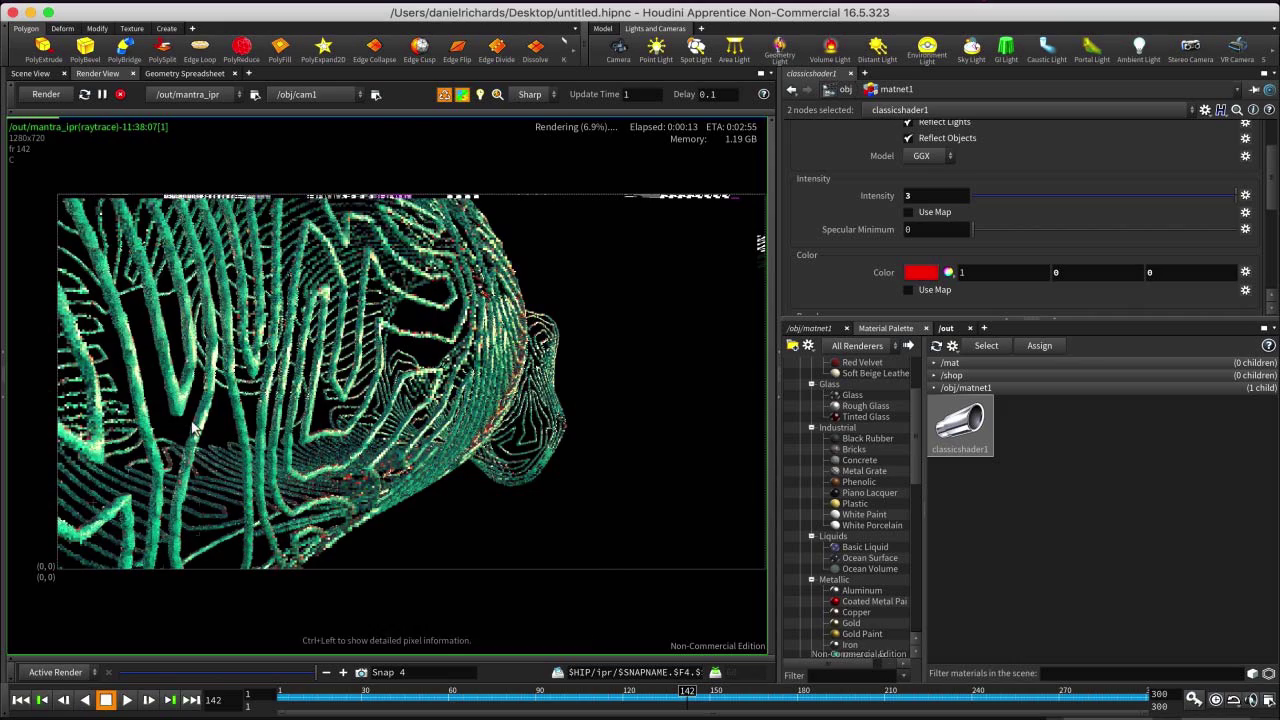
{"action": "scroll", "coordinate": [310, 495], "scroll_direction": "up", "scroll_amount": 5}
{"action": "scroll", "coordinate": [338, 480], "scroll_direction": "down", "scroll_amount": 2}
{"action": "scroll", "coordinate": [336, 480], "scroll_direction": "down", "scroll_amount": 3}
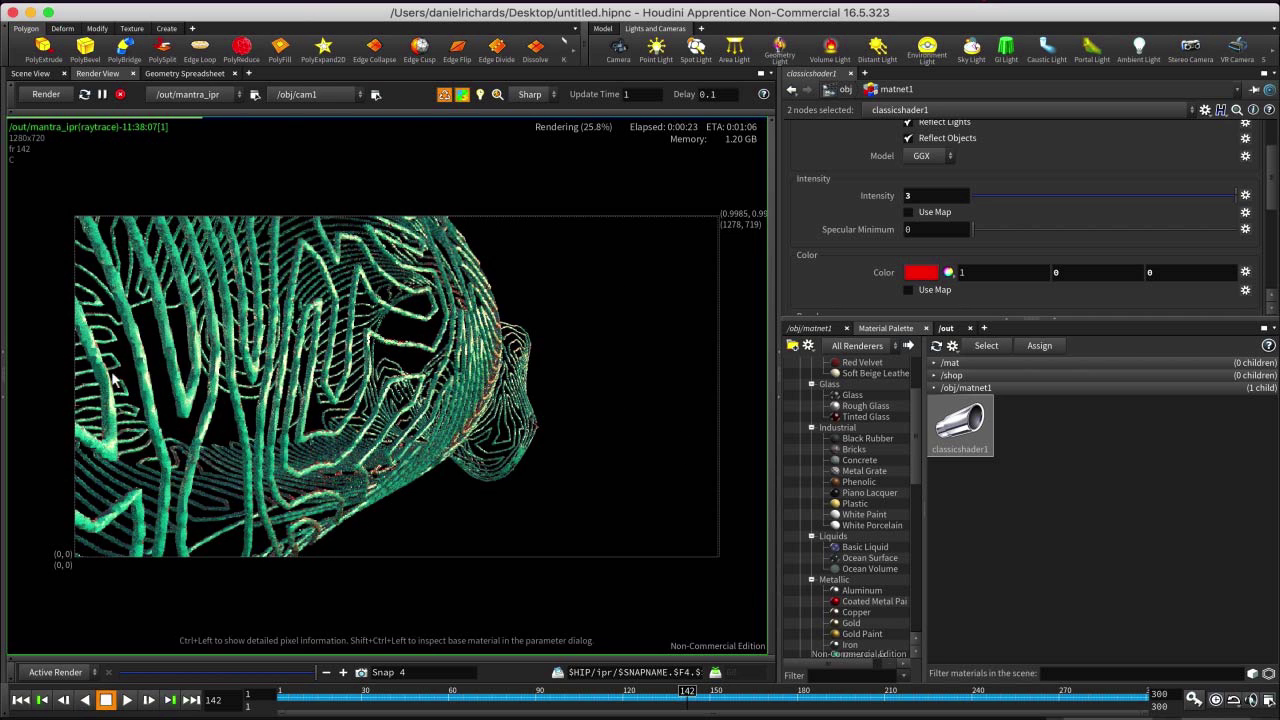
{"action": "scroll", "coordinate": [480, 393], "scroll_direction": "up", "scroll_amount": 2}
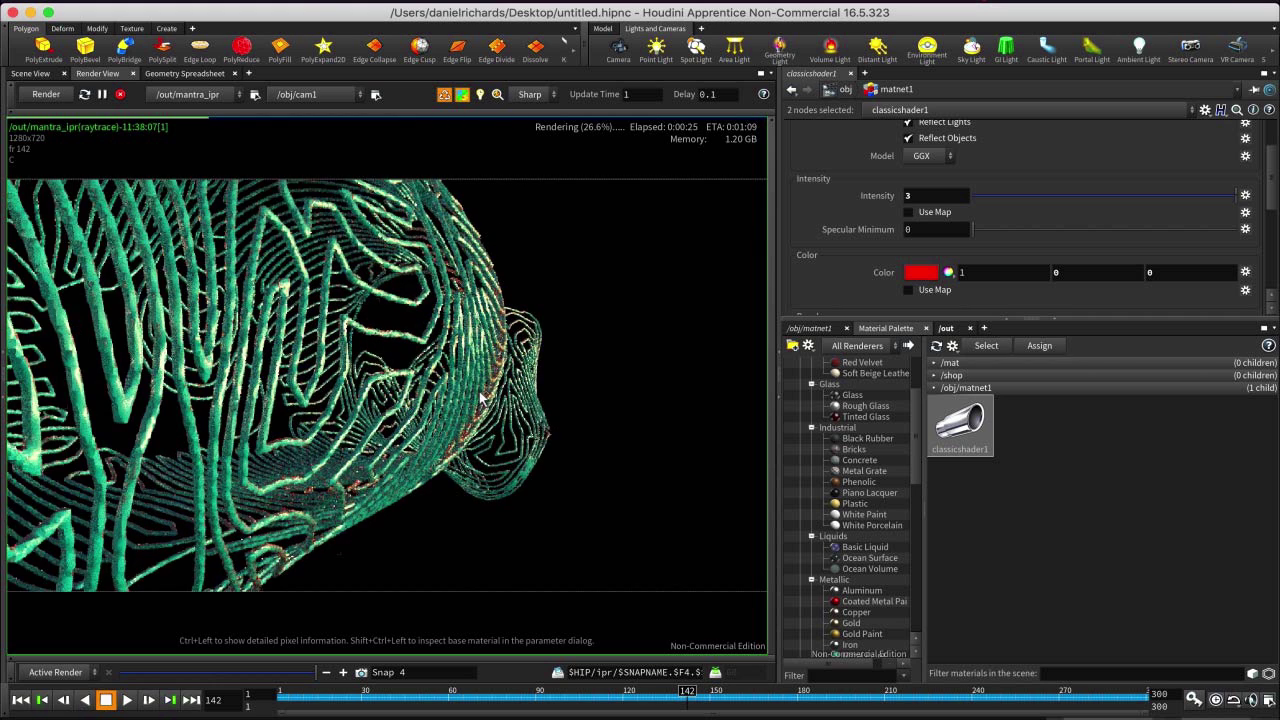
{"action": "scroll", "coordinate": [480, 393], "scroll_direction": "down", "scroll_amount": 2}
{"action": "scroll", "coordinate": [265, 379], "scroll_direction": "up", "scroll_amount": 1}
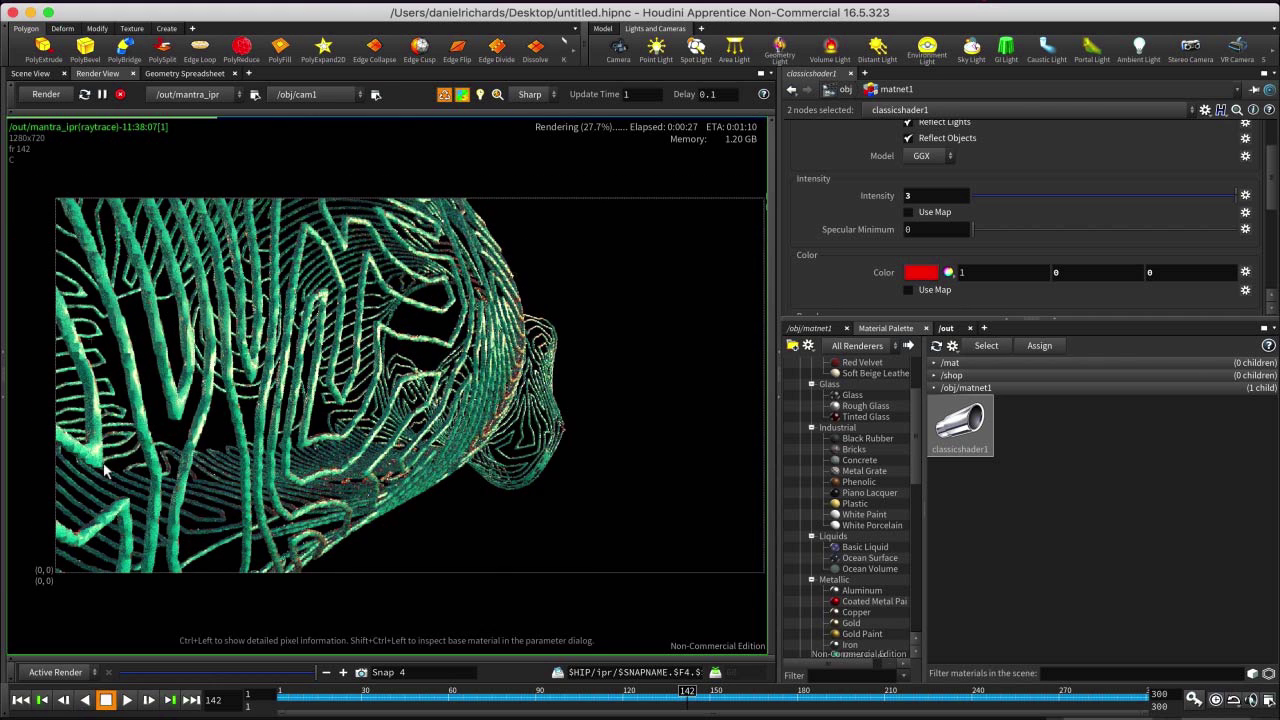
{"action": "left_click", "coordinate": [120, 94]}
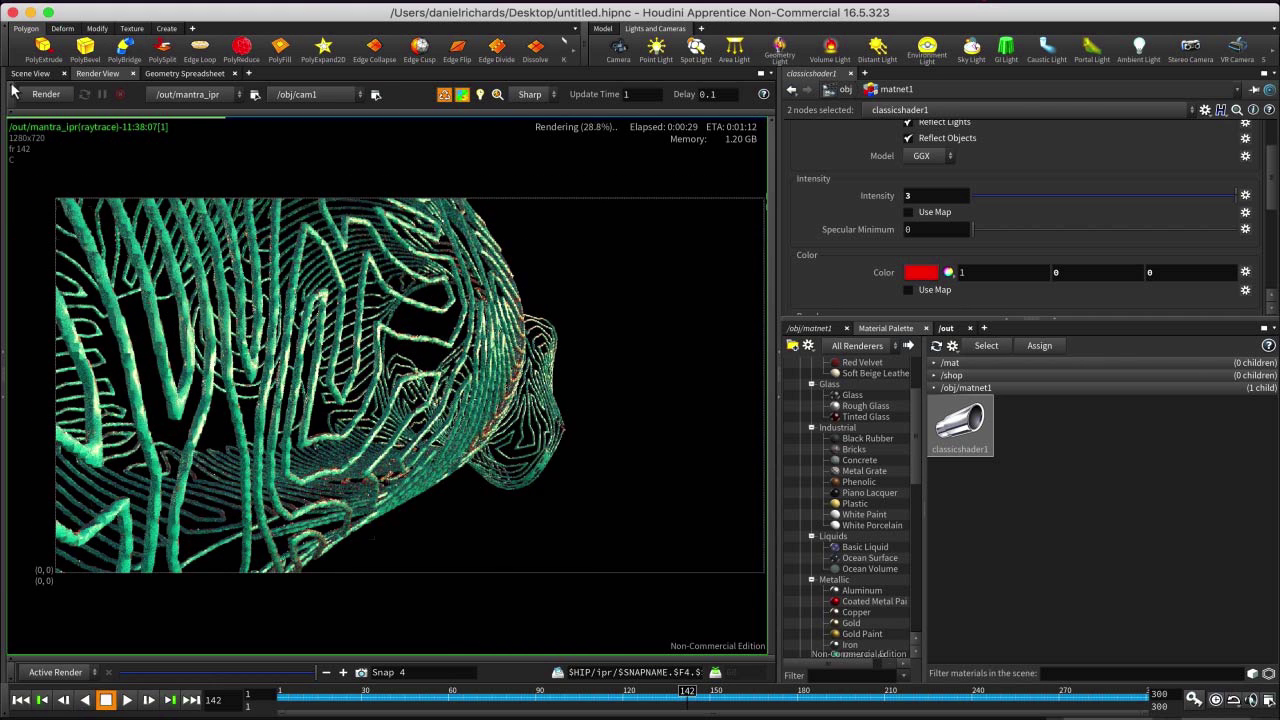
Go back to the 3D scene and return the network from matnet1 to the /obj level.
{"action": "left_click", "coordinate": [812, 329]}
{"action": "left_click", "coordinate": [886, 330]}
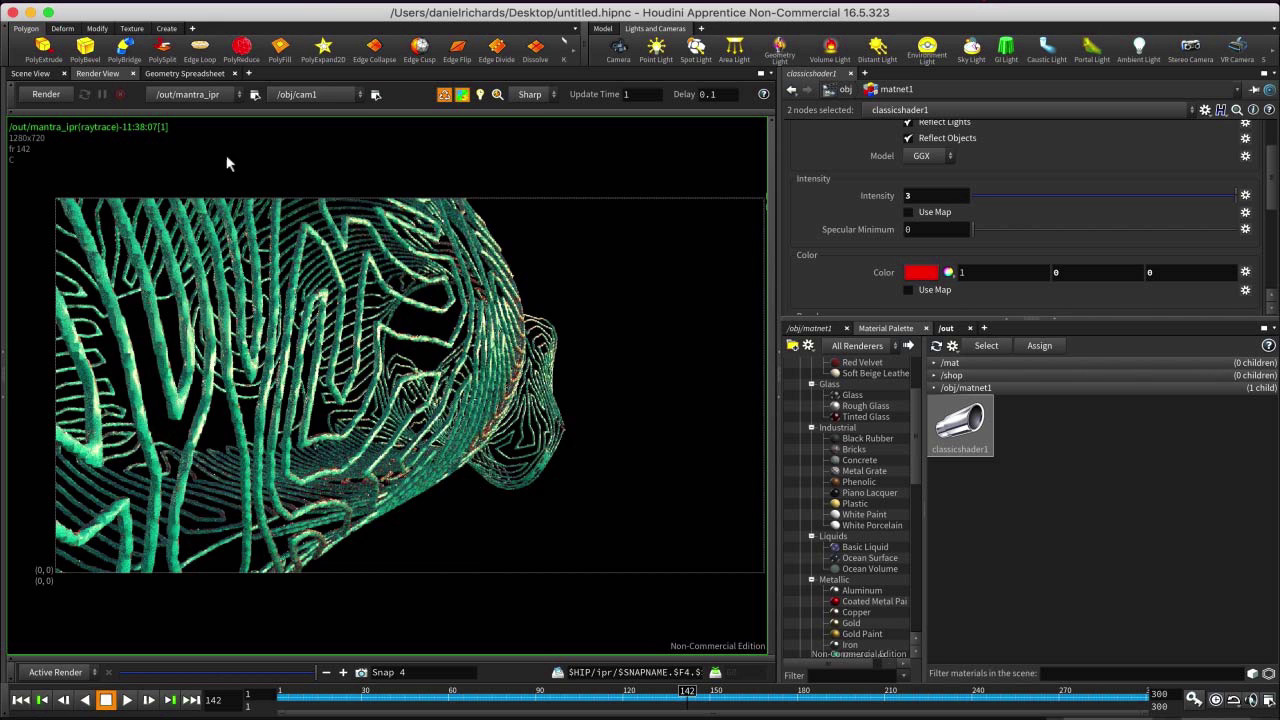
{"action": "left_click", "coordinate": [33, 74]}
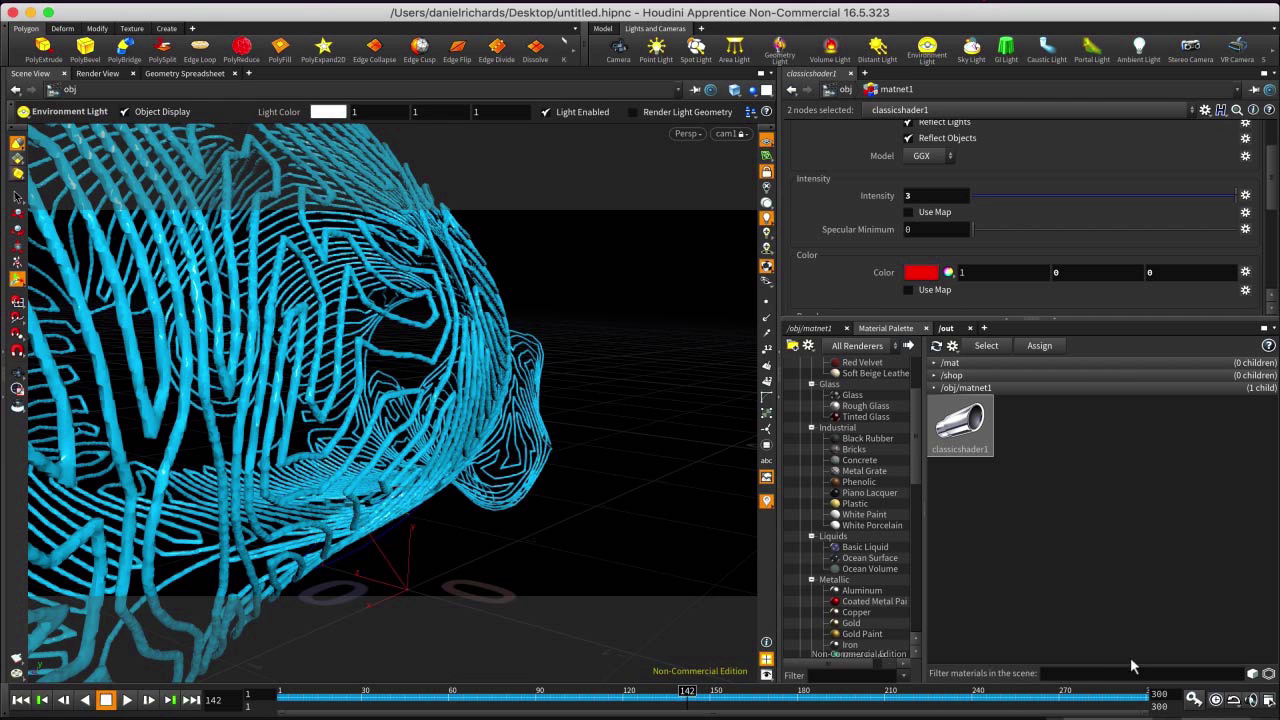
{"action": "left_click", "coordinate": [806, 332]}
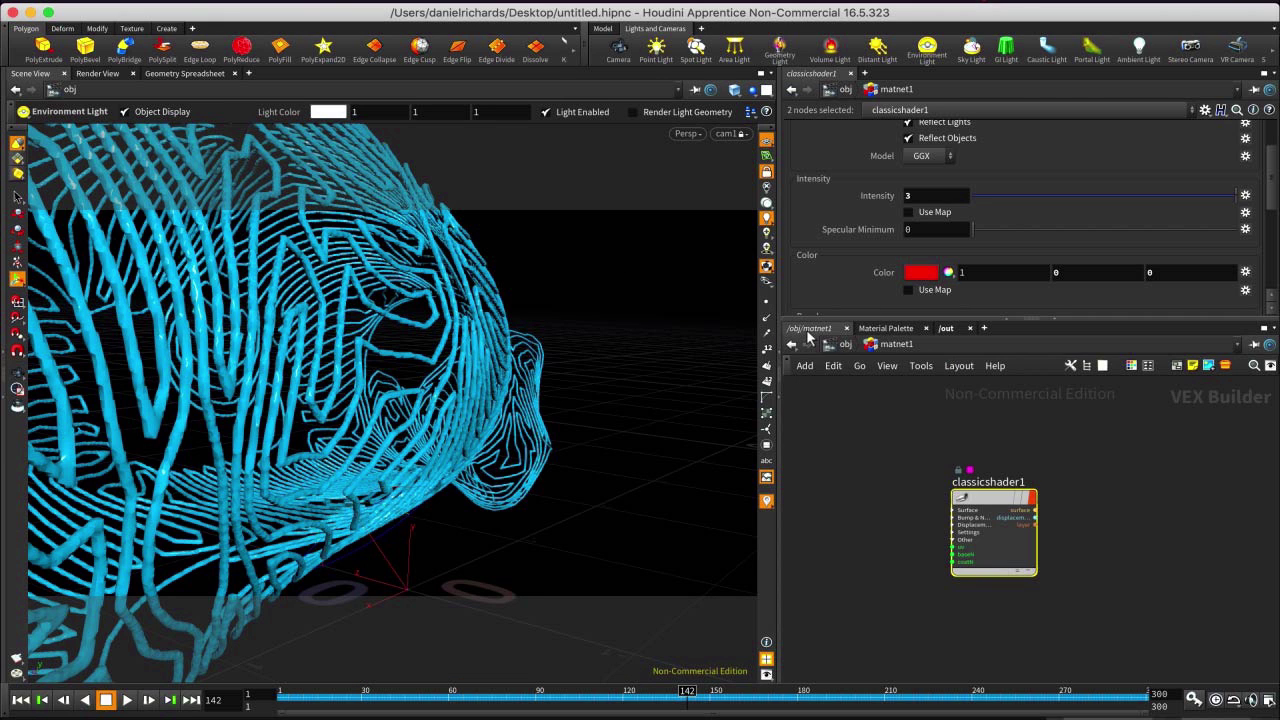
{"action": "left_click", "coordinate": [847, 345]}
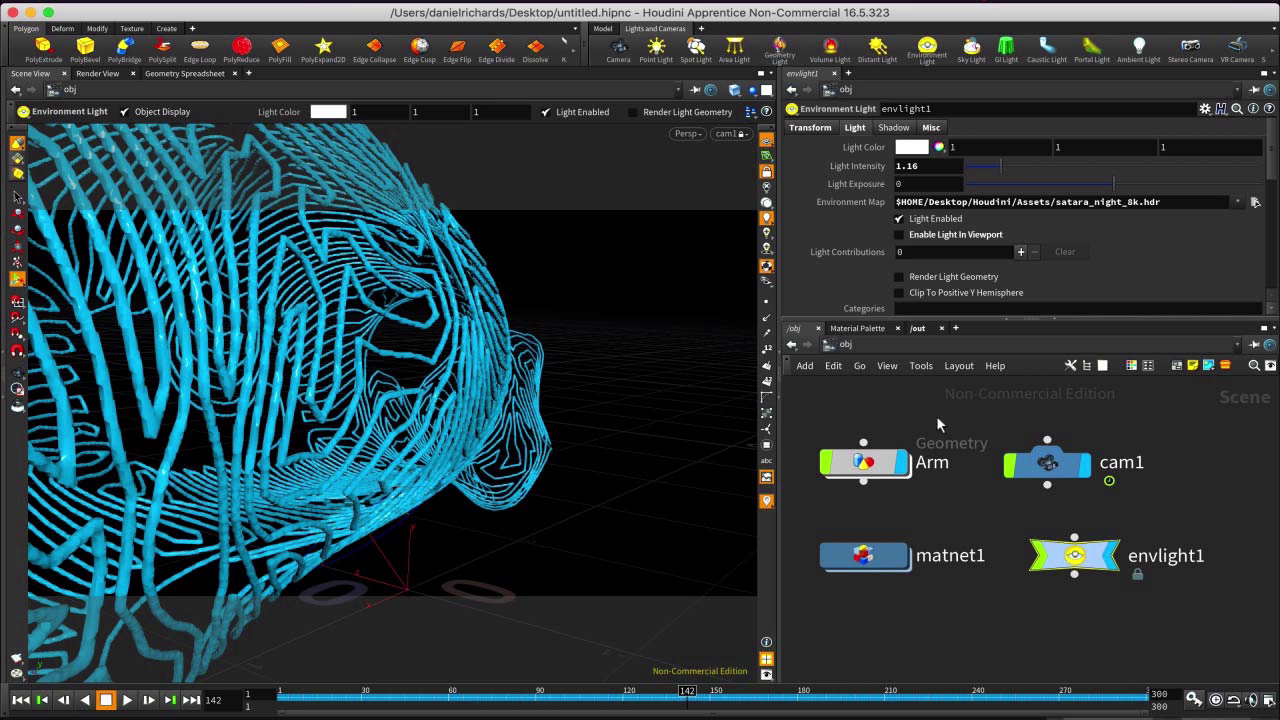
Widen the network area, switch it to the /out network and delete the mantra_ipr render node.
{"action": "scroll", "coordinate": [930, 452], "scroll_direction": "down", "scroll_amount": 2}
{"action": "left_click_drag", "start_coordinate": [777, 452], "coordinate": [620, 461]}
{"action": "left_click", "coordinate": [679, 345]}
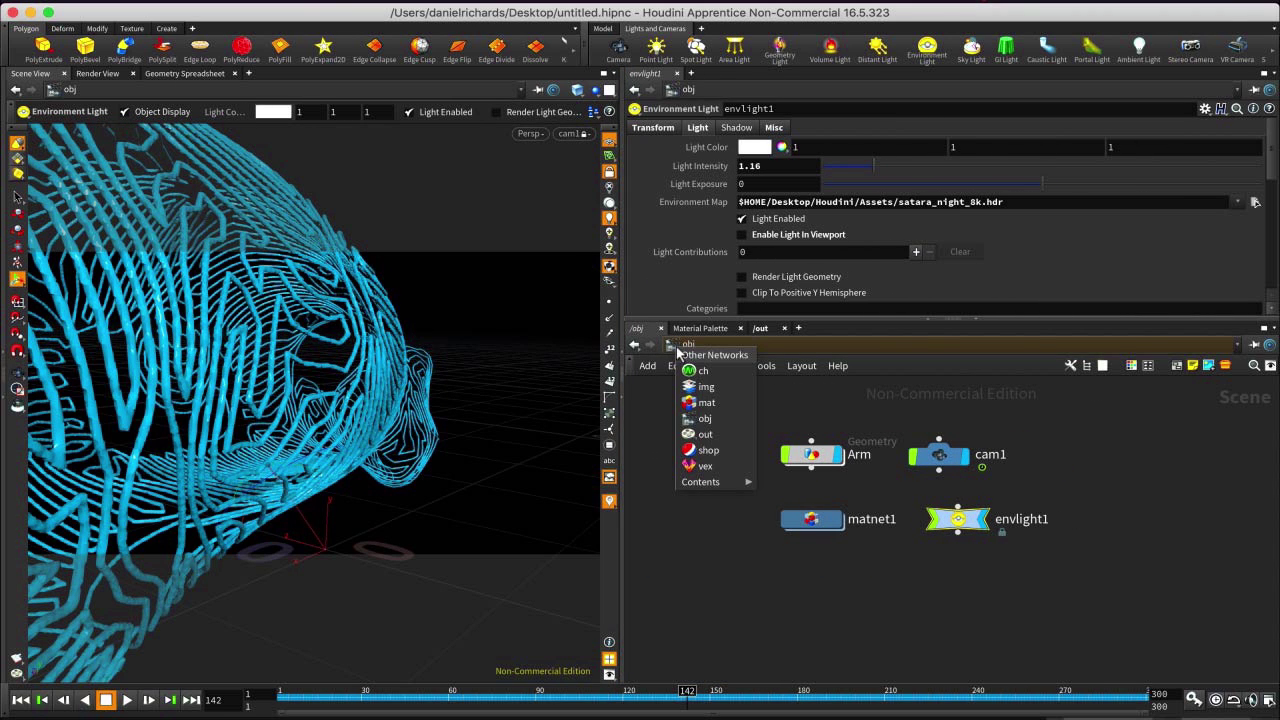
{"action": "left_click", "coordinate": [712, 434]}
{"action": "left_click_drag", "start_coordinate": [948, 528], "coordinate": [755, 484]}
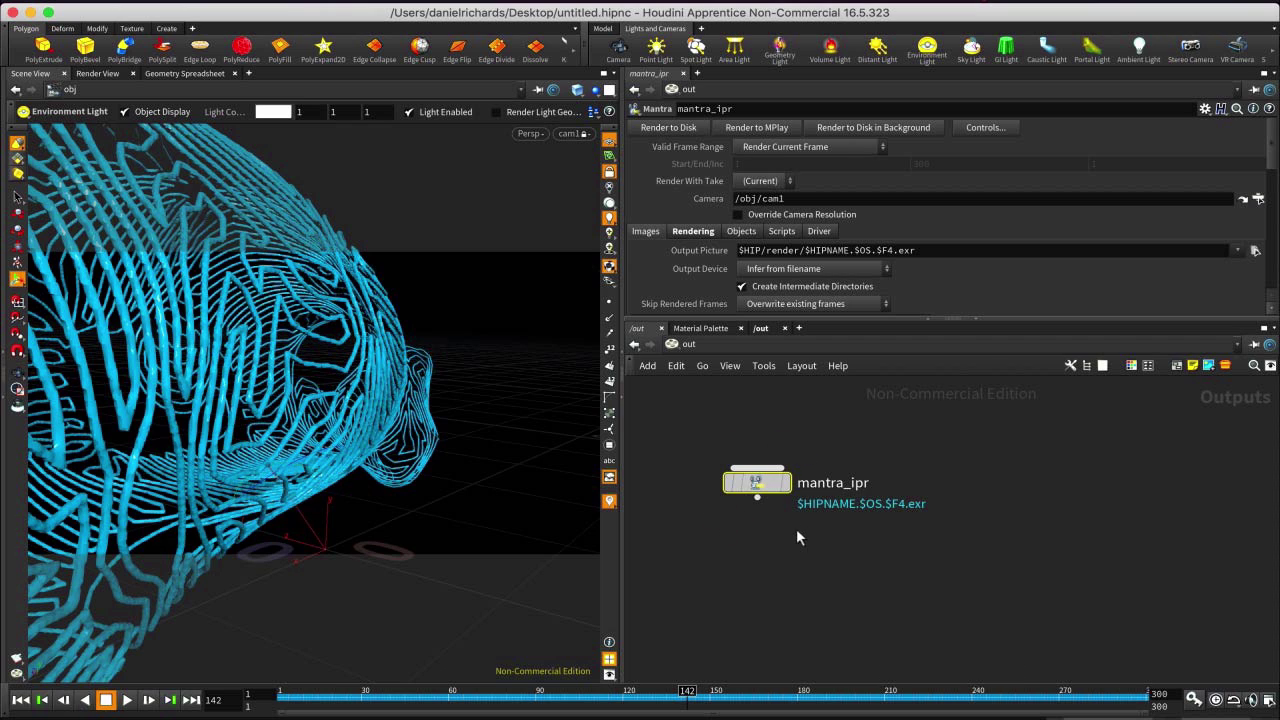
{"action": "key", "text": "Delete"}
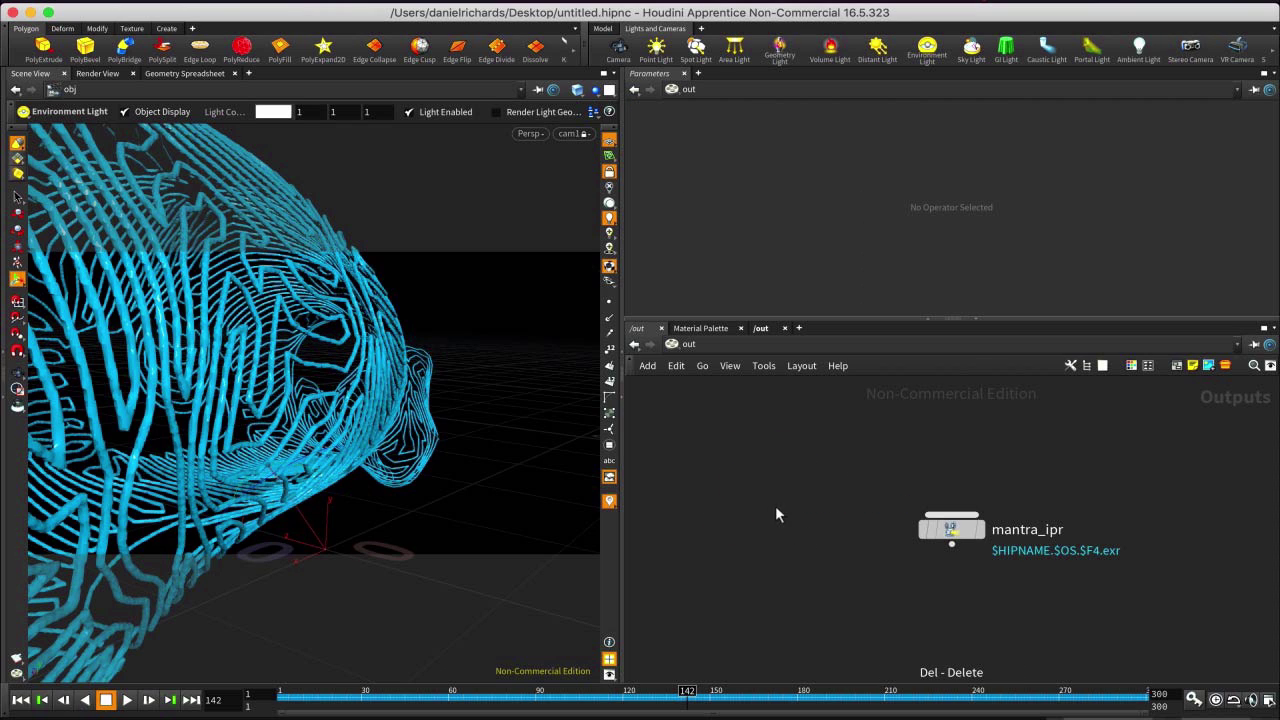
{"action": "left_click", "coordinate": [953, 530]}
{"action": "key", "text": "Delete"}
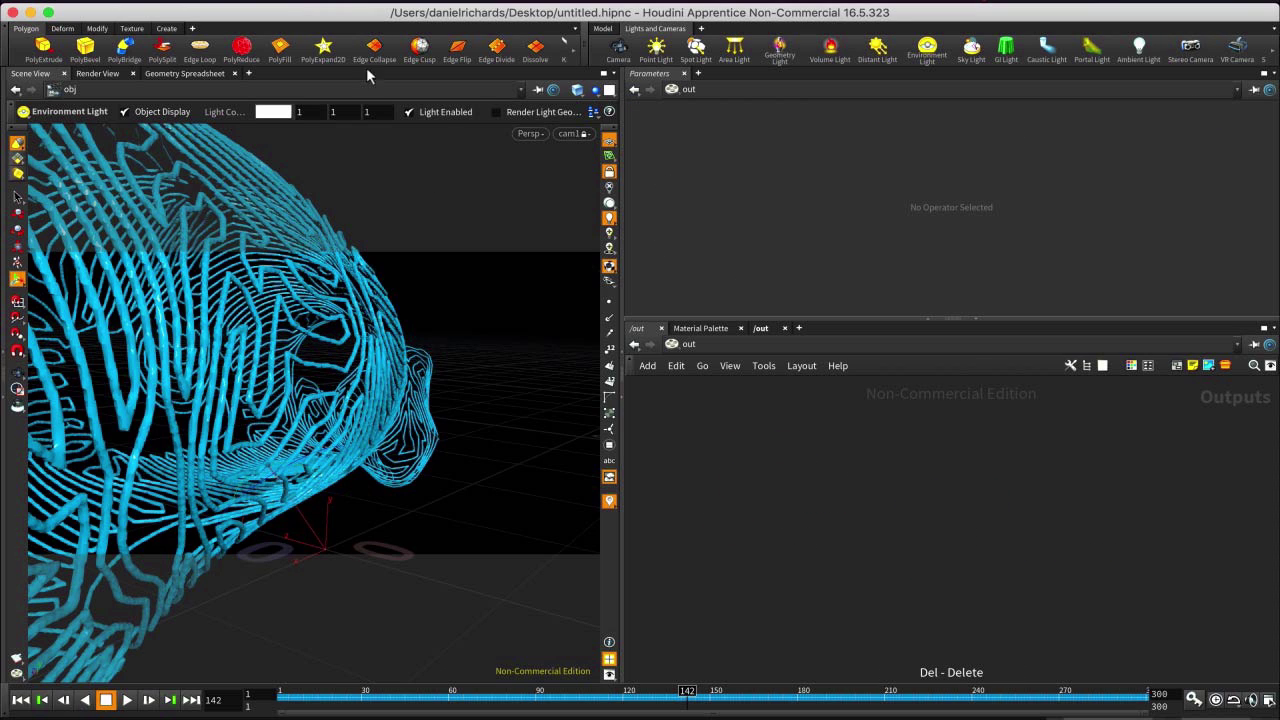
Create a Mantra - PBR render node in the /out network.
{"action": "left_click", "coordinate": [244, 10]}
{"action": "mouse_move", "coordinate": [258, 18]}
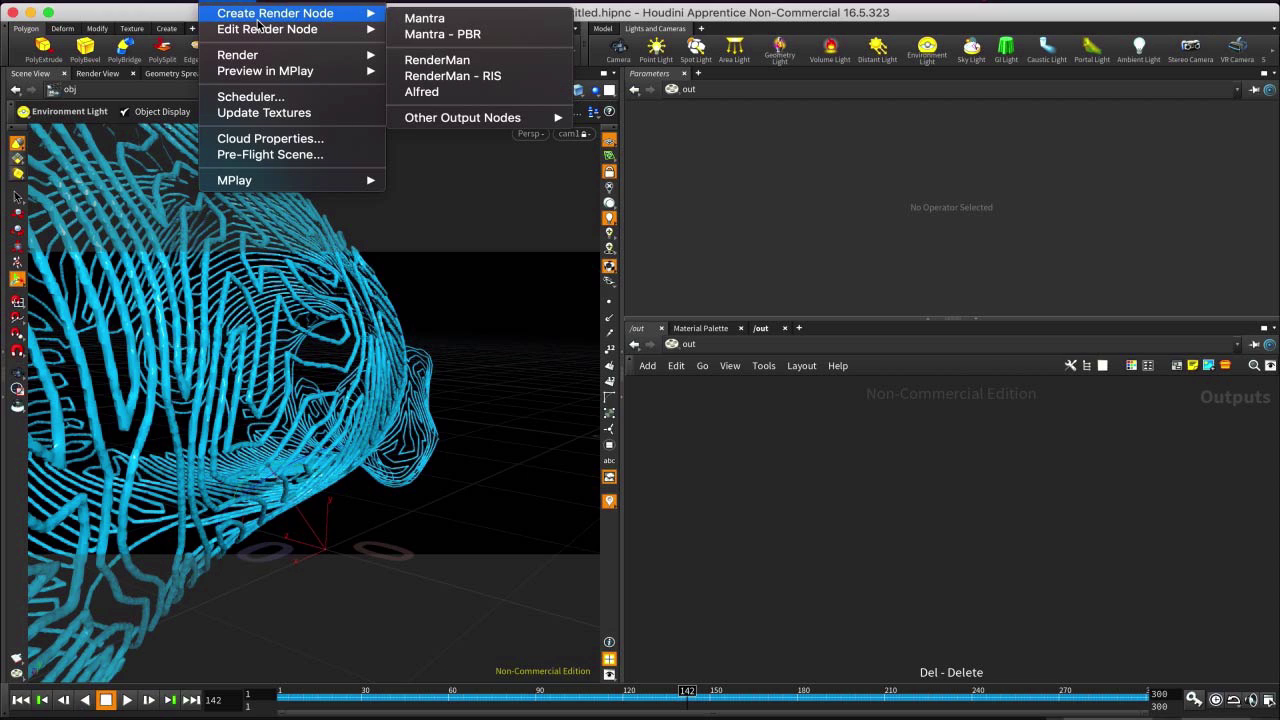
{"action": "left_click", "coordinate": [441, 36]}
{"action": "left_click_drag", "start_coordinate": [934, 526], "coordinate": [886, 512]}
{"action": "scroll", "coordinate": [914, 521], "scroll_direction": "up", "scroll_amount": 3}
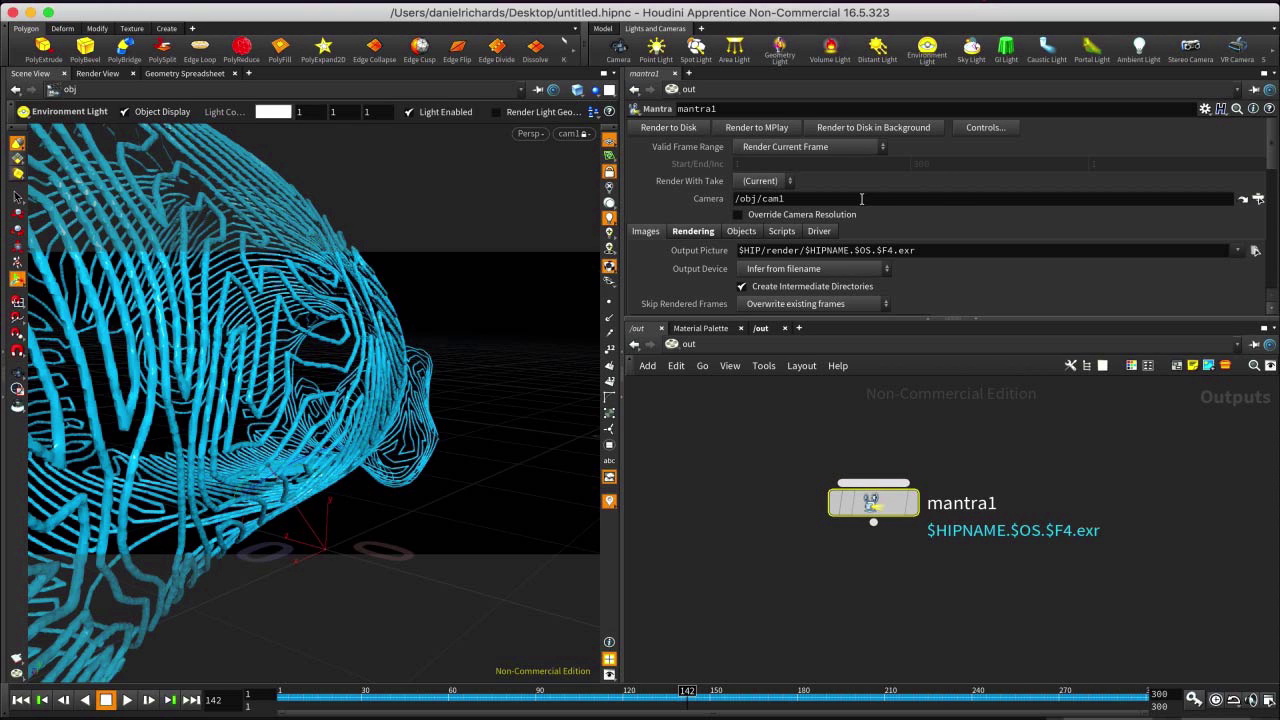
Set the new Mantra node's Valid Frame Range to Render Frame Range.
{"action": "left_click", "coordinate": [830, 148]}
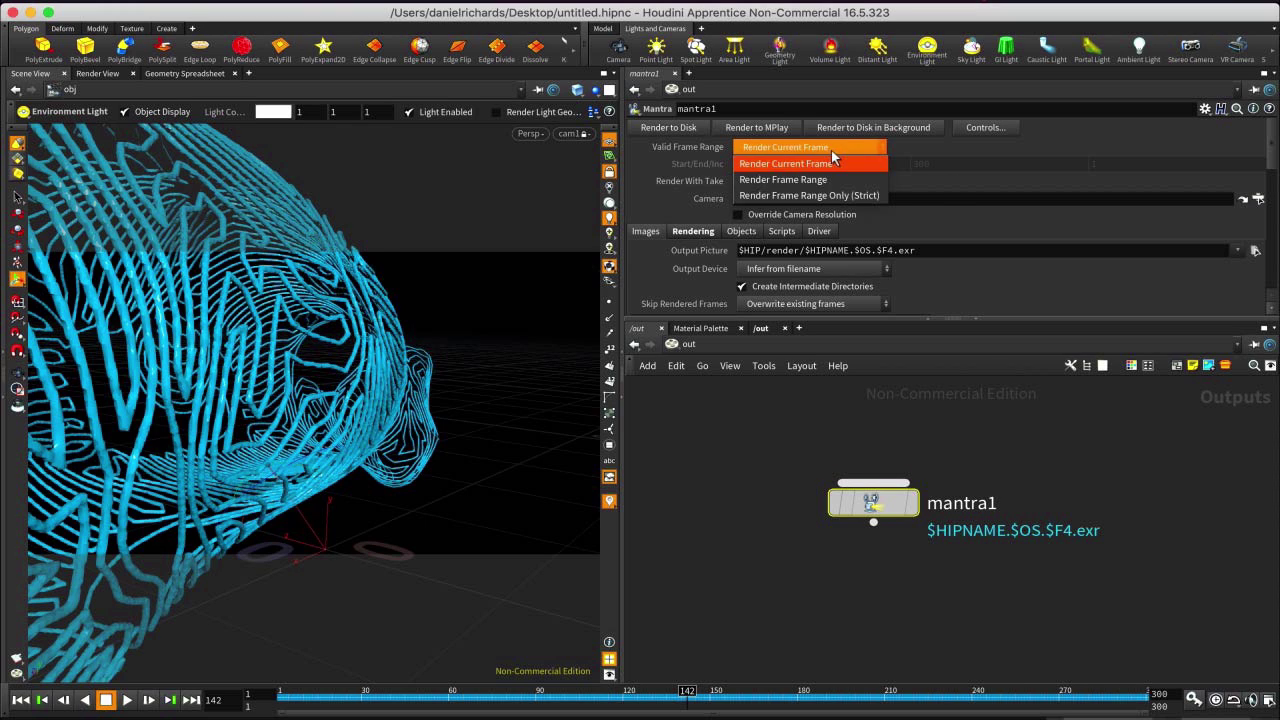
{"action": "left_click", "coordinate": [828, 180]}
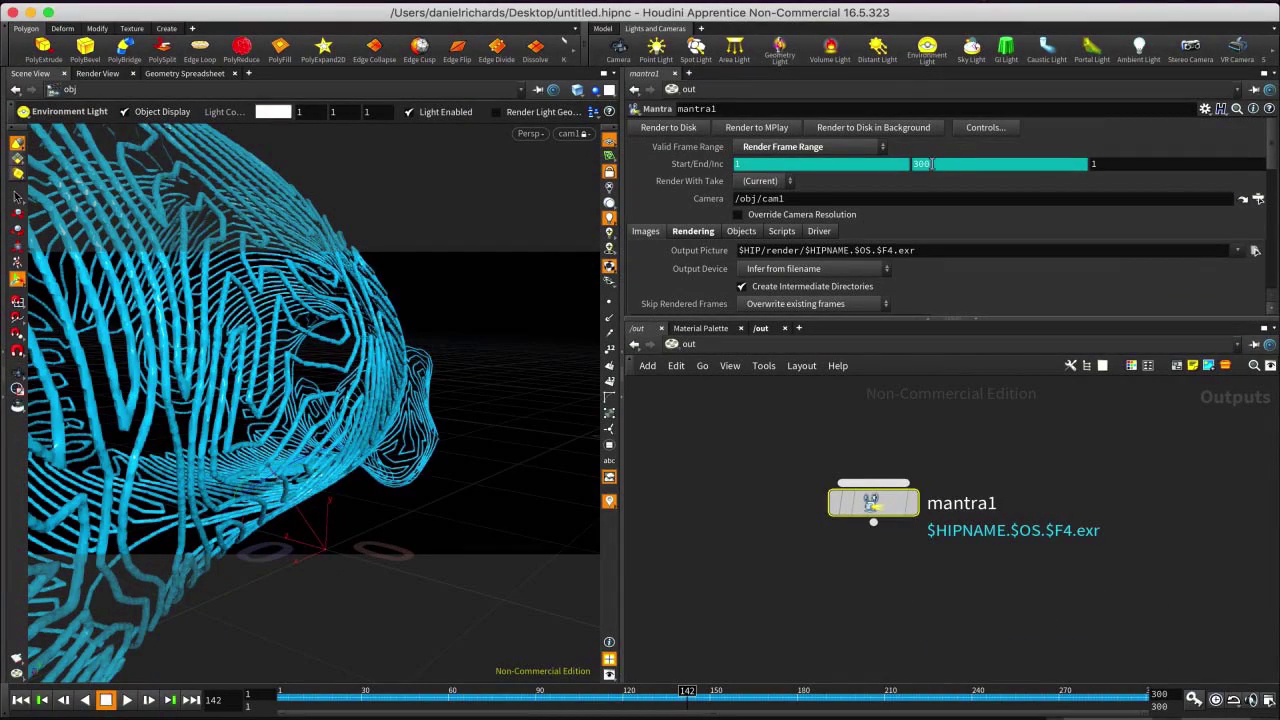
{"action": "right_click", "coordinate": [956, 165]}
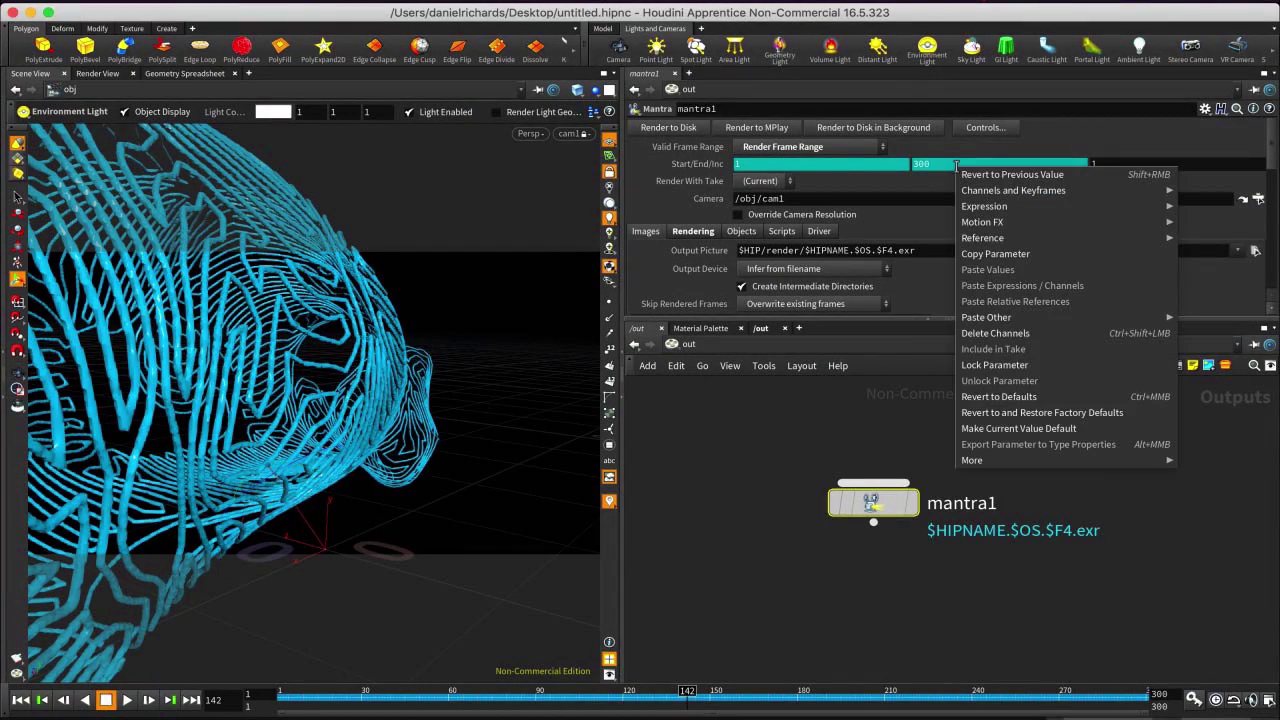
{"action": "left_click", "coordinate": [937, 178]}
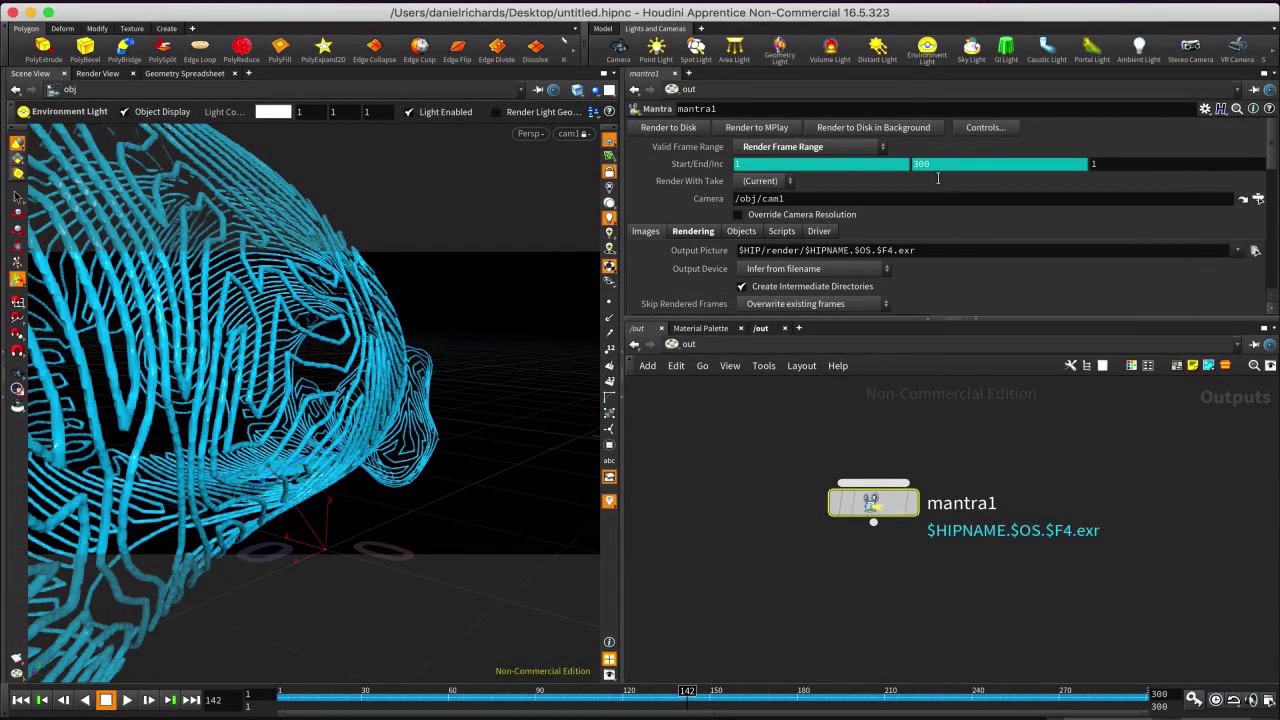
Set the timeline's end frame to 240.
{"action": "left_click", "coordinate": [1166, 706]}
{"action": "type", "text": "240"}
{"action": "key", "text": "Return"}
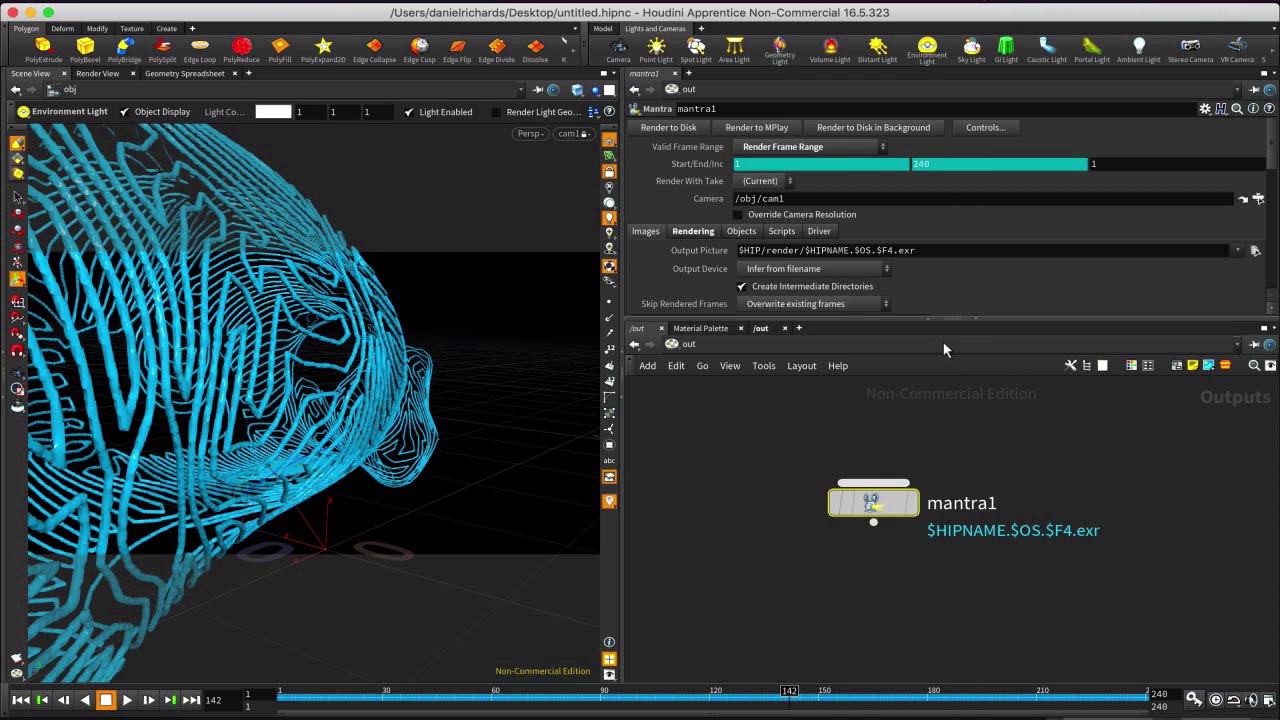
Set the scene's frame rate to 24 FPS in the Global Animation Options and apply it.
{"action": "left_click", "coordinate": [1268, 700]}
{"action": "double_click", "coordinate": [1052, 471]}
{"action": "type", "text": "24"}
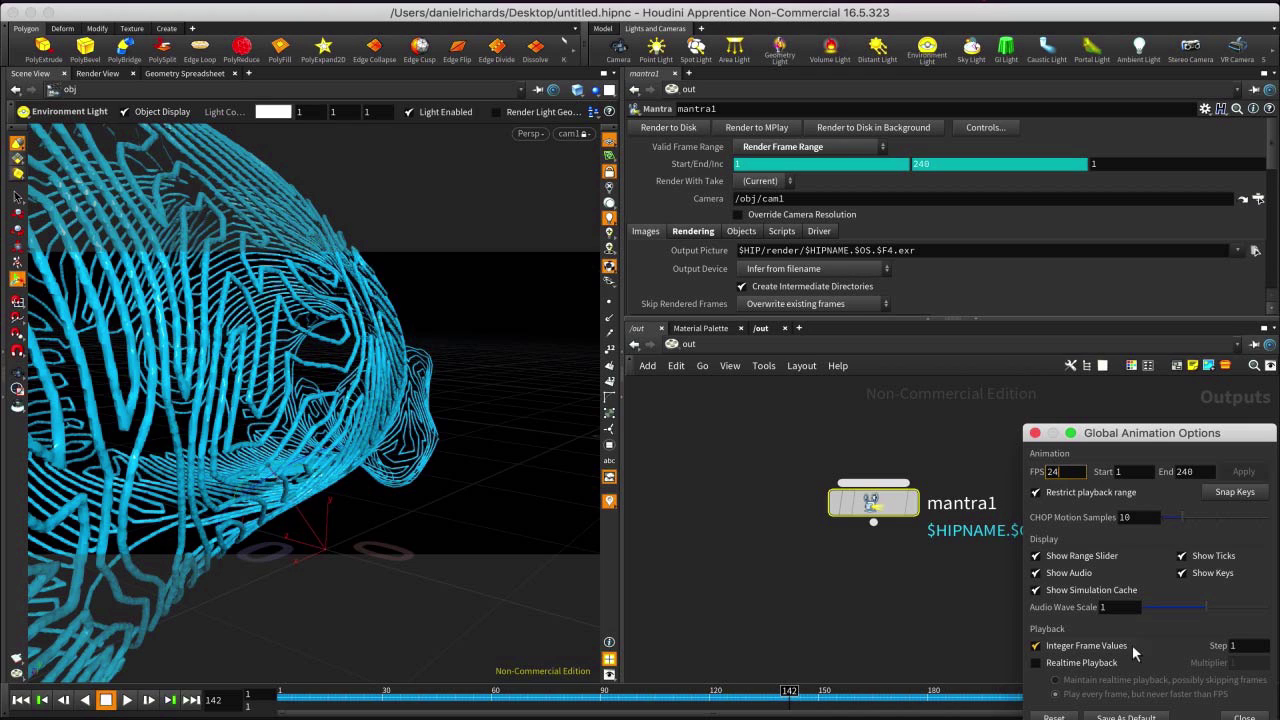
{"action": "key", "text": "Return"}
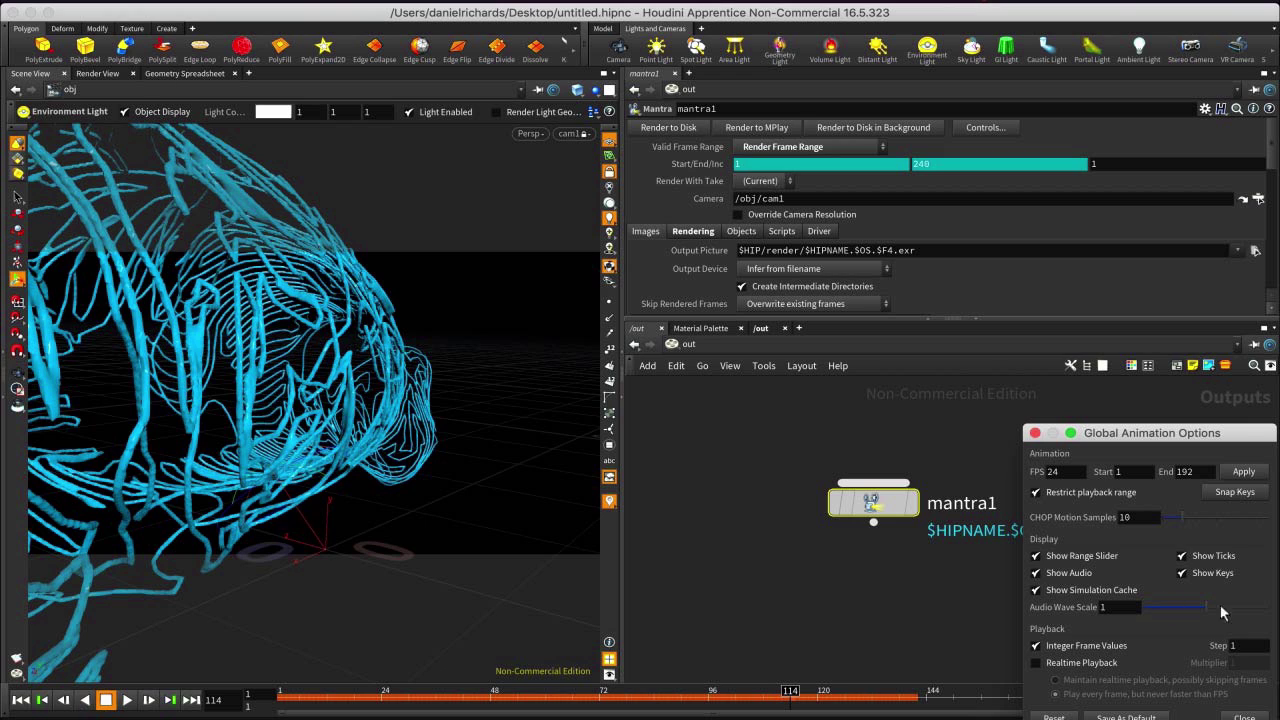
{"action": "left_click", "coordinate": [1231, 477]}
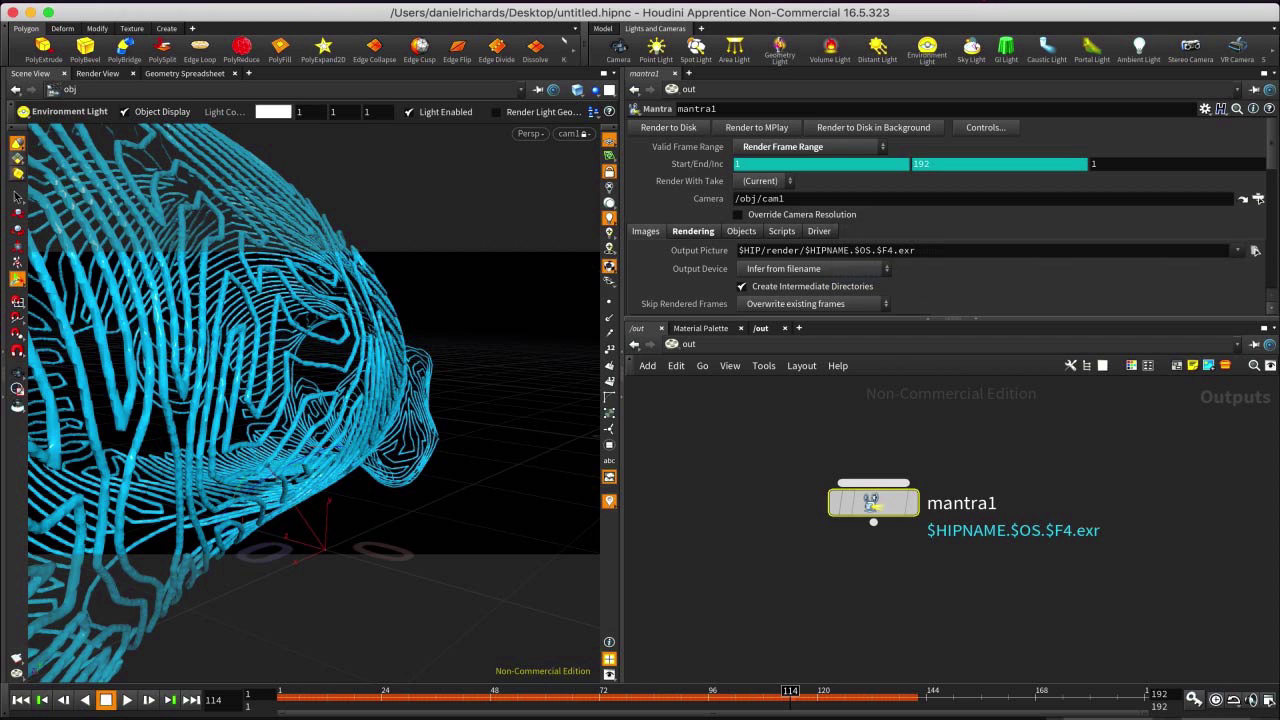
Restore the animation's end frame to 240 in the Global Animation Options, apply it and close the dialog.
{"action": "left_click", "coordinate": [1267, 703]}
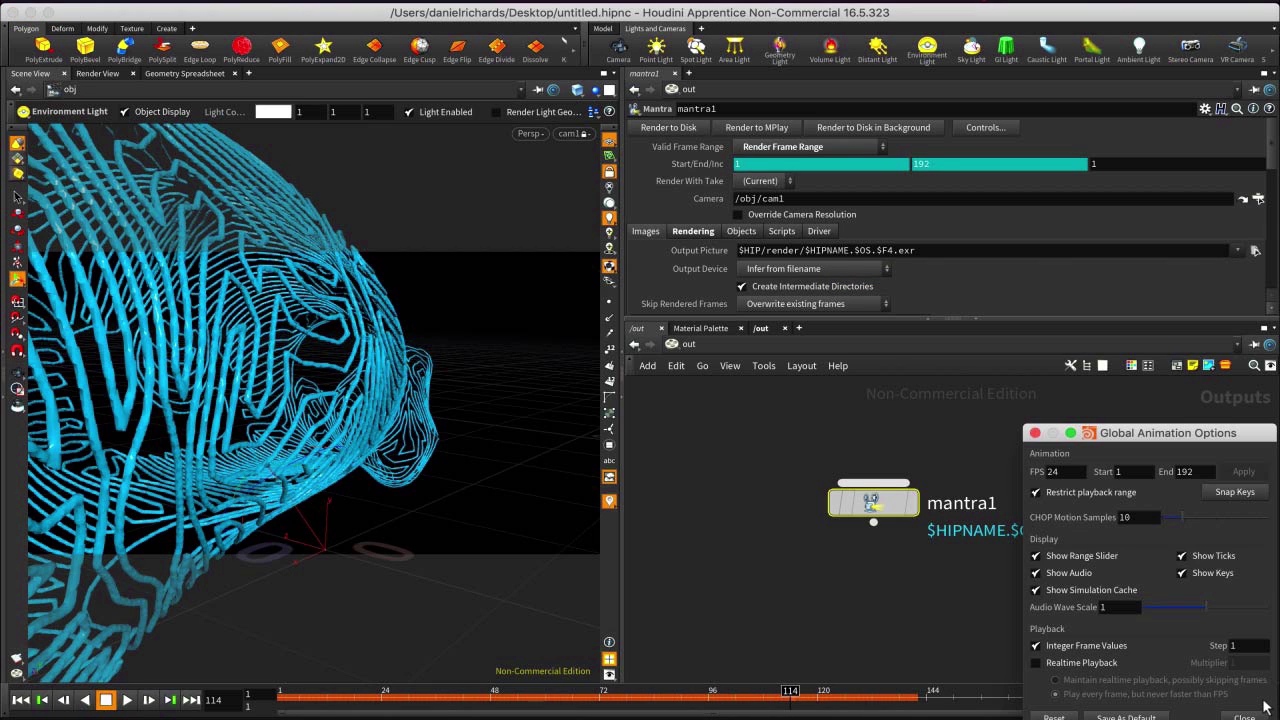
{"action": "left_click_drag", "start_coordinate": [1196, 470], "coordinate": [1130, 476]}
{"action": "type", "text": "240"}
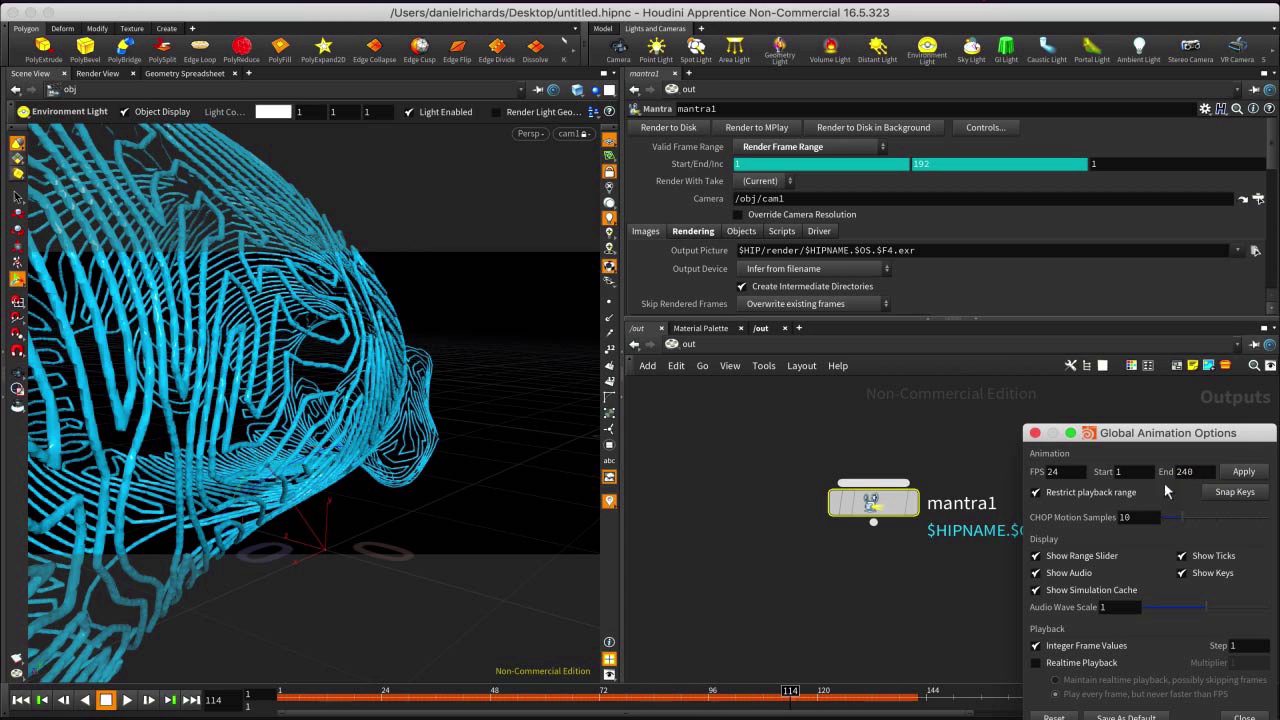
{"action": "left_click", "coordinate": [1243, 471]}
{"action": "left_click", "coordinate": [1244, 717]}
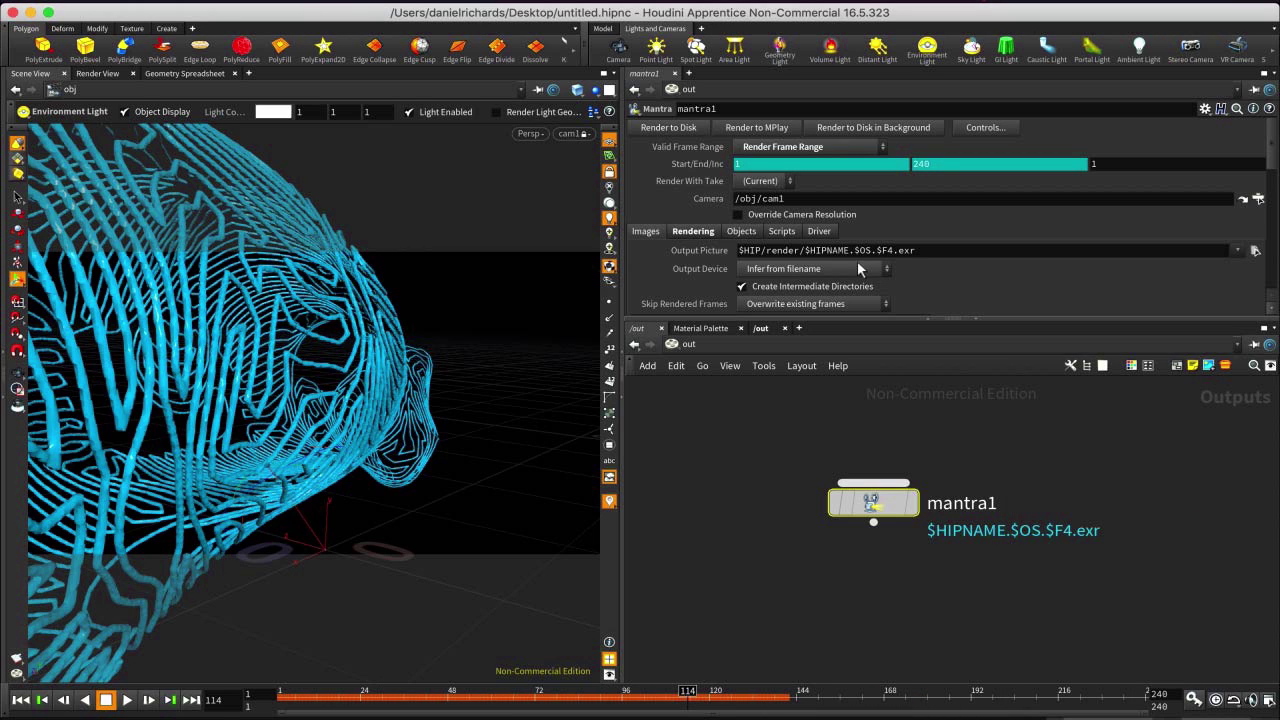
Choose /obj/cam1 as the render camera of mantra1.
{"action": "left_click", "coordinate": [1258, 198]}
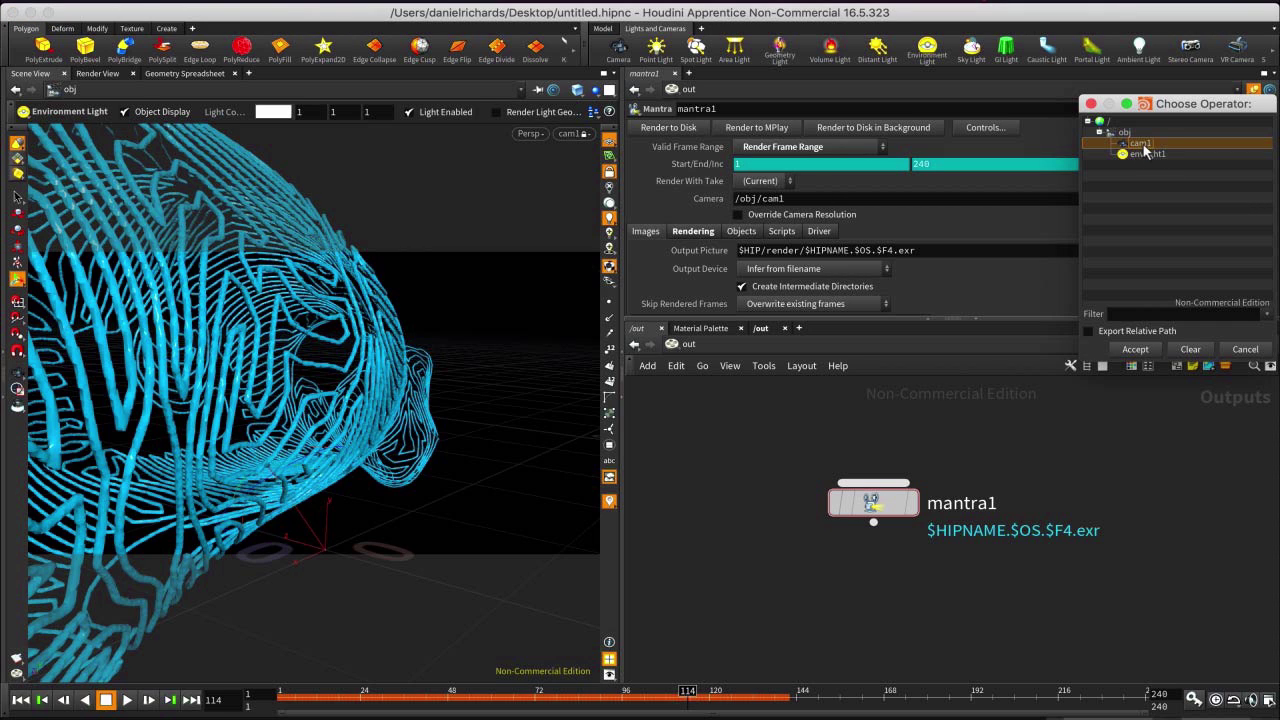
{"action": "left_click", "coordinate": [1146, 351]}
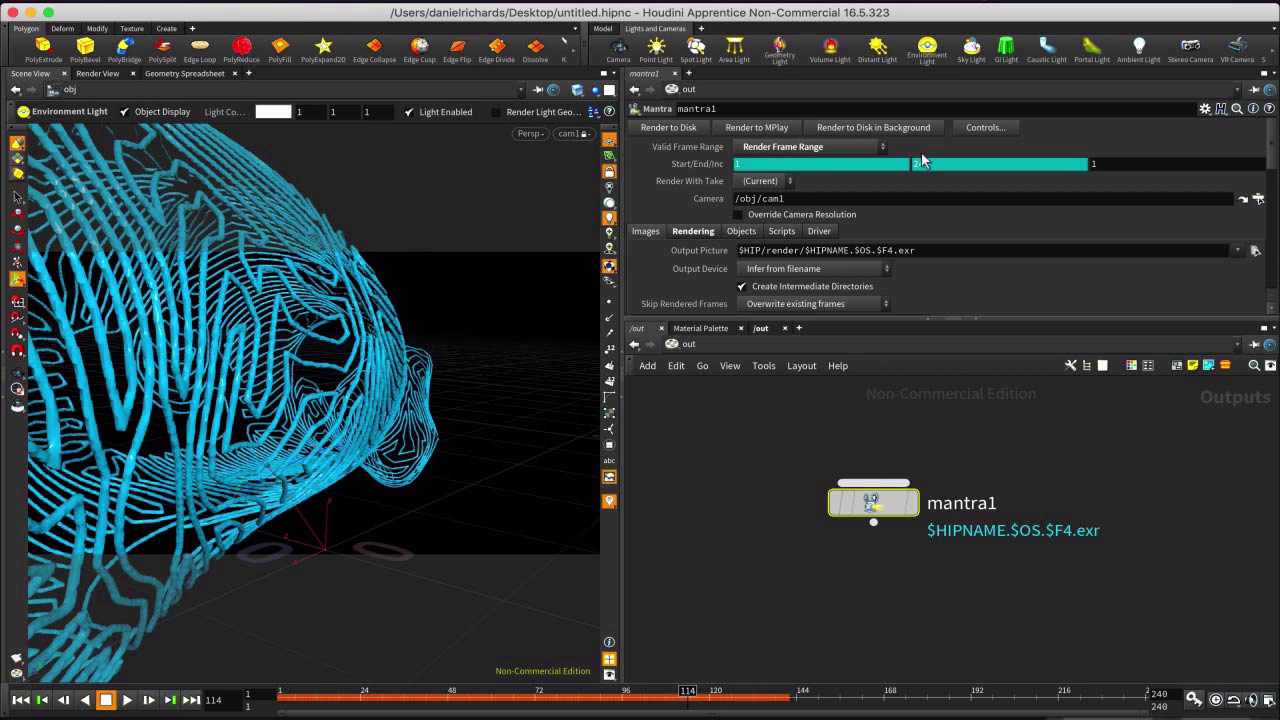
{"action": "scroll", "coordinate": [941, 180], "scroll_direction": "down", "scroll_amount": 1}
{"action": "scroll", "coordinate": [936, 232], "scroll_direction": "down", "scroll_amount": 1}
{"action": "scroll", "coordinate": [946, 232], "scroll_direction": "up", "scroll_amount": 1}
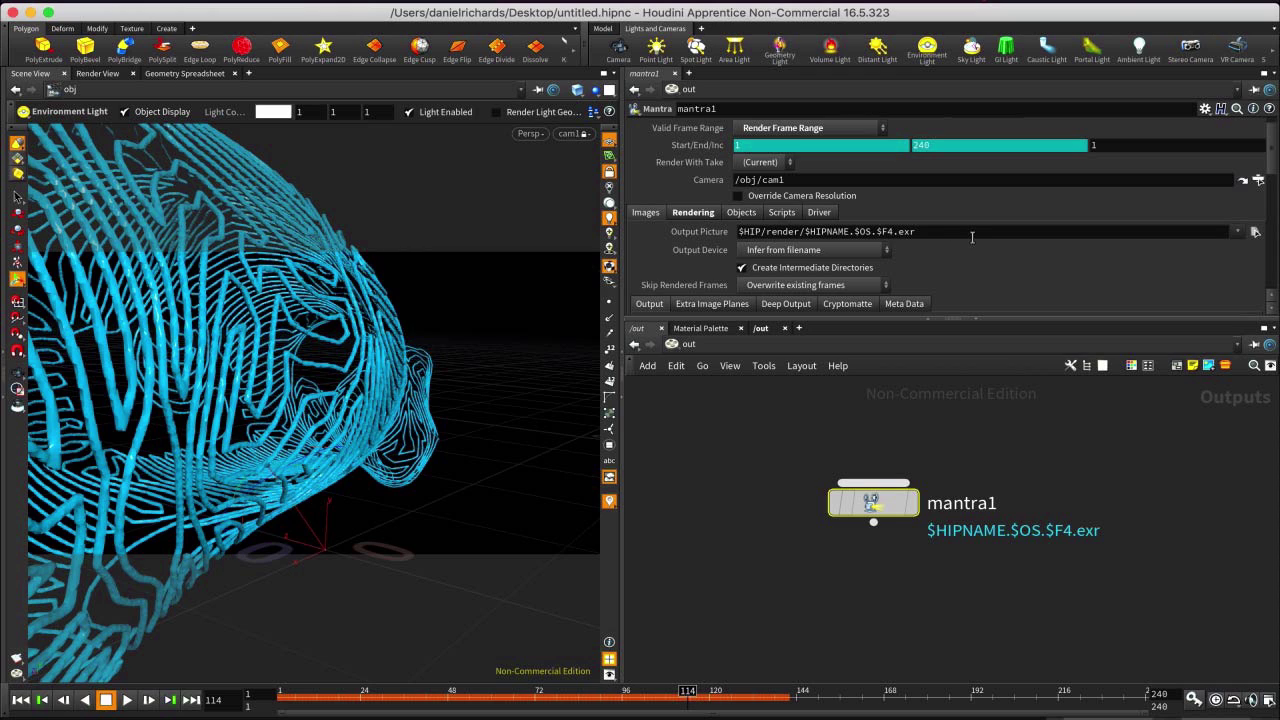
Copy the .$OS.$F4.exr ending of mantra1's Output Picture path, keeping the path intact.
{"action": "left_click_drag", "start_coordinate": [958, 234], "coordinate": [854, 234]}
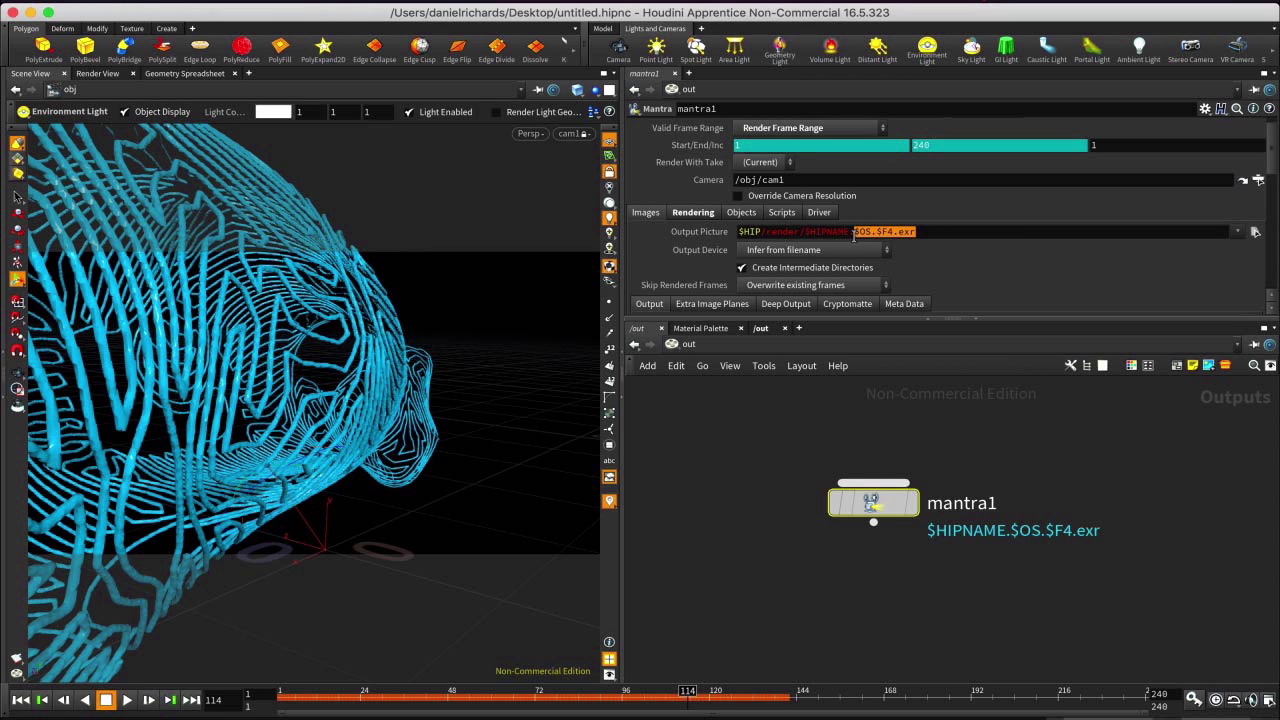
{"action": "left_click", "coordinate": [946, 248]}
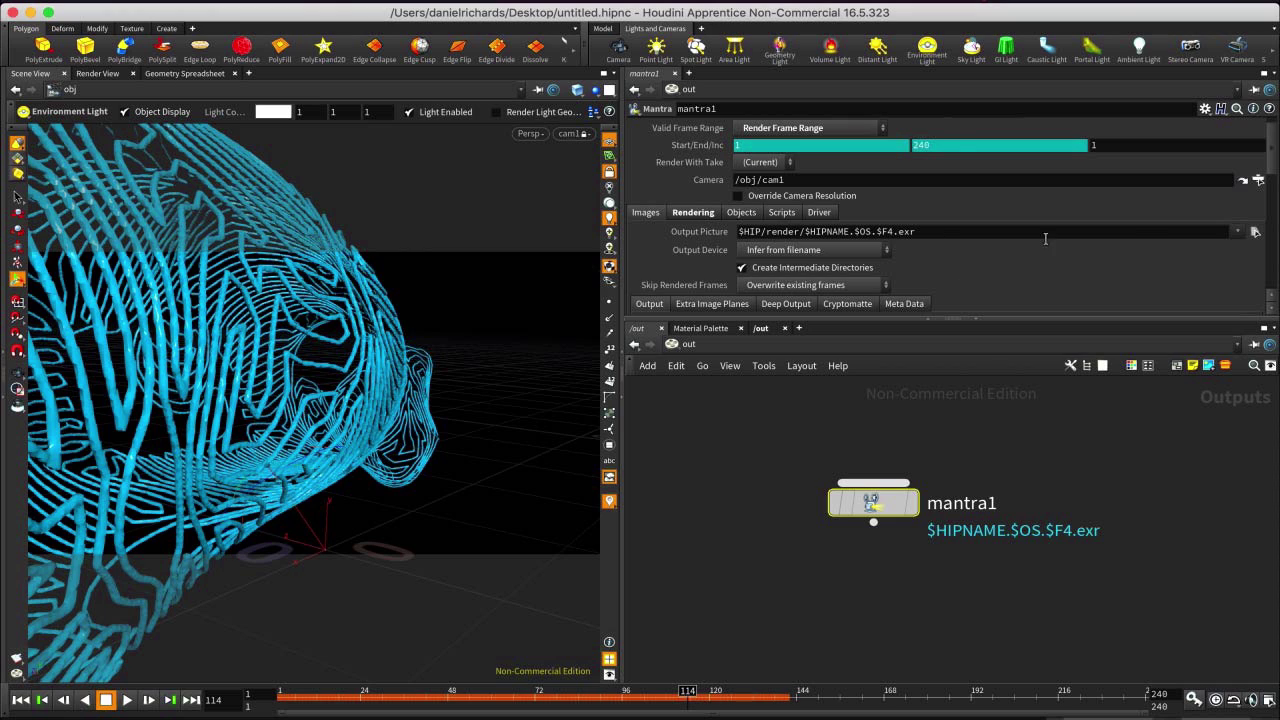
{"action": "left_click_drag", "start_coordinate": [950, 235], "coordinate": [852, 252]}
{"action": "key", "text": "super+c"}
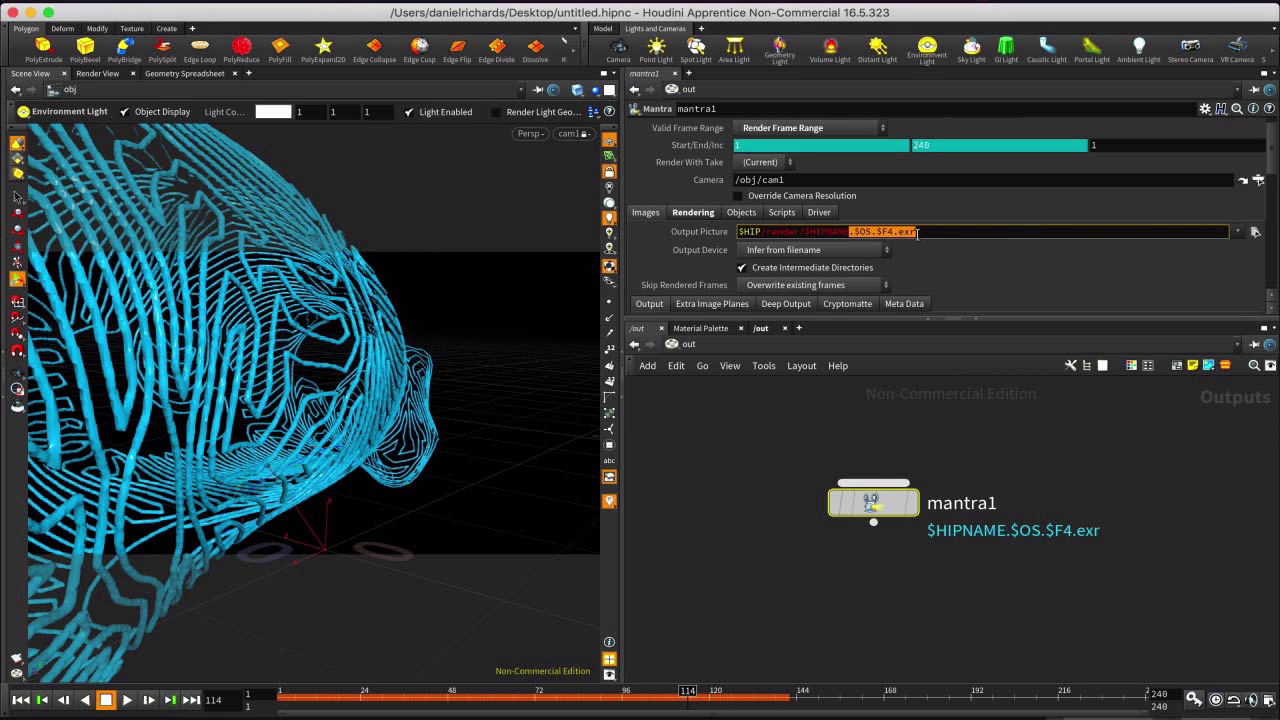
{"action": "key", "text": "BackSpace"}
{"action": "left_click_drag", "start_coordinate": [935, 237], "coordinate": [852, 235]}
{"action": "key", "text": "BackSpace"}
{"action": "key", "text": "ctrl+z"}
{"action": "left_click_drag", "start_coordinate": [939, 235], "coordinate": [852, 237]}
Browse for mantra1's output picture location and open the TUTORIAL 6VE500 folder on the Desktop.
{"action": "left_click", "coordinate": [1254, 233]}
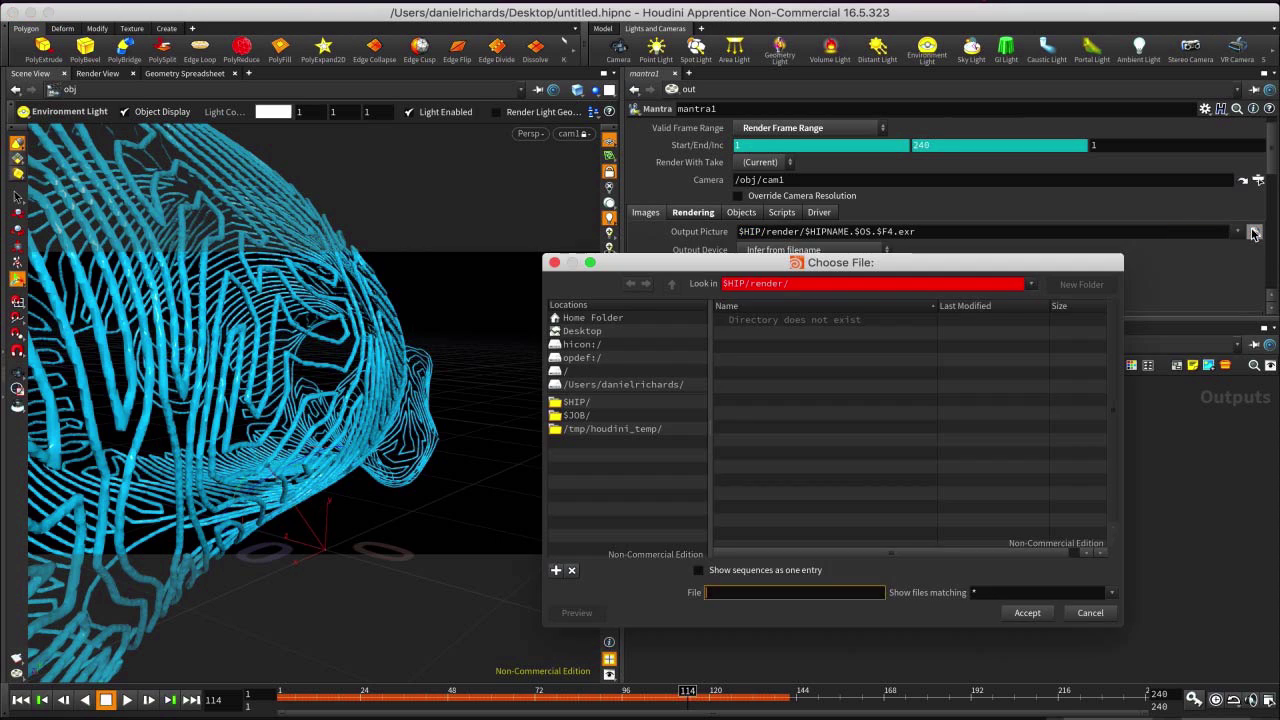
{"action": "left_click", "coordinate": [653, 332]}
{"action": "scroll", "coordinate": [782, 421], "scroll_direction": "down", "scroll_amount": 5}
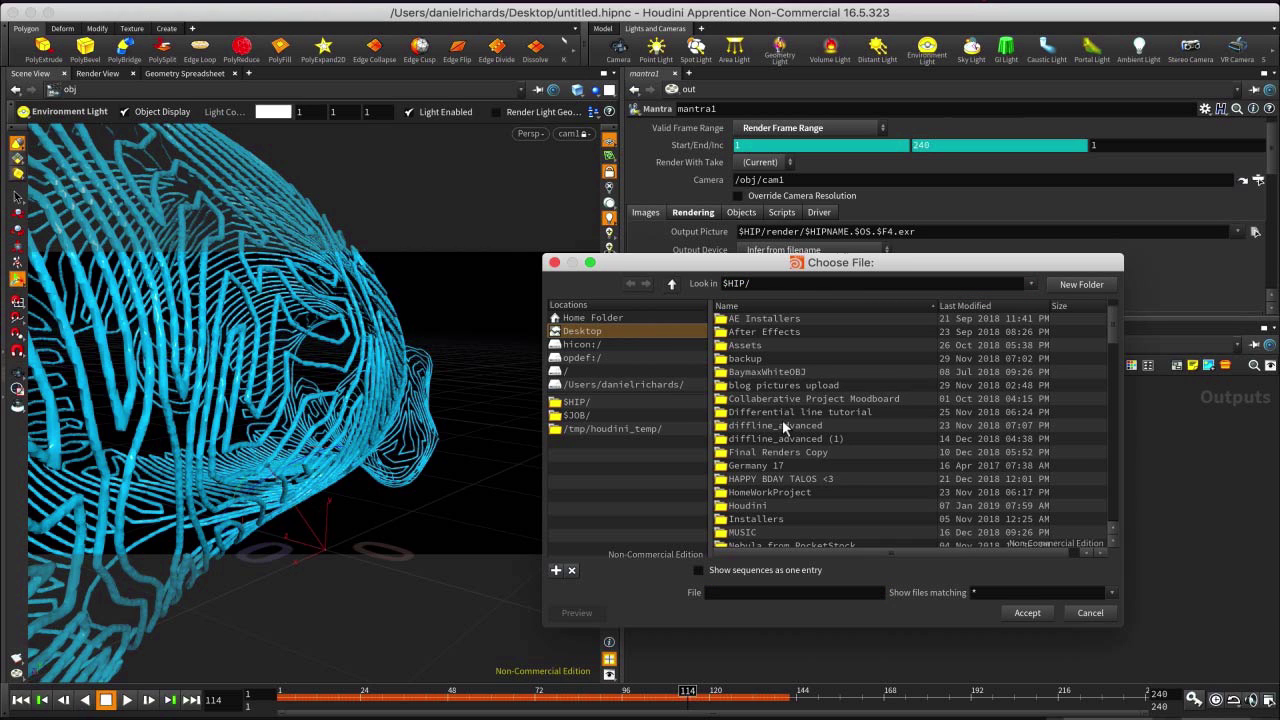
{"action": "scroll", "coordinate": [782, 421], "scroll_direction": "down", "scroll_amount": 8}
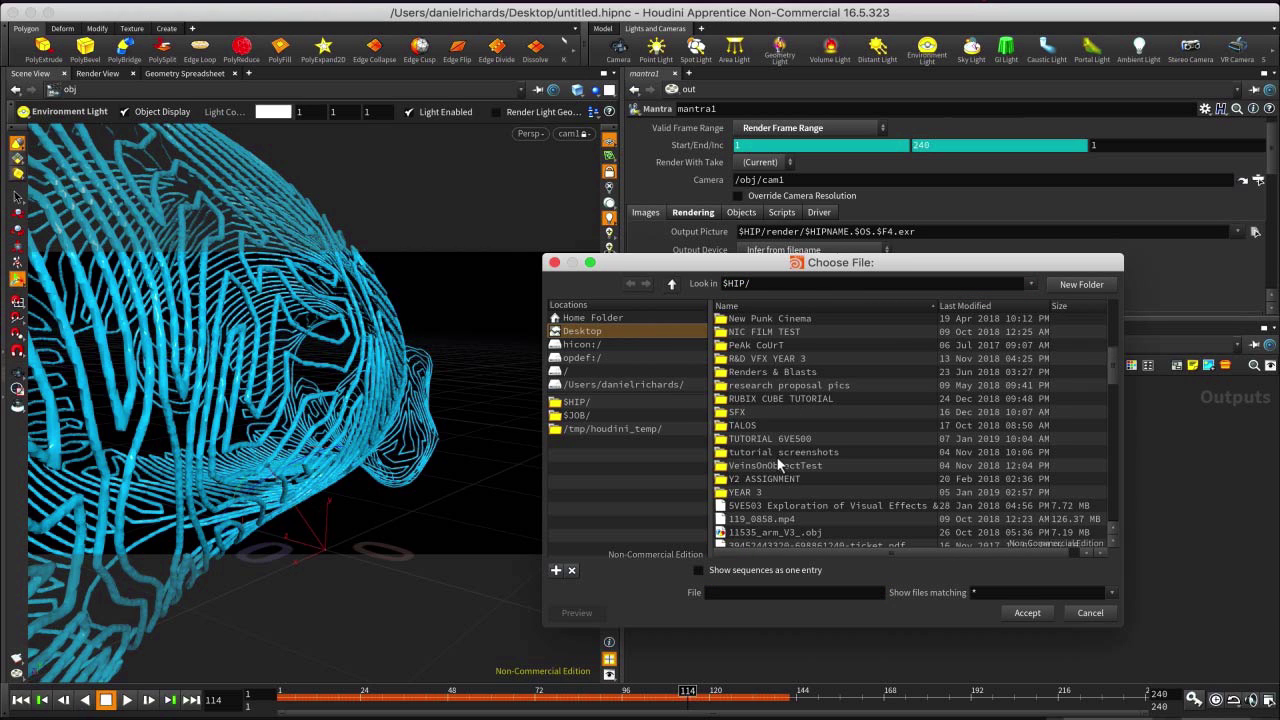
{"action": "double_click", "coordinate": [781, 439]}
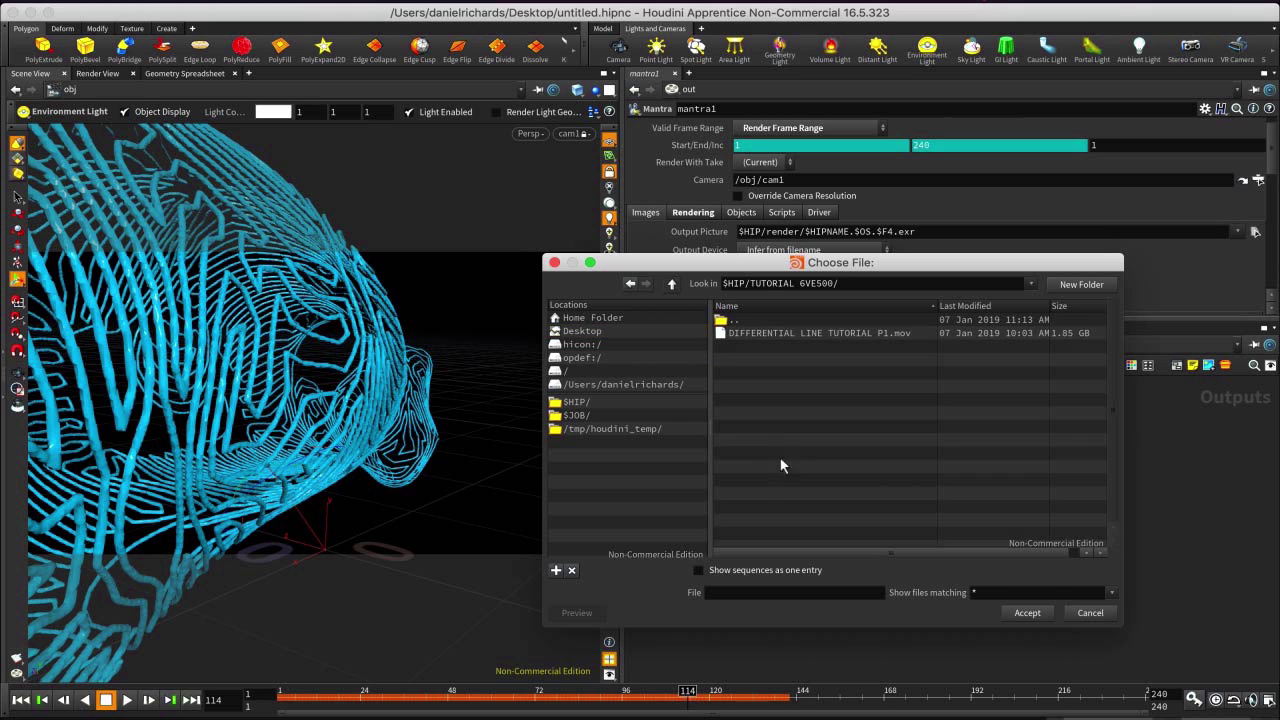
Name the output picture sea_arm with the copied .$OS.$F4.exr ending and accept the file path.
{"action": "left_click", "coordinate": [742, 593]}
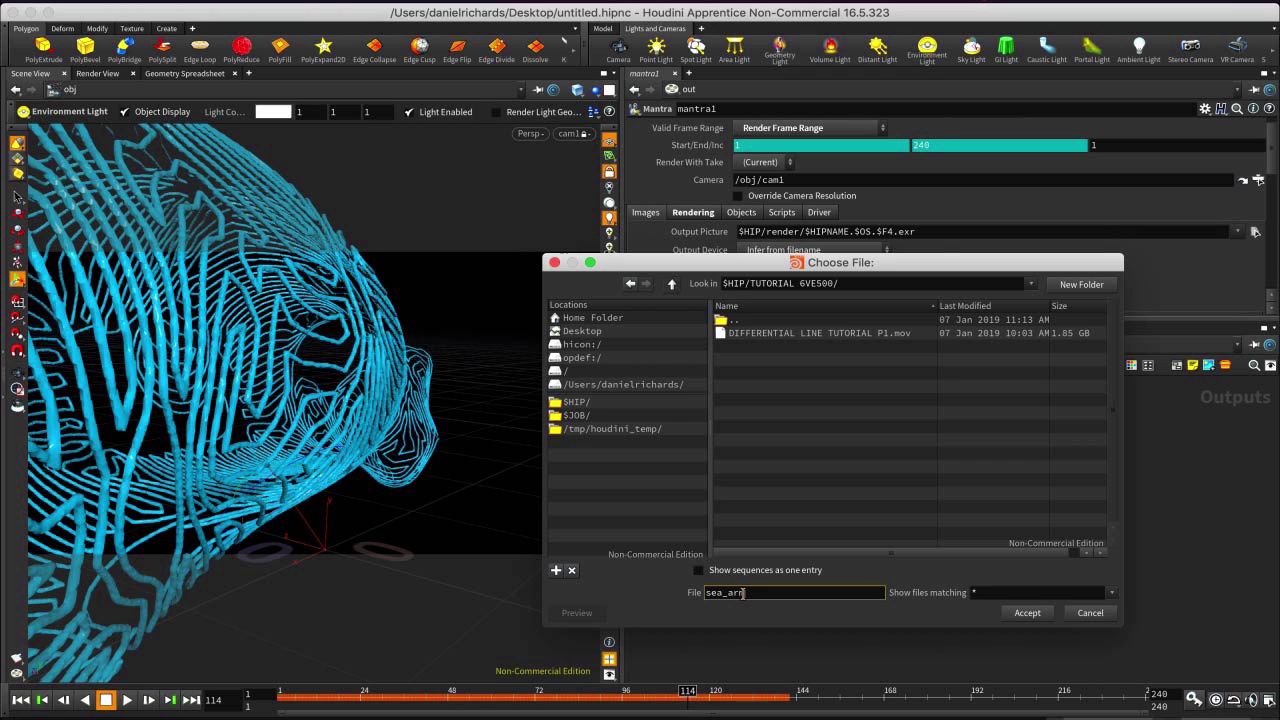
{"action": "type", "text": "m"}
{"action": "key", "text": "super+v"}
{"action": "left_click", "coordinate": [1018, 609]}
Enlarge the parameter area and look through mantra1's output settings and the available Extra Image Planes.
{"action": "scroll", "coordinate": [947, 265], "scroll_direction": "down", "scroll_amount": 5}
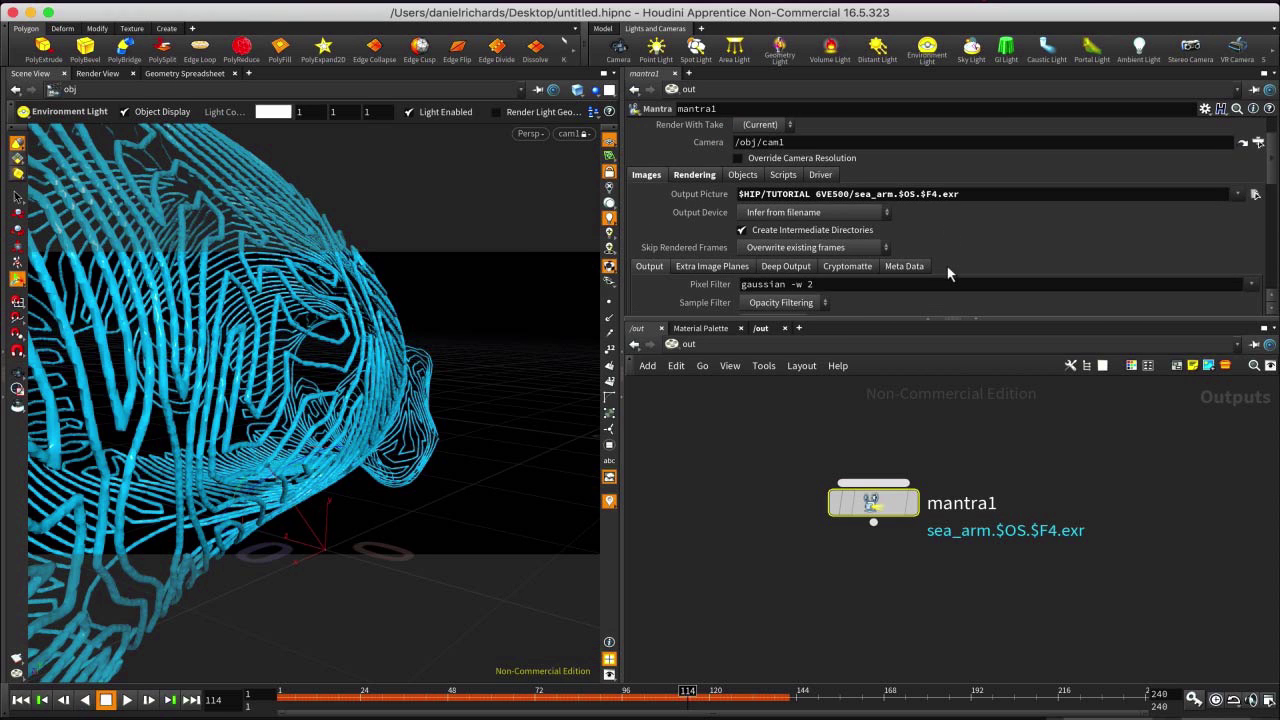
{"action": "left_click", "coordinate": [1013, 319]}
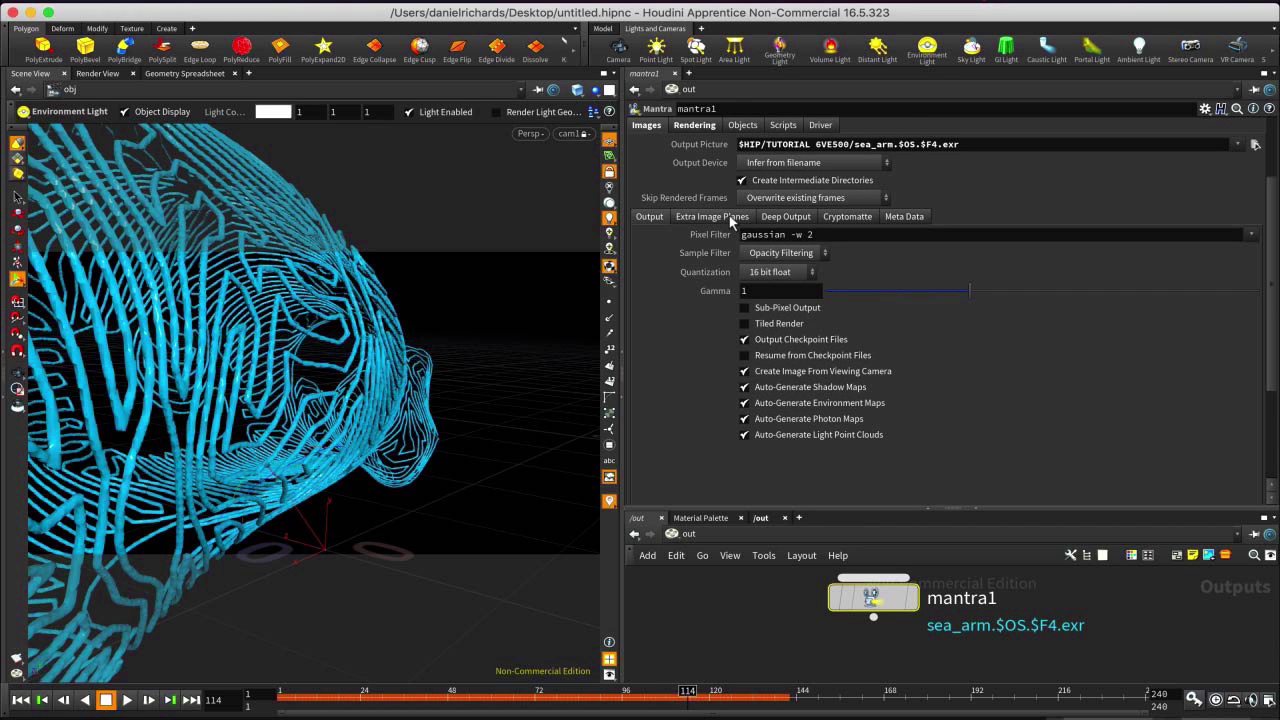
{"action": "left_click", "coordinate": [730, 218]}
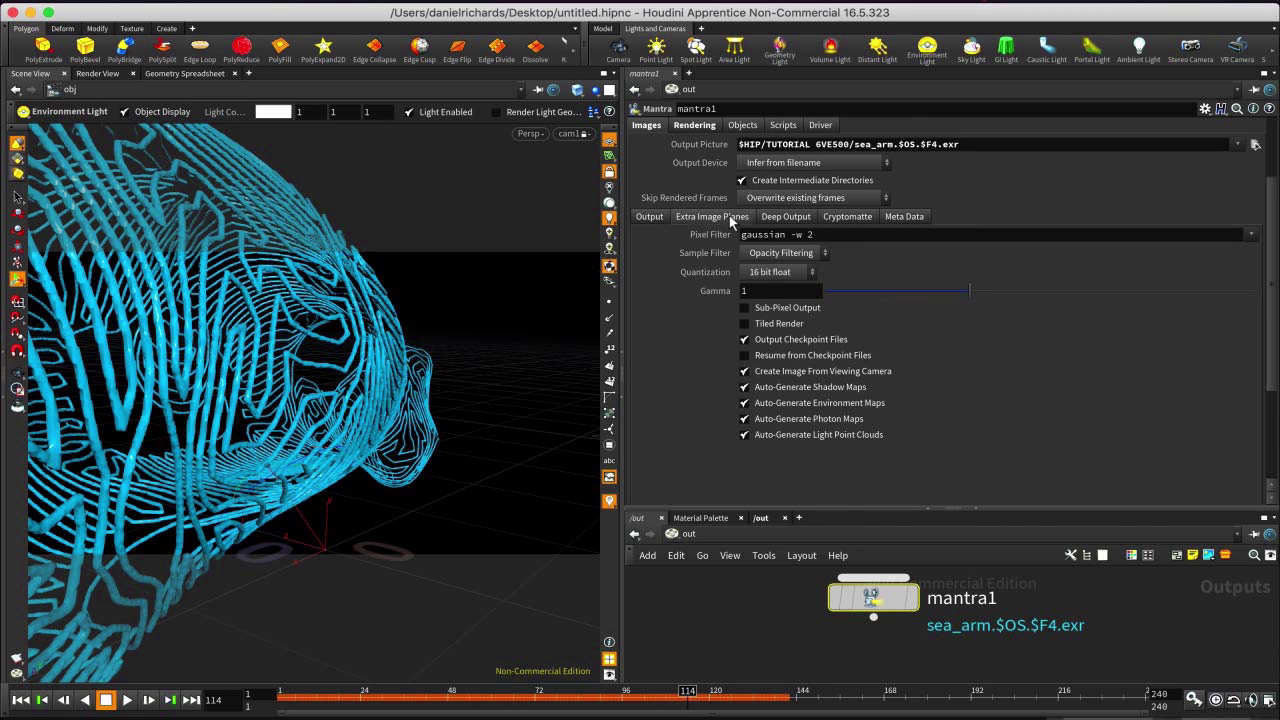
{"action": "left_click", "coordinate": [656, 218]}
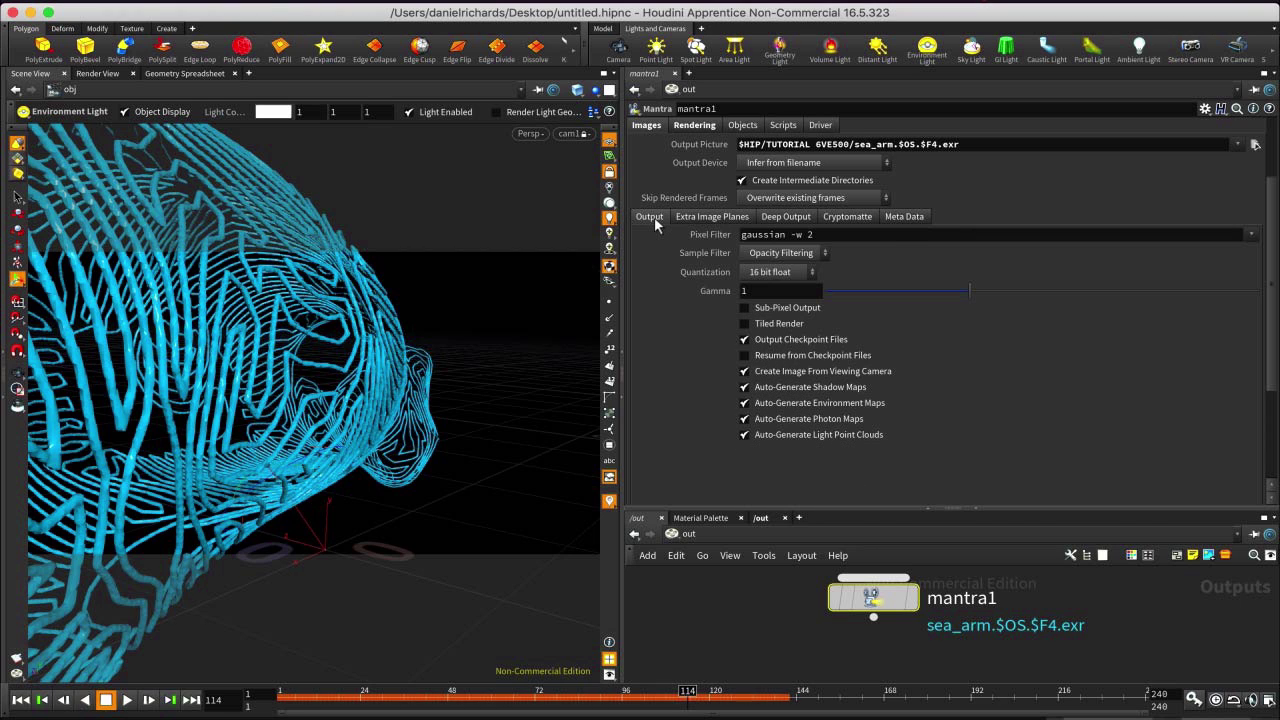
{"action": "left_click", "coordinate": [708, 216]}
{"action": "scroll", "coordinate": [818, 320], "scroll_direction": "up", "scroll_amount": 2}
{"action": "scroll", "coordinate": [820, 320], "scroll_direction": "down", "scroll_amount": 2}
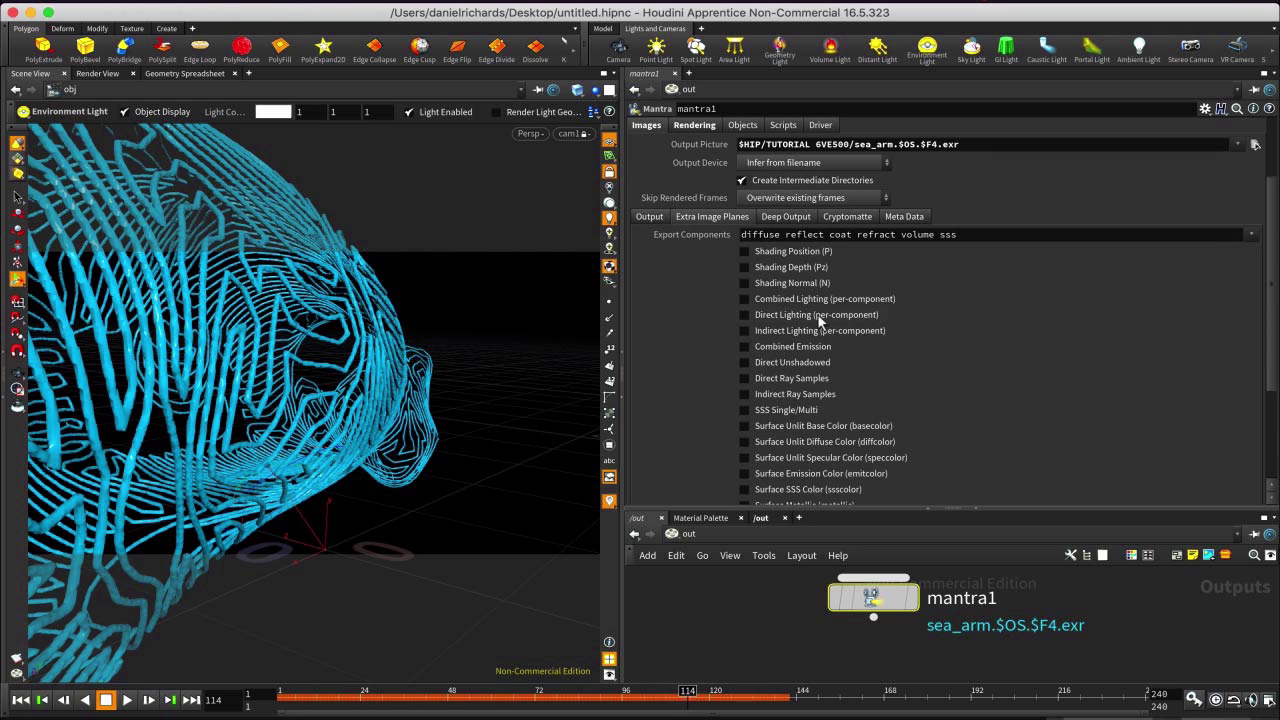
{"action": "scroll", "coordinate": [775, 260], "scroll_direction": "down", "scroll_amount": 3}
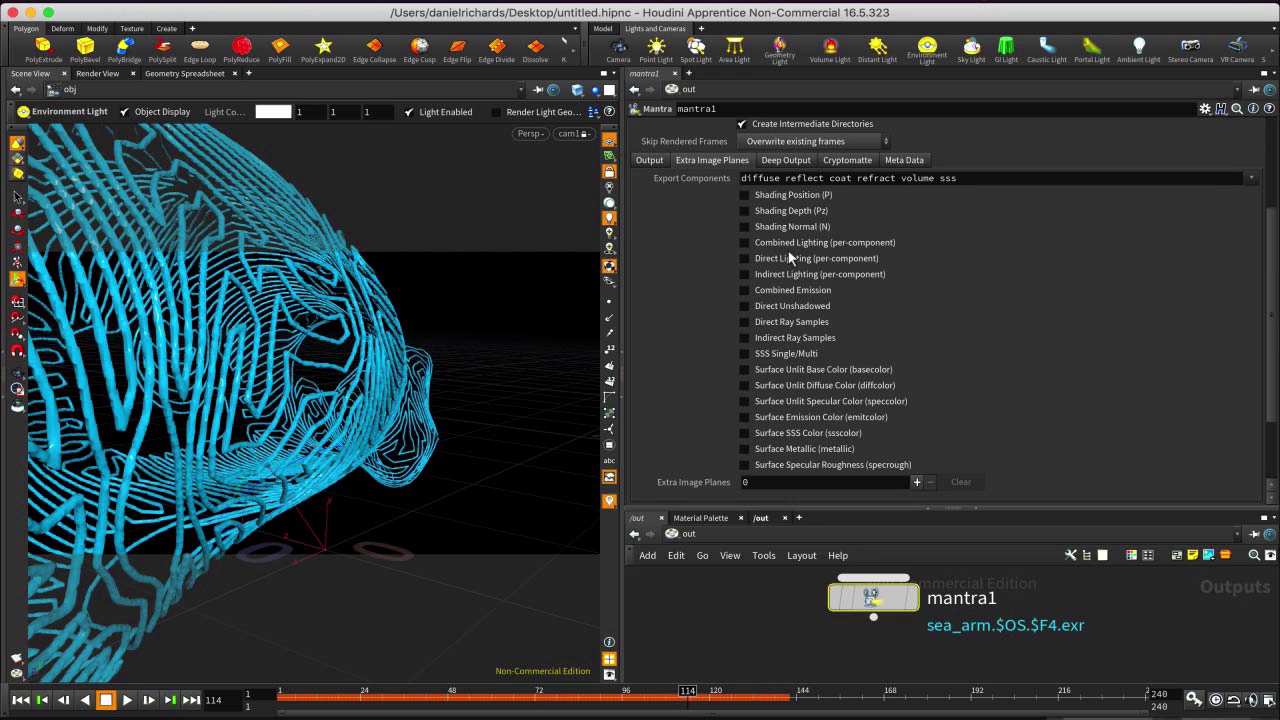
{"action": "scroll", "coordinate": [793, 262], "scroll_direction": "down", "scroll_amount": 3}
{"action": "scroll", "coordinate": [810, 305], "scroll_direction": "up", "scroll_amount": 8}
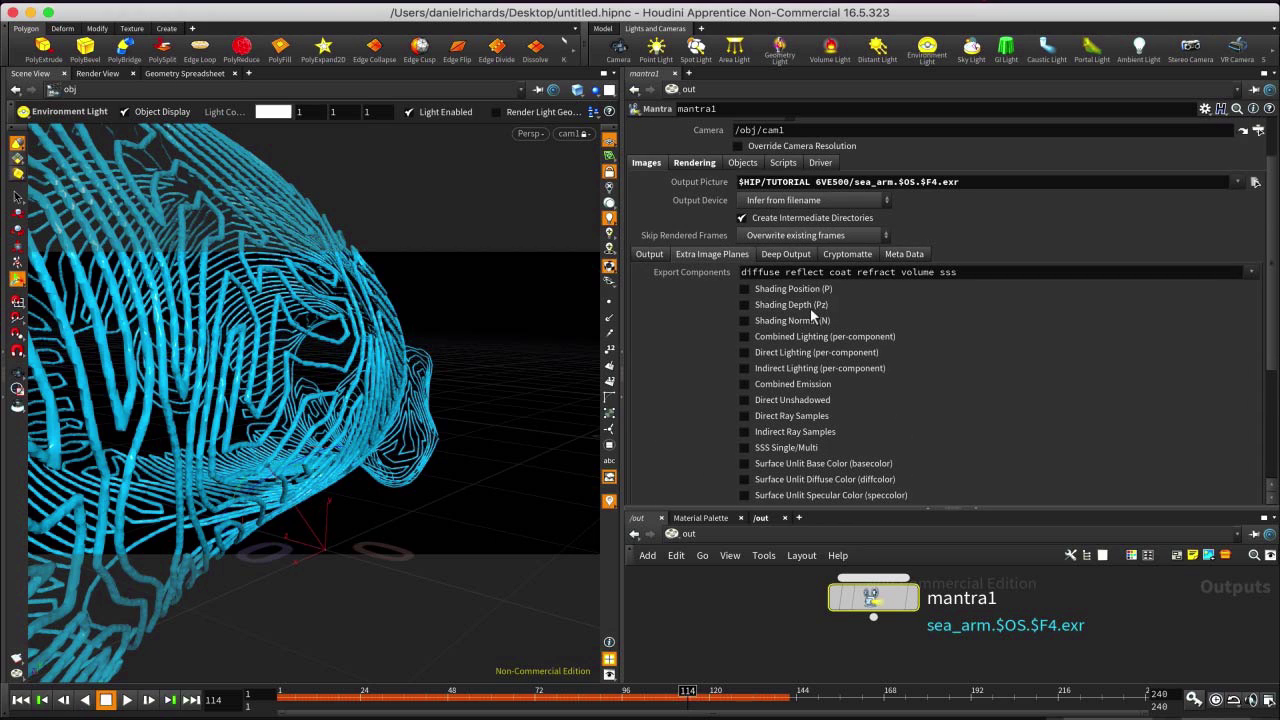
Review mantra1's rendering settings, including pixel samples, ray samples, noise level and quality values, and return to the image output settings.
{"action": "scroll", "coordinate": [797, 271], "scroll_direction": "up", "scroll_amount": 2}
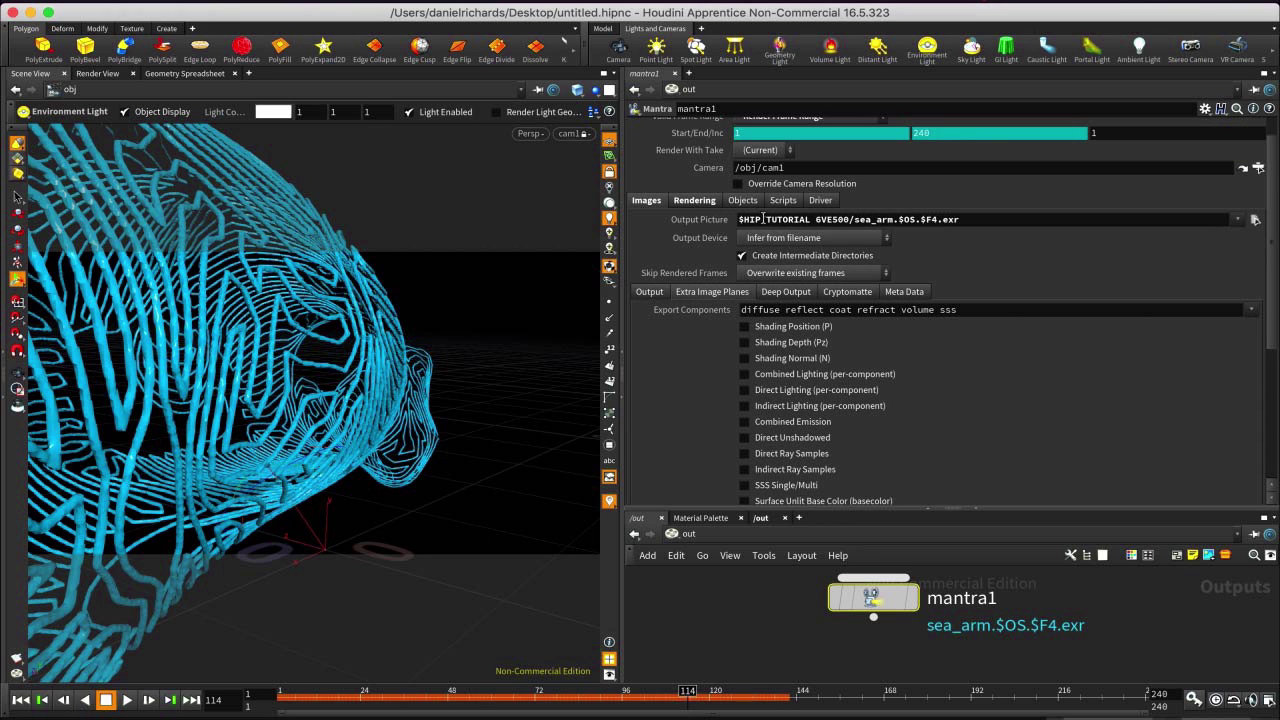
{"action": "left_click", "coordinate": [695, 200]}
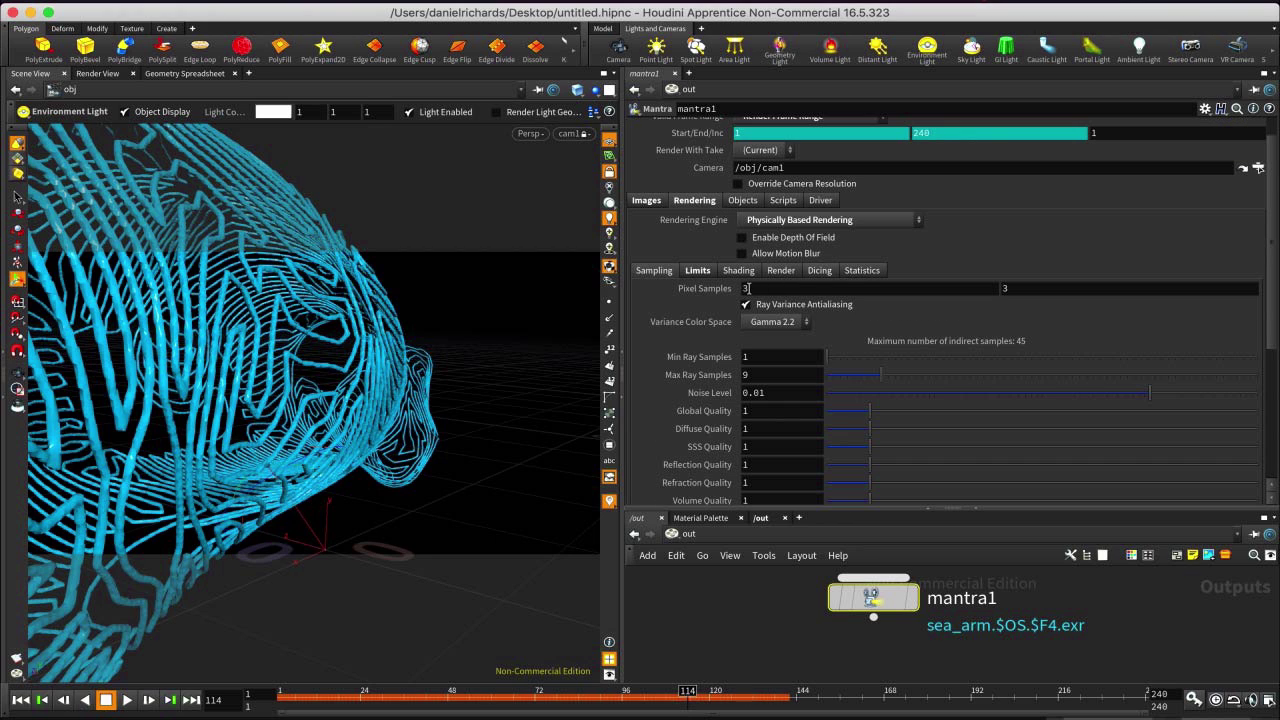
{"action": "scroll", "coordinate": [1000, 290], "scroll_direction": "down", "scroll_amount": 2}
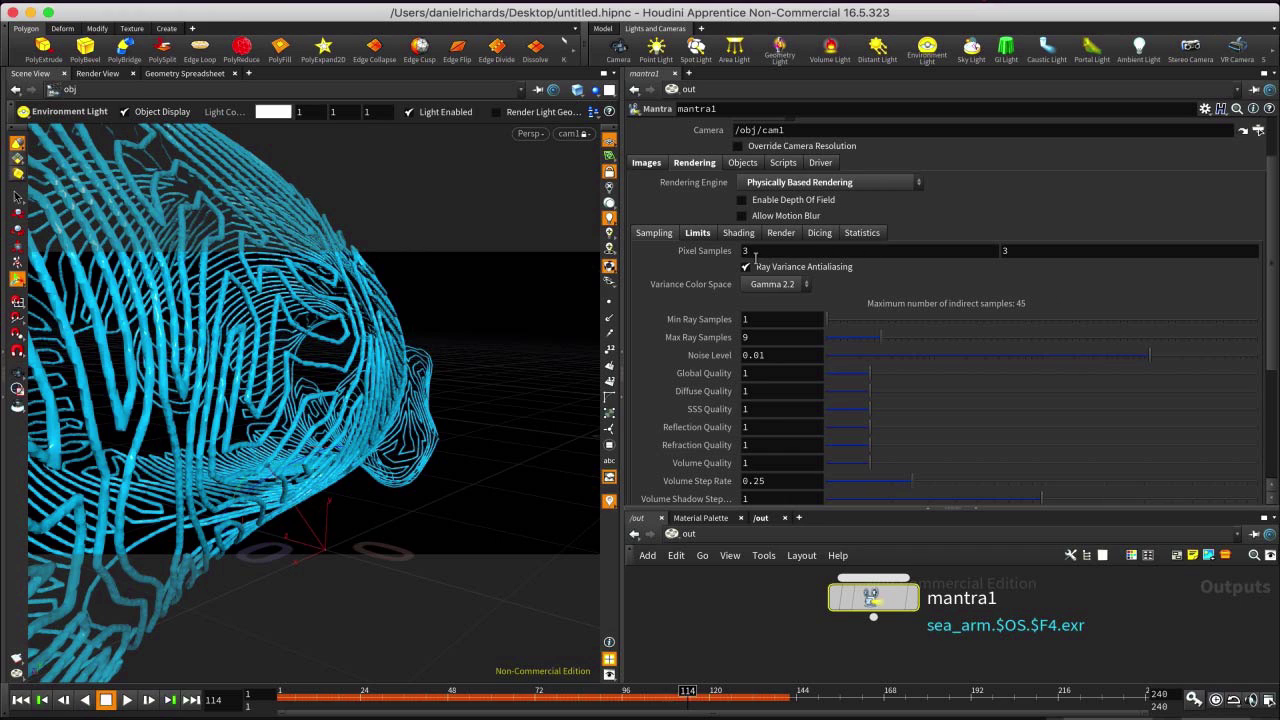
{"action": "scroll", "coordinate": [797, 352], "scroll_direction": "down", "scroll_amount": 3}
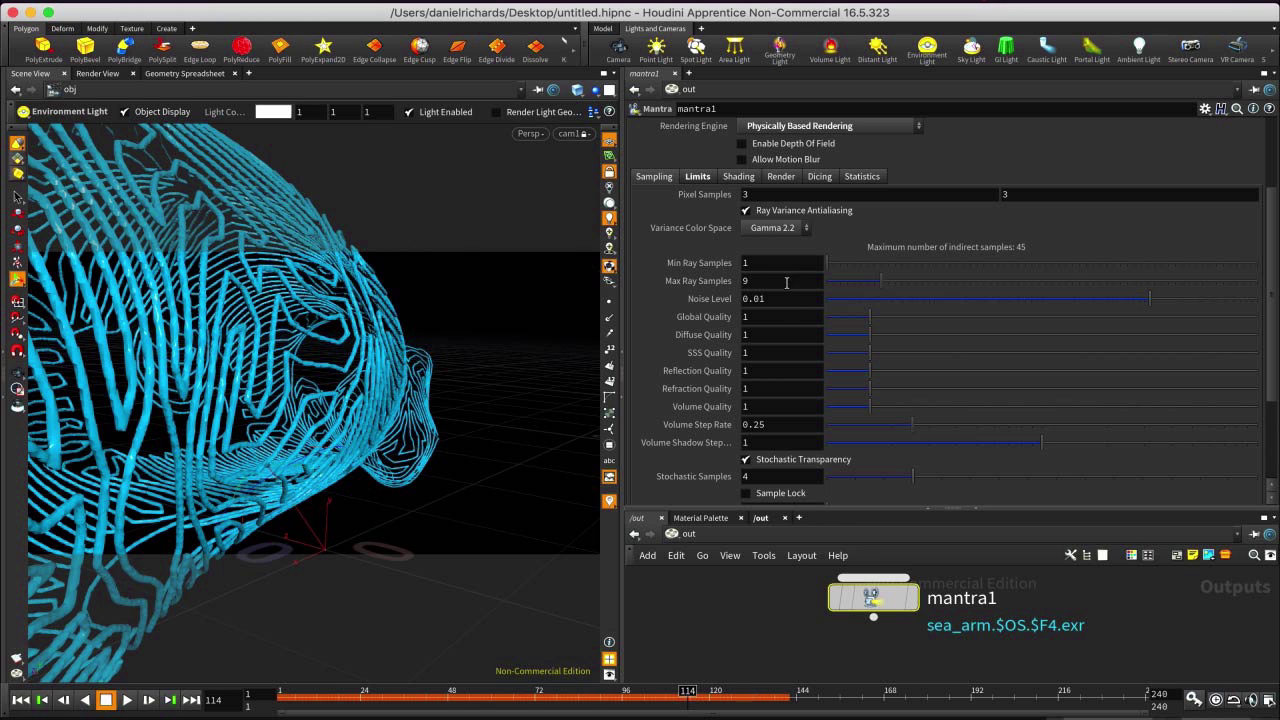
{"action": "scroll", "coordinate": [899, 320], "scroll_direction": "down", "scroll_amount": 3}
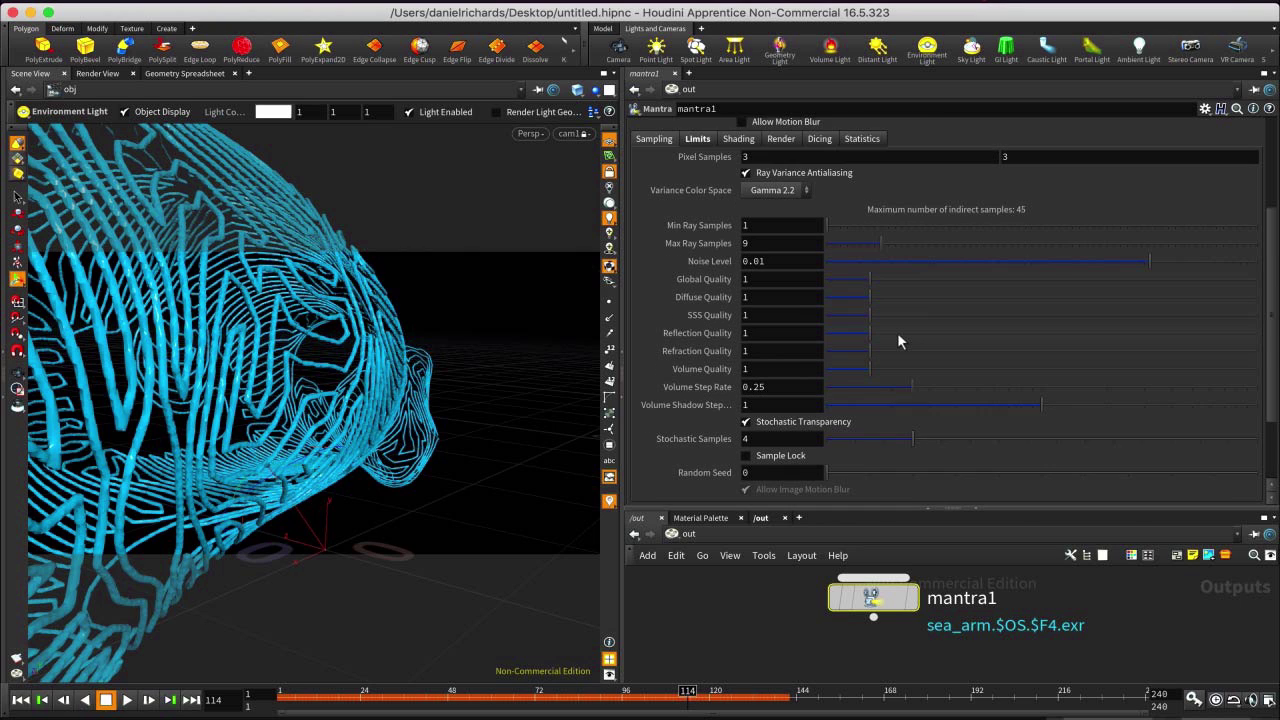
{"action": "scroll", "coordinate": [921, 418], "scroll_direction": "up", "scroll_amount": 5}
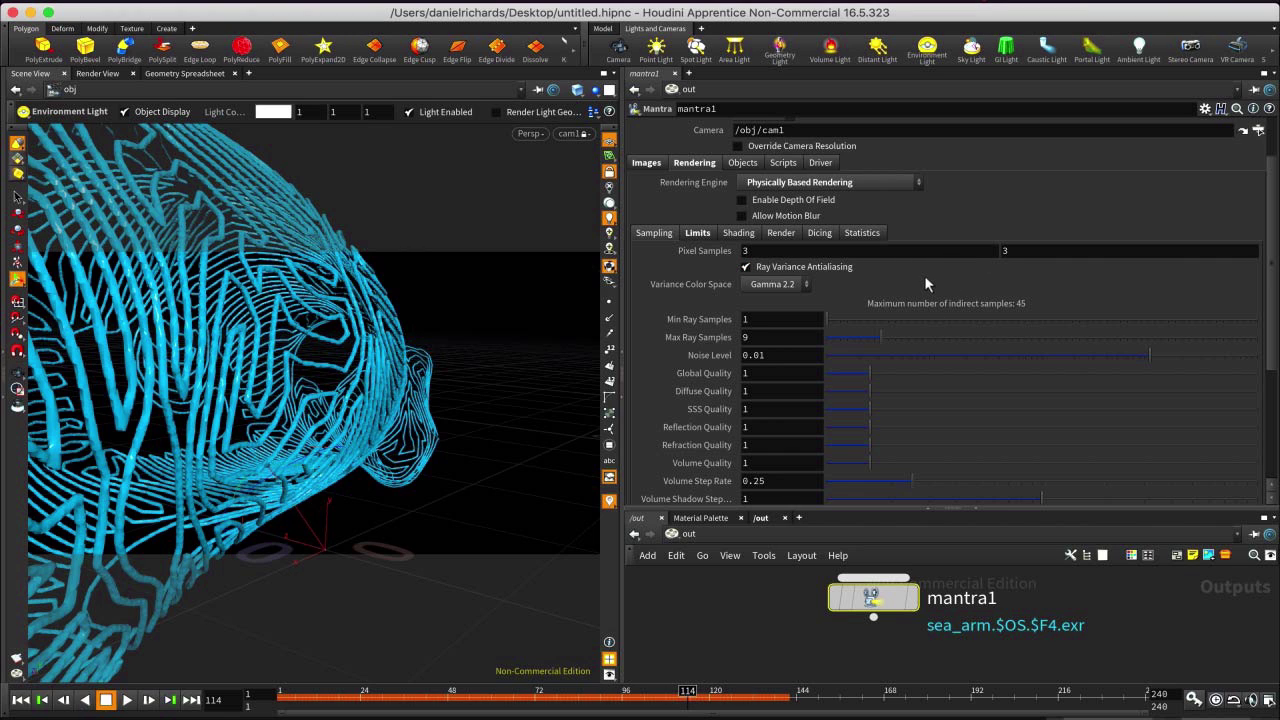
{"action": "scroll", "coordinate": [956, 335], "scroll_direction": "down", "scroll_amount": 1}
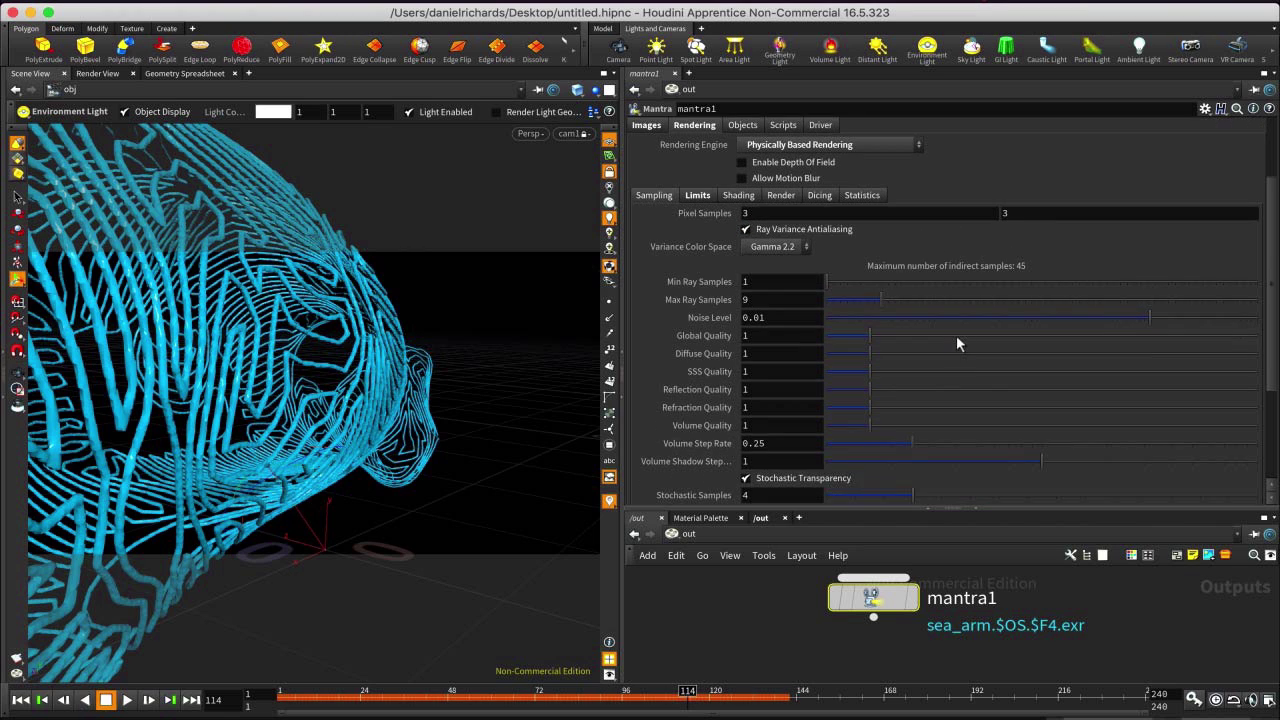
{"action": "scroll", "coordinate": [966, 362], "scroll_direction": "up", "scroll_amount": 3}
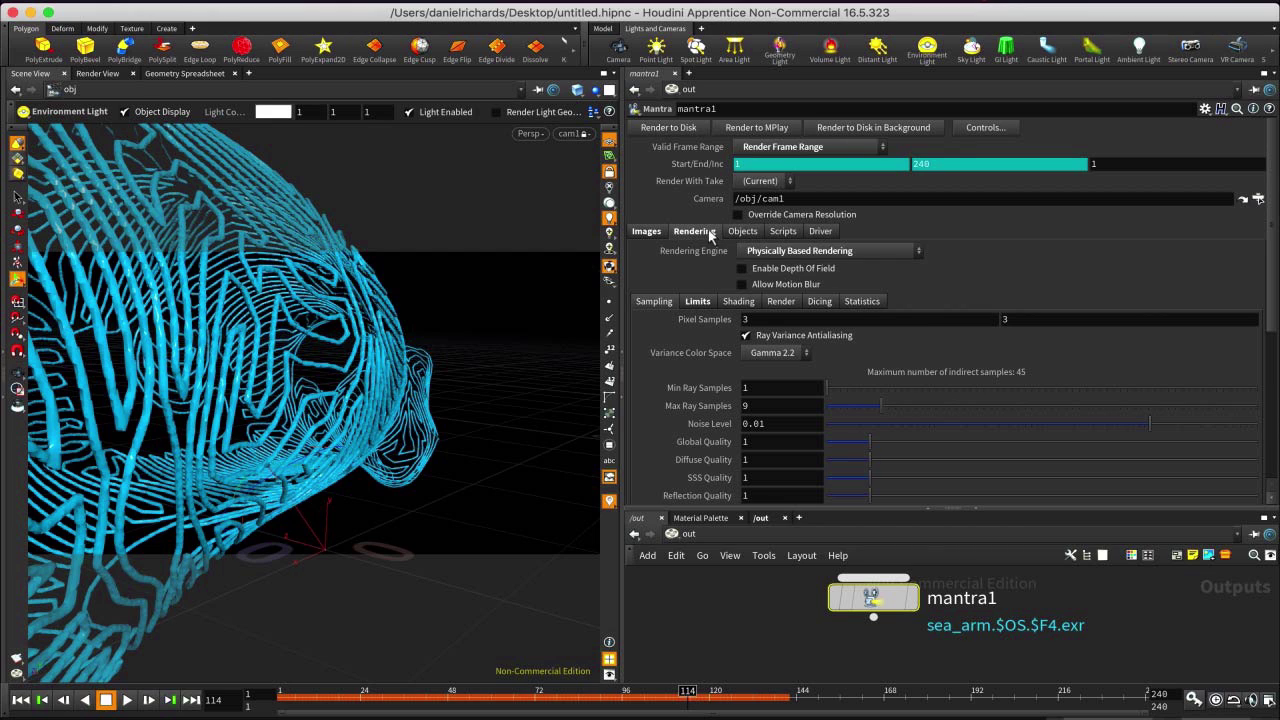
{"action": "left_click", "coordinate": [643, 231]}
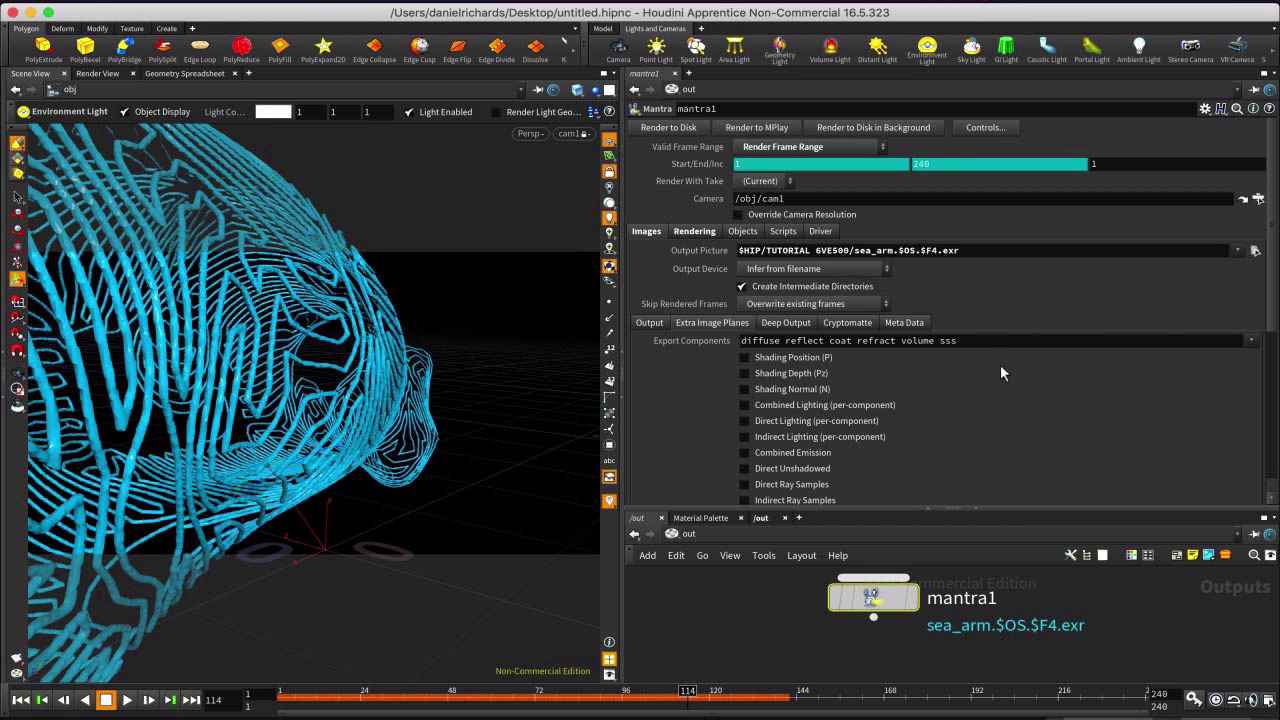